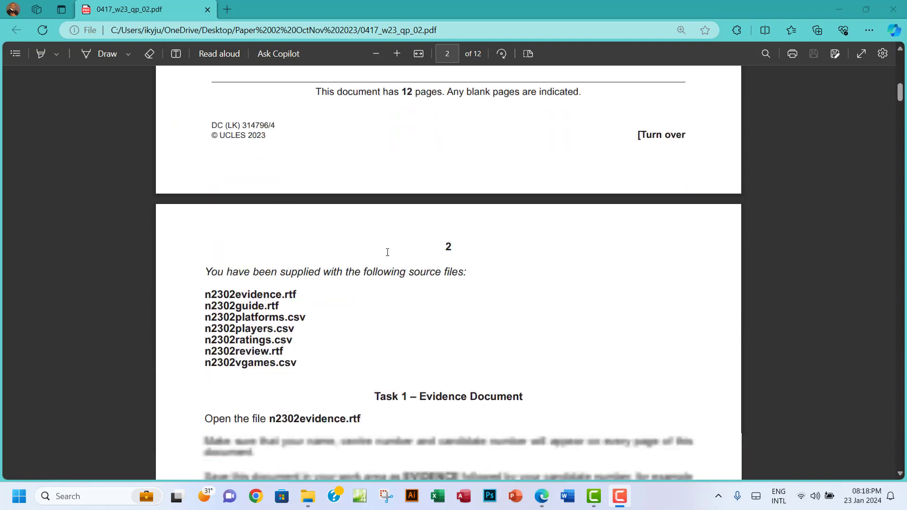
# Highlight 'currency symbol' in green in the page 5 Task 3 – Database instructions
pyautogui.scroll(-20, 387, 252)
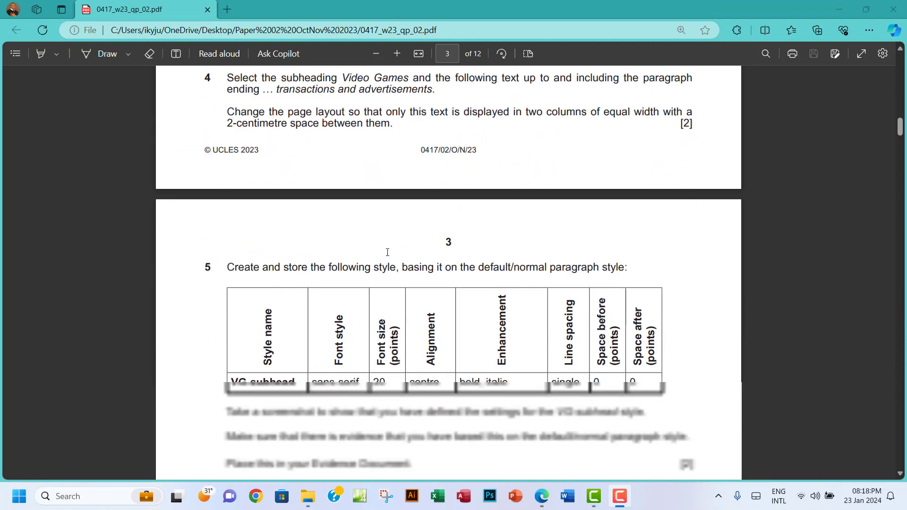
pyautogui.scroll(-20, 387, 253)
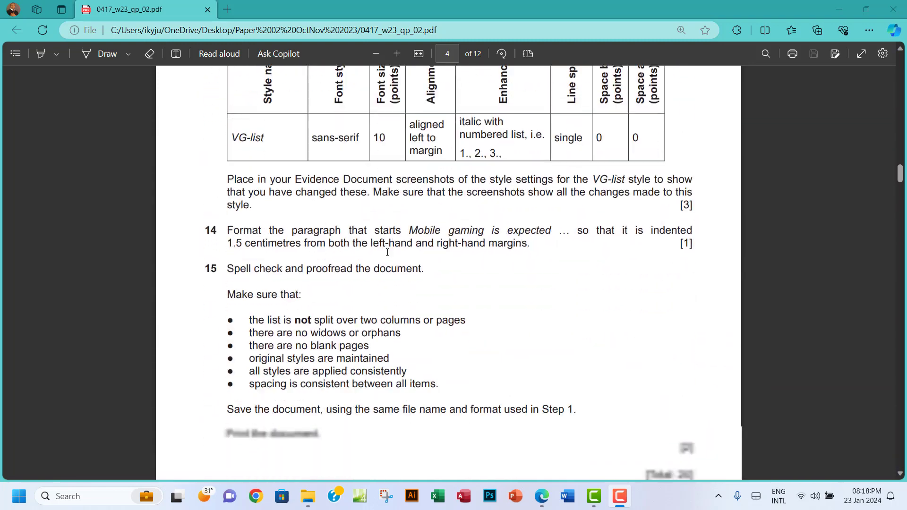
pyautogui.scroll(-2, 338, 287)
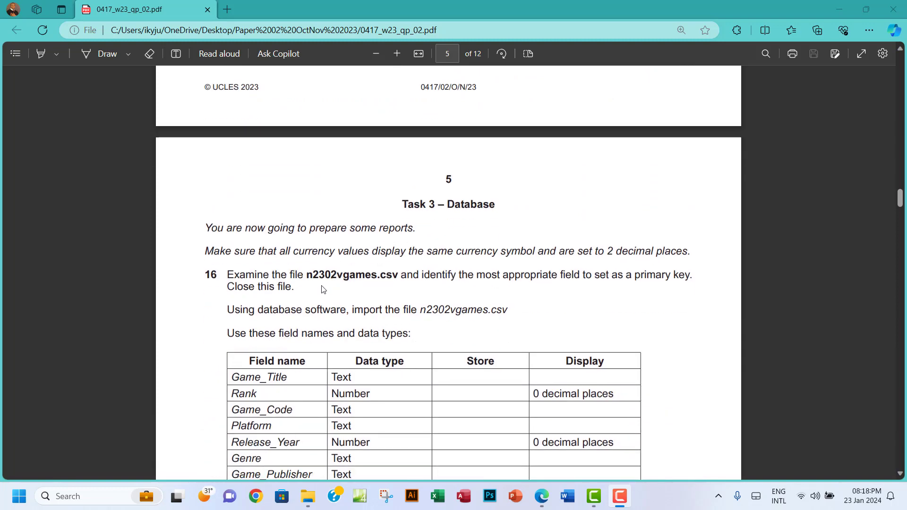
pyautogui.scroll(-4, 309, 252)
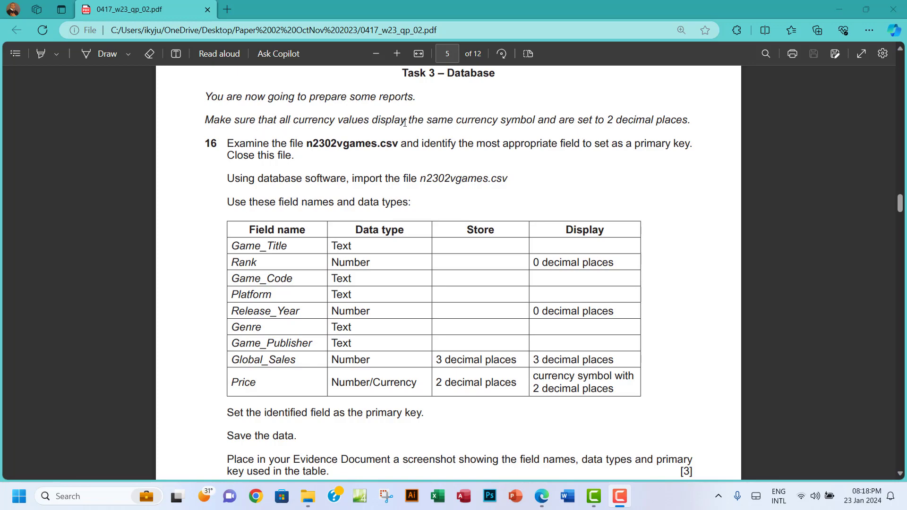
pyautogui.moveTo(460, 123); pyautogui.dragTo(533, 123)
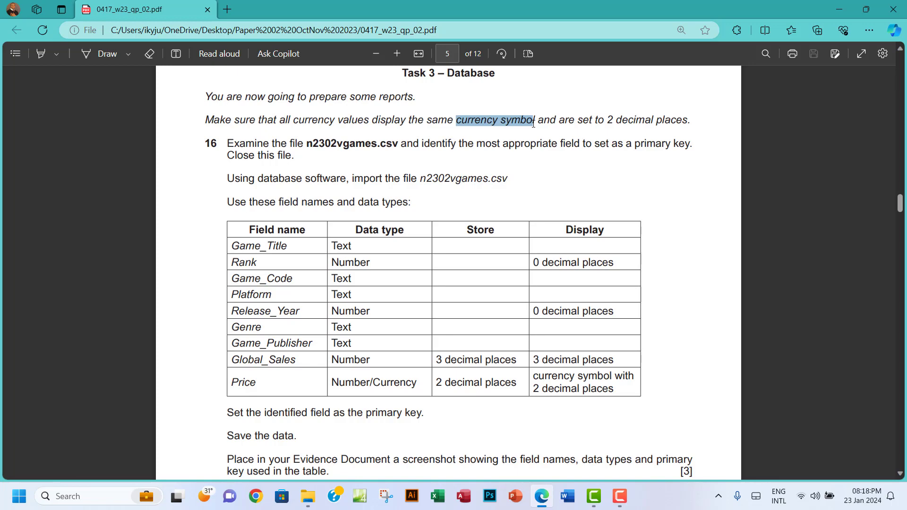
pyautogui.moveTo(533, 123); pyautogui.dragTo(534, 122)
pyautogui.moveTo(456, 122); pyautogui.dragTo(535, 120)
pyautogui.click(565, 89)
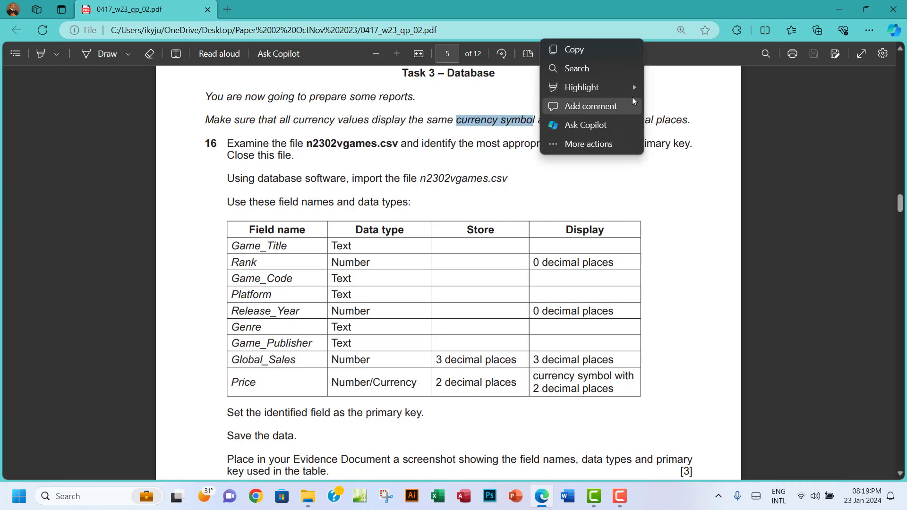
pyautogui.moveTo(636, 87)
pyautogui.click(676, 106)
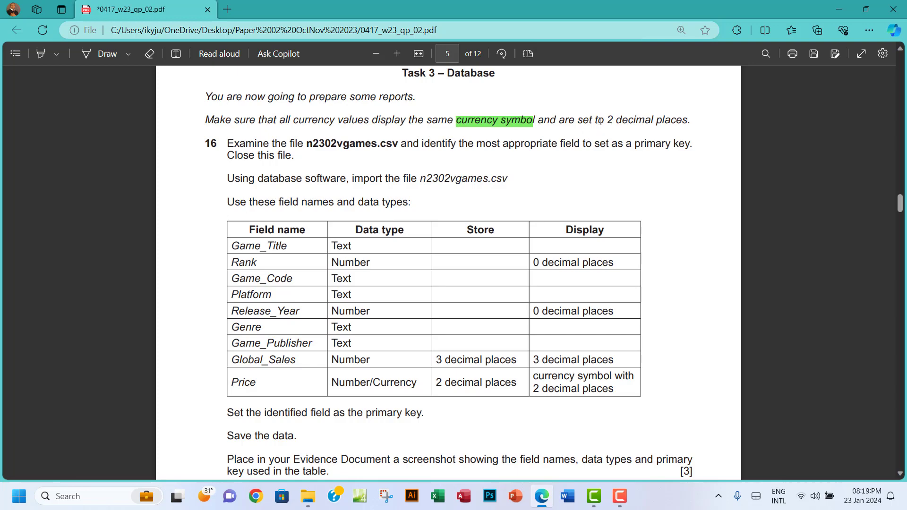
# Highlight '2 decimal places.' in green, then select the question 16 instruction text
pyautogui.moveTo(607, 121); pyautogui.dragTo(691, 122)
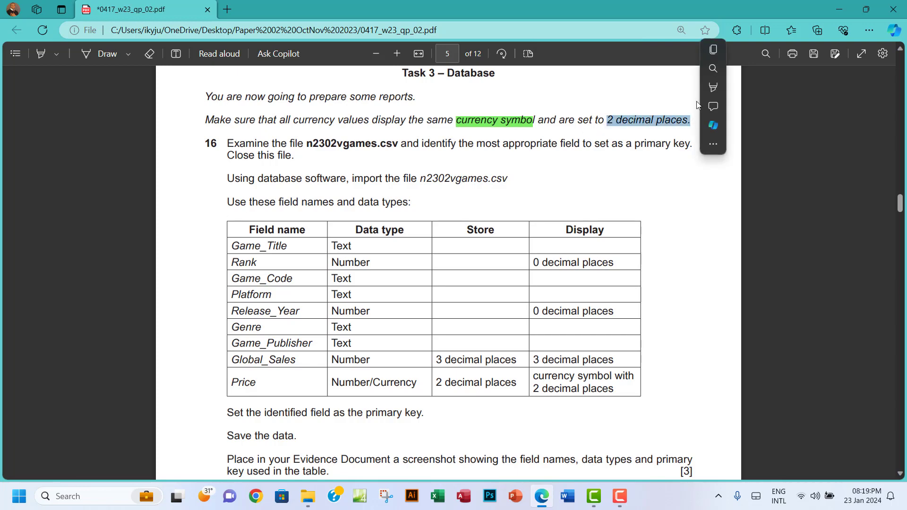
pyautogui.click(711, 90)
pyautogui.moveTo(712, 89)
pyautogui.click(822, 106)
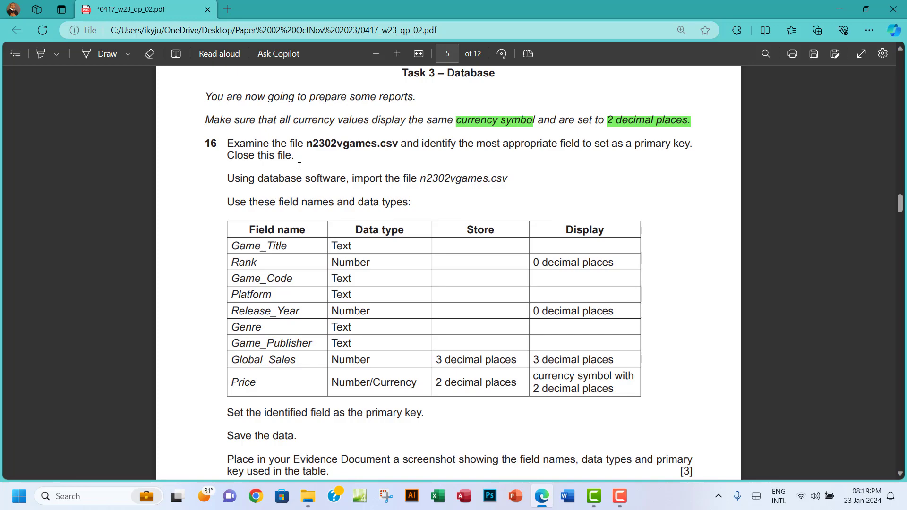
pyautogui.moveTo(226, 143); pyautogui.dragTo(294, 155)
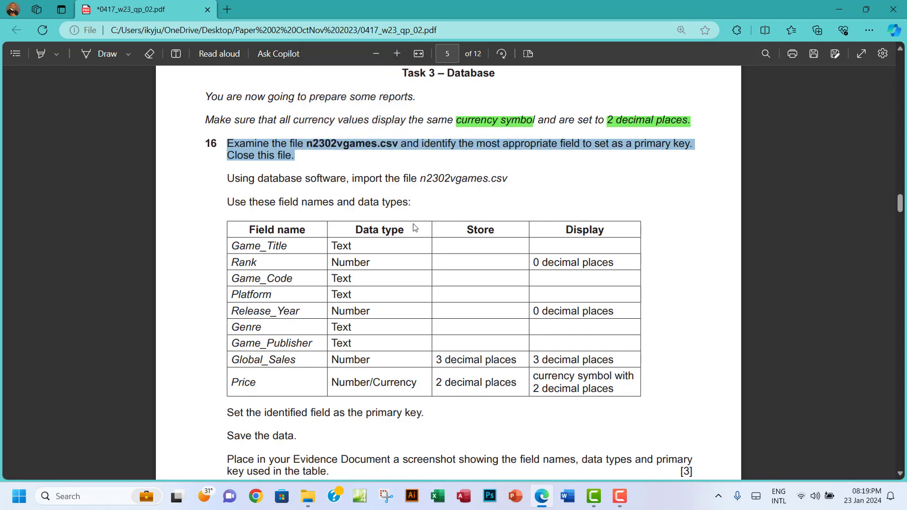
# Open n2302vgames.csv from the 0417_w23_sf_02 source-files folder in Excel
pyautogui.click(308, 495)
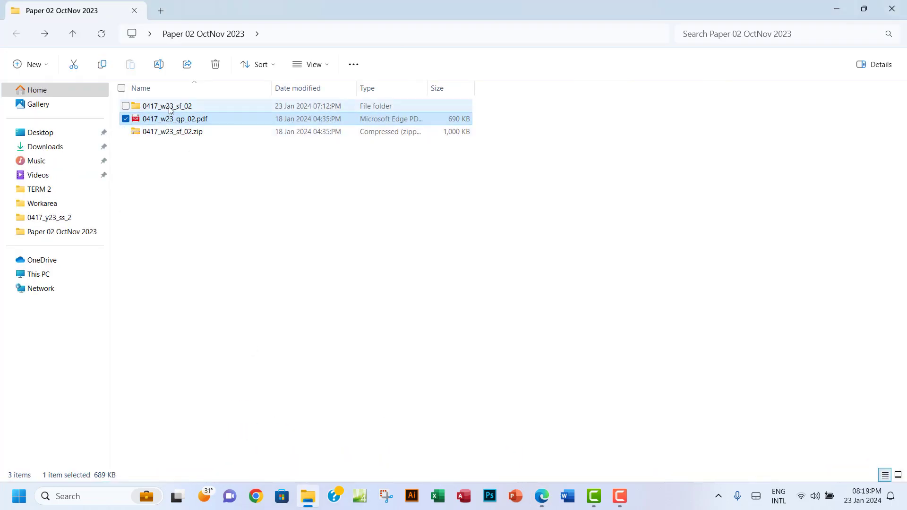
pyautogui.doubleClick(189, 105)
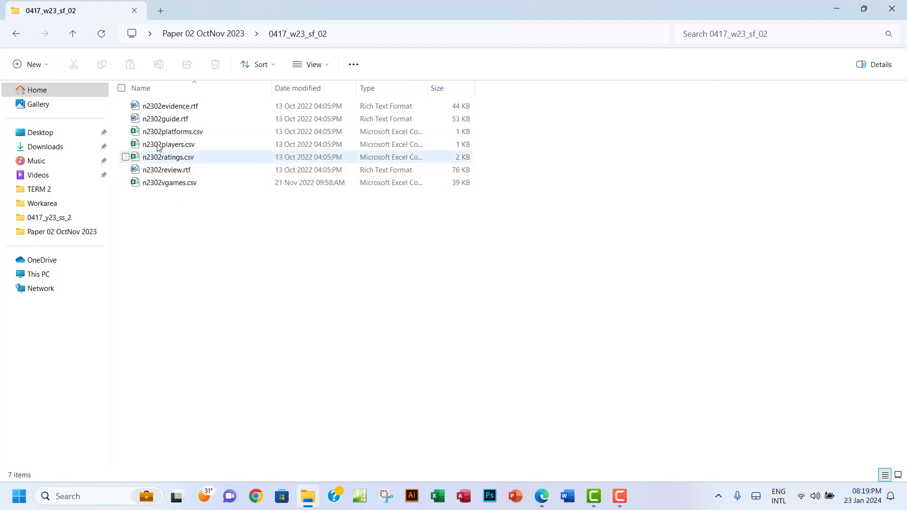
pyautogui.doubleClick(203, 188)
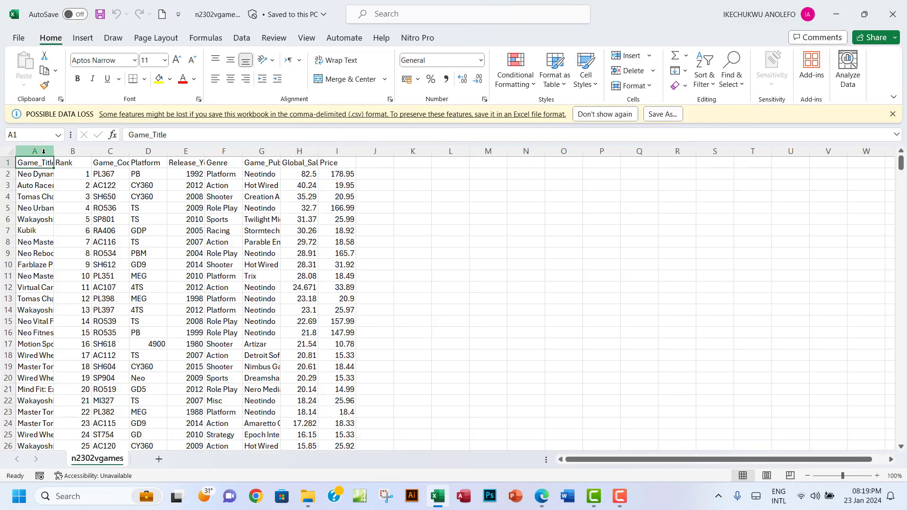
# AutoFit columns A to I of n2302vgames to their full contents
pyautogui.moveTo(42, 152); pyautogui.dragTo(319, 152)
pyautogui.doubleClick(319, 151)
pyautogui.click(242, 177)
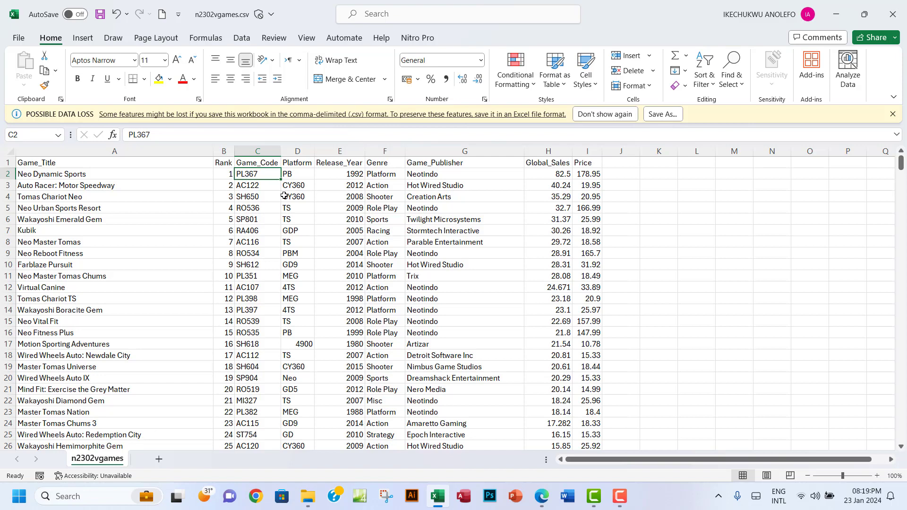
# Inspect the Game_Code, Rank and Platform columns, then select all Rank values from B2 down
pyautogui.click(259, 150)
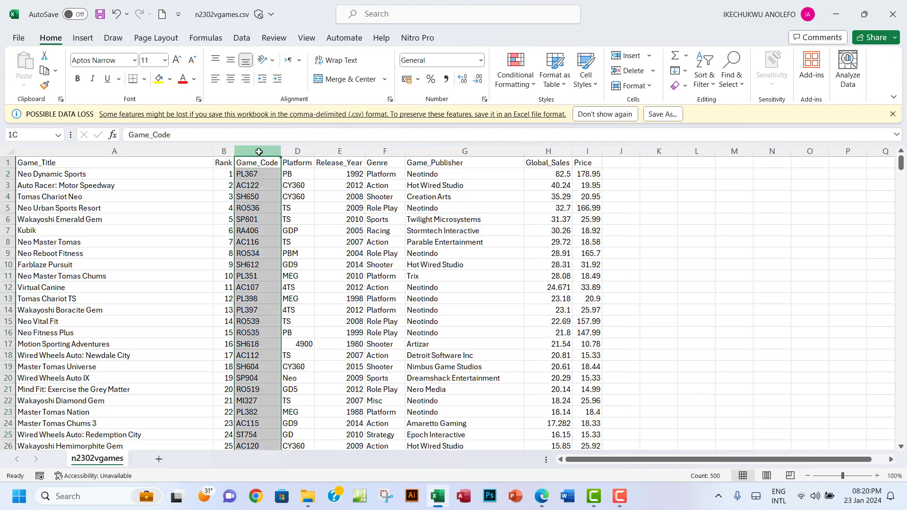
pyautogui.click(226, 151)
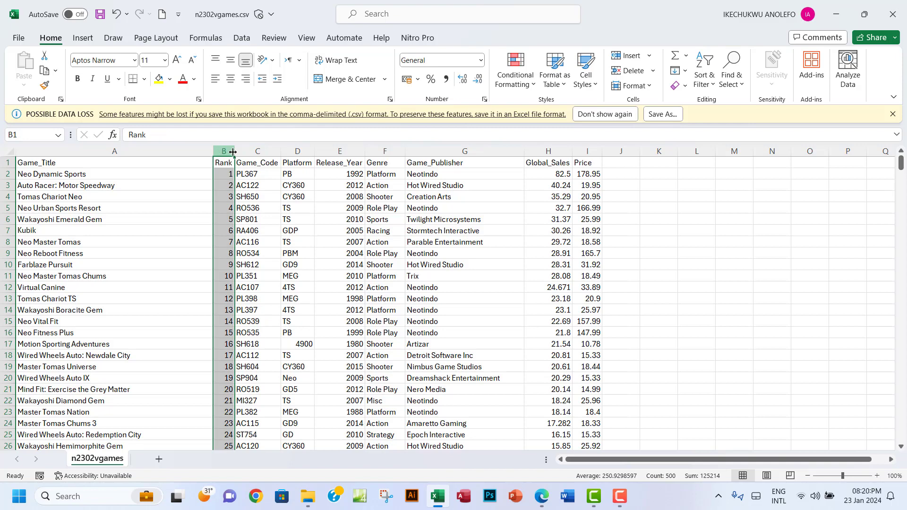
pyautogui.click(303, 154)
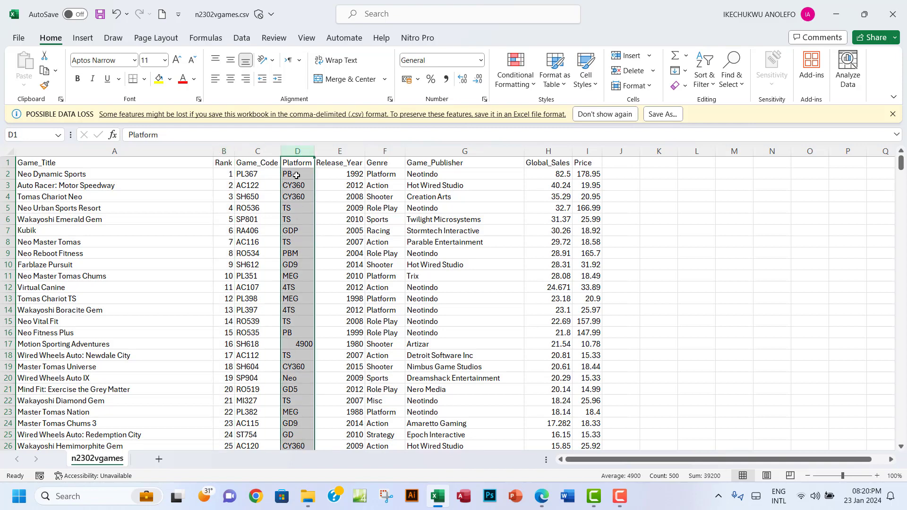
pyautogui.scroll(-3, 295, 177)
pyautogui.scroll(3, 293, 178)
pyautogui.click(227, 173)
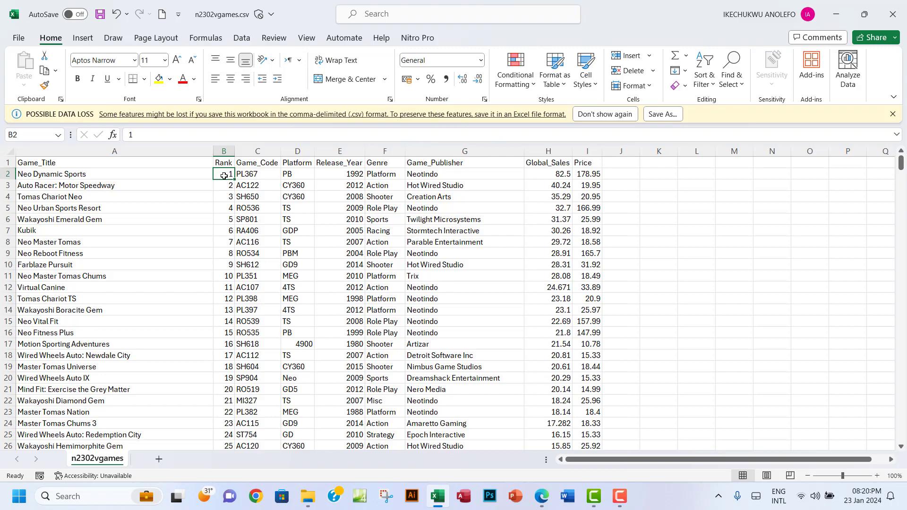
pyautogui.hotkey('ctrl', 'shift', 'Down')
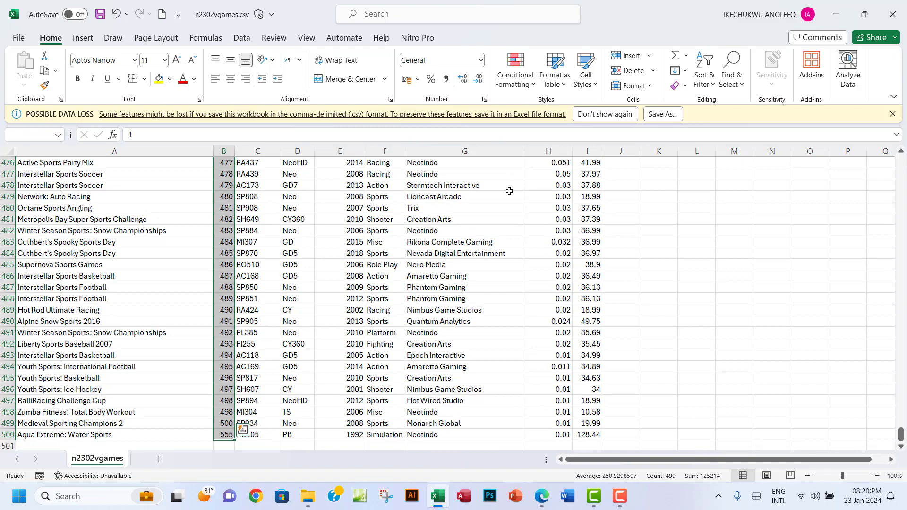
pyautogui.click(531, 85)
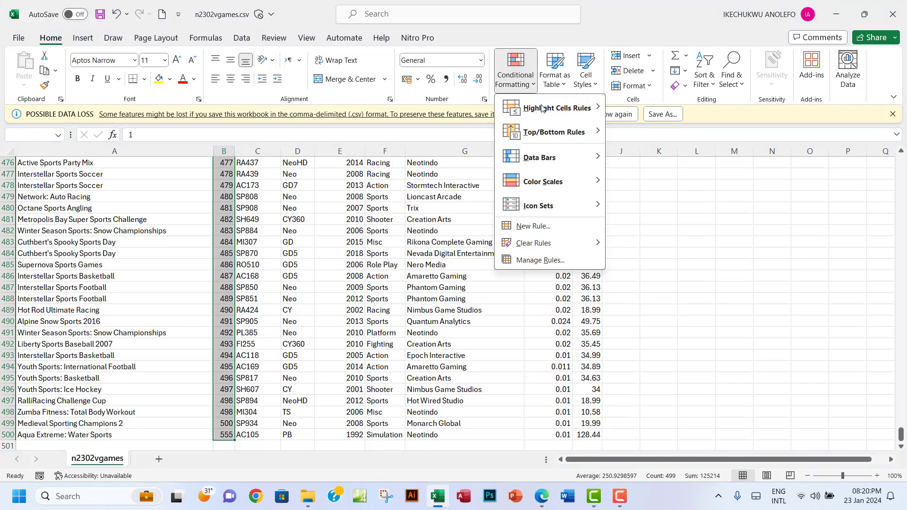
pyautogui.moveTo(543, 116)
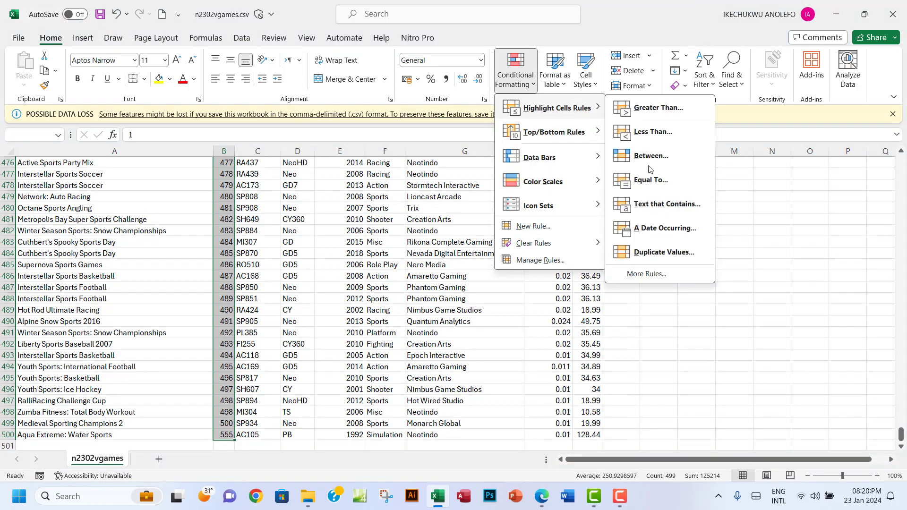
pyautogui.click(658, 252)
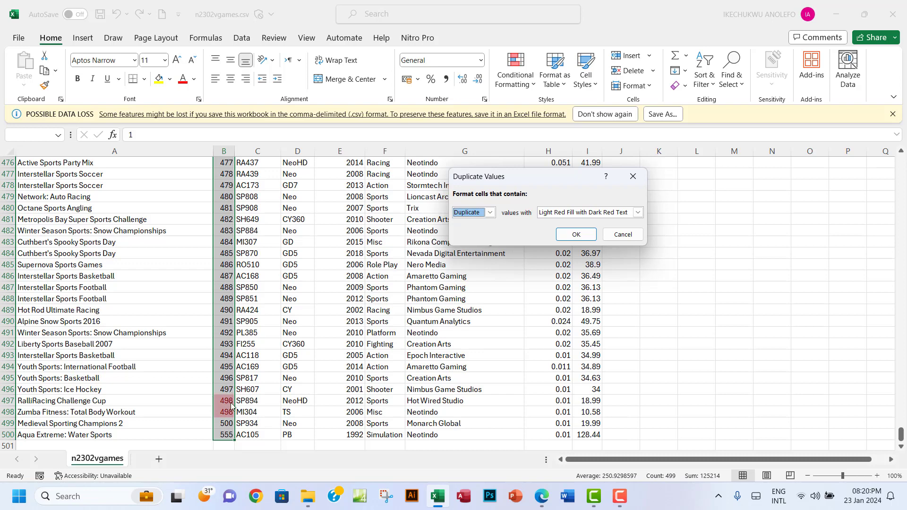
pyautogui.click(632, 177)
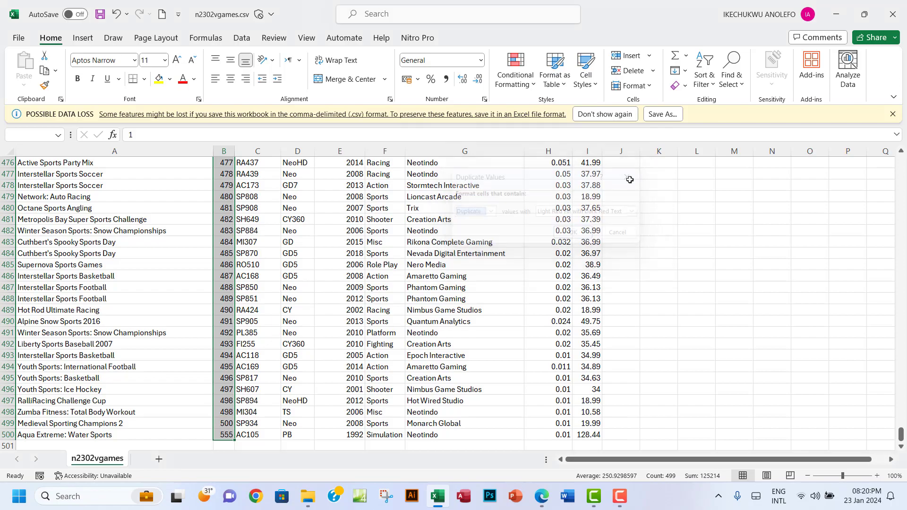
pyautogui.scroll(18, 331, 284)
pyautogui.scroll(20, 331, 284)
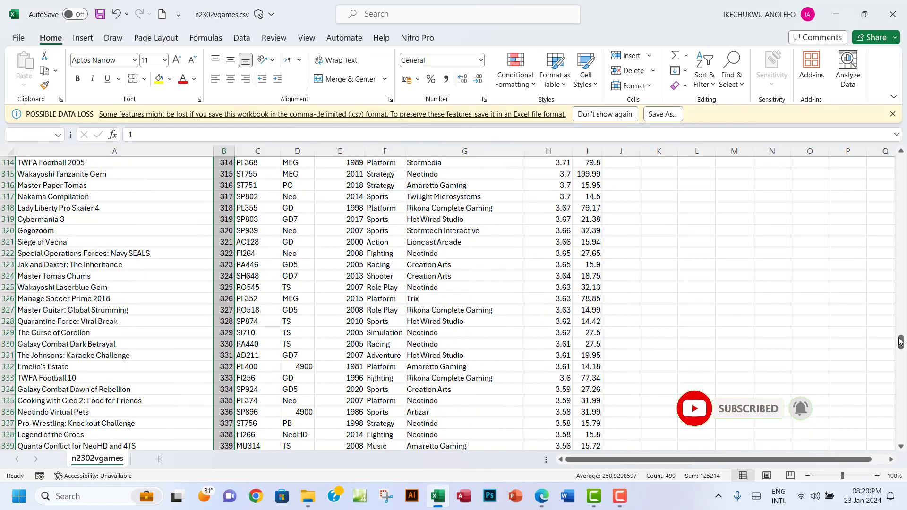
pyautogui.moveTo(901, 342); pyautogui.dragTo(901, 163)
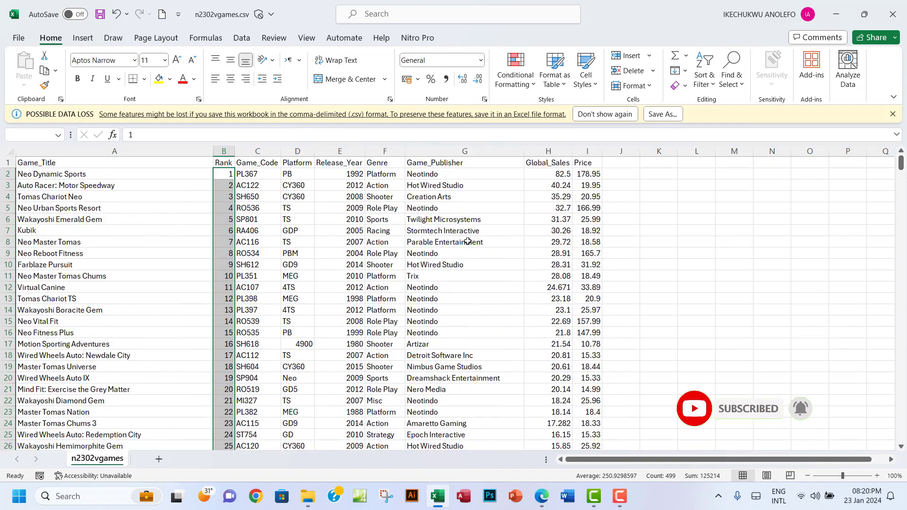
pyautogui.click(258, 176)
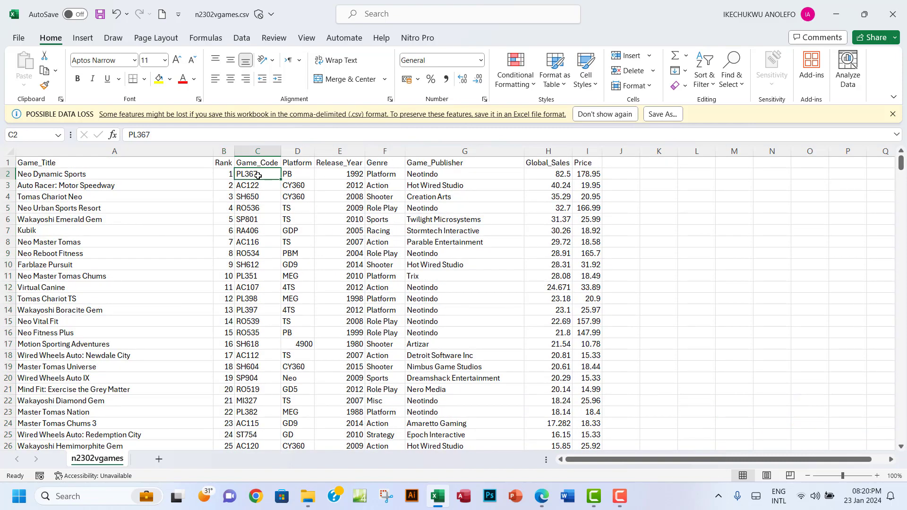
pyautogui.hotkey('ctrl', 'shift', 'Down')
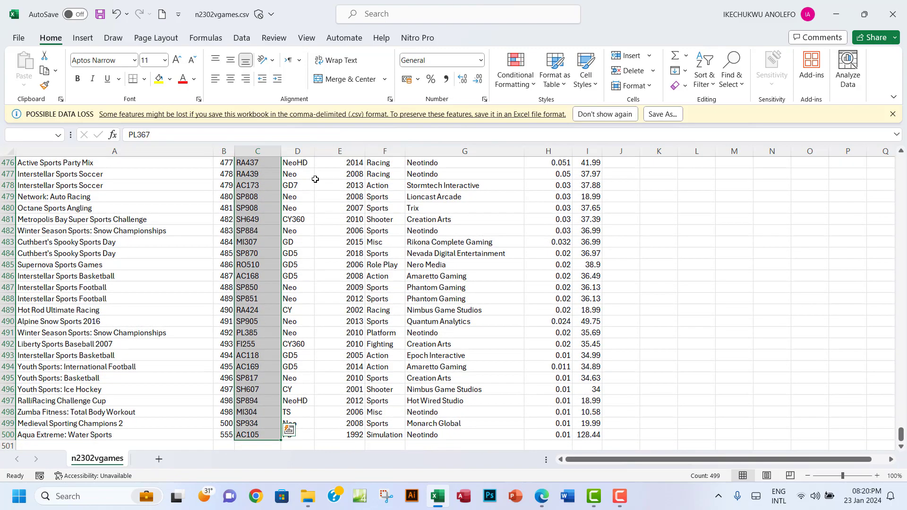
pyautogui.click(529, 84)
pyautogui.moveTo(580, 112)
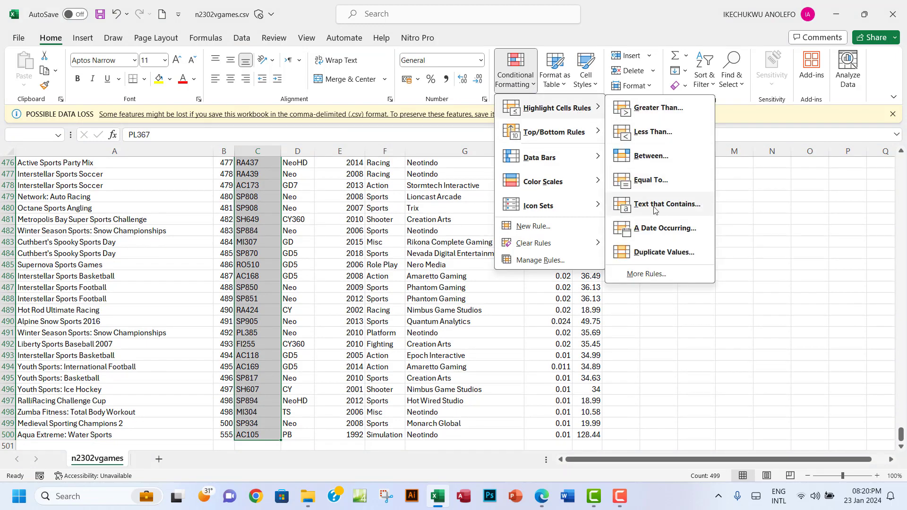
pyautogui.click(650, 253)
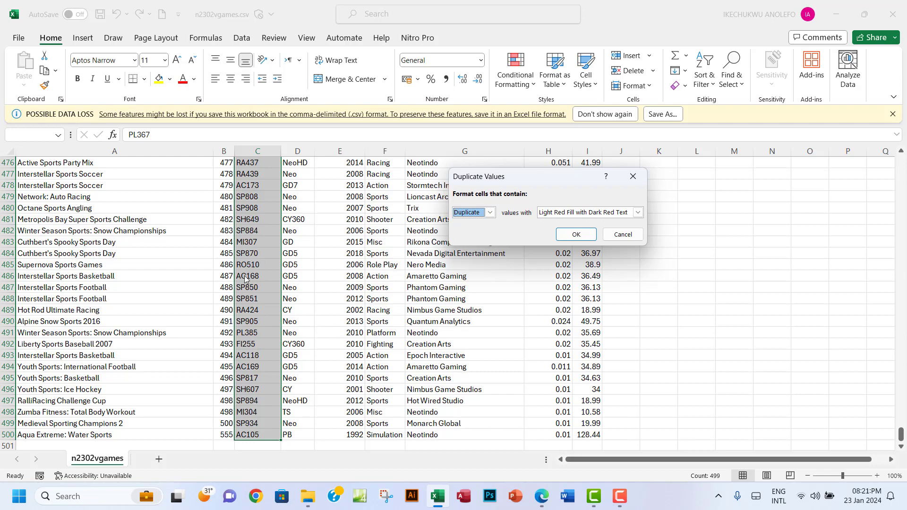
pyautogui.click(633, 176)
pyautogui.scroll(5, 314, 276)
pyautogui.scroll(20, 313, 276)
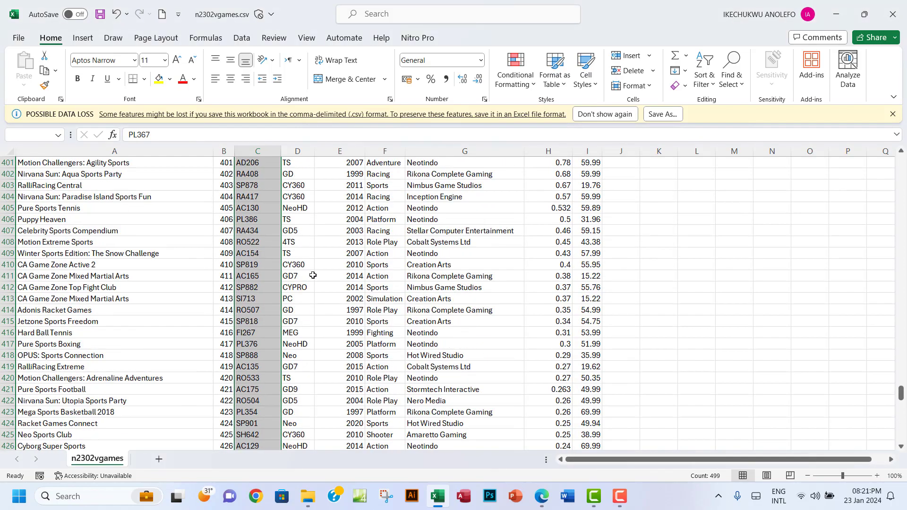
pyautogui.scroll(20, 313, 276)
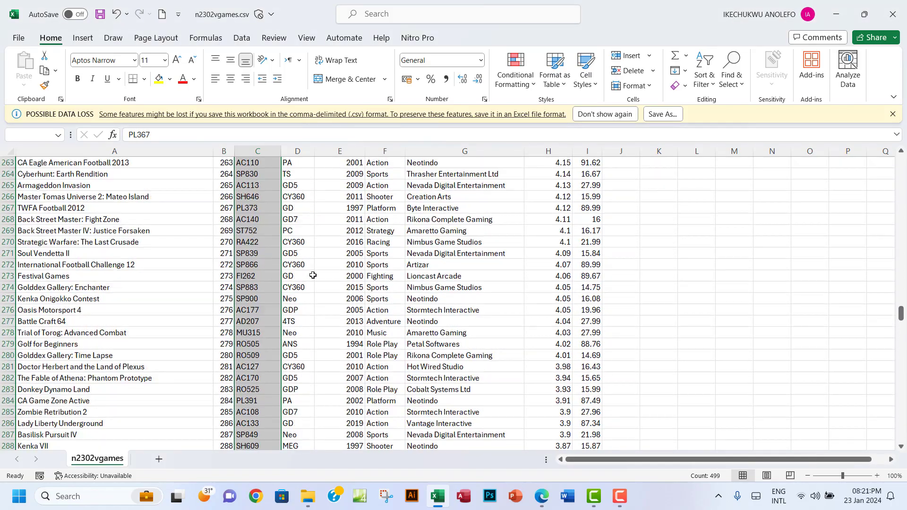
pyautogui.scroll(4, 312, 275)
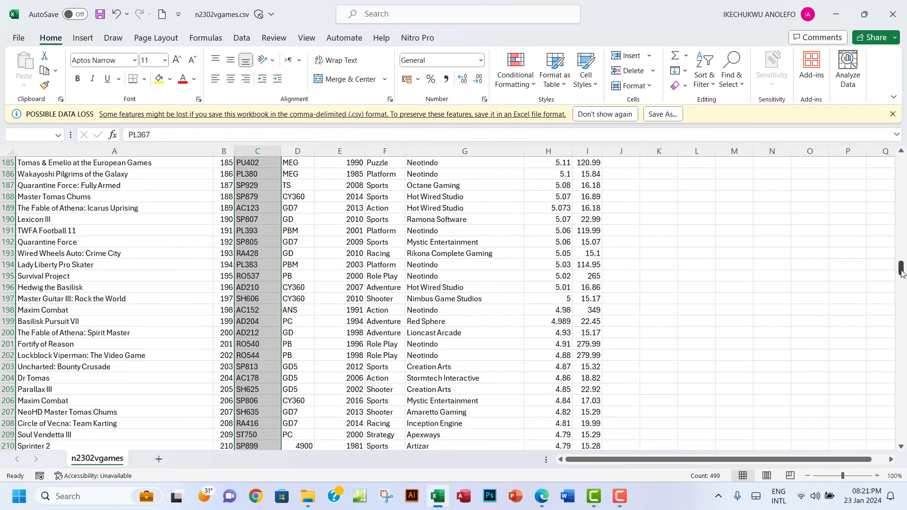
pyautogui.moveTo(900, 274); pyautogui.dragTo(902, 161)
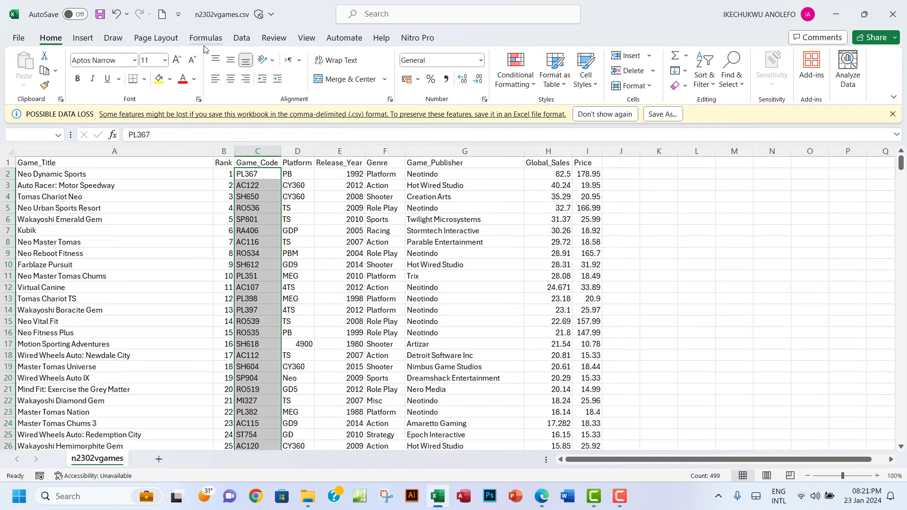
# Run Remove Duplicates on the Game_Code column only, confirming it has no duplicates
pyautogui.click(243, 41)
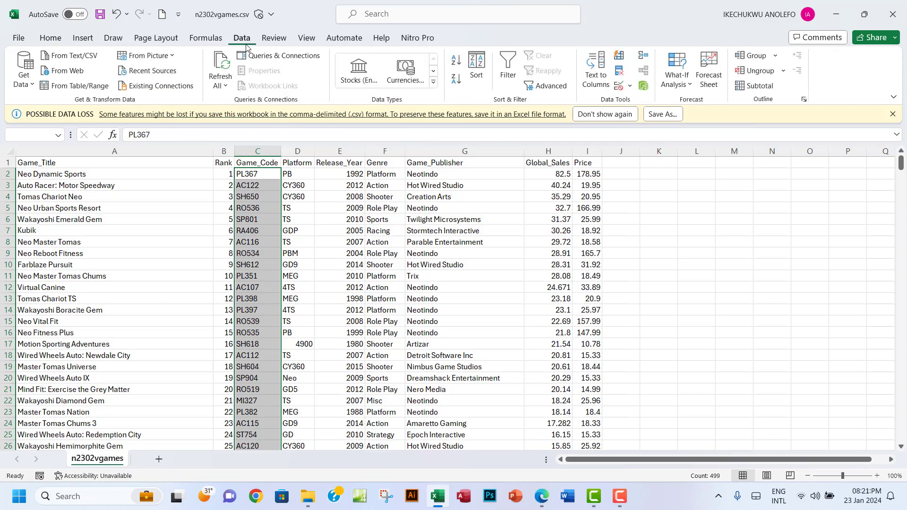
pyautogui.click(621, 76)
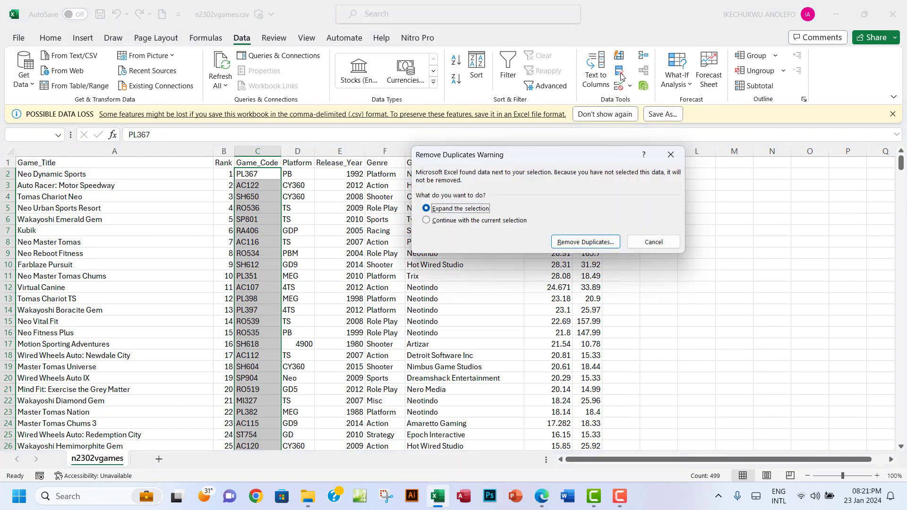
pyautogui.click(427, 221)
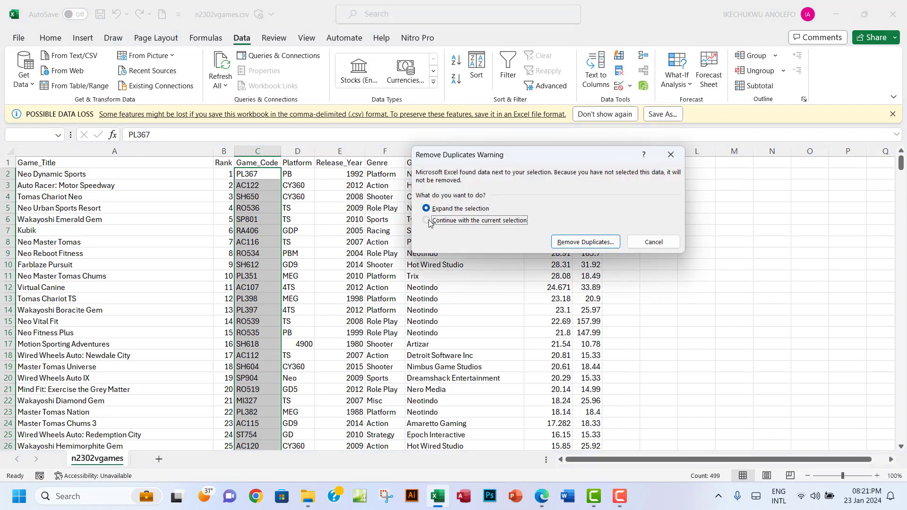
pyautogui.click(570, 243)
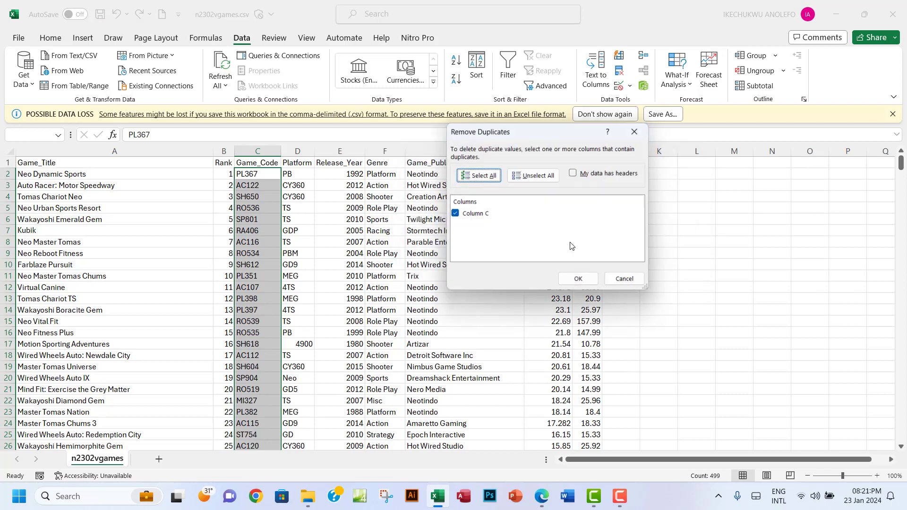
pyautogui.click(573, 280)
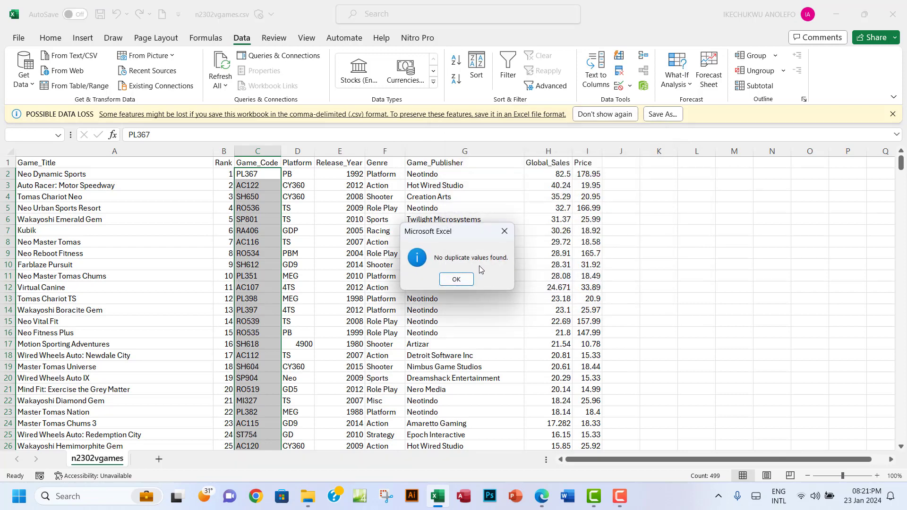
pyautogui.click(505, 233)
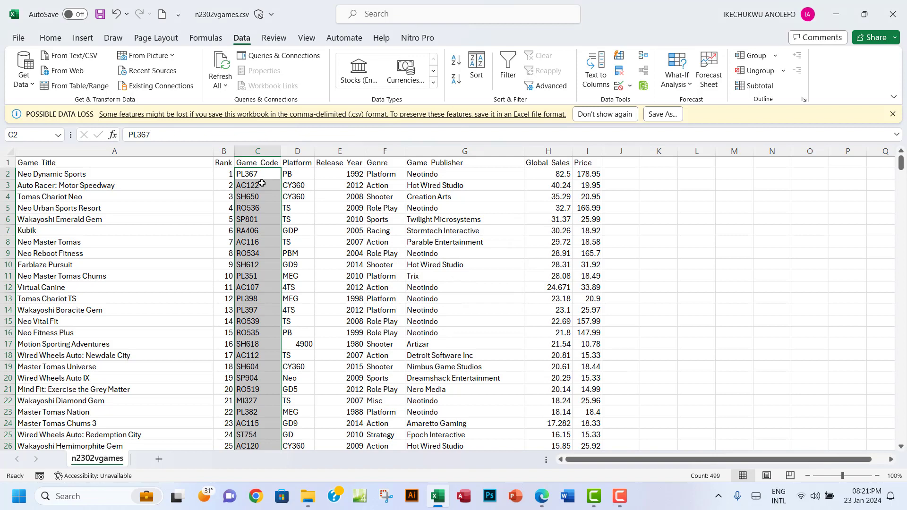
# Remove duplicate values from the Platform column D2:D500, leaving its unique platforms
pyautogui.click(299, 174)
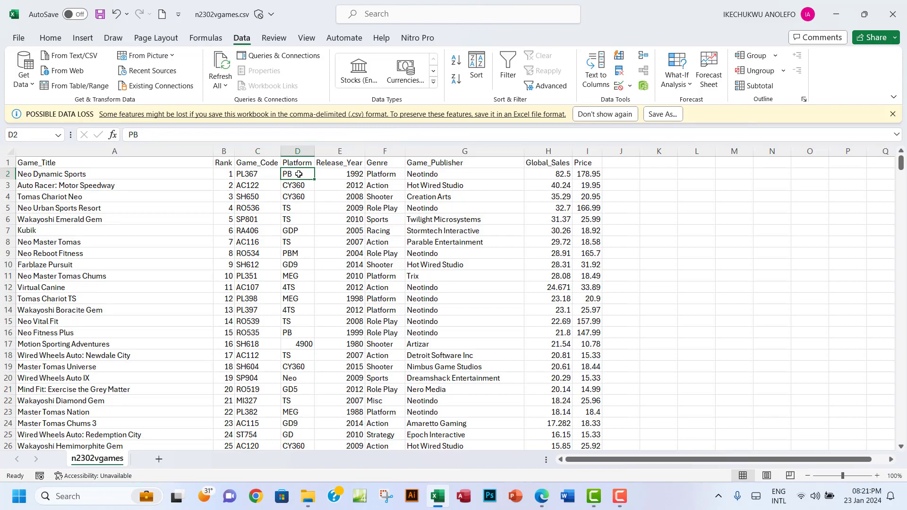
pyautogui.hotkey('ctrl', 'shift', 'Down')
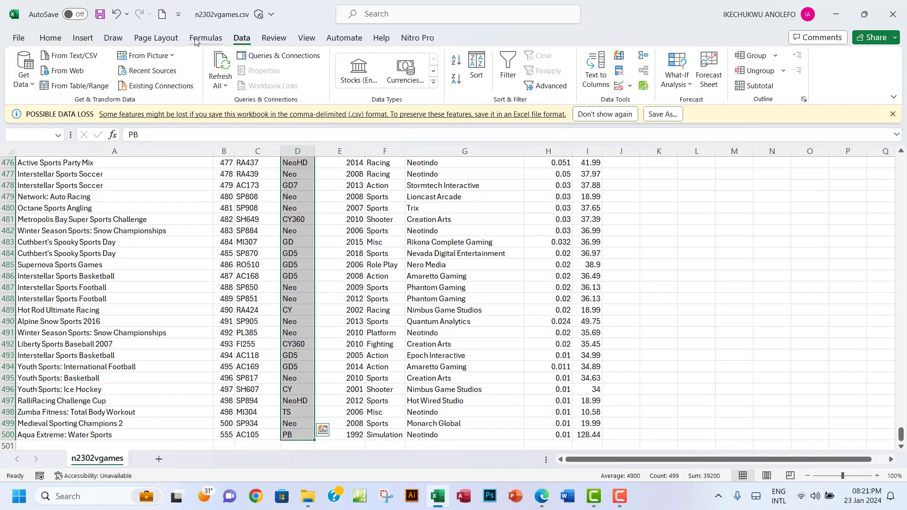
pyautogui.click(621, 76)
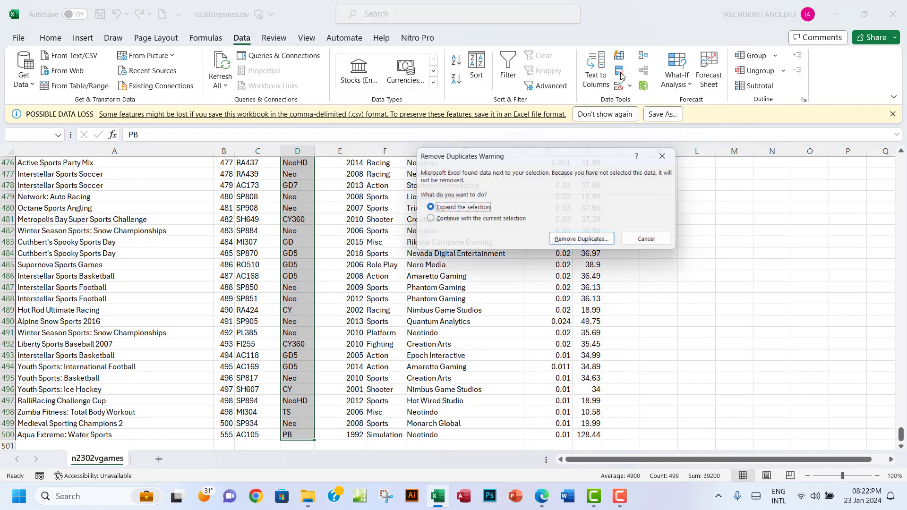
pyautogui.click(426, 221)
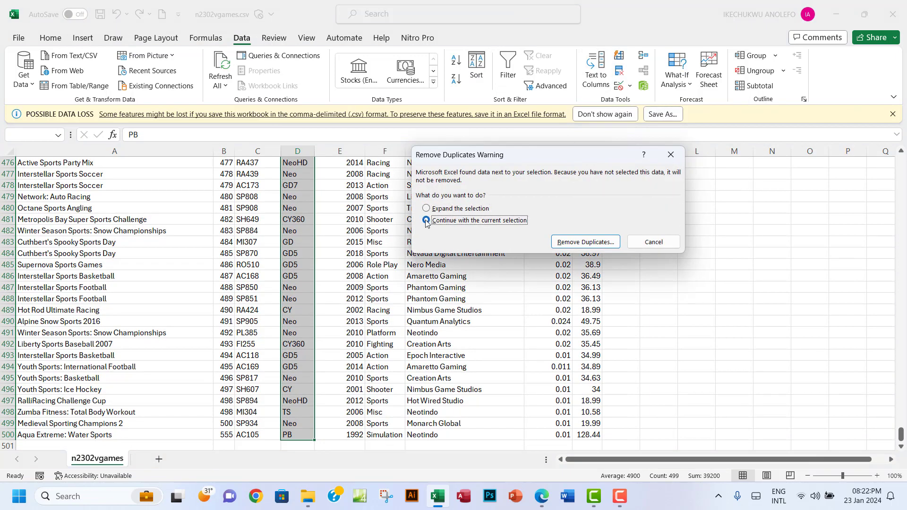
pyautogui.click(568, 245)
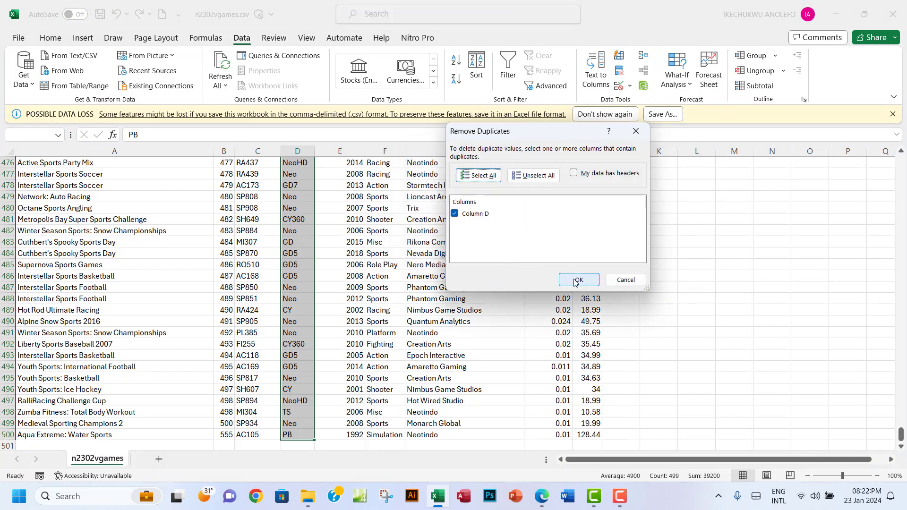
pyautogui.click(577, 280)
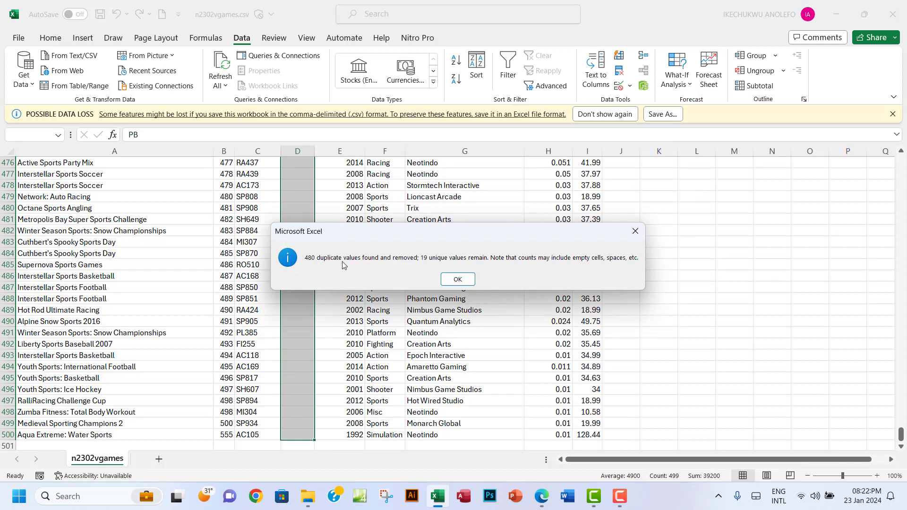
pyautogui.click(454, 281)
# Review the Rank and Game_Code columns, then close the n2302vgames workbook
pyautogui.scroll(7, 358, 222)
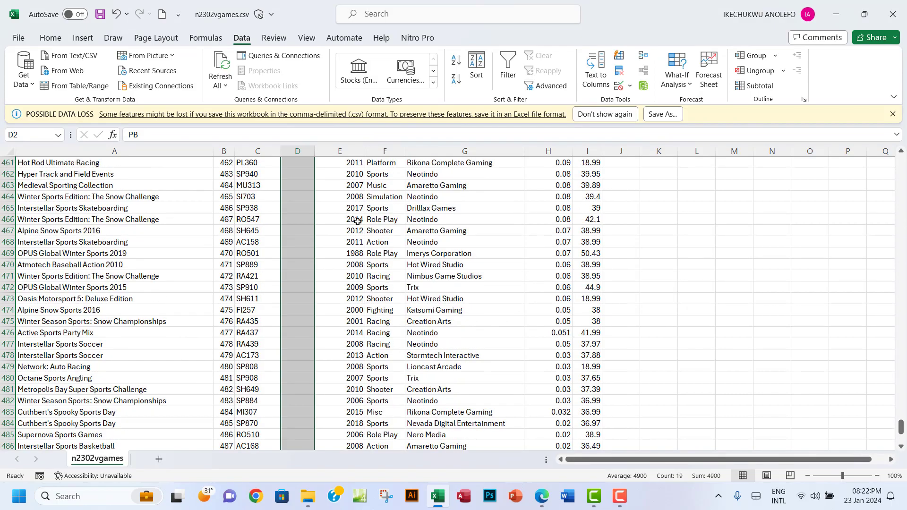
pyautogui.moveTo(901, 427); pyautogui.dragTo(872, 166)
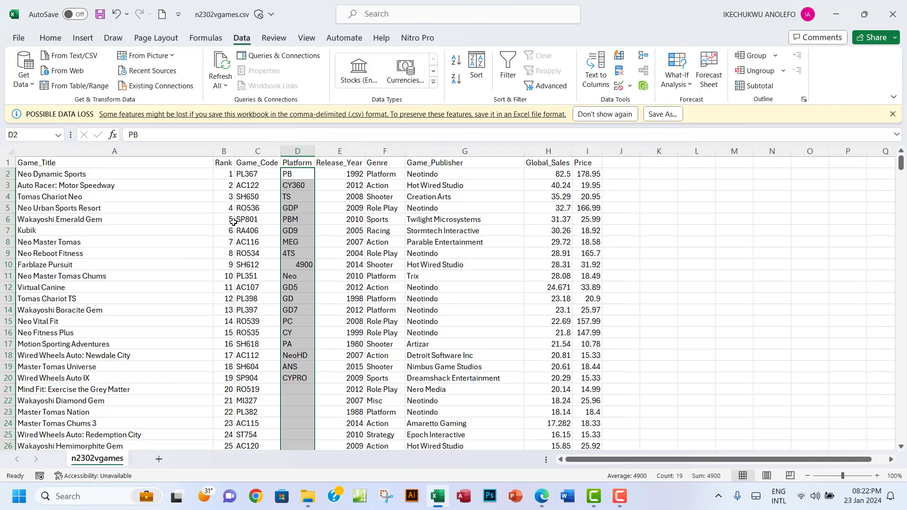
pyautogui.click(224, 151)
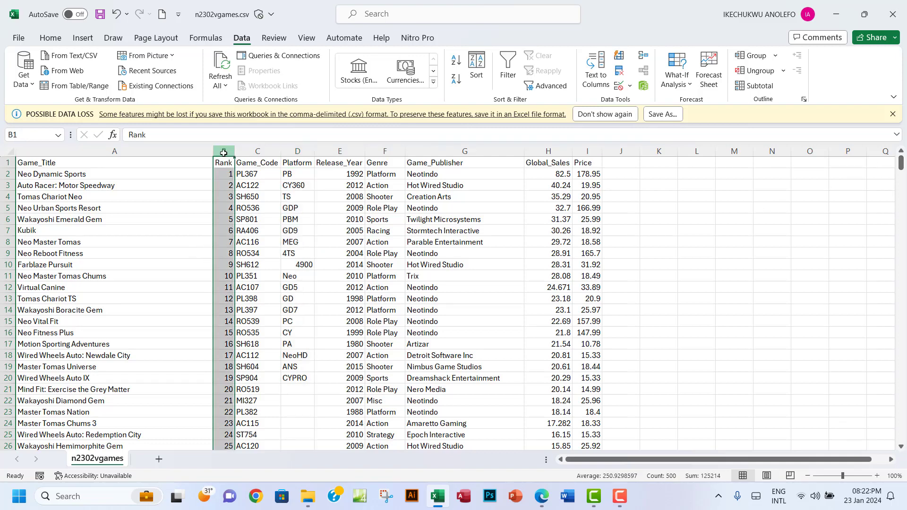
pyautogui.click(252, 152)
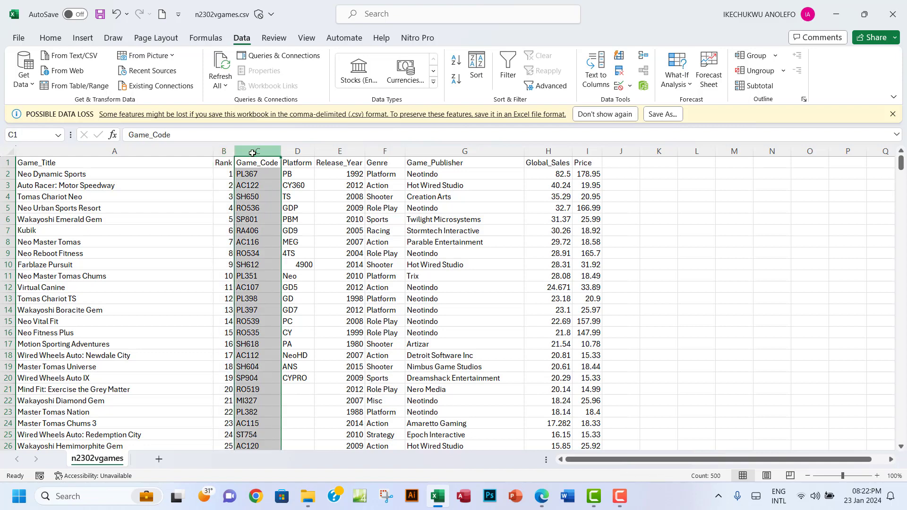
pyautogui.click(900, 12)
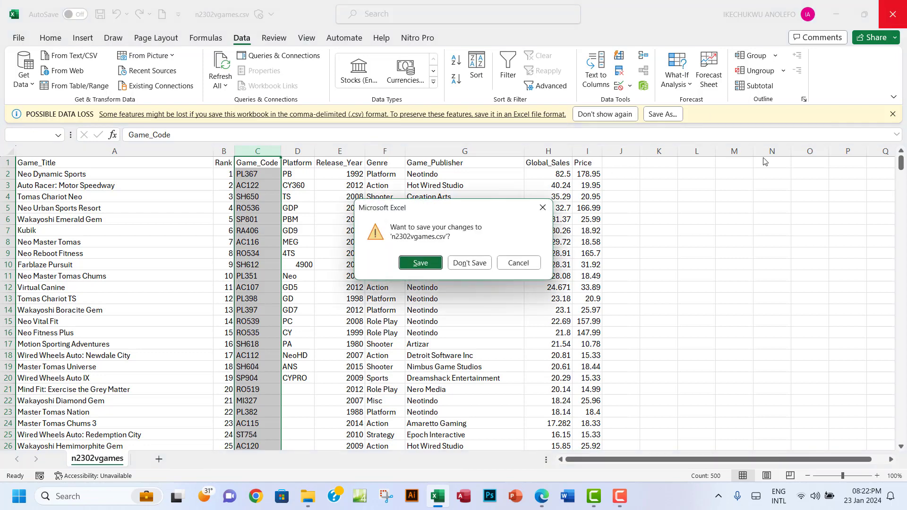
# Close the spreadsheet without saving and highlight question 16's instruction green in the PDF
pyautogui.click(471, 264)
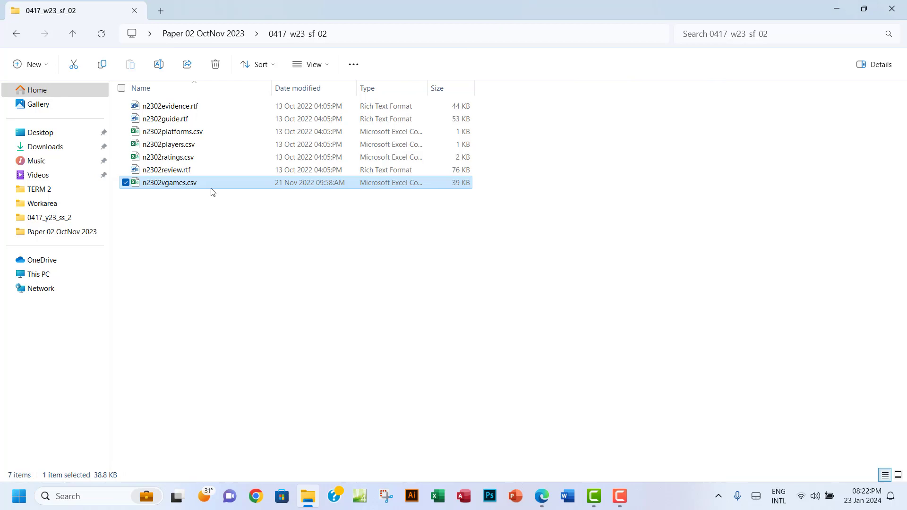
pyautogui.click(541, 496)
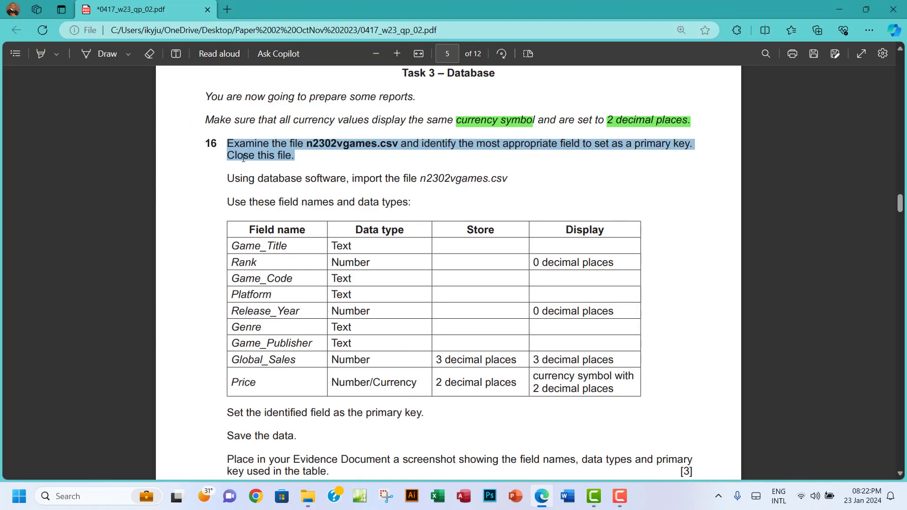
pyautogui.rightClick(270, 151)
pyautogui.moveTo(413, 158)
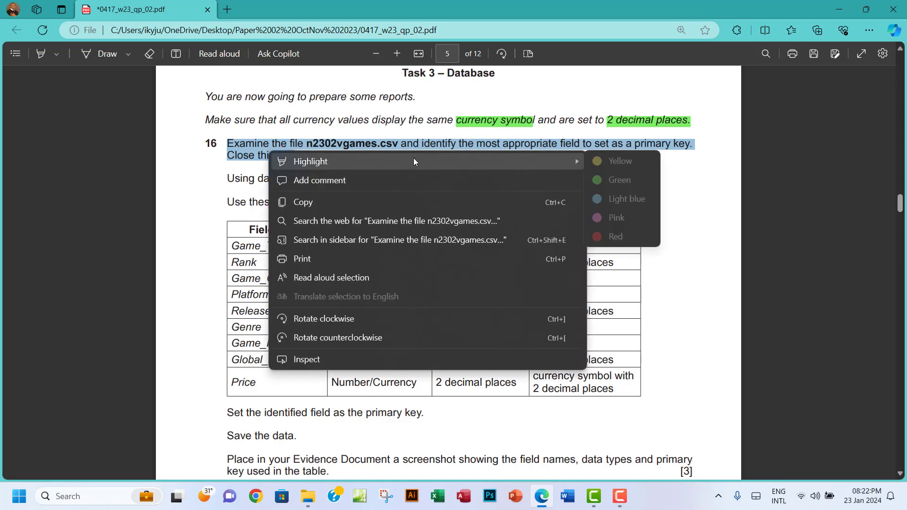
pyautogui.click(616, 180)
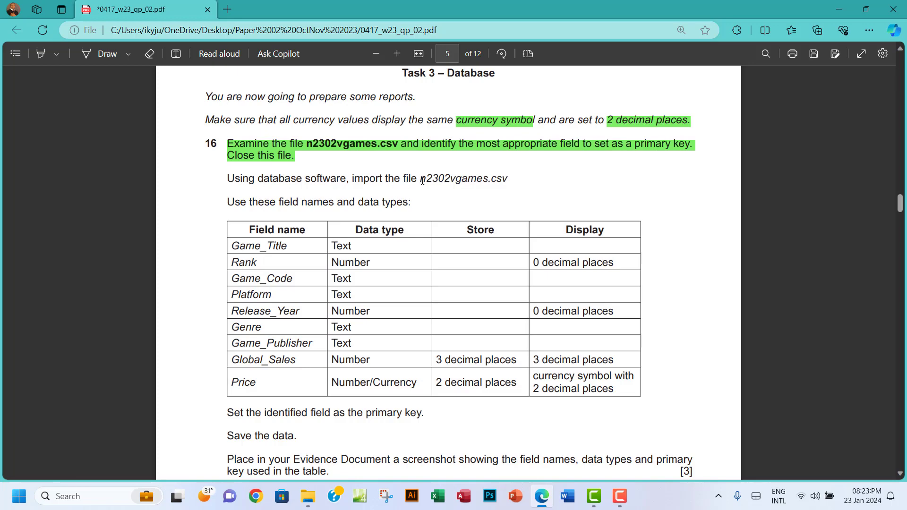
# Select and deselect the file name in the import line, then return to File Explorer
pyautogui.moveTo(422, 181); pyautogui.dragTo(448, 180)
pyautogui.click(459, 191)
pyautogui.click(307, 496)
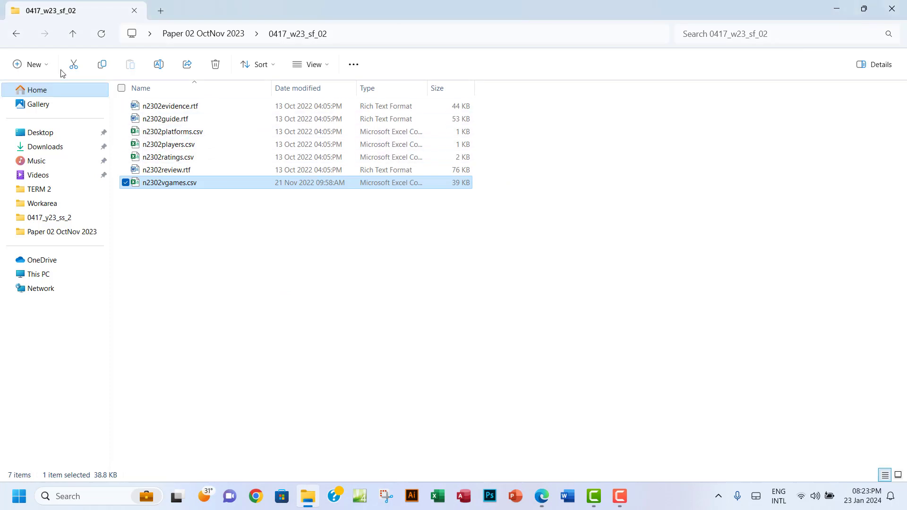
# Create a new folder named 'workarea' among the task files and open it
pyautogui.click(32, 64)
pyautogui.click(36, 92)
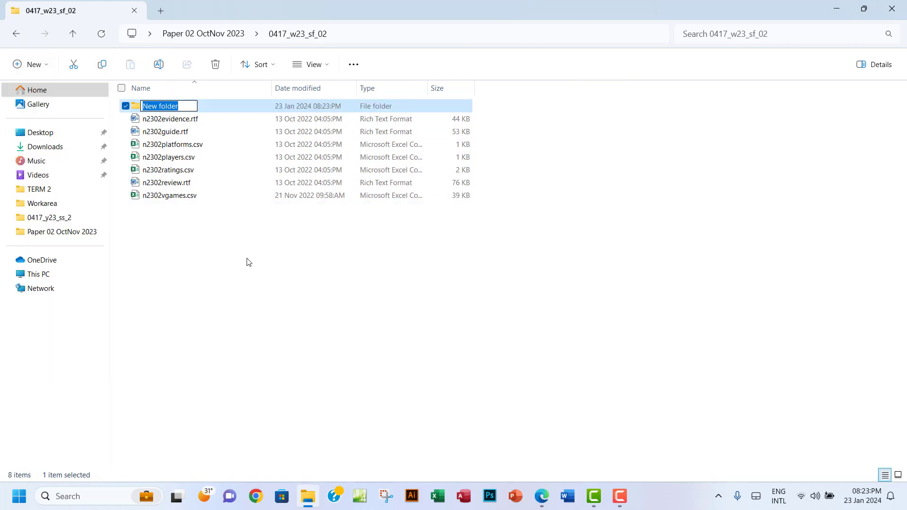
pyautogui.write('n2302')
pyautogui.press('BackSpace')
pyautogui.press('BackSpace')
pyautogui.press('BackSpace')
pyautogui.press('BackSpace')
pyautogui.press('BackSpace')
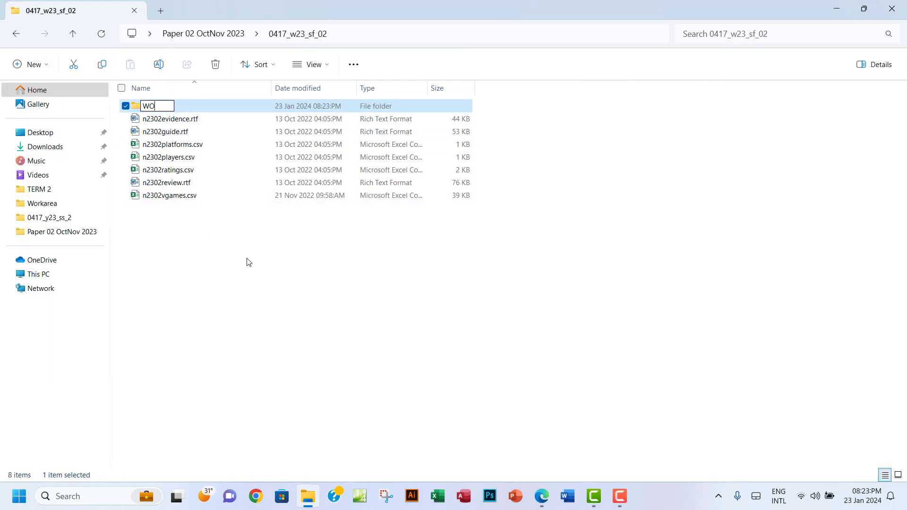
pyautogui.write('workarea')
pyautogui.click(213, 111)
pyautogui.doubleClick(214, 111)
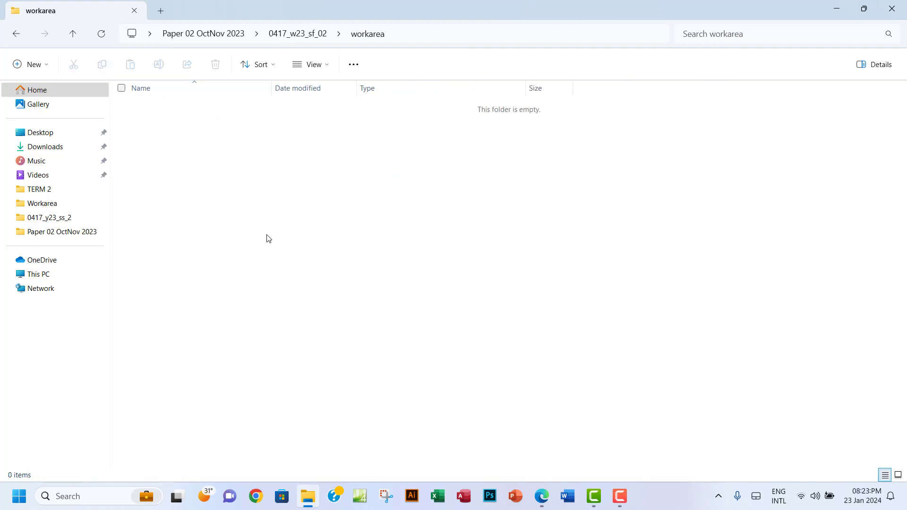
# Create a new Access database named 'paper 2 octnov 2023' in workarea and open it
pyautogui.rightClick(267, 236)
pyautogui.moveTo(320, 334)
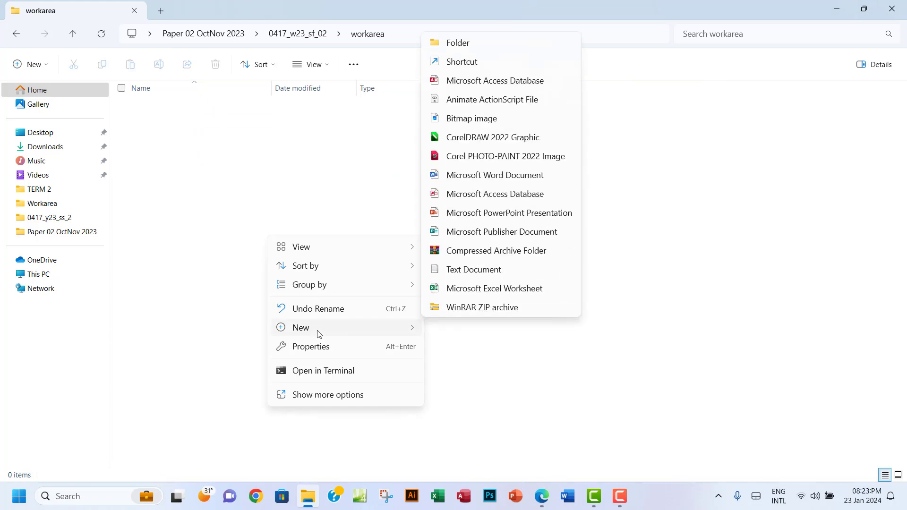
pyautogui.click(480, 83)
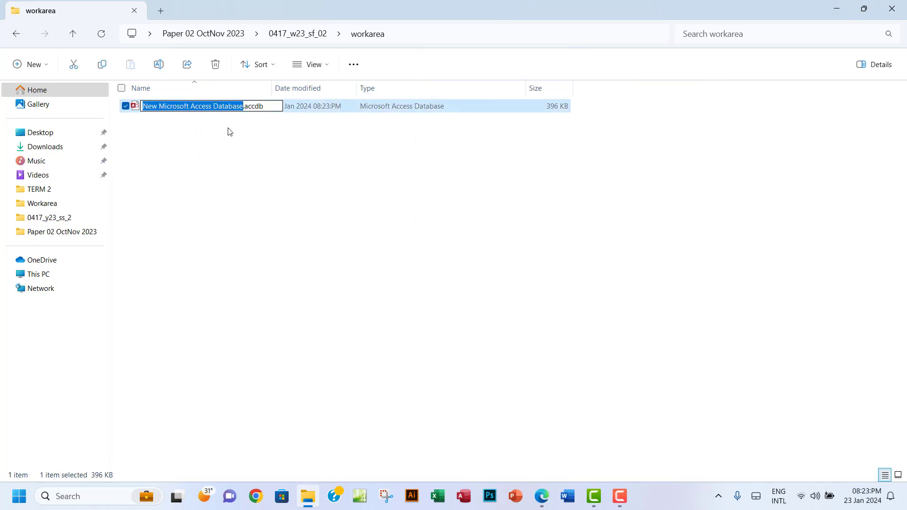
pyautogui.write('pa')
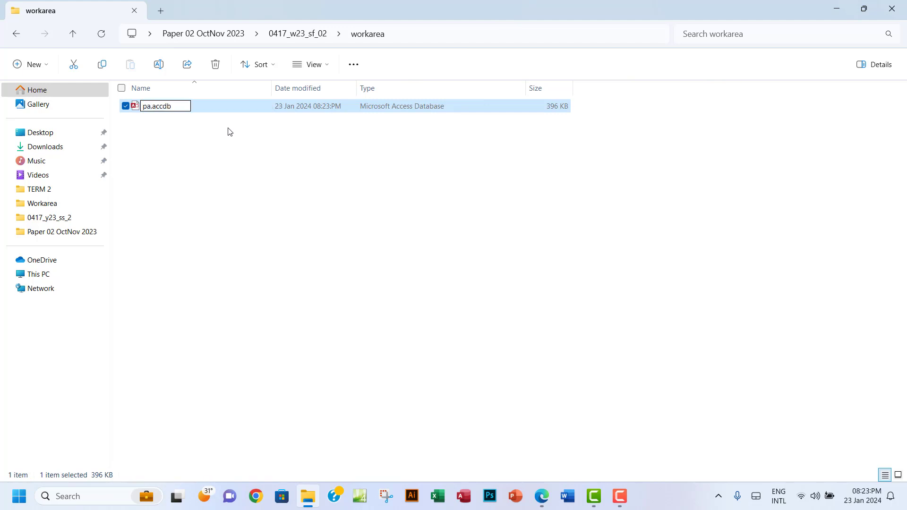
pyautogui.write('per 2 oc')
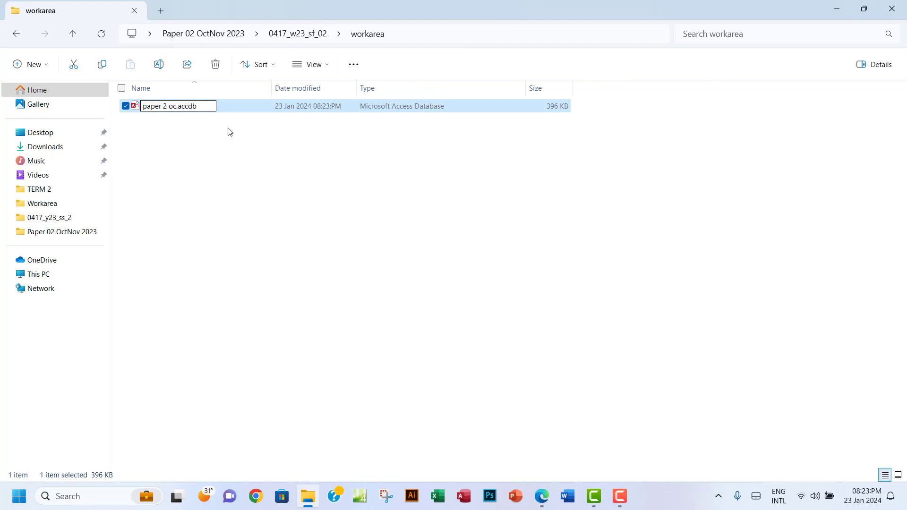
pyautogui.write('tnov 2023')
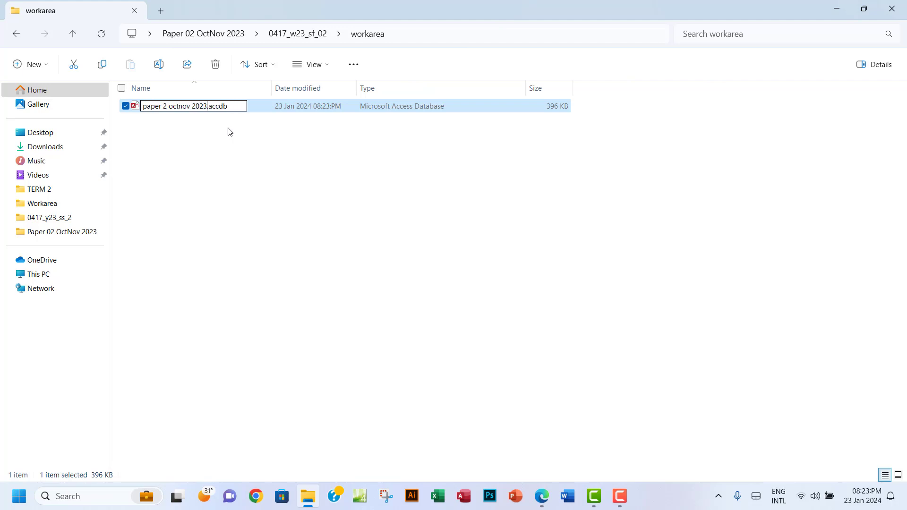
pyautogui.click(232, 159)
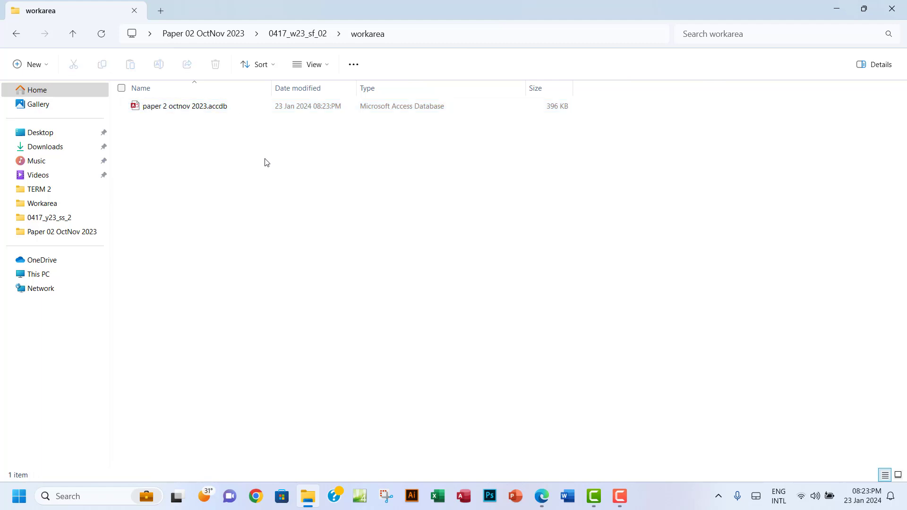
pyautogui.doubleClick(198, 107)
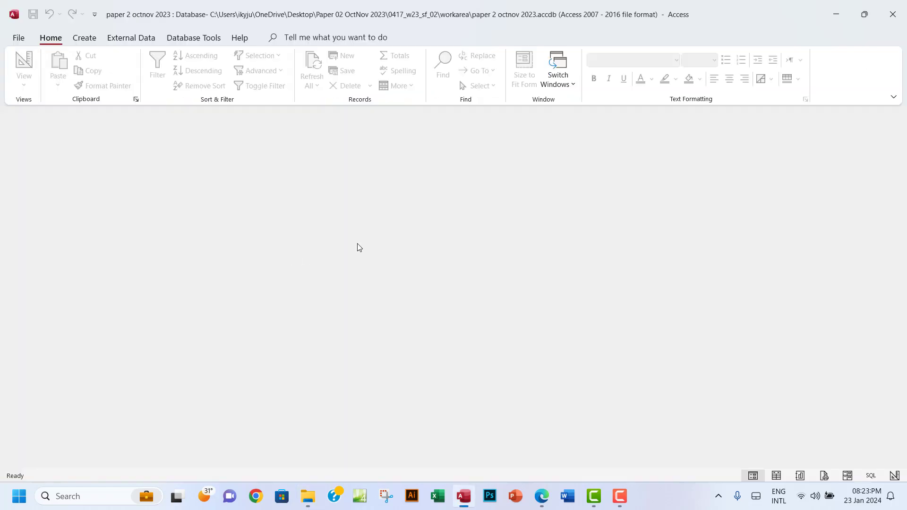
# Enable the database content and start a new import from a text file
pyautogui.click(326, 115)
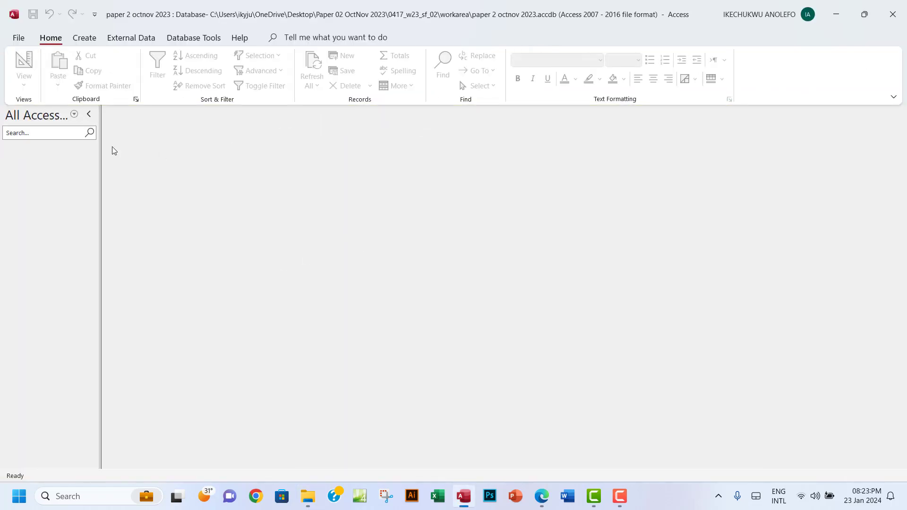
pyautogui.click(127, 40)
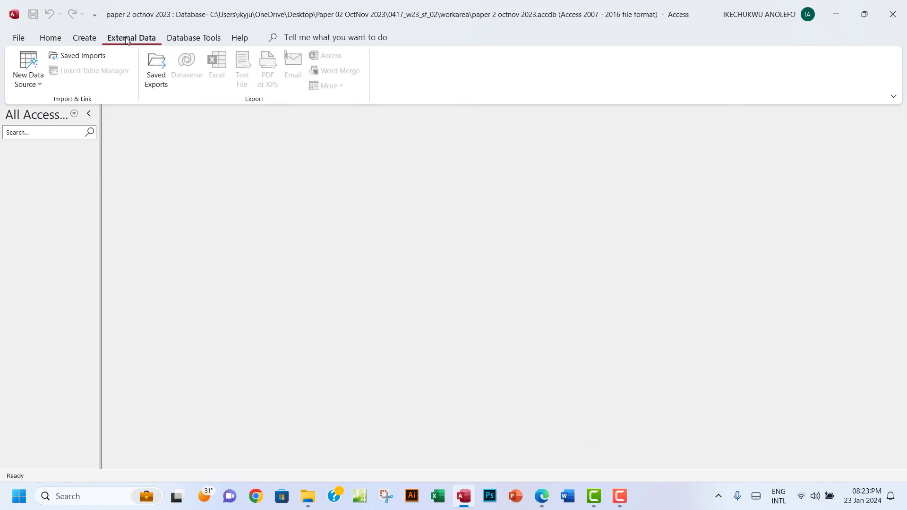
pyautogui.click(36, 84)
pyautogui.moveTo(69, 110)
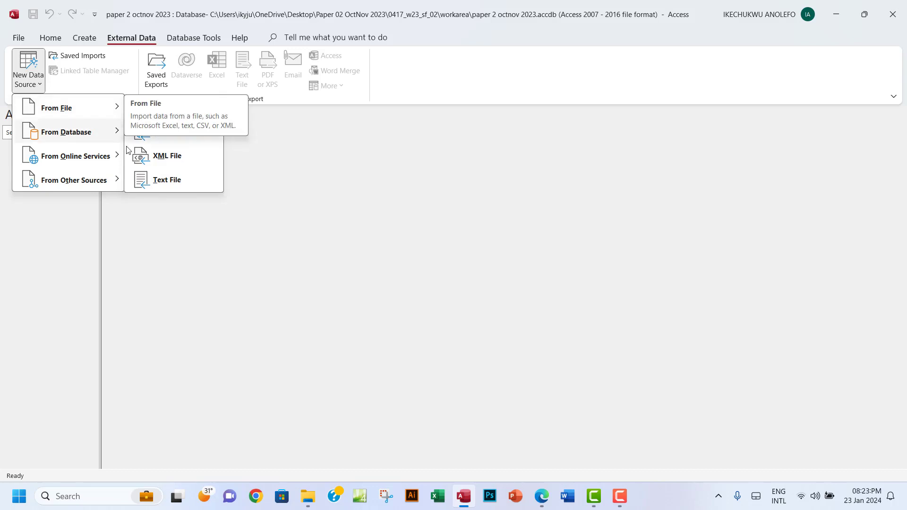
pyautogui.click(169, 184)
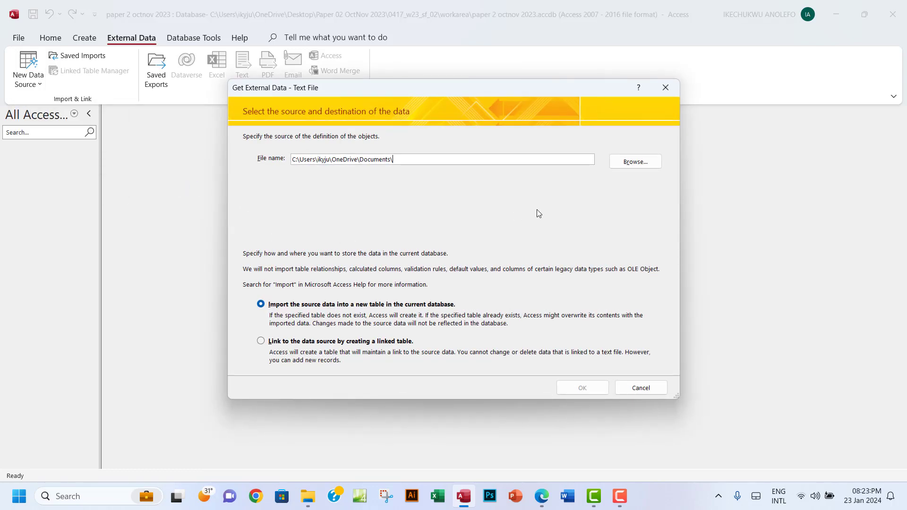
# Choose n2302vgames.csv from Paper 02 OctNov 2023 > 0417_w23_sf_02 as the import source
pyautogui.click(627, 165)
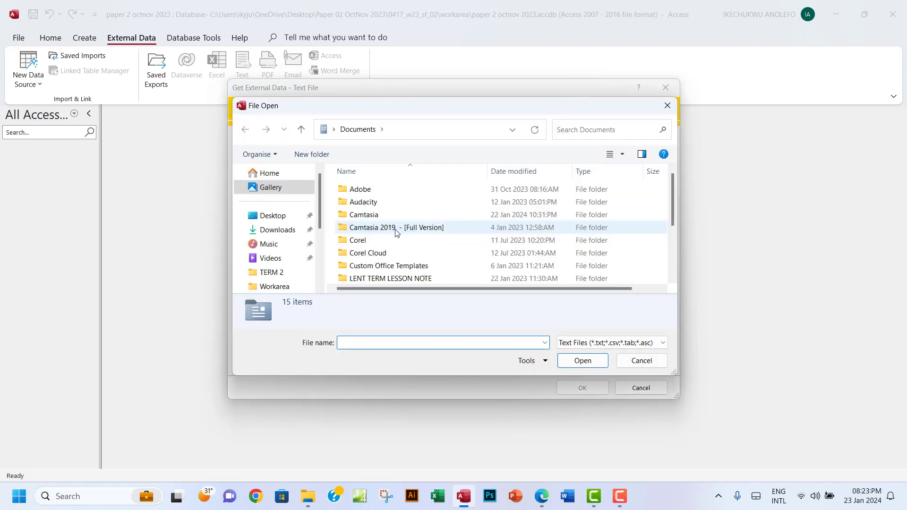
pyautogui.click(265, 217)
pyautogui.scroll(-1, 548, 252)
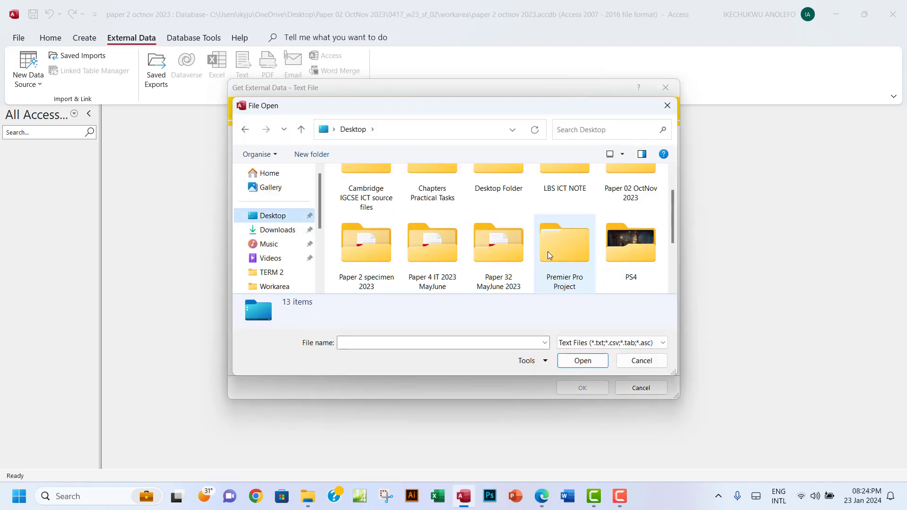
pyautogui.scroll(1, 548, 251)
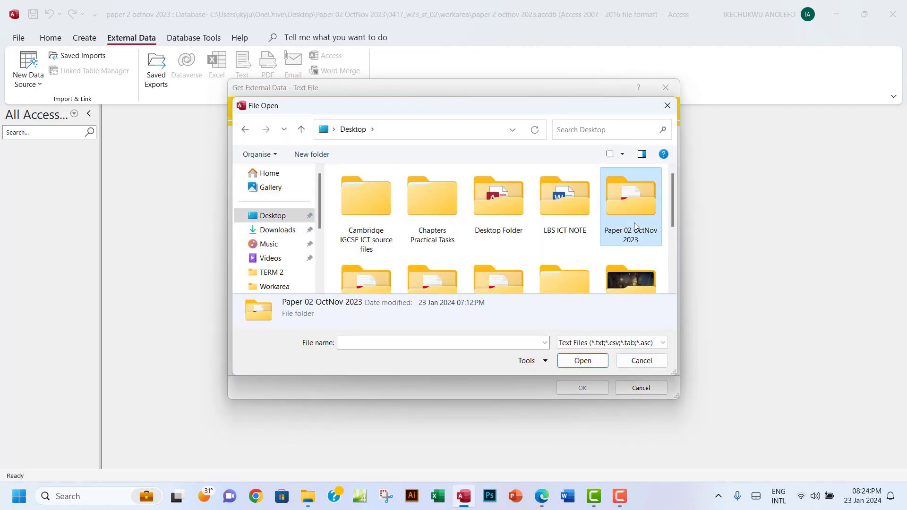
pyautogui.doubleClick(634, 227)
pyautogui.doubleClick(396, 192)
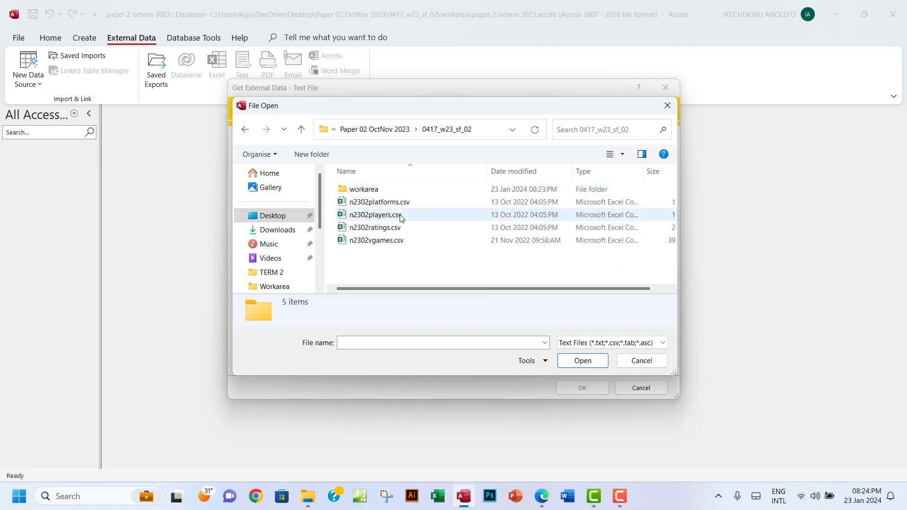
pyautogui.click(373, 241)
pyautogui.click(564, 360)
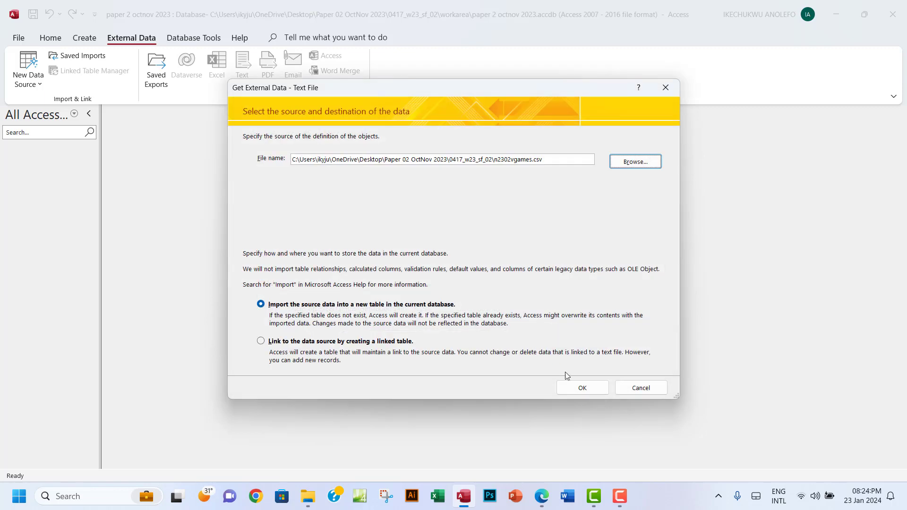
pyautogui.click(578, 387)
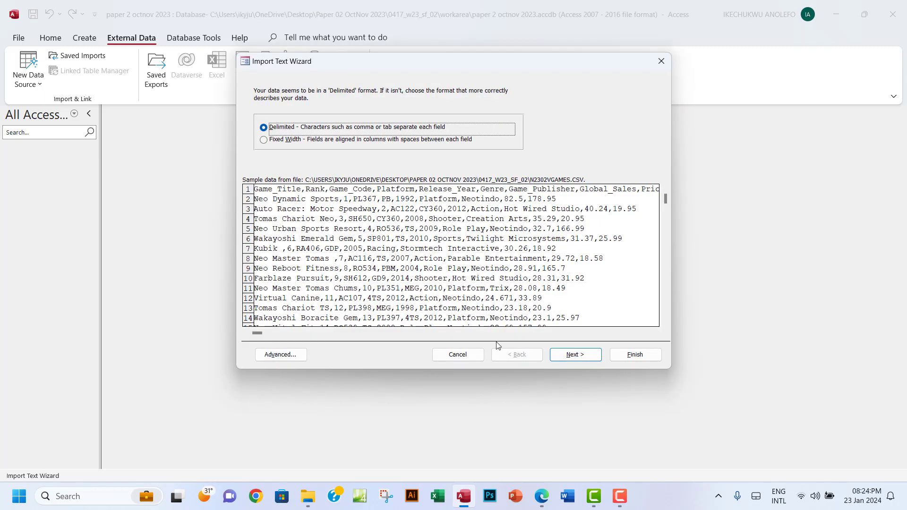
# Import the delimited file with first-row field names and Game_Code as primary key into N2302vgames
pyautogui.click(574, 354)
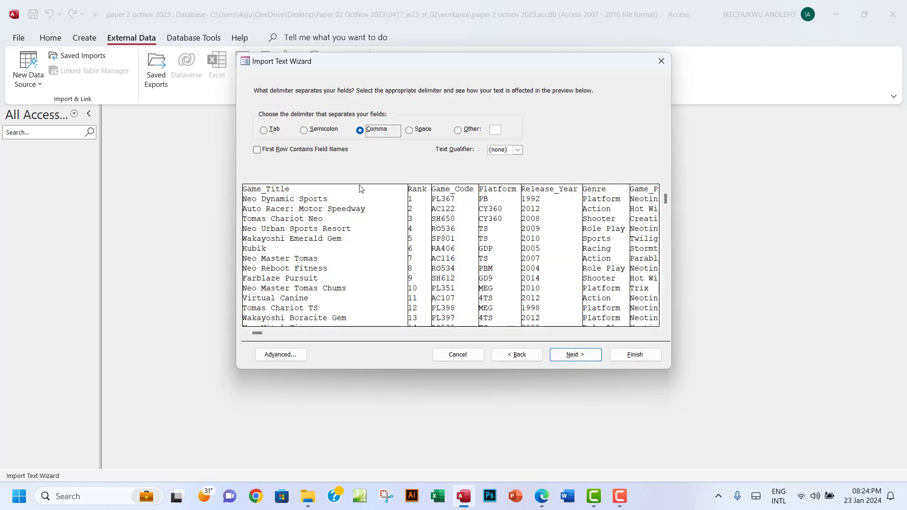
pyautogui.click(257, 149)
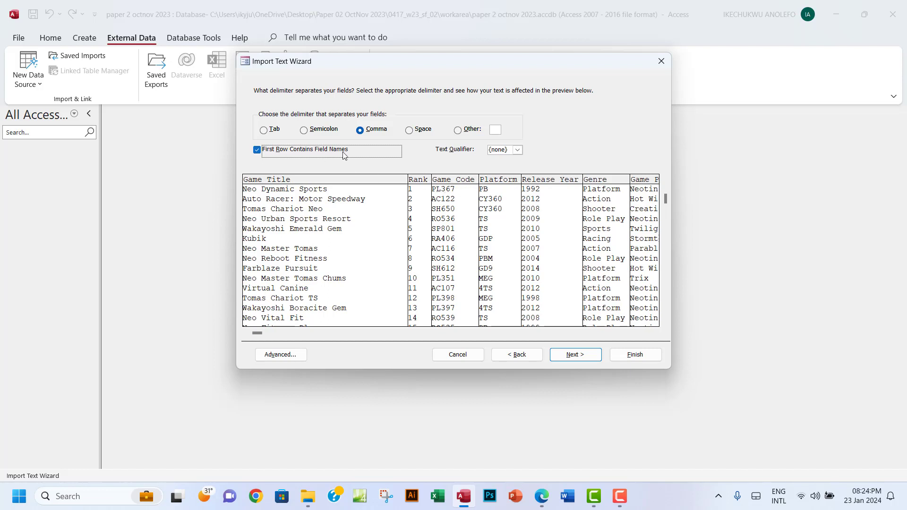
pyautogui.click(568, 360)
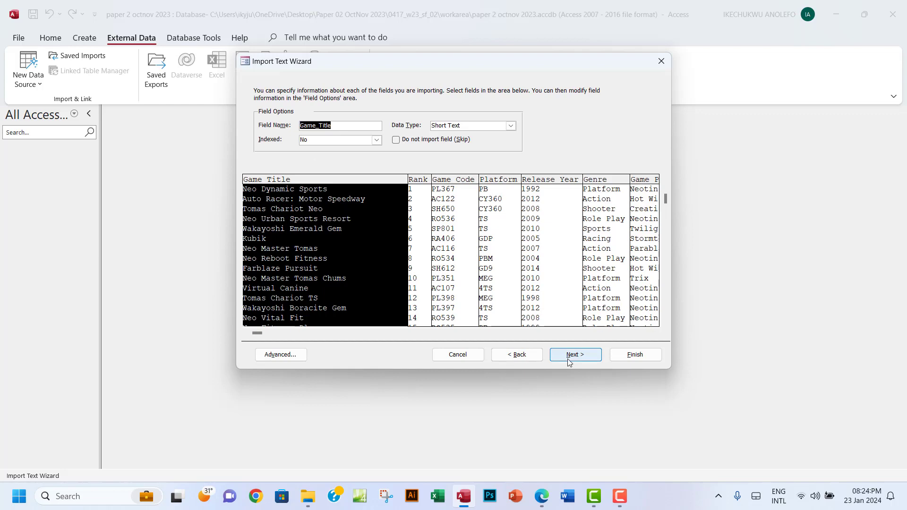
pyautogui.click(571, 362)
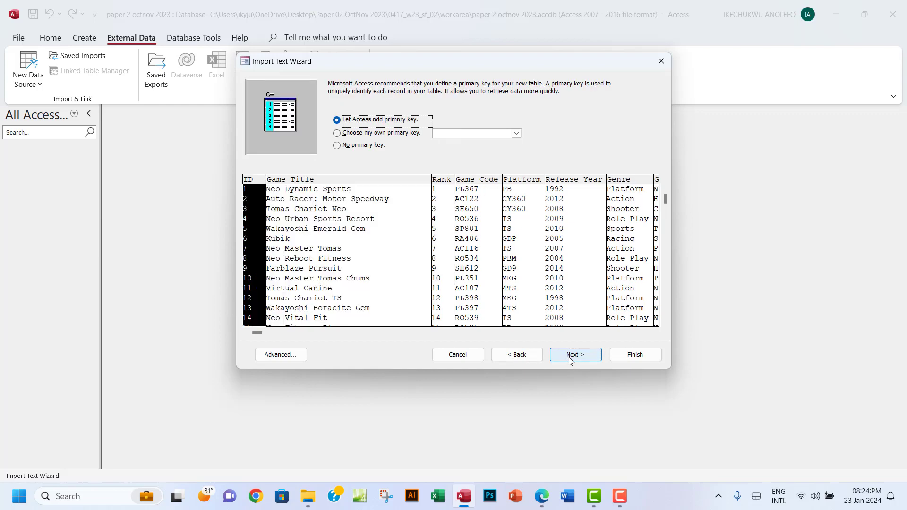
pyautogui.click(337, 134)
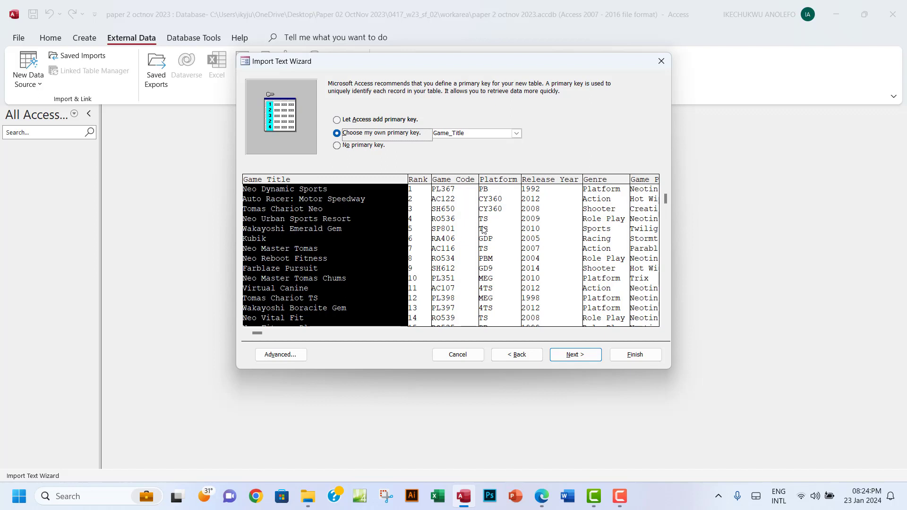
pyautogui.click(455, 252)
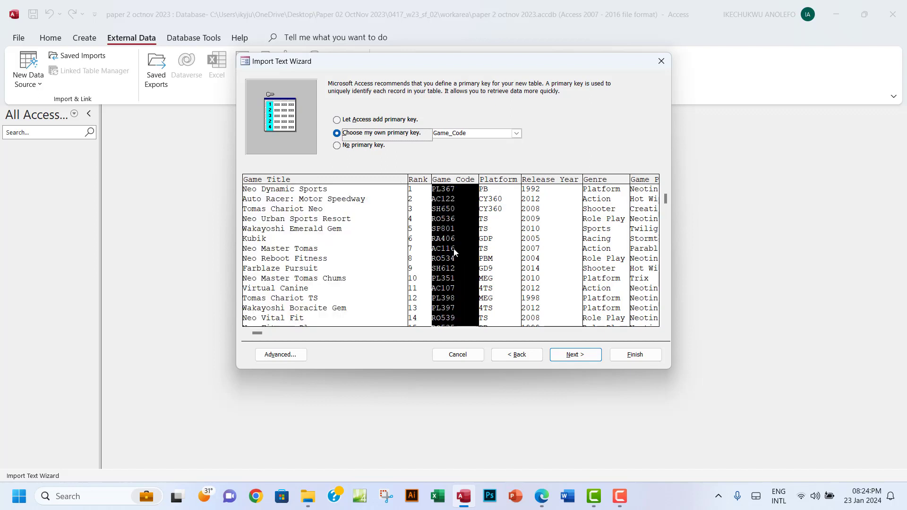
pyautogui.click(516, 133)
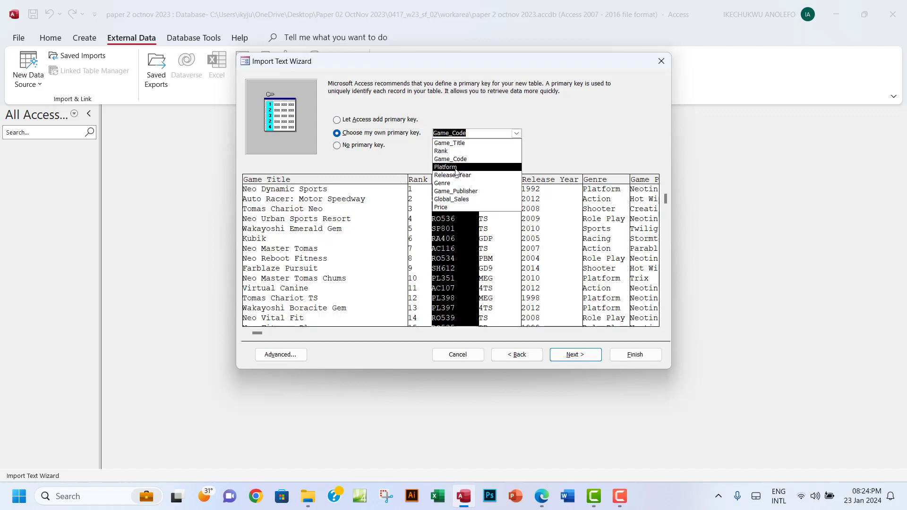
pyautogui.click(456, 255)
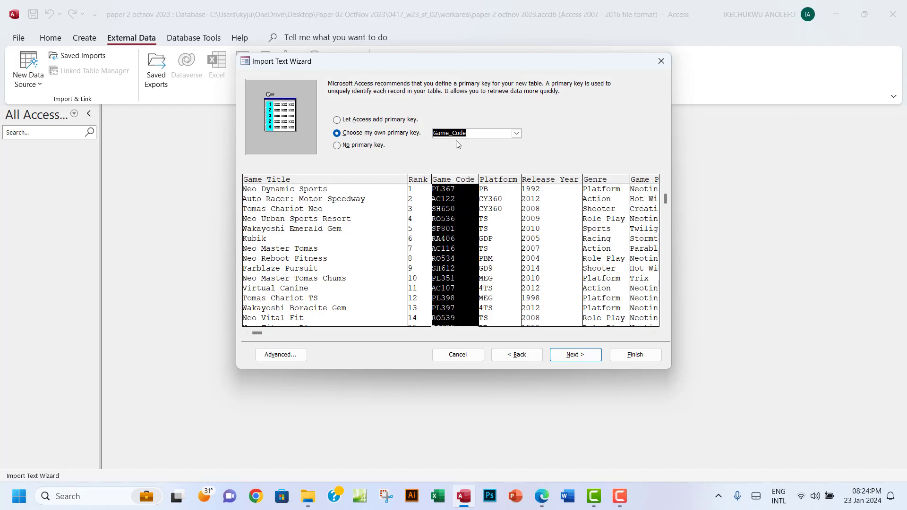
pyautogui.click(569, 358)
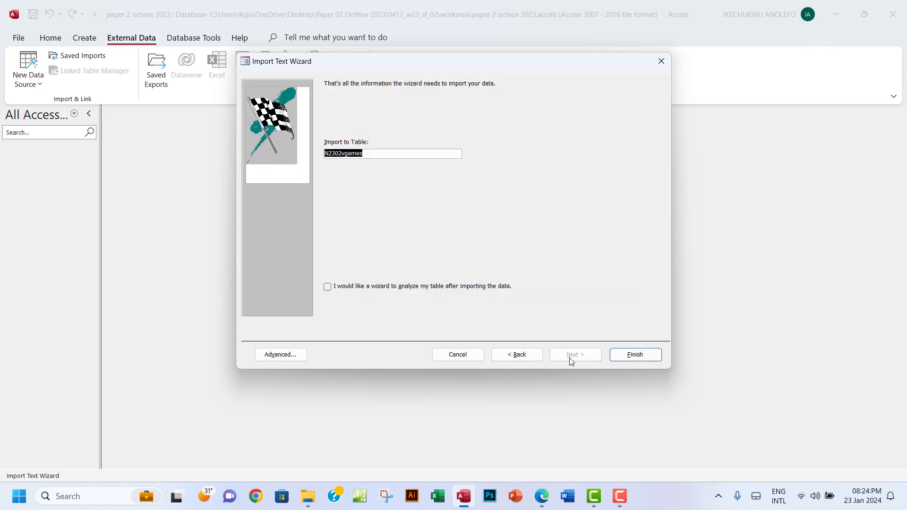
pyautogui.click(640, 359)
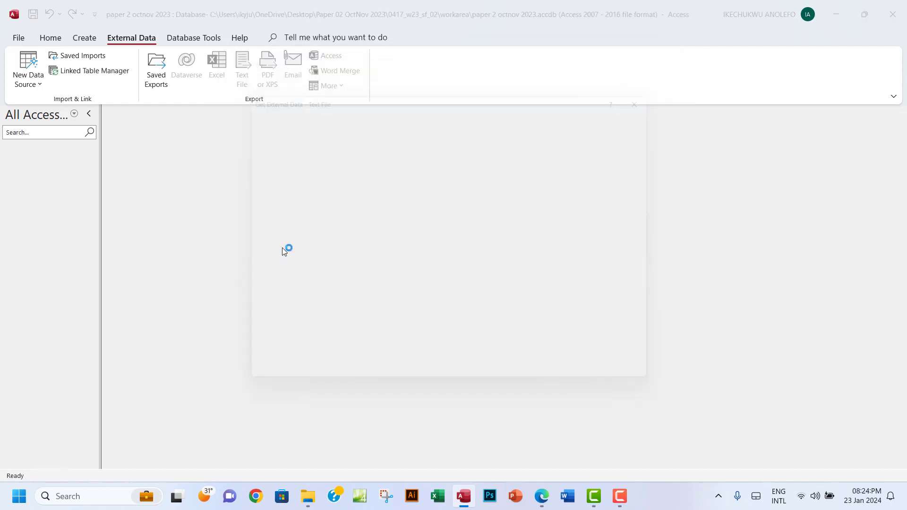
pyautogui.click(647, 394)
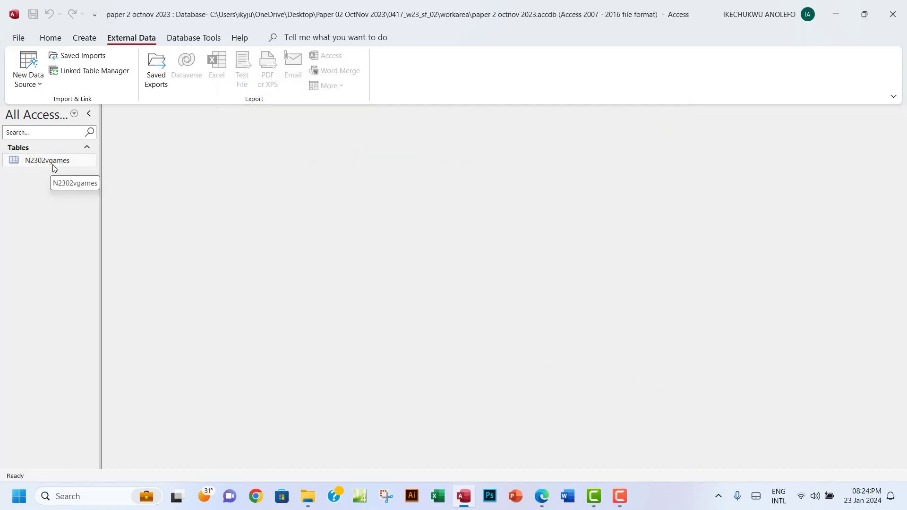
# Highlight 'Set the identified field as the primary key.' green in the exam PDF, then return to Access
pyautogui.click(542, 496)
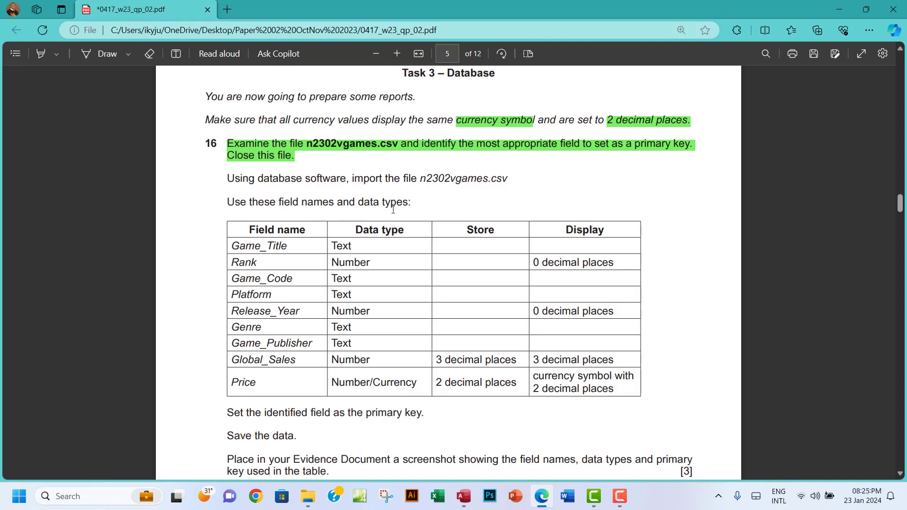
pyautogui.moveTo(244, 235); pyautogui.dragTo(474, 380)
pyautogui.scroll(-3, 383, 319)
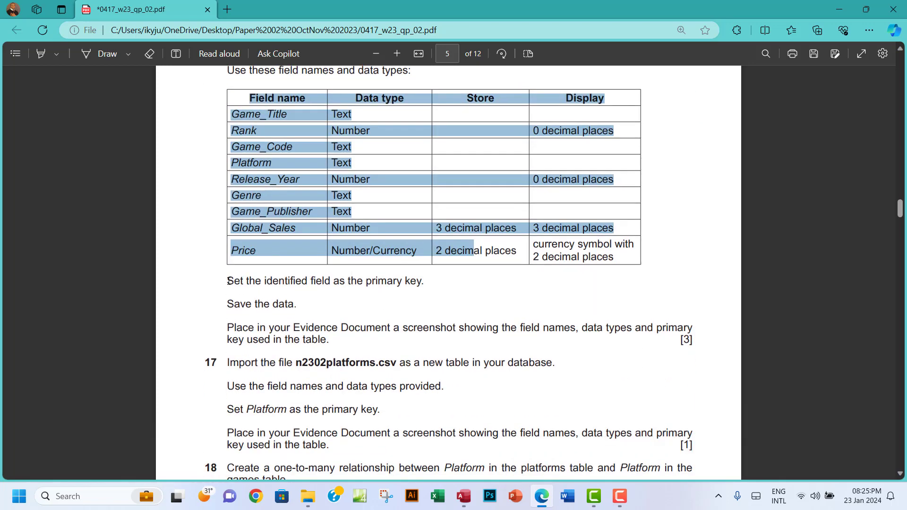
pyautogui.moveTo(228, 281); pyautogui.dragTo(427, 287)
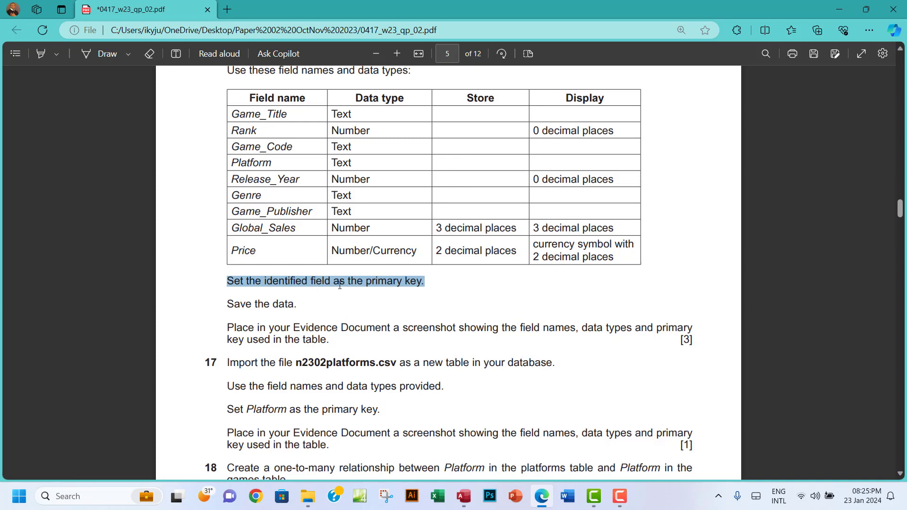
pyautogui.rightClick(375, 282)
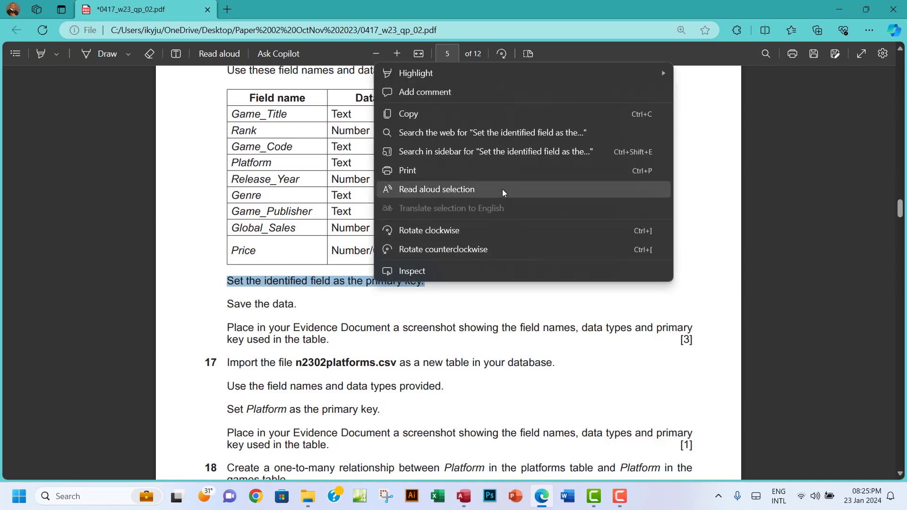
pyautogui.moveTo(609, 68)
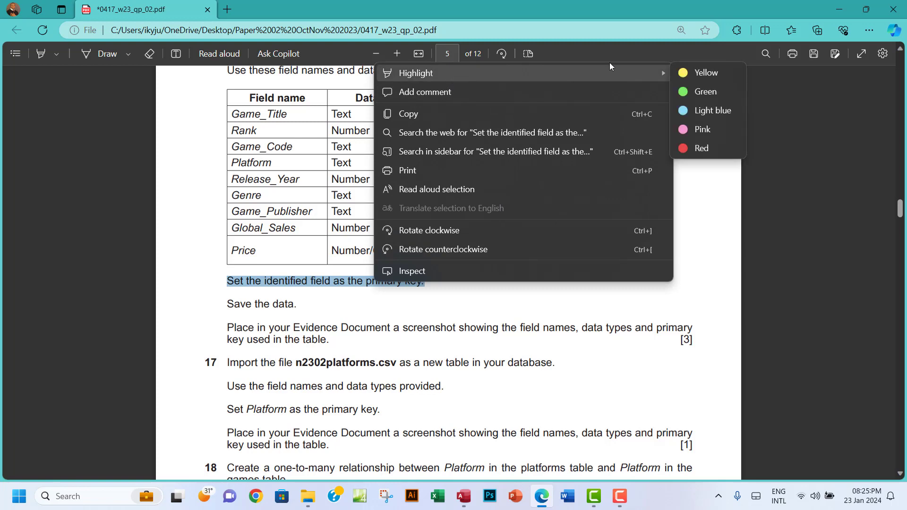
pyautogui.click(695, 93)
pyautogui.scroll(5, 371, 302)
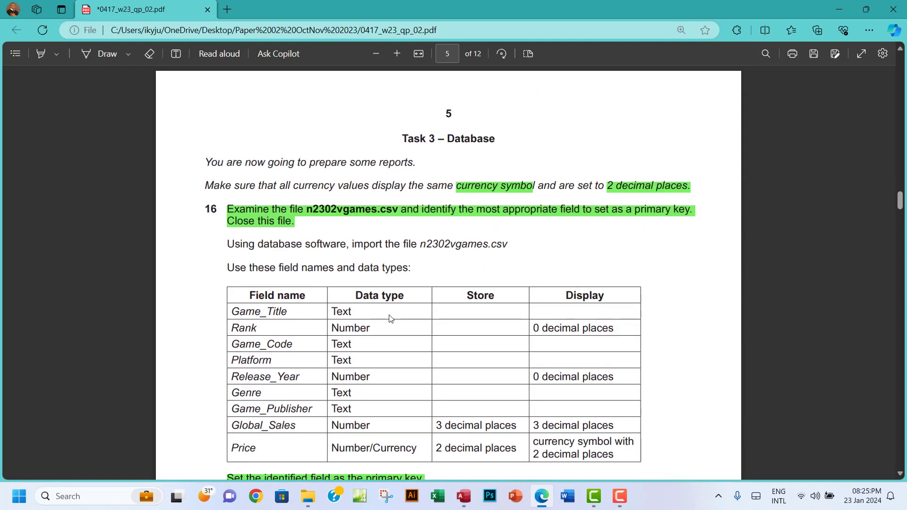
pyautogui.scroll(-3, 390, 317)
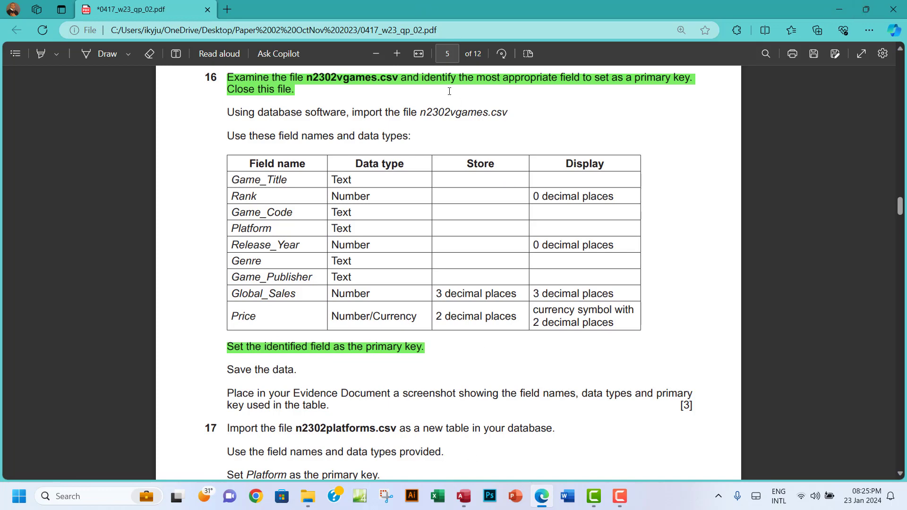
pyautogui.click(463, 496)
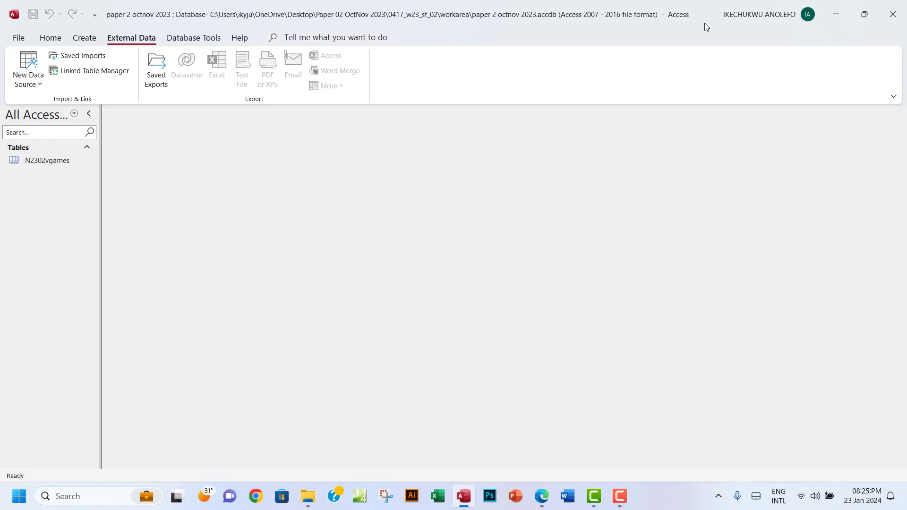
# Dock Access beside the exam PDF and open N2302vgames in Design View without the Property Sheet
pyautogui.click(864, 15)
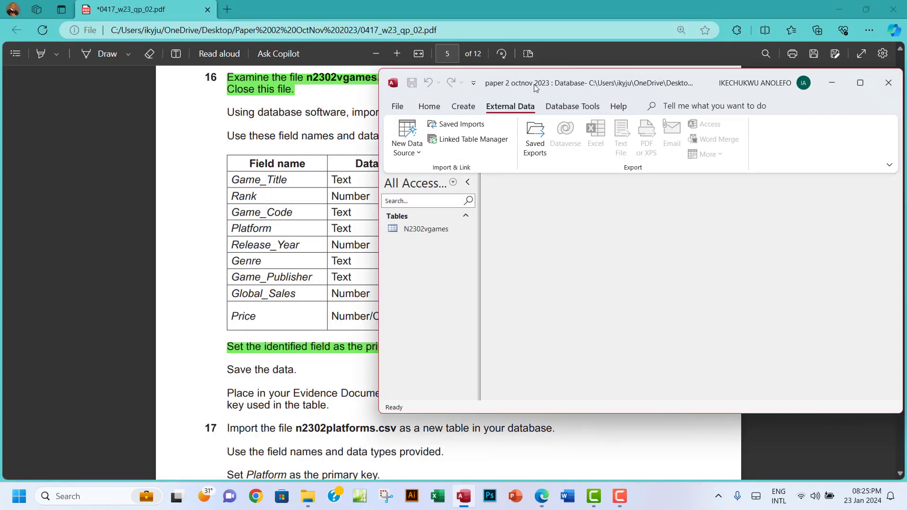
pyautogui.moveTo(708, 92); pyautogui.dragTo(339, 40)
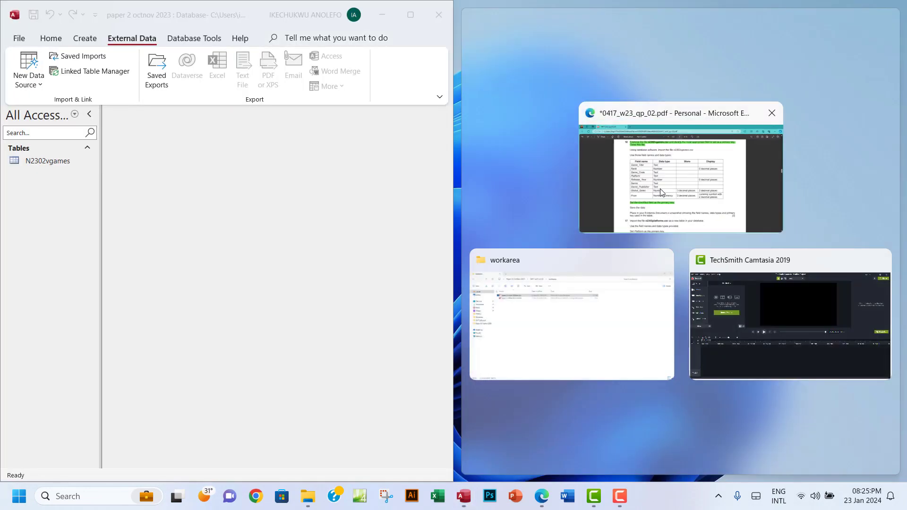
pyautogui.click(659, 188)
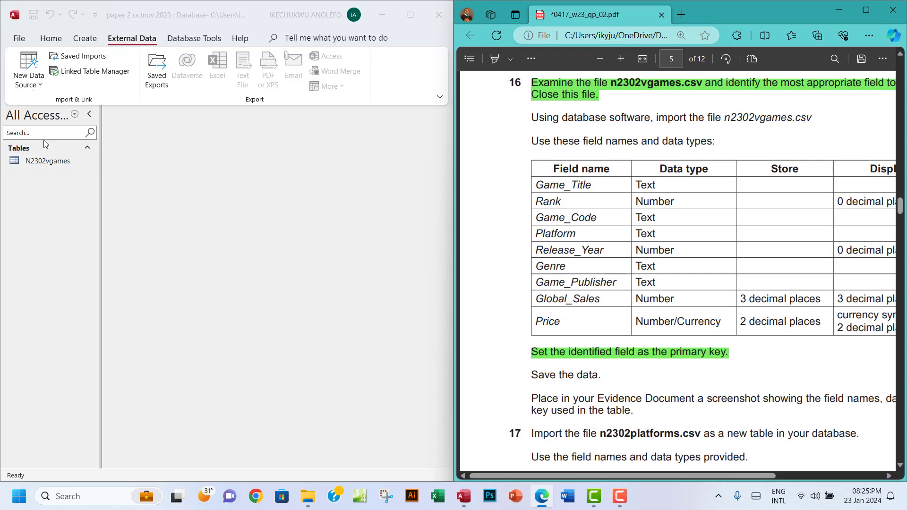
pyautogui.doubleClick(39, 161)
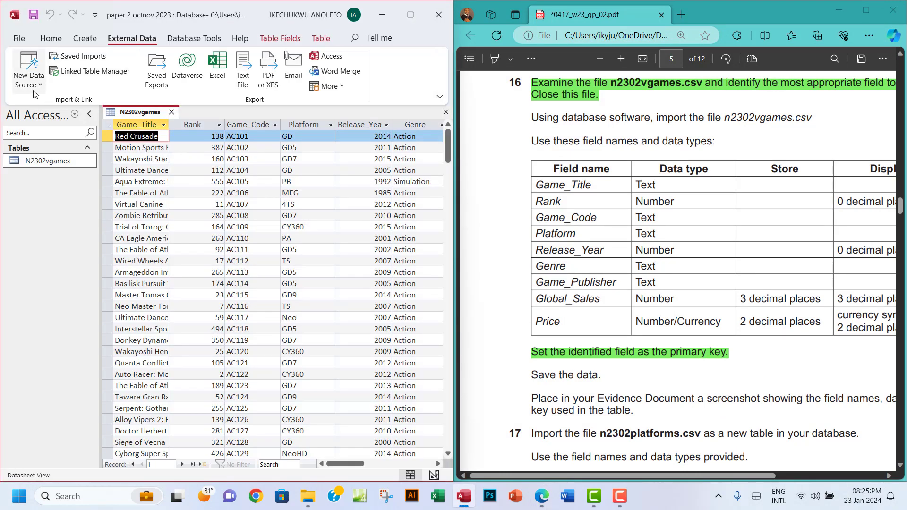
pyautogui.click(50, 37)
pyautogui.click(24, 84)
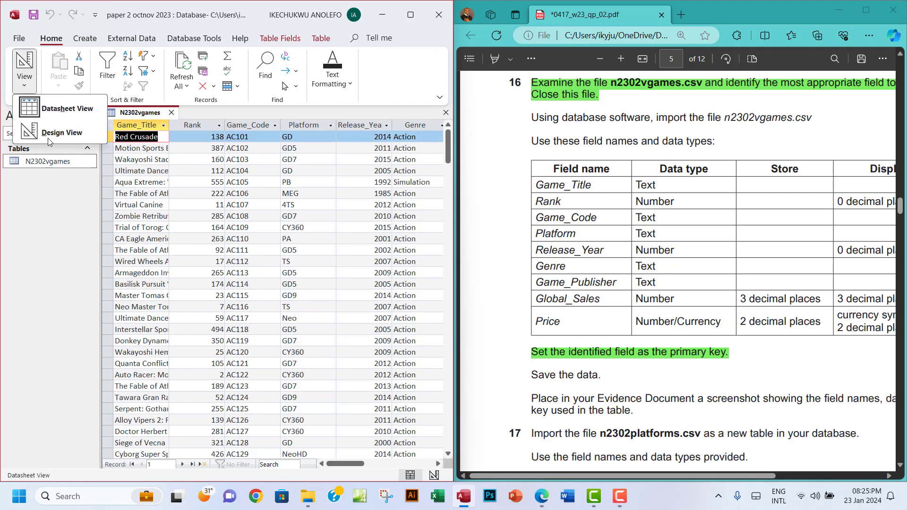
pyautogui.click(59, 133)
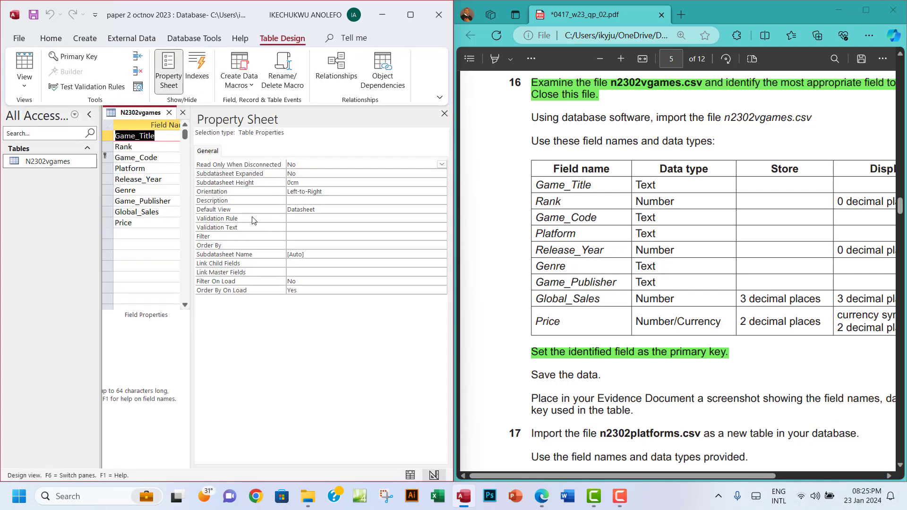
pyautogui.click(444, 113)
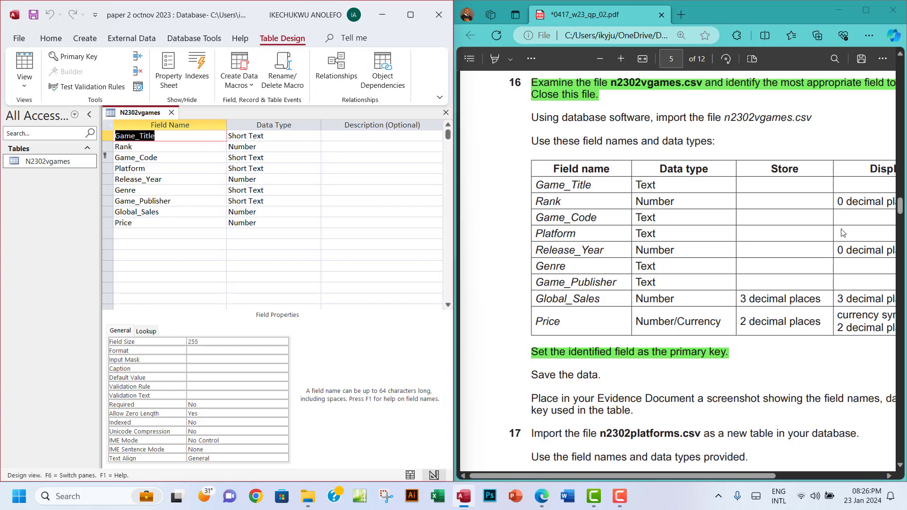
pyautogui.moveTo(670, 476); pyautogui.dragTo(712, 475)
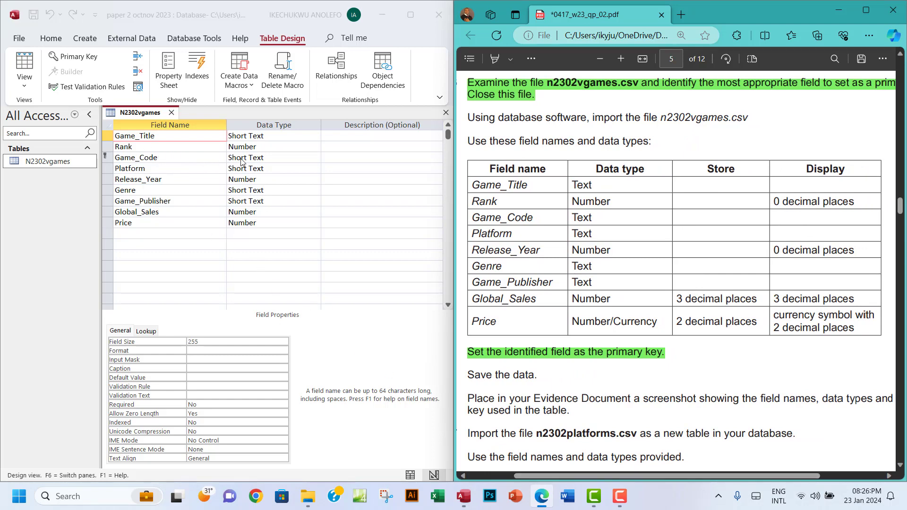
# Set the Rank field's Decimal Places to 0, then maximise the Access window again
pyautogui.click(267, 147)
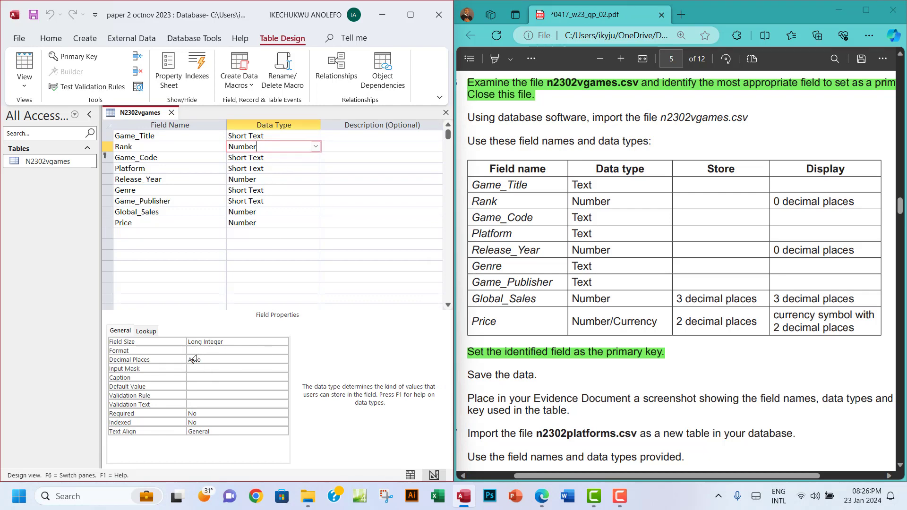
pyautogui.click(206, 352)
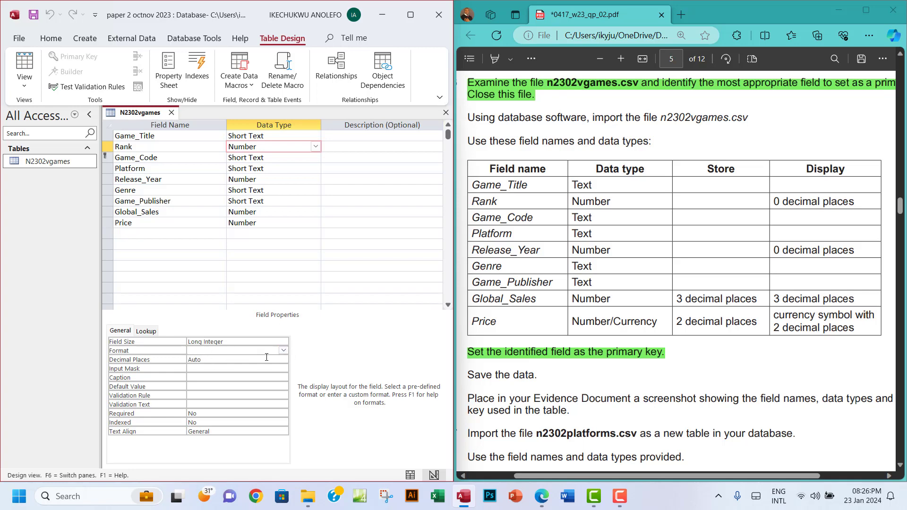
pyautogui.click(249, 362)
pyautogui.click(173, 363)
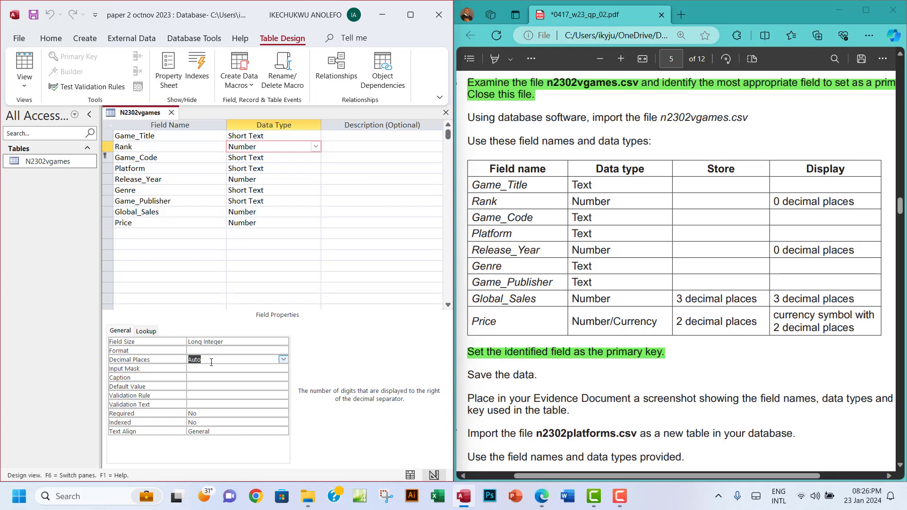
pyautogui.write('0')
pyautogui.click(860, 10)
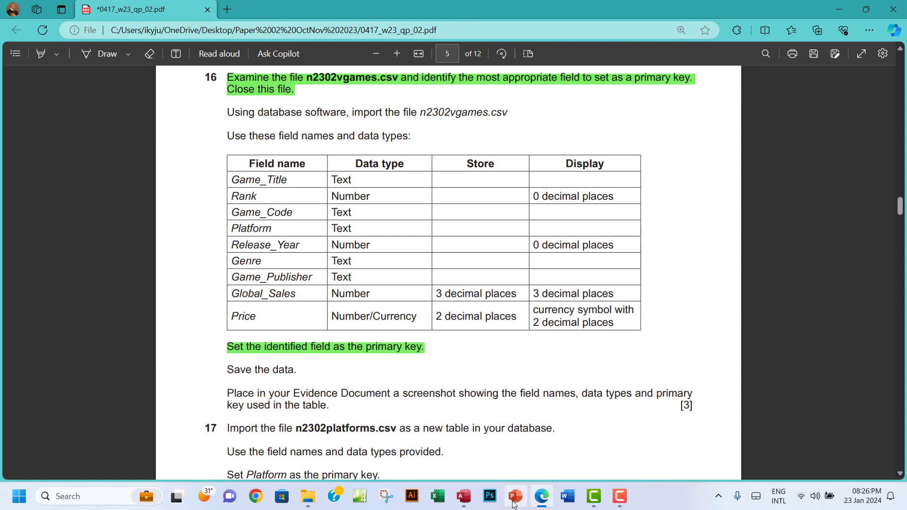
pyautogui.click(463, 496)
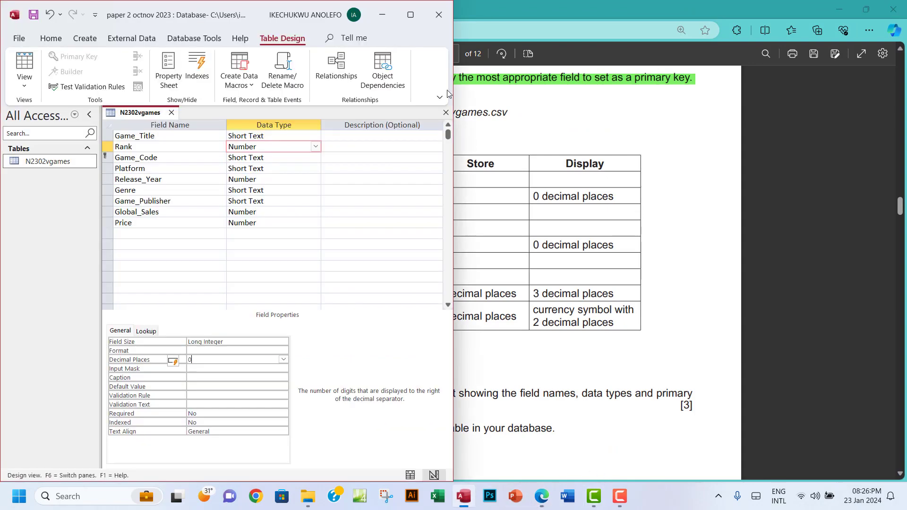
pyautogui.click(409, 16)
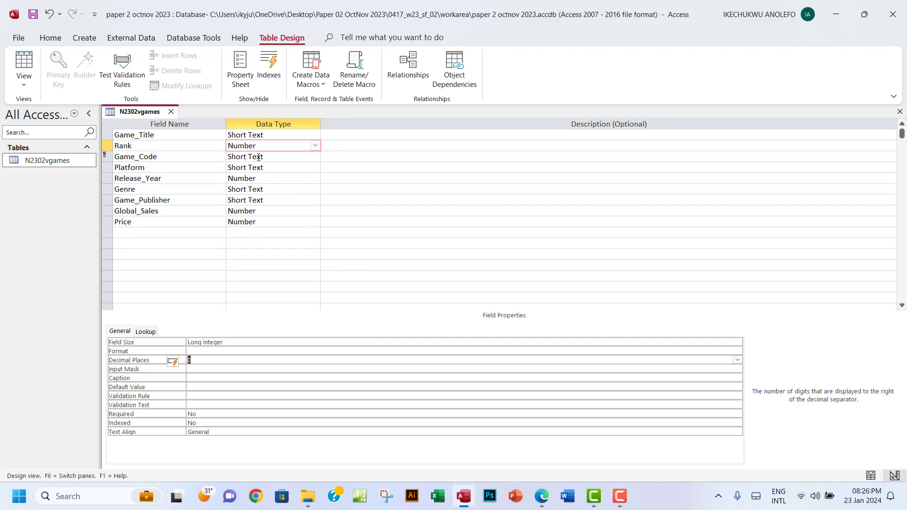
# Save the Rank design change and check the Rank column values in Datasheet view
pyautogui.click(24, 64)
pyautogui.click(435, 283)
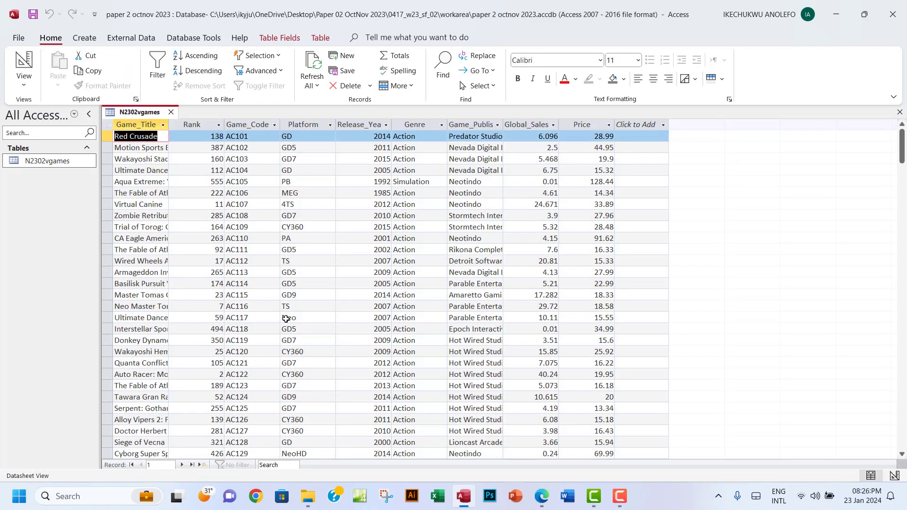
pyautogui.click(207, 123)
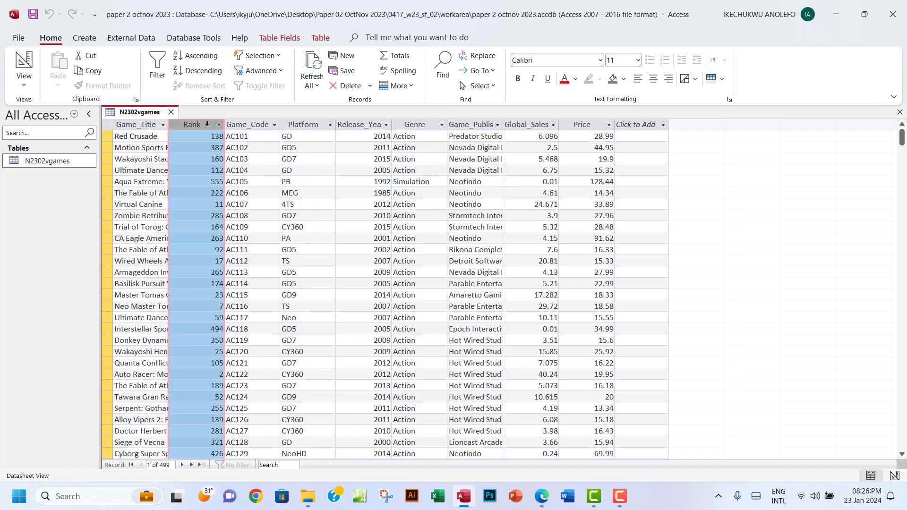
pyautogui.click(24, 85)
pyautogui.click(61, 137)
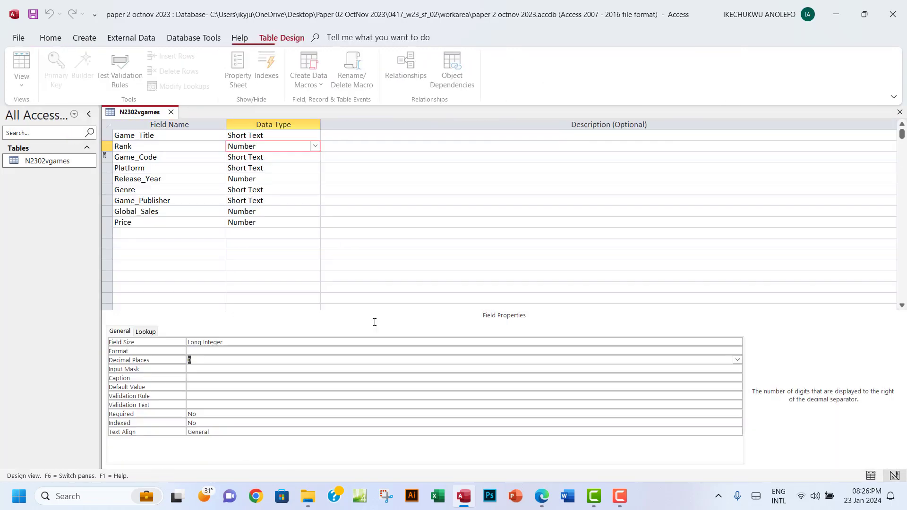
# Set Release_Year's Decimal Places to 0 after rechecking the question paper
pyautogui.click(542, 500)
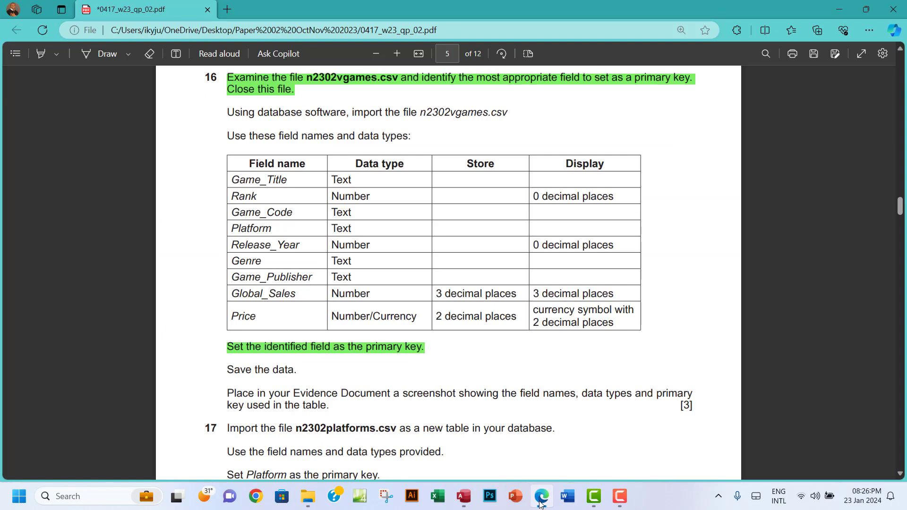
pyautogui.click(542, 500)
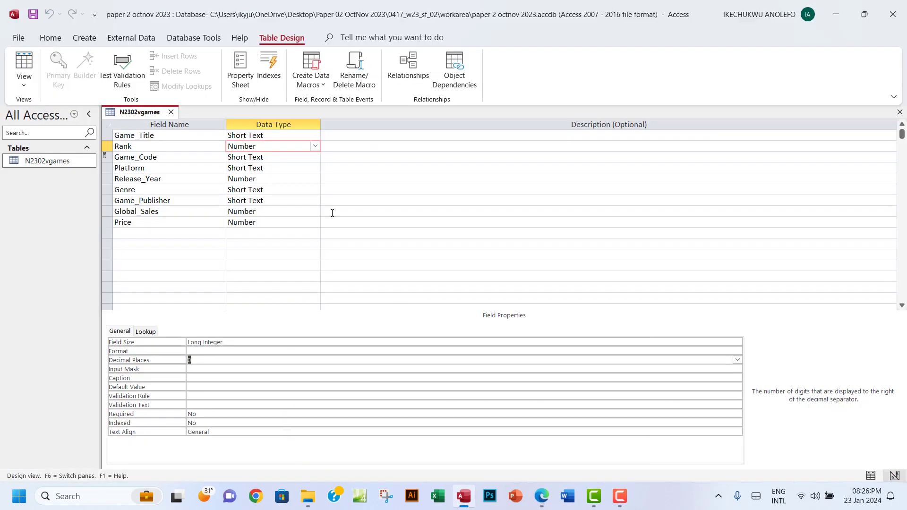
pyautogui.click(243, 157)
pyautogui.click(243, 171)
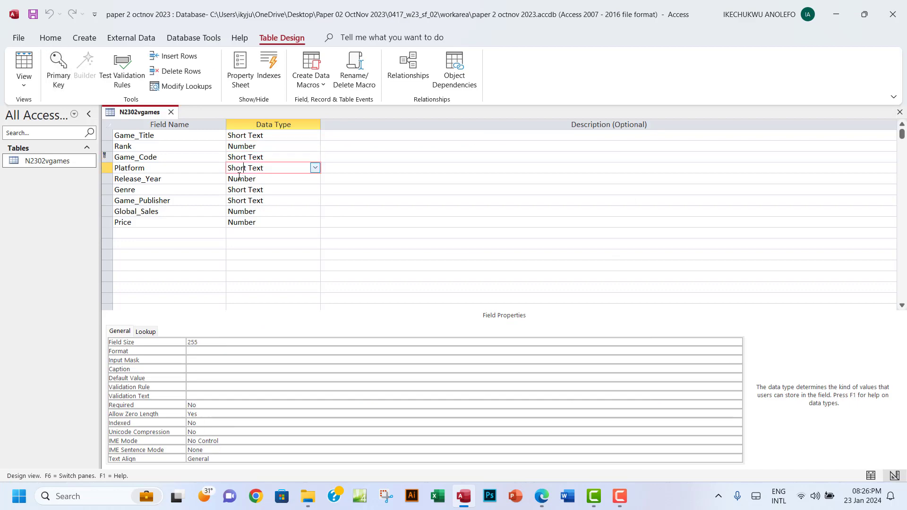
pyautogui.click(241, 178)
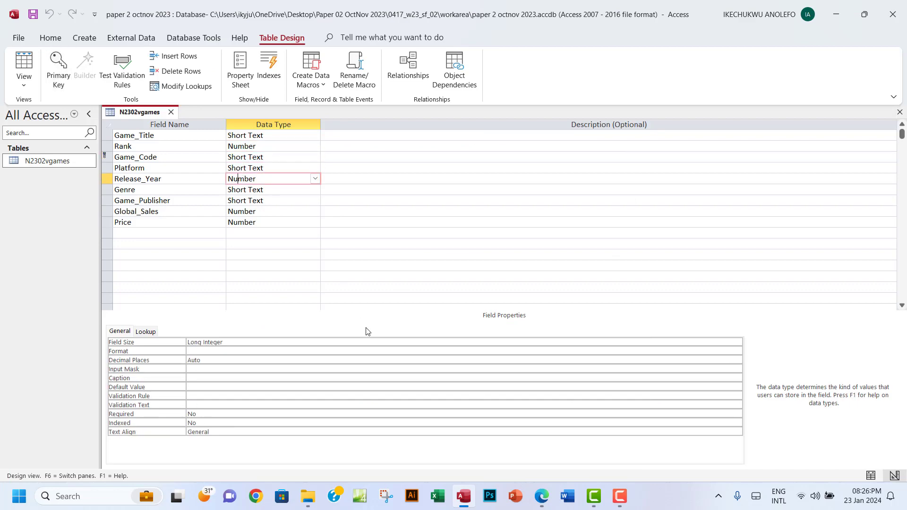
pyautogui.click(543, 496)
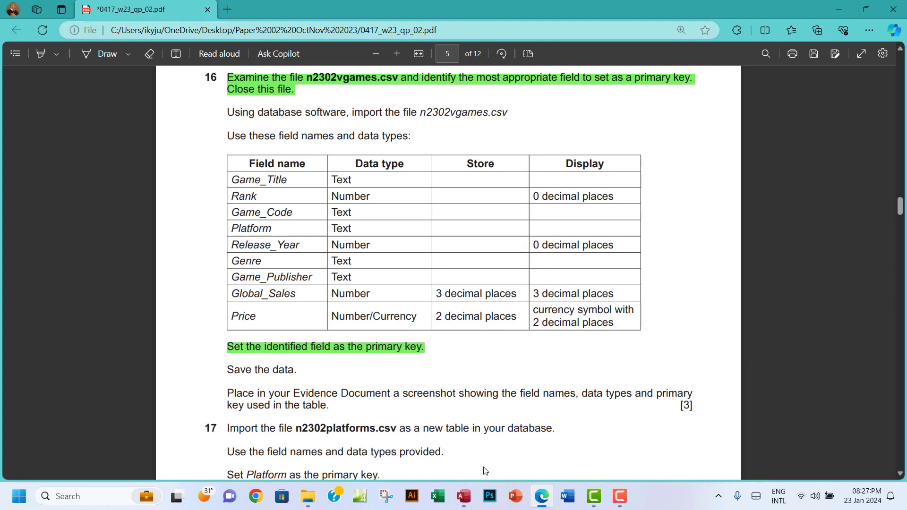
pyautogui.click(473, 495)
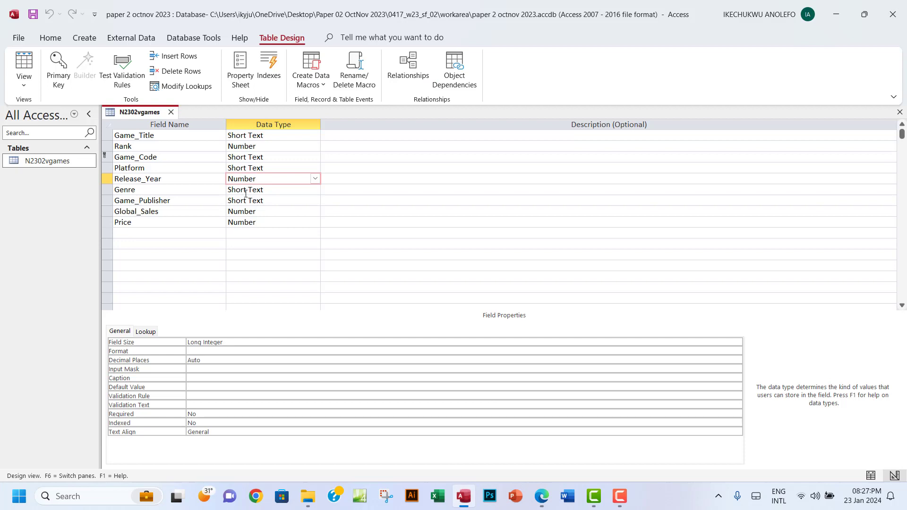
pyautogui.click(202, 362)
pyautogui.click(181, 360)
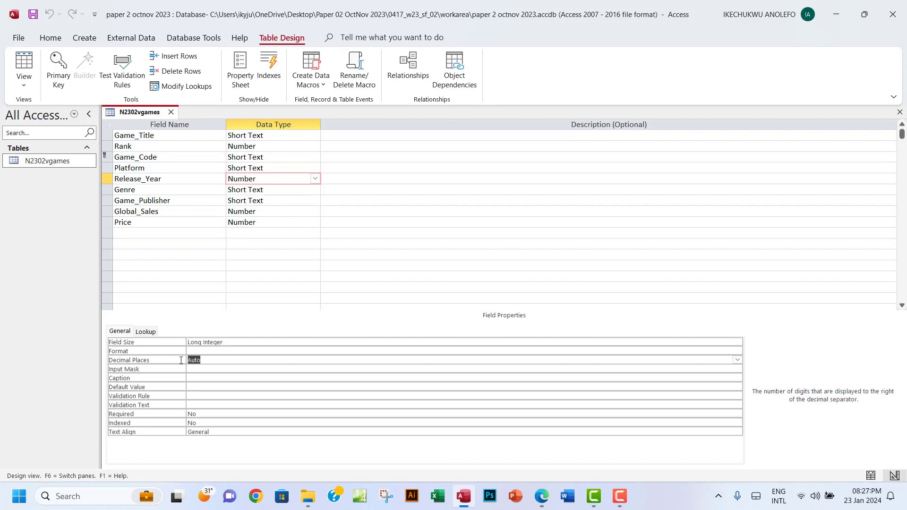
pyautogui.write('0')
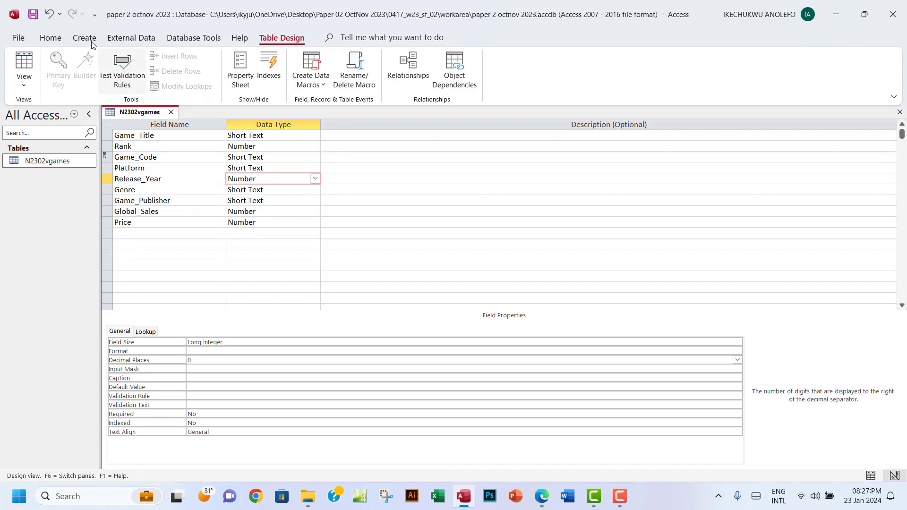
pyautogui.click(24, 69)
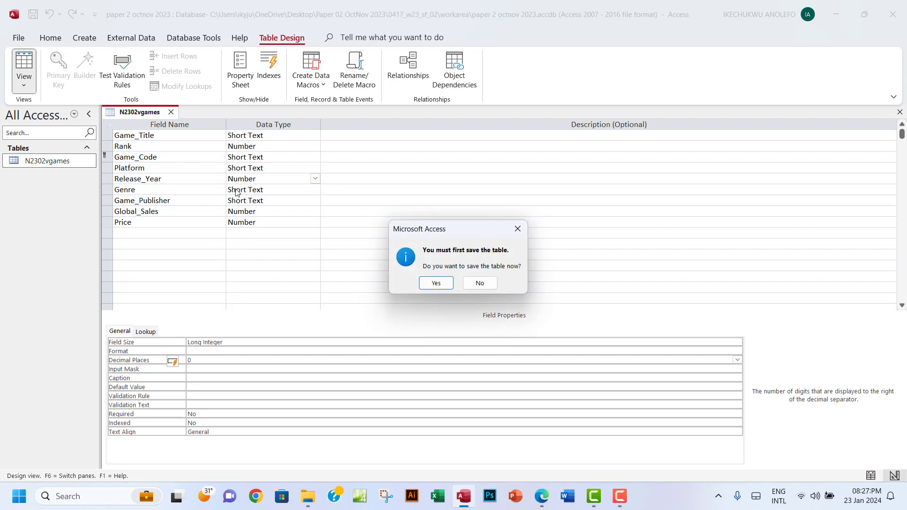
# Save the Release_Year change and check its column values in Datasheet view
pyautogui.click(435, 283)
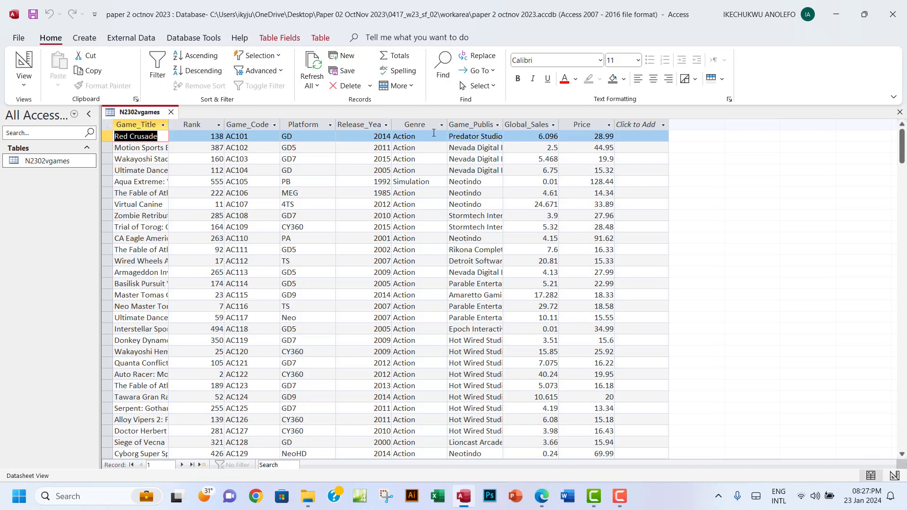
pyautogui.click(365, 124)
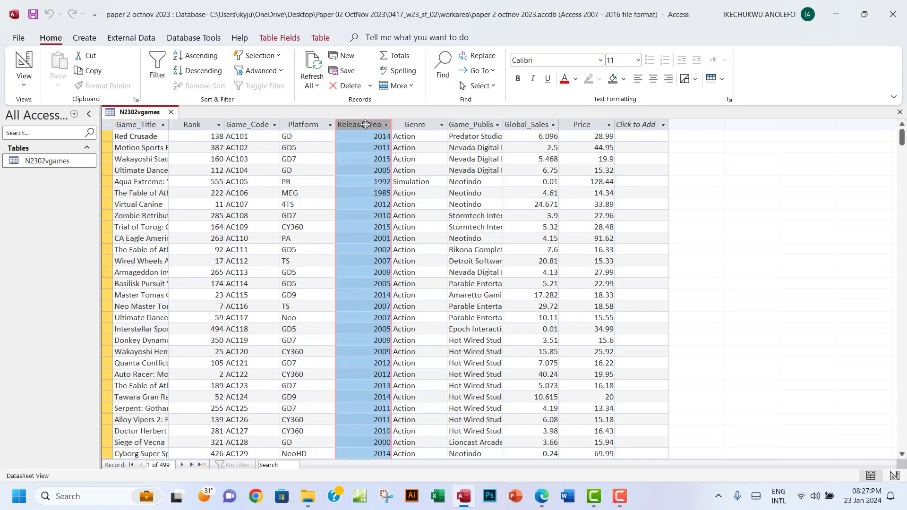
pyautogui.click(24, 81)
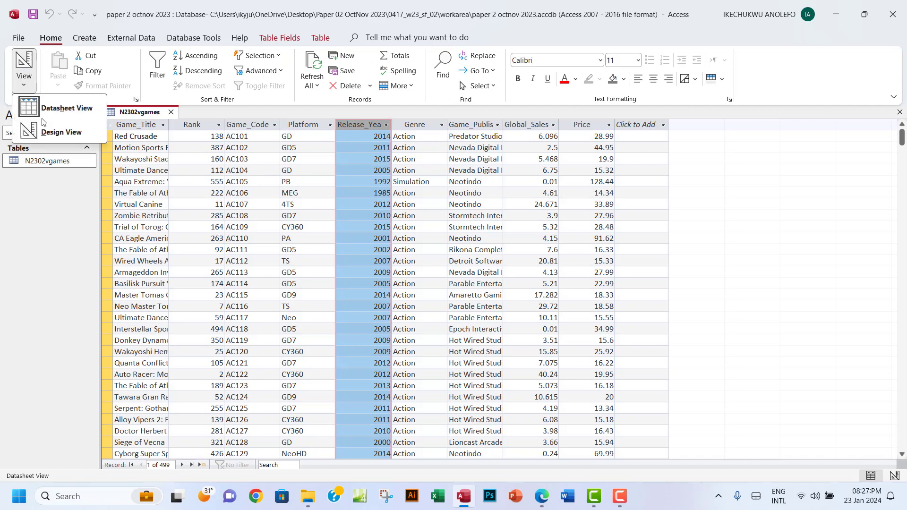
pyautogui.click(62, 136)
pyautogui.click(538, 501)
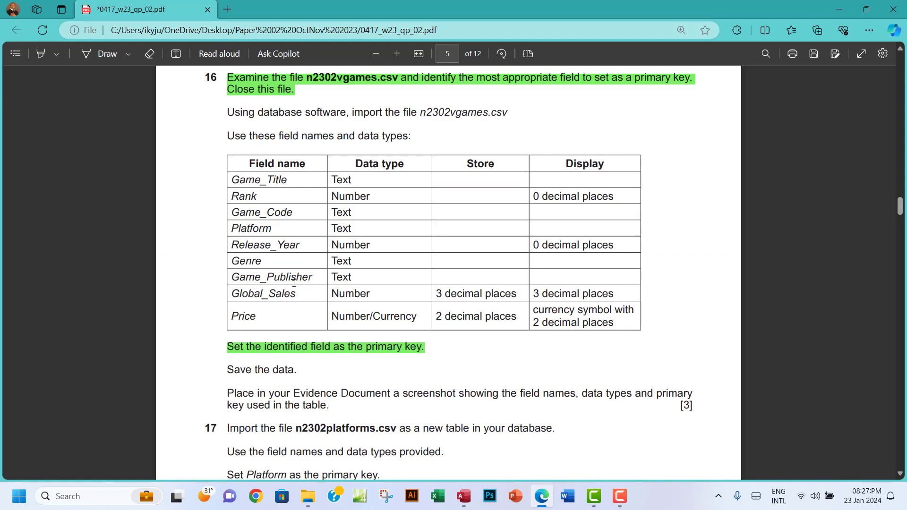
pyautogui.click(463, 498)
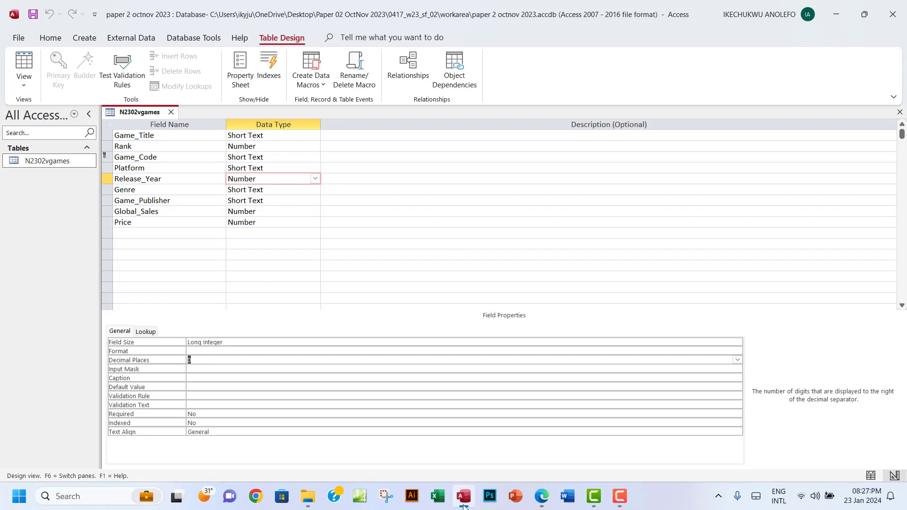
# Set Global_Sales to 3 decimal places and save the table
pyautogui.click(269, 213)
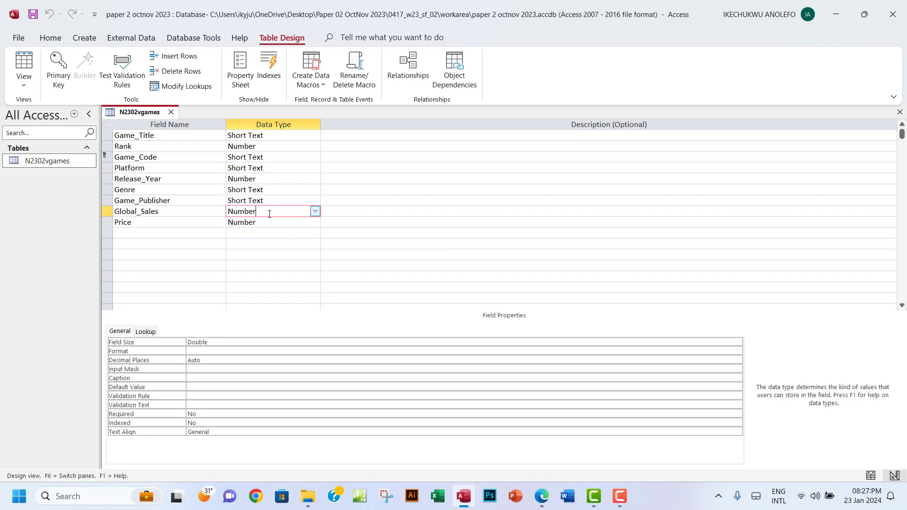
pyautogui.click(543, 502)
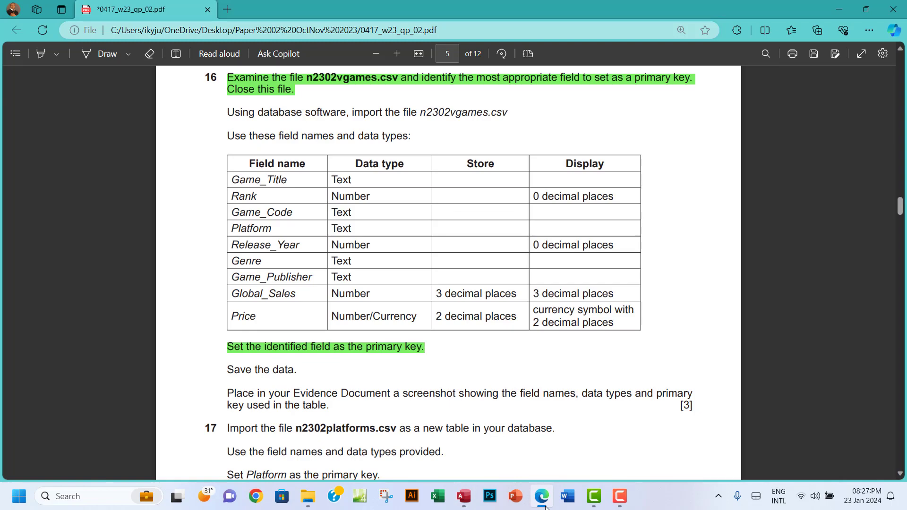
pyautogui.click(544, 504)
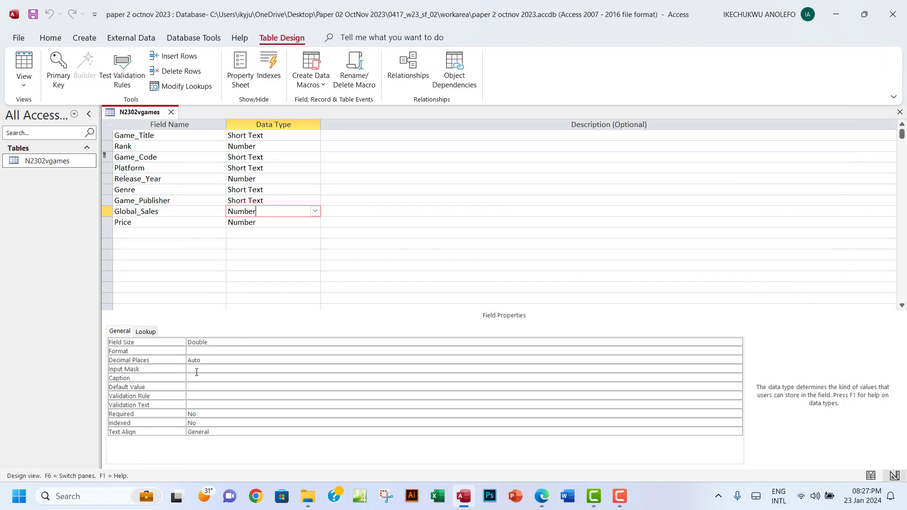
pyautogui.doubleClick(208, 359)
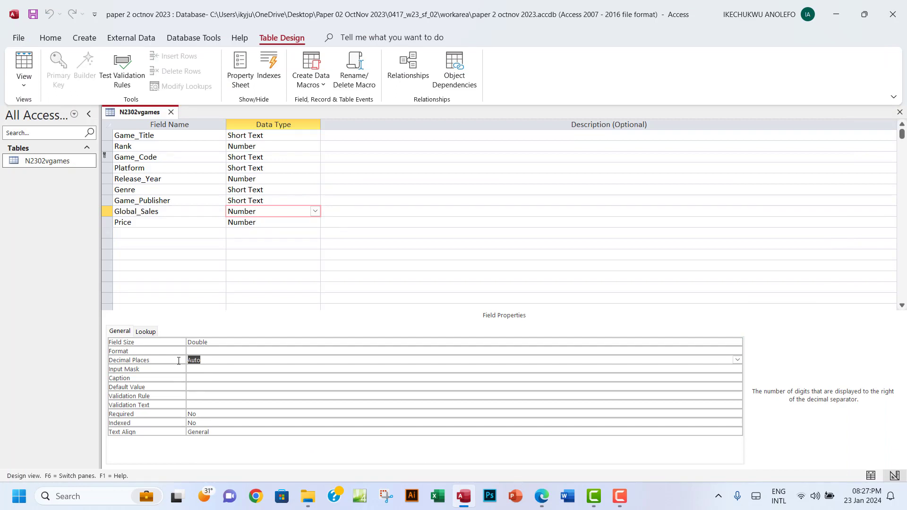
pyautogui.write('3')
pyautogui.click(23, 81)
pyautogui.click(30, 132)
pyautogui.click(24, 78)
pyautogui.click(56, 113)
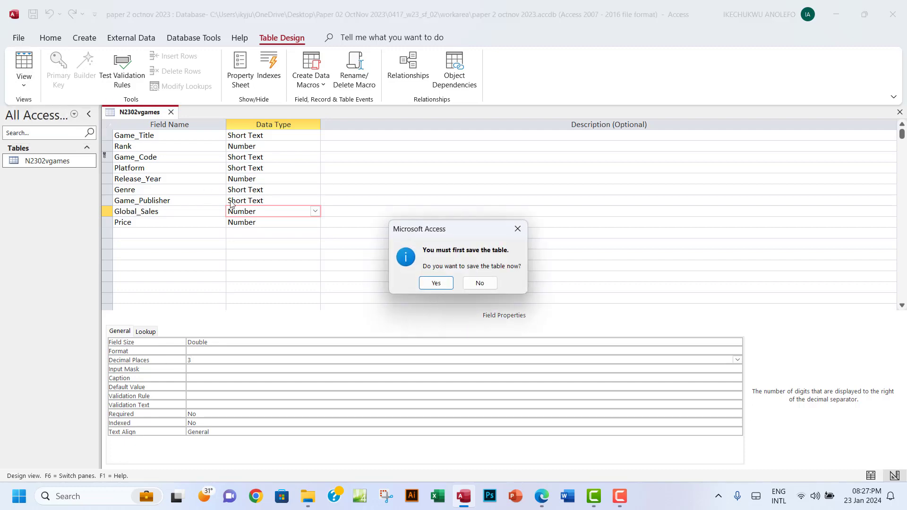
pyautogui.click(435, 283)
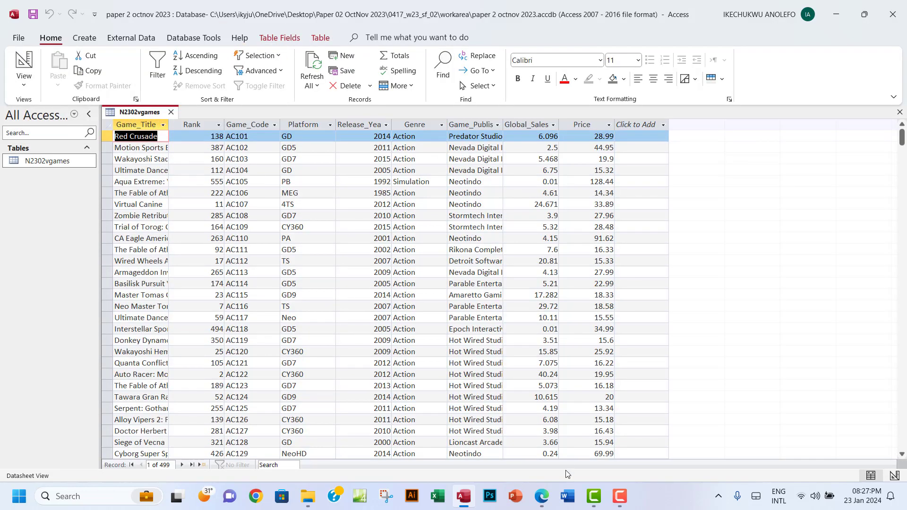
# Check that Global_Sales still shows 2.5 and confirm the paper's 3-decimal display requirement
pyautogui.click(540, 500)
pyautogui.click(538, 504)
pyautogui.click(541, 123)
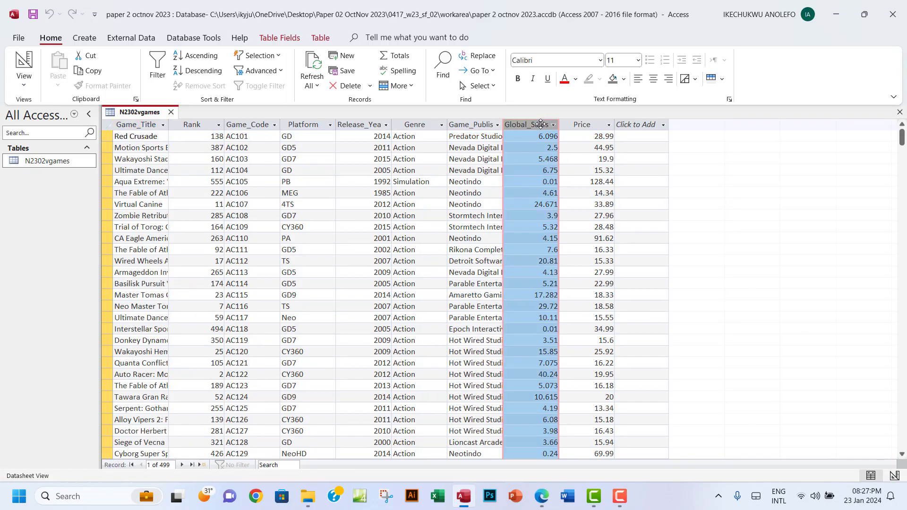
pyautogui.click(547, 149)
pyautogui.moveTo(548, 149); pyautogui.dragTo(560, 147)
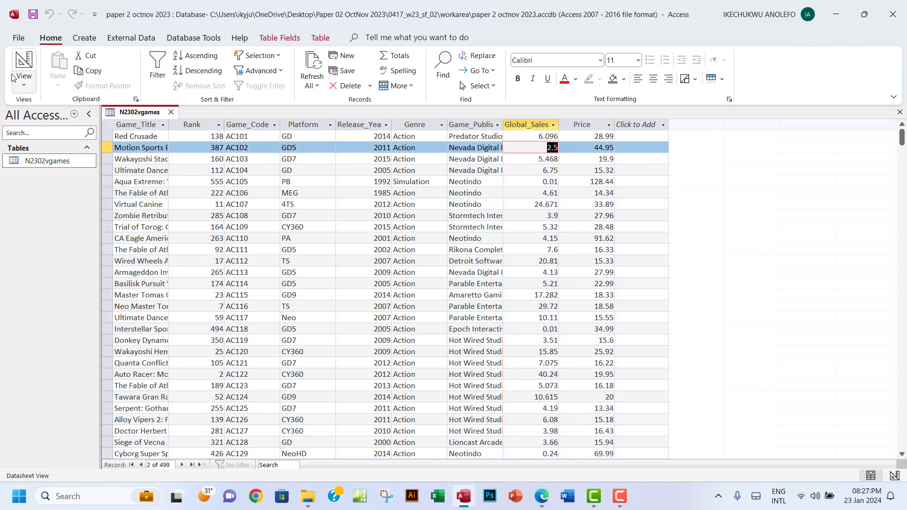
pyautogui.click(24, 84)
pyautogui.click(43, 131)
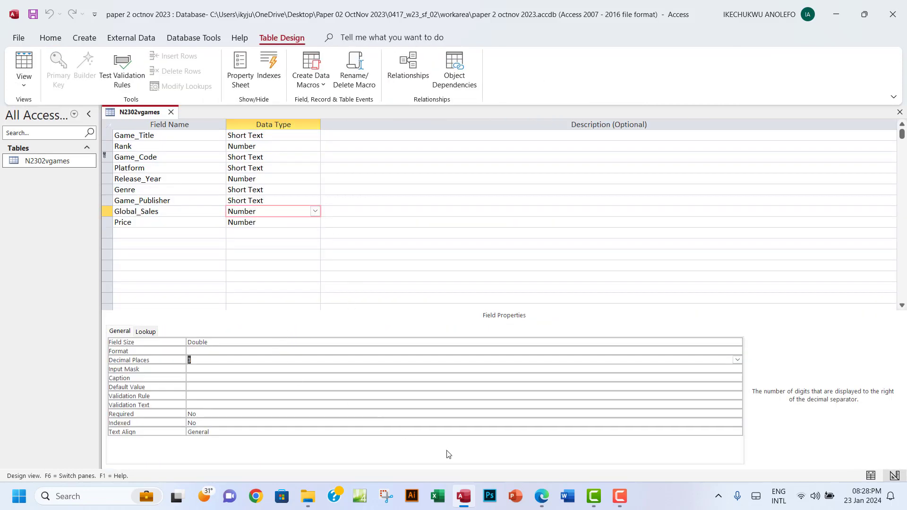
pyautogui.click(541, 496)
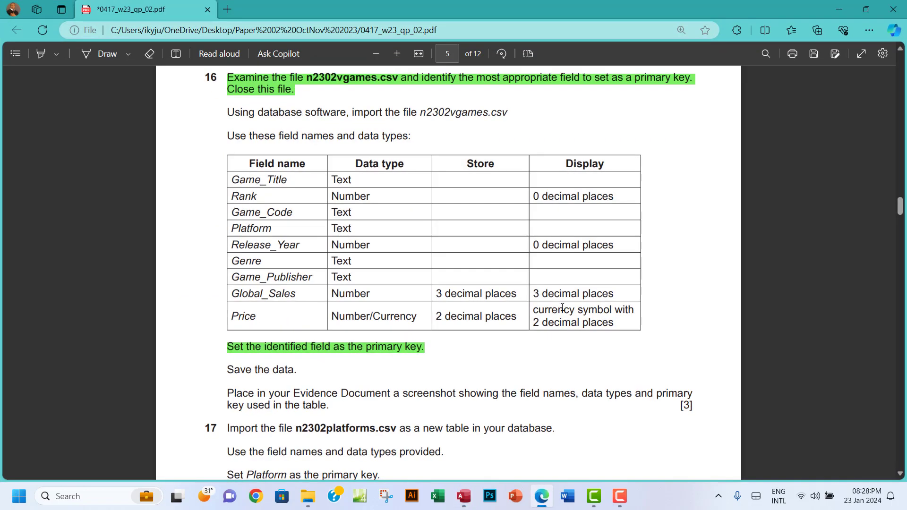
pyautogui.moveTo(532, 293); pyautogui.dragTo(615, 293)
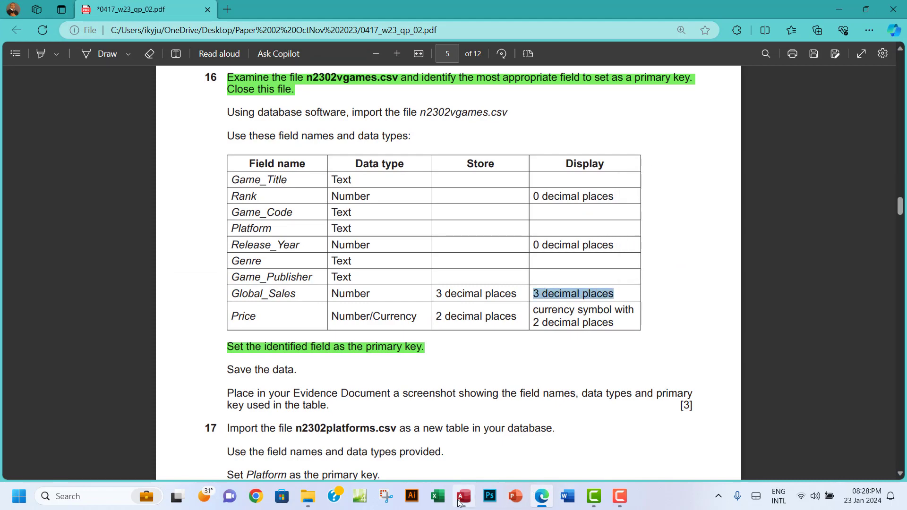
pyautogui.click(437, 481)
pyautogui.click(191, 351)
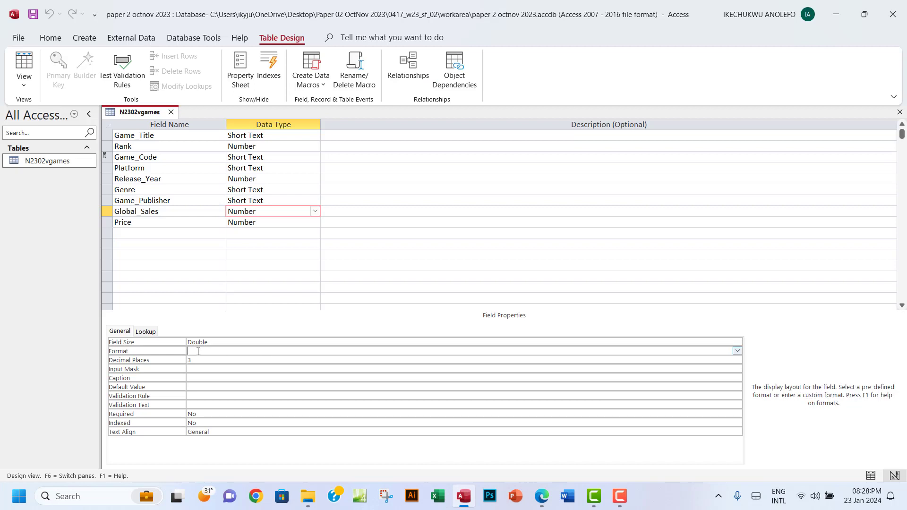
# Set the Global_Sales Format property to Fixed
pyautogui.click(737, 351)
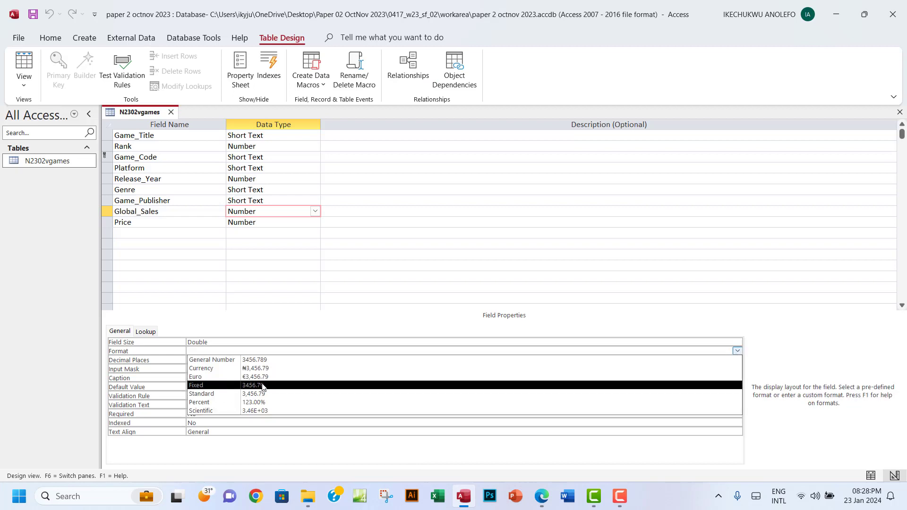
pyautogui.click(226, 387)
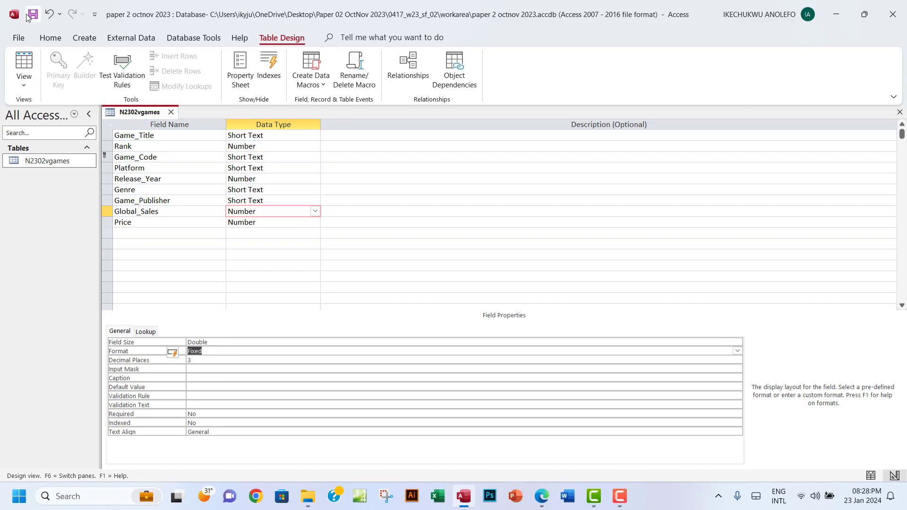
pyautogui.click(21, 59)
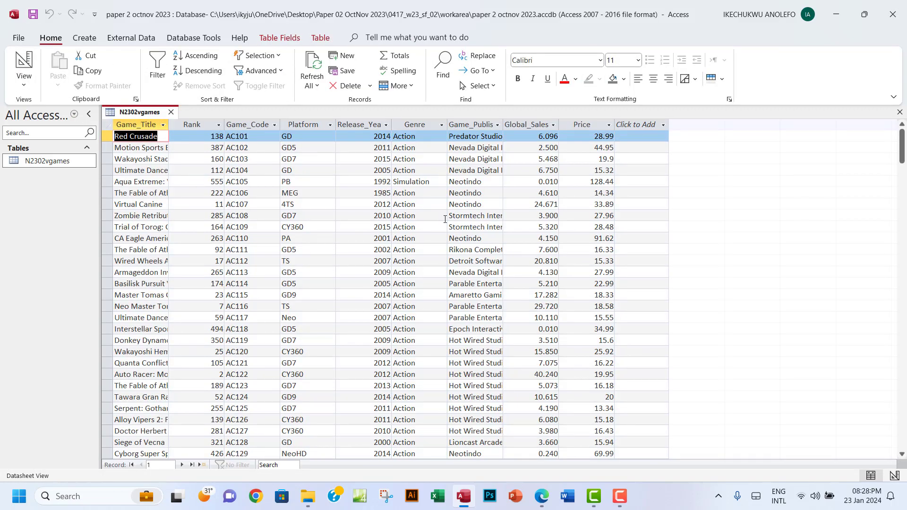
# Verify Global_Sales values show three decimals (2.500, 3.900, 4.150) and return to Design view
pyautogui.click(535, 123)
pyautogui.click(551, 148)
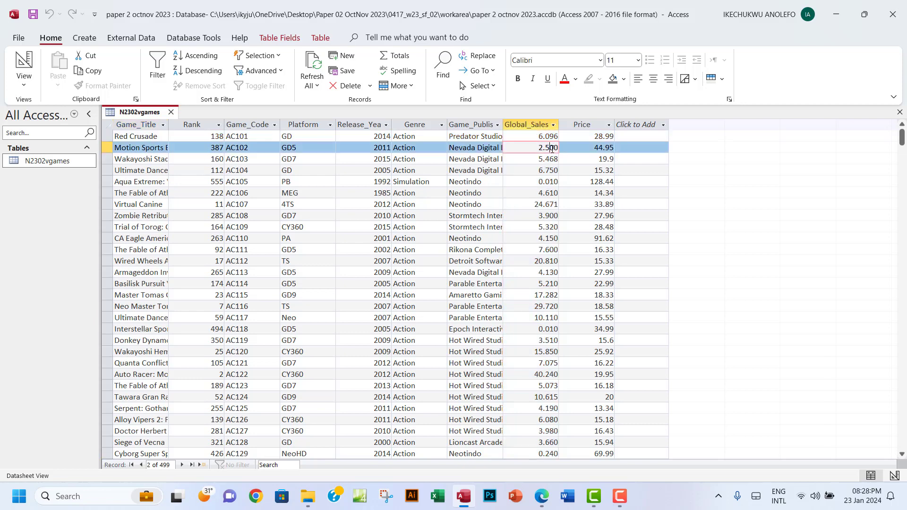
pyautogui.click(549, 182)
pyautogui.click(548, 211)
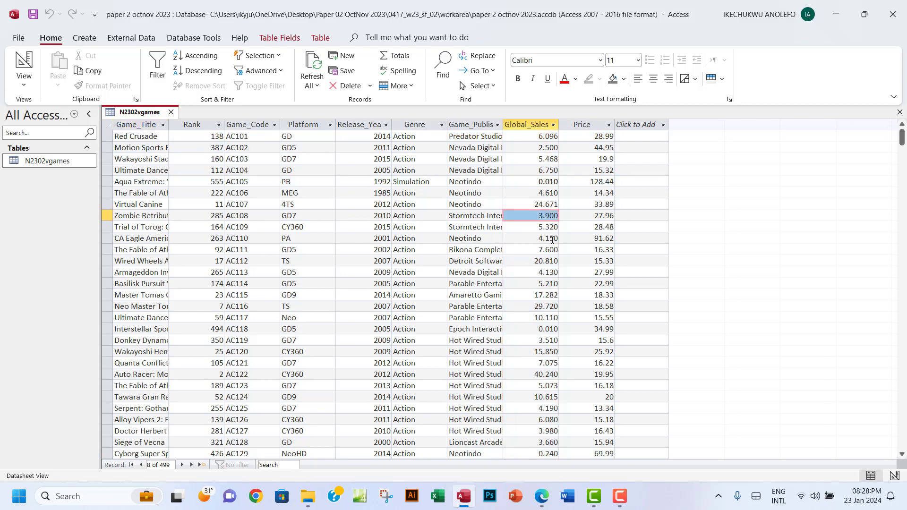
pyautogui.click(552, 239)
pyautogui.click(24, 85)
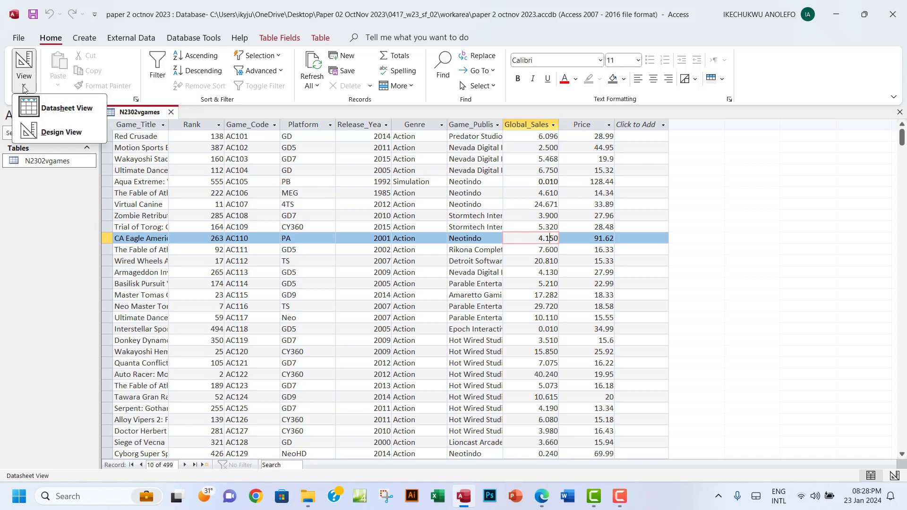
pyautogui.click(47, 132)
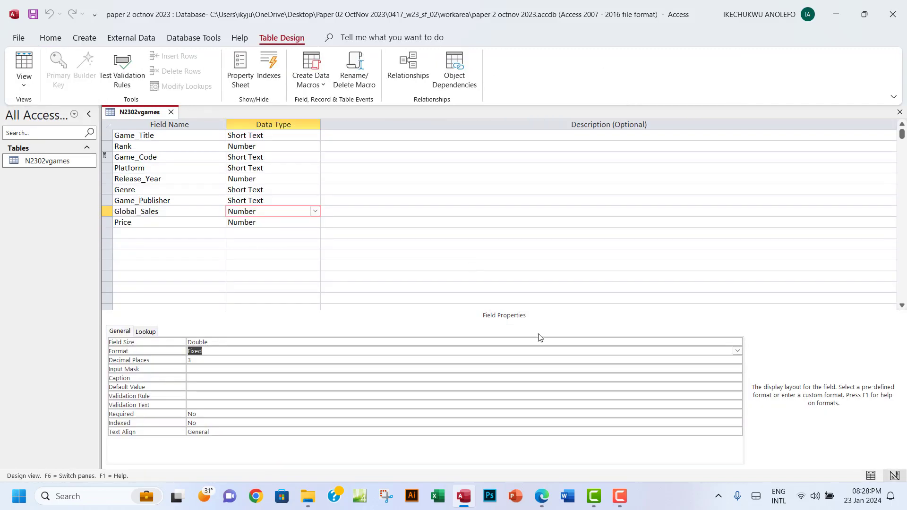
pyautogui.click(542, 497)
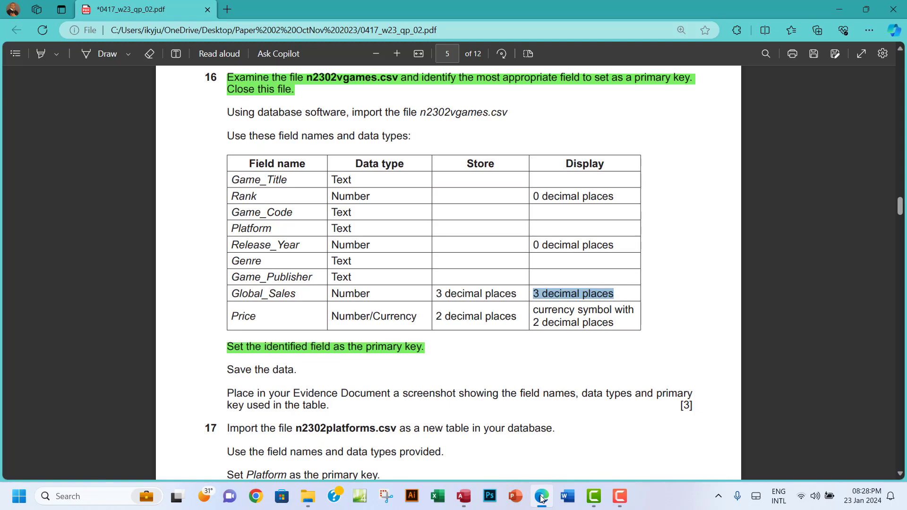
pyautogui.click(541, 496)
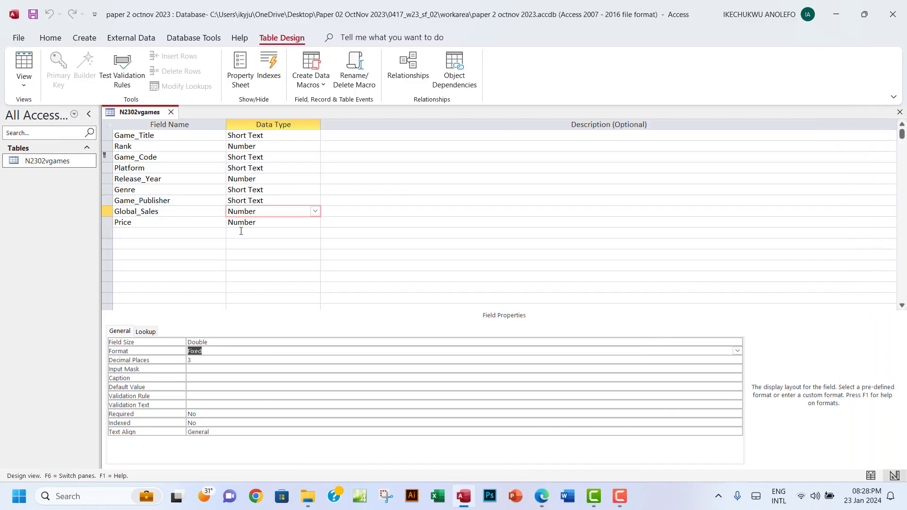
# Set Price's Decimal Places to 2 and save the table
pyautogui.click(265, 224)
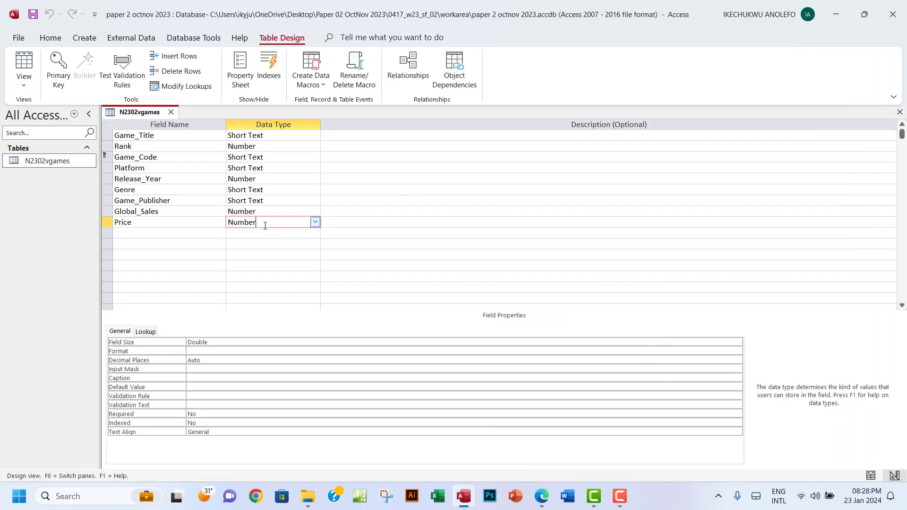
pyautogui.doubleClick(205, 359)
pyautogui.write('2')
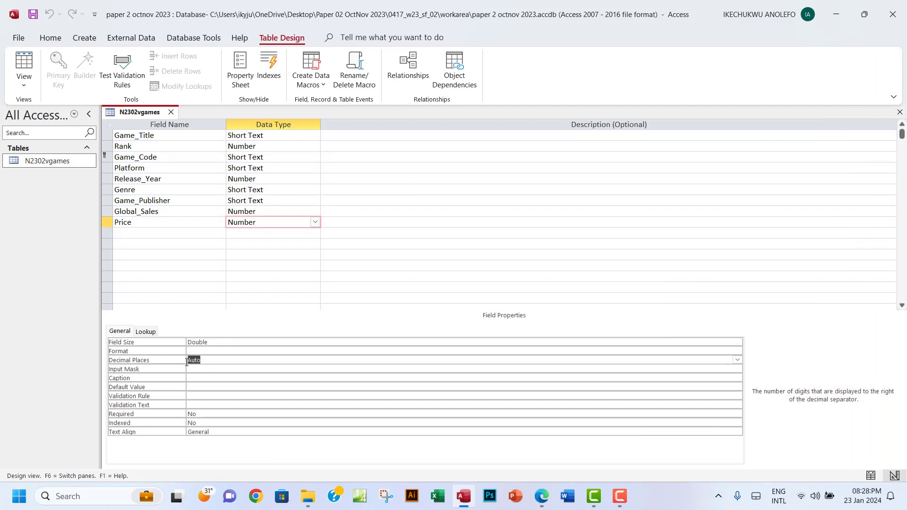
pyautogui.click(34, 85)
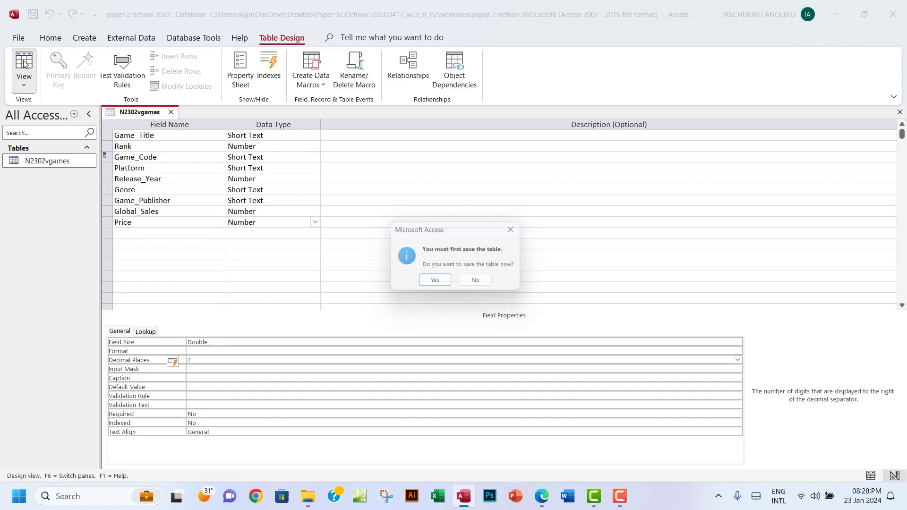
pyautogui.click(441, 285)
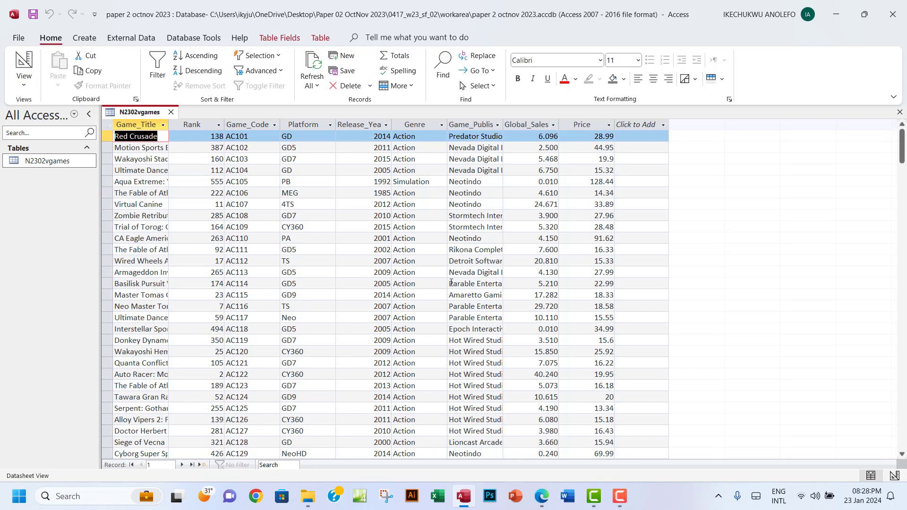
# Check the Price value 20 in Datasheet view and reread the Price requirement
pyautogui.click(594, 125)
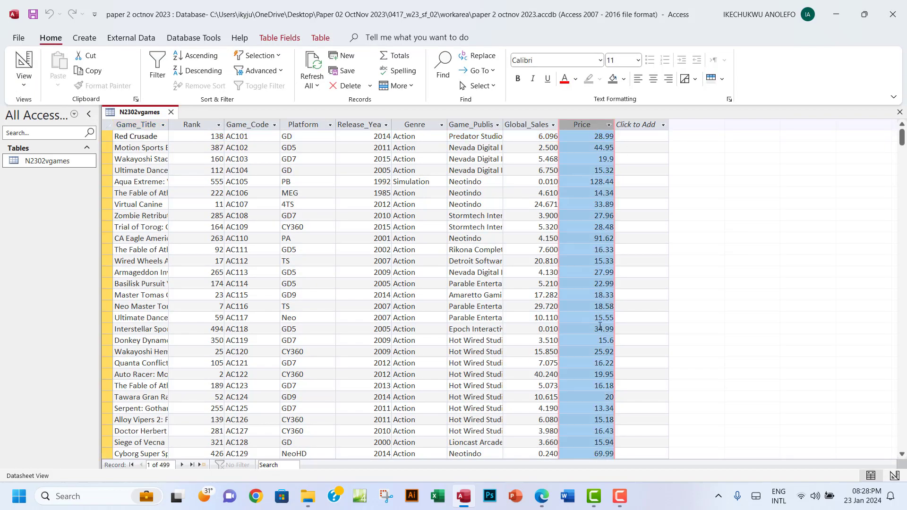
pyautogui.click(599, 398)
pyautogui.doubleClick(604, 398)
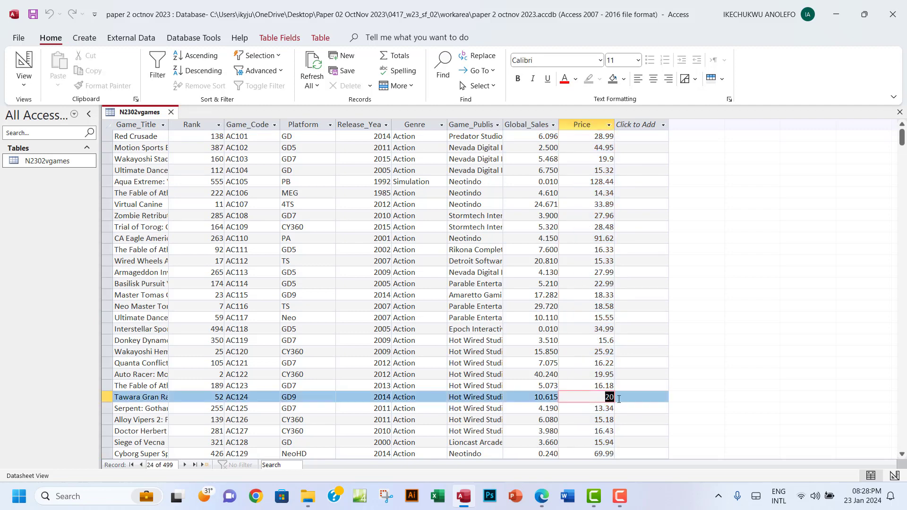
pyautogui.click(24, 81)
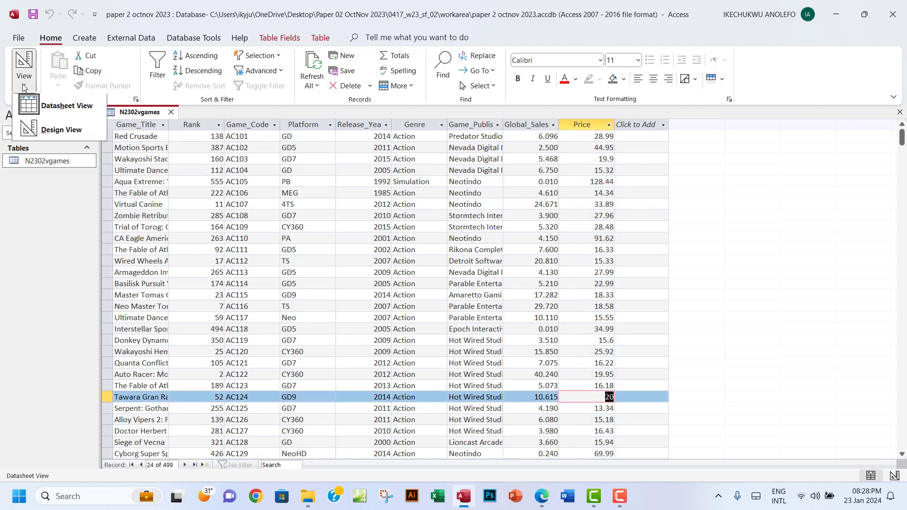
pyautogui.click(59, 129)
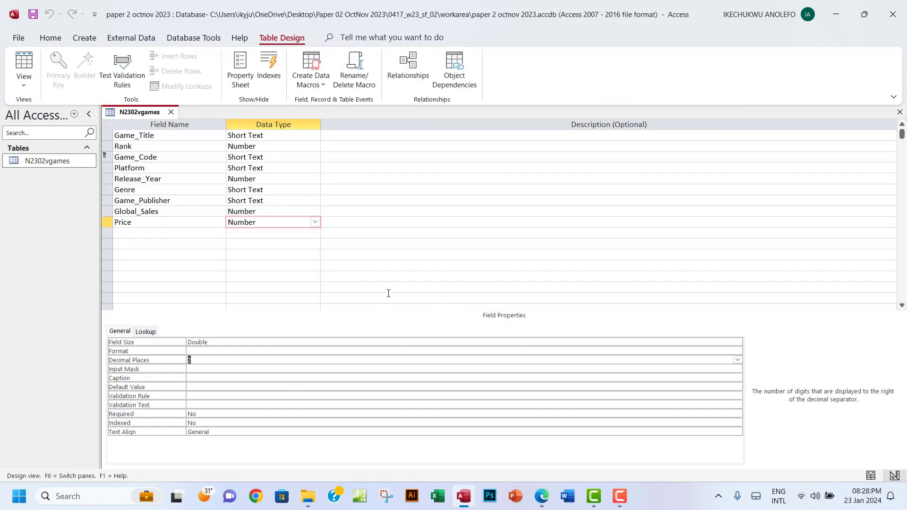
pyautogui.click(541, 495)
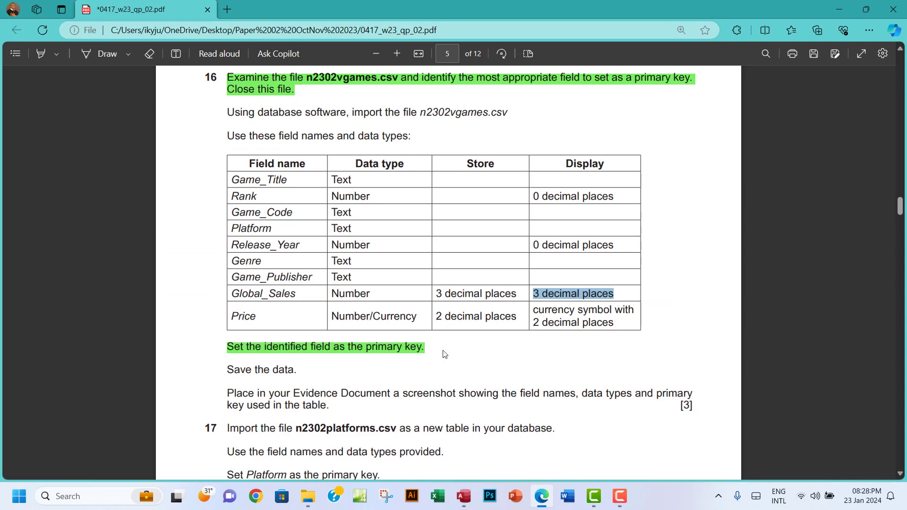
# Set the Price Format to Euro and save the table
pyautogui.click(465, 495)
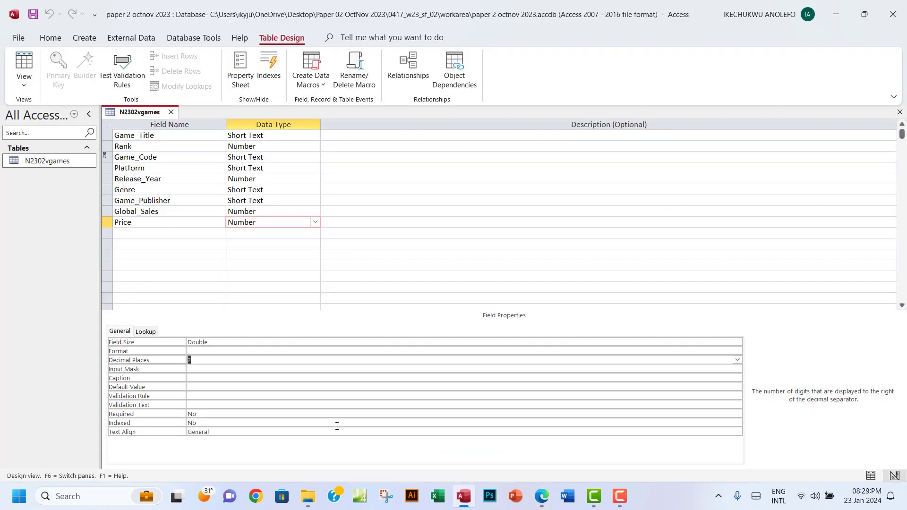
pyautogui.click(205, 352)
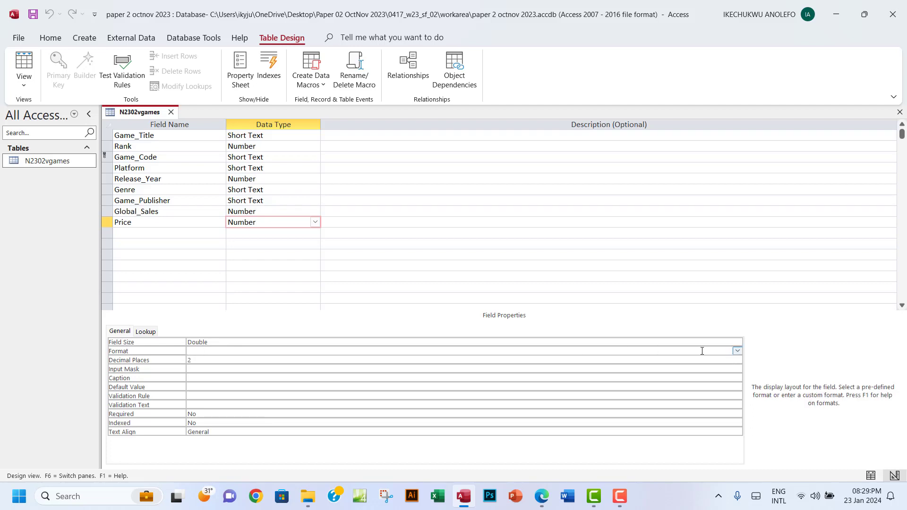
pyautogui.click(737, 351)
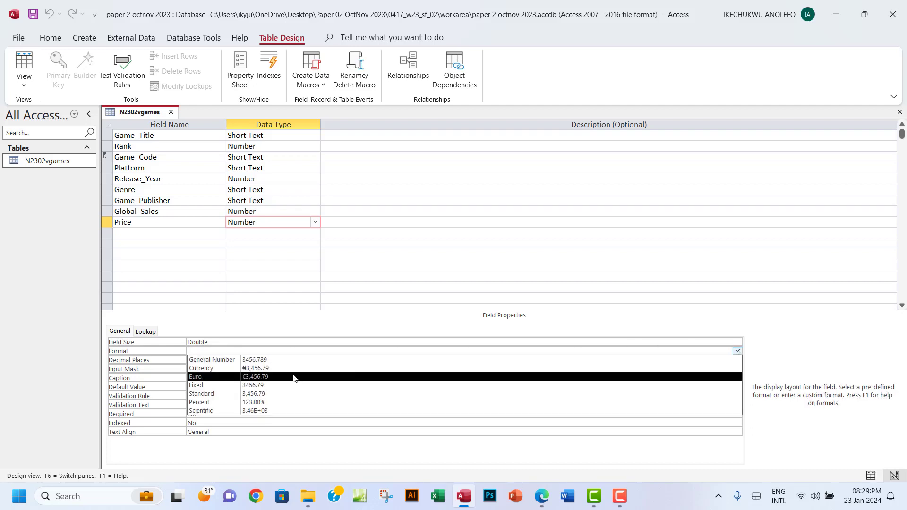
pyautogui.click(214, 381)
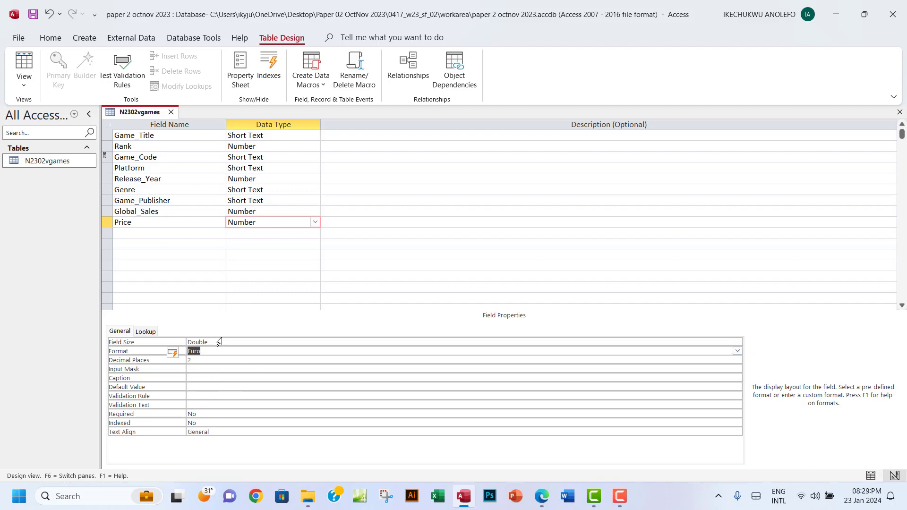
pyautogui.click(23, 64)
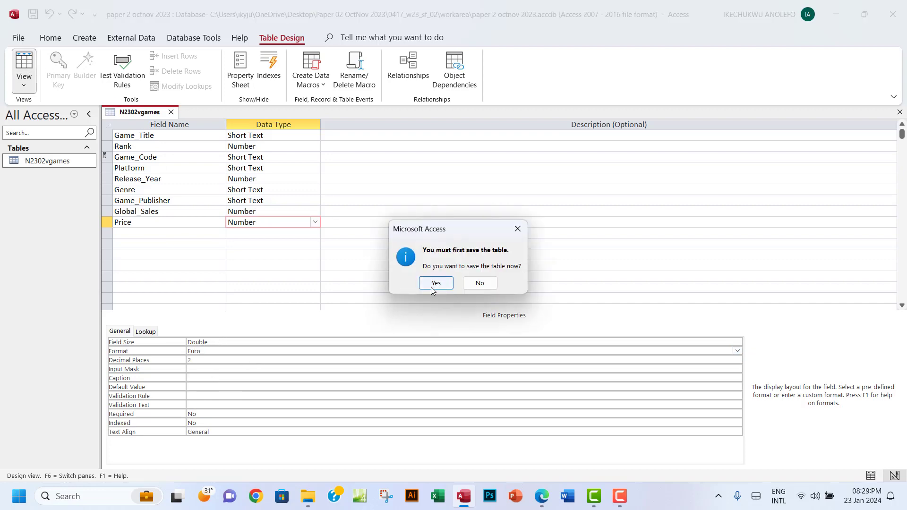
pyautogui.click(432, 282)
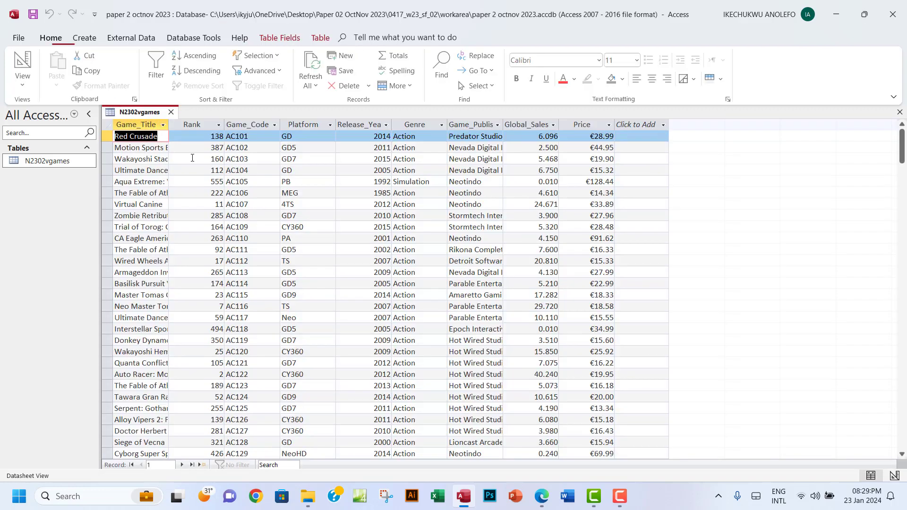
# Check Price values like €28.99 in the datasheet against the paper's currency requirement
pyautogui.click(595, 124)
pyautogui.scroll(-2, 604, 276)
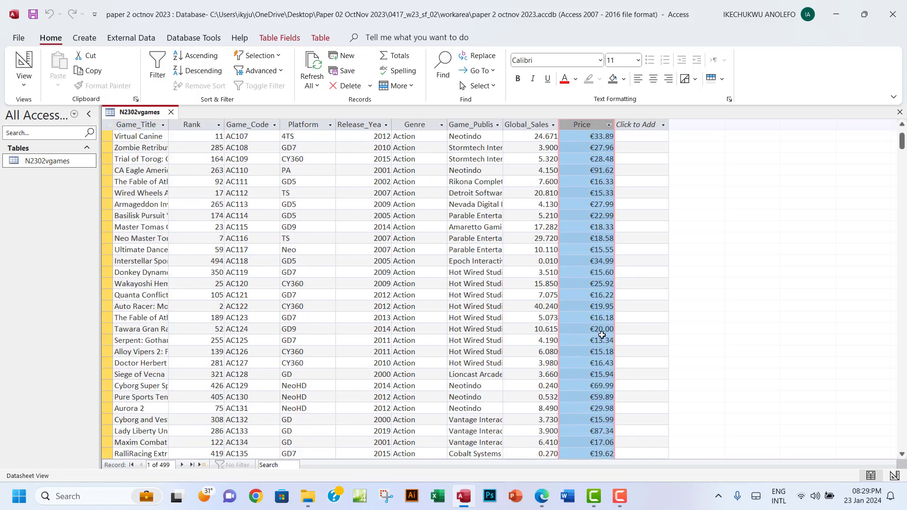
pyautogui.click(606, 329)
pyautogui.click(600, 372)
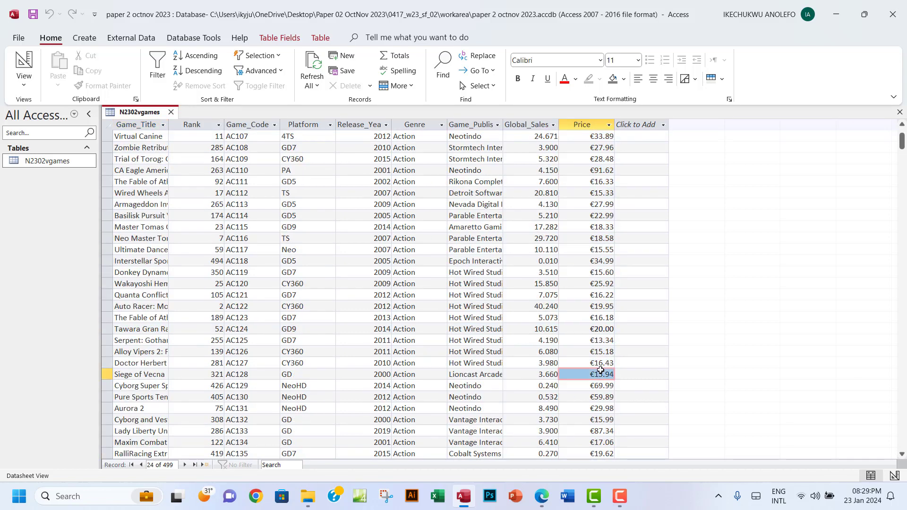
pyautogui.scroll(-15, 599, 370)
pyautogui.scroll(17, 600, 370)
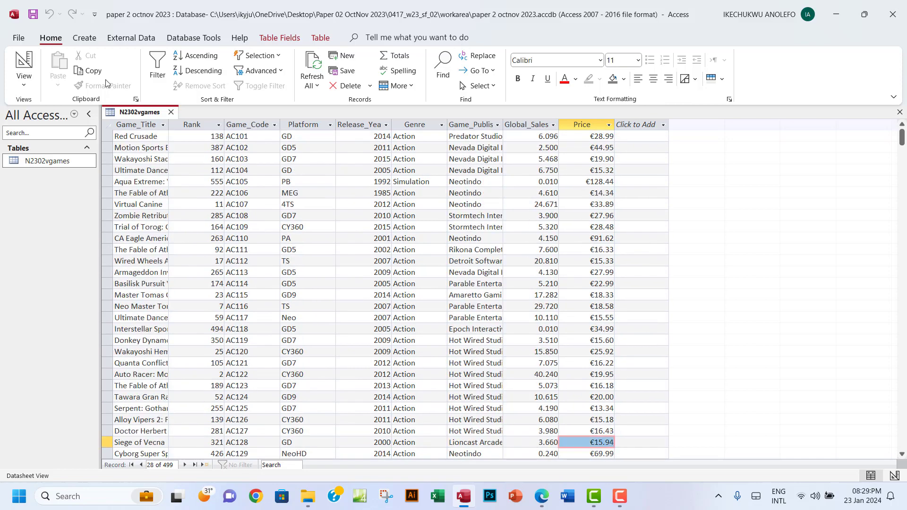
pyautogui.click(543, 498)
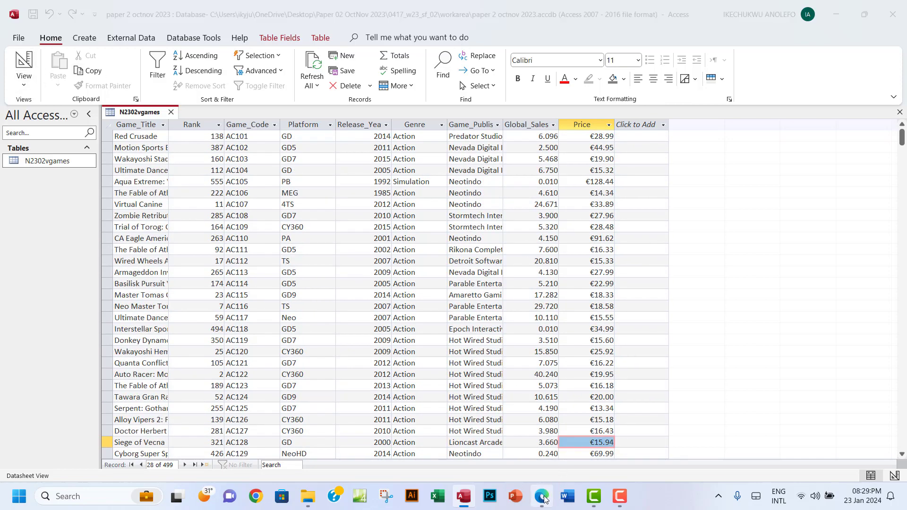
pyautogui.tripleClick(543, 311)
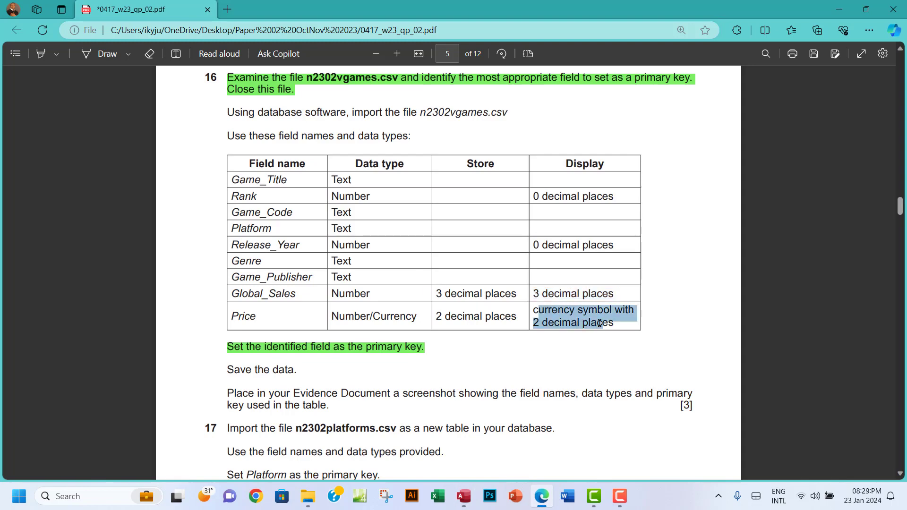
# Review questions 17–18 in the PDF, then go up to the 0417_w23_sf_02 folder
pyautogui.scroll(-5, 239, 111)
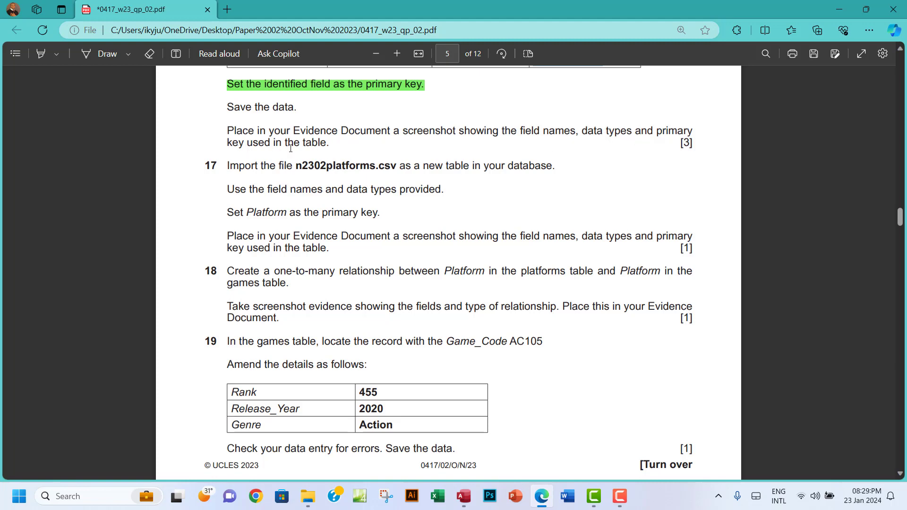
pyautogui.click(307, 496)
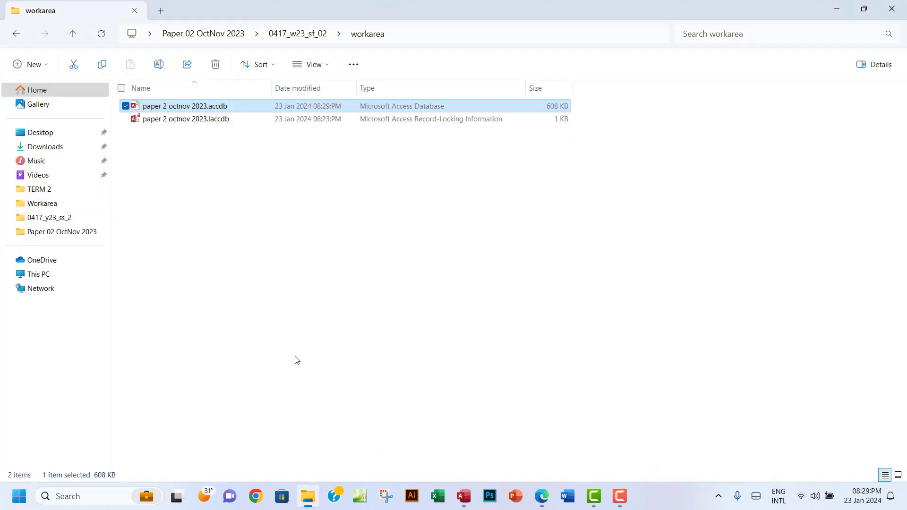
pyautogui.click(16, 35)
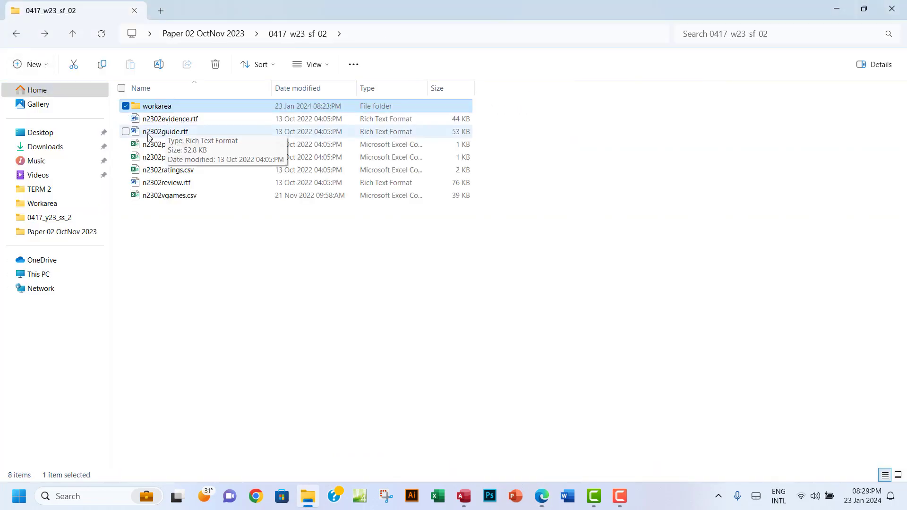
# Navigate back into 0417_w23_sf_02 and open n2302evidence.rtf in Word
pyautogui.click(19, 35)
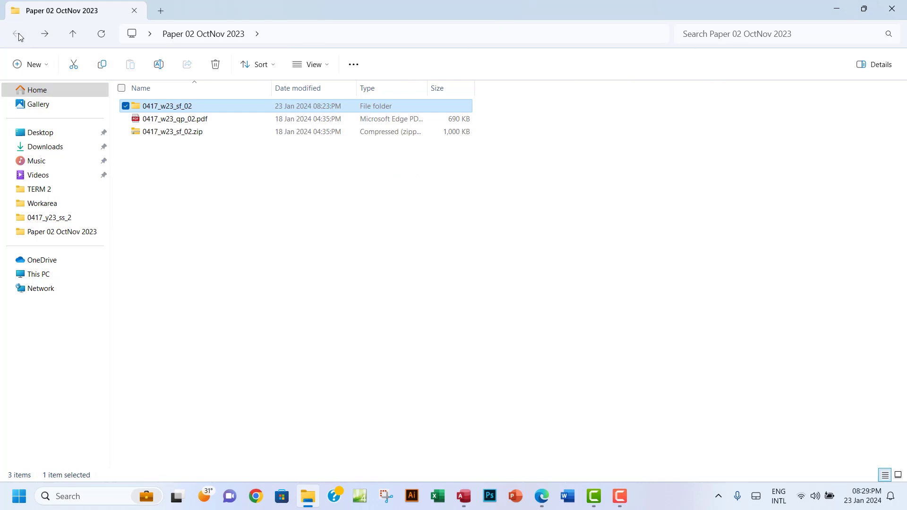
pyautogui.press('Return')
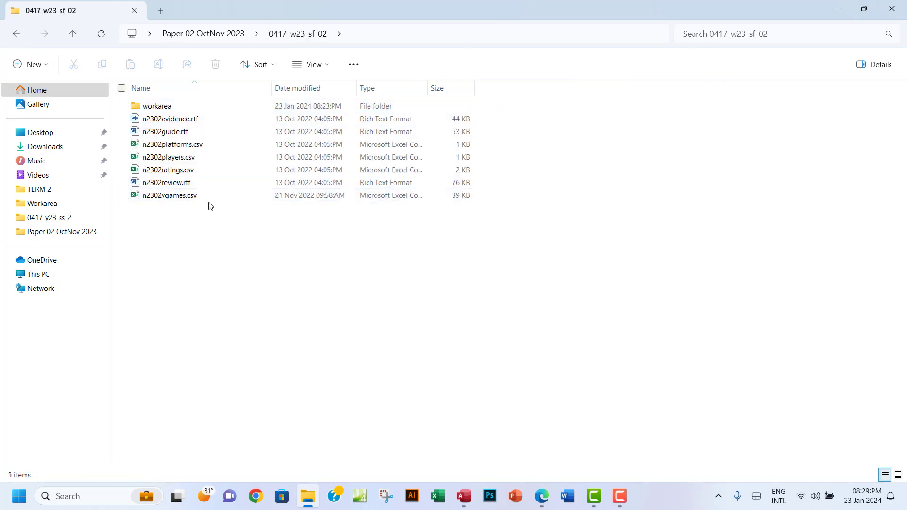
pyautogui.doubleClick(183, 123)
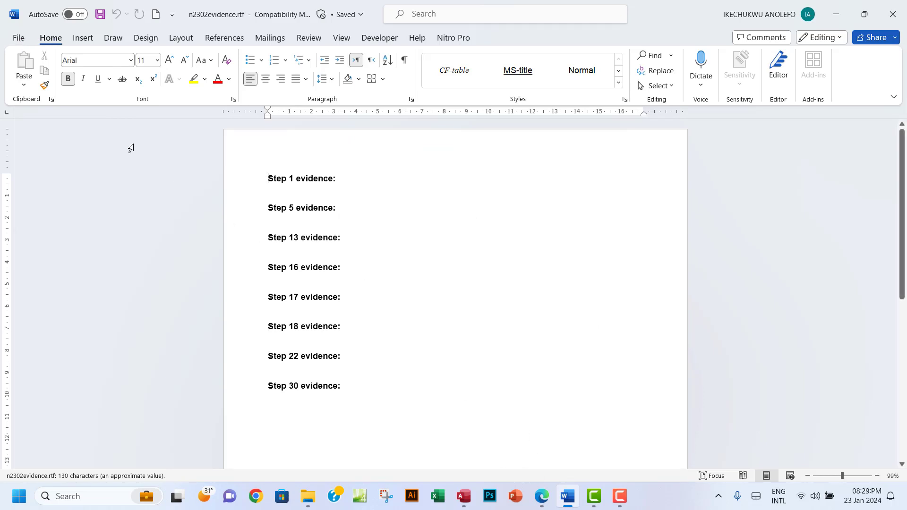
pyautogui.click(18, 44)
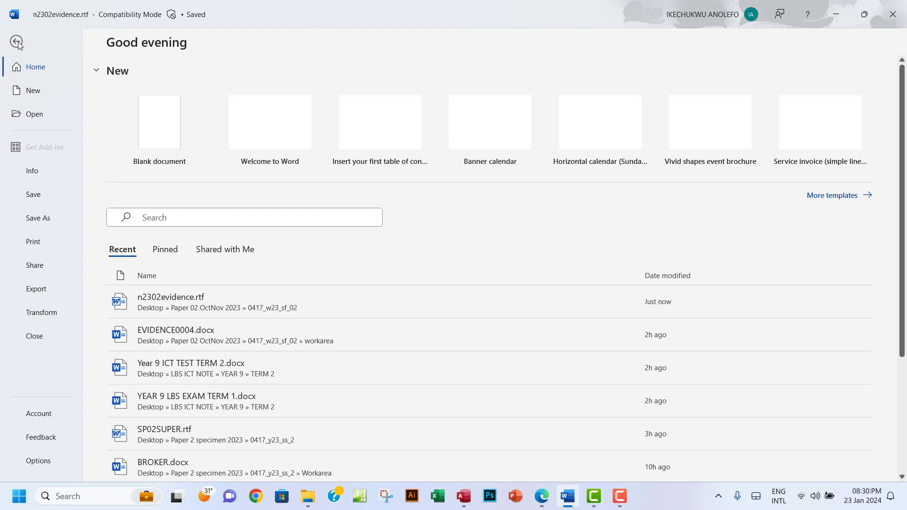
pyautogui.click(17, 42)
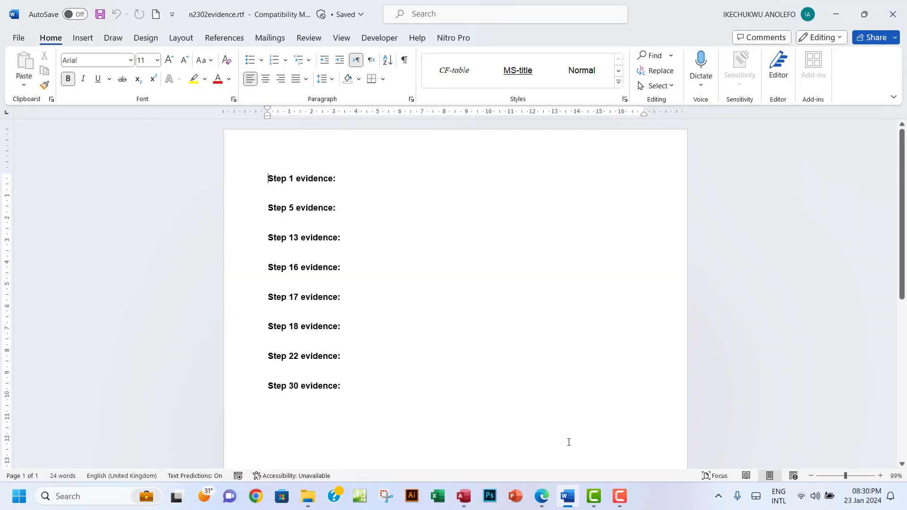
# Recheck question 16's field table, then put the cursor under Step 16 evidence in Word
pyautogui.click(543, 498)
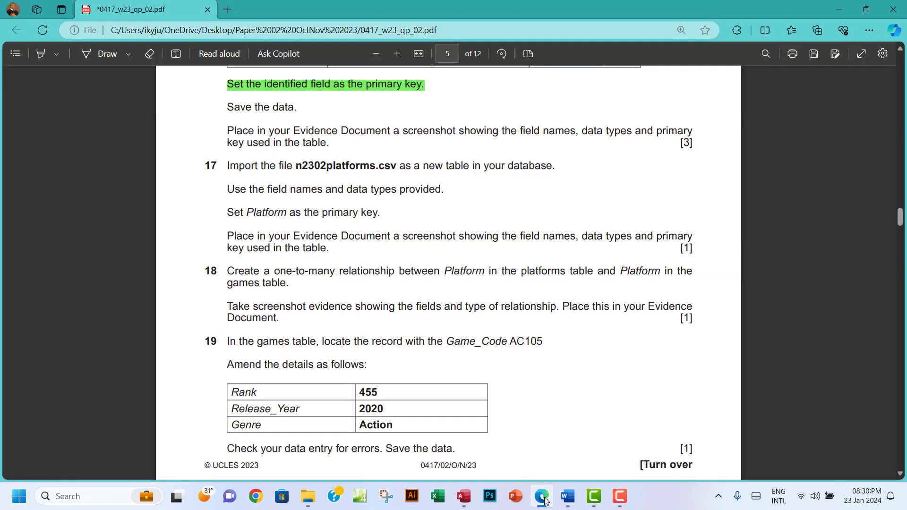
pyautogui.scroll(3, 470, 294)
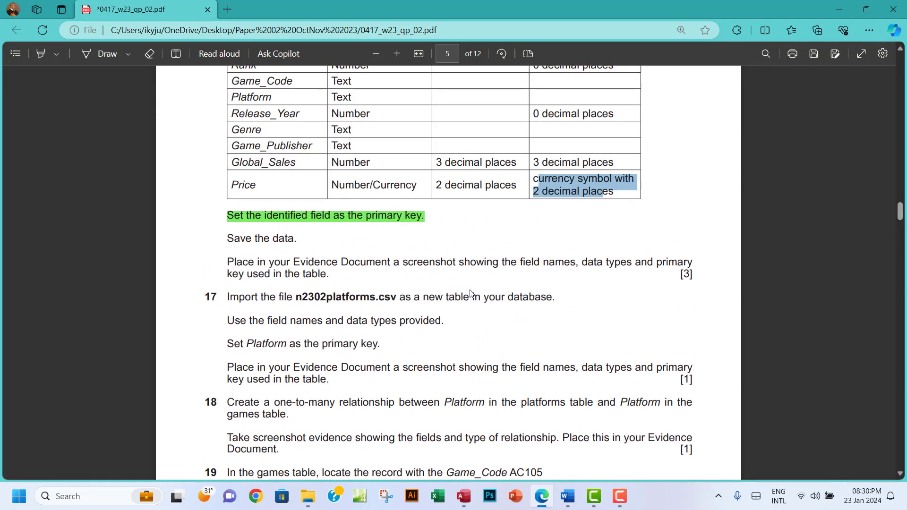
pyautogui.scroll(7, 469, 294)
pyautogui.scroll(-4, 470, 294)
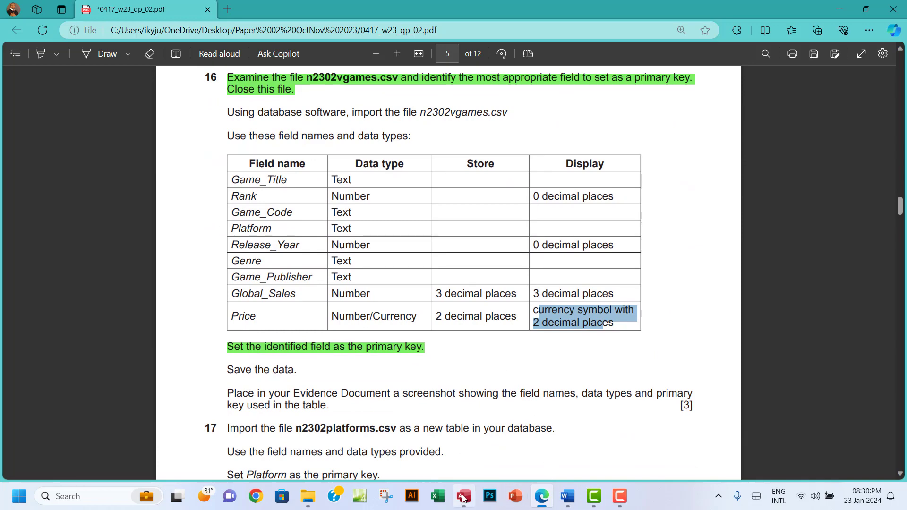
pyautogui.click(566, 496)
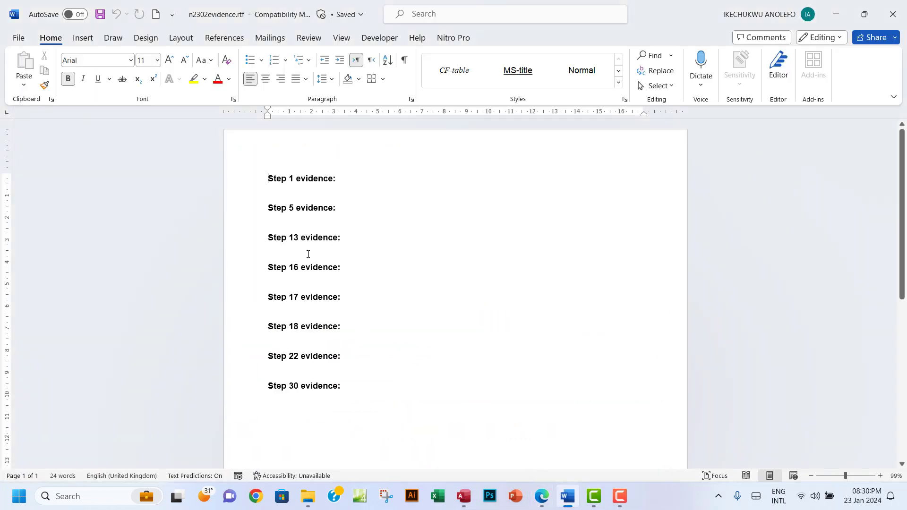
pyautogui.click(279, 282)
# Switch the N2302vgames table to Design view
pyautogui.click(462, 495)
pyautogui.click(24, 85)
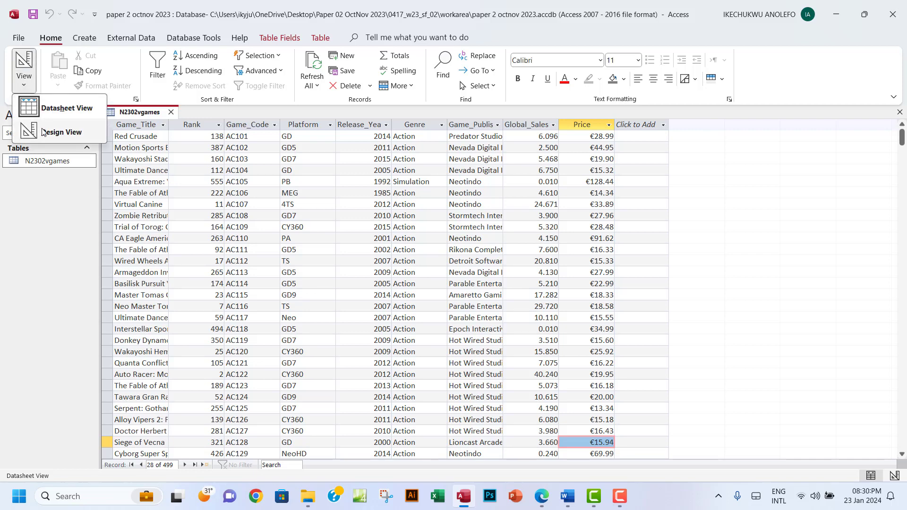
pyautogui.click(47, 134)
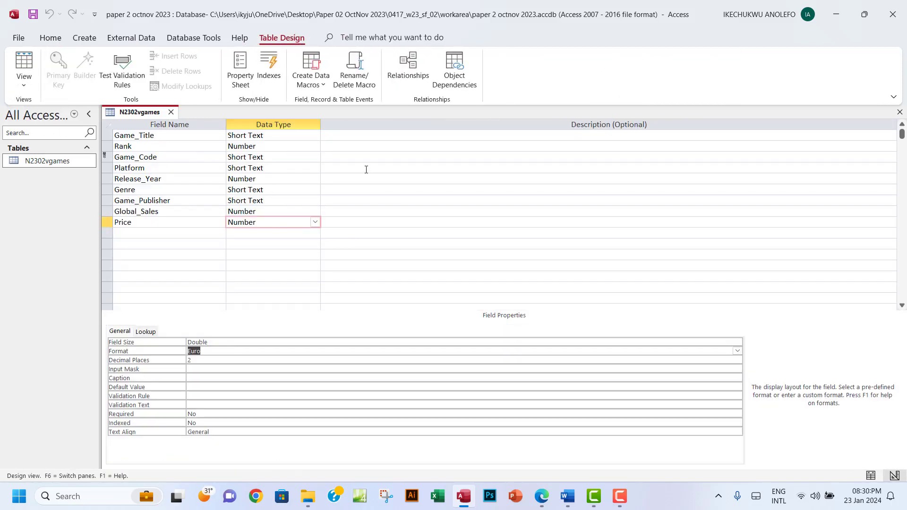
# Snip the field names and data types grid with Snipping Tool and copy it
pyautogui.click(385, 495)
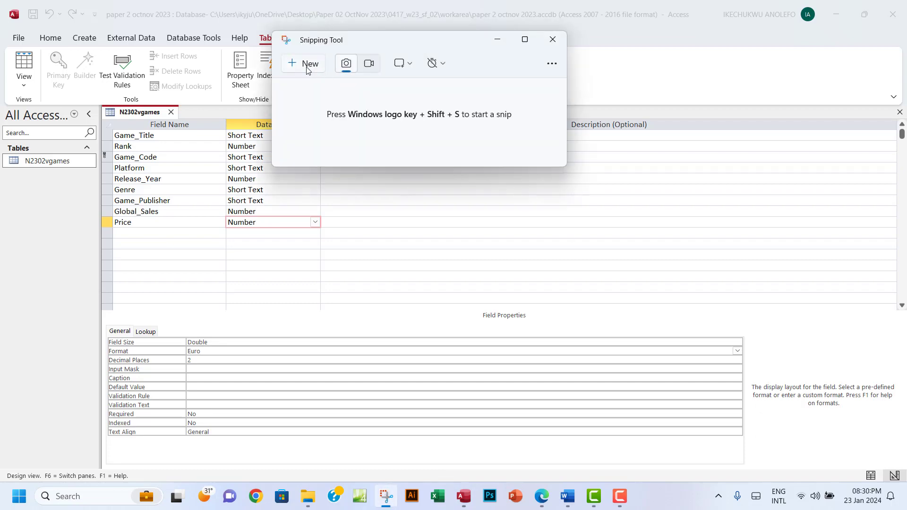
pyautogui.click(306, 69)
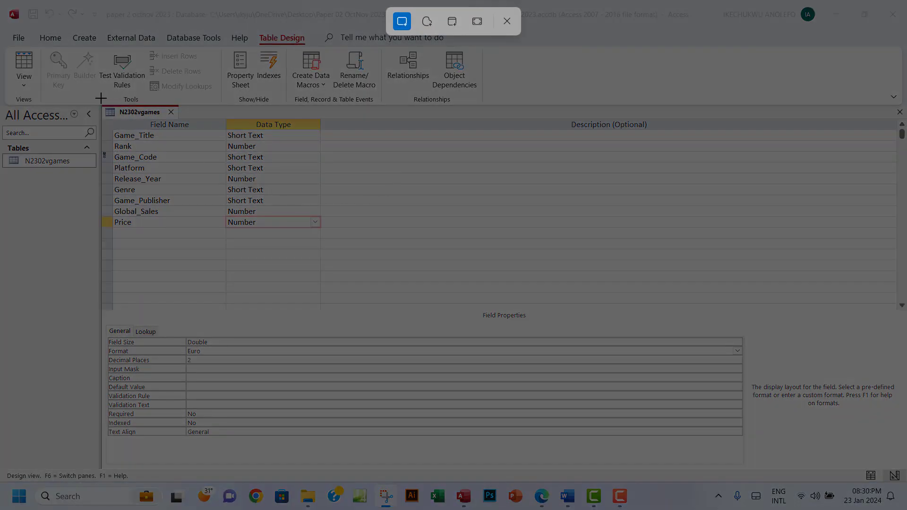
pyautogui.moveTo(97, 98); pyautogui.dragTo(325, 380)
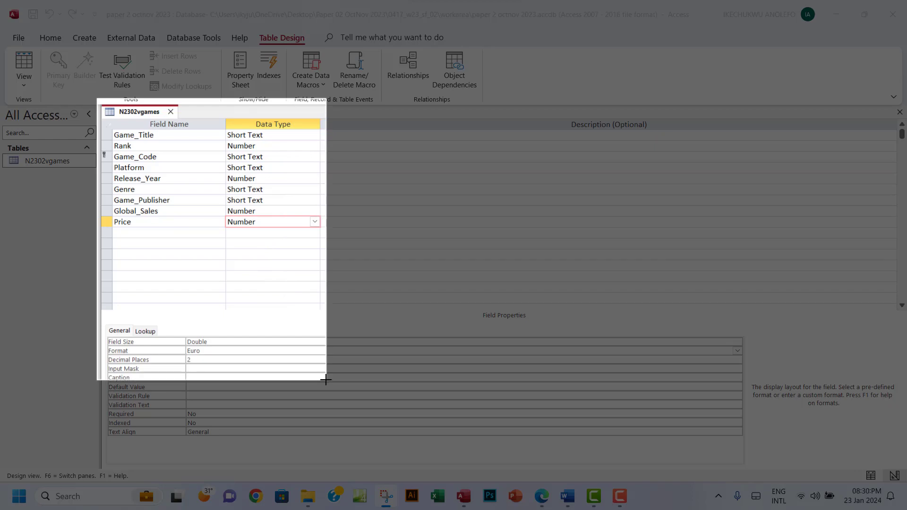
pyautogui.moveTo(326, 380); pyautogui.dragTo(325, 379)
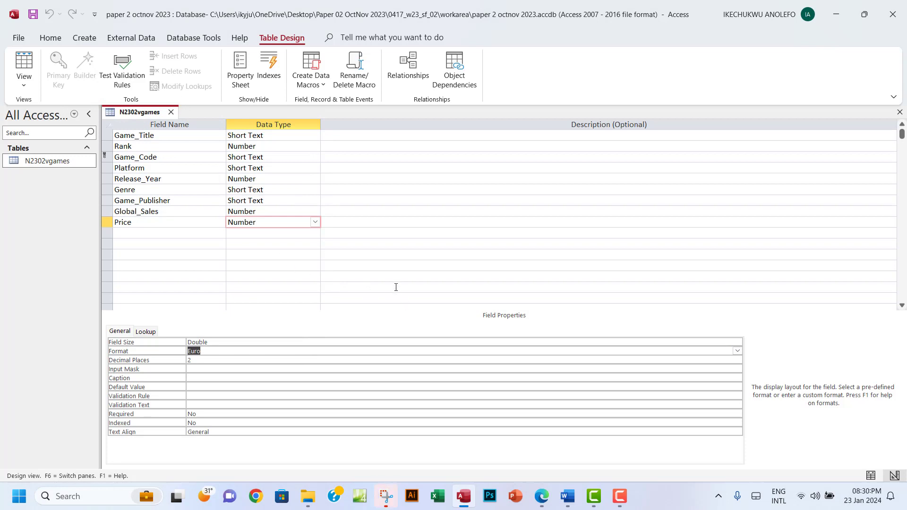
pyautogui.click(386, 496)
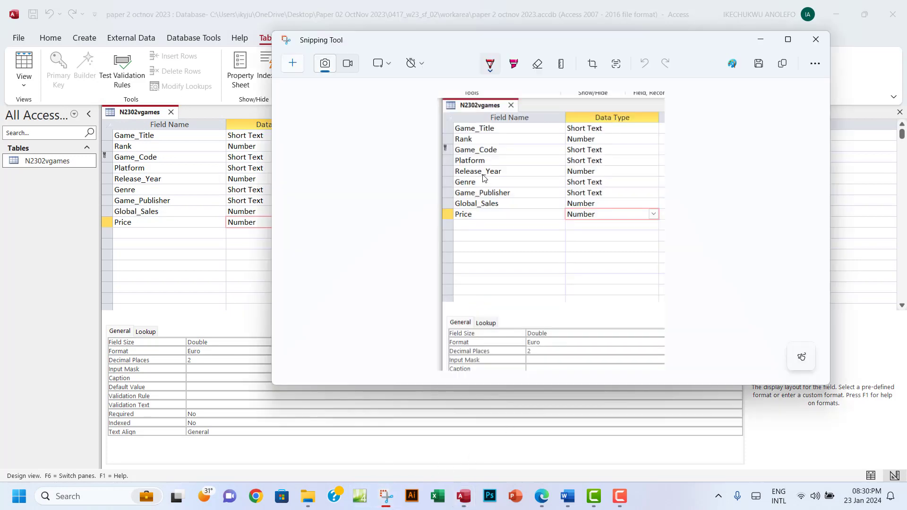
pyautogui.click(782, 63)
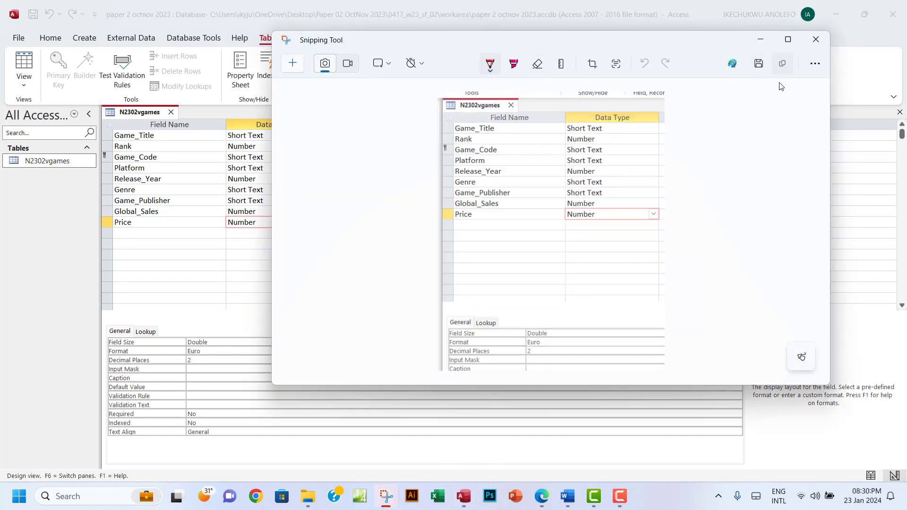
pyautogui.click(541, 504)
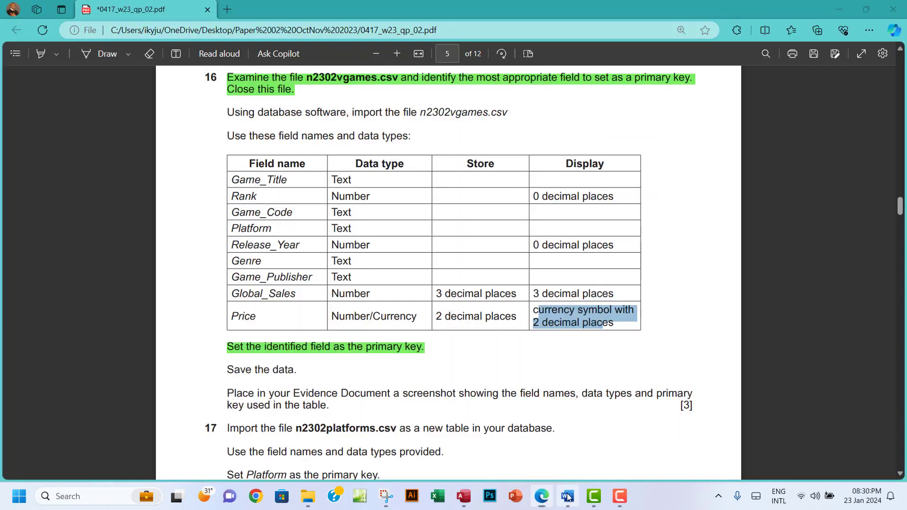
pyautogui.click(567, 496)
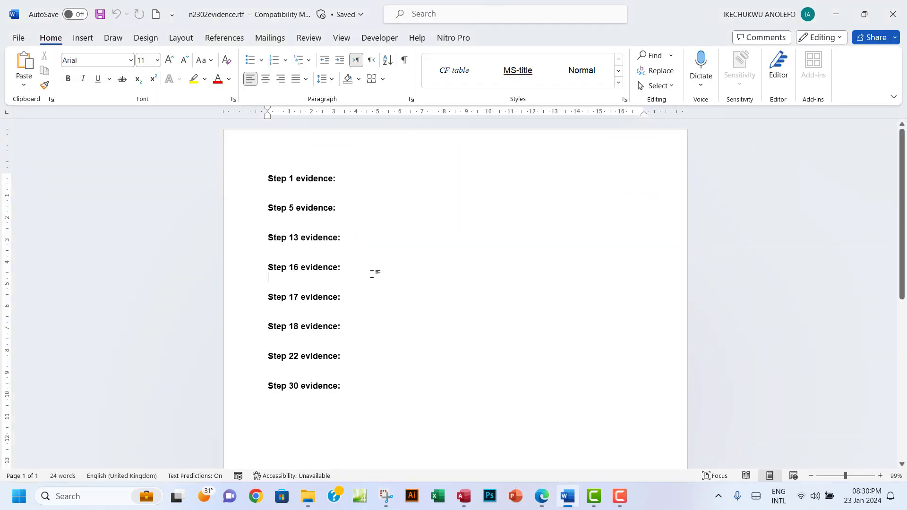
# Paste the design-view screenshot under Step 16 evidence and shrink it slightly
pyautogui.click(284, 282)
pyautogui.hotkey('ctrl', 'v')
pyautogui.scroll(-4, 348, 293)
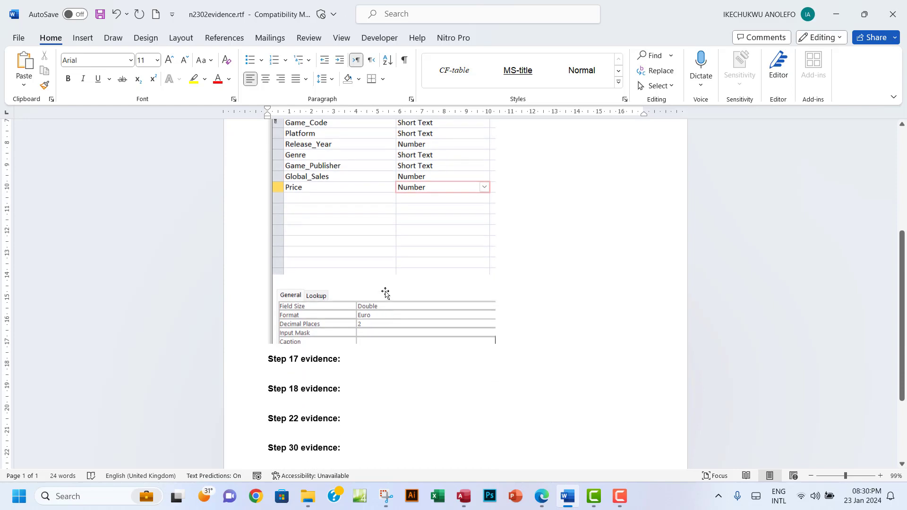
pyautogui.click(386, 293)
pyautogui.moveTo(496, 344)
pyautogui.mouseDown()
pyautogui.moveTo(487, 336)
pyautogui.moveTo(483, 349)
pyautogui.mouseUp()
pyautogui.click(302, 353)
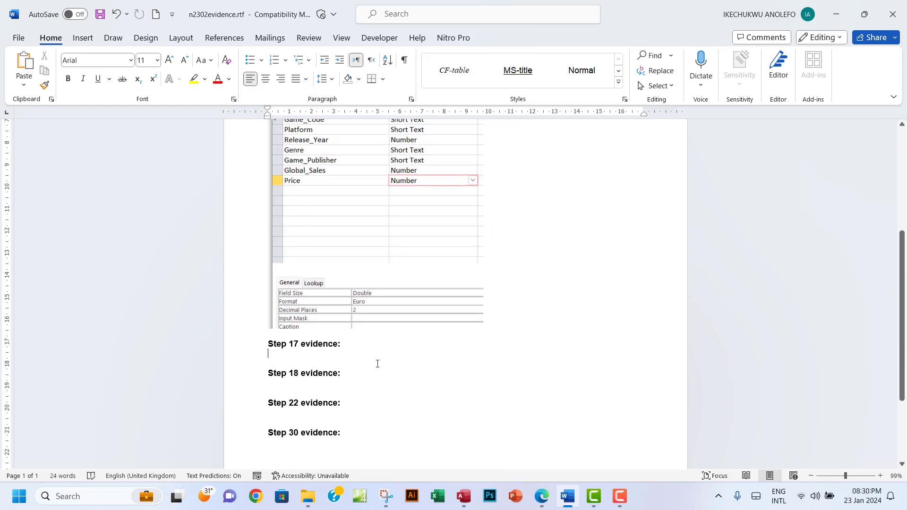
pyautogui.click(541, 497)
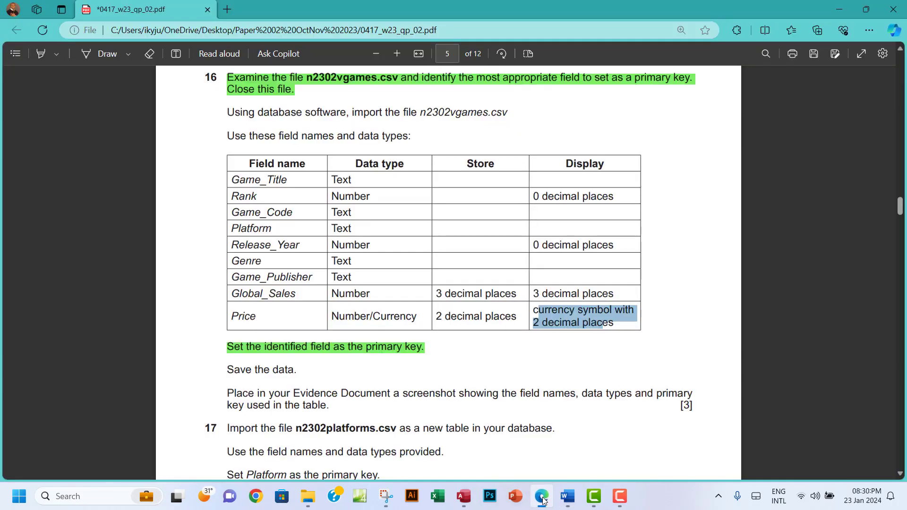
# Highlight question 16's save and screenshot instructions green in the PDF, then return to Access
pyautogui.scroll(-3, 394, 332)
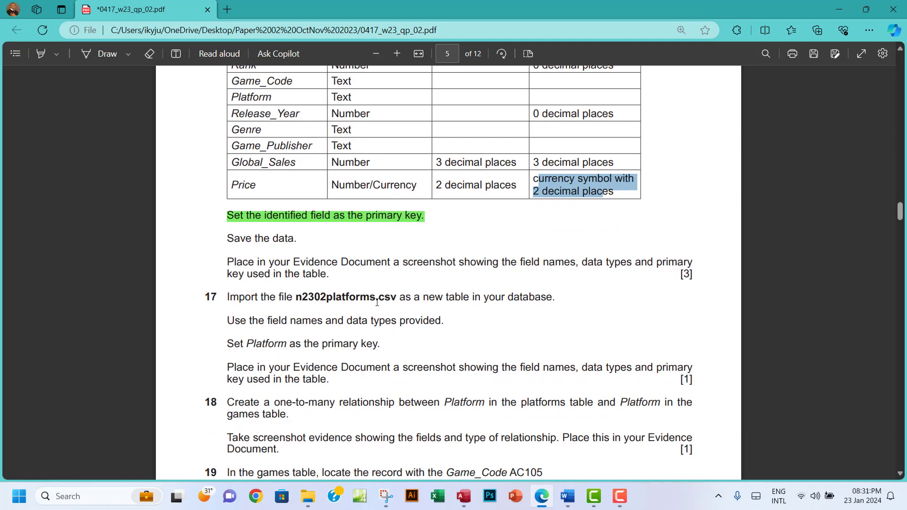
pyautogui.scroll(-3, 327, 283)
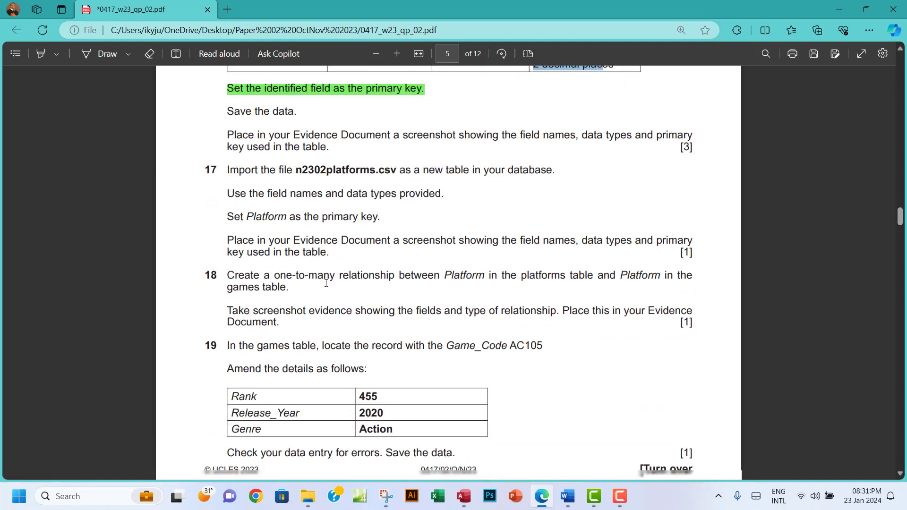
pyautogui.scroll(1, 326, 210)
pyautogui.moveTo(326, 208); pyautogui.dragTo(225, 174)
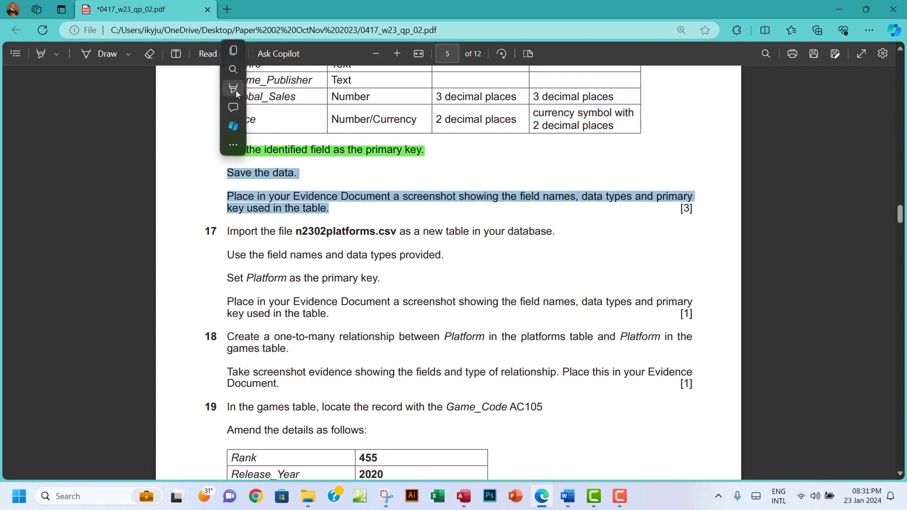
pyautogui.moveTo(237, 90)
pyautogui.moveTo(311, 88)
pyautogui.click(353, 108)
pyautogui.scroll(-1, 410, 237)
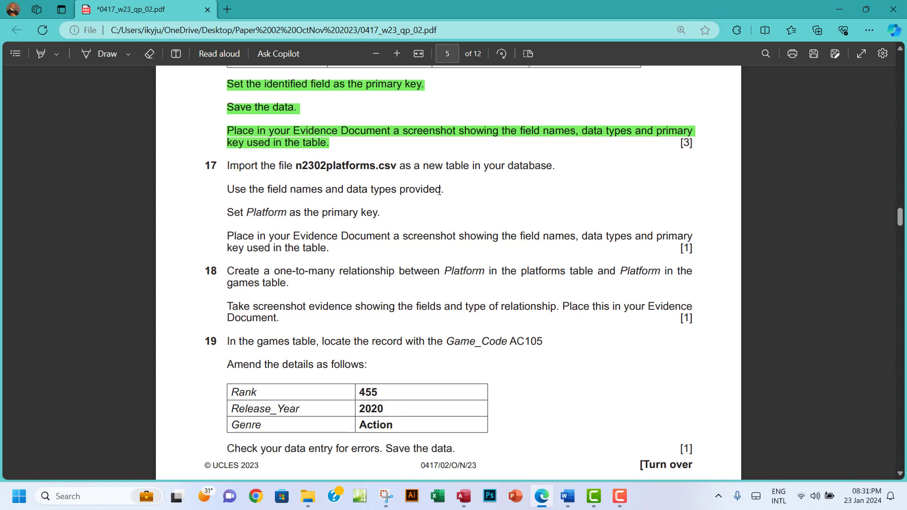
pyautogui.moveTo(439, 191); pyautogui.dragTo(239, 190)
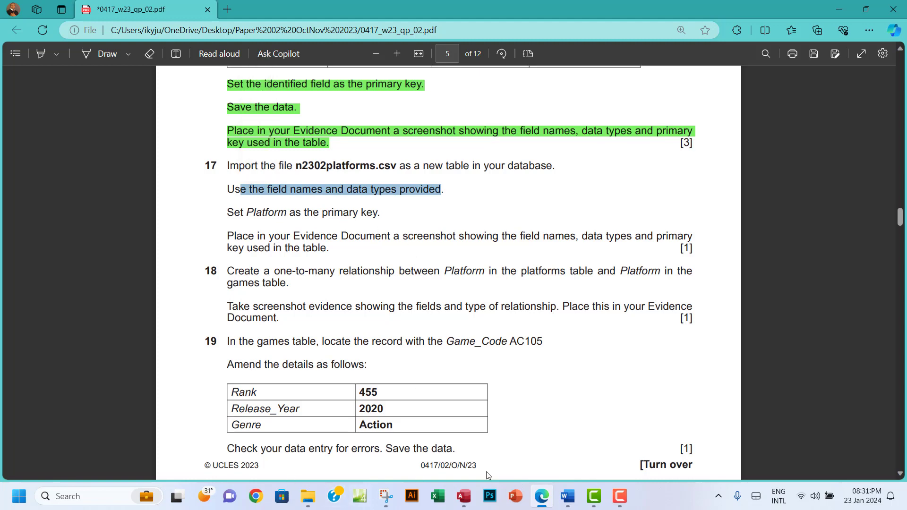
pyautogui.click(463, 495)
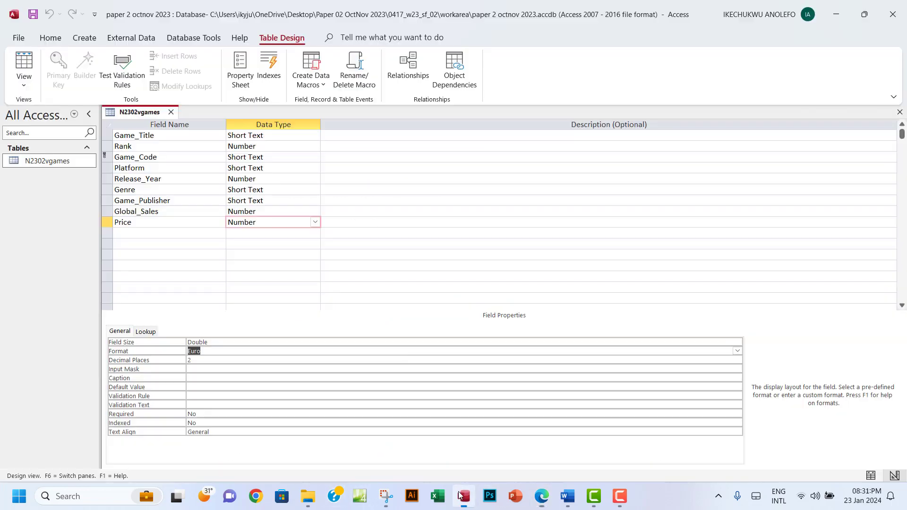
# Close the N2302vgames design and start an External Data import from a Text File
pyautogui.click(899, 112)
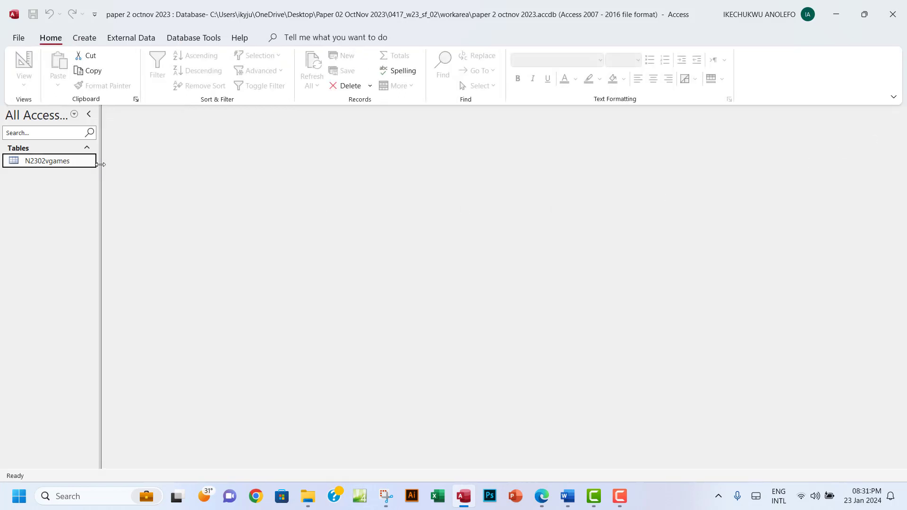
pyautogui.click(131, 39)
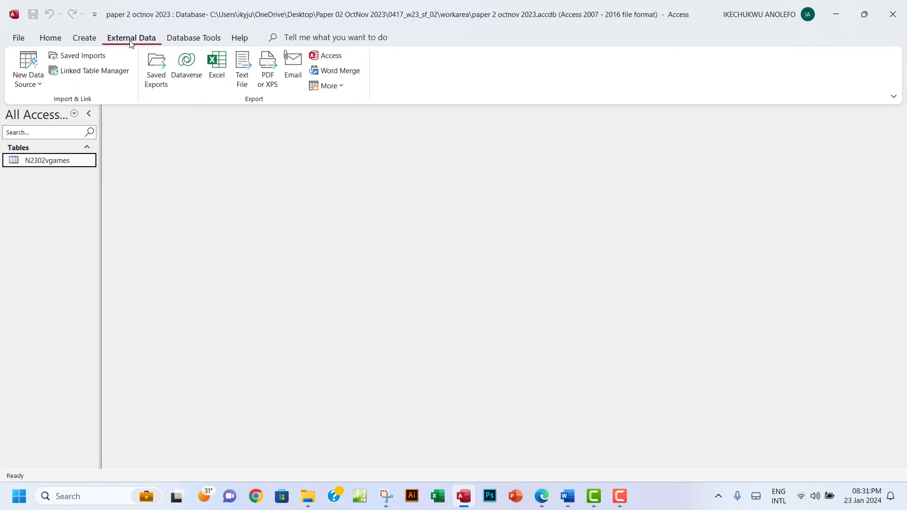
pyautogui.click(27, 87)
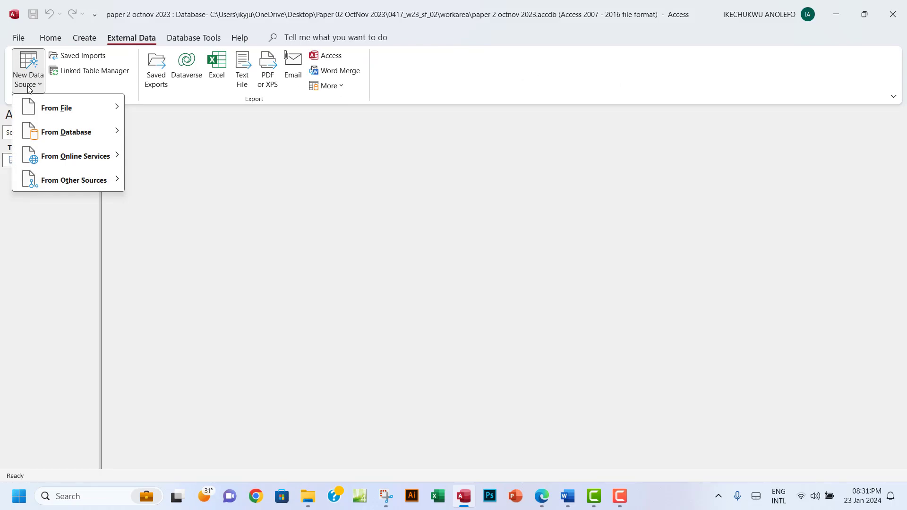
pyautogui.moveTo(43, 99)
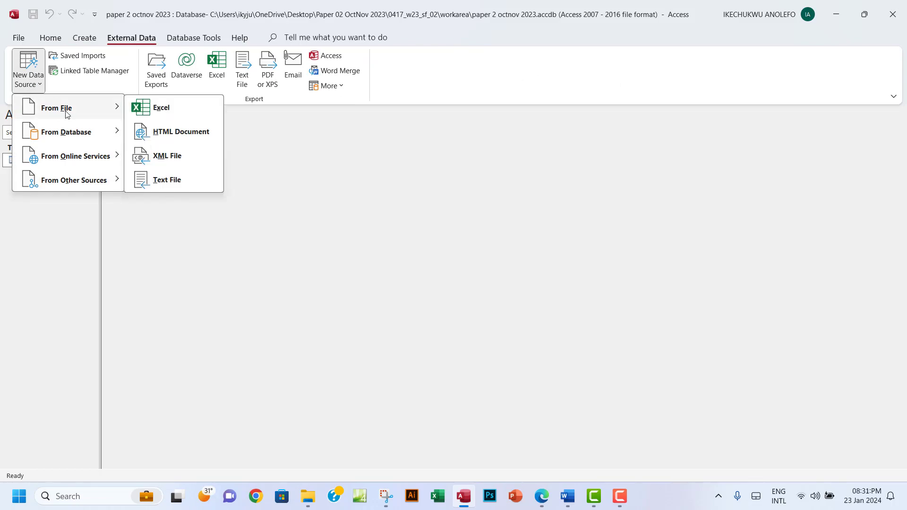
pyautogui.click(183, 185)
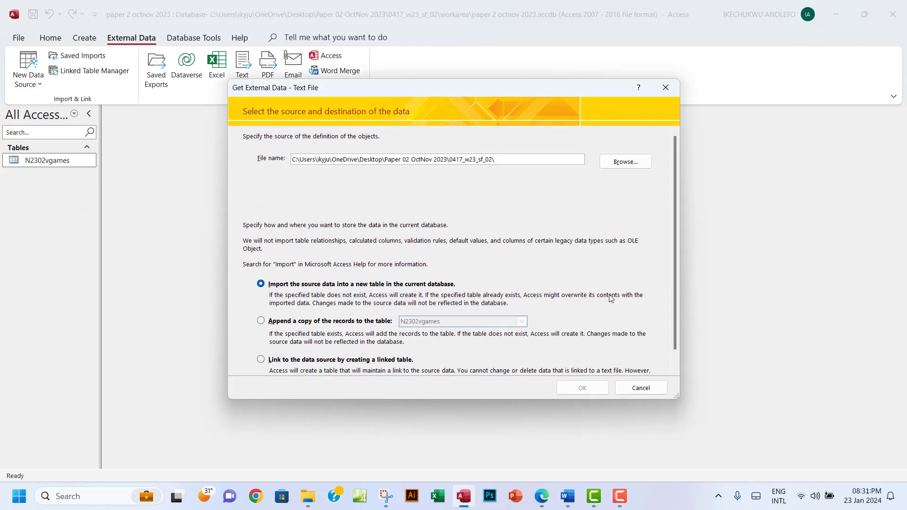
# Choose n2302platforms.csv as the source file for a new table
pyautogui.click(622, 162)
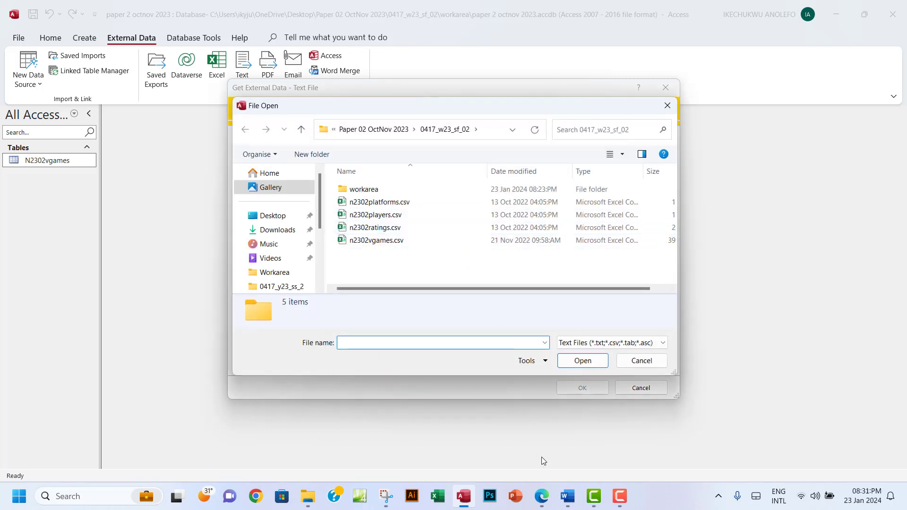
pyautogui.click(543, 497)
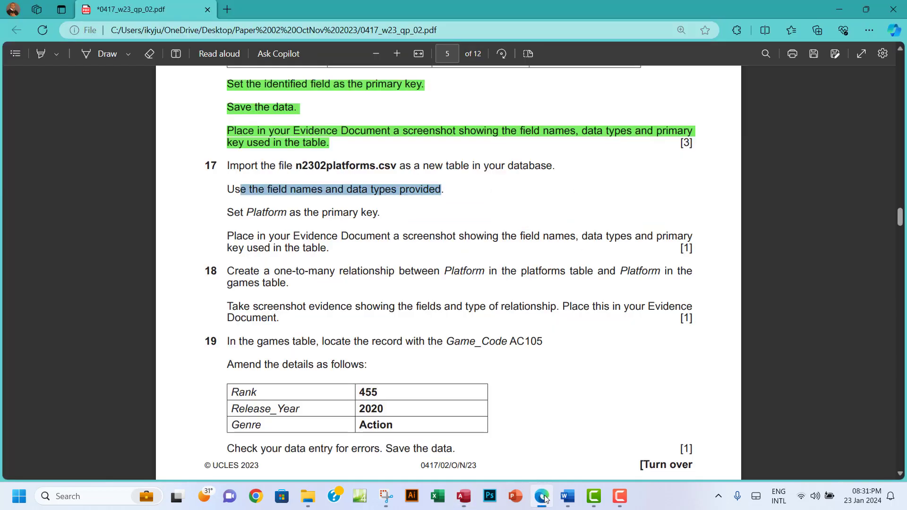
pyautogui.click(543, 497)
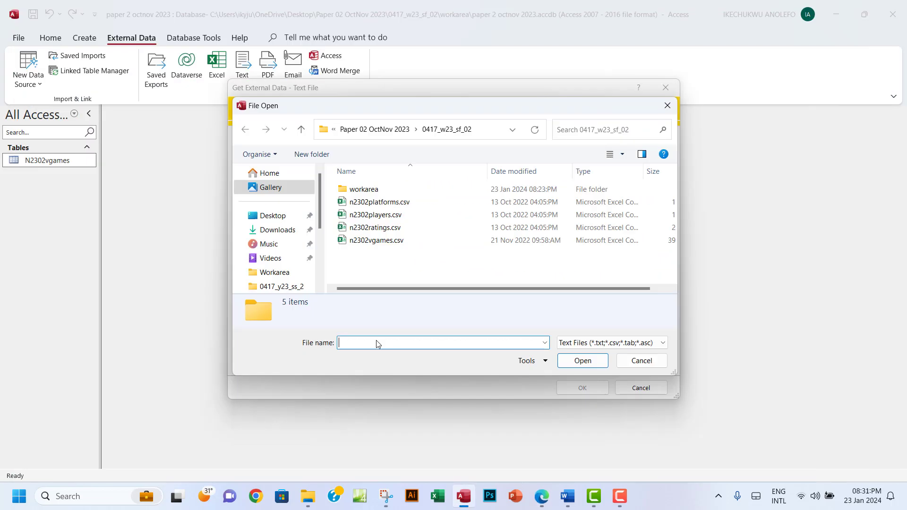
pyautogui.click(389, 207)
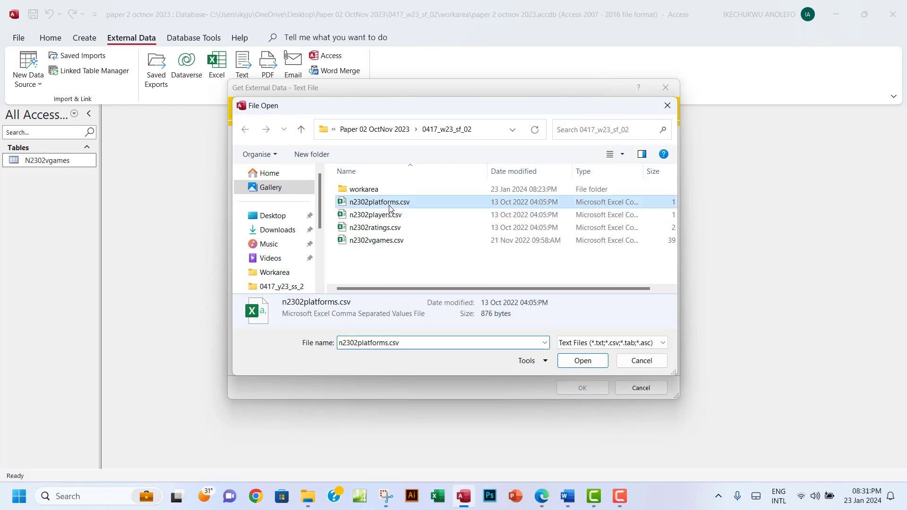
pyautogui.click(582, 361)
pyautogui.click(581, 387)
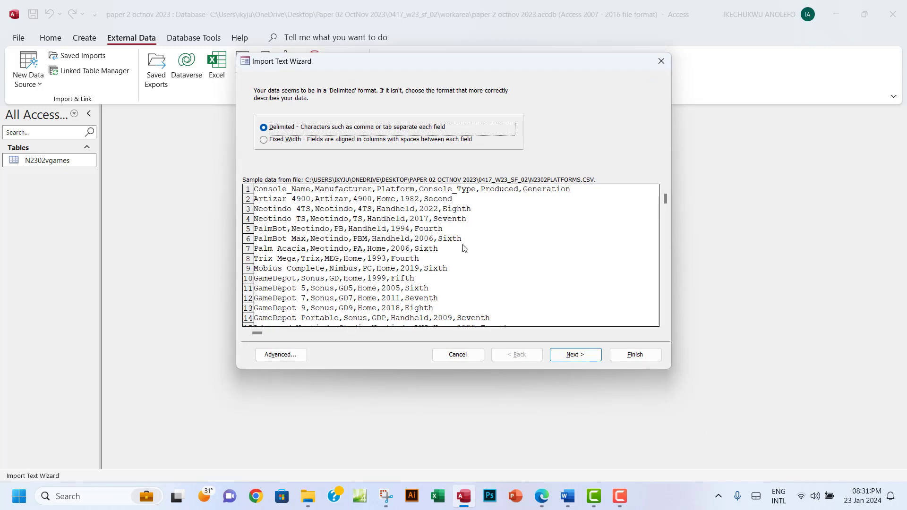
# Import it as delimited with first-row field names and Platform as primary key
pyautogui.click(568, 356)
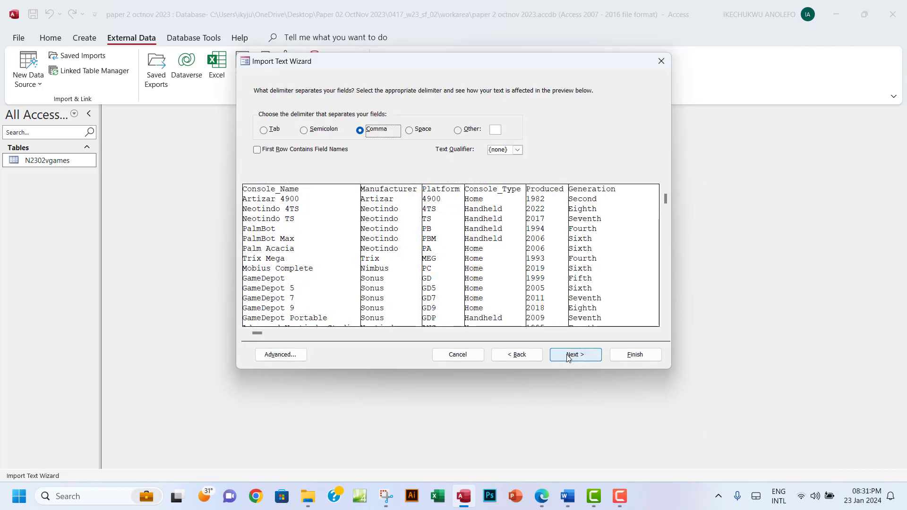
pyautogui.click(257, 150)
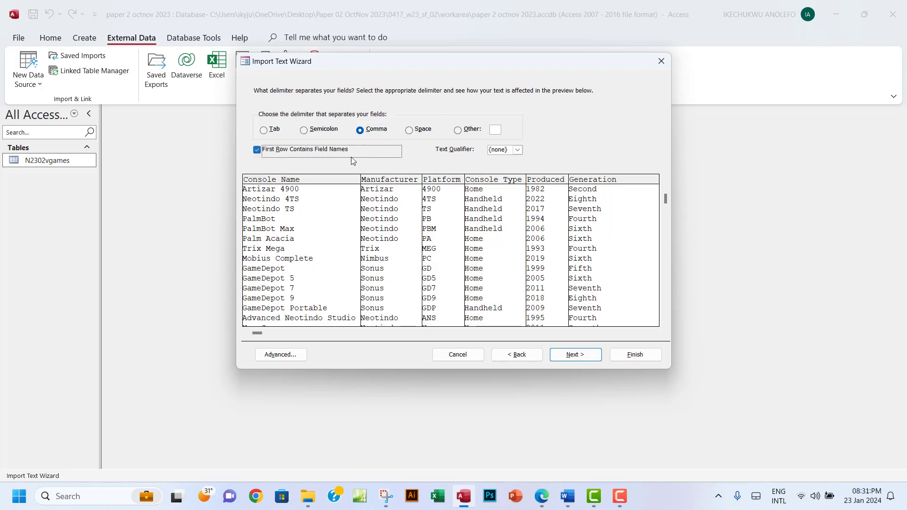
pyautogui.click(575, 355)
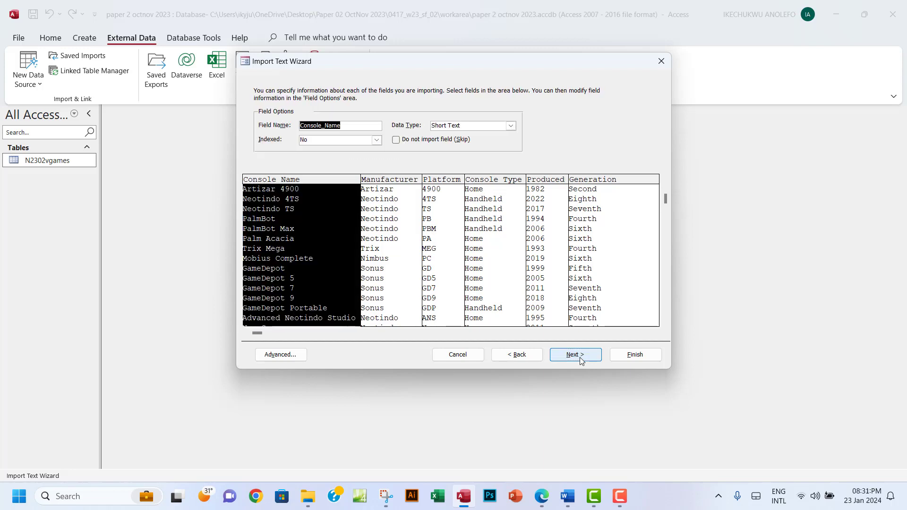
pyautogui.click(581, 360)
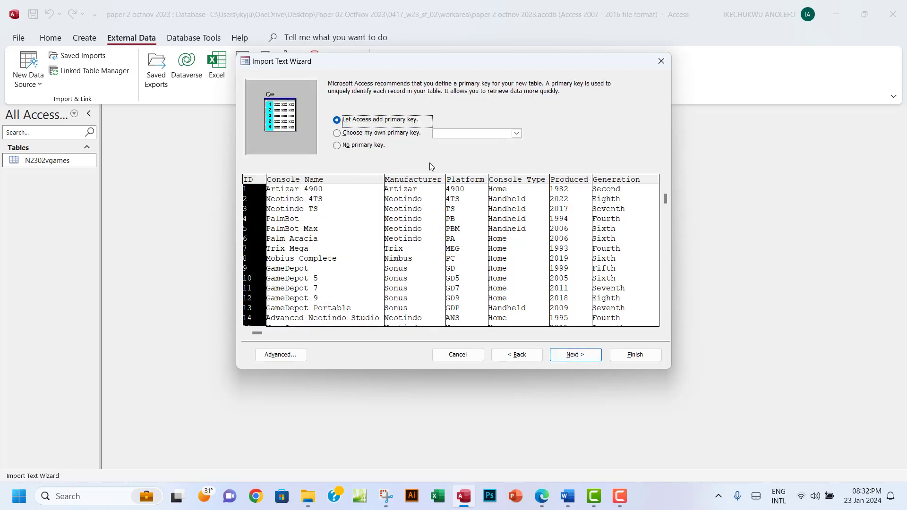
pyautogui.click(336, 134)
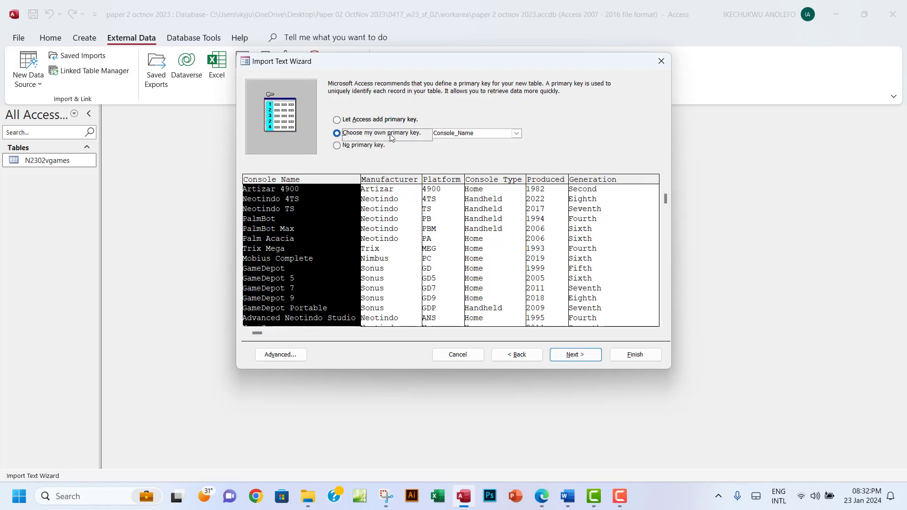
pyautogui.click(438, 226)
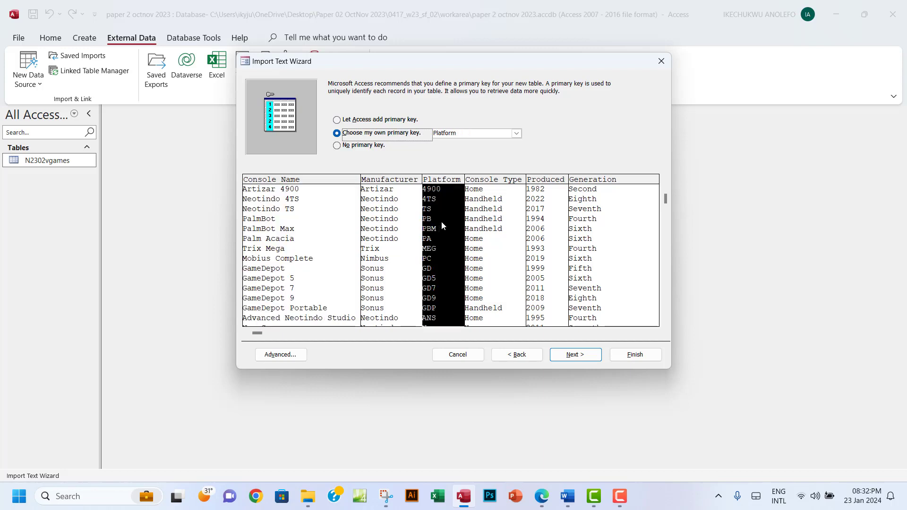
pyautogui.click(573, 353)
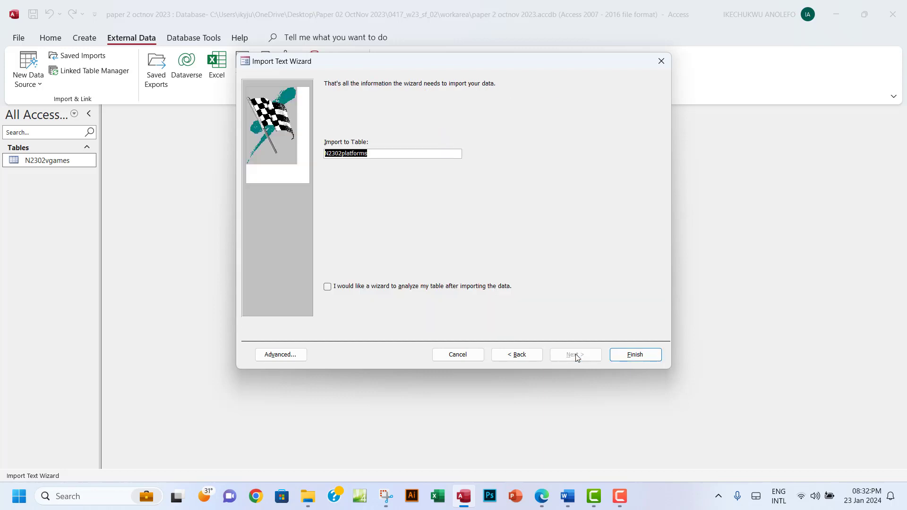
pyautogui.click(621, 355)
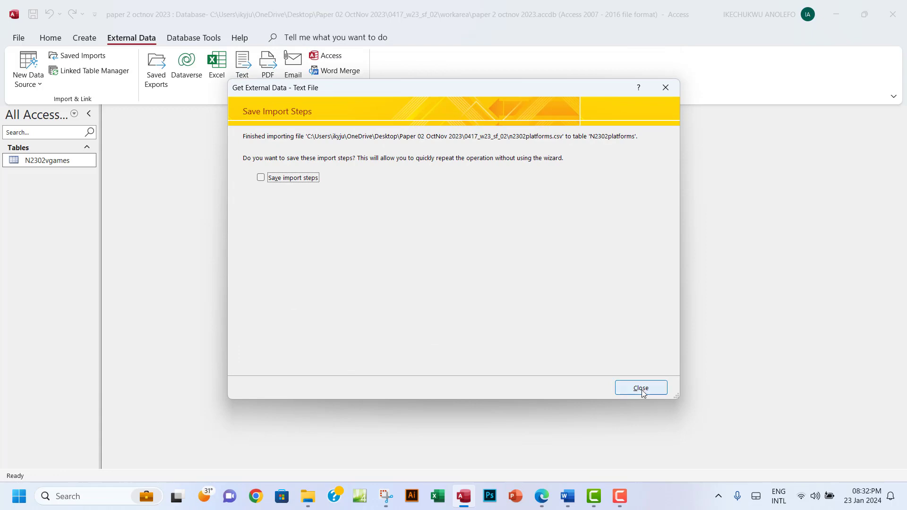
pyautogui.click(638, 387)
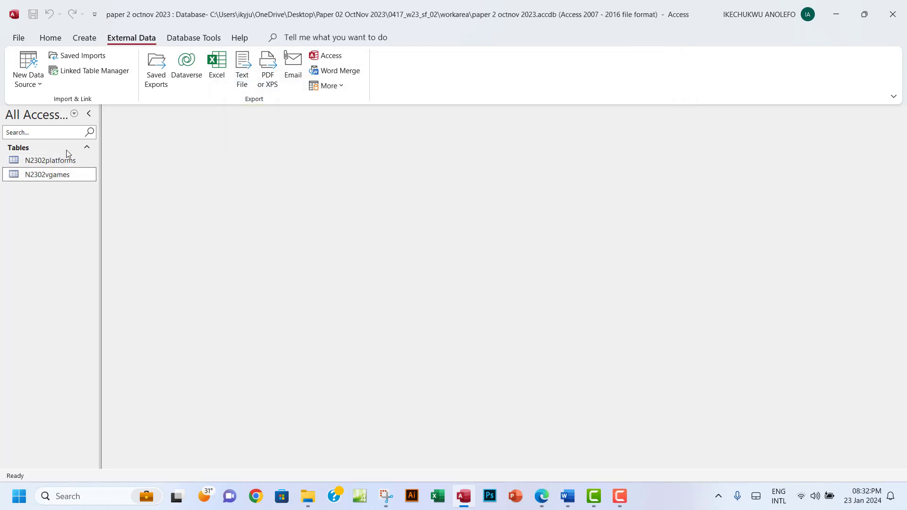
# Briefly view the N2302vgames data, then open the new N2302platforms table
pyautogui.click(55, 162)
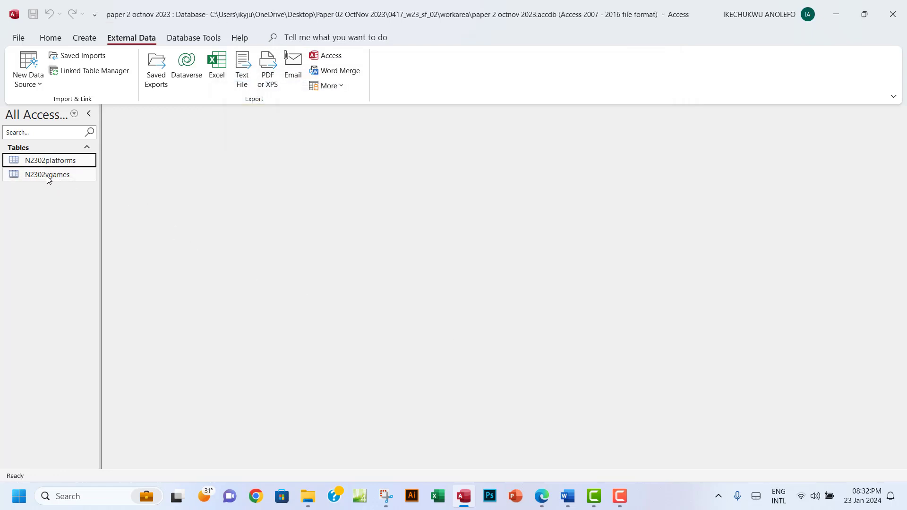
pyautogui.doubleClick(43, 178)
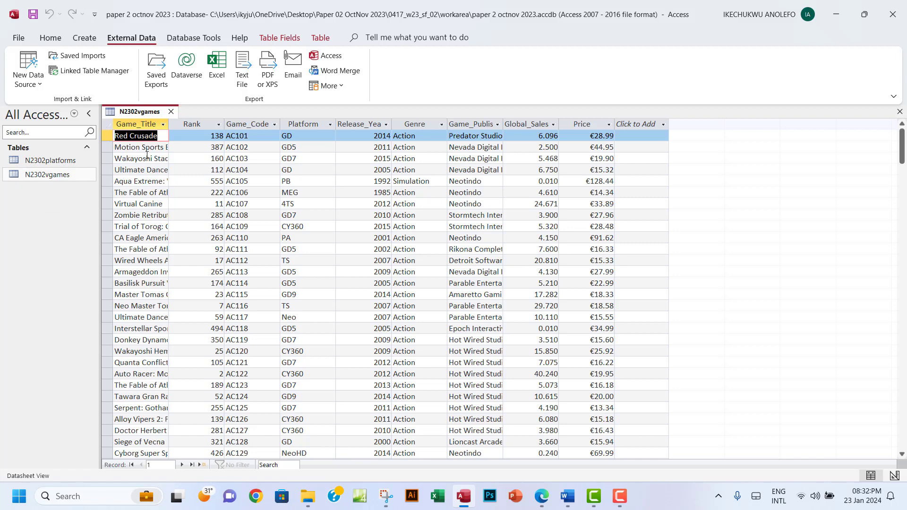
pyautogui.click(170, 111)
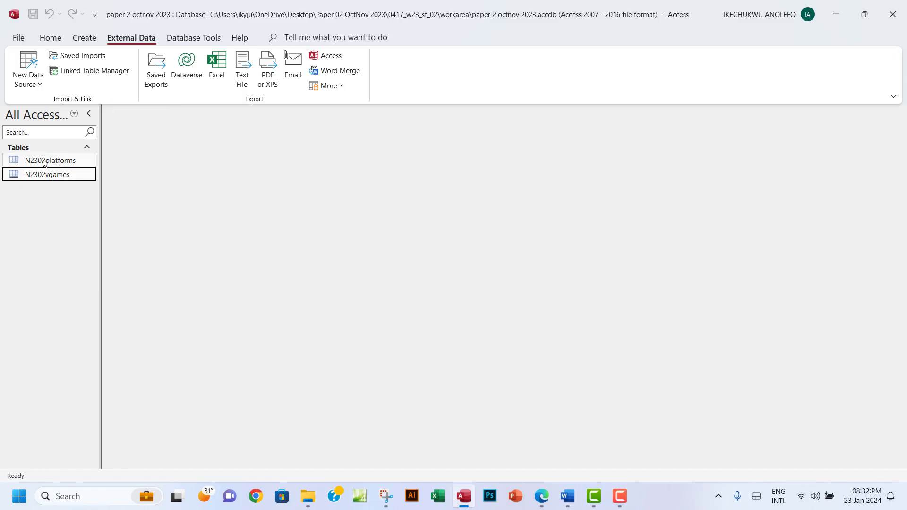
pyautogui.doubleClick(45, 160)
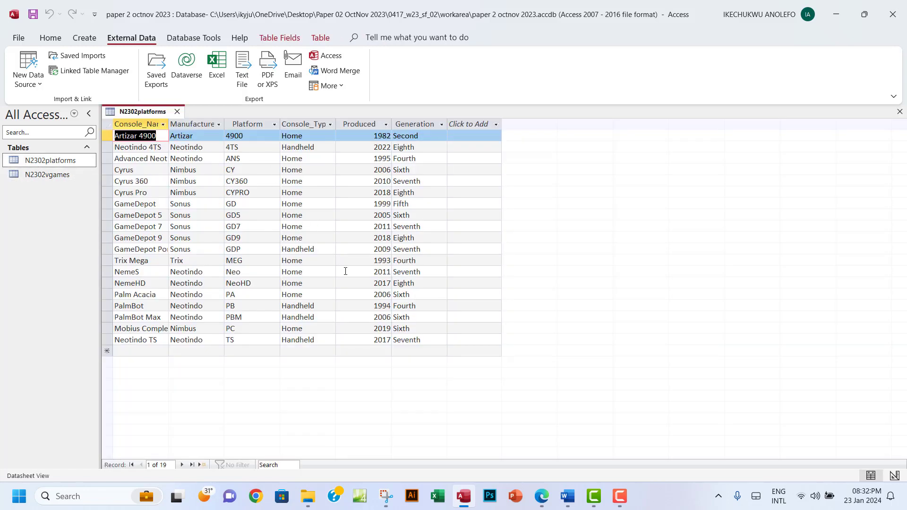
# Switch N2302platforms to Design view and bring the question paper back
pyautogui.click(47, 39)
pyautogui.click(23, 84)
pyautogui.click(52, 132)
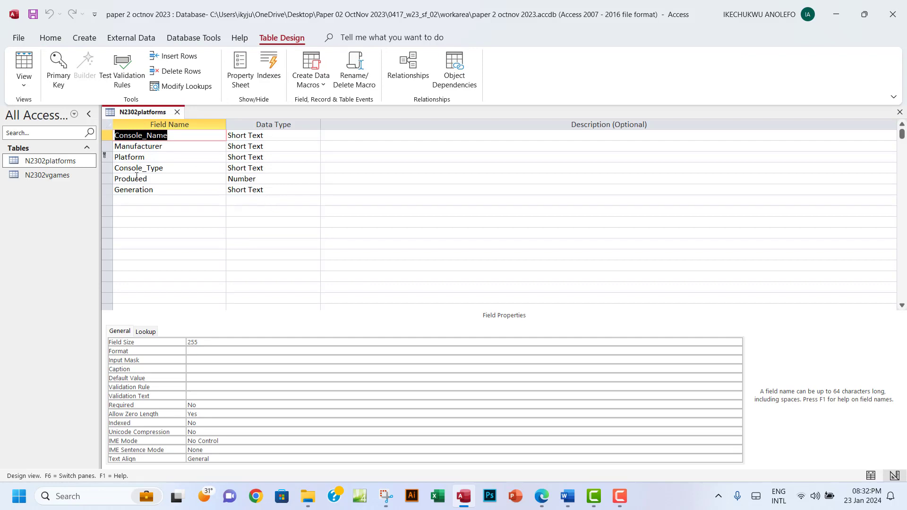
pyautogui.click(541, 496)
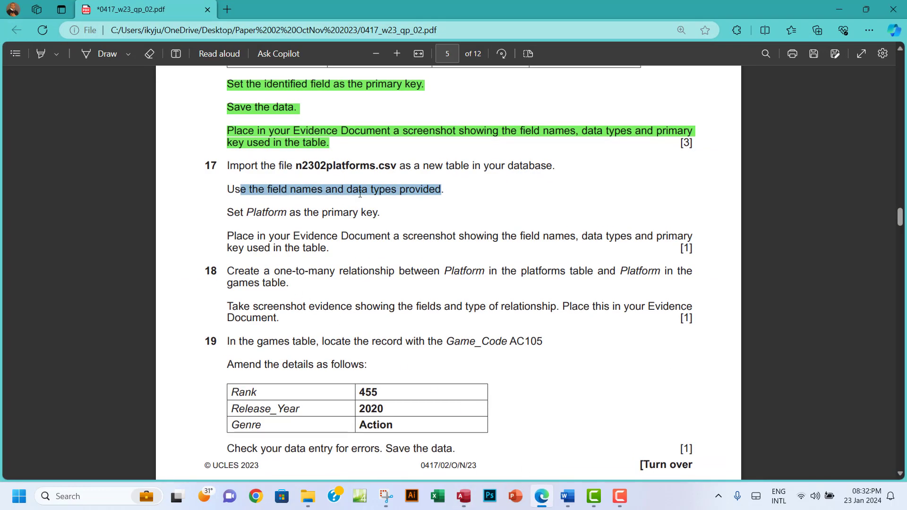
# Highlight question 17's three instruction lines green, then return to the N2302platforms design
pyautogui.moveTo(228, 166); pyautogui.dragTo(385, 216)
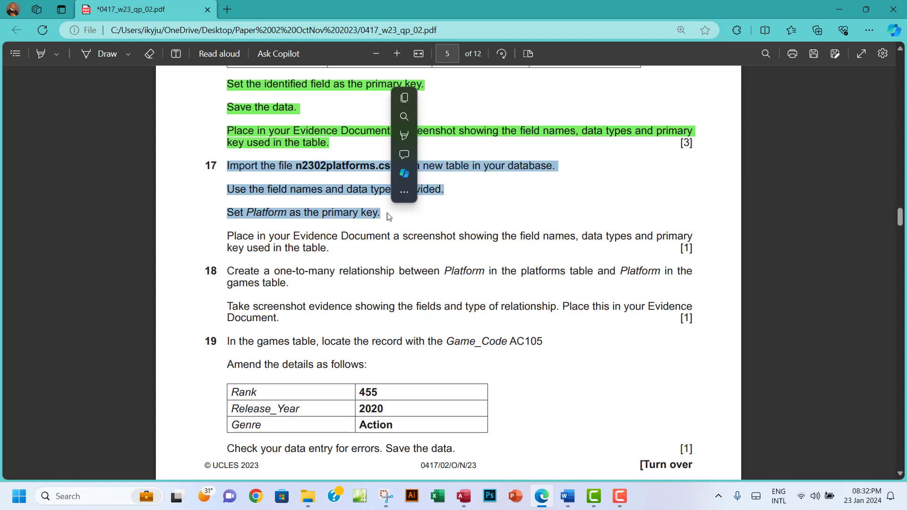
pyautogui.moveTo(405, 134)
pyautogui.click(514, 150)
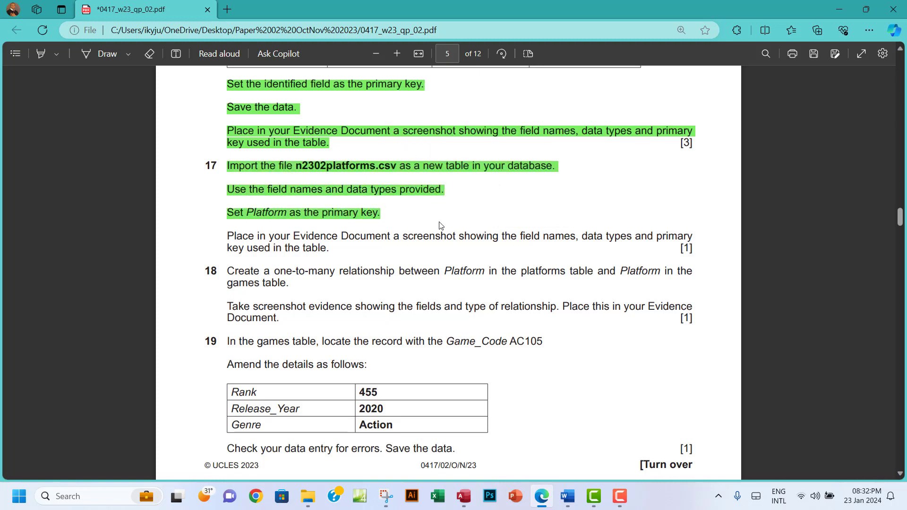
pyautogui.scroll(-2, 438, 229)
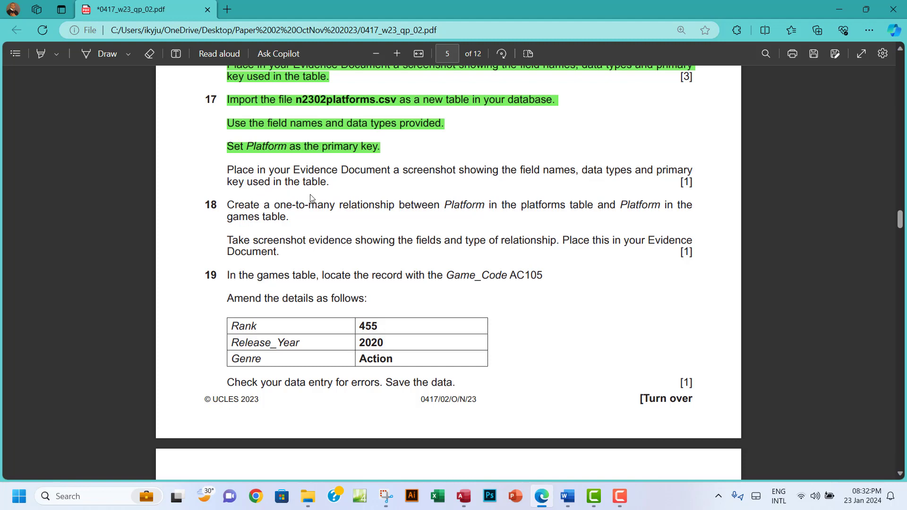
pyautogui.click(463, 497)
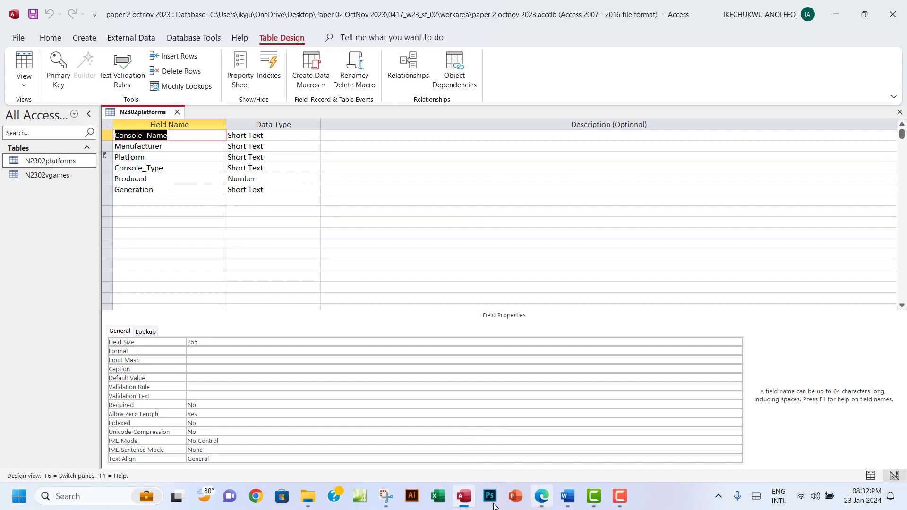
# Capture the N2302platforms field names and data types with Snipping Tool and copy it
pyautogui.click(386, 496)
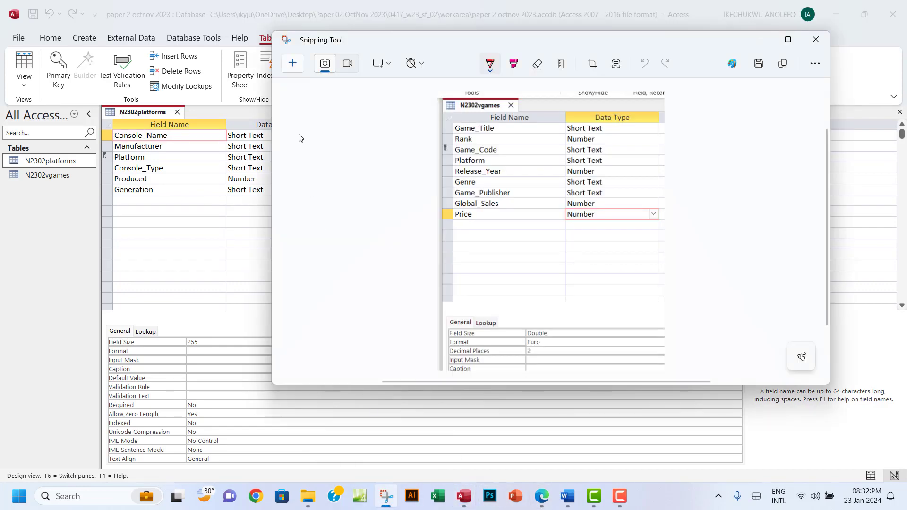
pyautogui.click(293, 63)
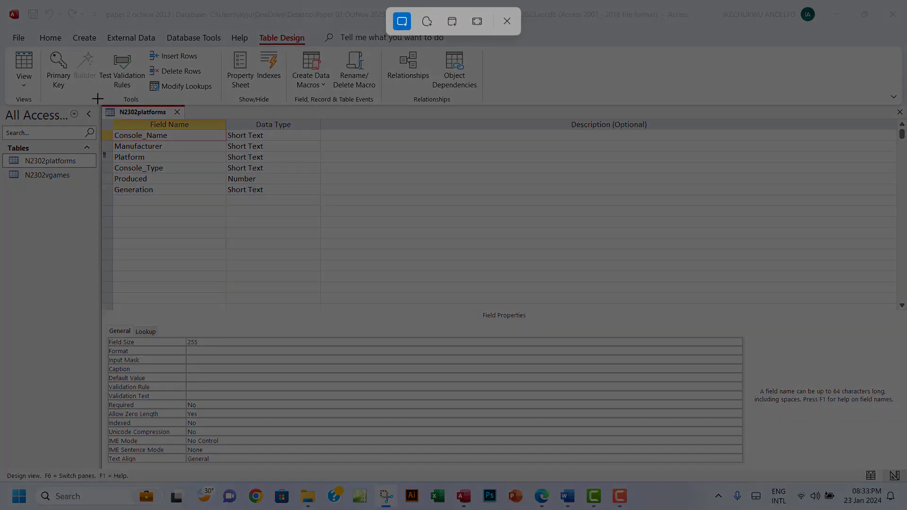
pyautogui.moveTo(98, 99); pyautogui.dragTo(309, 244)
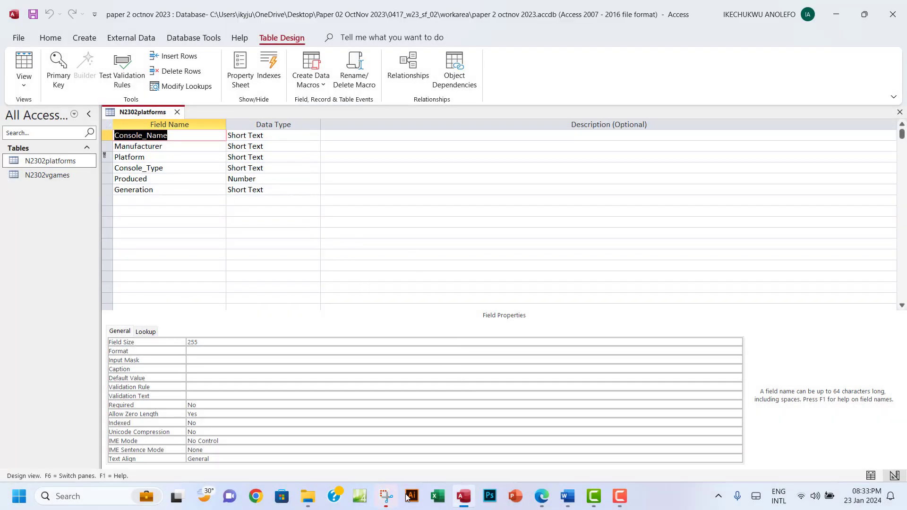
pyautogui.click(390, 497)
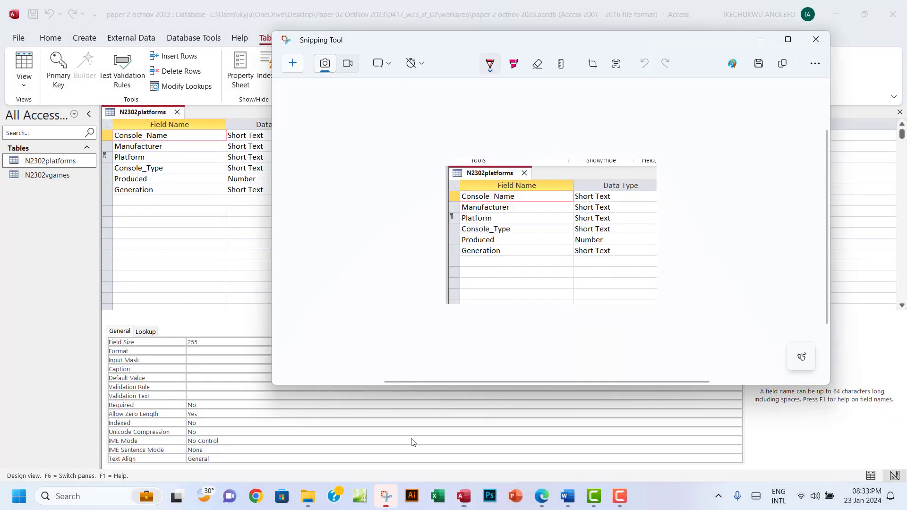
pyautogui.click(779, 68)
# Paste the capture under Step 17 evidence in the Word document with a blank line after
pyautogui.click(539, 497)
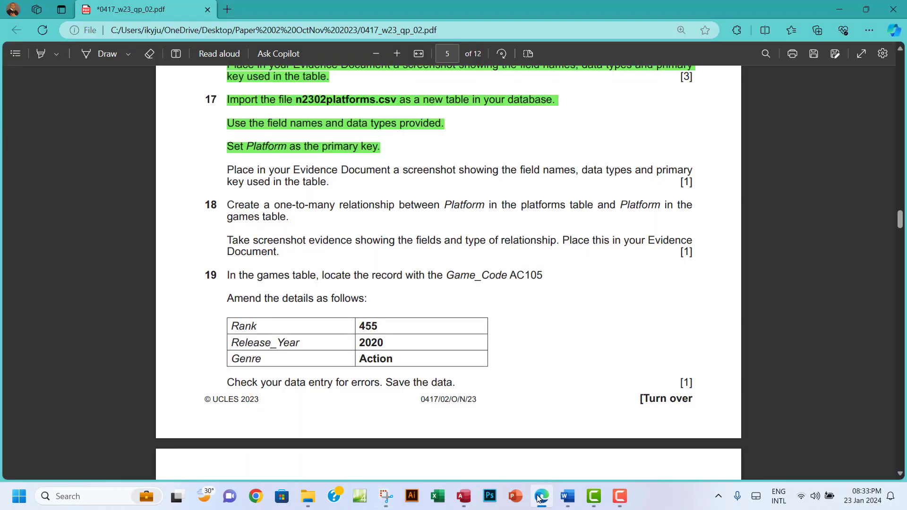
pyautogui.click(567, 497)
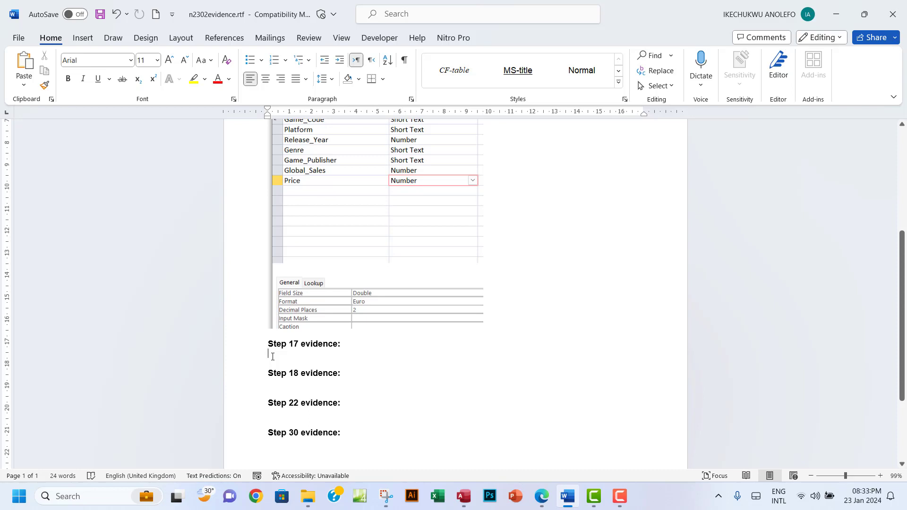
pyautogui.hotkey('ctrl', 'v')
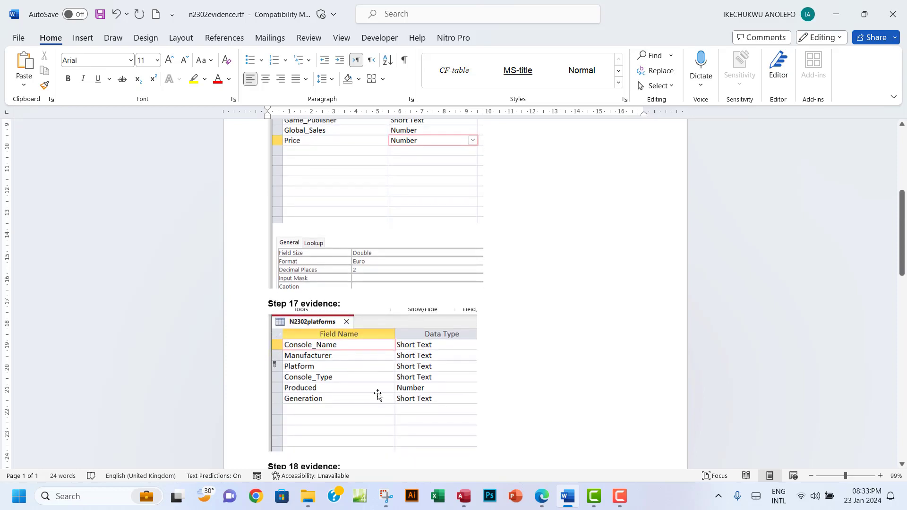
pyautogui.scroll(-3, 376, 394)
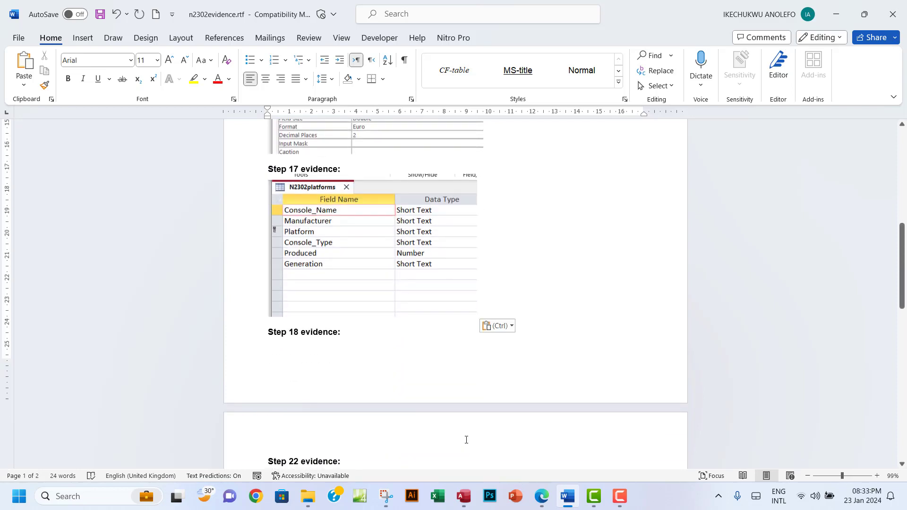
pyautogui.press('Return')
pyautogui.press('Return')
pyautogui.press('Return')
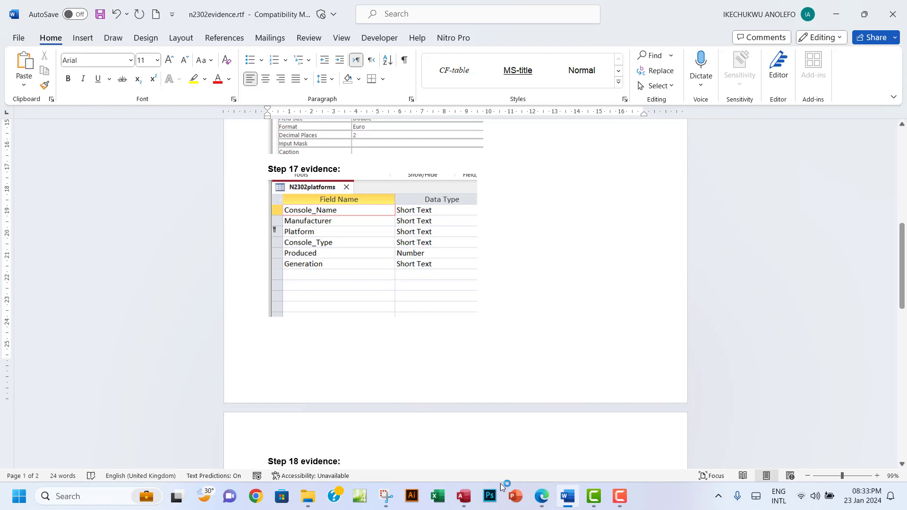
pyautogui.scroll(-3, 497, 441)
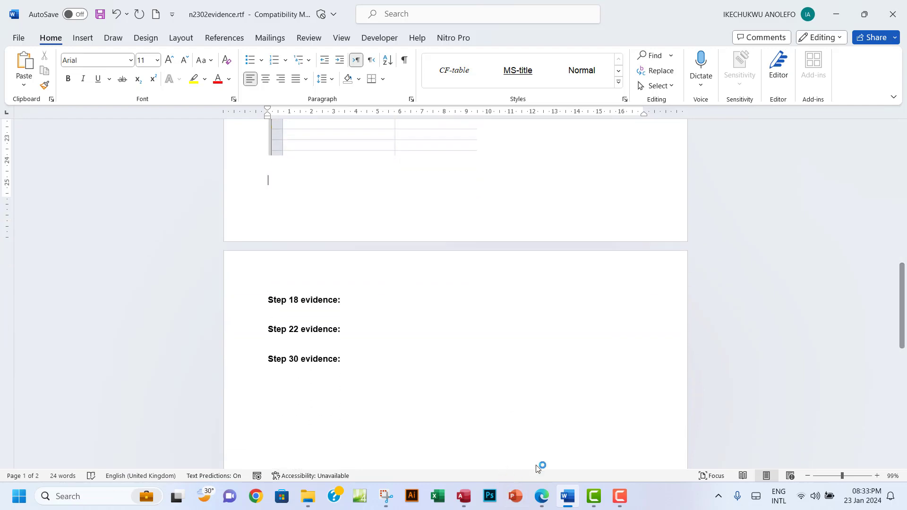
pyautogui.click(542, 496)
# Highlight question 17's screenshot-evidence paragraph green, then return to Access
pyautogui.scroll(-2, 237, 117)
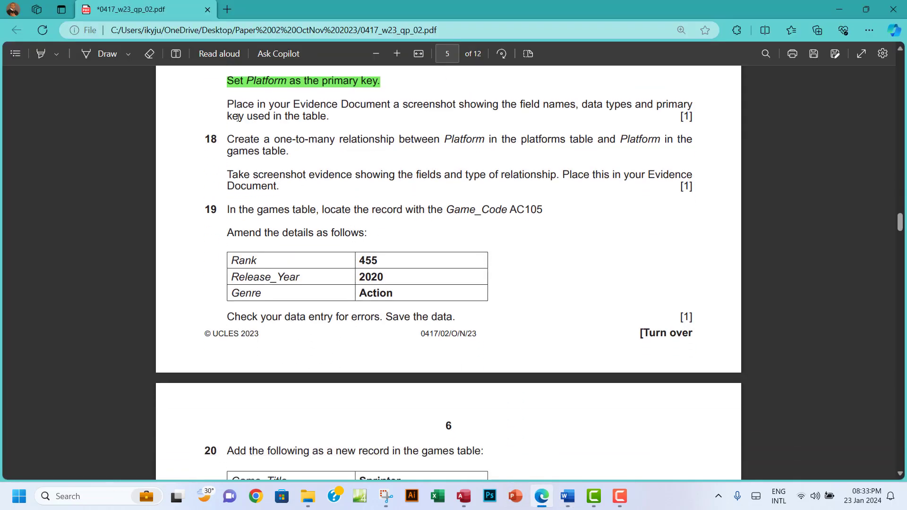
pyautogui.moveTo(227, 104); pyautogui.dragTo(329, 117)
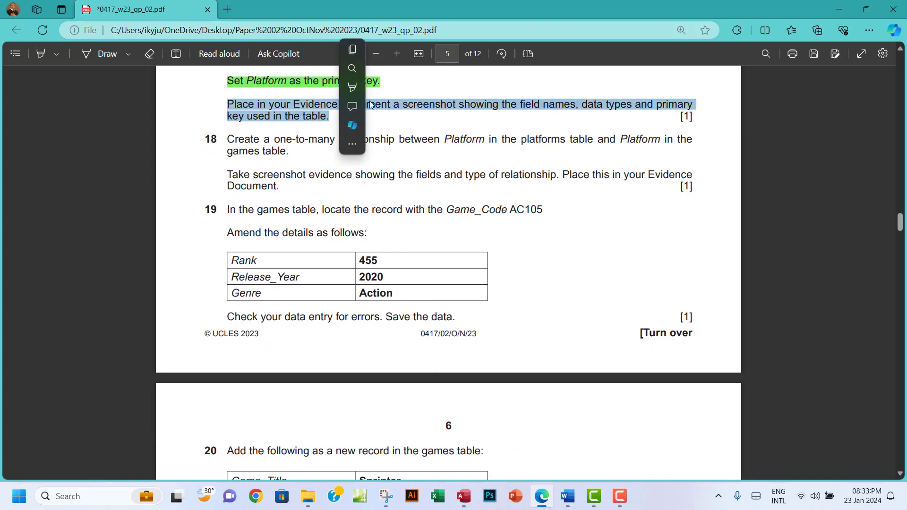
pyautogui.moveTo(374, 87)
pyautogui.click(471, 108)
pyautogui.scroll(-2, 260, 159)
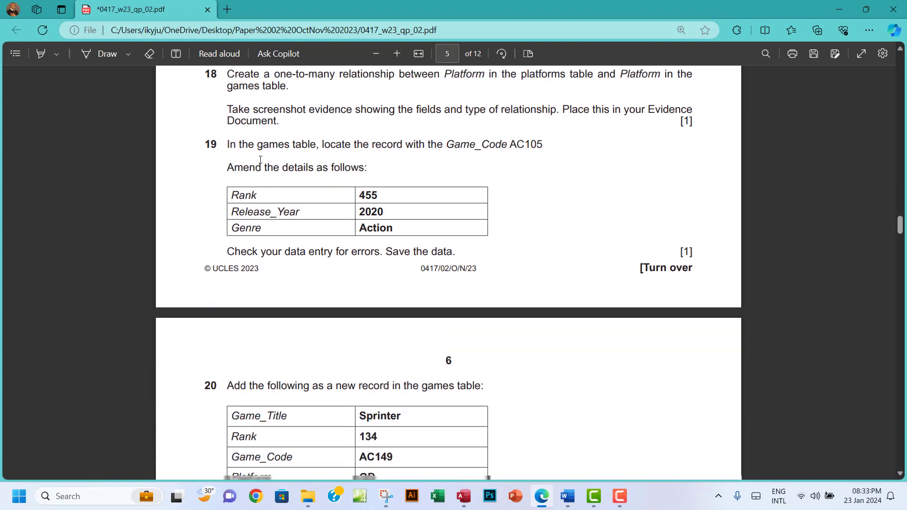
pyautogui.scroll(2, 260, 159)
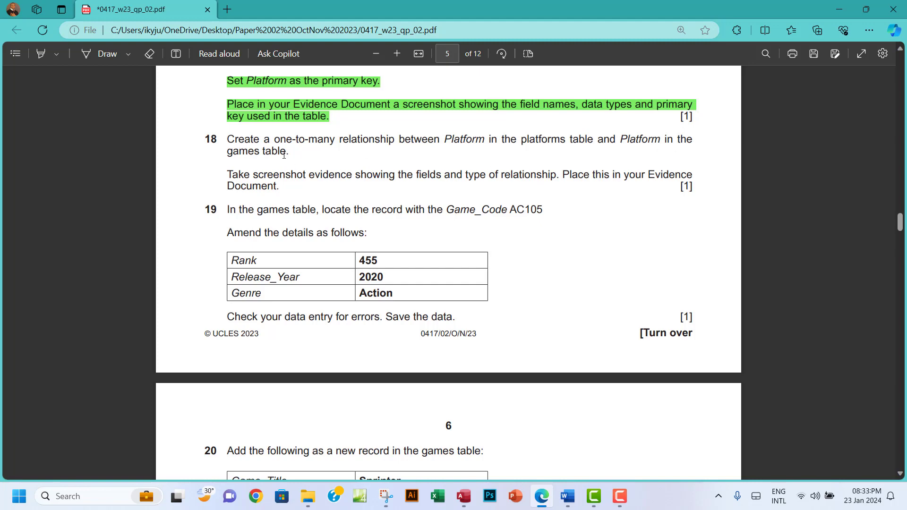
pyautogui.click(463, 496)
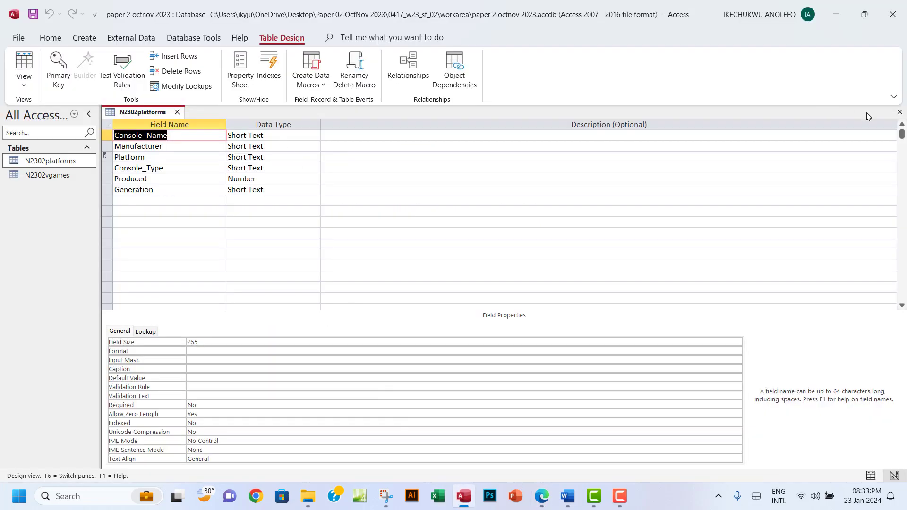
# Close the design and add N2302platforms and N2302vgames to the Relationships window
pyautogui.click(899, 112)
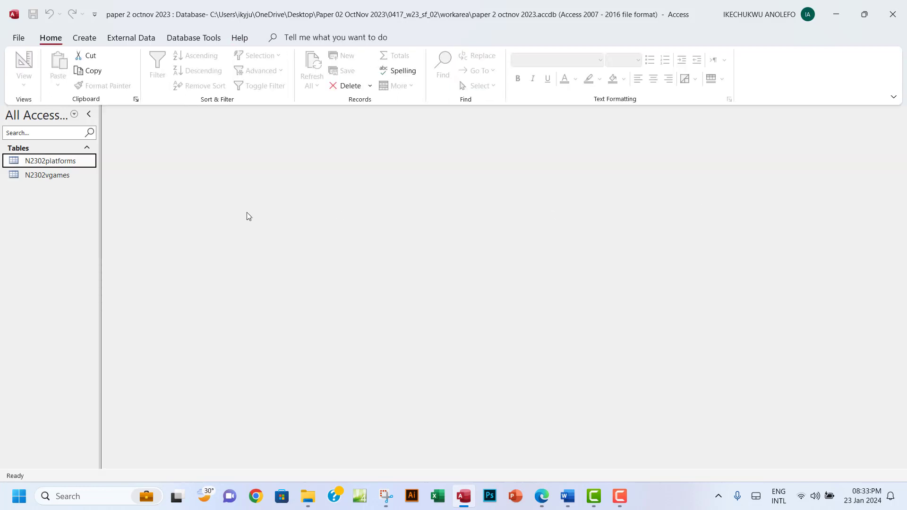
pyautogui.click(191, 41)
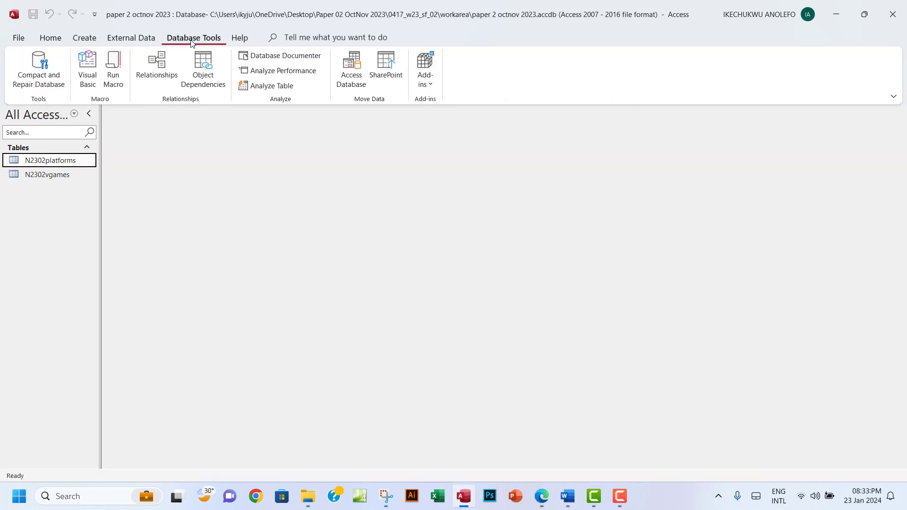
pyautogui.click(157, 65)
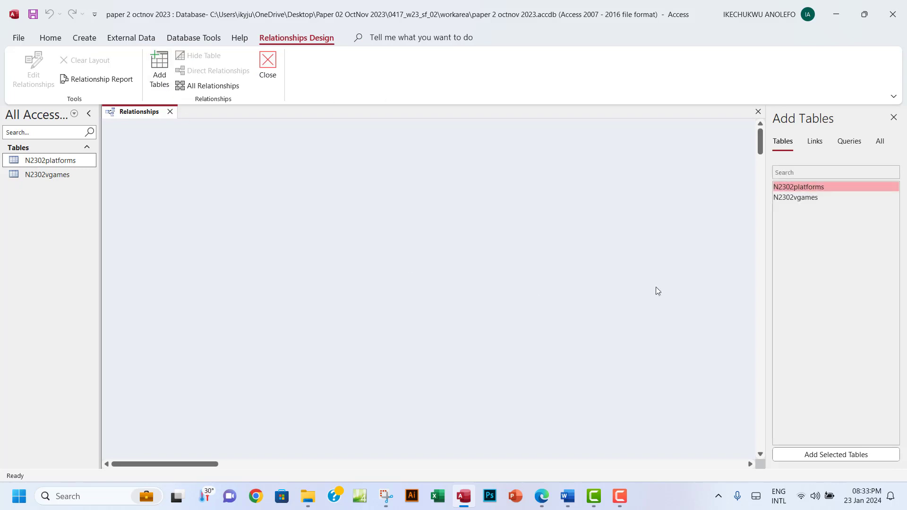
pyautogui.doubleClick(809, 188)
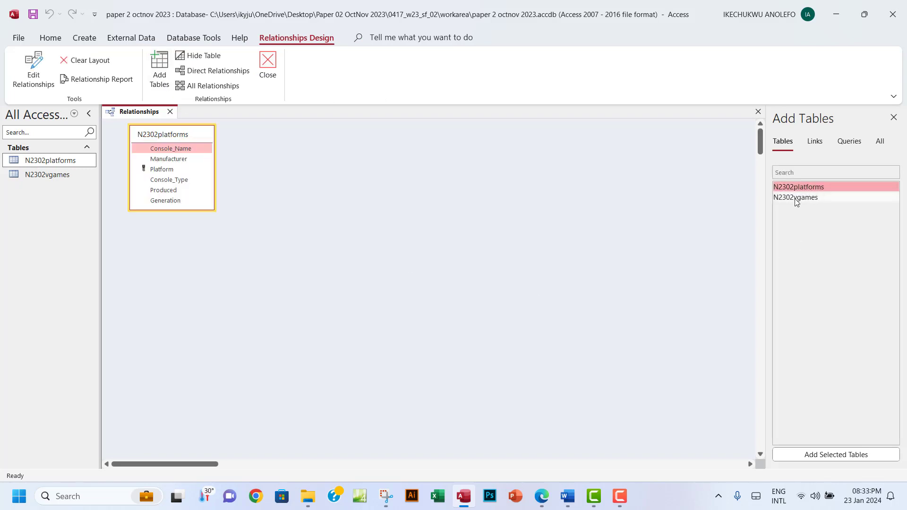
pyautogui.doubleClick(797, 197)
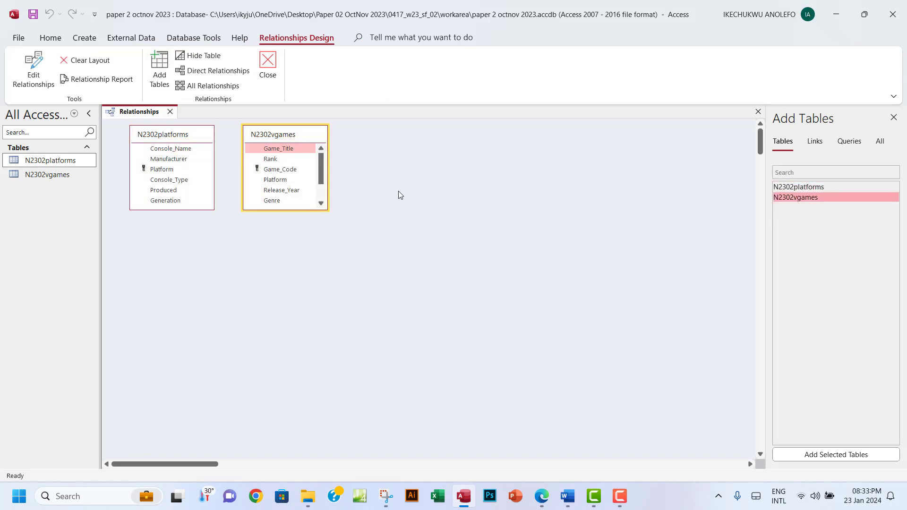
# Enlarge both table boxes, drag Platform onto N2302vgames' Platform, and check question 18
pyautogui.moveTo(319, 141); pyautogui.dragTo(390, 149)
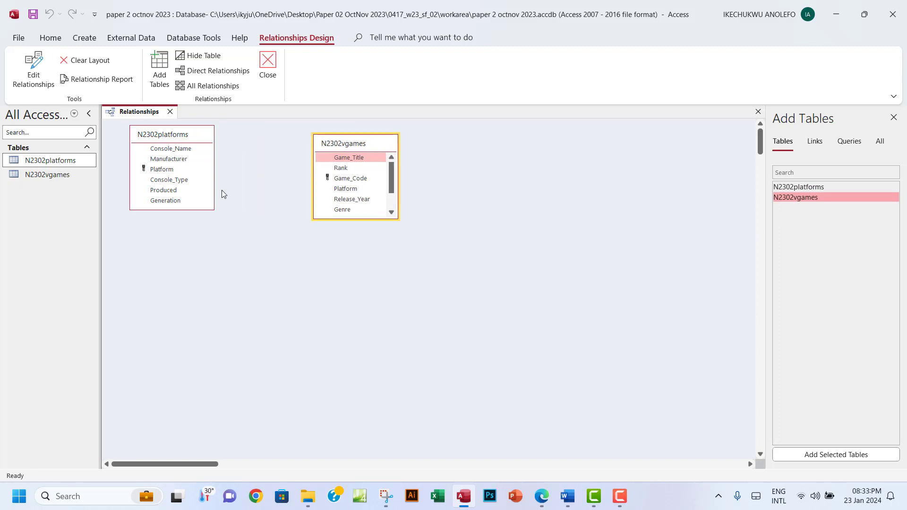
pyautogui.moveTo(213, 209); pyautogui.dragTo(219, 232)
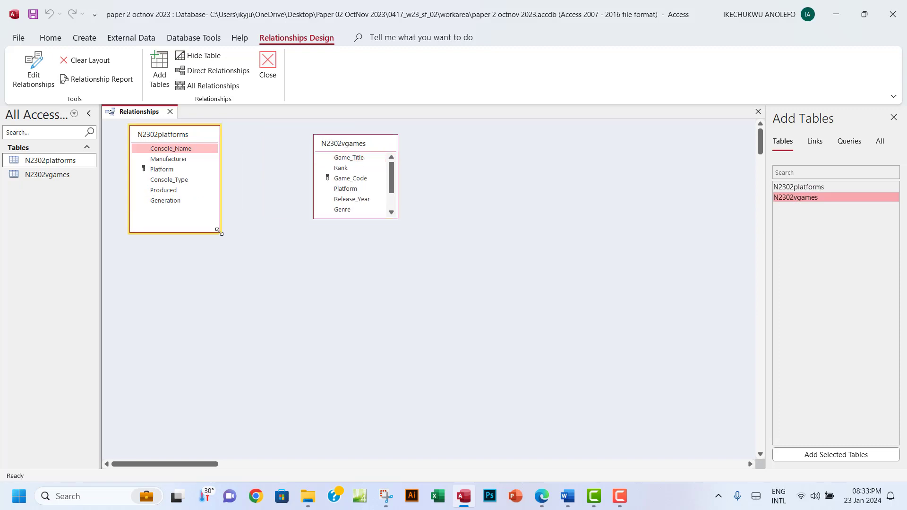
pyautogui.moveTo(396, 217); pyautogui.dragTo(409, 259)
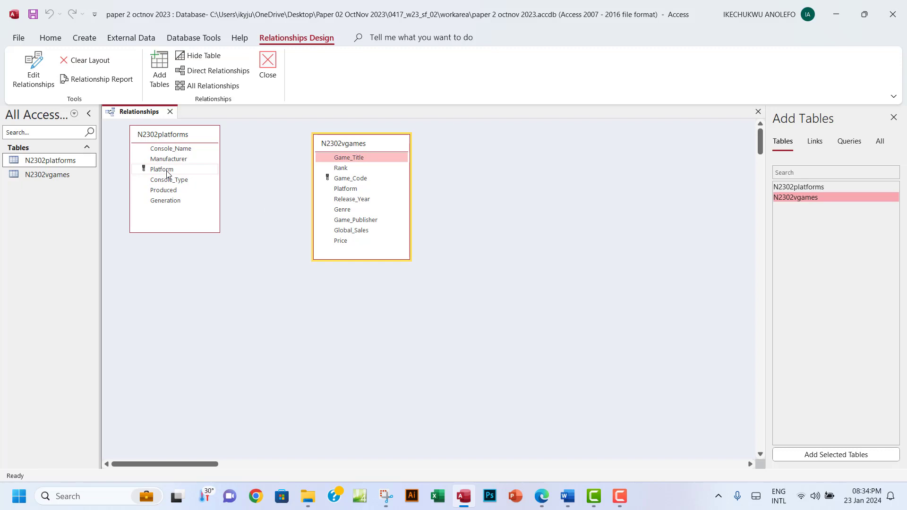
pyautogui.moveTo(166, 173); pyautogui.dragTo(351, 190)
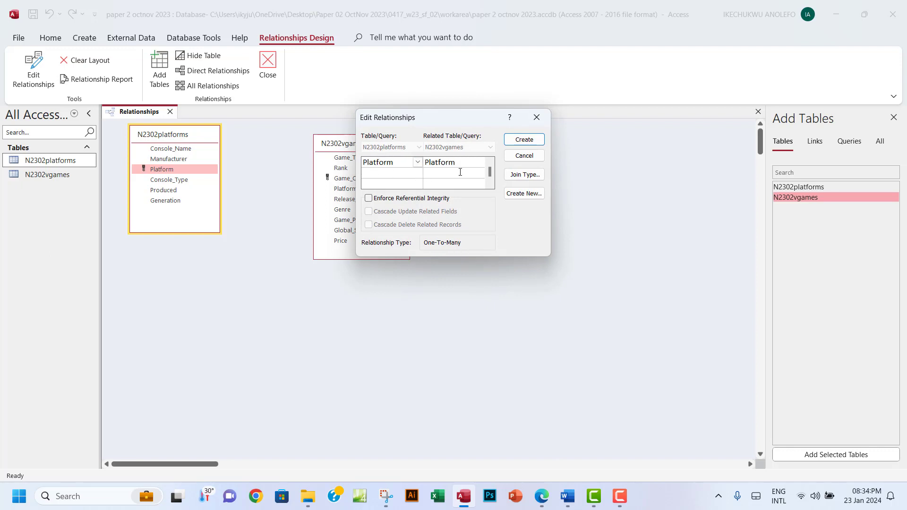
pyautogui.click(542, 495)
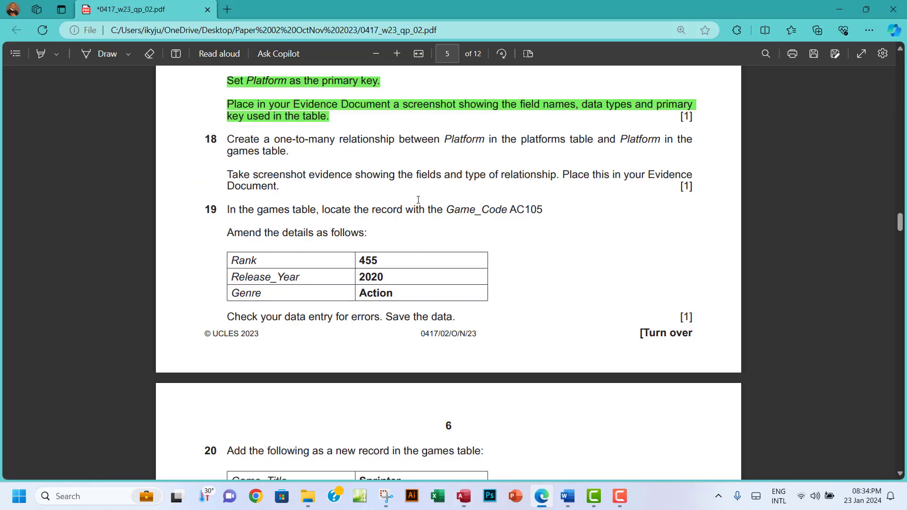
pyautogui.moveTo(444, 139); pyautogui.dragTo(486, 139)
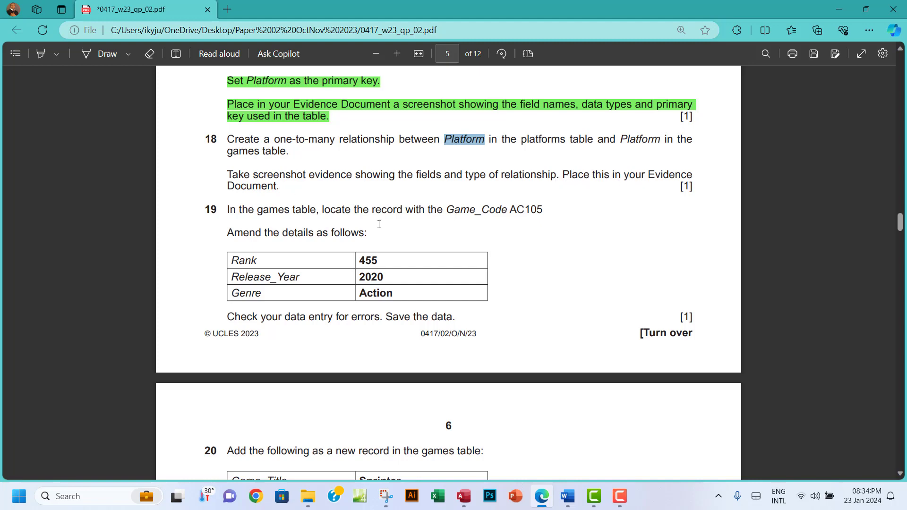
# Create the Platform relationship with Enforce Referential Integrity ticked
pyautogui.click(463, 496)
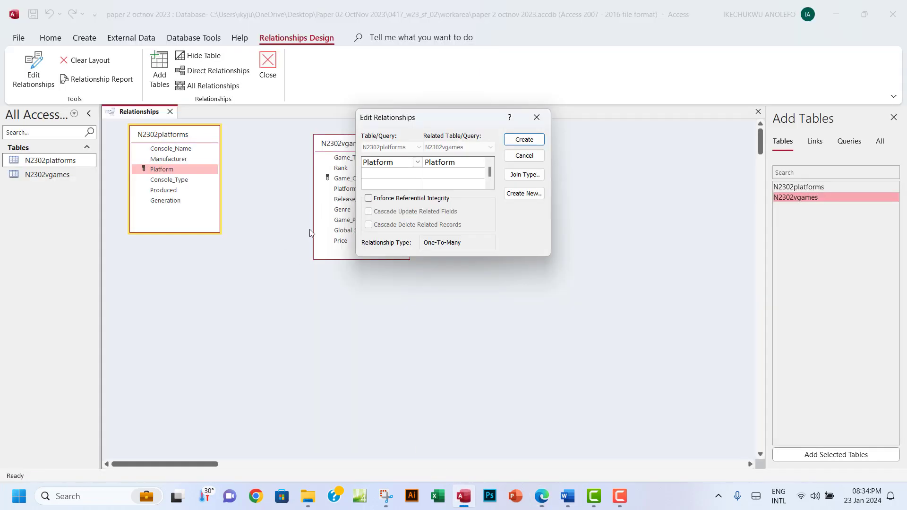
pyautogui.click(369, 199)
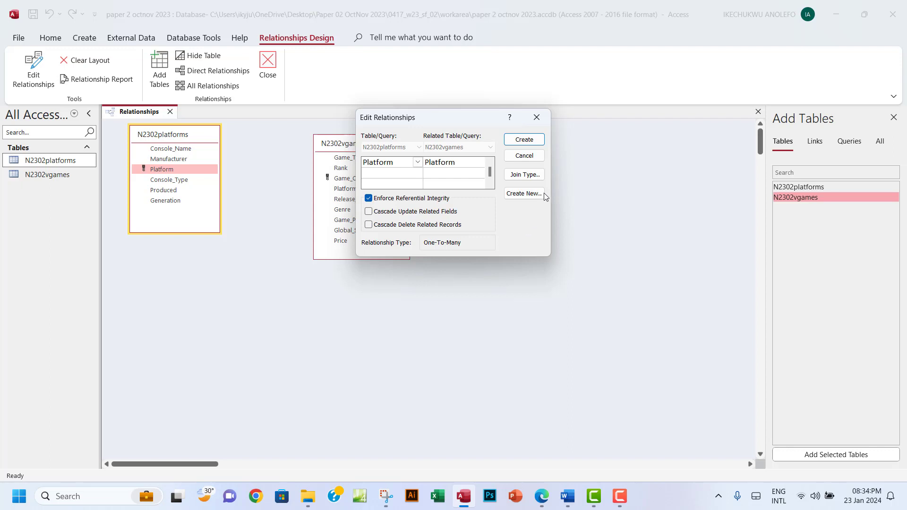
pyautogui.click(519, 140)
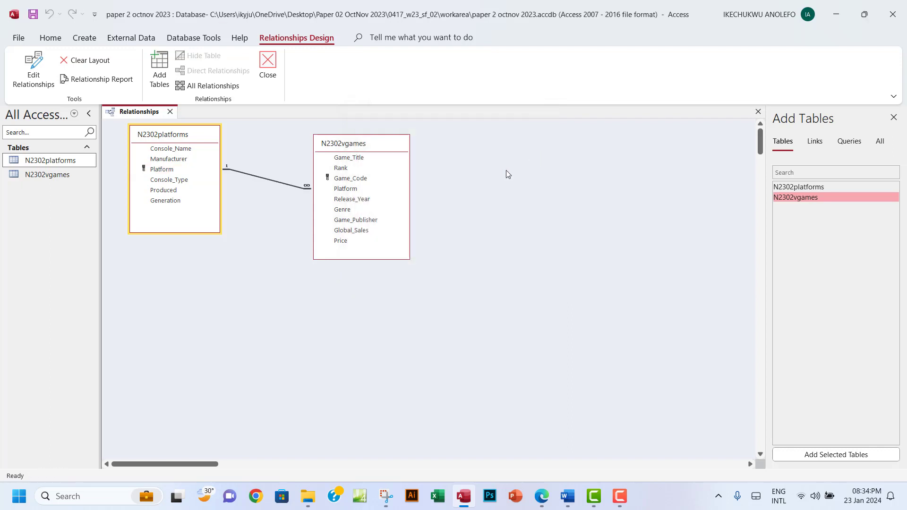
# Drag N2302vgames closer to N2302platforms and open the Platform relationship's settings
pyautogui.moveTo(368, 144); pyautogui.dragTo(378, 177)
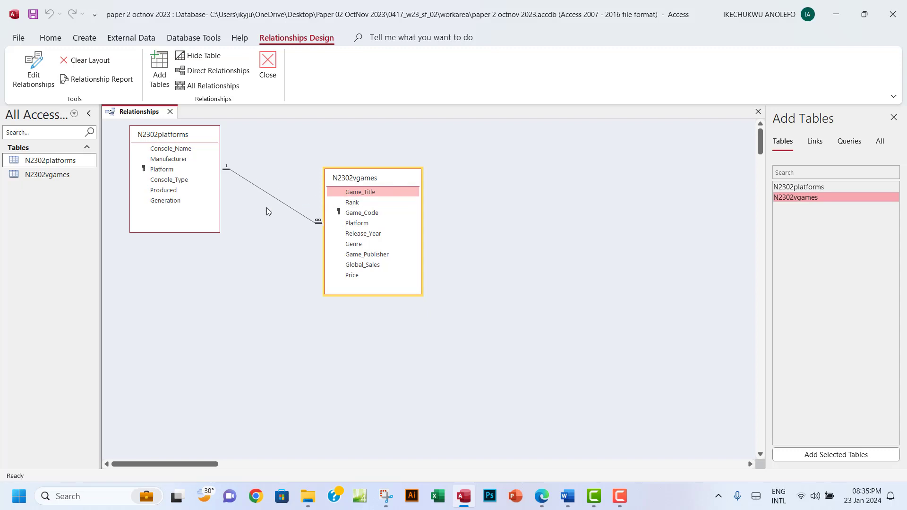
pyautogui.moveTo(393, 180); pyautogui.dragTo(353, 163)
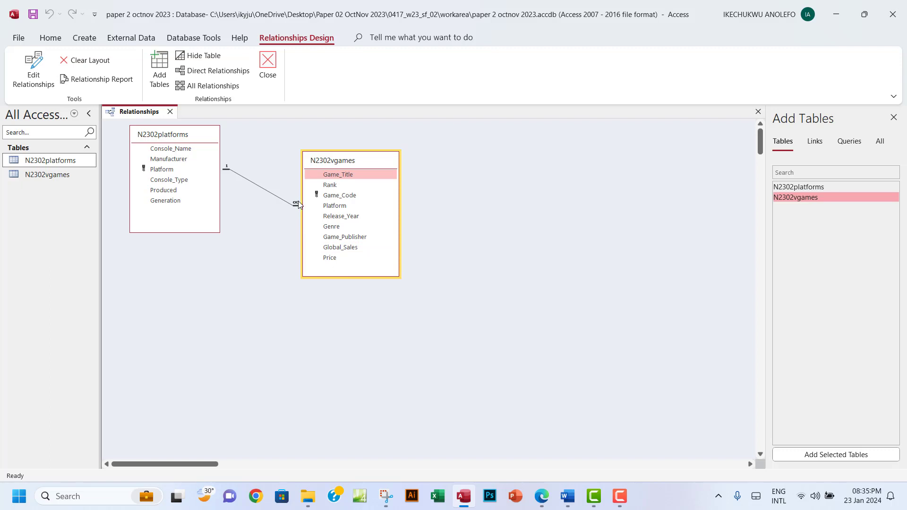
pyautogui.doubleClick(263, 192)
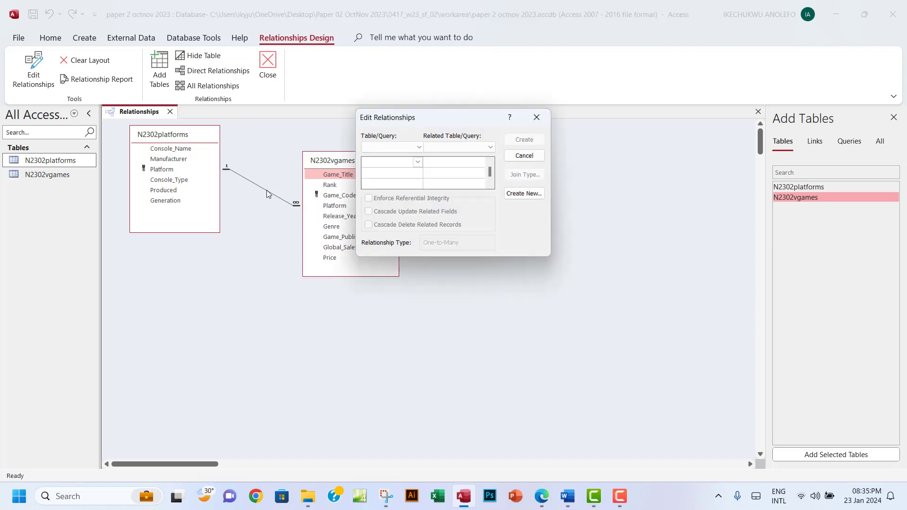
pyautogui.click(537, 118)
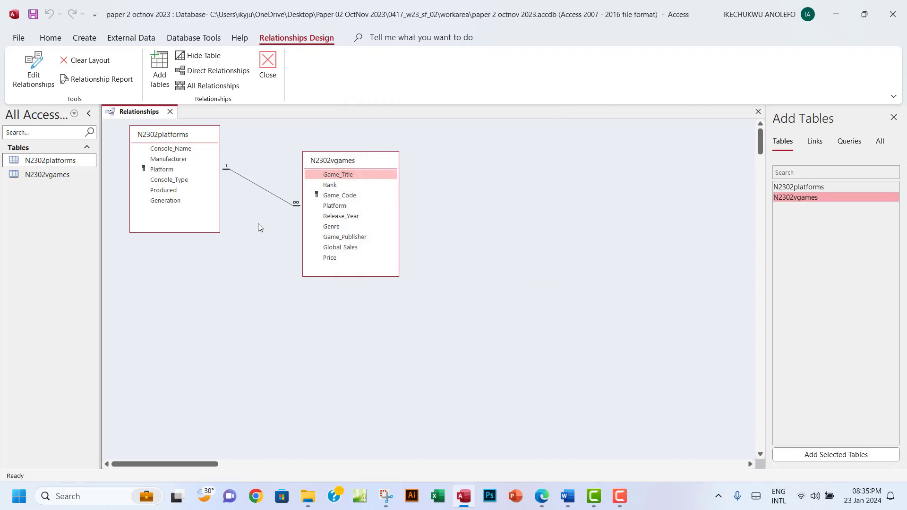
pyautogui.click(261, 188)
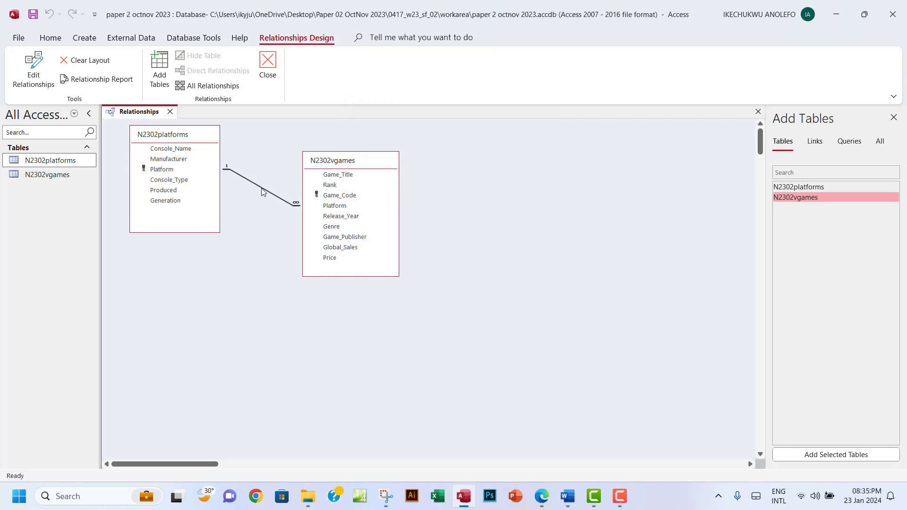
pyautogui.doubleClick(264, 189)
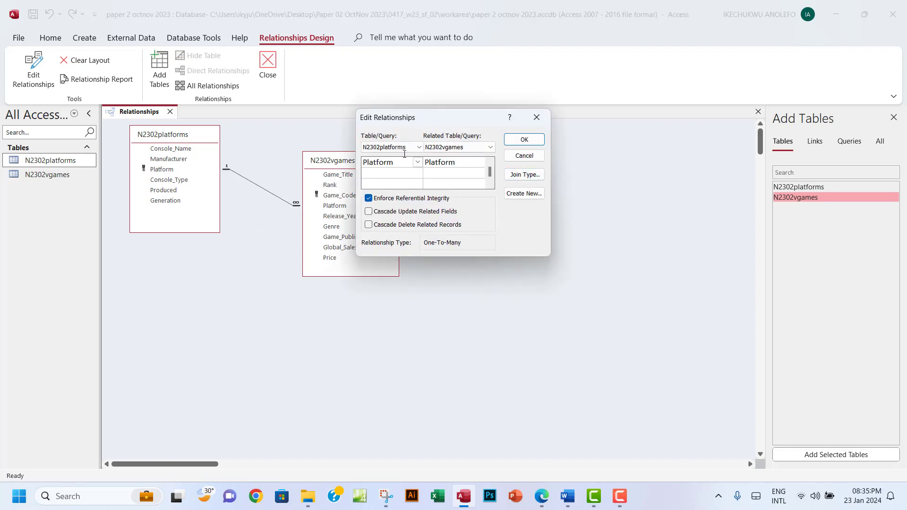
# Shift N2302platforms right and place the Edit Relationships dialog beside the tables, then launch Snipping Tool
pyautogui.moveTo(456, 121); pyautogui.dragTo(503, 148)
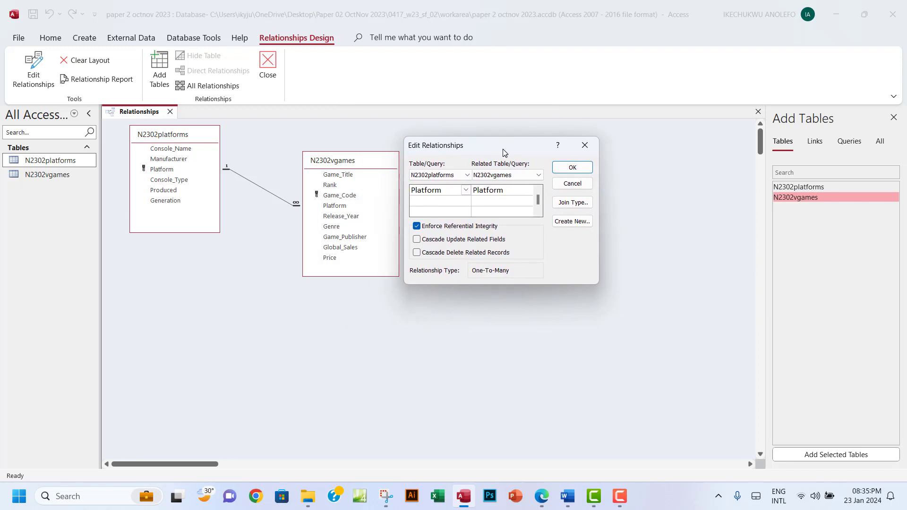
pyautogui.click(190, 134)
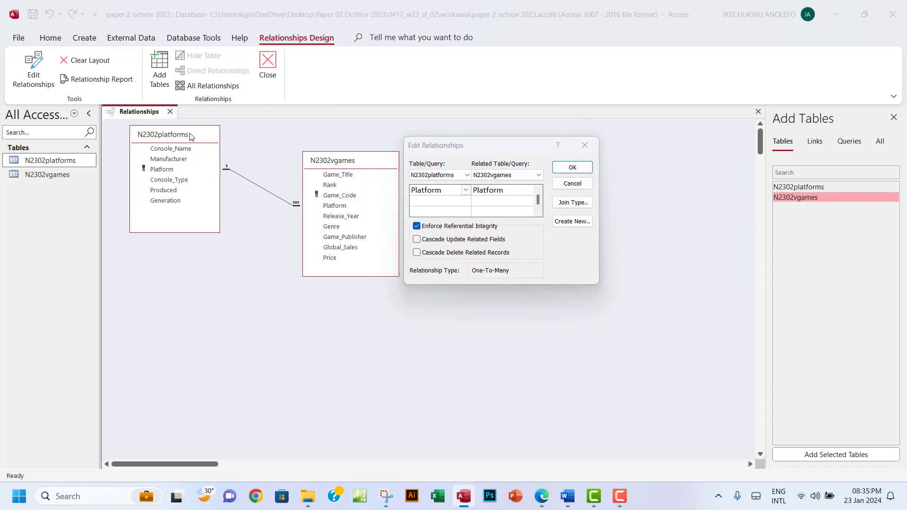
pyautogui.click(597, 145)
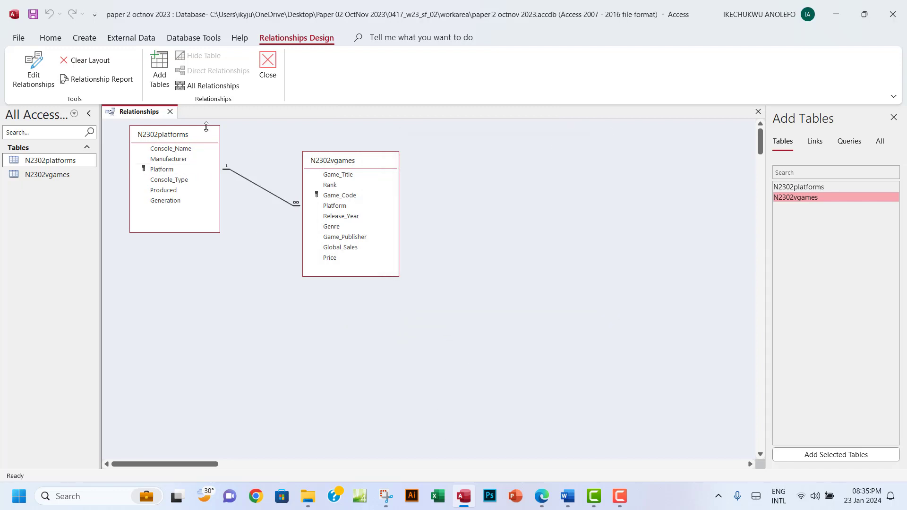
pyautogui.moveTo(202, 137); pyautogui.dragTo(261, 146)
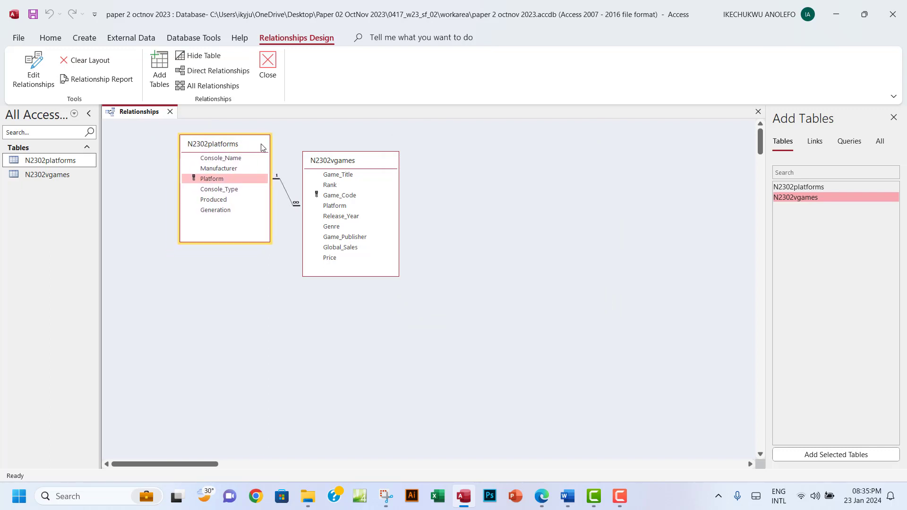
pyautogui.doubleClick(285, 185)
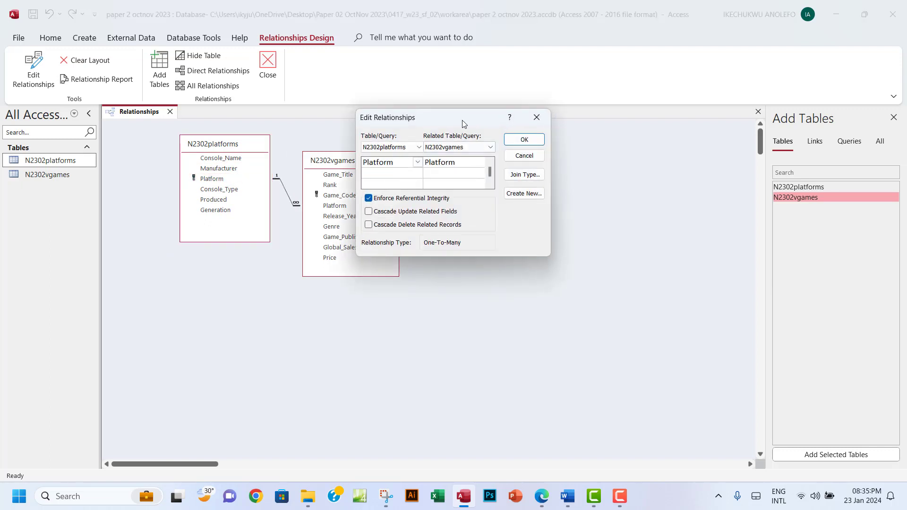
pyautogui.moveTo(462, 120); pyautogui.dragTo(509, 156)
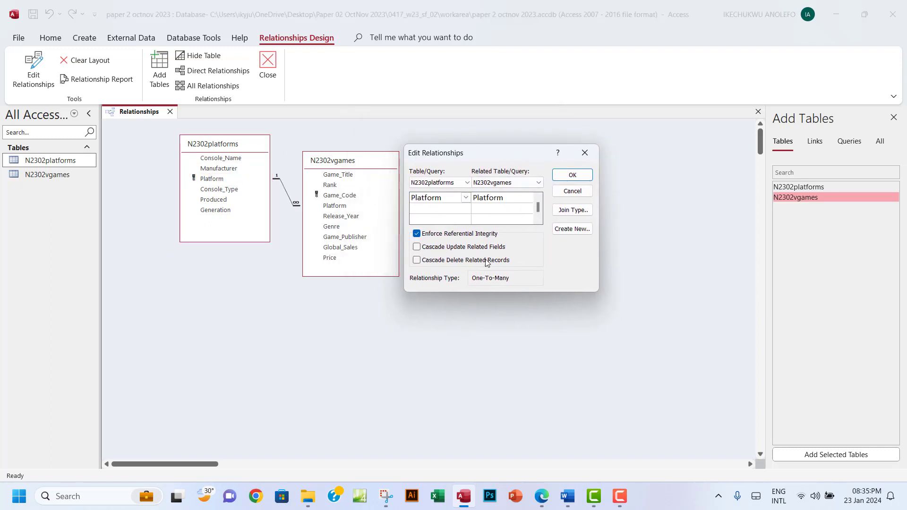
pyautogui.click(386, 497)
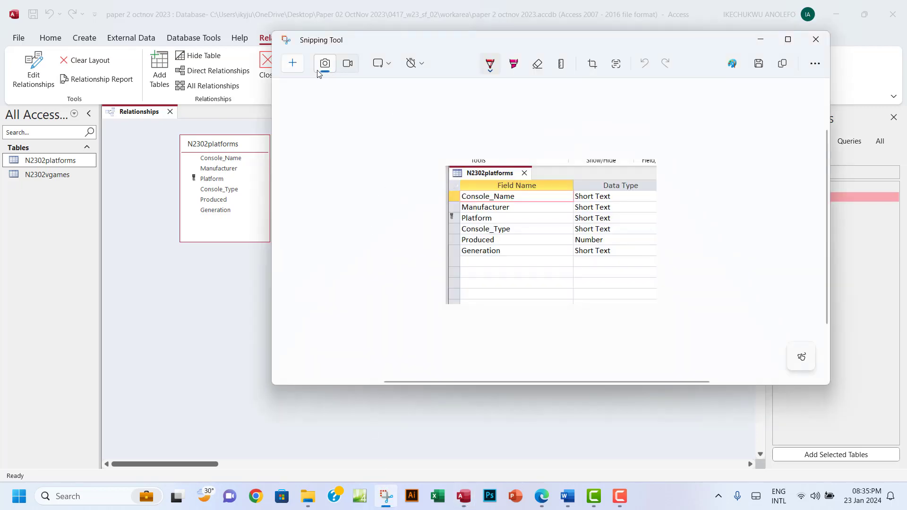
# Snip the two tables and the relationship settings, then copy the capture
pyautogui.click(291, 64)
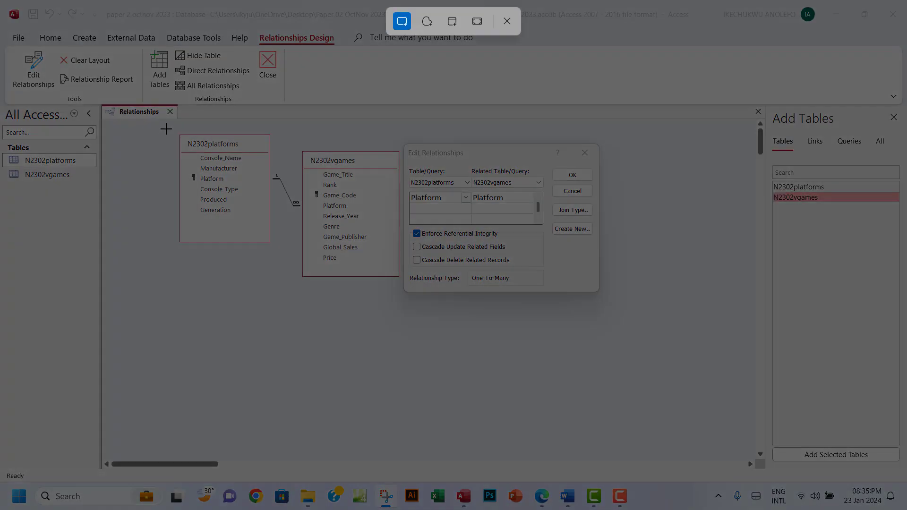
pyautogui.moveTo(165, 126); pyautogui.dragTo(608, 299)
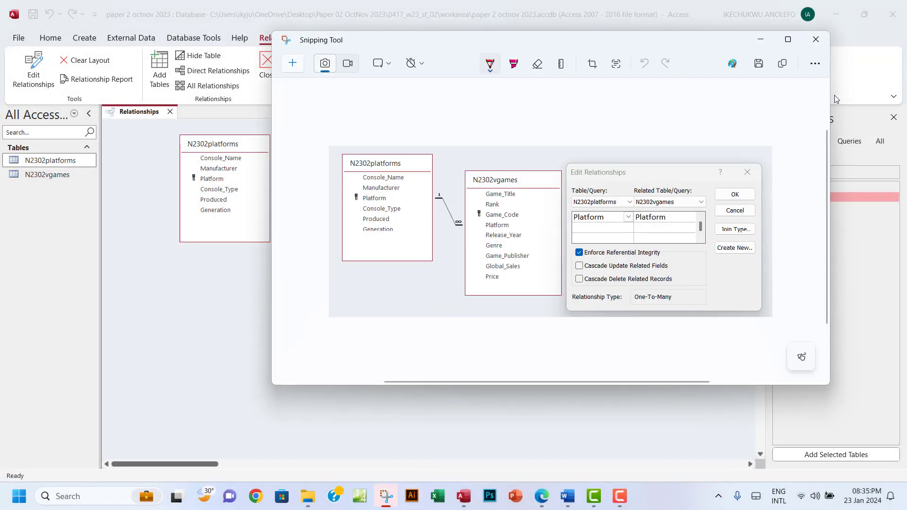
pyautogui.click(782, 63)
# Paste the screenshot below 'Step 18 evidence:' in Word, then select question 18 in the PDF
pyautogui.click(542, 495)
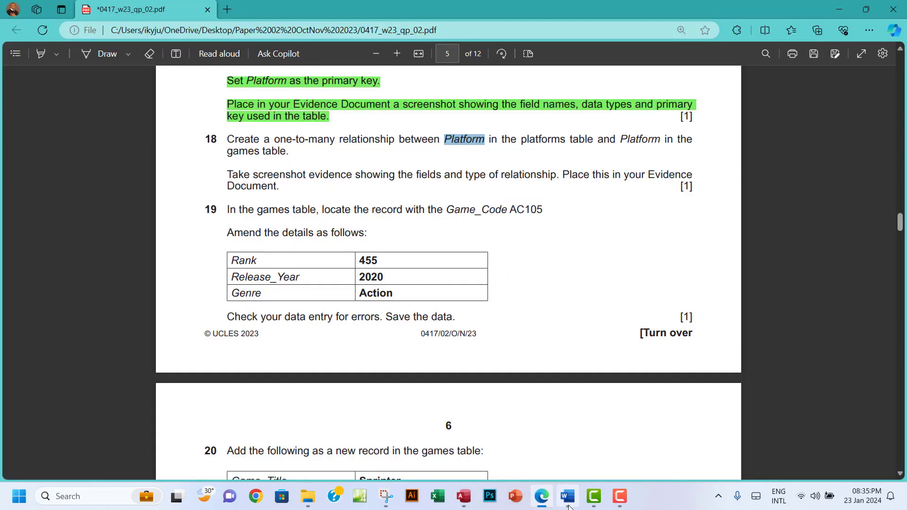
pyautogui.click(567, 496)
pyautogui.click(281, 310)
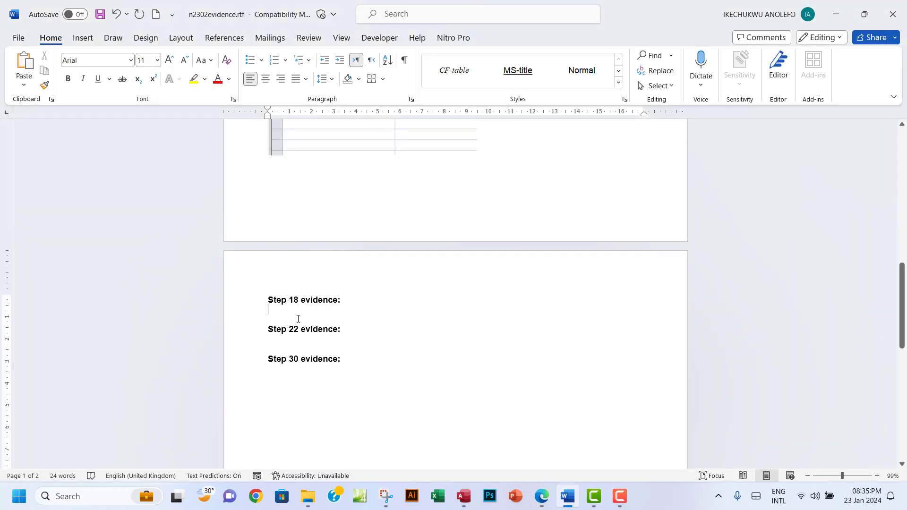
pyautogui.hotkey('ctrl', 'v')
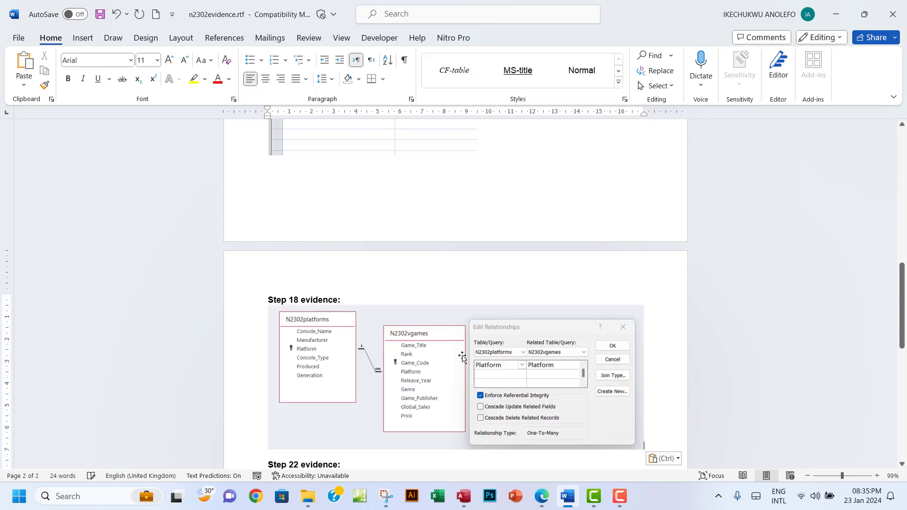
pyautogui.scroll(-5, 574, 392)
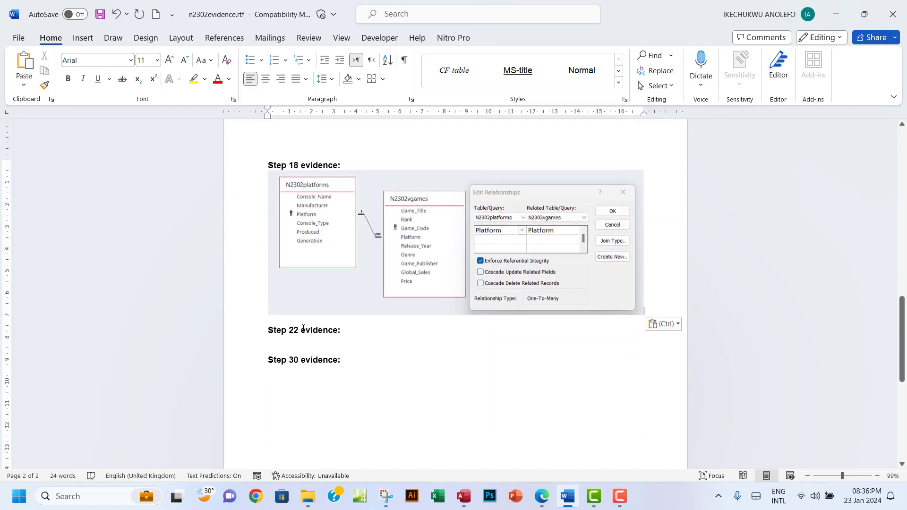
pyautogui.click(542, 491)
pyautogui.moveTo(227, 141); pyautogui.dragTo(276, 186)
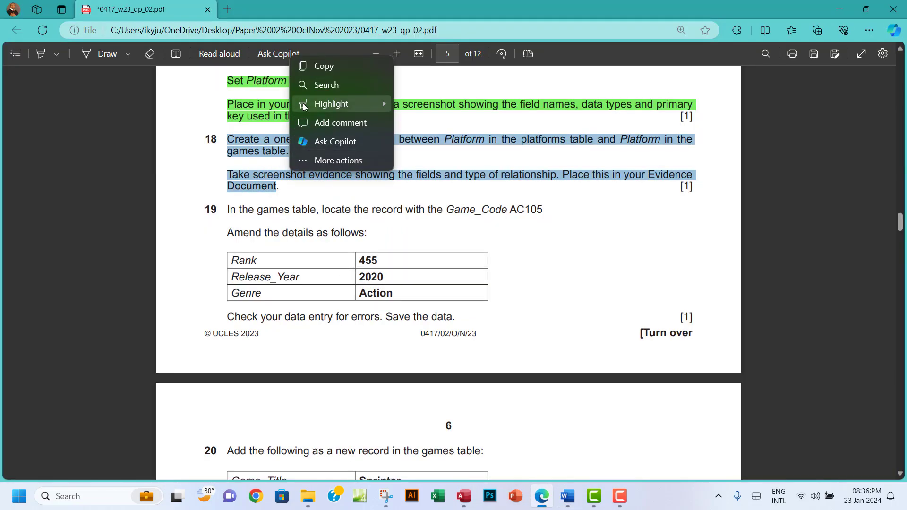
# Highlight question 18 green in the exam PDF
pyautogui.moveTo(302, 103)
pyautogui.click(425, 120)
pyautogui.scroll(-3, 400, 205)
pyautogui.scroll(1, 400, 205)
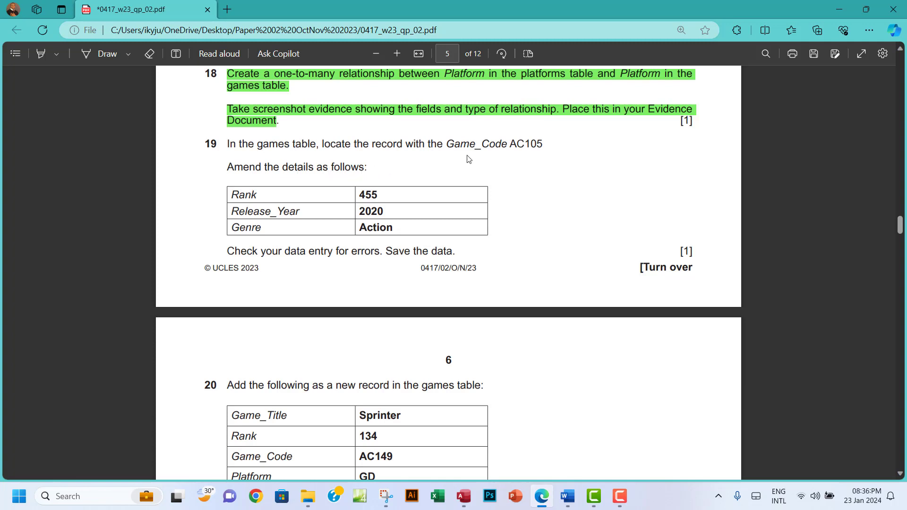
# Close Edit Relationships, Add Tables and the Relationships tab, saving the layout
pyautogui.click(462, 496)
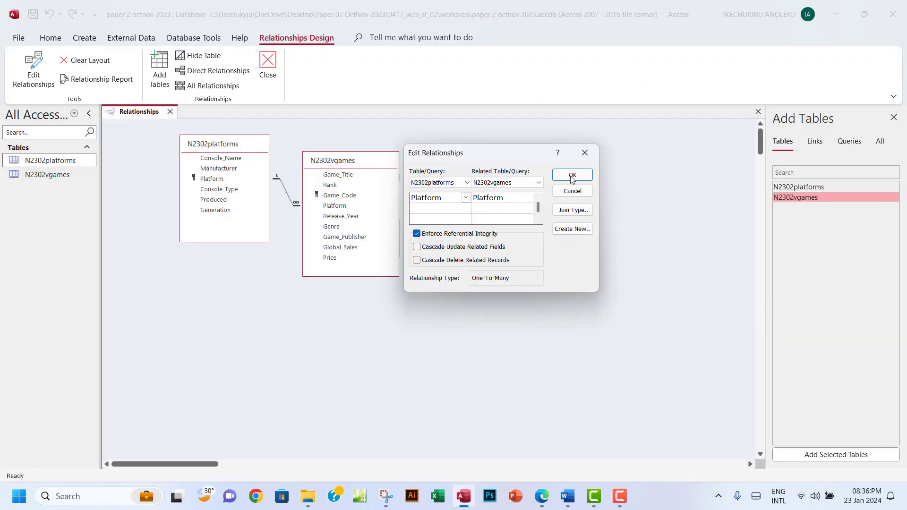
pyautogui.click(585, 153)
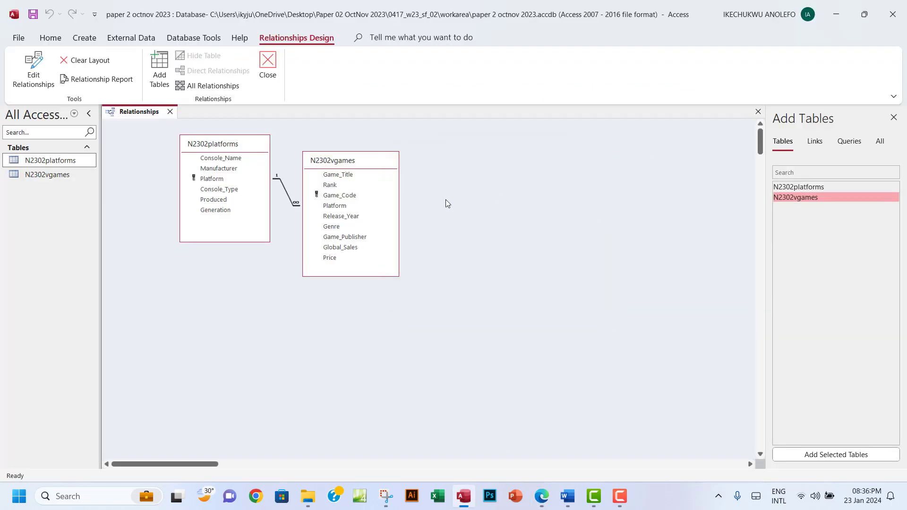
pyautogui.click(893, 117)
pyautogui.click(899, 112)
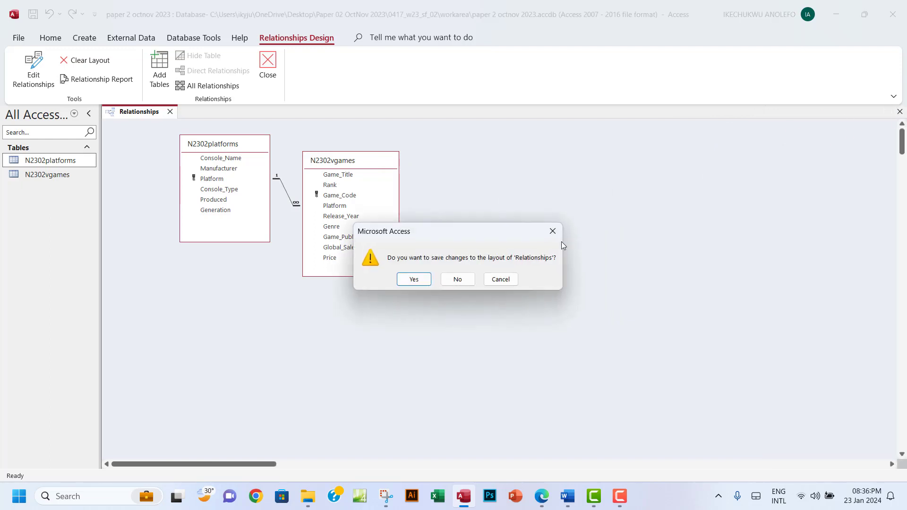
pyautogui.click(413, 279)
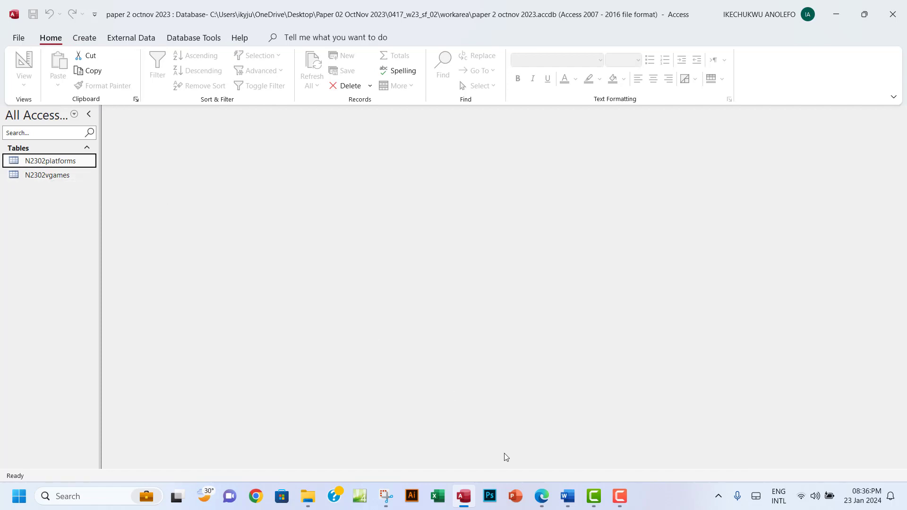
pyautogui.click(543, 497)
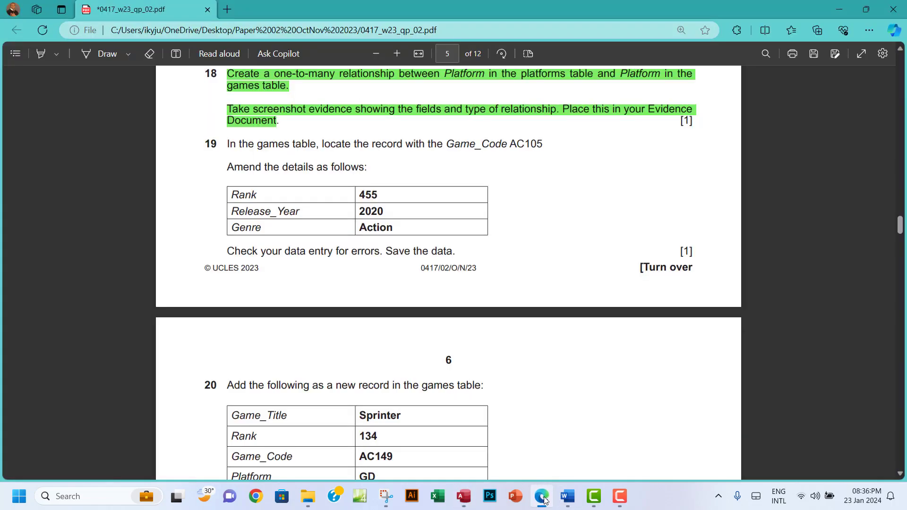
pyautogui.click(543, 497)
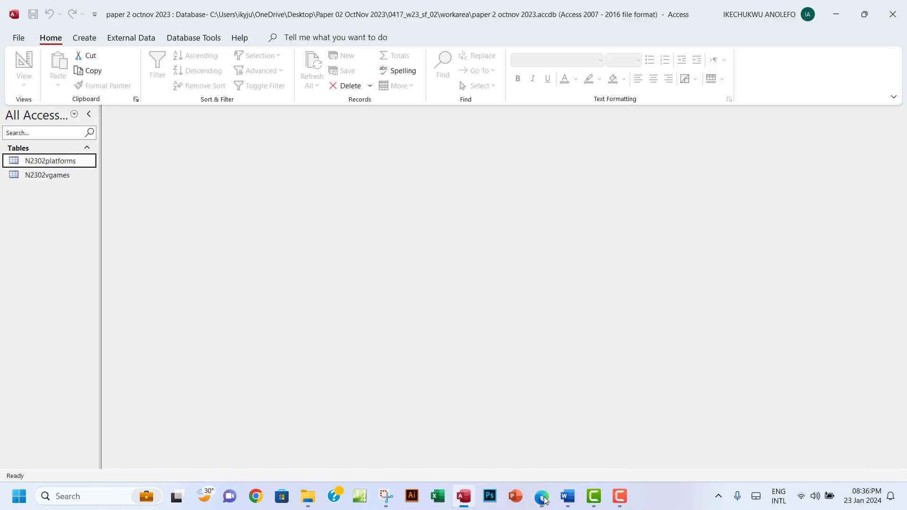
# Open N2302vgames and search its records for Game_Code AC105
pyautogui.doubleClick(42, 175)
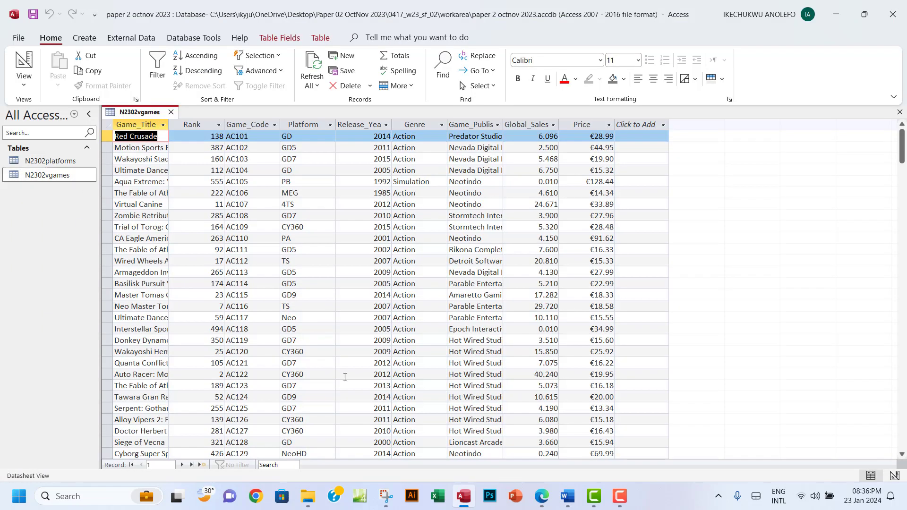
pyautogui.click(290, 465)
pyautogui.press('capslock')
pyautogui.write('AC')
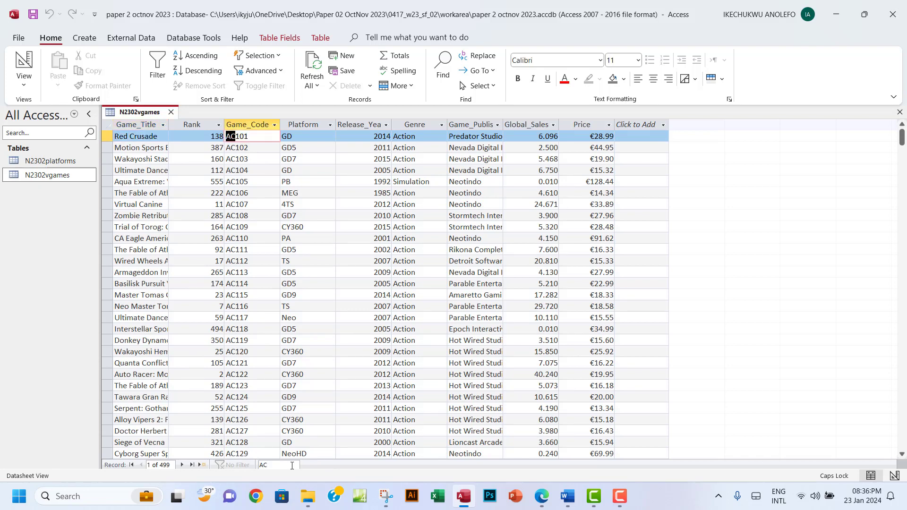
pyautogui.write('105')
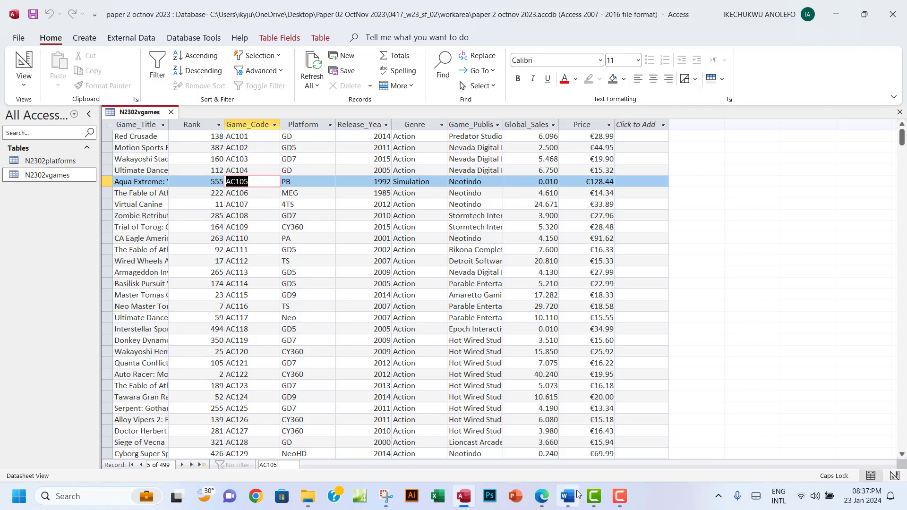
# Change record AC105's Rank from 555 to 455
pyautogui.click(543, 502)
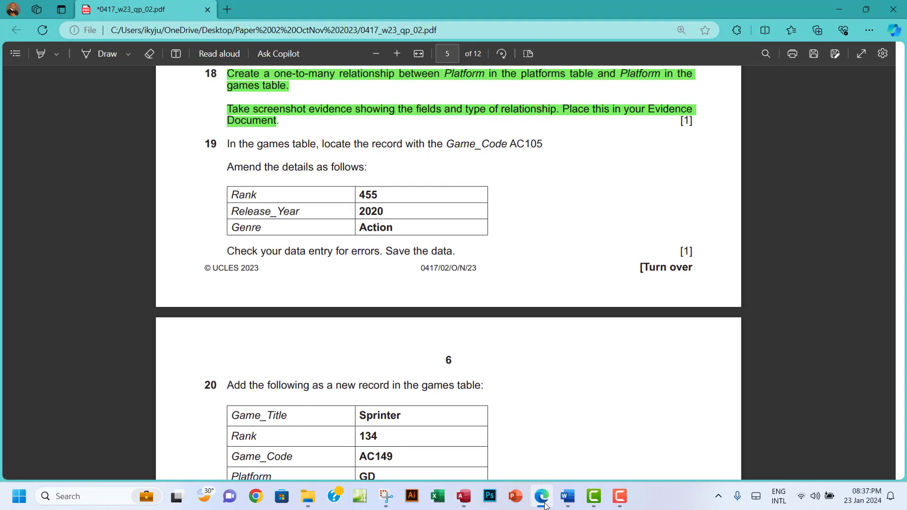
pyautogui.click(545, 504)
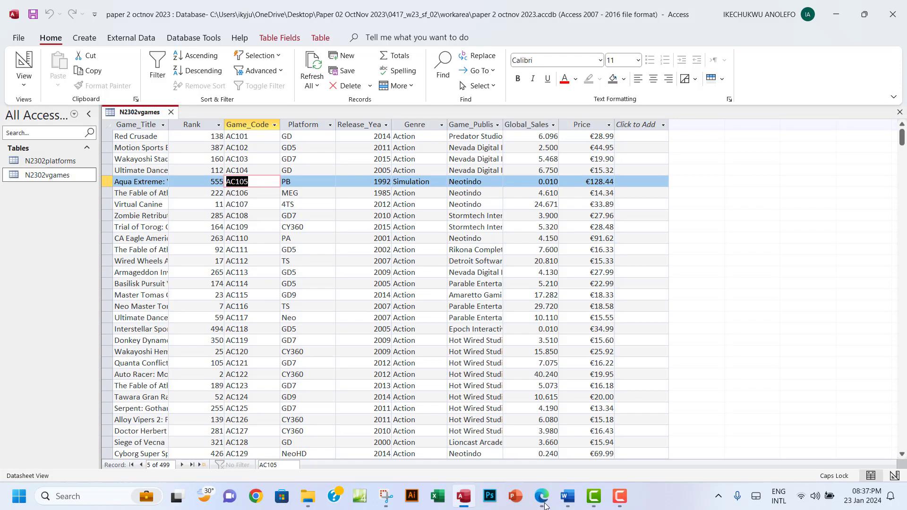
pyautogui.click(199, 125)
pyautogui.click(202, 180)
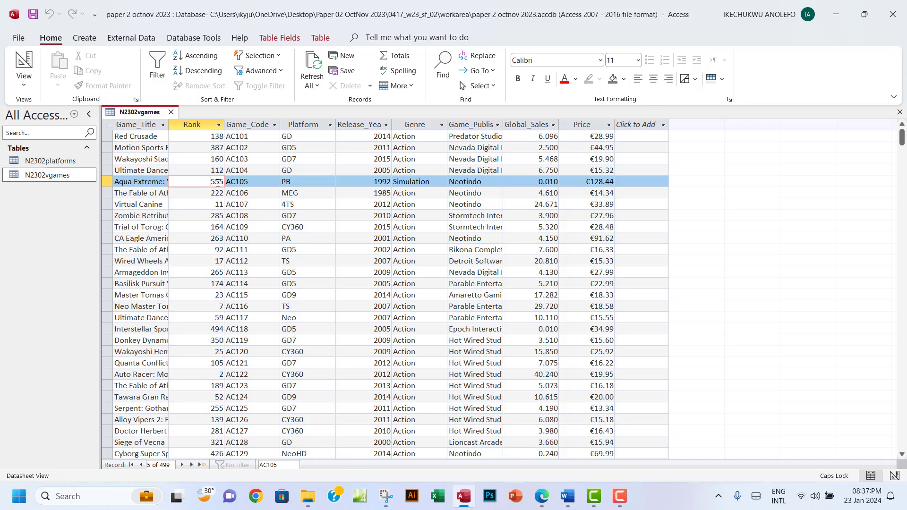
pyautogui.moveTo(217, 182); pyautogui.dragTo(208, 182)
pyautogui.write('4')
# Change AC105's Release_Year from 1992 to 2020
pyautogui.click(546, 502)
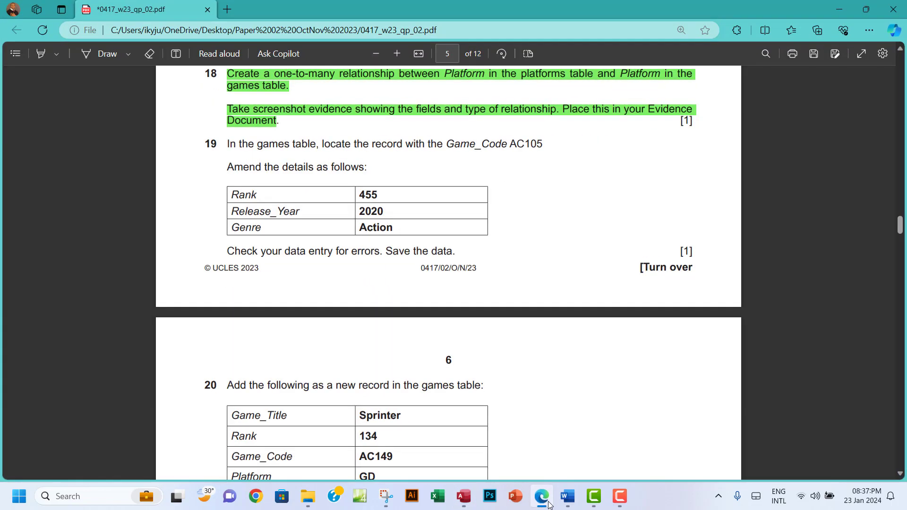
pyautogui.click(546, 503)
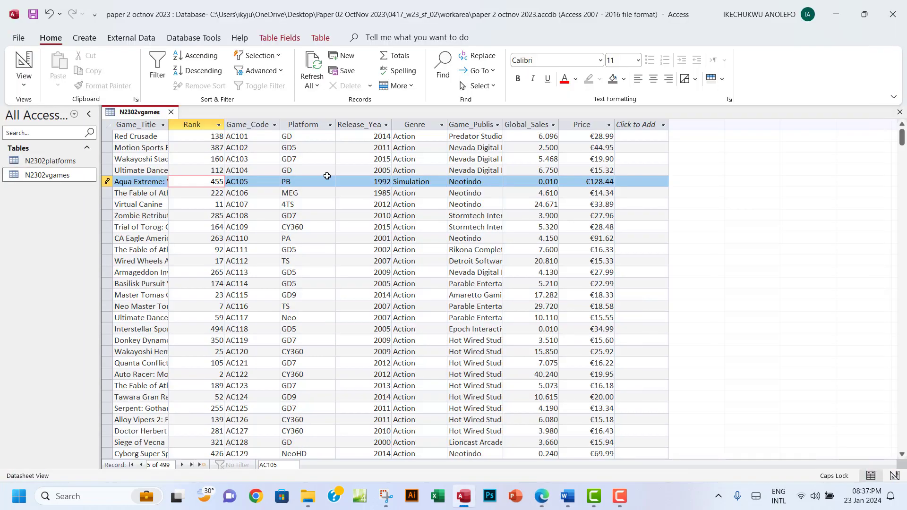
pyautogui.click(388, 181)
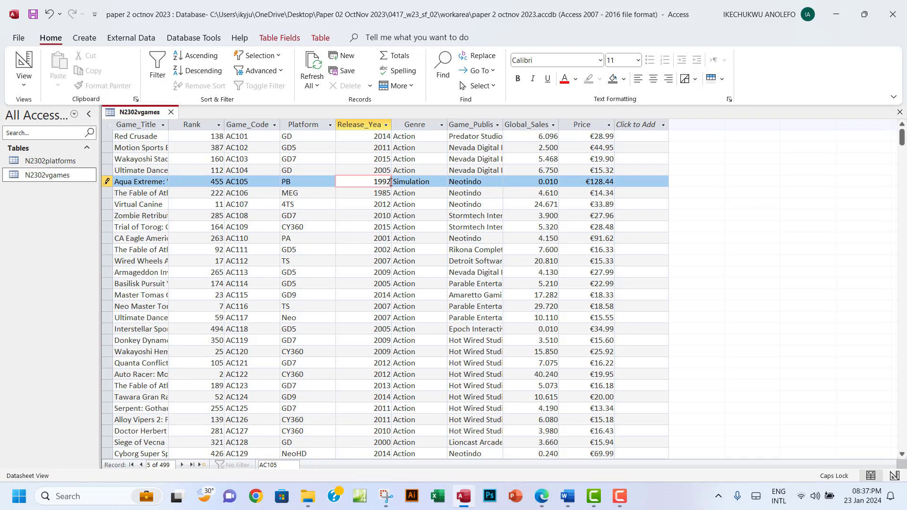
pyautogui.moveTo(390, 183); pyautogui.dragTo(372, 182)
pyautogui.write('2020')
# Replace AC105's Genre 'Simulation' with 'Action' and commit the record
pyautogui.click(543, 501)
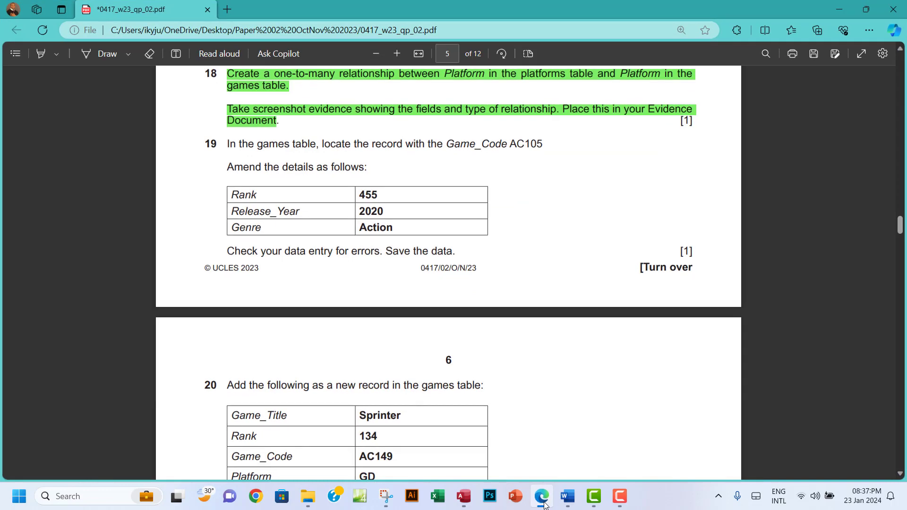
pyautogui.click(543, 503)
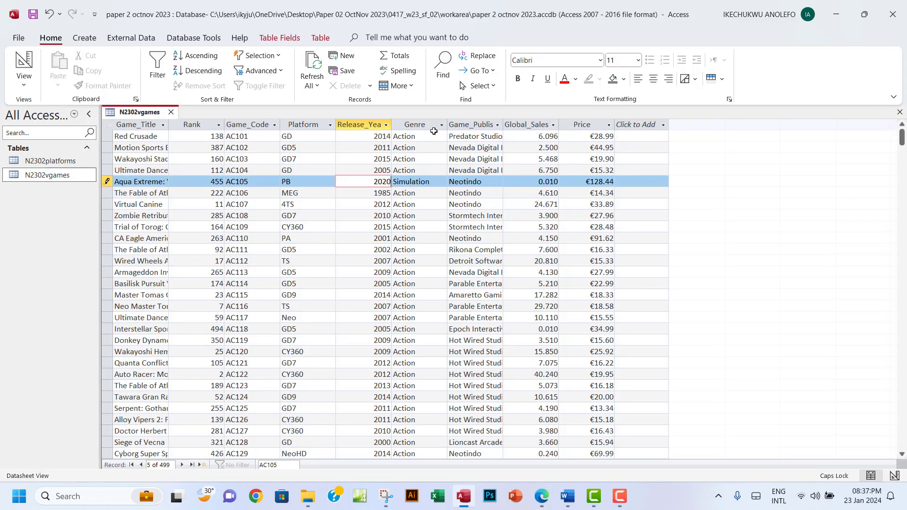
pyautogui.moveTo(433, 183); pyautogui.dragTo(392, 183)
pyautogui.press('BackSpace')
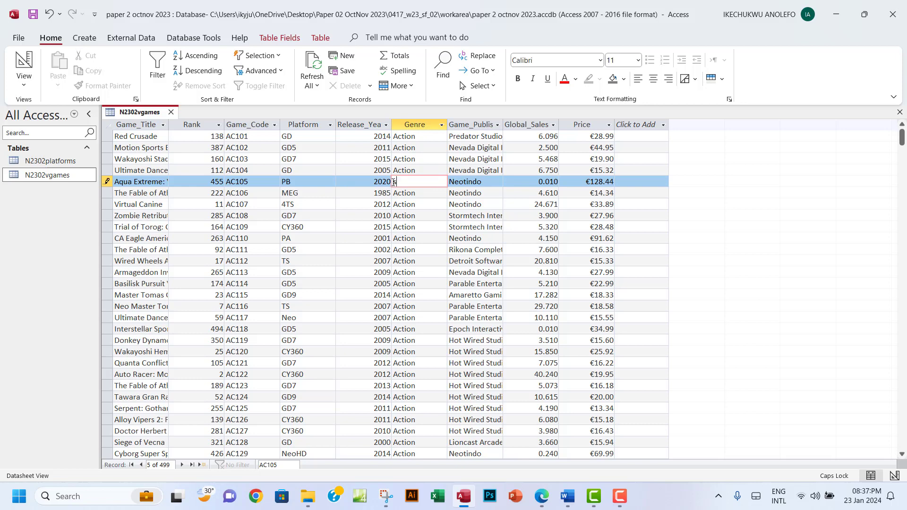
pyautogui.write('aCTIO')
pyautogui.press('BackSpace')
pyautogui.press('BackSpace')
pyautogui.press('BackSpace')
pyautogui.press('BackSpace')
pyautogui.press('BackSpace')
pyautogui.press('capslock')
pyautogui.write('Action')
pyautogui.click(345, 188)
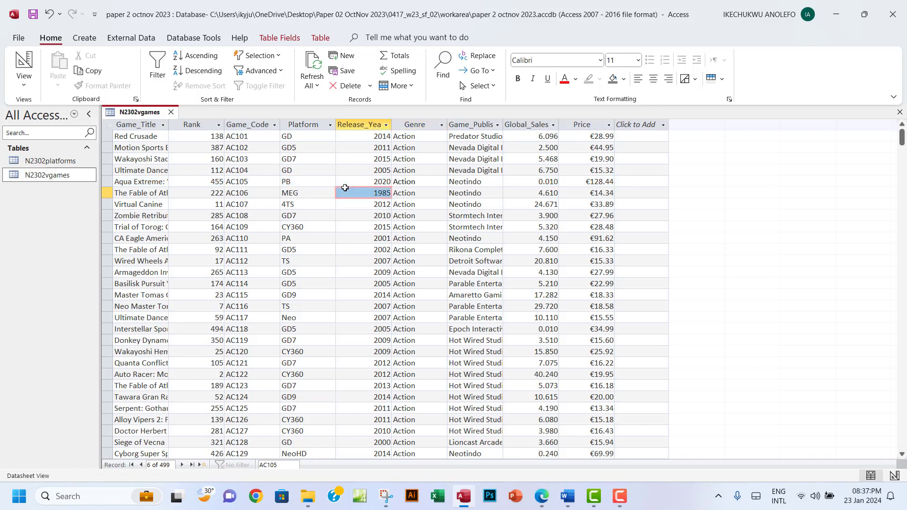
# Highlight question 19 green in the exam PDF
pyautogui.click(531, 497)
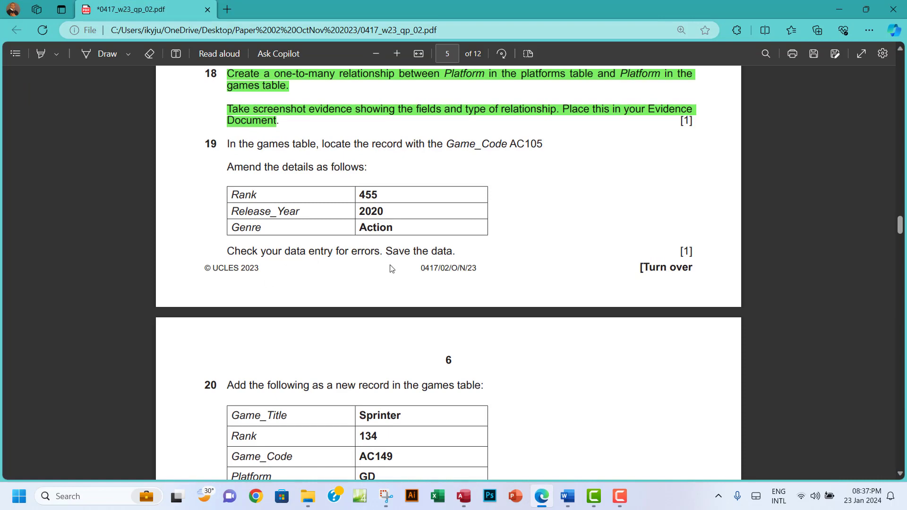
pyautogui.click(463, 502)
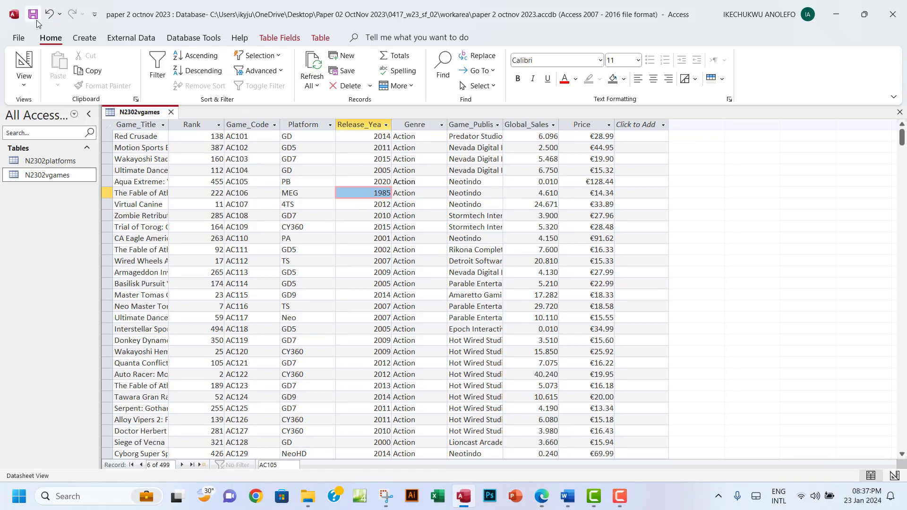
pyautogui.click(541, 496)
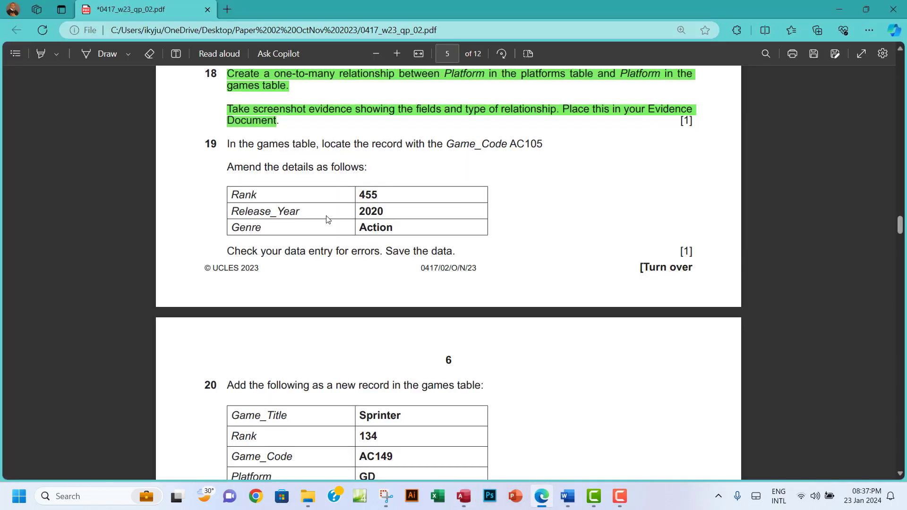
pyautogui.moveTo(227, 145); pyautogui.dragTo(454, 250)
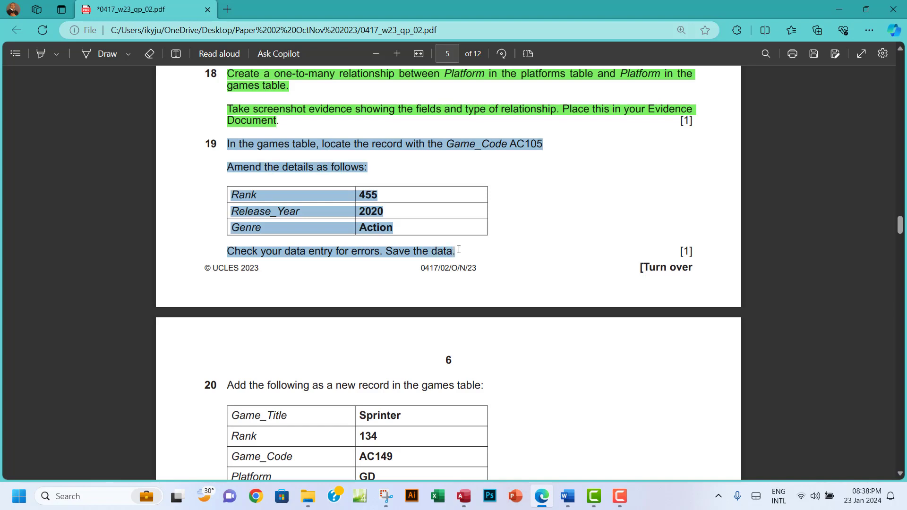
pyautogui.moveTo(533, 169)
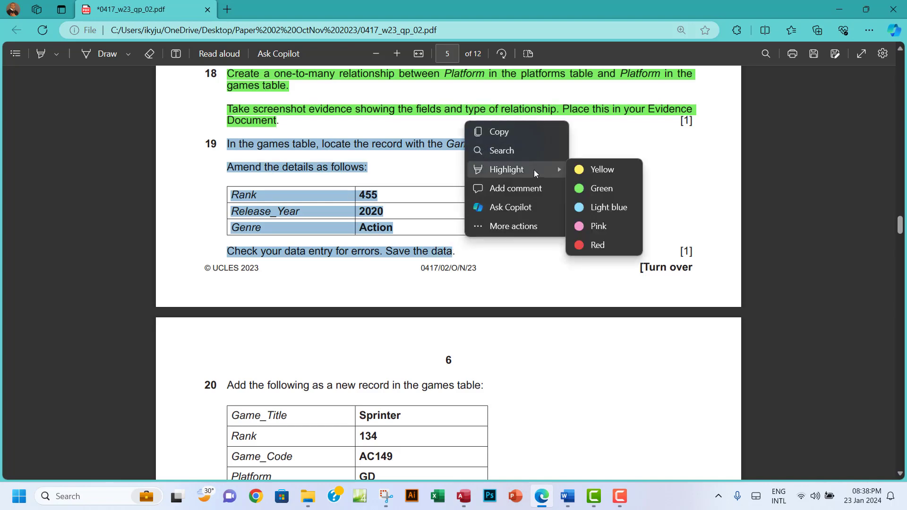
pyautogui.click(596, 184)
pyautogui.scroll(-4, 588, 222)
pyautogui.scroll(-2, 586, 222)
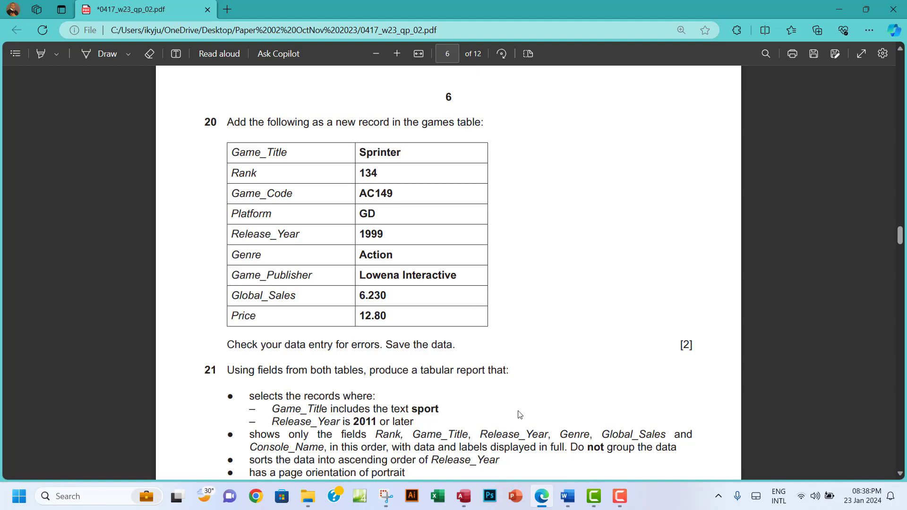
# Go to the last record of N2302vgames and start a new blank record
pyautogui.click(461, 494)
pyautogui.scroll(-2, 336, 305)
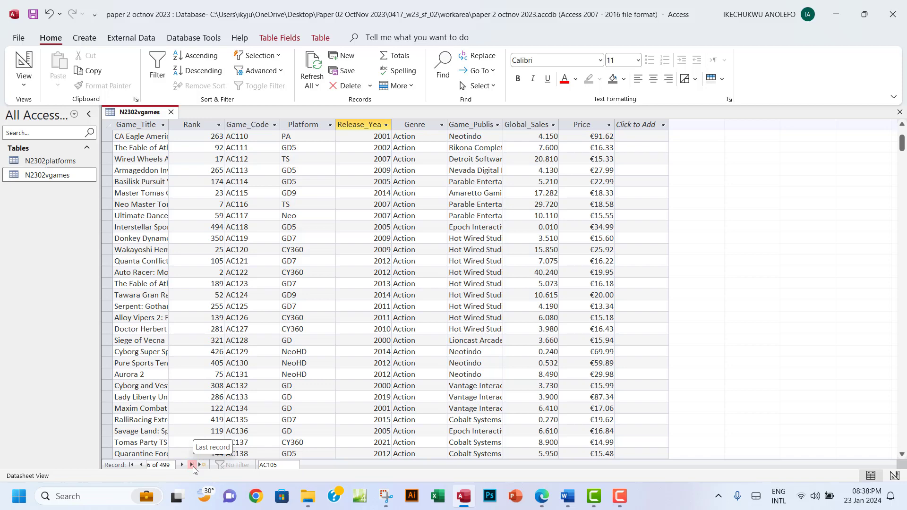
pyautogui.click(193, 465)
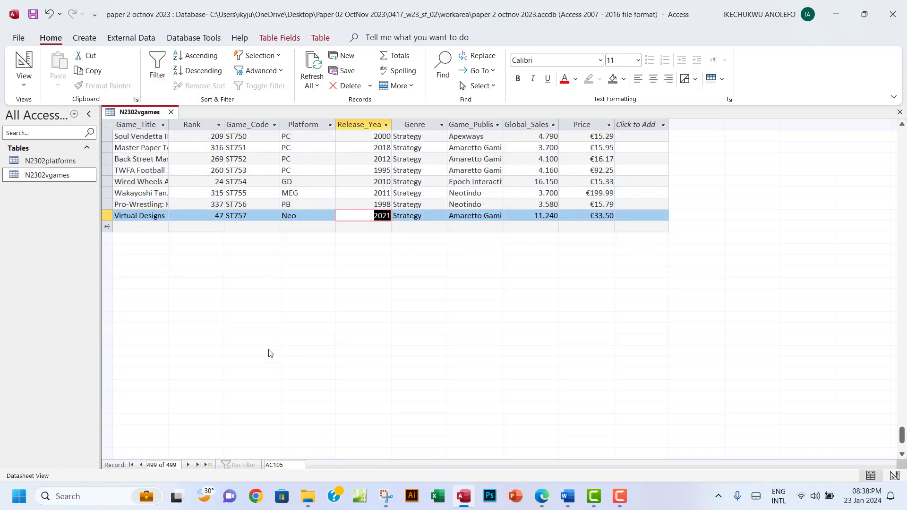
pyautogui.click(132, 226)
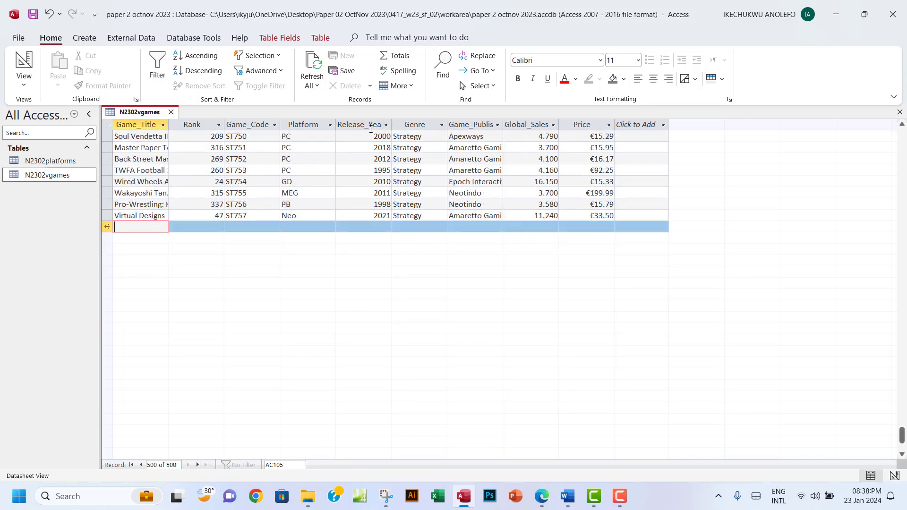
# Snap Access to the left half and the exam PDF to the right half
pyautogui.doubleClick(695, 18)
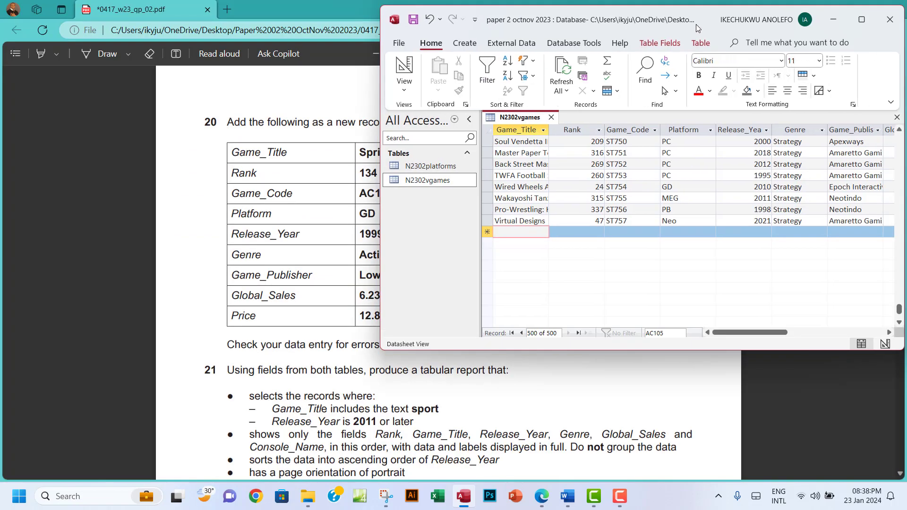
pyautogui.moveTo(698, 18); pyautogui.dragTo(268, 4)
pyautogui.moveTo(380, 2); pyautogui.dragTo(337, 30)
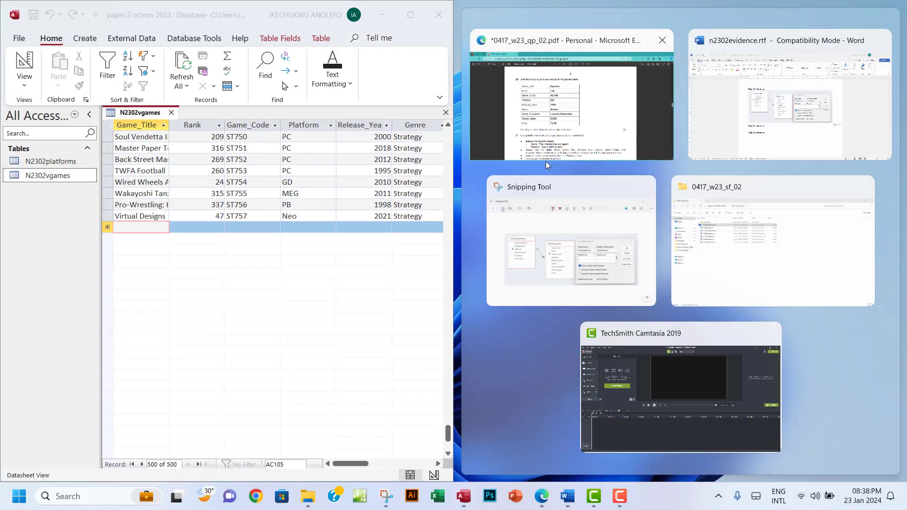
pyautogui.click(598, 116)
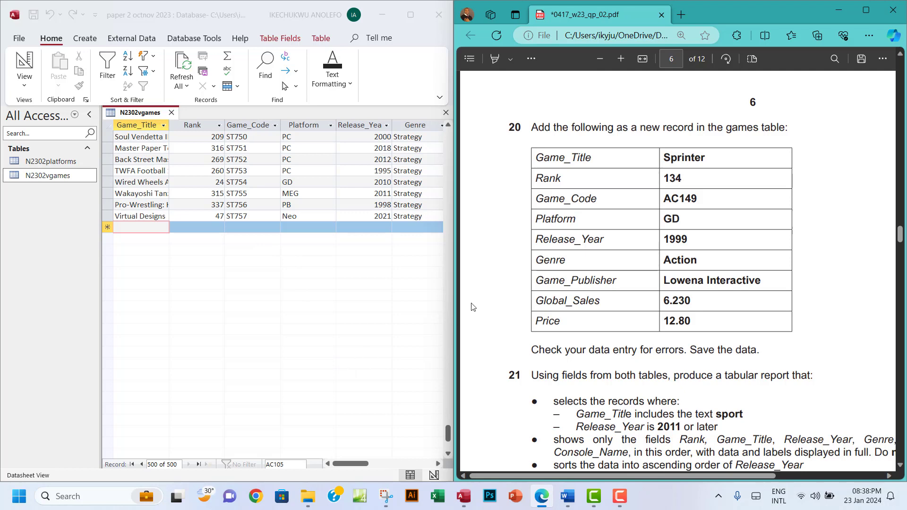
# Enter Game_Title 'Sprinter' and Rank 134 in the new record
pyautogui.click(142, 227)
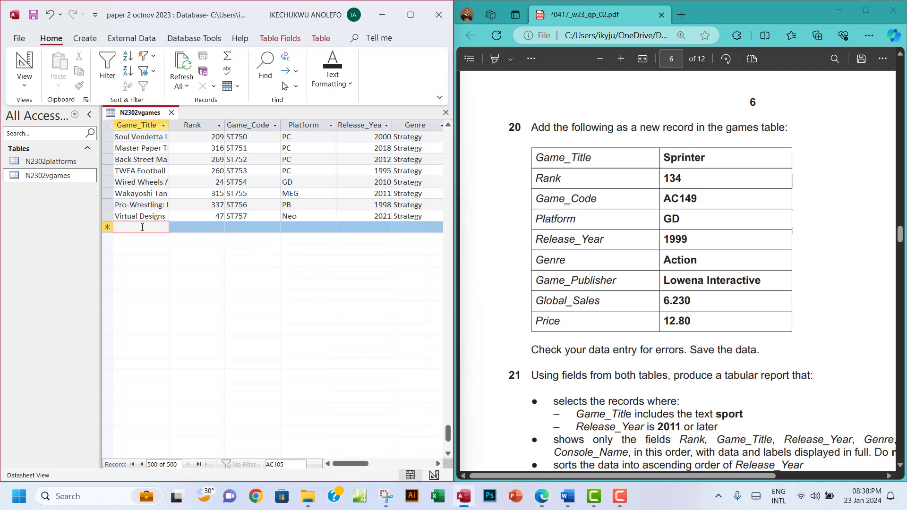
pyautogui.write('Spr')
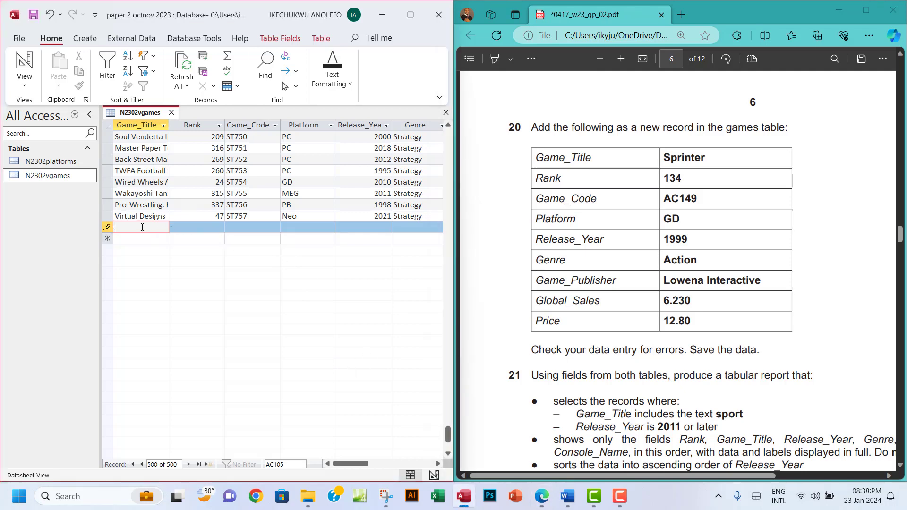
pyautogui.write('inter')
pyautogui.press('Tab')
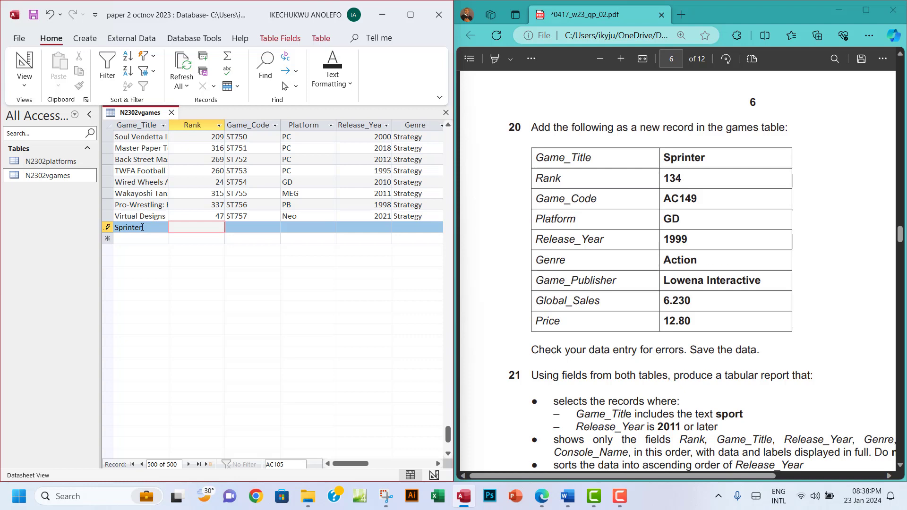
pyautogui.write('134')
pyautogui.press('Tab')
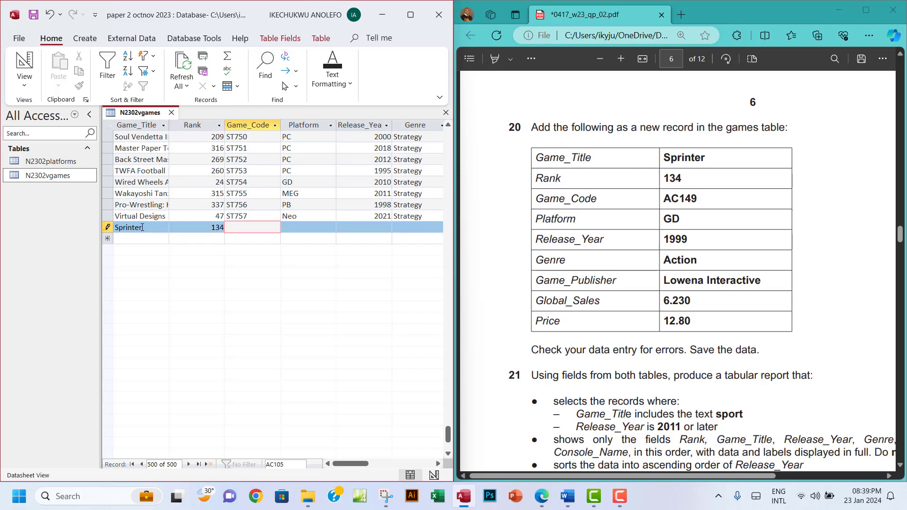
# Enter Game_Code AC149, Platform GD and Release_Year 1999
pyautogui.press('capslock')
pyautogui.write('AC149')
pyautogui.press('Tab')
pyautogui.press('capslock')
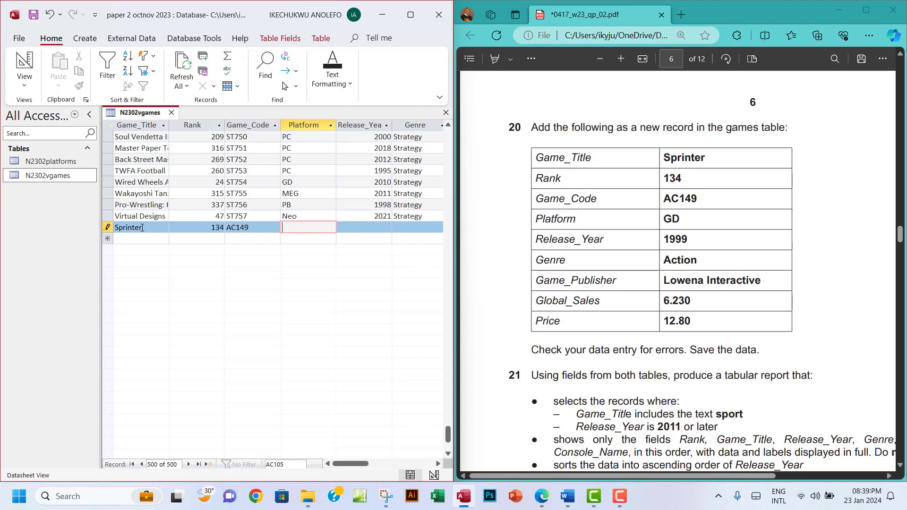
pyautogui.write('GD')
pyautogui.press('Tab')
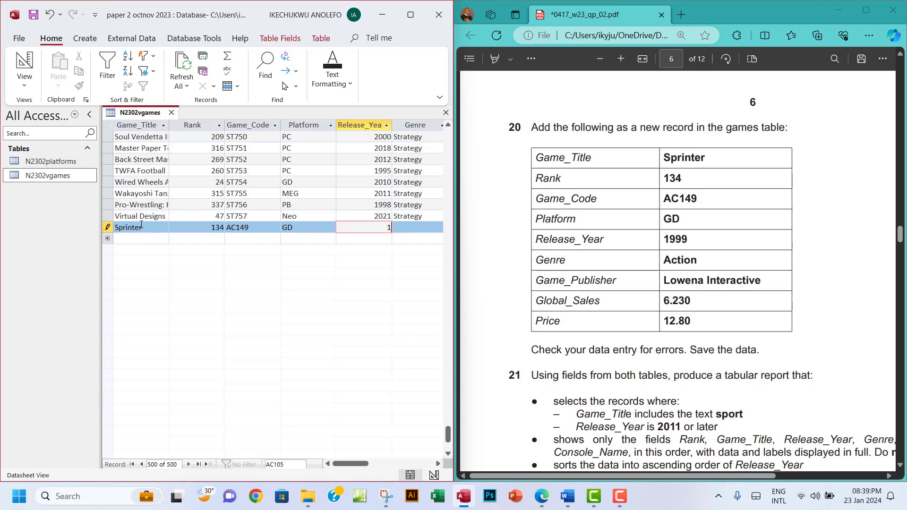
pyautogui.write('1999')
pyautogui.press('Tab')
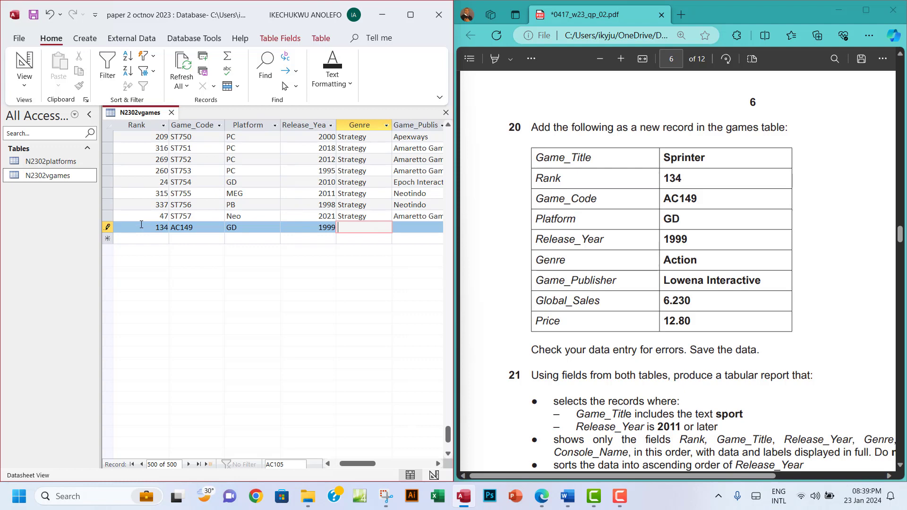
# Enter Genre 'Action' and publisher 'Lowena Interactive' for the Sprinter record
pyautogui.write('Action')
pyautogui.press('Tab')
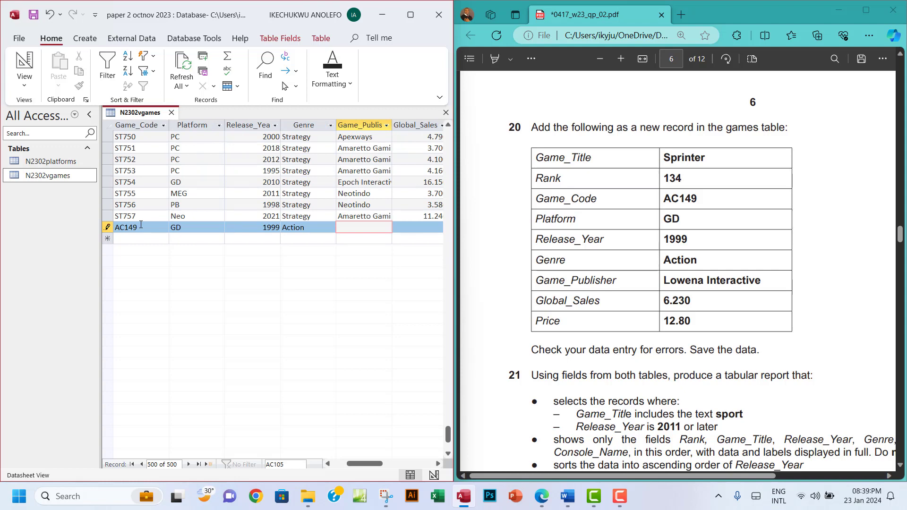
pyautogui.write('L')
pyautogui.write('ow')
pyautogui.write('ena')
pyautogui.write(' Interativ')
pyautogui.write('e')
pyautogui.press('Left')
pyautogui.press('Left')
pyautogui.press('Left')
pyautogui.press('Left')
pyautogui.press('Left')
pyautogui.press('Left')
pyautogui.press('Left')
pyautogui.press('Left')
pyautogui.press('Left')
pyautogui.press('Right')
pyautogui.press('Right')
pyautogui.press('Right')
pyautogui.press('Right')
# Enter Global_Sales 6.230 and Price 12.80, then save the new record
pyautogui.press('Tab')
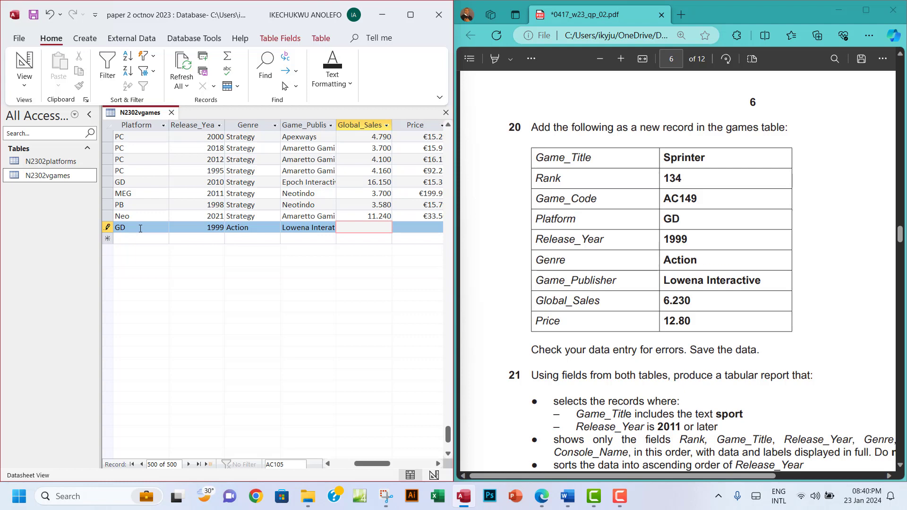
pyautogui.write('6.230')
pyautogui.press('Tab')
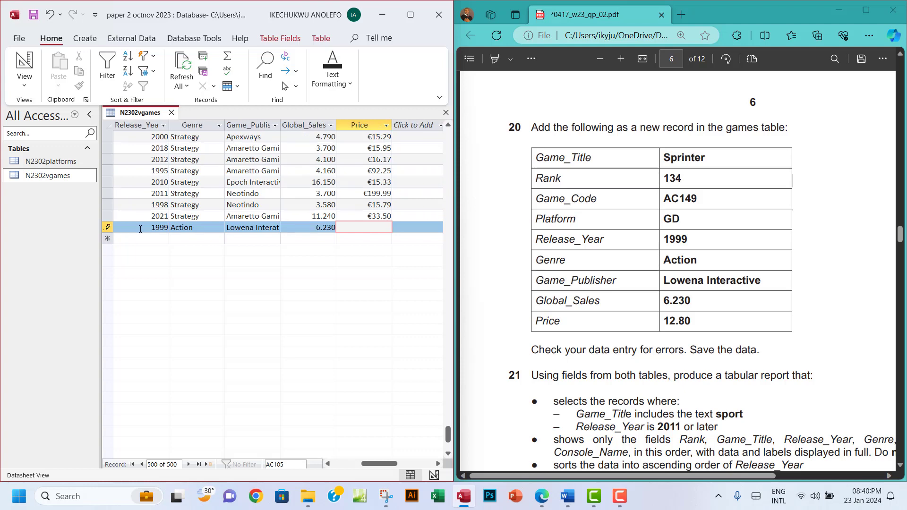
pyautogui.write('12.80')
pyautogui.click(355, 205)
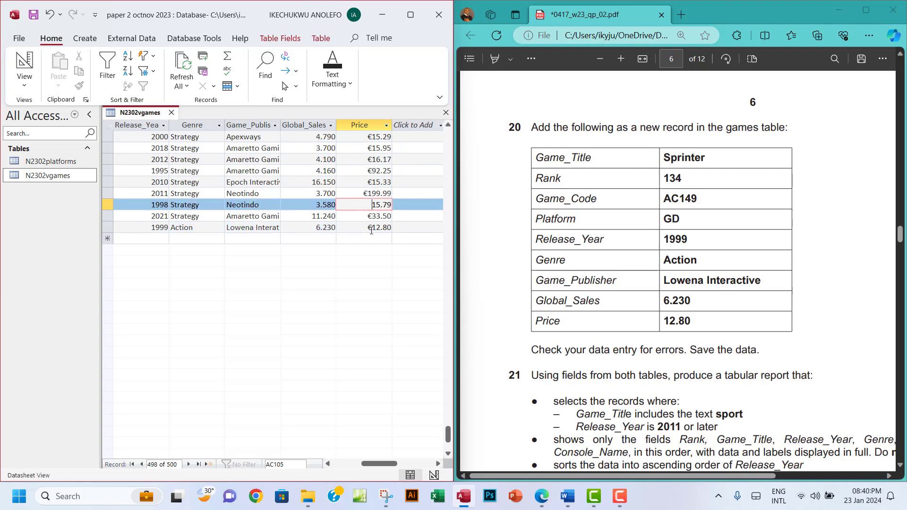
# Maximise Access and the exam PDF and scroll down to question 21
pyautogui.click(411, 15)
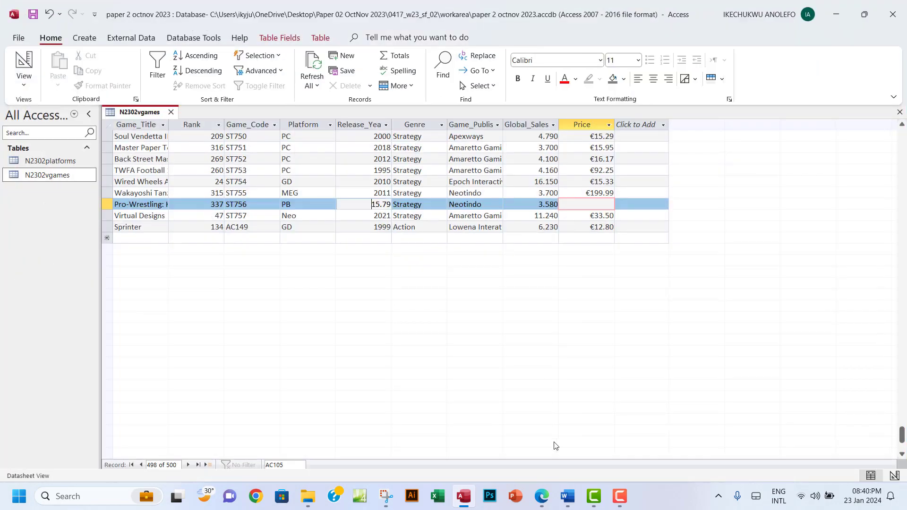
pyautogui.click(540, 496)
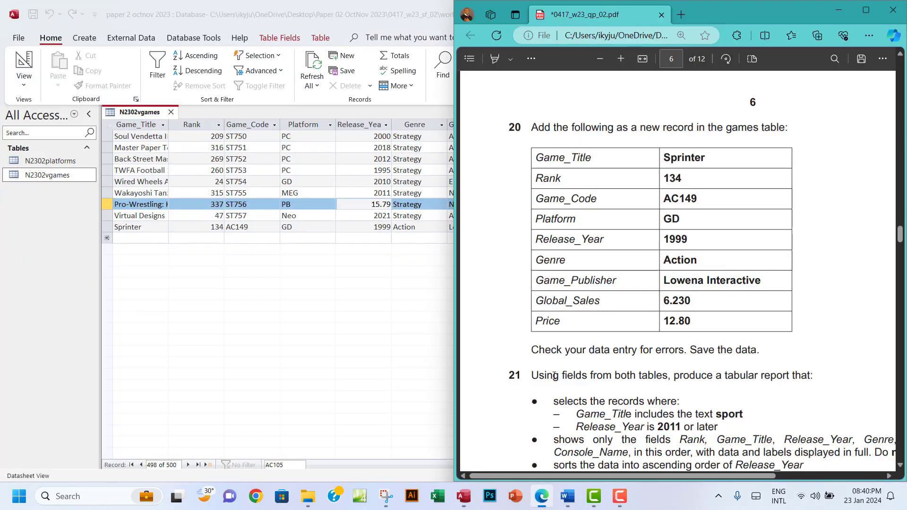
pyautogui.click(865, 10)
pyautogui.scroll(-4, 498, 247)
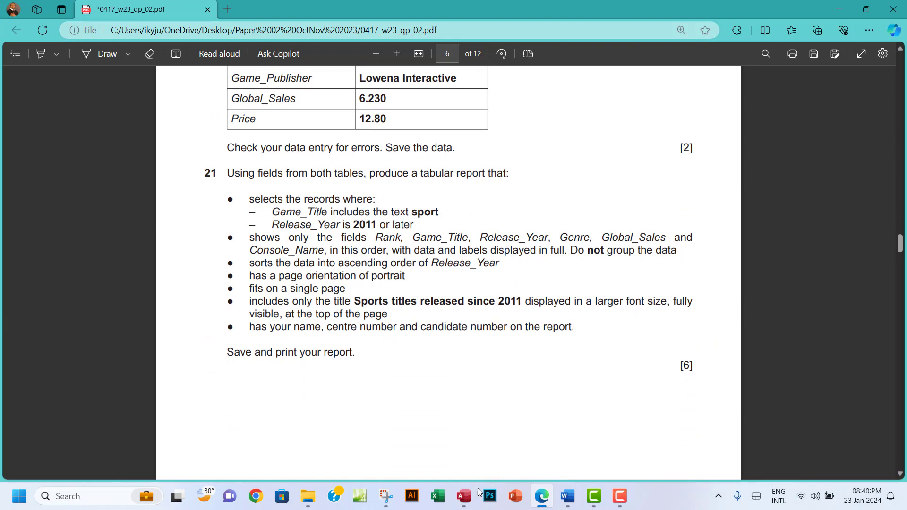
pyautogui.click(464, 496)
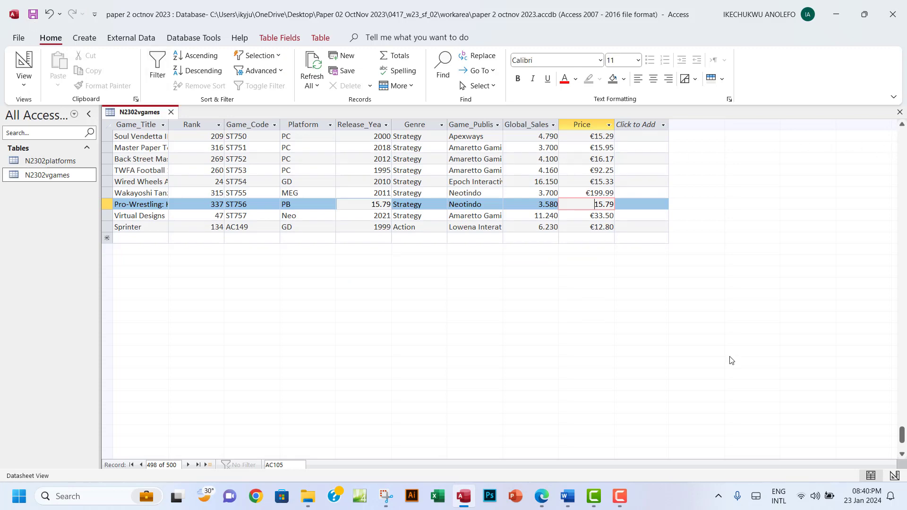
pyautogui.click(541, 497)
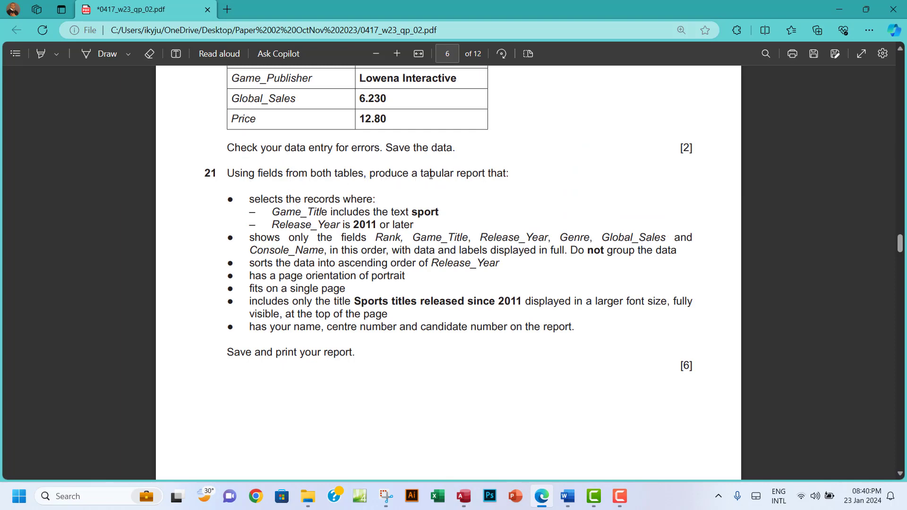
# Highlight 'tabular report' green, then close the N2302vgames datasheet in Access
pyautogui.moveTo(421, 174); pyautogui.dragTo(485, 175)
pyautogui.moveTo(505, 99)
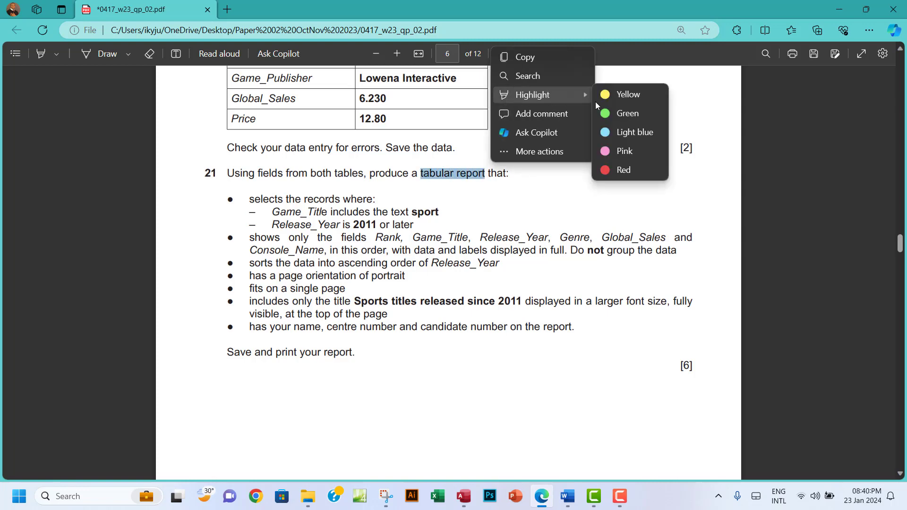
pyautogui.click(627, 114)
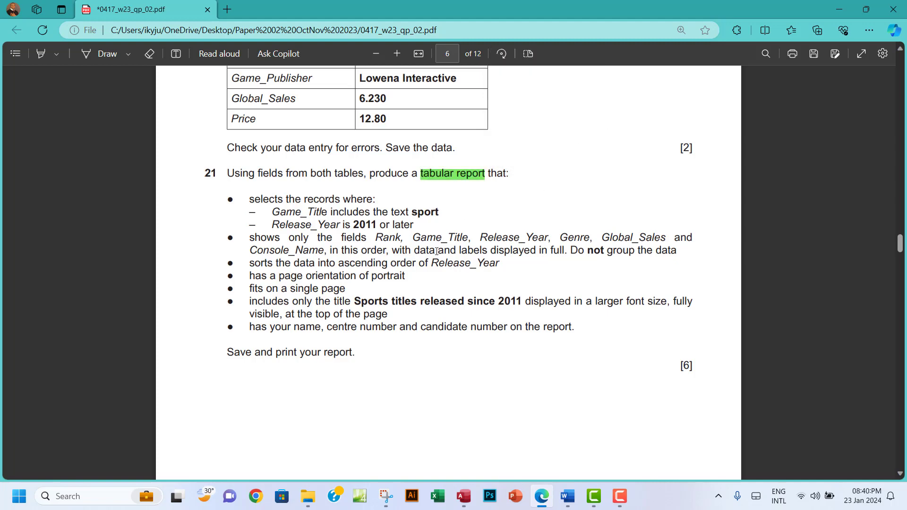
pyautogui.click(463, 496)
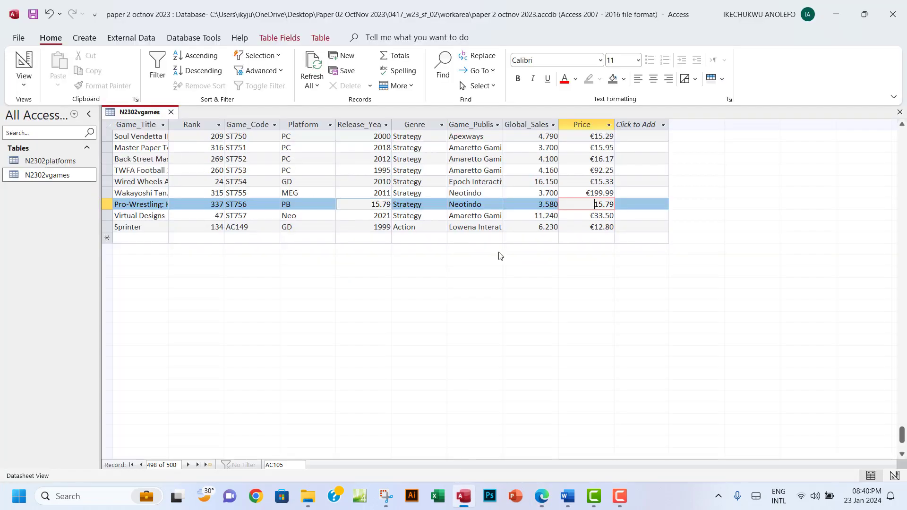
pyautogui.click(899, 112)
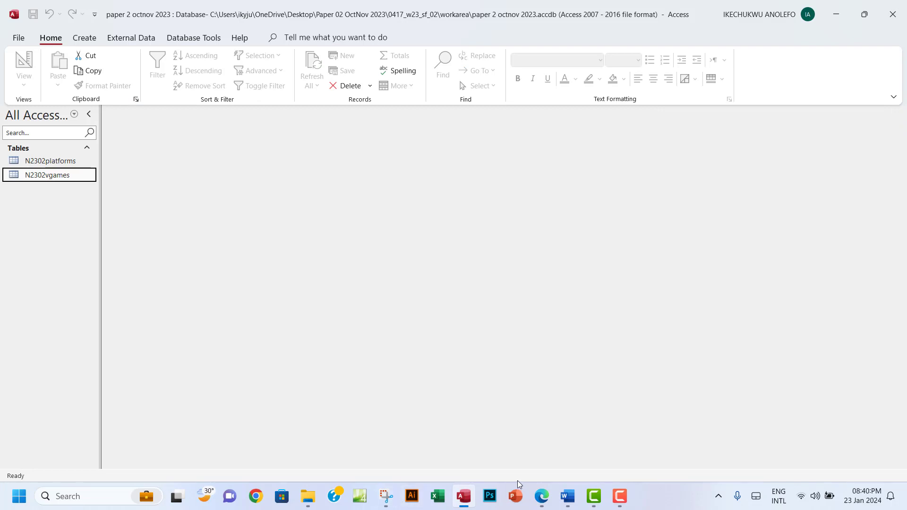
# Highlight question 21's Rank-through-Console_Name field bullet green in the PDF, then return to Access
pyautogui.click(541, 496)
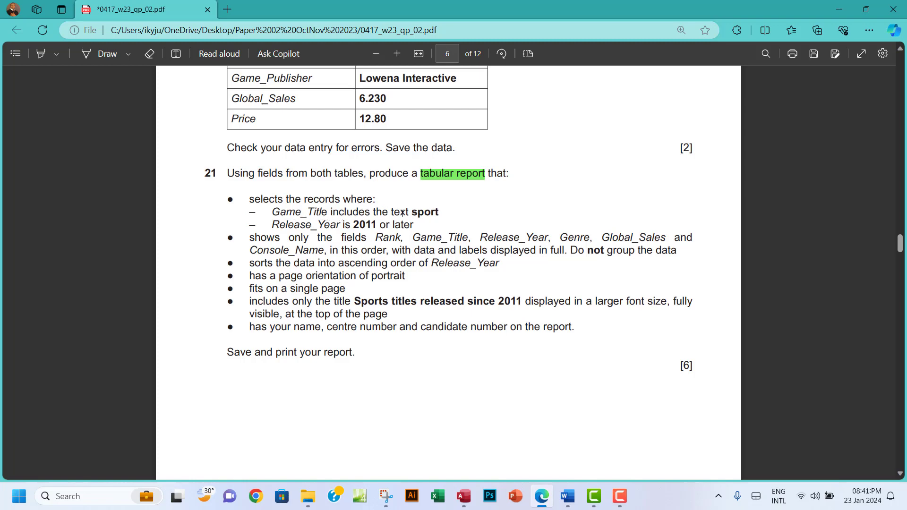
pyautogui.moveTo(411, 212); pyautogui.dragTo(441, 212)
pyautogui.click(249, 238)
pyautogui.moveTo(377, 239); pyautogui.dragTo(444, 250)
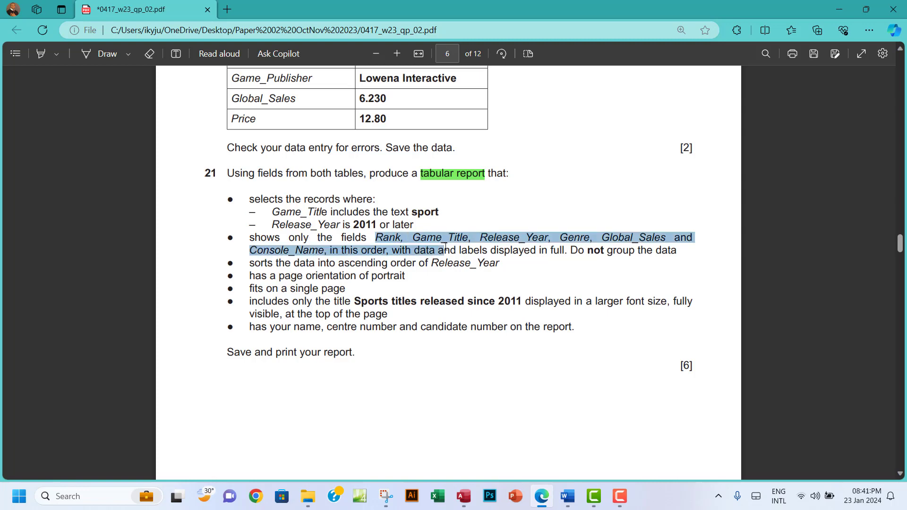
pyautogui.click(346, 255)
pyautogui.moveTo(362, 250); pyautogui.dragTo(383, 251)
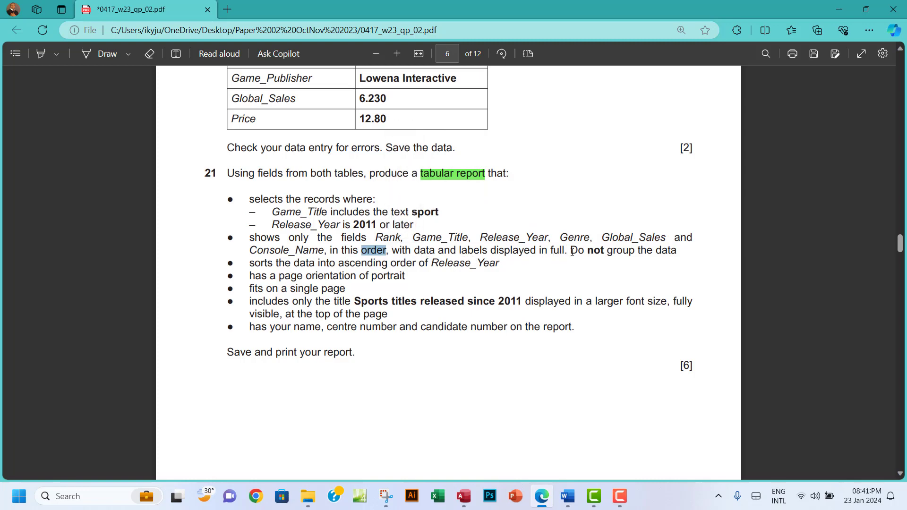
pyautogui.moveTo(575, 251); pyautogui.dragTo(679, 256)
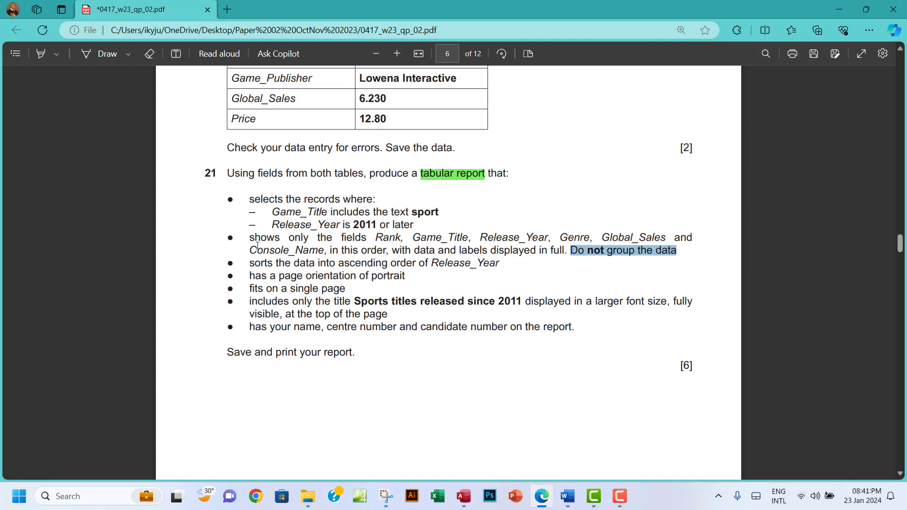
pyautogui.moveTo(247, 238); pyautogui.dragTo(678, 249)
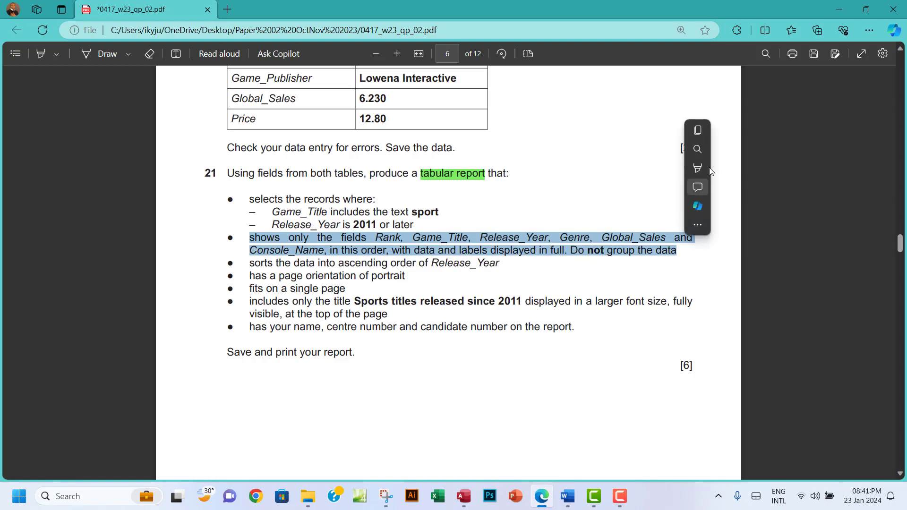
pyautogui.moveTo(705, 165)
pyautogui.click(804, 188)
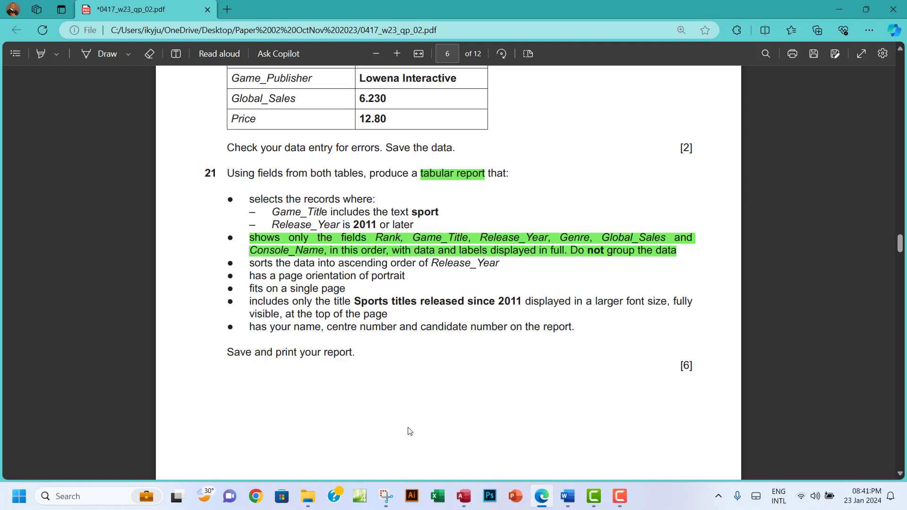
pyautogui.click(463, 496)
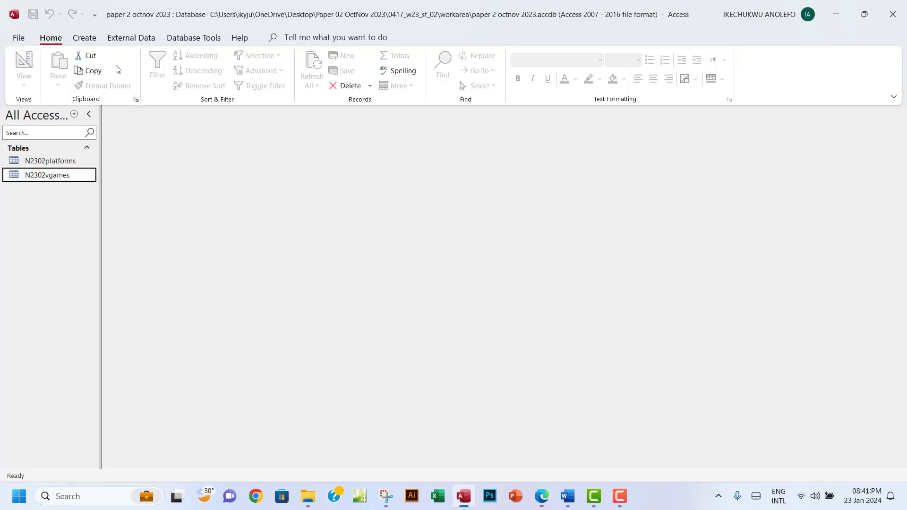
# Start a new query design with N2302platforms and N2302vgames, enlarged to show all fields
pyautogui.click(88, 40)
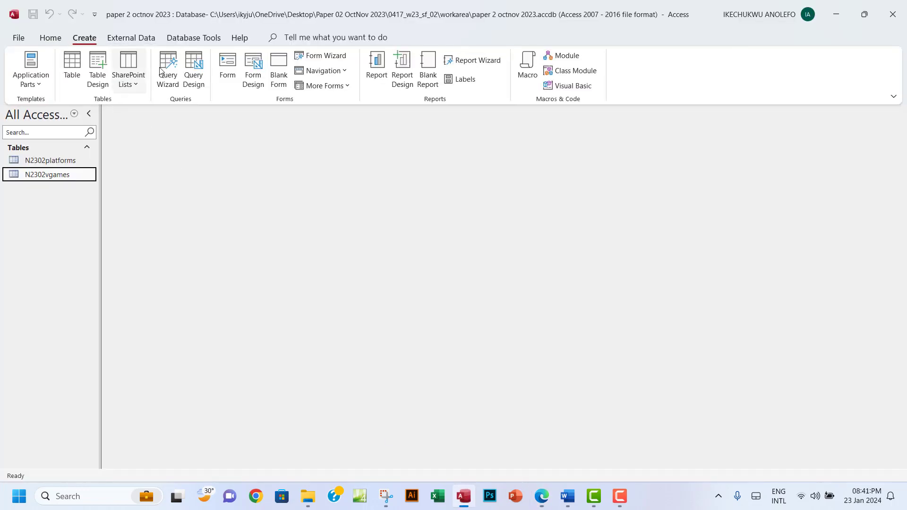
pyautogui.click(194, 81)
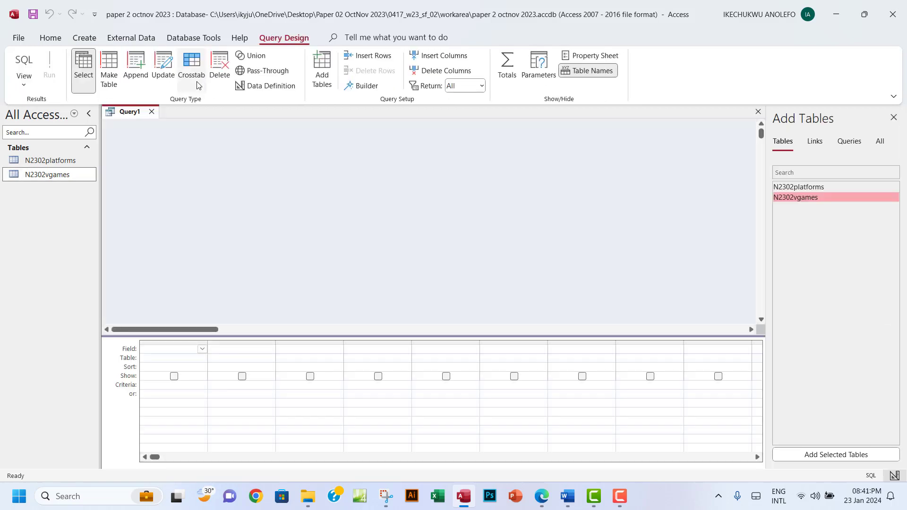
pyautogui.doubleClick(812, 188)
pyautogui.doubleClick(810, 198)
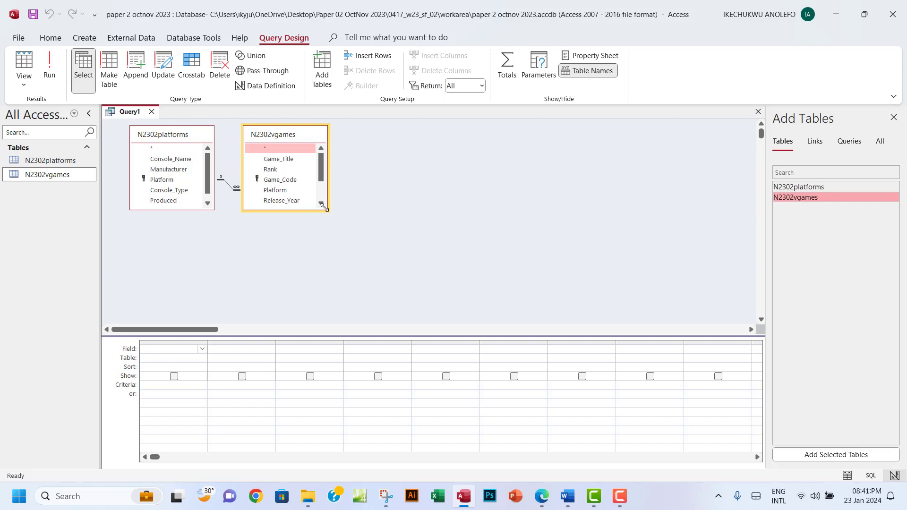
pyautogui.moveTo(329, 209); pyautogui.dragTo(335, 259)
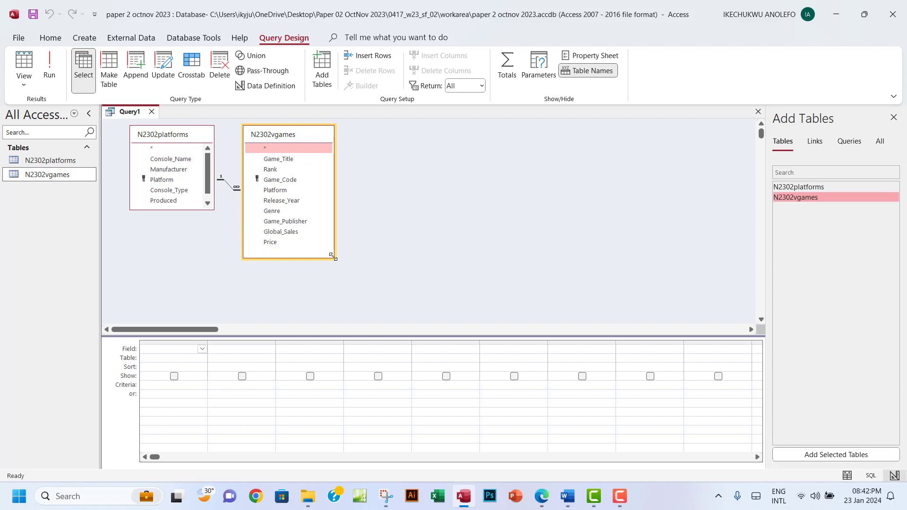
pyautogui.moveTo(213, 208); pyautogui.dragTo(216, 232)
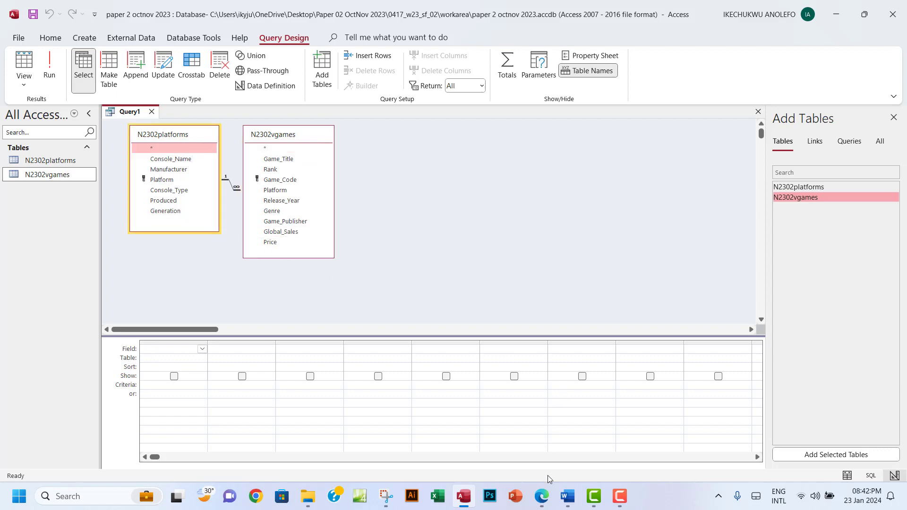
# Check the required field list in the exam paper and place Rank in the first grid column
pyautogui.click(543, 500)
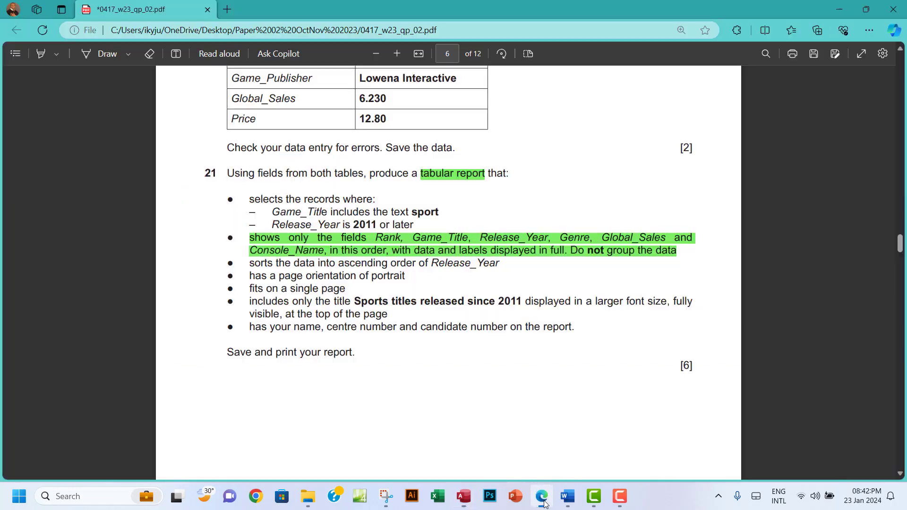
pyautogui.moveTo(376, 238); pyautogui.dragTo(473, 251)
pyautogui.click(426, 247)
pyautogui.click(397, 236)
pyautogui.click(464, 496)
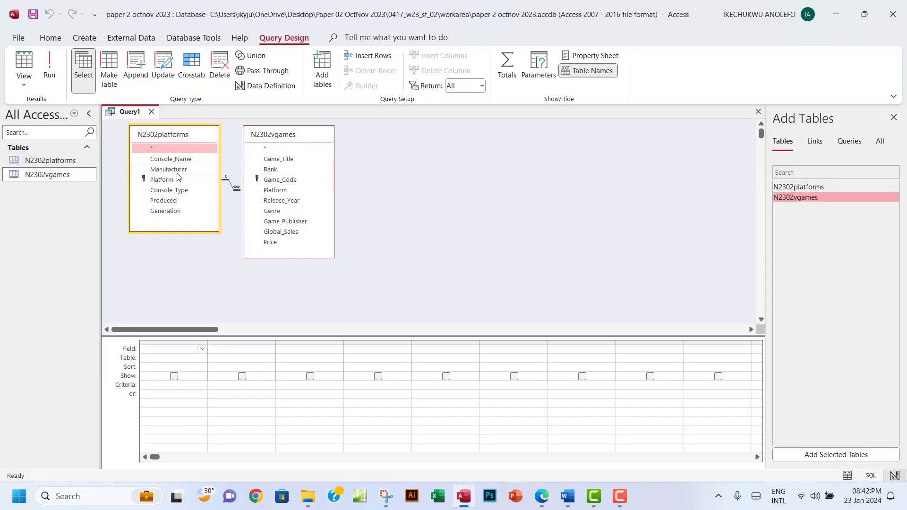
pyautogui.doubleClick(283, 171)
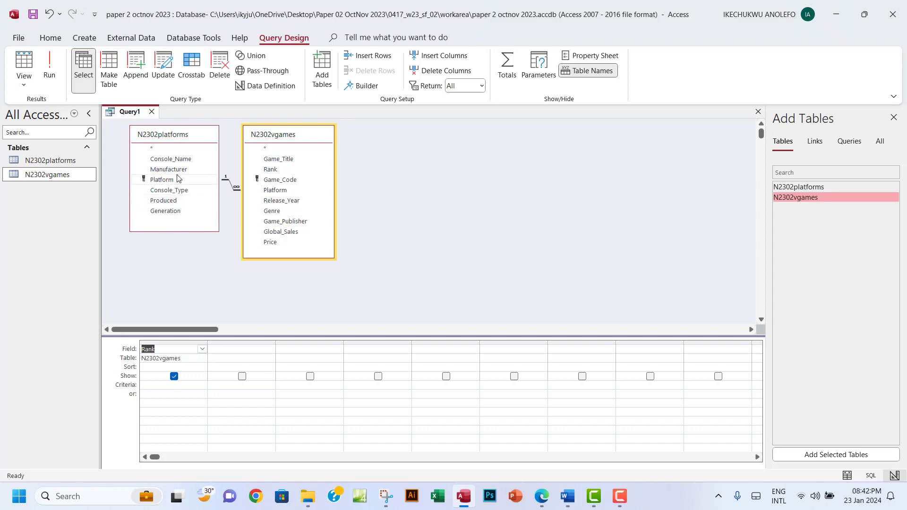
# Add Game_Title, Release_Year, Genre, Global_Sales, and Console_Name from N2302platforms after Rank
pyautogui.doubleClick(291, 159)
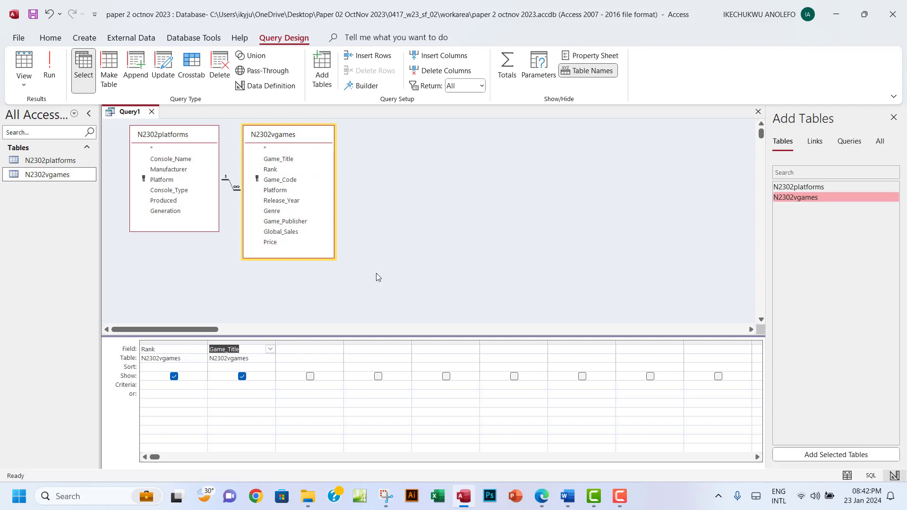
pyautogui.click(541, 496)
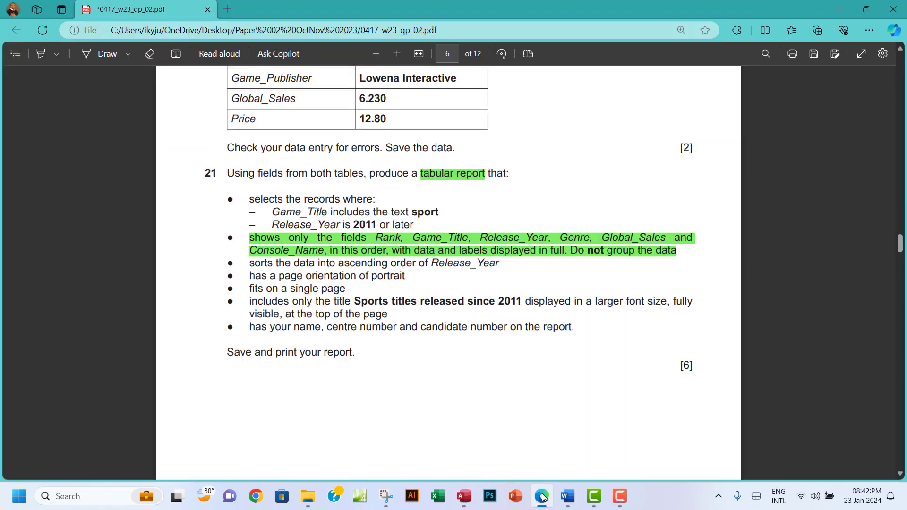
pyautogui.click(541, 495)
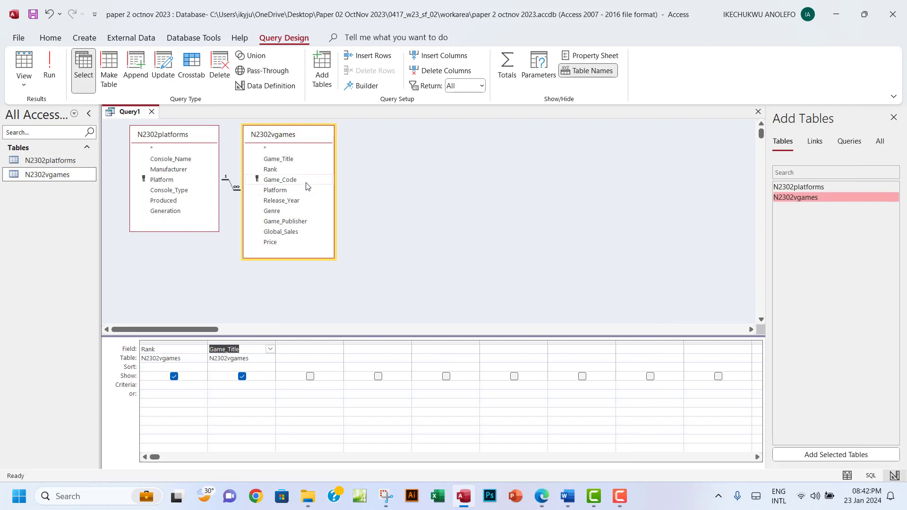
pyautogui.doubleClick(299, 200)
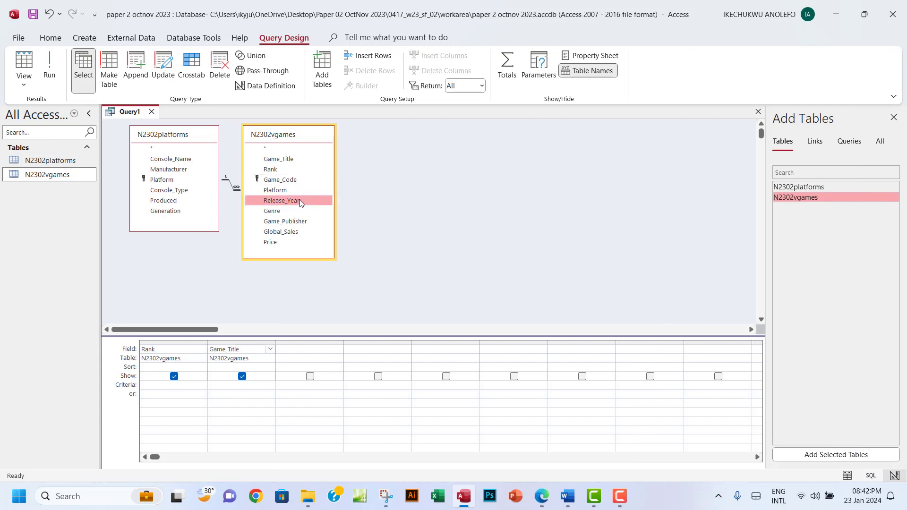
pyautogui.doubleClick(280, 215)
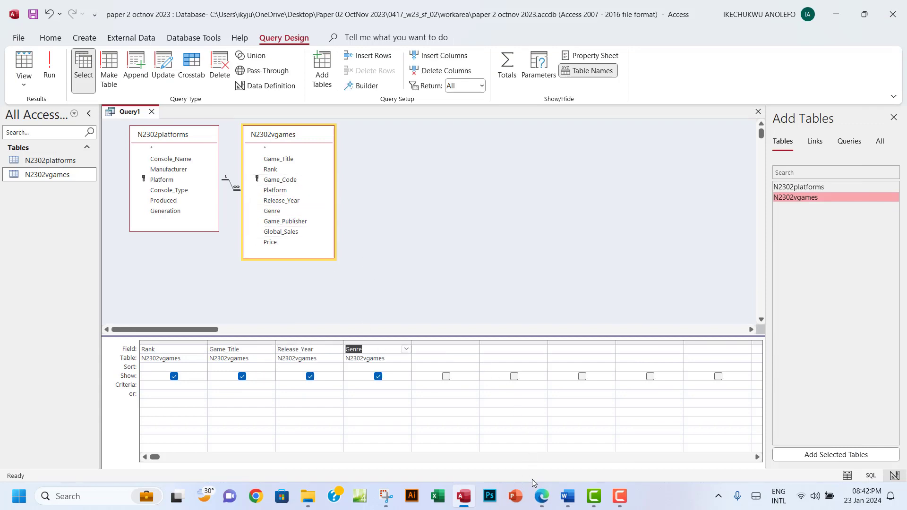
pyautogui.click(543, 497)
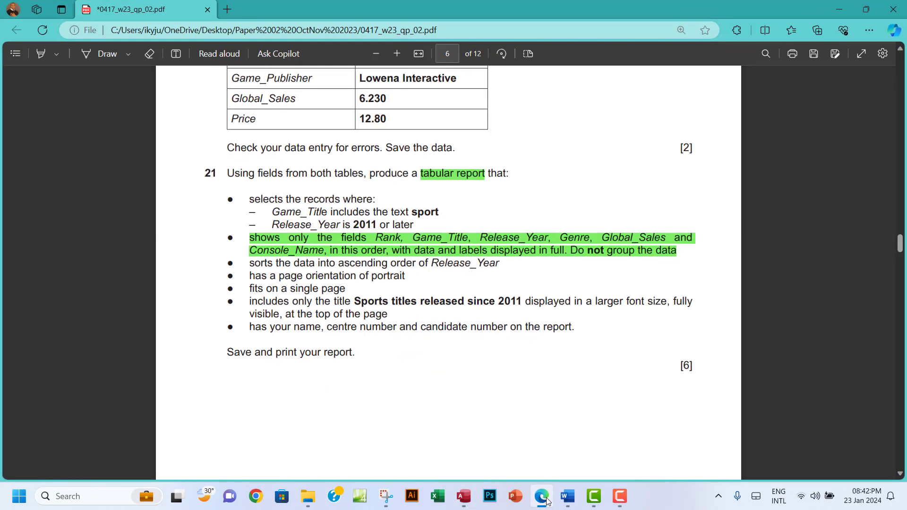
pyautogui.click(543, 497)
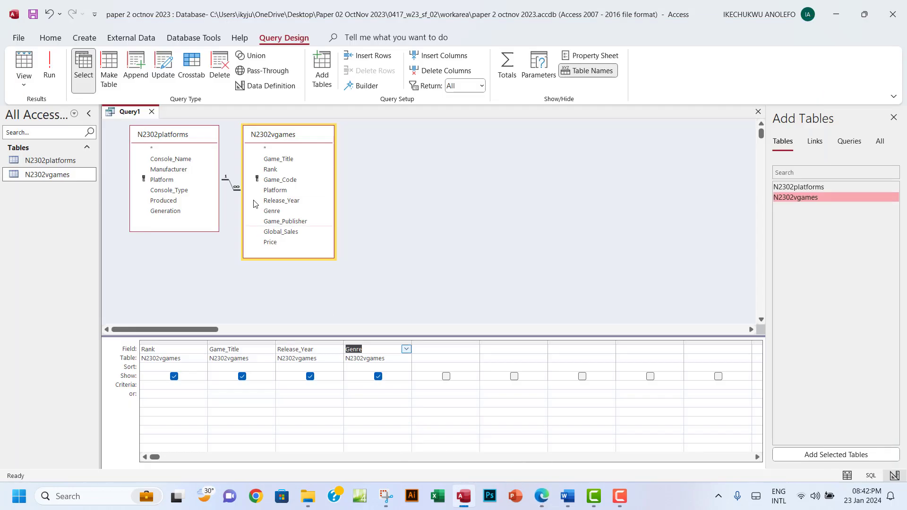
pyautogui.doubleClick(278, 234)
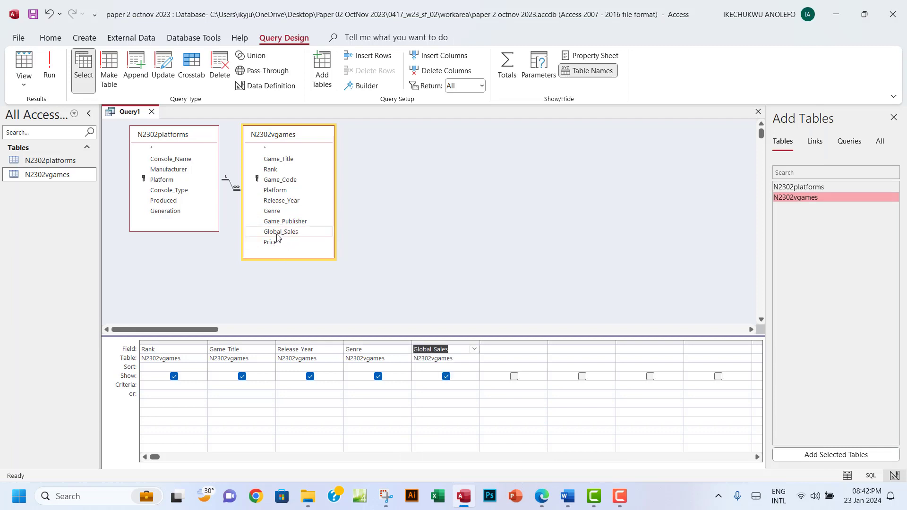
pyautogui.doubleClick(177, 160)
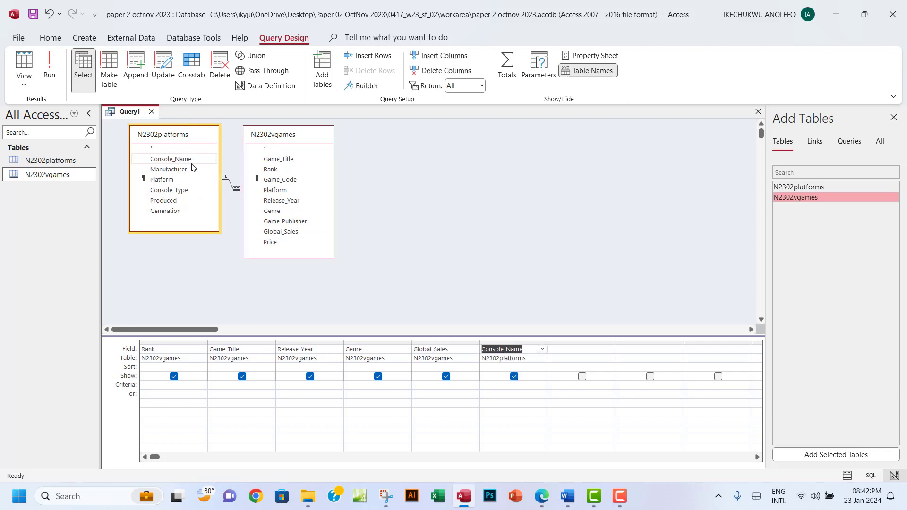
pyautogui.click(543, 499)
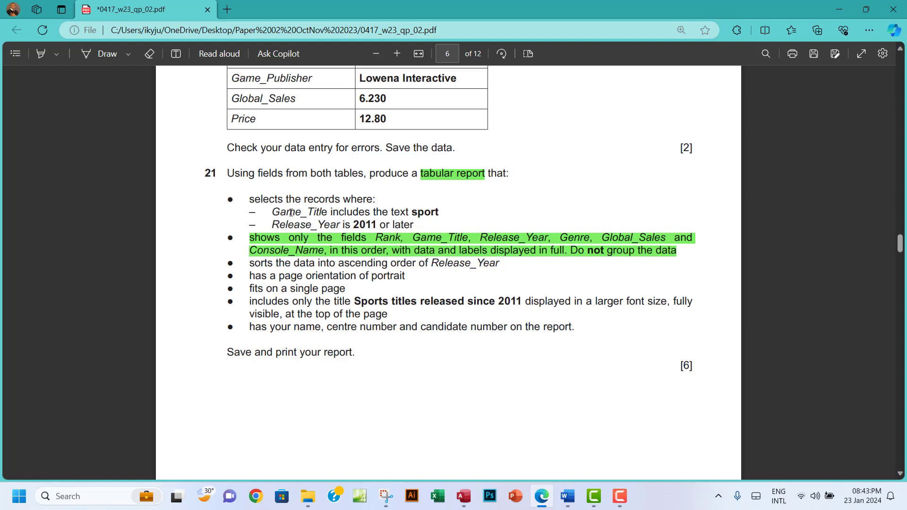
pyautogui.moveTo(272, 212); pyautogui.dragTo(413, 225)
pyautogui.click(383, 213)
pyautogui.moveTo(412, 213); pyautogui.dragTo(443, 214)
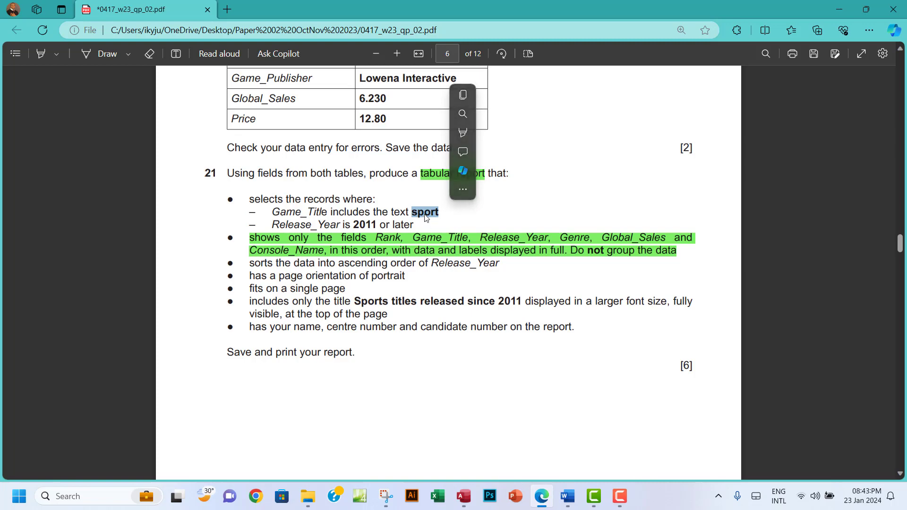
pyautogui.click(422, 214)
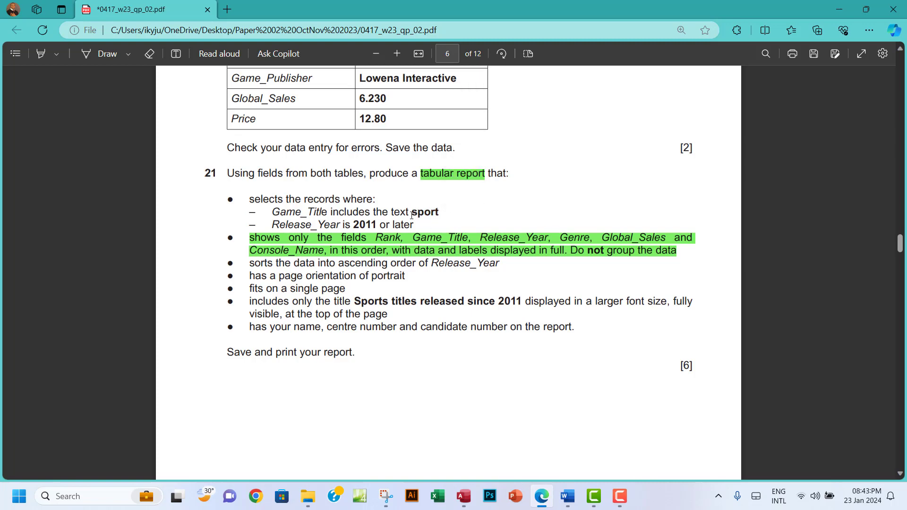
pyautogui.doubleClick(421, 212)
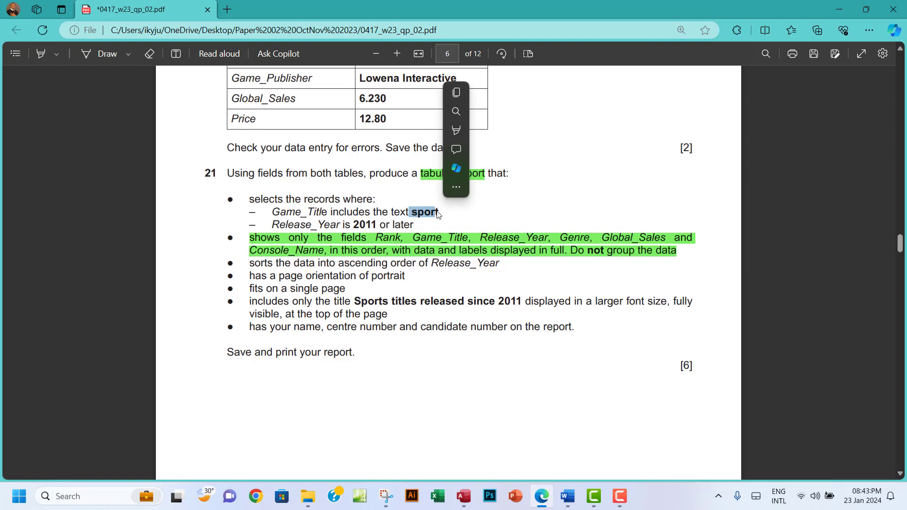
pyautogui.click(439, 212)
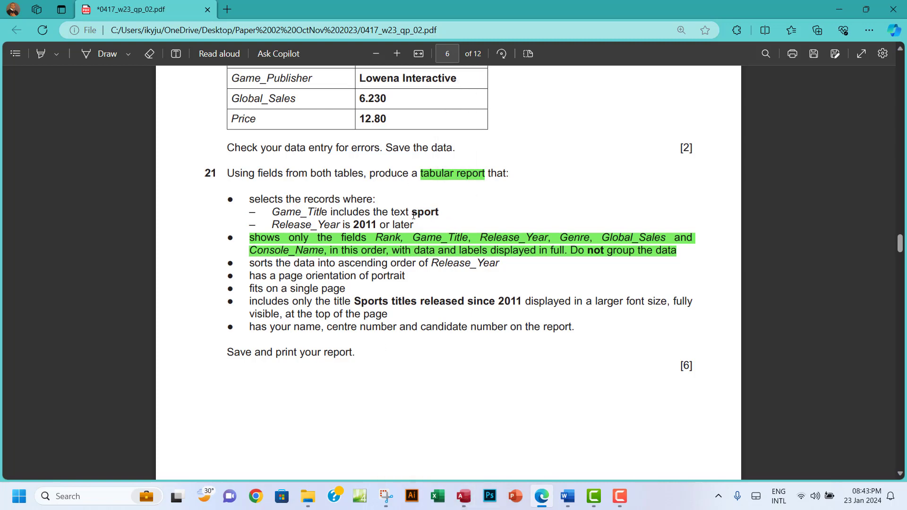
pyautogui.moveTo(411, 212); pyautogui.dragTo(439, 213)
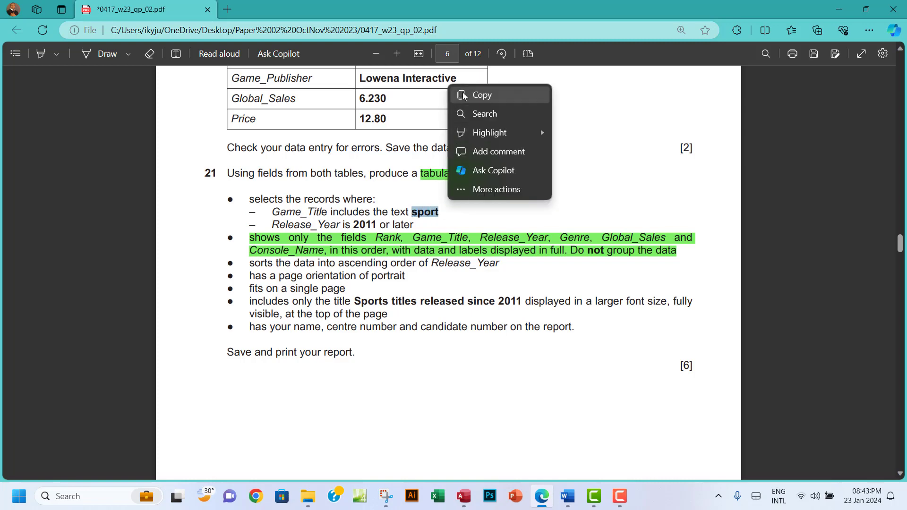
pyautogui.click(468, 93)
pyautogui.moveTo(469, 501)
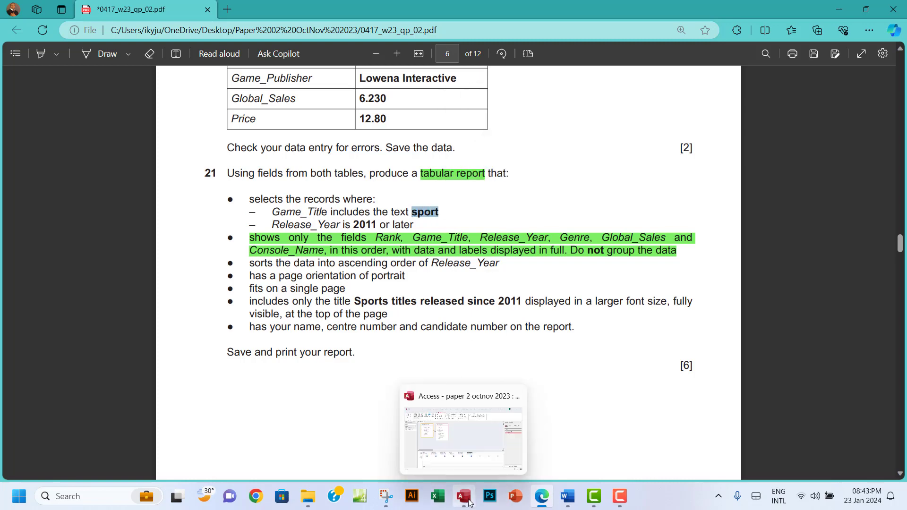
pyautogui.click(469, 502)
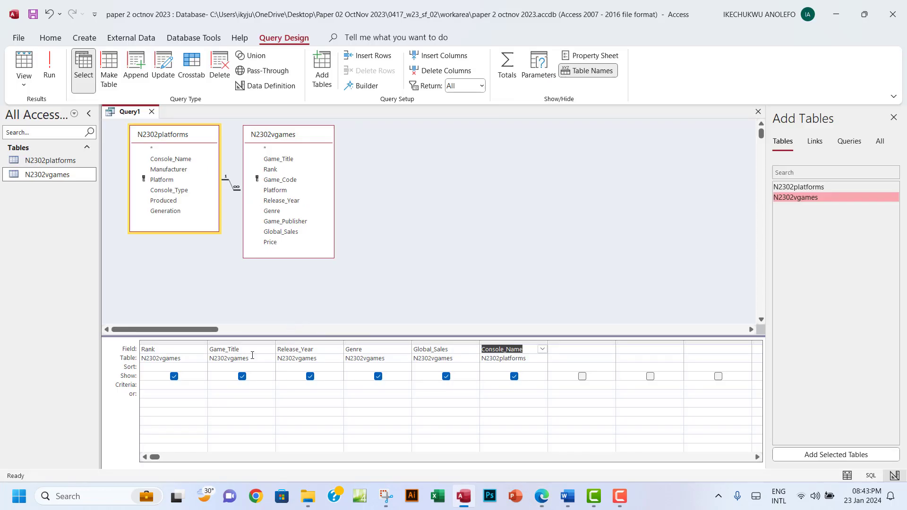
# Give Game_Title the wildcard criterion *sport* and run the query
pyautogui.click(227, 386)
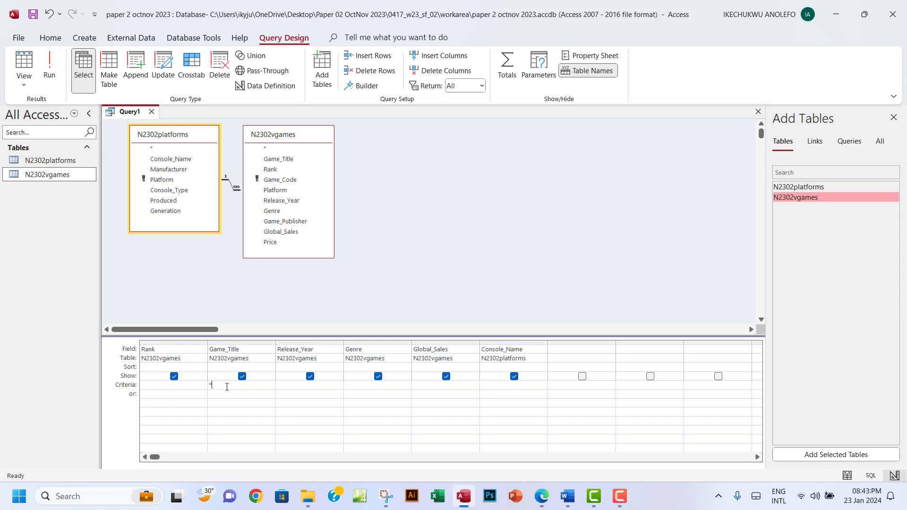
pyautogui.write('sport*')
pyautogui.moveTo(212, 385); pyautogui.dragTo(224, 387)
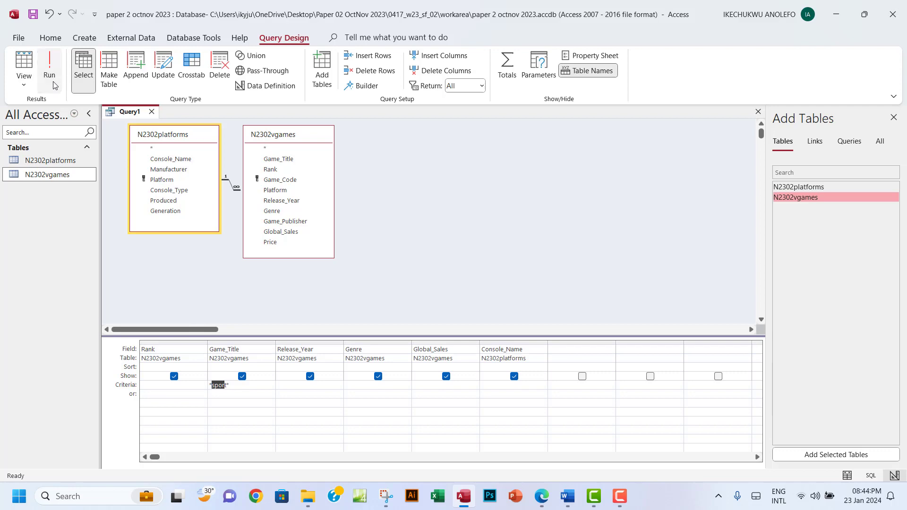
pyautogui.click(49, 66)
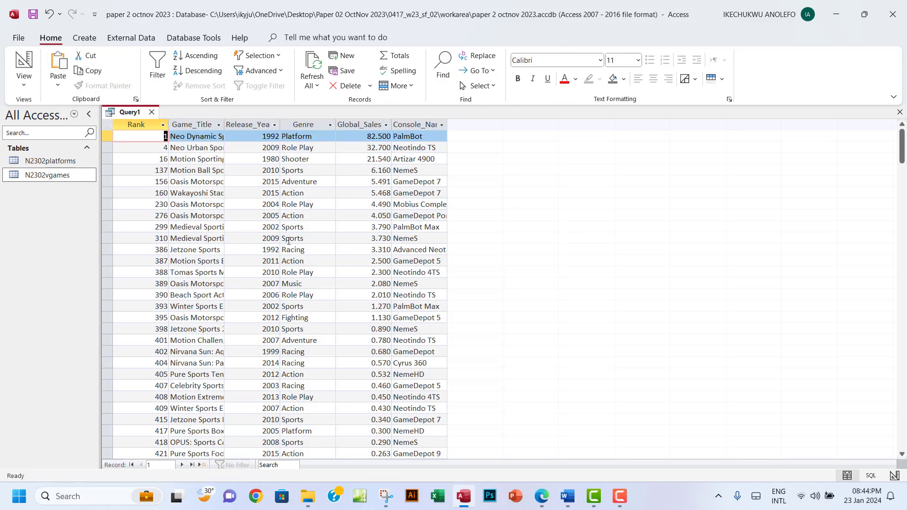
# Autofit the Rank, Game_Title, Release_Year, Genre, Global_Sales and Console_Name column widths
pyautogui.doubleClick(168, 124)
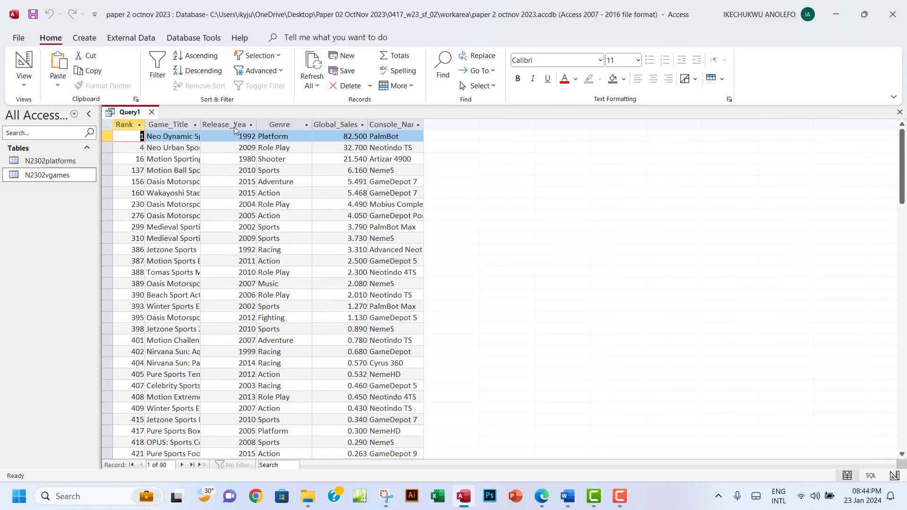
pyautogui.click(197, 124)
pyautogui.click(202, 123)
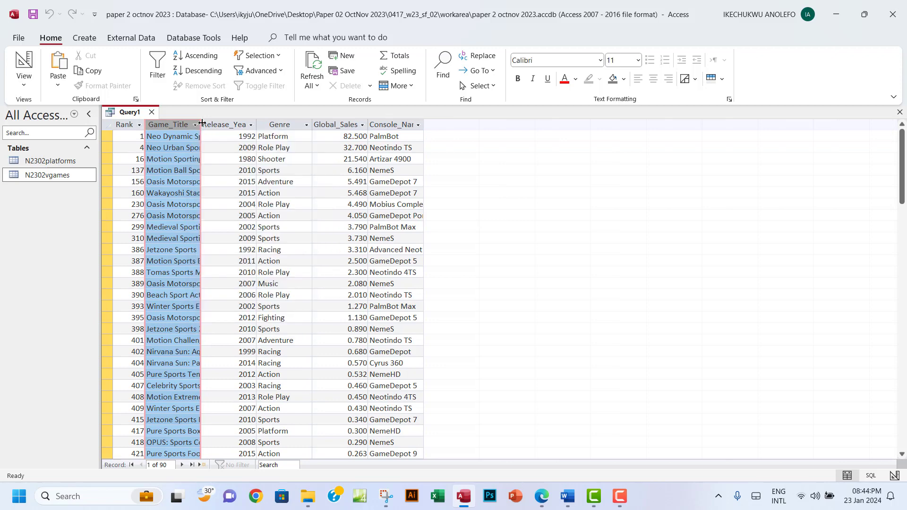
pyautogui.doubleClick(201, 122)
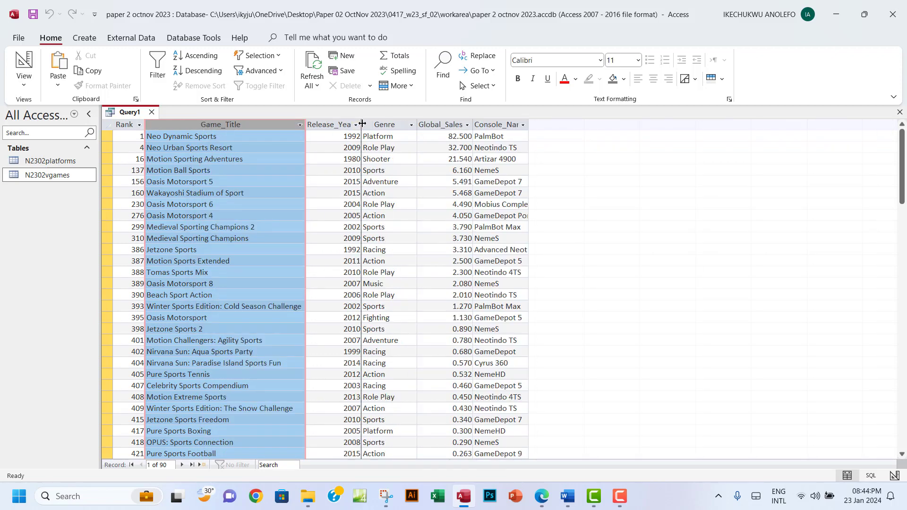
pyautogui.doubleClick(362, 123)
pyautogui.doubleClick(423, 124)
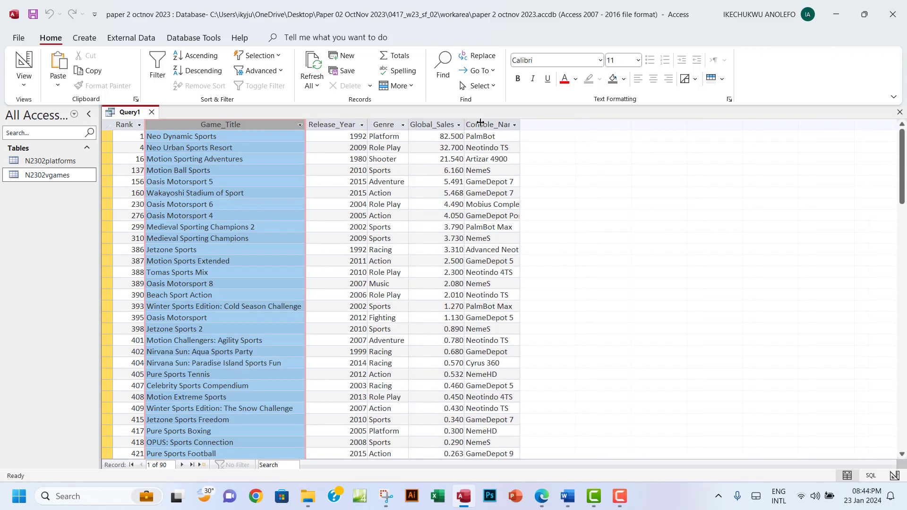
pyautogui.doubleClick(465, 124)
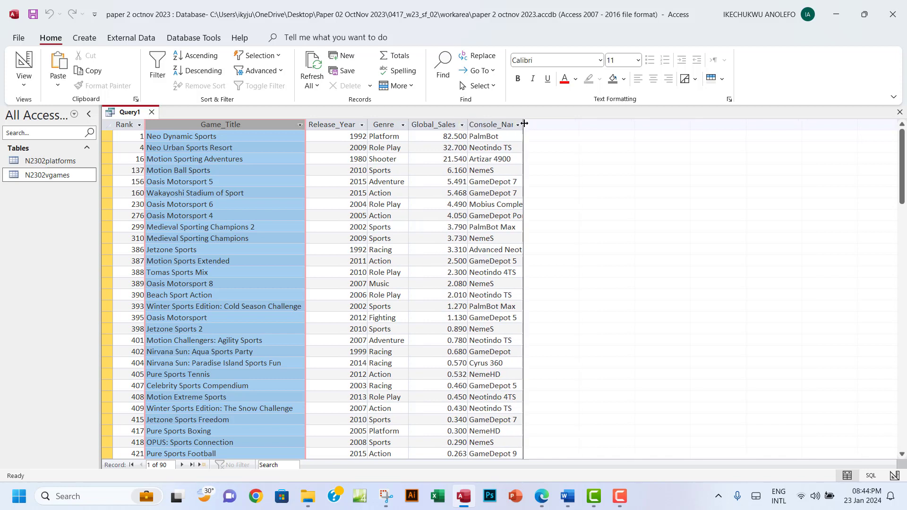
pyautogui.doubleClick(523, 125)
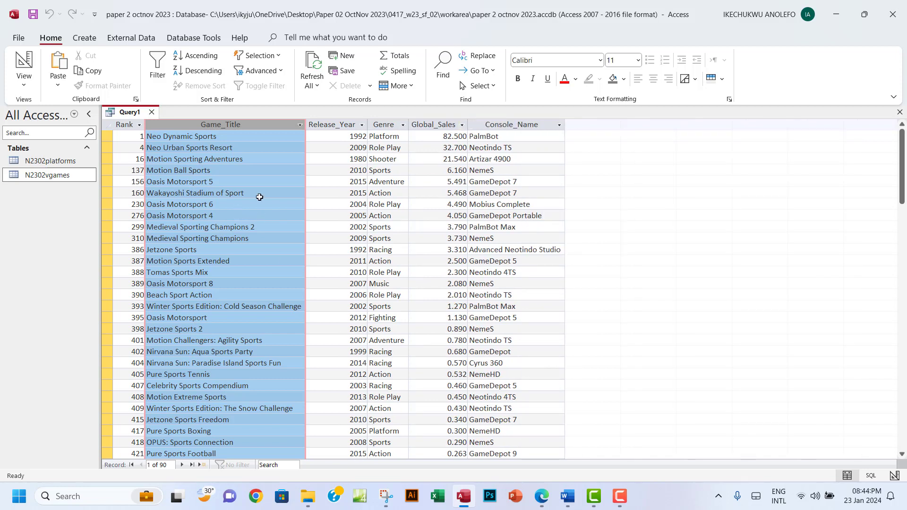
pyautogui.click(187, 147)
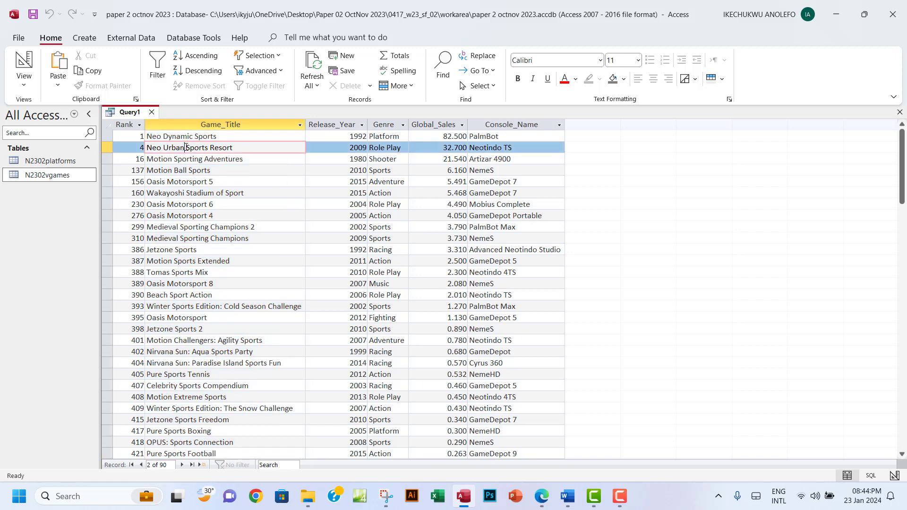
# Verify result titles contain 'sport', e.g. Motion Sporting Adventures and Medieval Sporting Champions 2
pyautogui.moveTo(194, 137); pyautogui.dragTo(191, 159)
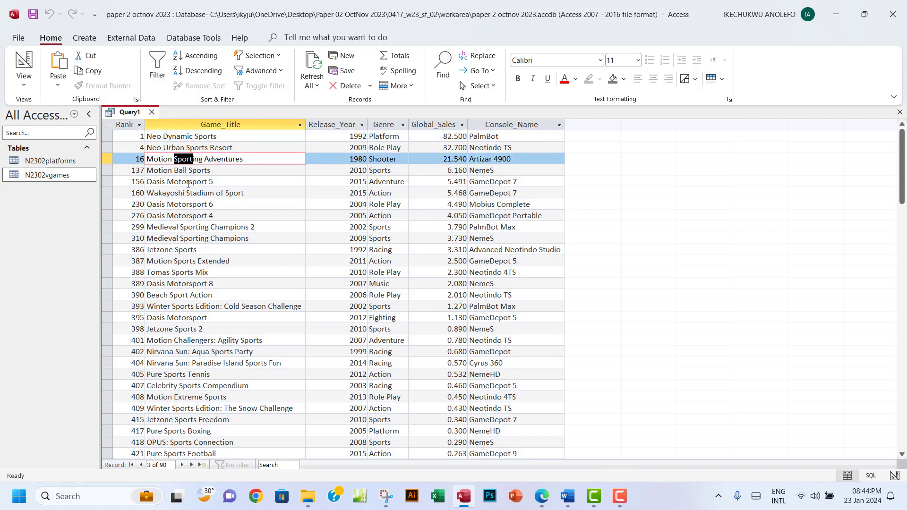
pyautogui.moveTo(190, 184); pyautogui.dragTo(245, 194)
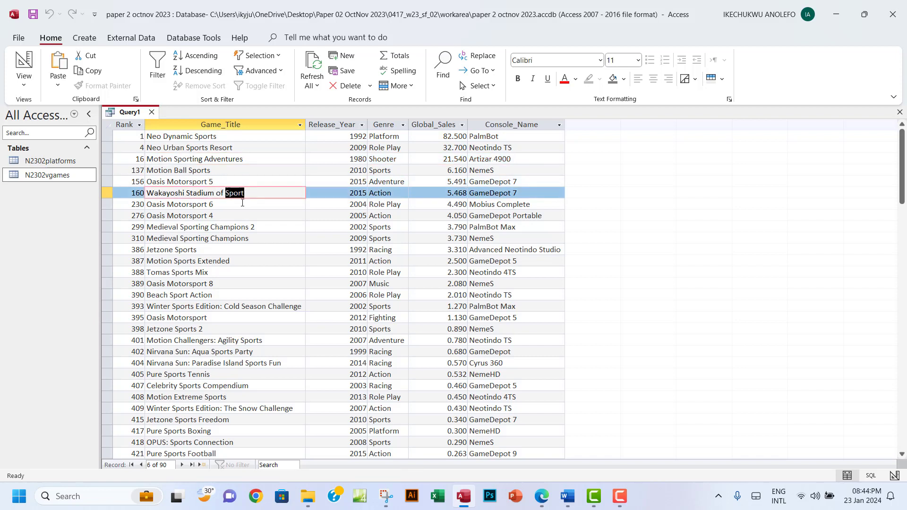
pyautogui.click(182, 228)
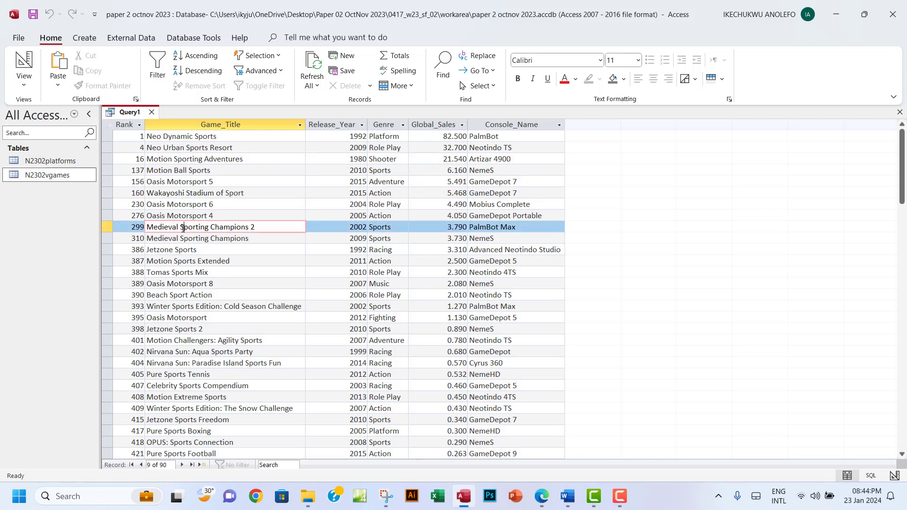
pyautogui.moveTo(183, 227); pyautogui.dragTo(200, 227)
pyautogui.scroll(-15, 186, 283)
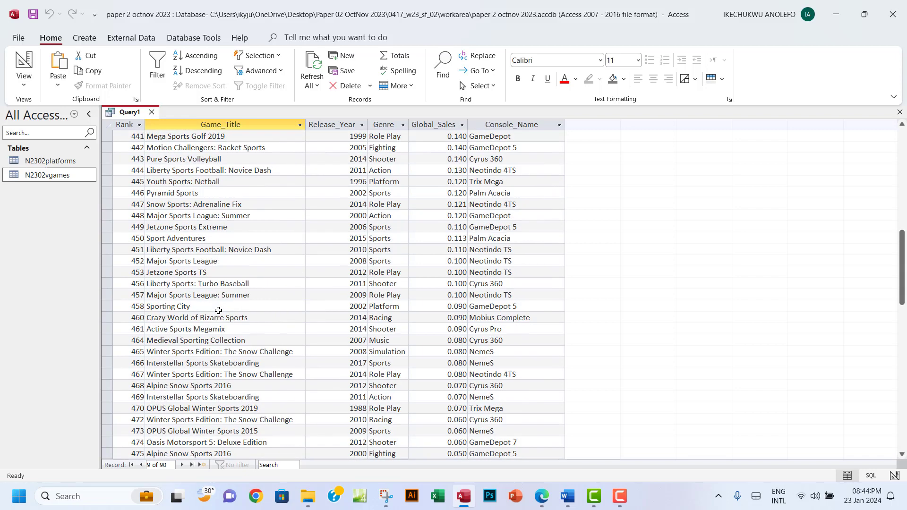
pyautogui.scroll(-4, 218, 310)
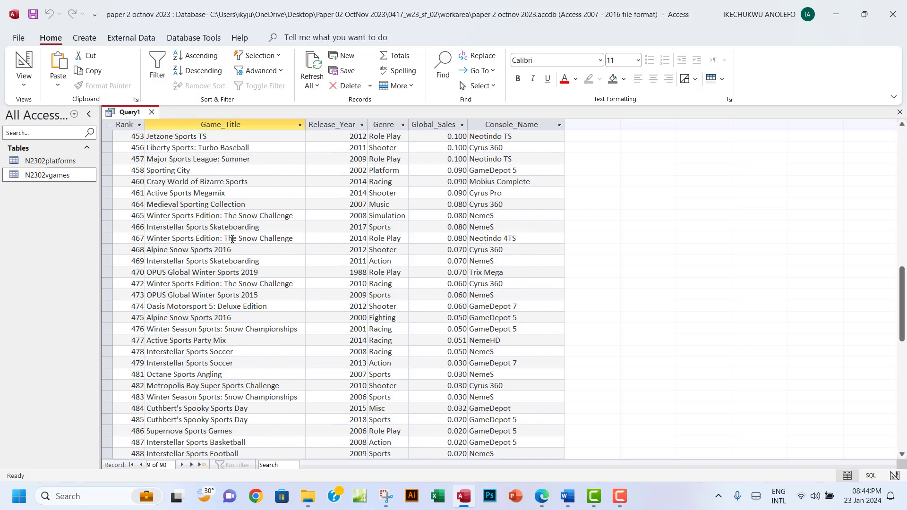
pyautogui.moveTo(176, 238); pyautogui.dragTo(194, 239)
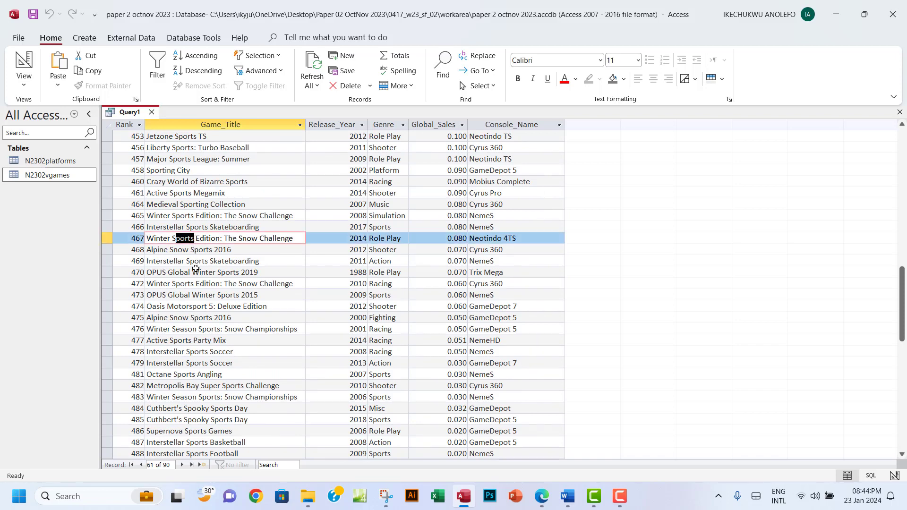
pyautogui.moveTo(173, 284); pyautogui.dragTo(192, 284)
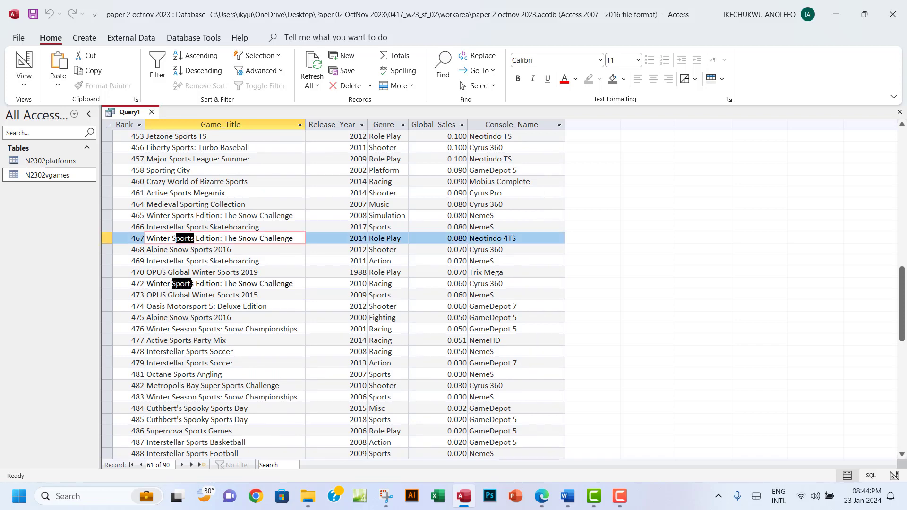
pyautogui.scroll(17, 425, 335)
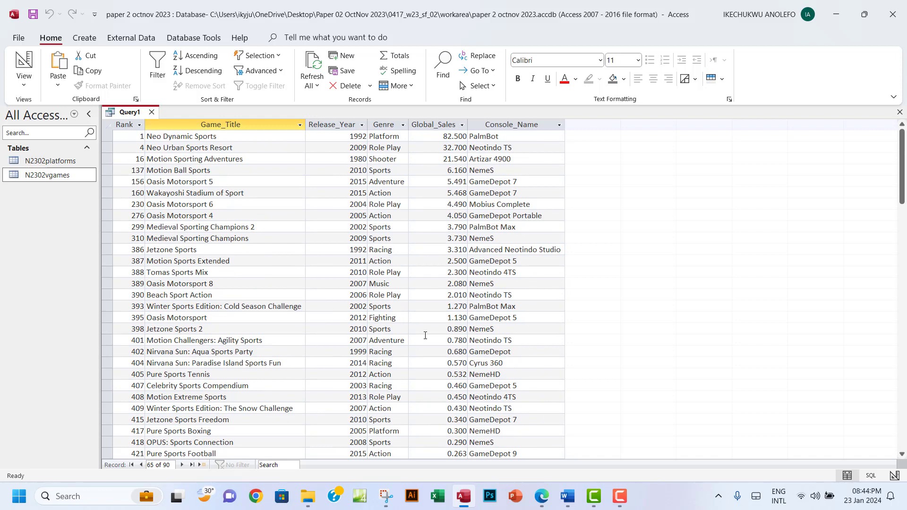
# Check the exam PDF's requirement that Release_Year be 2011 or later
pyautogui.click(541, 495)
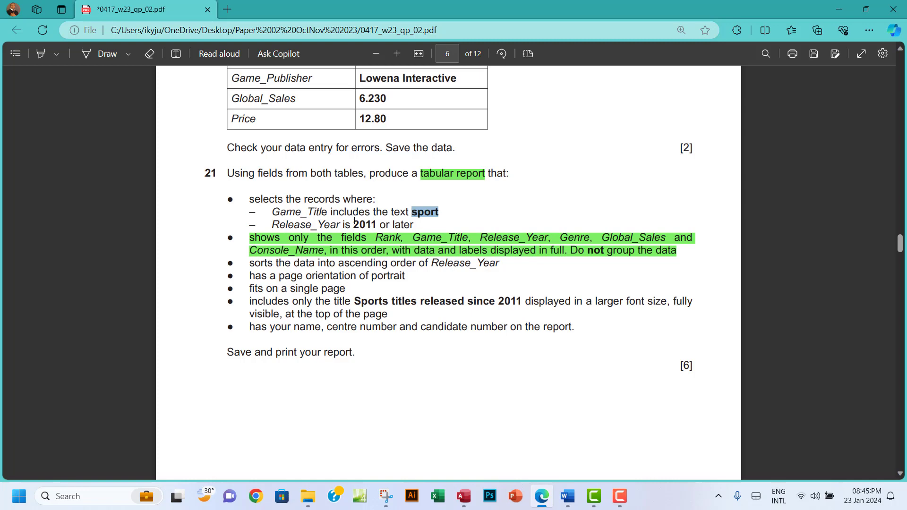
pyautogui.moveTo(355, 223); pyautogui.dragTo(376, 223)
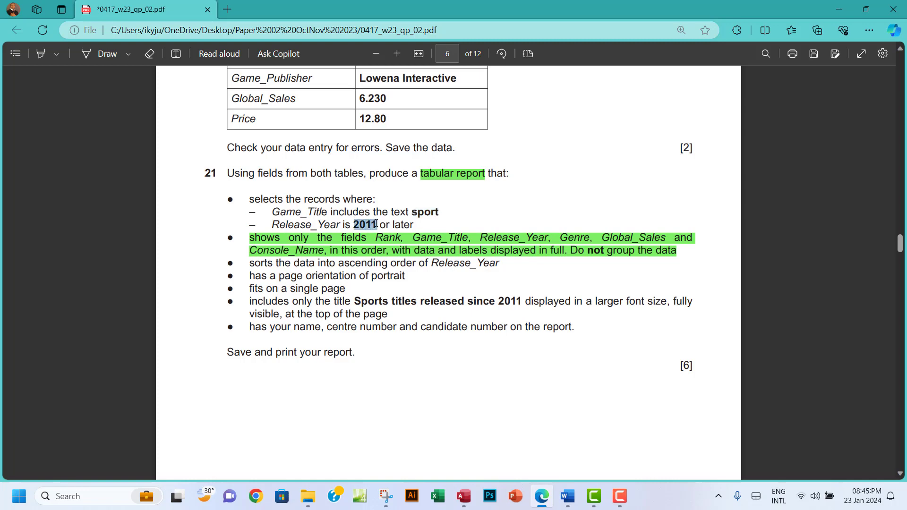
pyautogui.click(373, 231)
# Add the >=2011 Release_Year criterion alongside Like "*sport*" and rerun, returning 32 titles
pyautogui.click(463, 496)
pyautogui.click(467, 500)
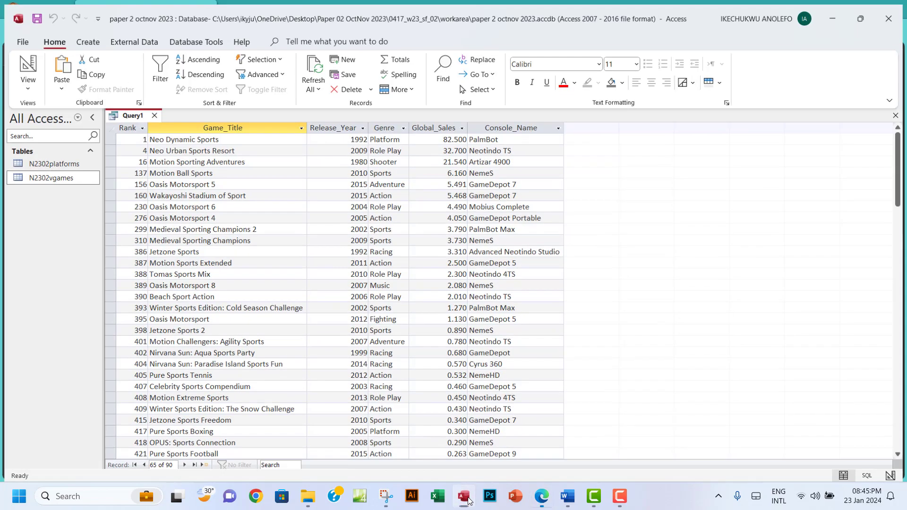
pyautogui.click(464, 497)
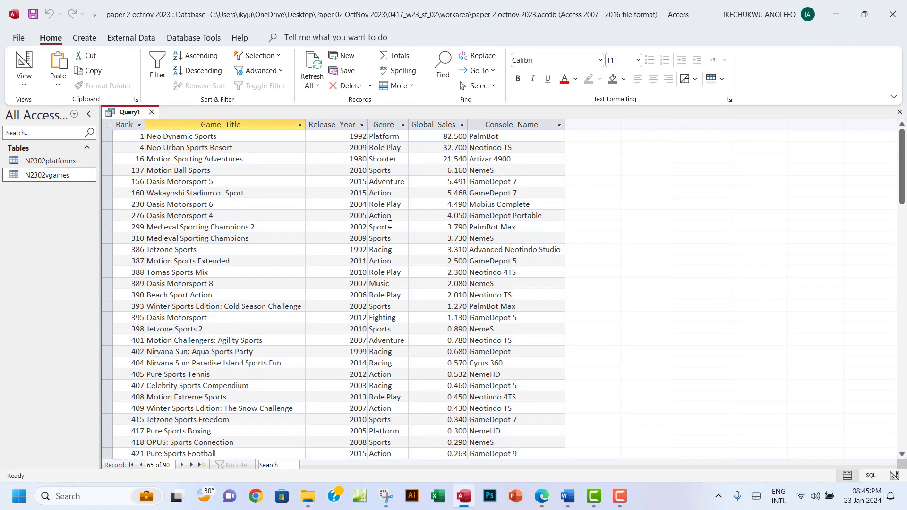
pyautogui.click(22, 63)
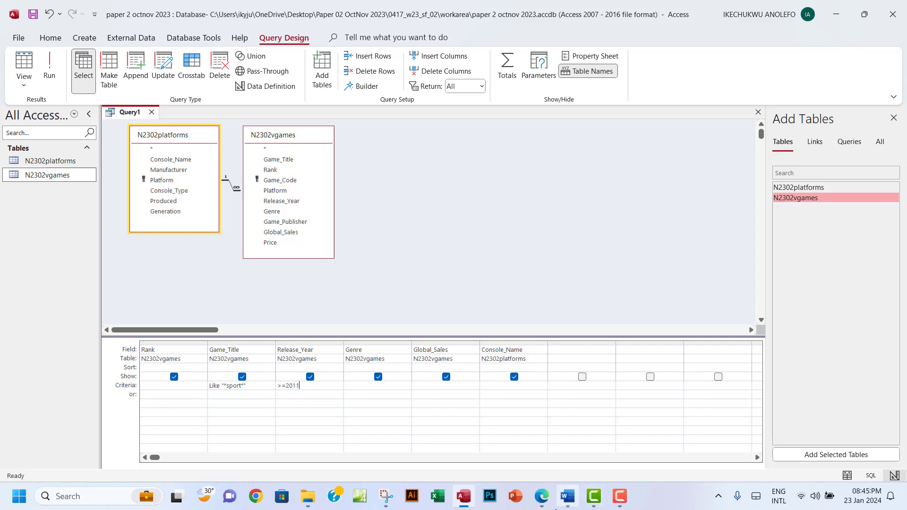
pyautogui.click(542, 498)
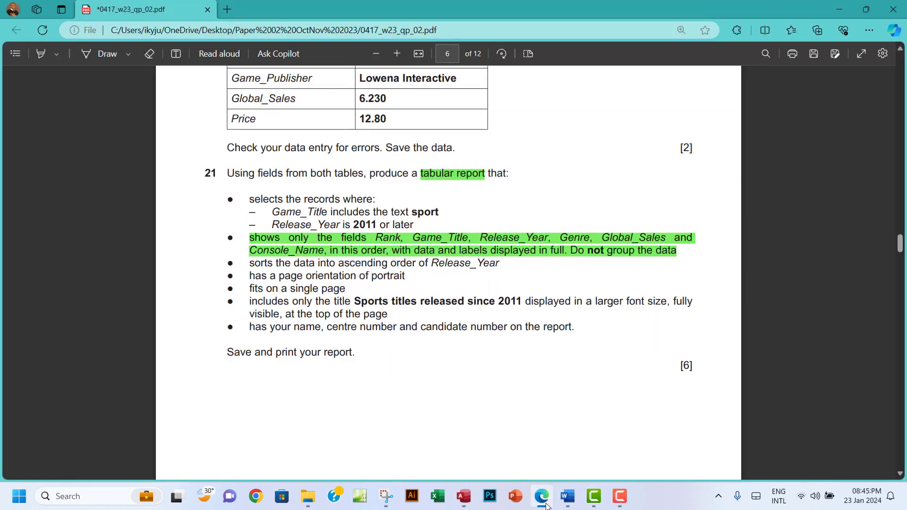
pyautogui.click(547, 507)
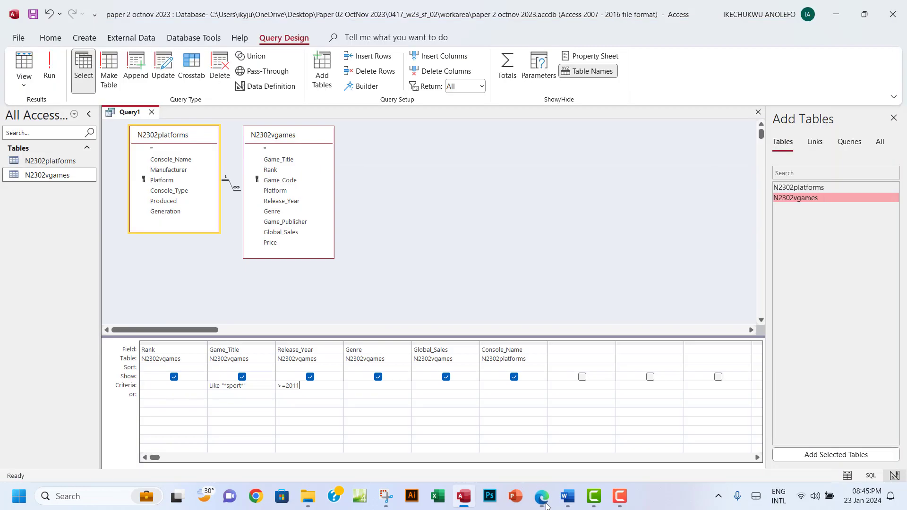
pyautogui.click(50, 69)
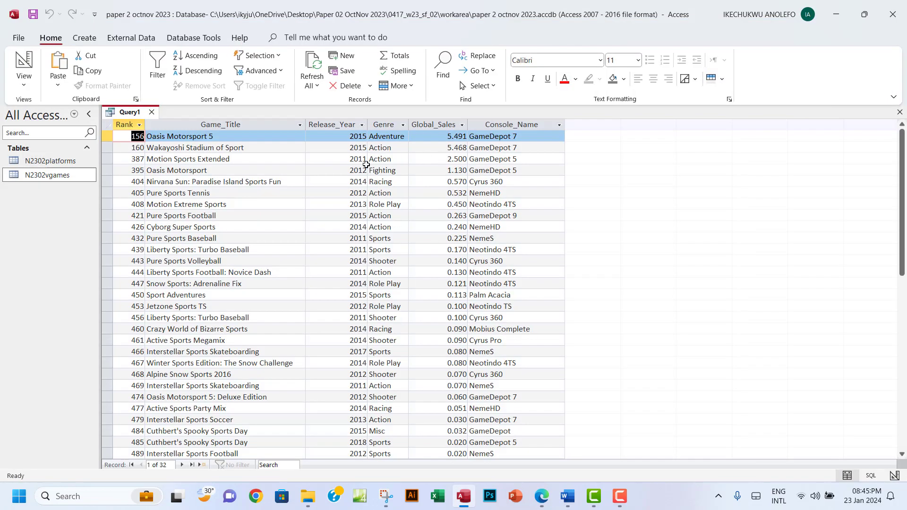
# Scan the 32 results' release years, such as 2012 and 2013, then return to the exam paper
pyautogui.click(354, 125)
pyautogui.scroll(-7, 343, 272)
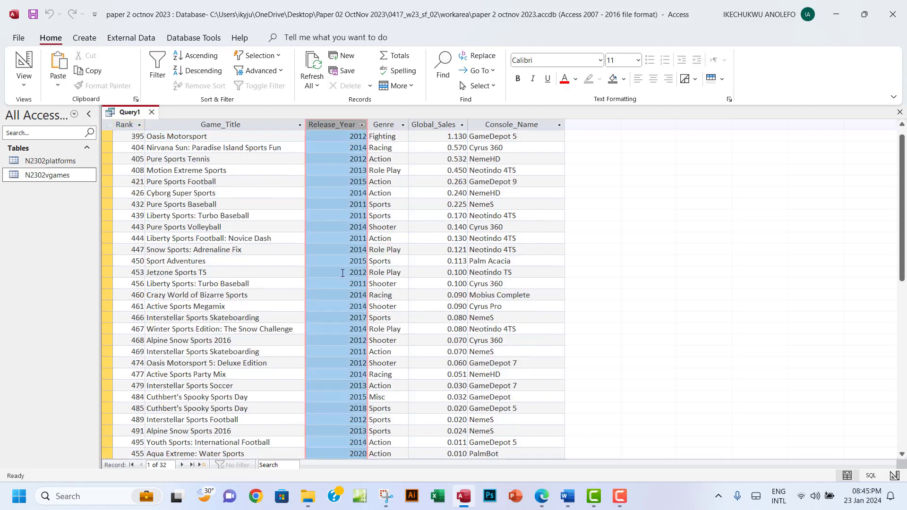
pyautogui.scroll(3, 342, 273)
pyautogui.scroll(2, 343, 273)
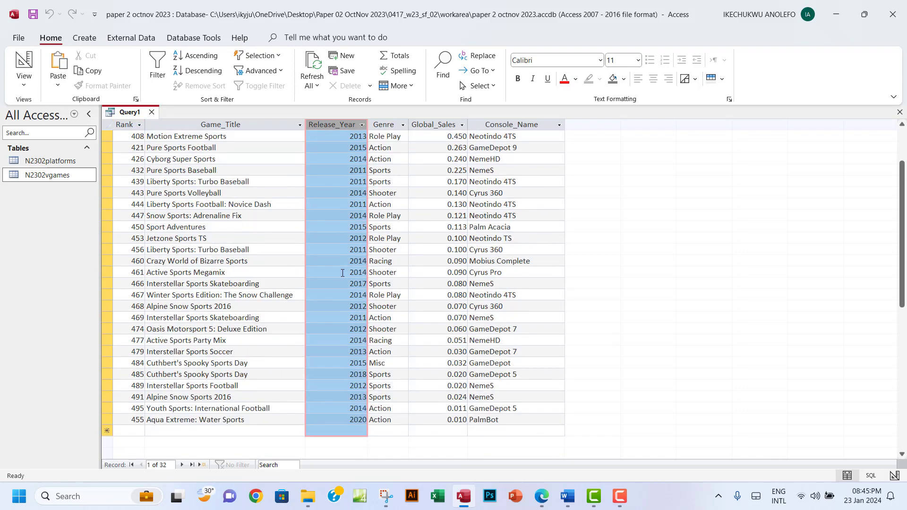
pyautogui.scroll(2, 343, 273)
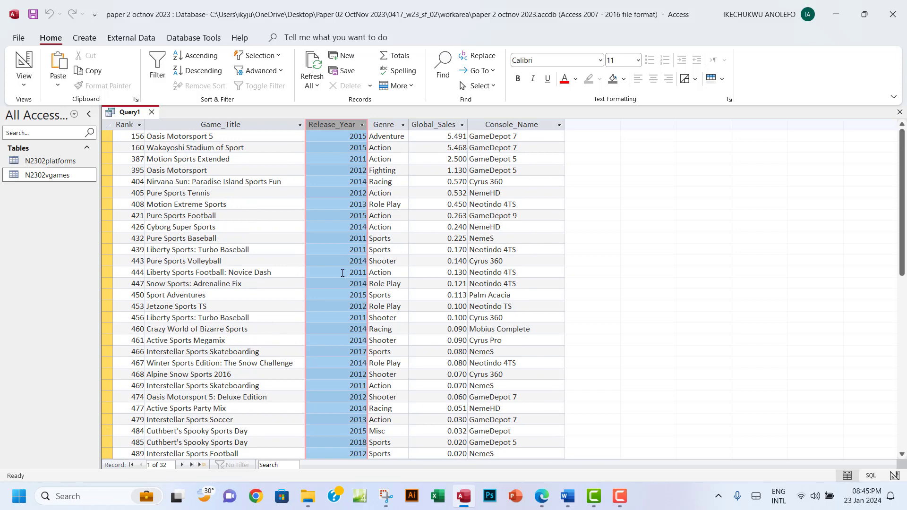
pyautogui.click(324, 205)
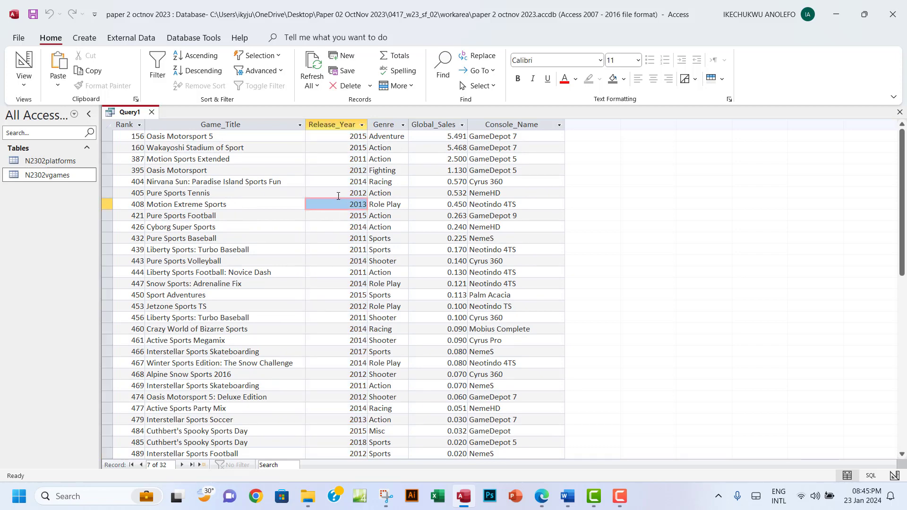
pyautogui.click(338, 195)
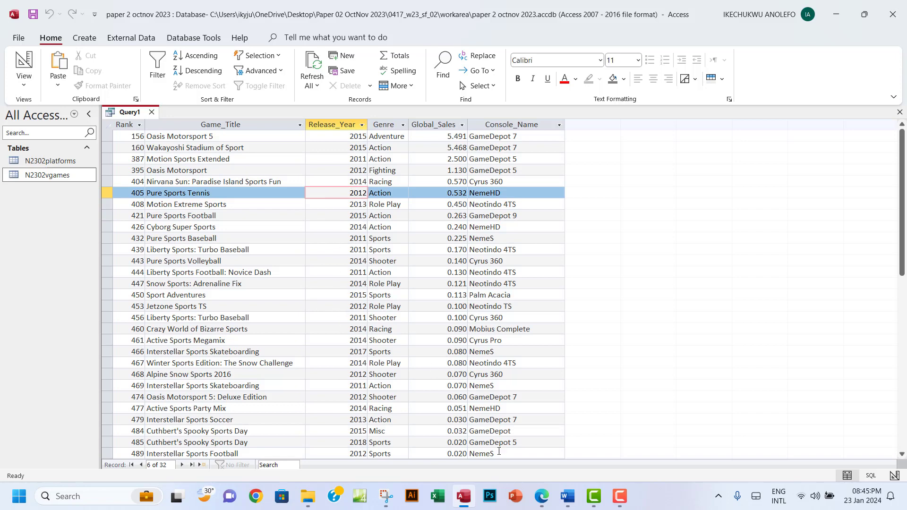
pyautogui.click(541, 495)
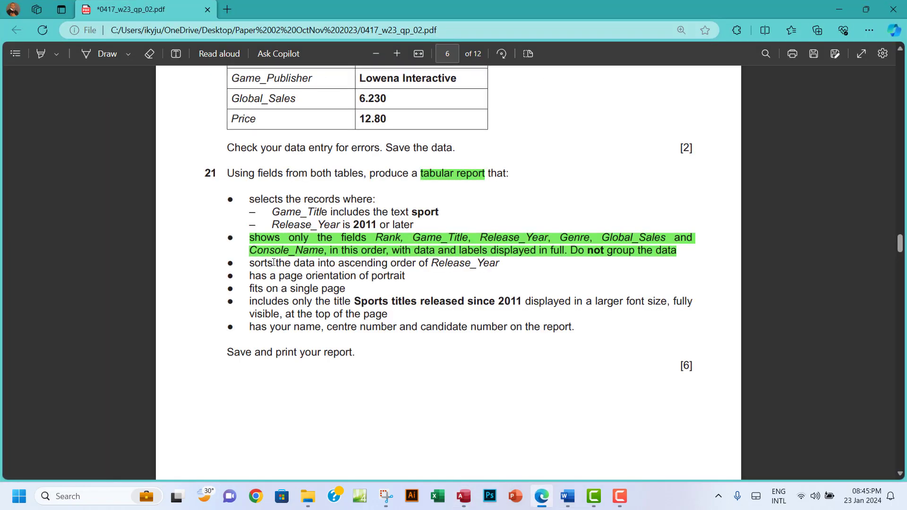
# Highlight question 21's record-selection criteria lines green, then bring Access's results back
pyautogui.moveTo(251, 197); pyautogui.dragTo(416, 229)
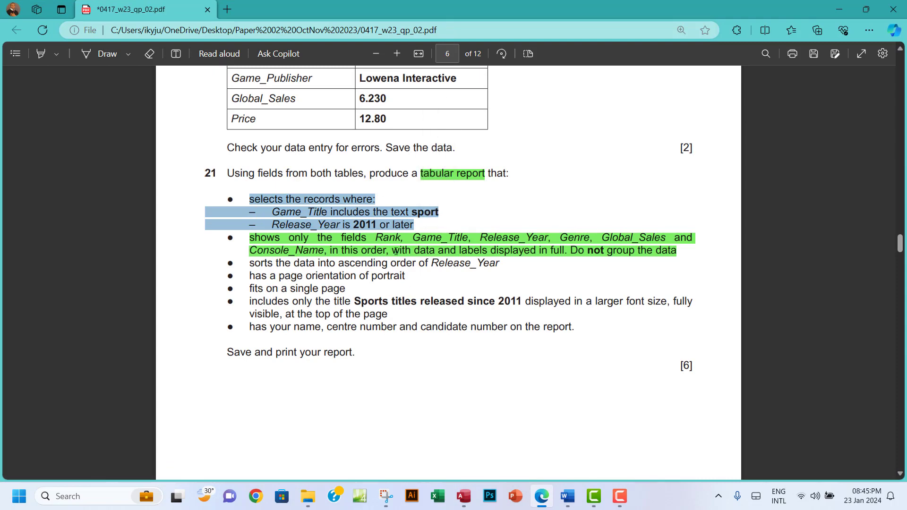
pyautogui.rightClick(360, 215)
pyautogui.moveTo(616, 222)
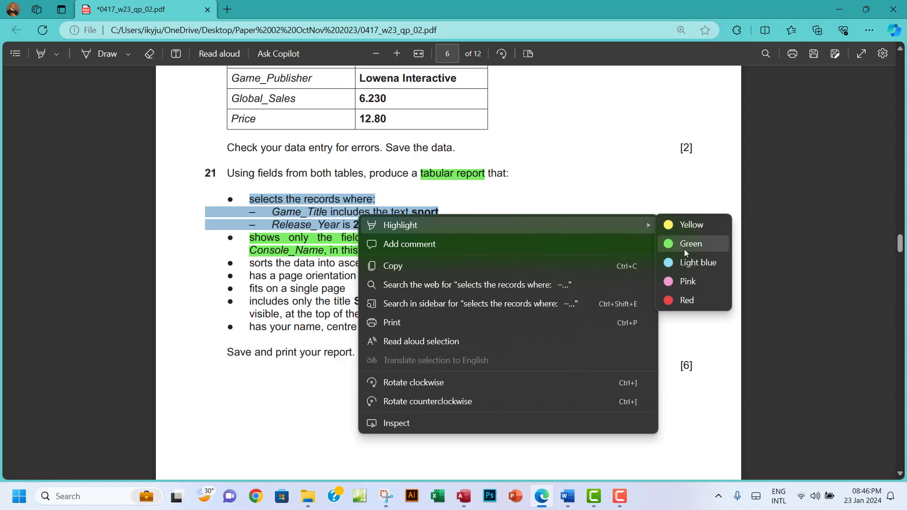
pyautogui.click(684, 249)
pyautogui.moveTo(251, 265); pyautogui.dragTo(505, 264)
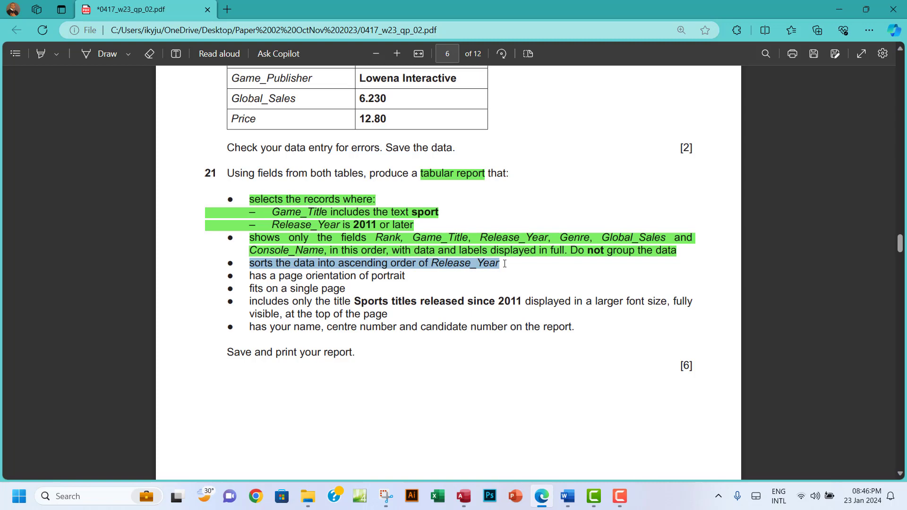
pyautogui.click(425, 264)
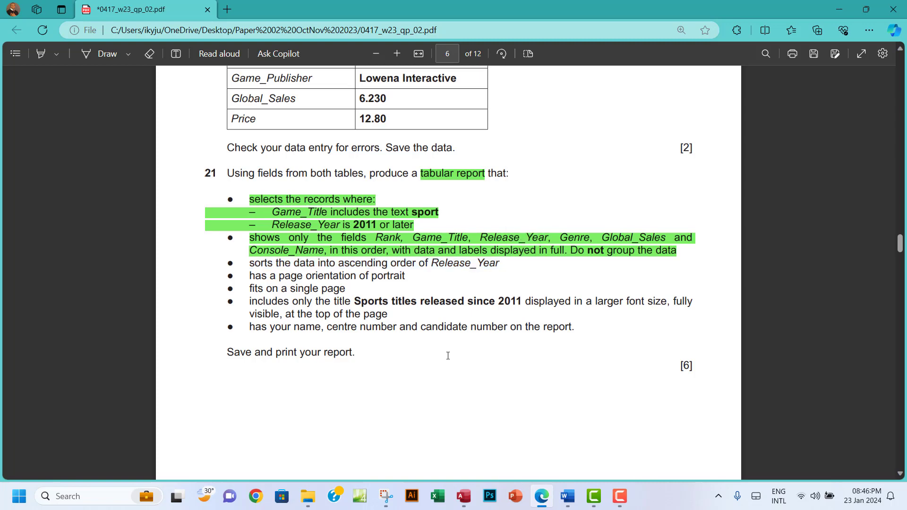
pyautogui.click(463, 496)
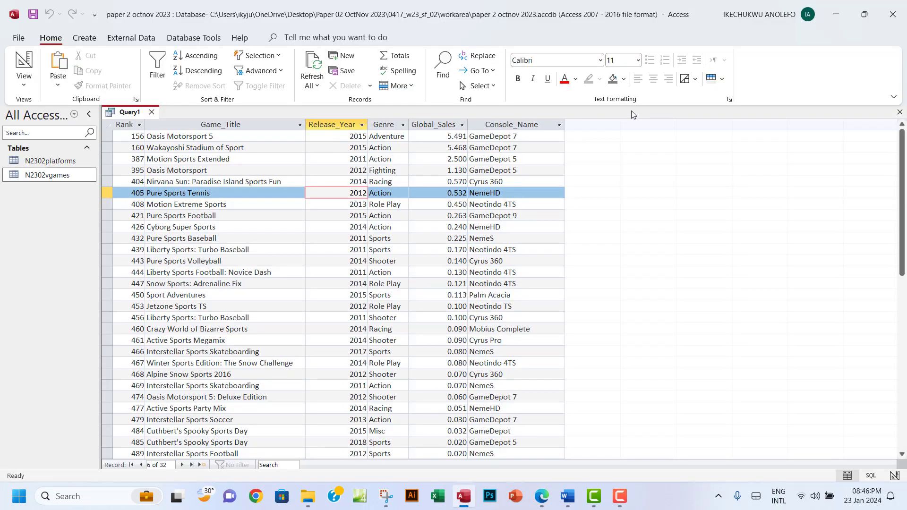
# Save the query as Query1, close its results, and view the exam paper again
pyautogui.click(32, 14)
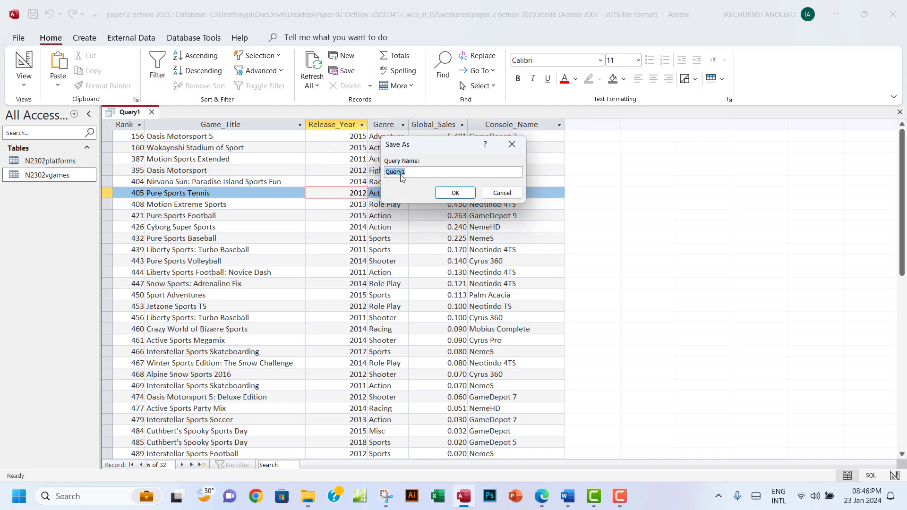
pyautogui.click(455, 193)
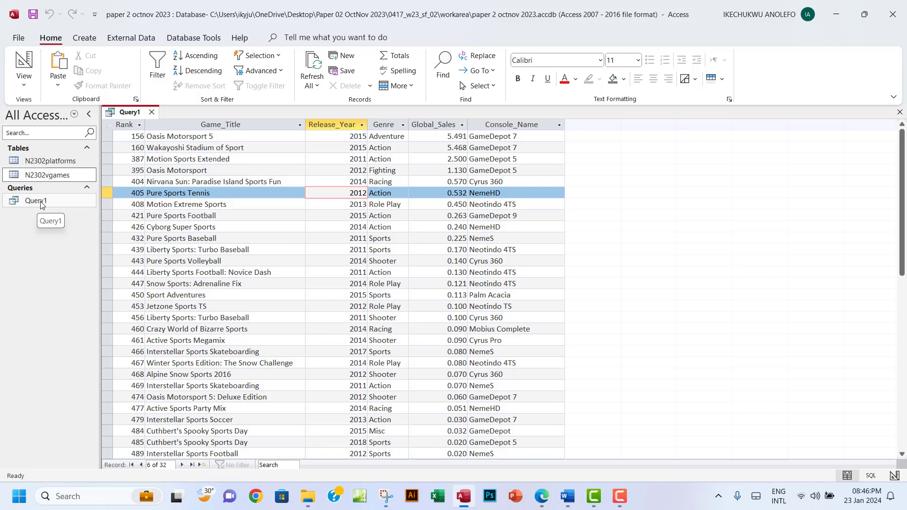
pyautogui.click(899, 112)
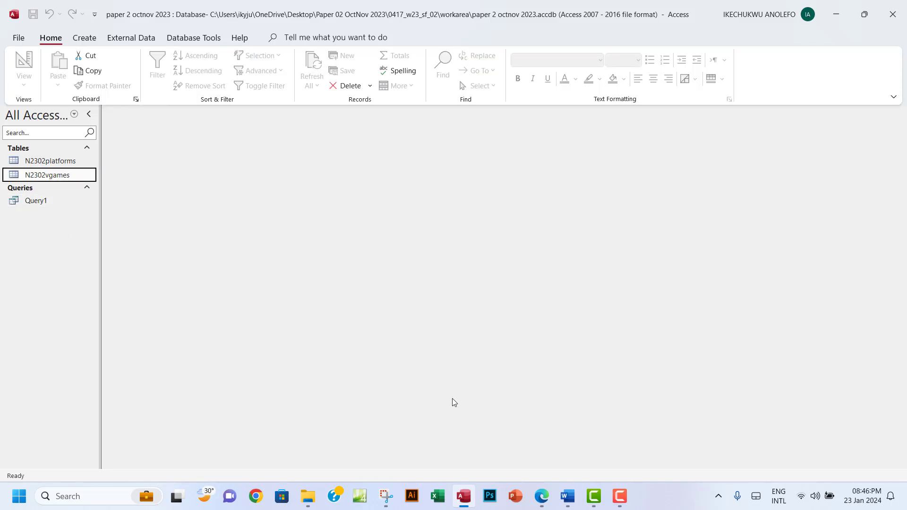
pyautogui.click(541, 495)
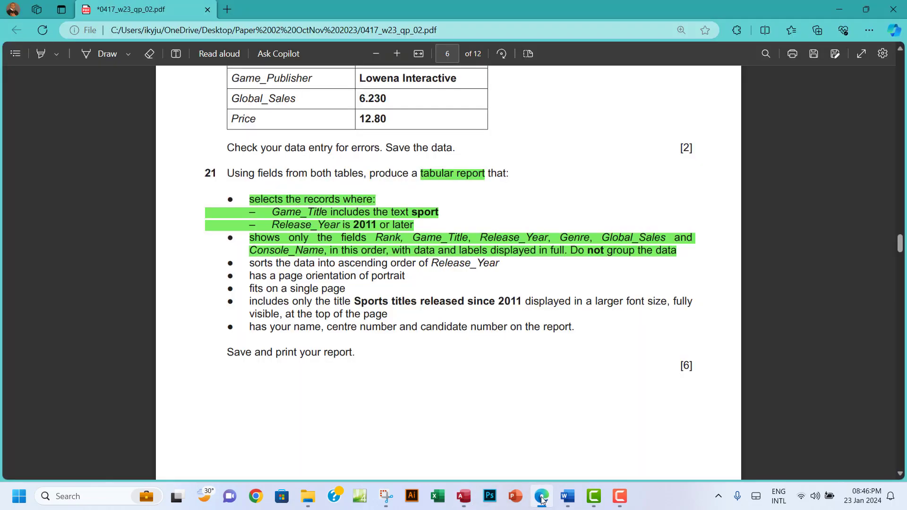
# Start the Report Wizard on Query1 and add all six of its fields
pyautogui.click(538, 494)
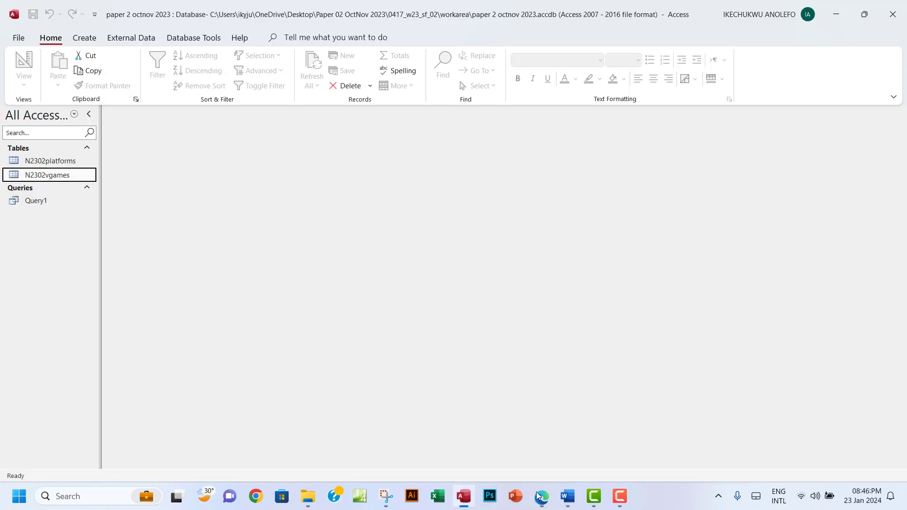
pyautogui.click(84, 37)
pyautogui.click(475, 61)
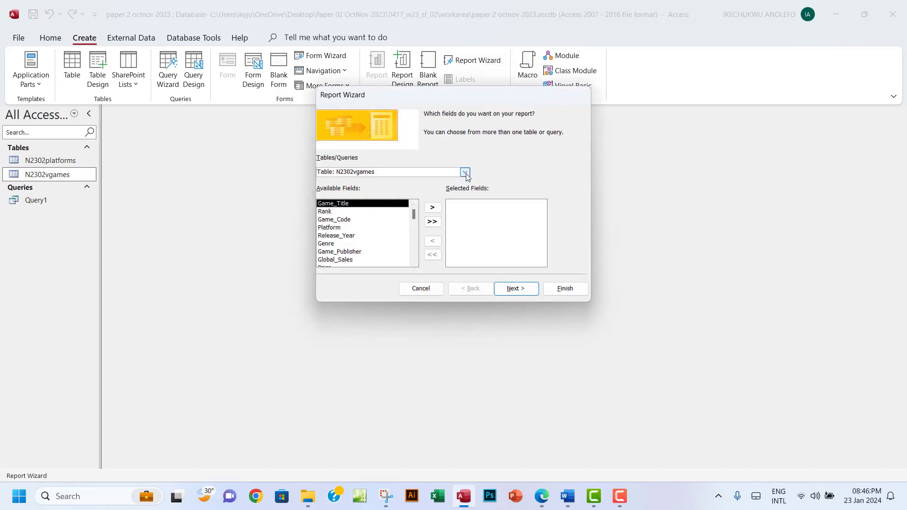
pyautogui.click(466, 172)
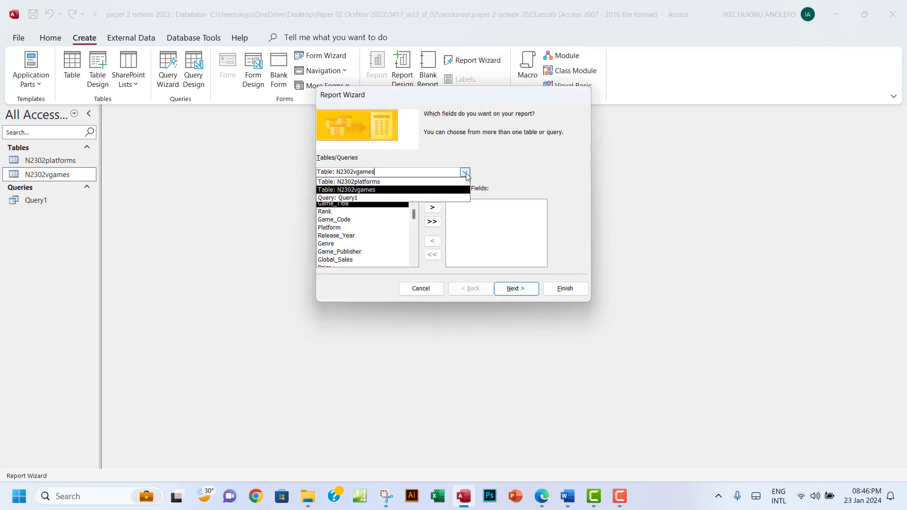
pyautogui.click(354, 202)
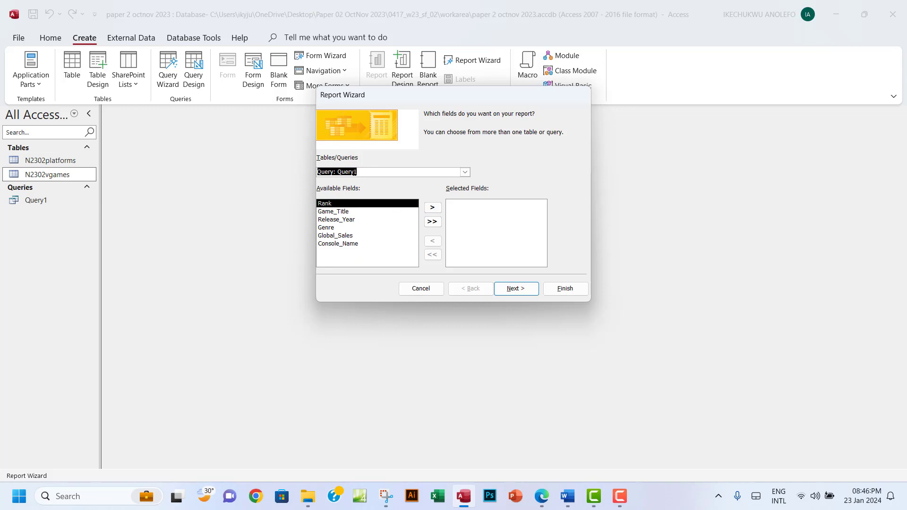
pyautogui.click(431, 222)
pyautogui.click(512, 288)
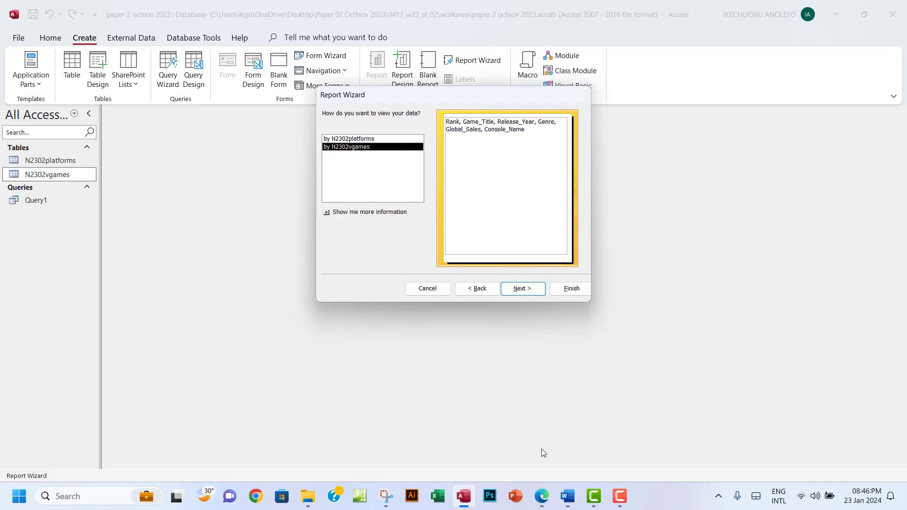
# Keep the data viewed by N2302vgames with no grouping, moving on to sort order
pyautogui.click(546, 500)
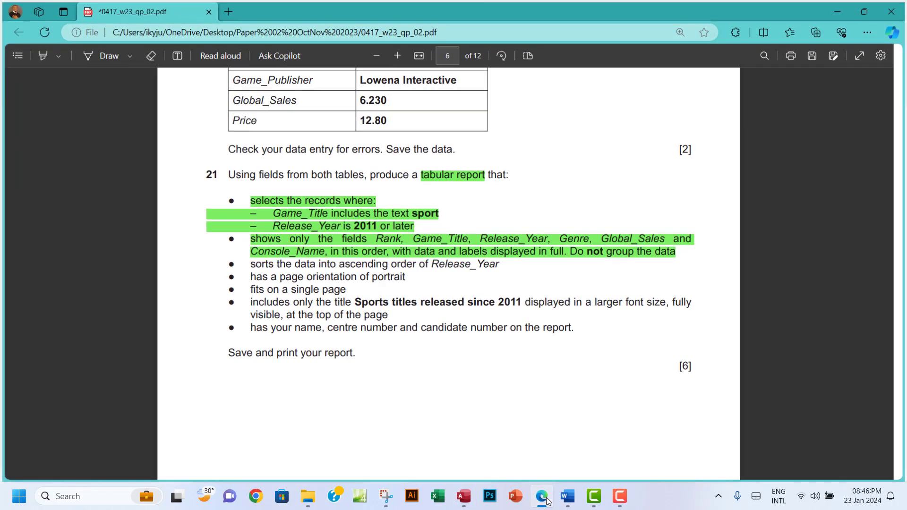
pyautogui.click(546, 500)
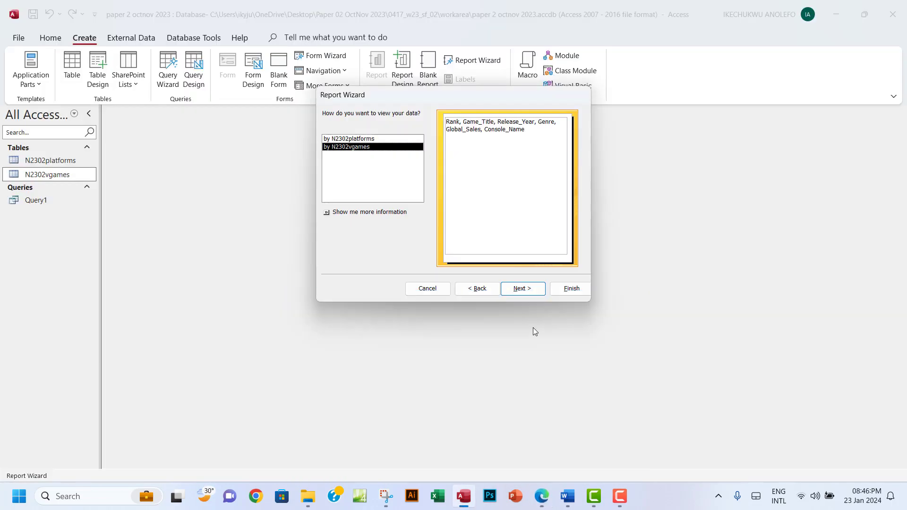
pyautogui.click(352, 139)
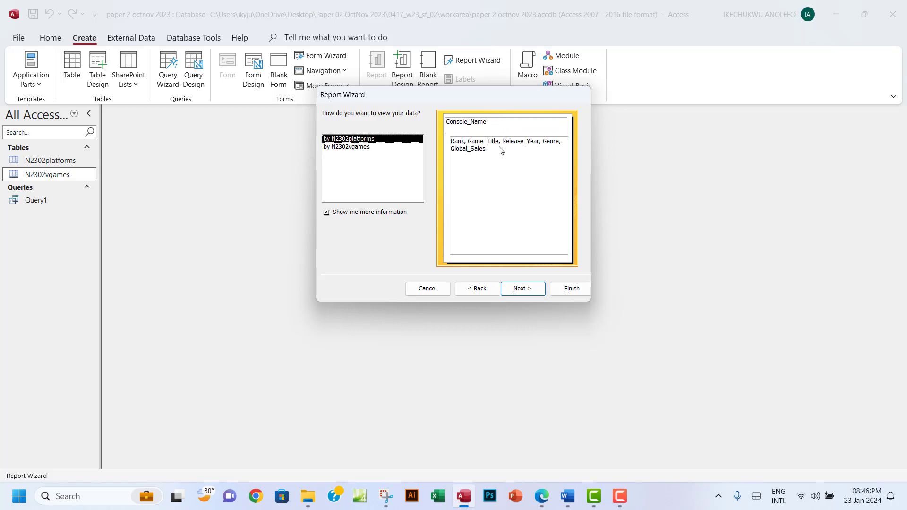
pyautogui.click(344, 147)
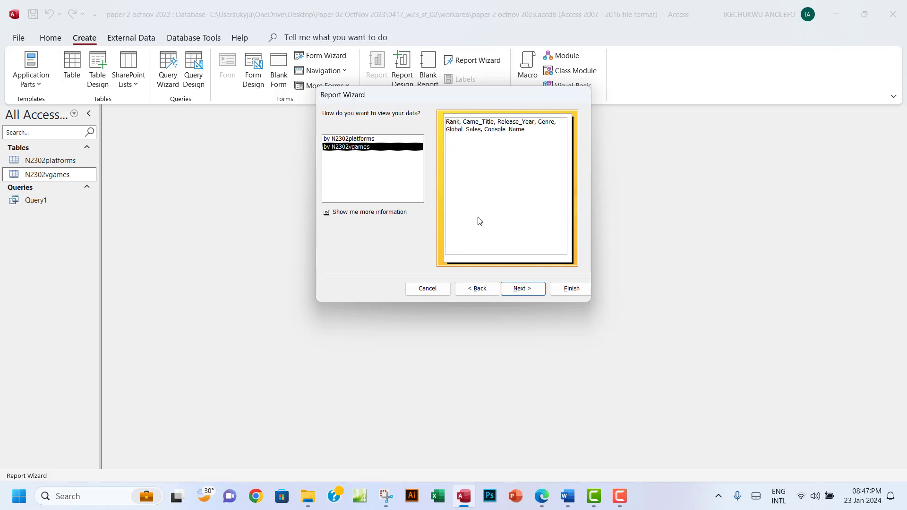
pyautogui.click(523, 291)
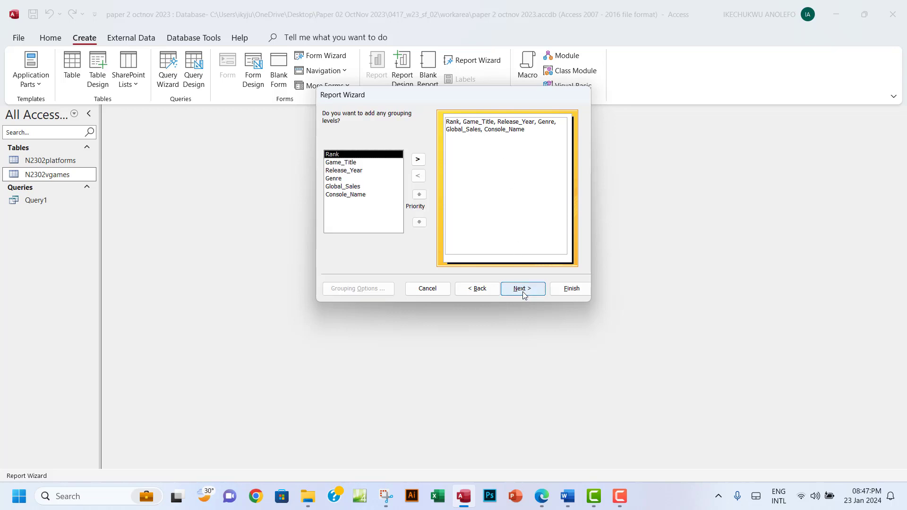
pyautogui.click(523, 292)
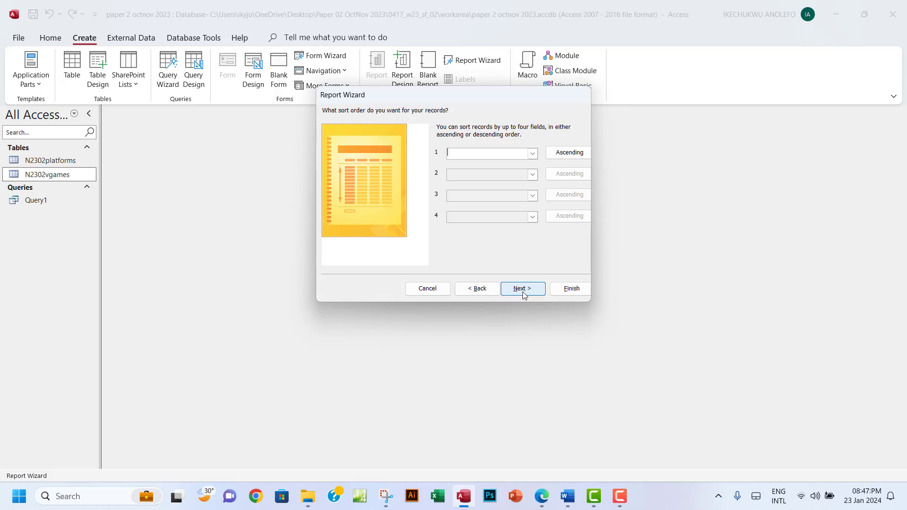
# Advance to the Tabular, Portrait layout step and bring the exam paper forward
pyautogui.click(523, 292)
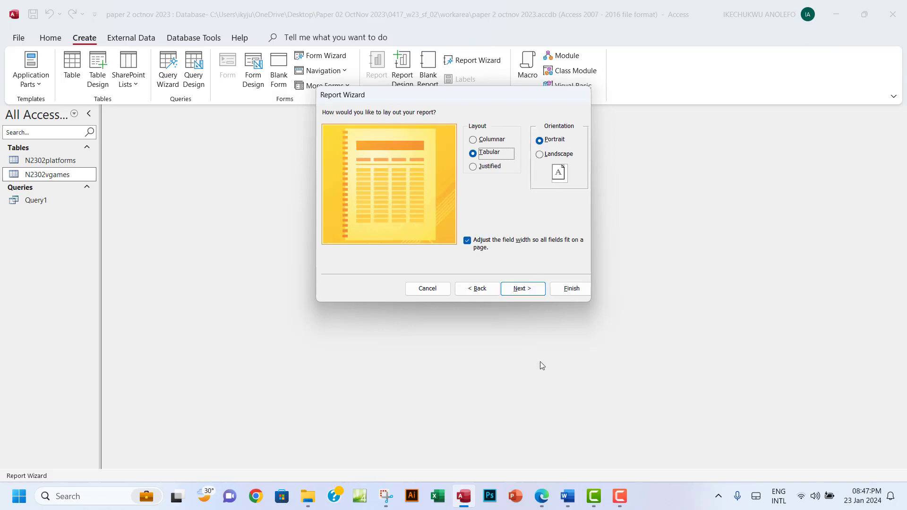
pyautogui.click(542, 496)
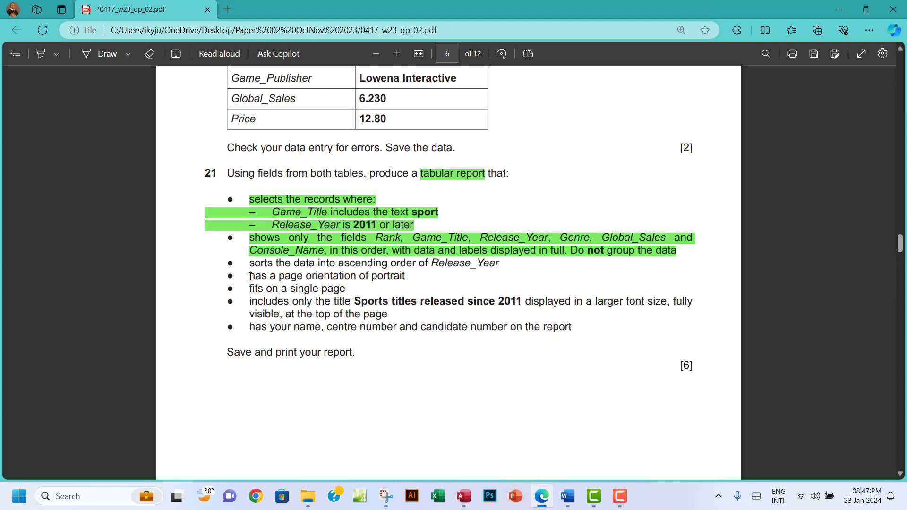
# Highlight the portrait-orientation and single-page requirements green in the question paper
pyautogui.moveTo(250, 276); pyautogui.dragTo(405, 278)
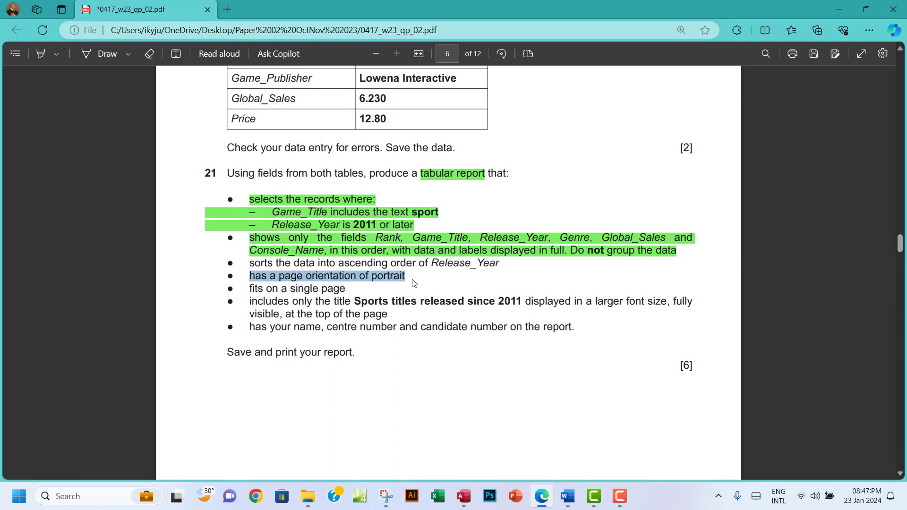
pyautogui.click(461, 496)
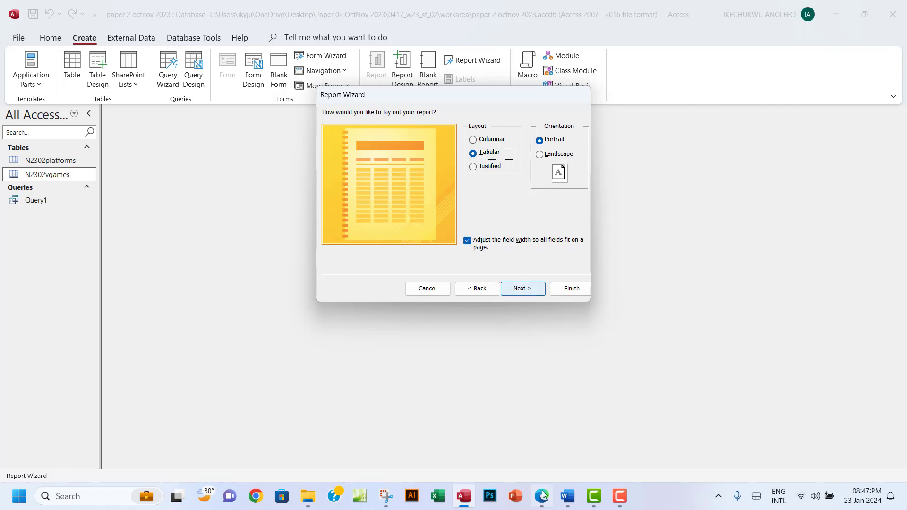
pyautogui.moveTo(543, 501)
pyautogui.click(541, 439)
pyautogui.click(260, 282)
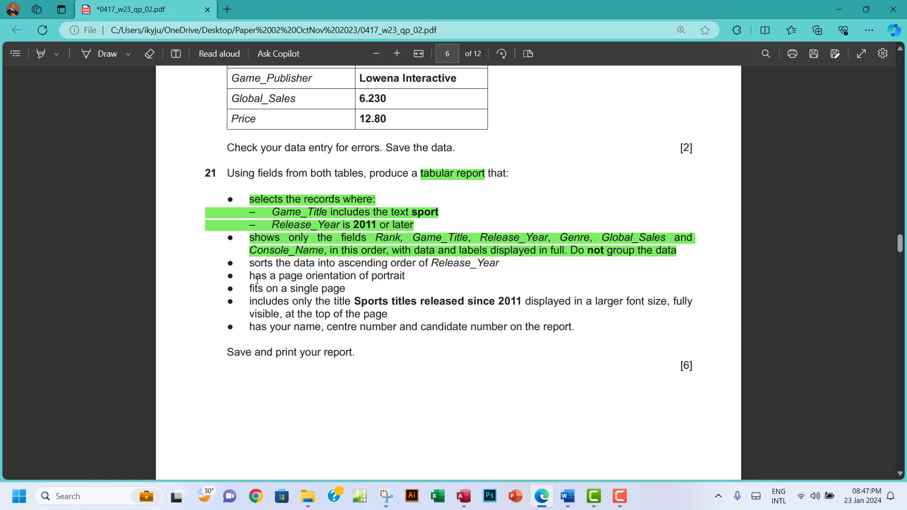
pyautogui.moveTo(250, 277); pyautogui.dragTo(347, 291)
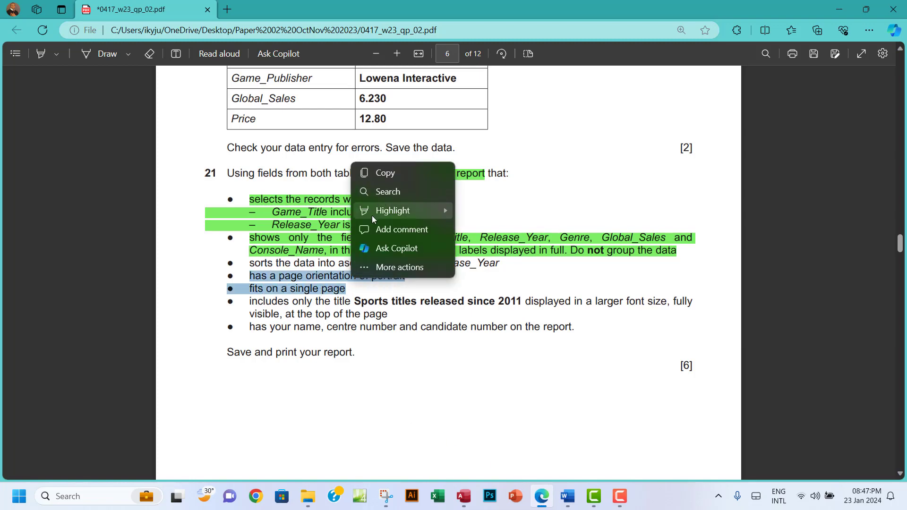
pyautogui.moveTo(392, 210)
pyautogui.click(479, 228)
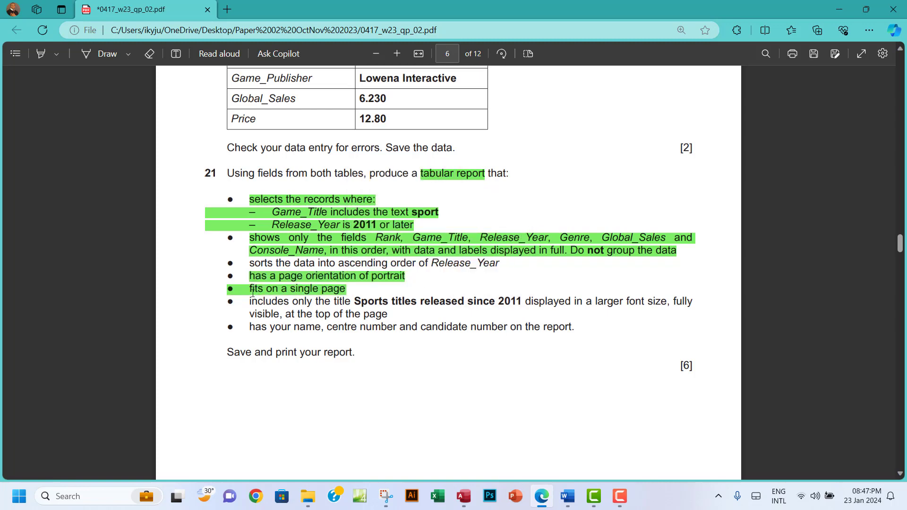
pyautogui.moveTo(250, 289); pyautogui.dragTo(345, 293)
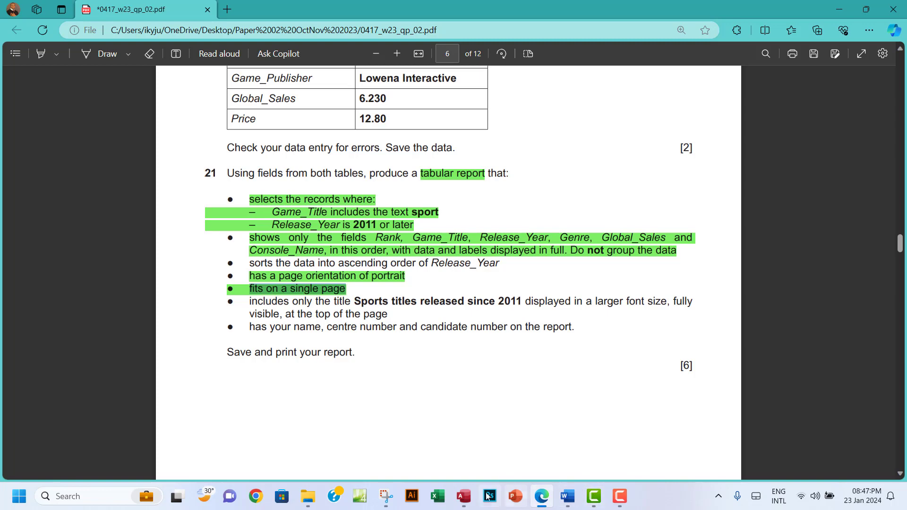
# Copy the report title 'Sports titles released since 2011' from the question paper
pyautogui.click(463, 496)
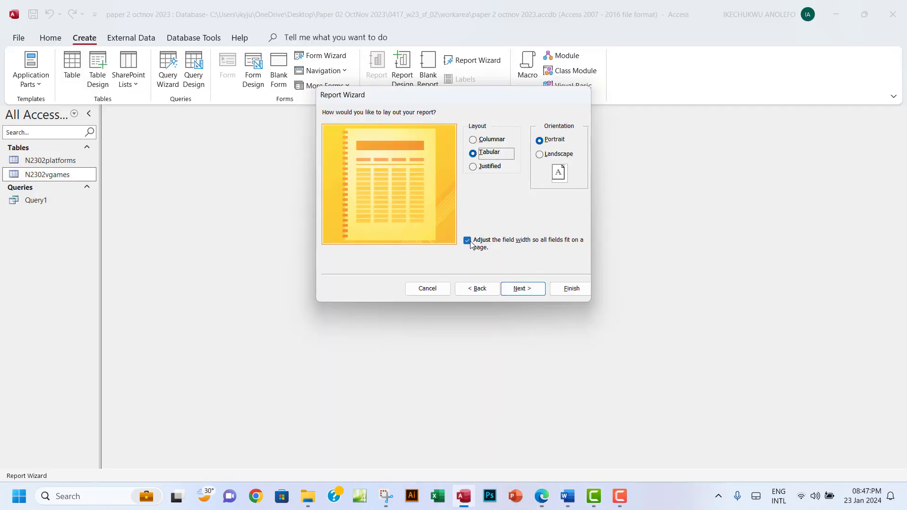
pyautogui.click(542, 495)
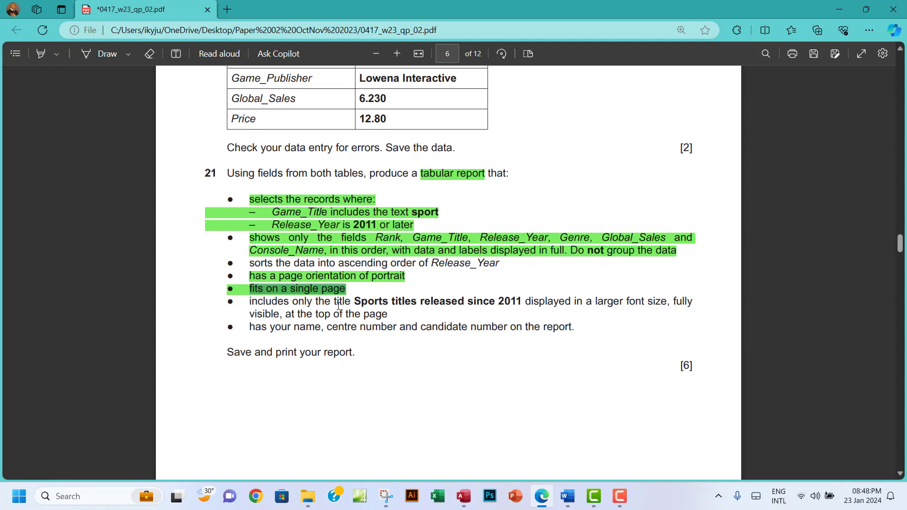
pyautogui.moveTo(354, 305); pyautogui.dragTo(520, 302)
pyautogui.click(542, 185)
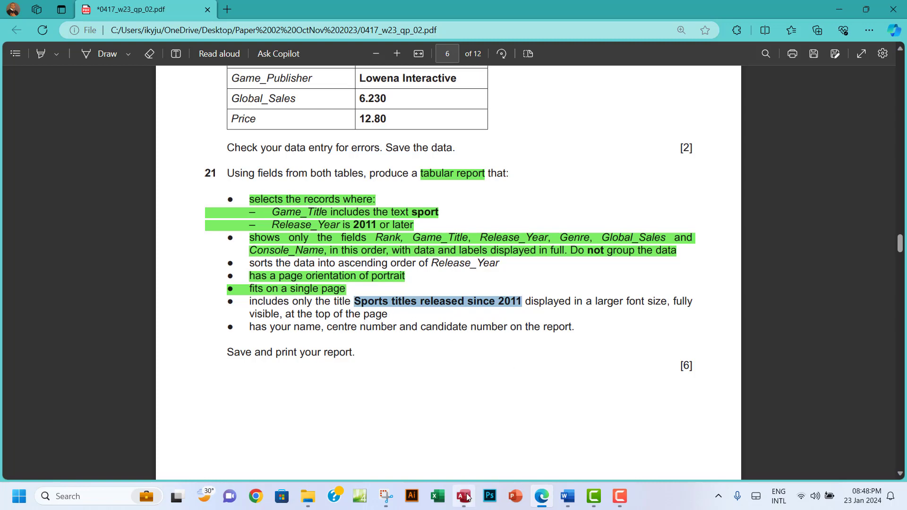
pyautogui.hotkey('alt', 'Tab')
# Title the report 'Sports titles released since 2011', finish the wizard, and select it under Reports
pyautogui.click(530, 296)
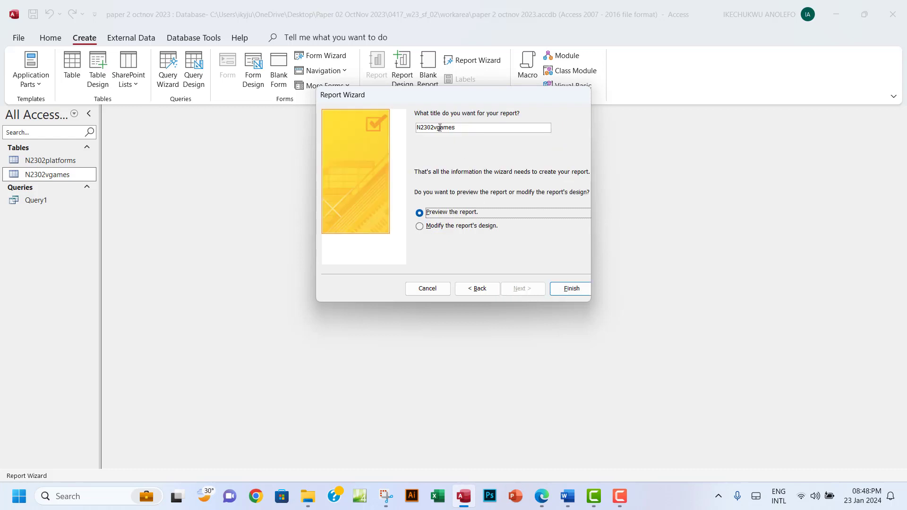
pyautogui.moveTo(457, 127); pyautogui.dragTo(408, 130)
pyautogui.hotkey('ctrl', 'v')
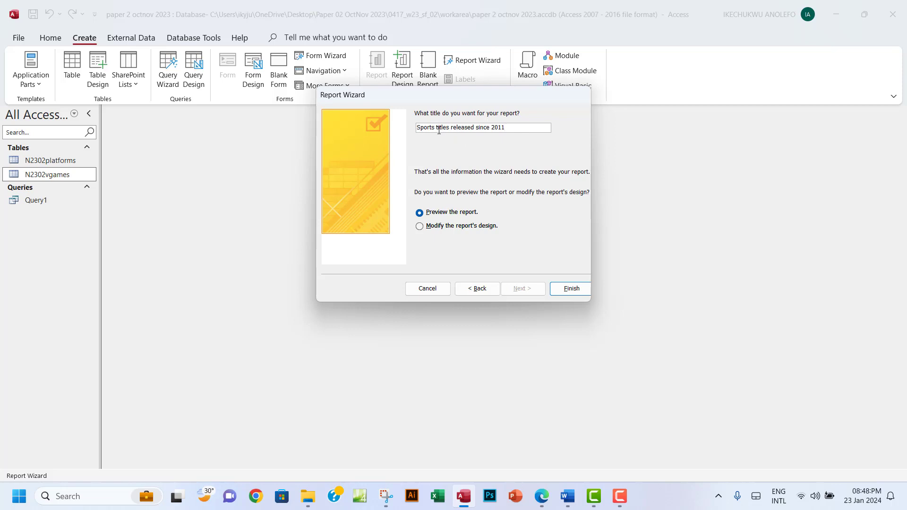
pyautogui.moveTo(499, 131); pyautogui.dragTo(507, 131)
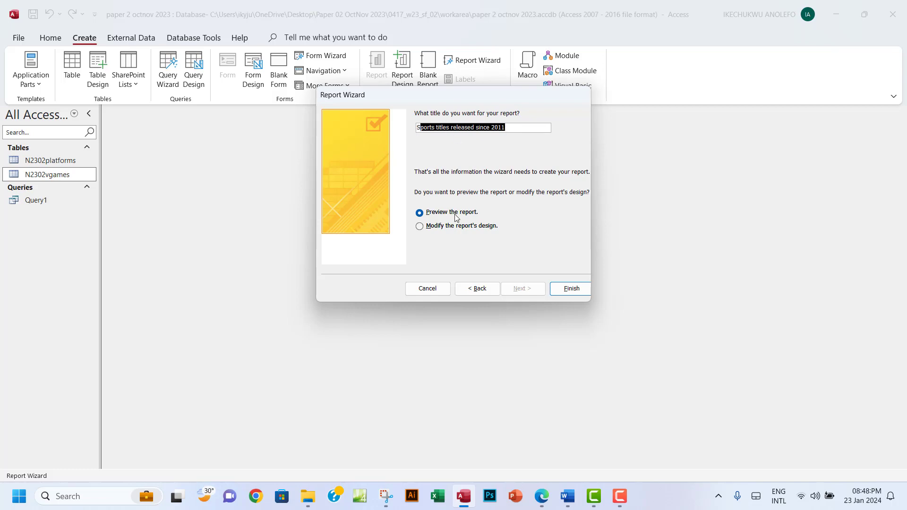
pyautogui.click(554, 292)
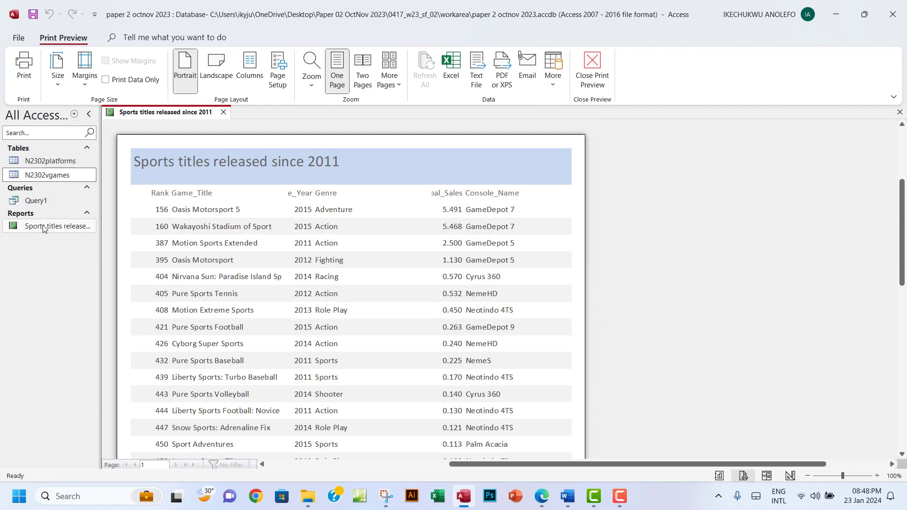
pyautogui.click(43, 226)
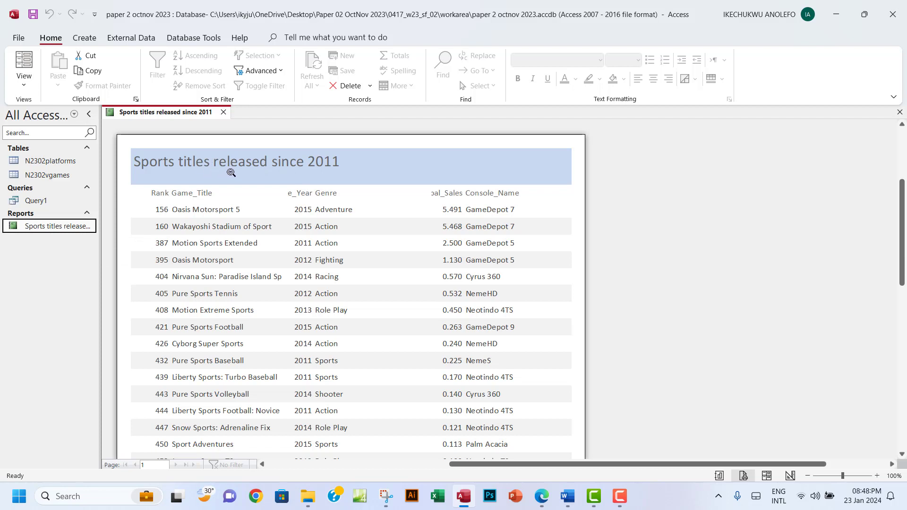
pyautogui.click(25, 79)
# In Design view, set the report title text to 28 pt
pyautogui.click(65, 181)
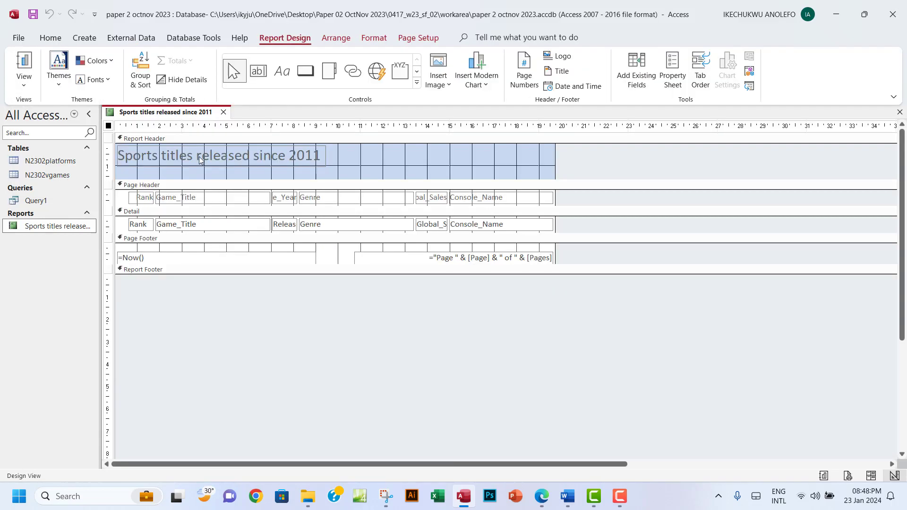
pyautogui.click(313, 161)
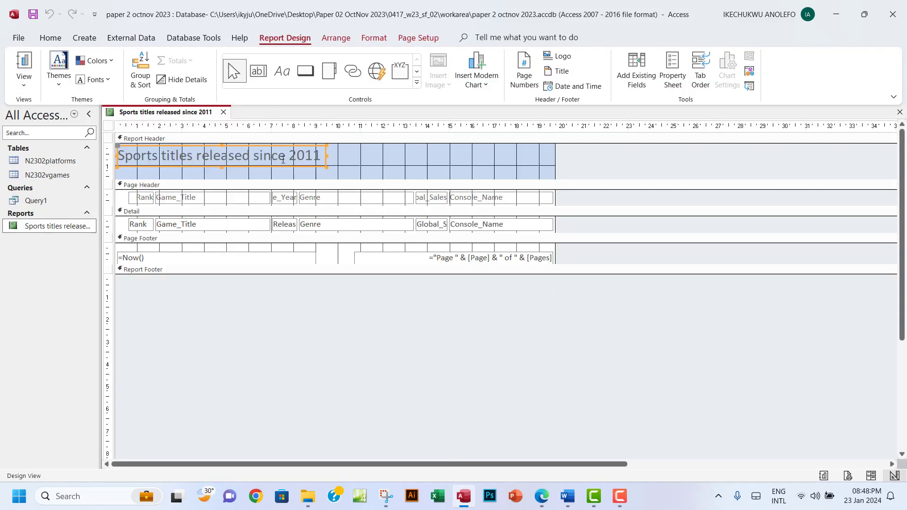
pyautogui.click(322, 157)
pyautogui.moveTo(322, 157); pyautogui.dragTo(118, 156)
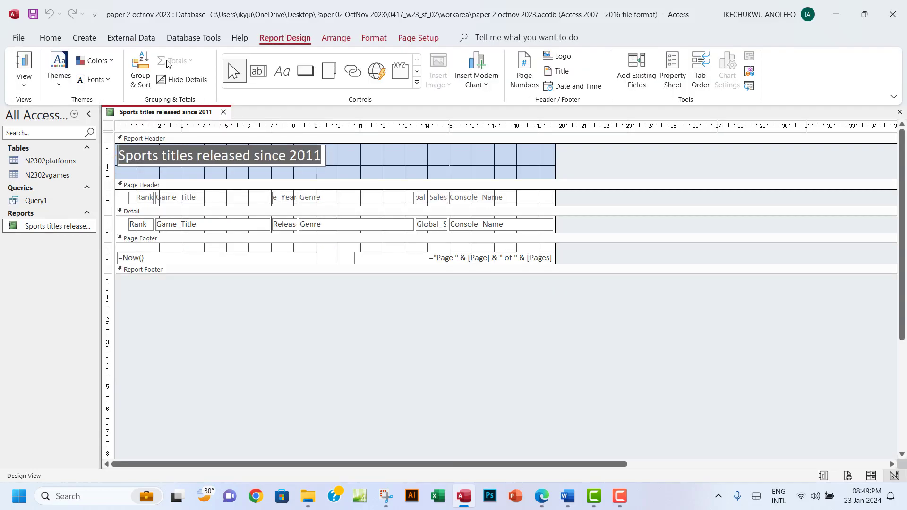
pyautogui.click(374, 38)
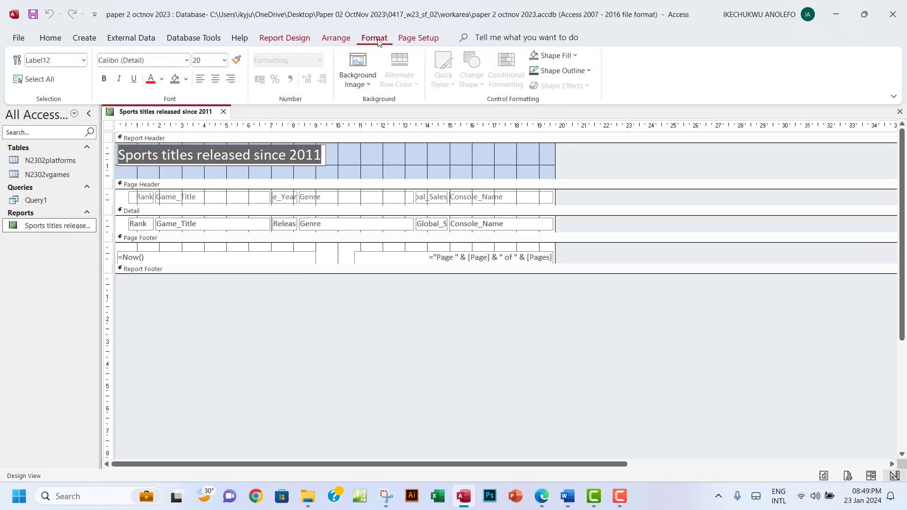
pyautogui.click(225, 60)
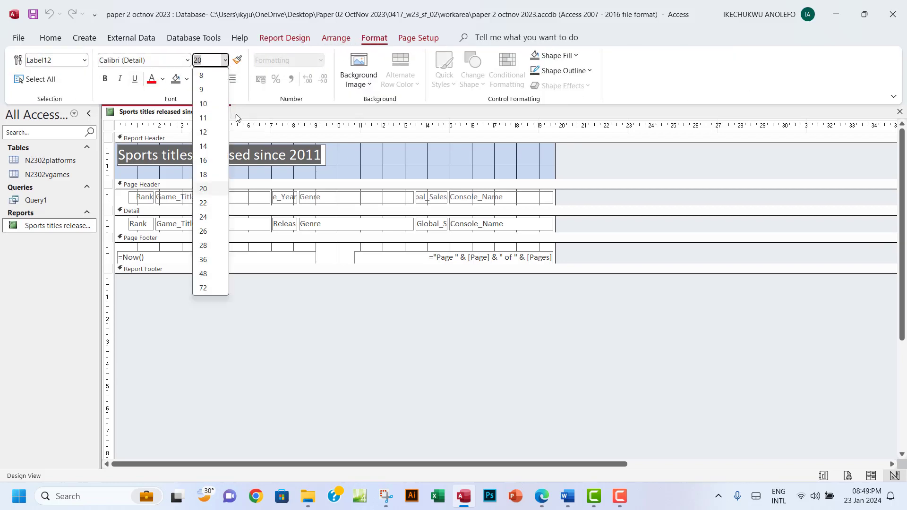
pyautogui.click(204, 217)
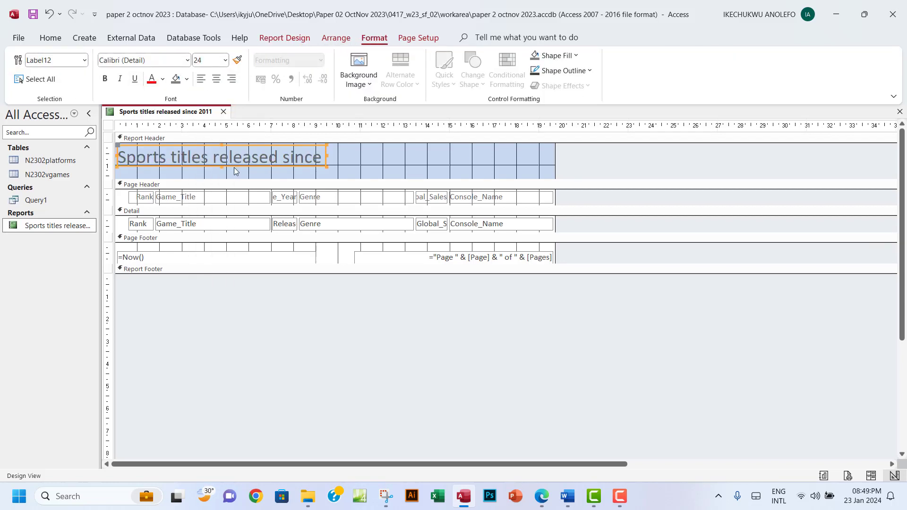
pyautogui.click(225, 60)
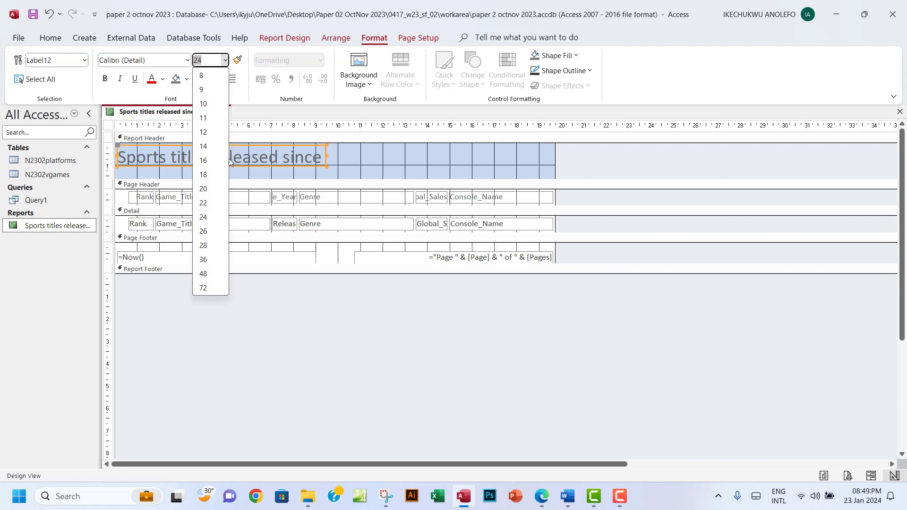
pyautogui.click(204, 245)
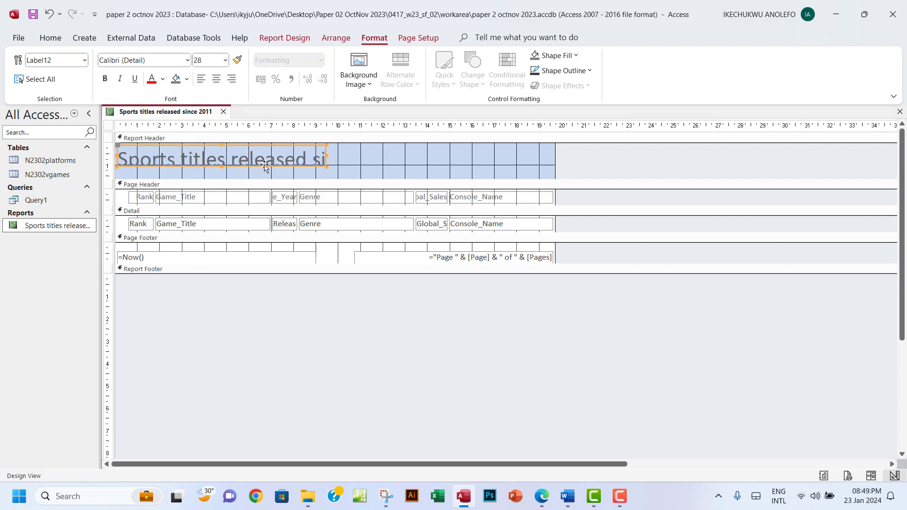
# Enlarge the title label so the whole title shows, then return to the exam paper
pyautogui.moveTo(220, 167); pyautogui.dragTo(223, 177)
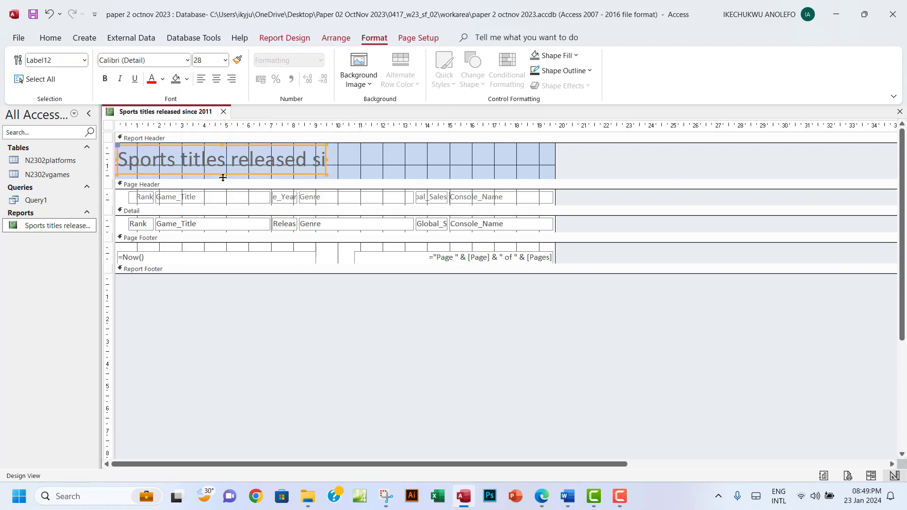
pyautogui.moveTo(326, 159); pyautogui.dragTo(434, 159)
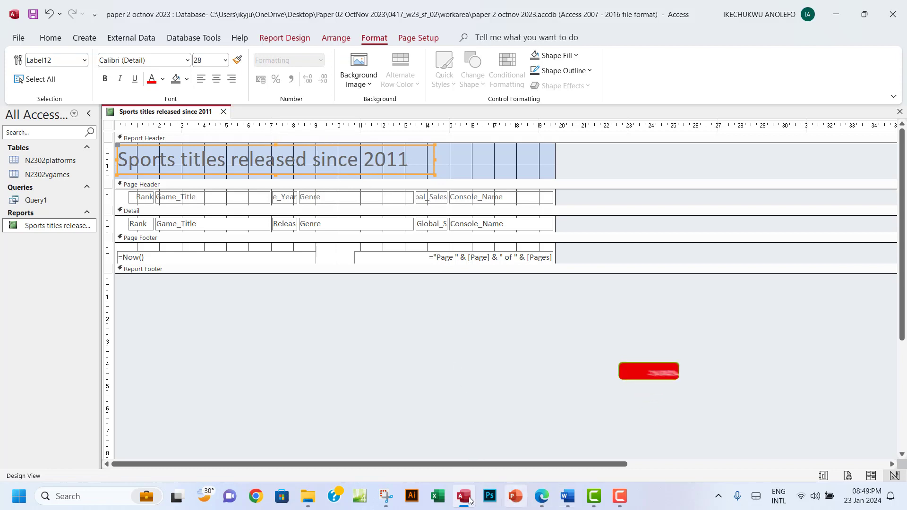
pyautogui.click(550, 501)
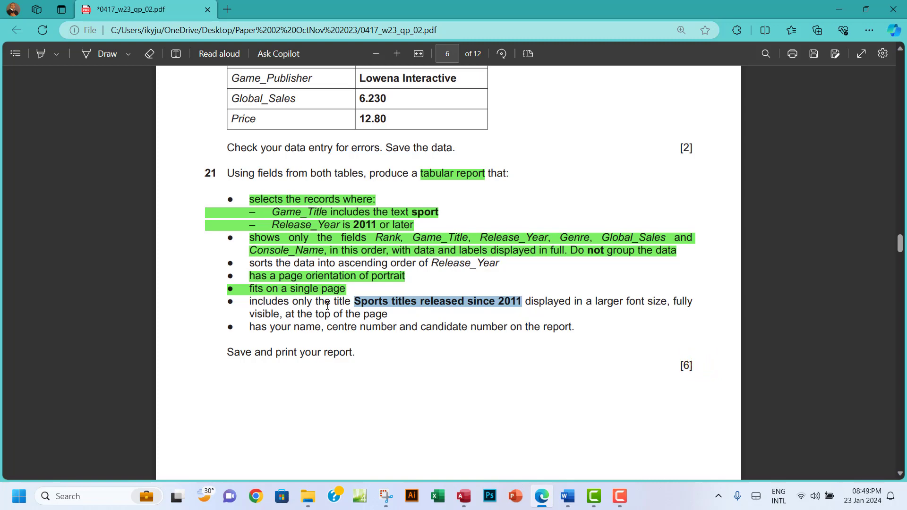
# Highlight the report-title requirement green in the PDF and return to Access
pyautogui.moveTo(249, 303); pyautogui.dragTo(395, 315)
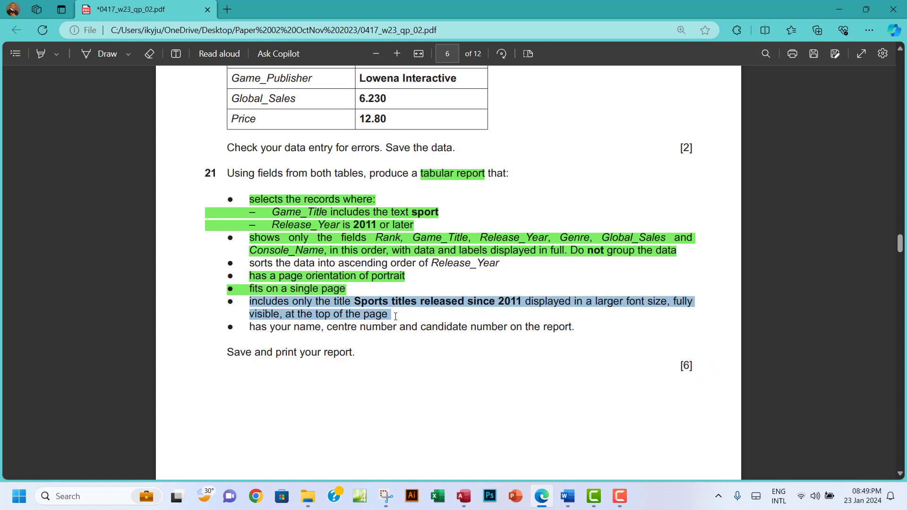
pyautogui.click(415, 293)
pyautogui.moveTo(444, 235)
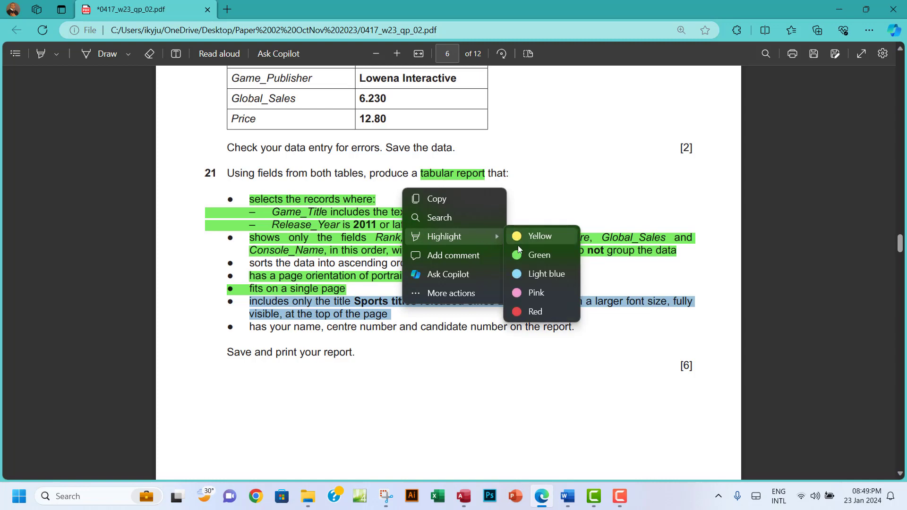
pyautogui.click(536, 254)
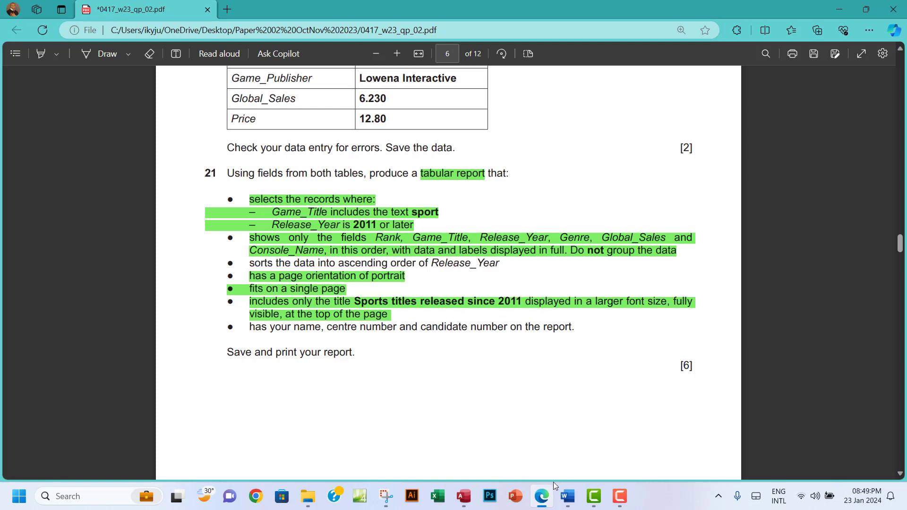
pyautogui.click(463, 496)
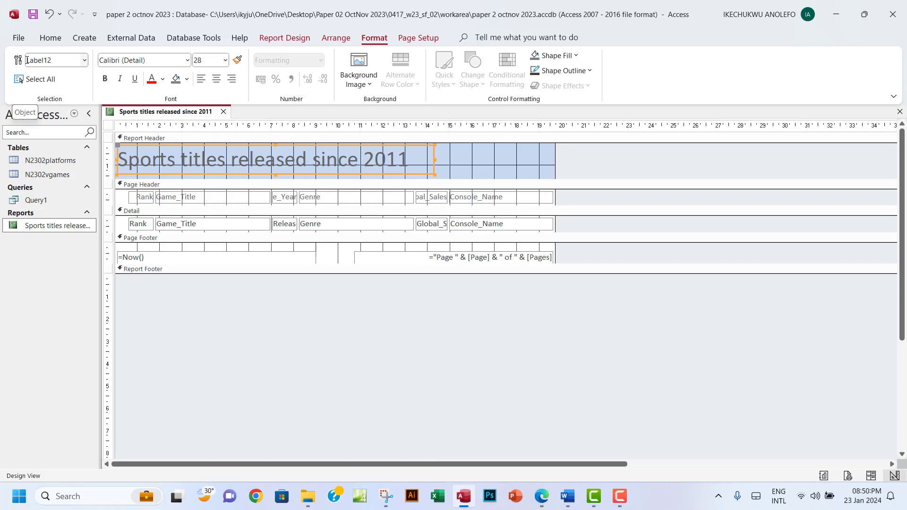
# Switch the report to Layout view and narrow the Console_Name column
pyautogui.click(51, 37)
pyautogui.click(24, 80)
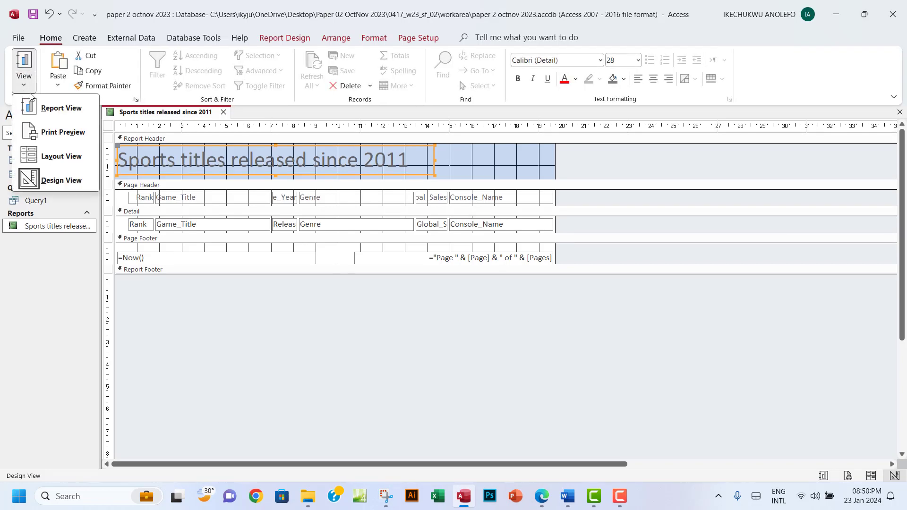
pyautogui.click(65, 163)
pyautogui.click(196, 179)
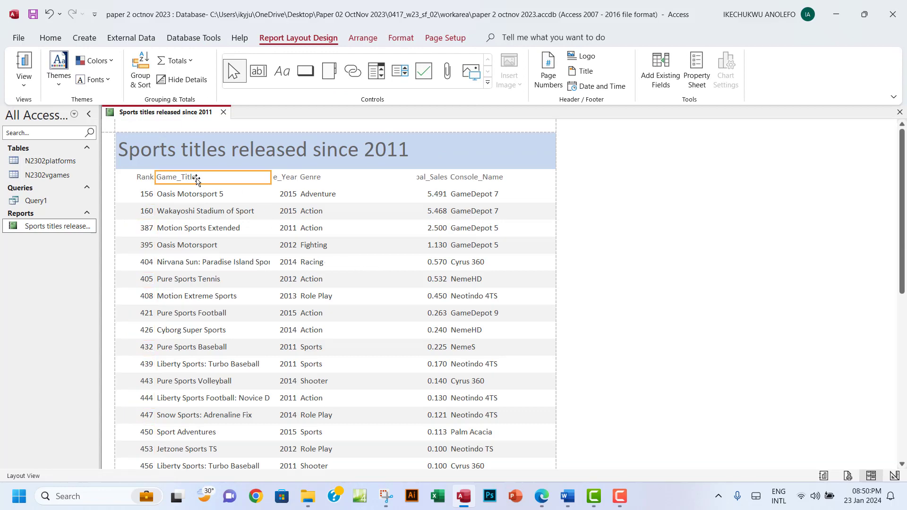
pyautogui.click(289, 181)
pyautogui.click(310, 181)
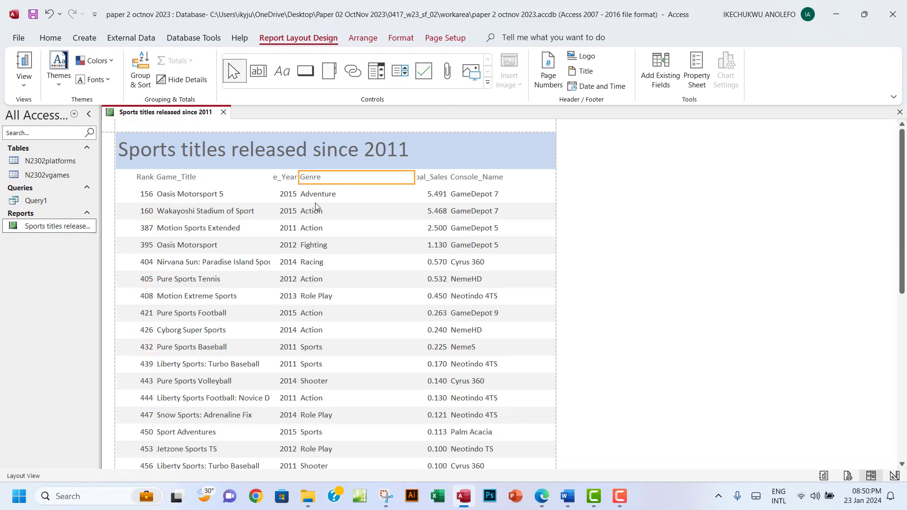
pyautogui.click(435, 189)
pyautogui.click(462, 182)
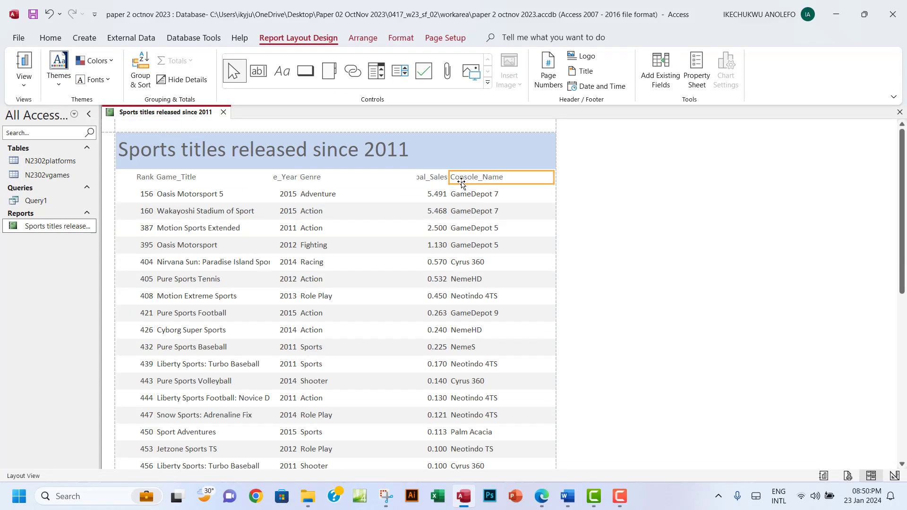
pyautogui.keyDown('ctrl'); pyautogui.click(479, 197); pyautogui.keyUp('ctrl')
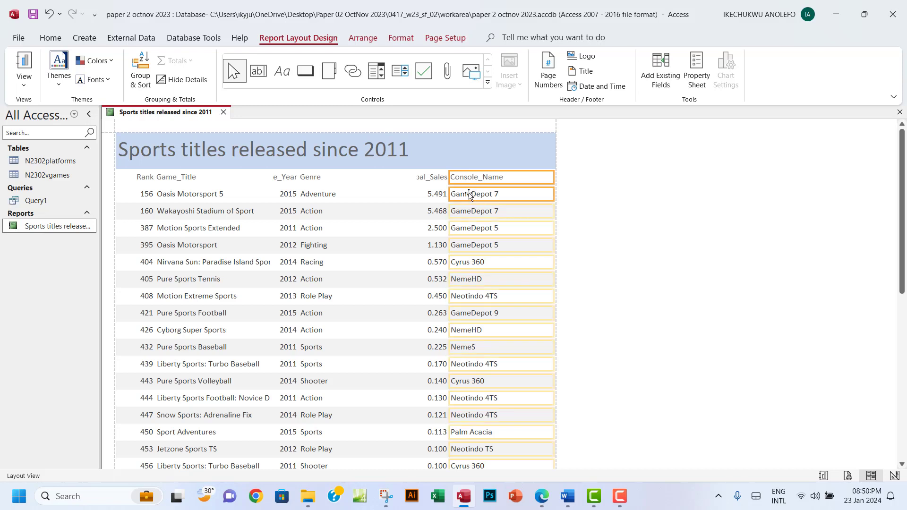
pyautogui.moveTo(449, 178); pyautogui.dragTo(473, 180)
# Widen the sales column so Global_Sales shows fully, and narrow the Genre column
pyautogui.scroll(-5, 512, 254)
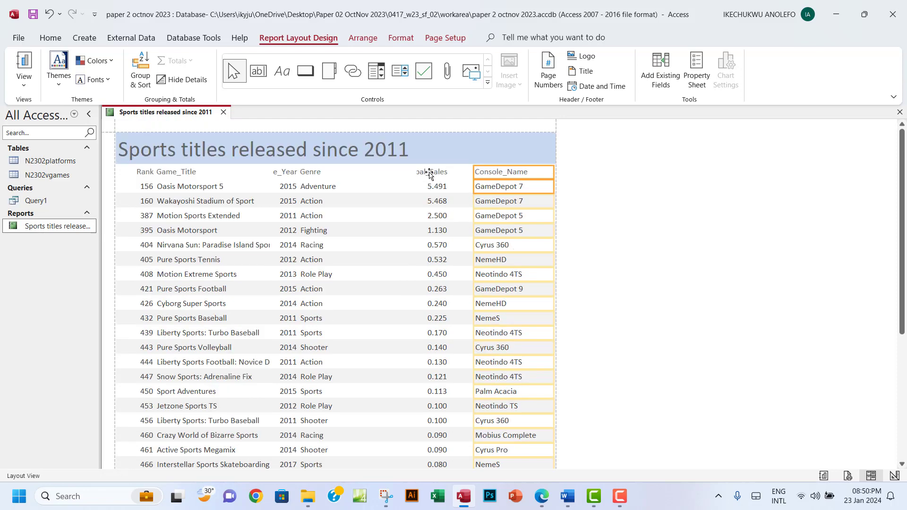
pyautogui.click(428, 174)
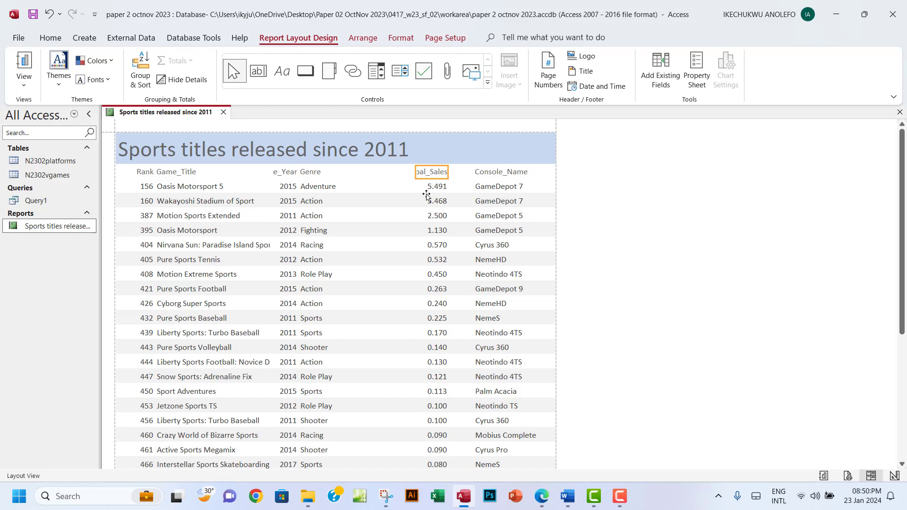
pyautogui.click(436, 187)
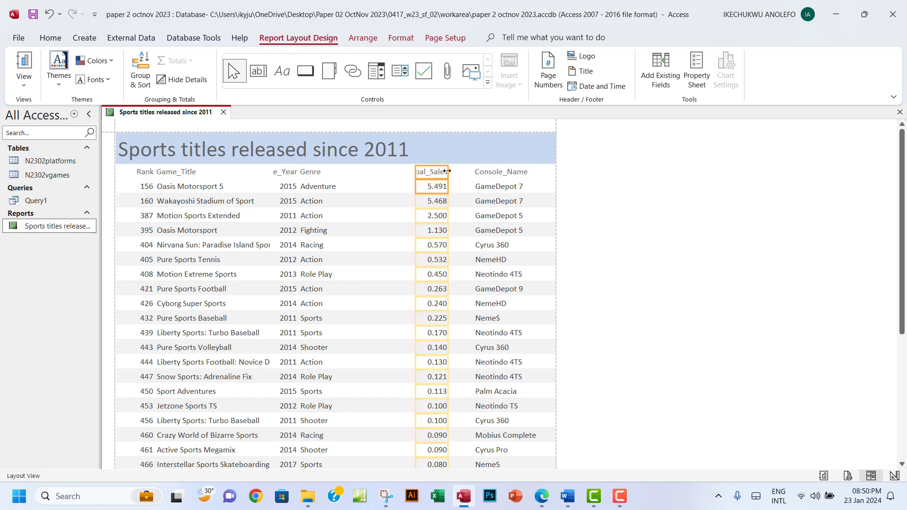
pyautogui.moveTo(447, 170); pyautogui.dragTo(464, 171)
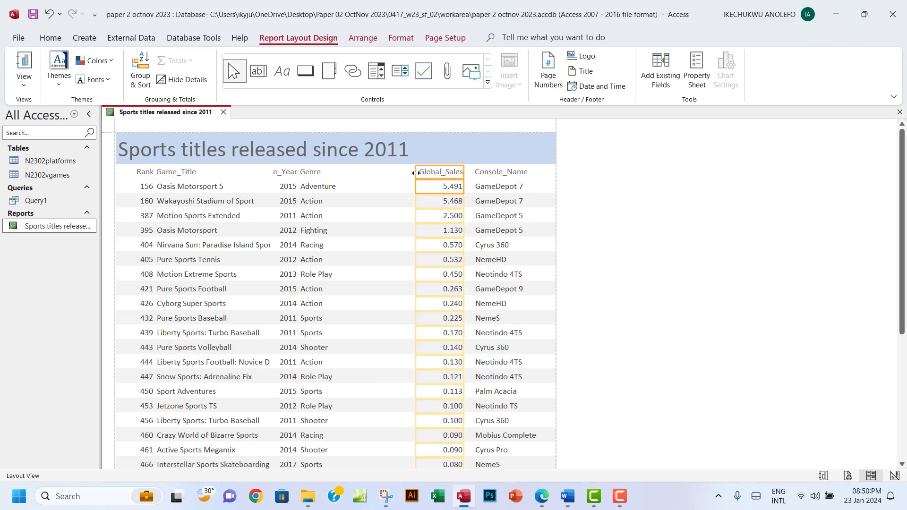
pyautogui.click(312, 173)
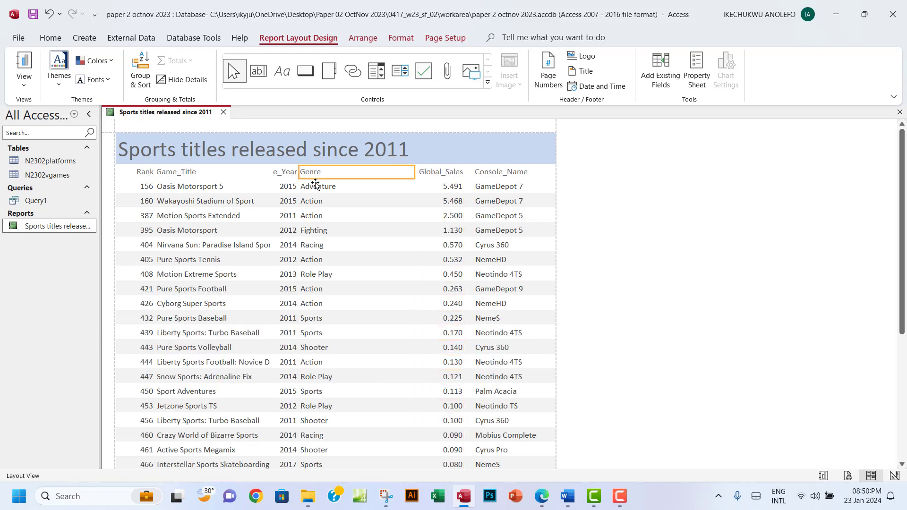
pyautogui.click(317, 188)
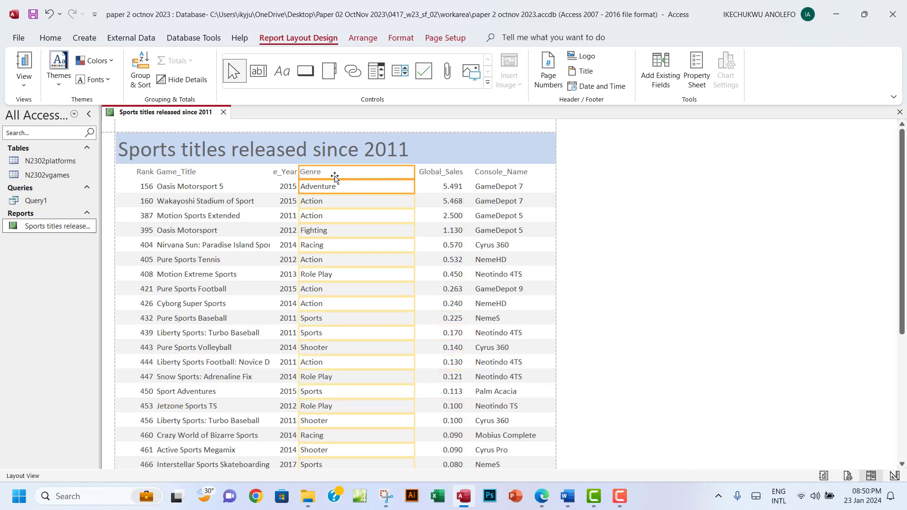
pyautogui.moveTo(299, 172); pyautogui.dragTo(356, 172)
# Widen the Release_Year column to show its heading, then narrow it from the left
pyautogui.click(288, 173)
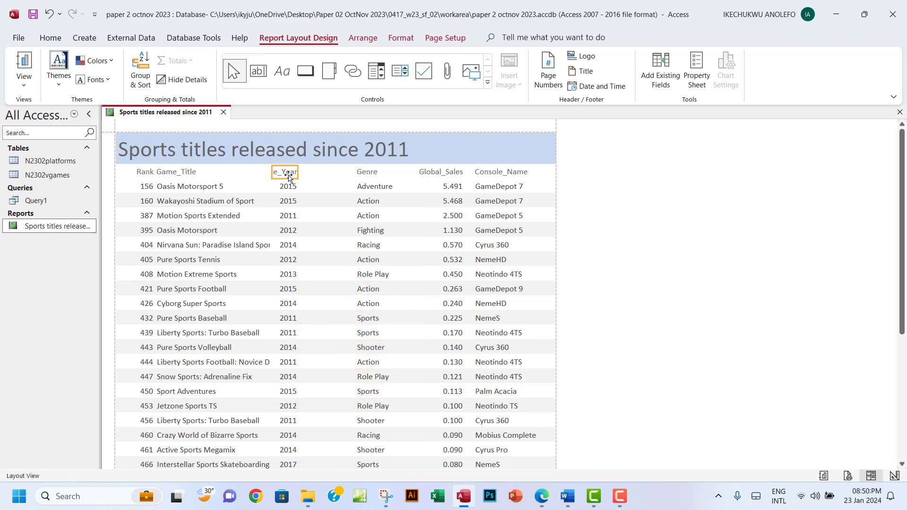
pyautogui.click(288, 189)
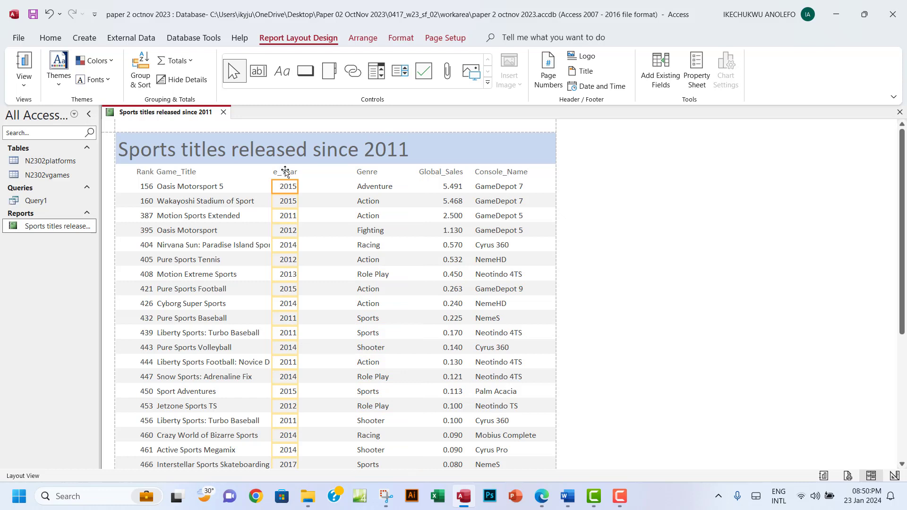
pyautogui.click(285, 172)
pyautogui.keyDown('ctrl'); pyautogui.click(292, 188); pyautogui.keyUp('ctrl')
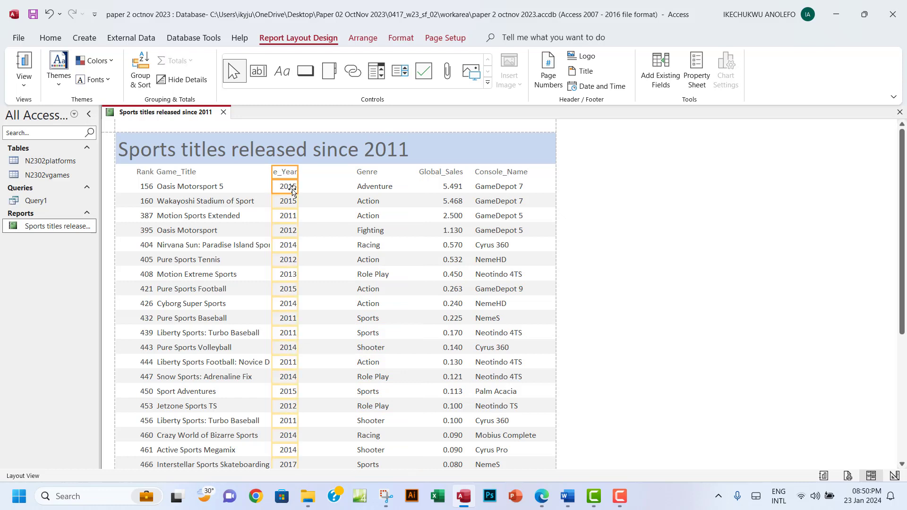
pyautogui.moveTo(298, 173); pyautogui.dragTo(345, 174)
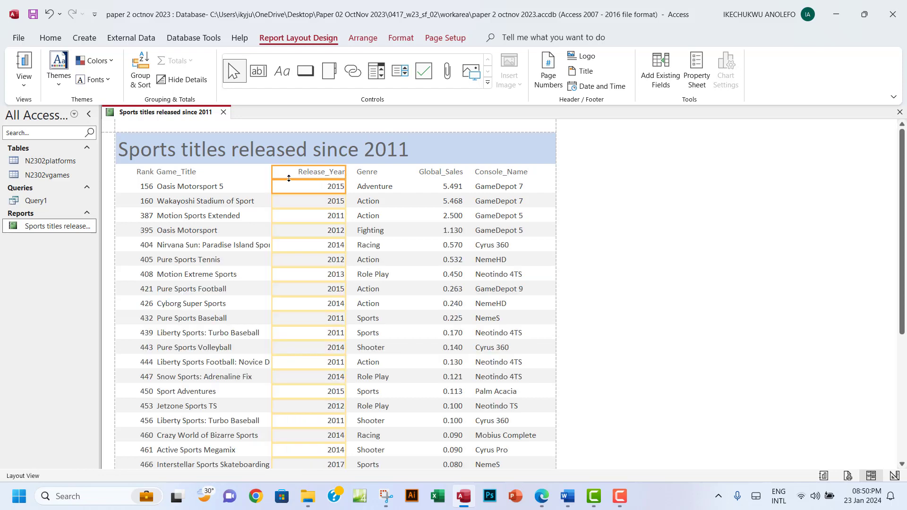
pyautogui.moveTo(273, 174); pyautogui.dragTo(291, 174)
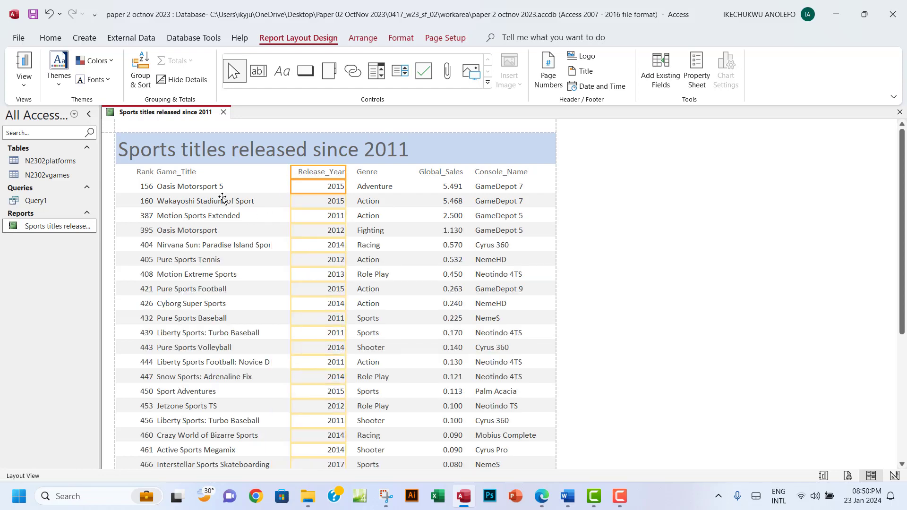
# Widen the Game_Title column, trim its left edge, and widen the Rank column
pyautogui.click(193, 173)
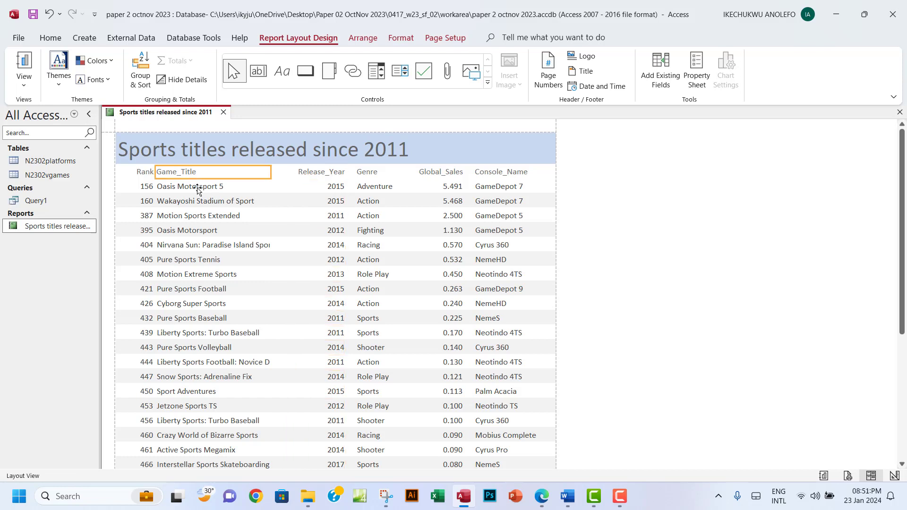
pyautogui.keyDown('shift'); pyautogui.click(202, 187); pyautogui.keyUp('shift')
pyautogui.moveTo(270, 174); pyautogui.dragTo(294, 177)
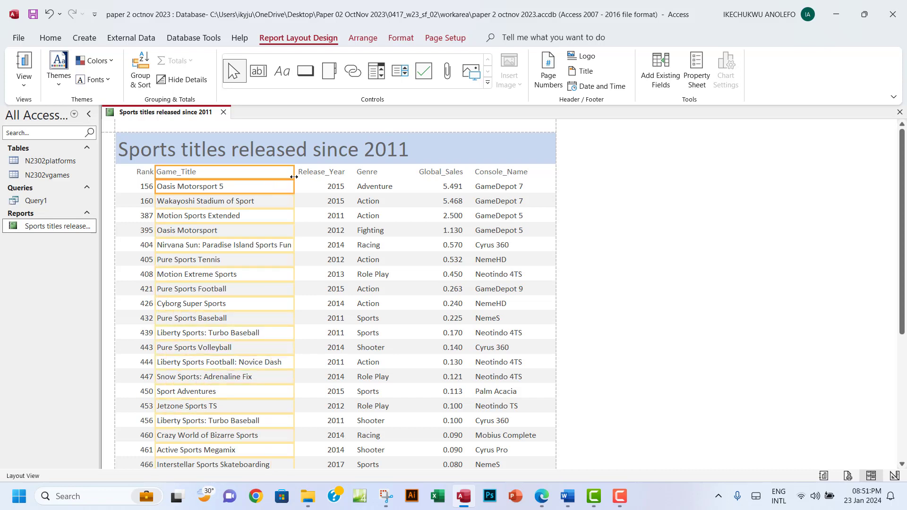
pyautogui.moveTo(156, 172); pyautogui.dragTo(161, 172)
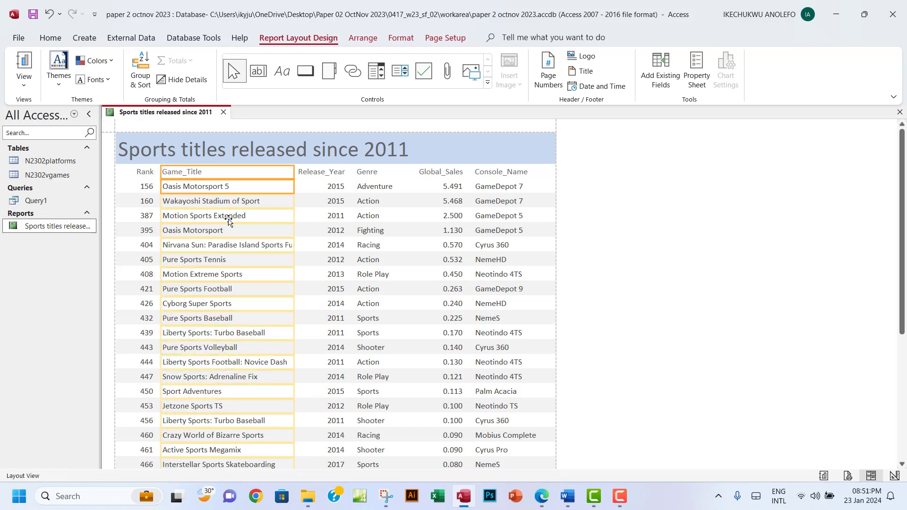
pyautogui.click(142, 174)
pyautogui.click(144, 189)
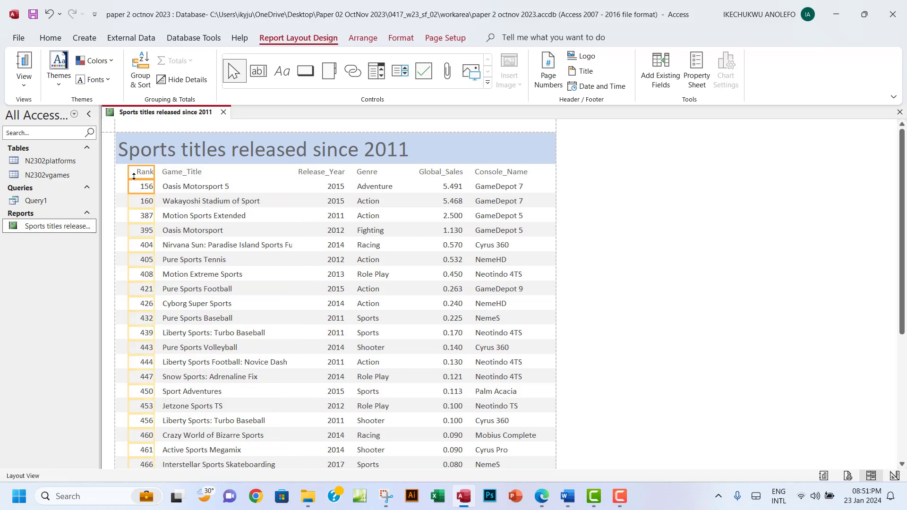
pyautogui.moveTo(129, 173); pyautogui.dragTo(144, 230)
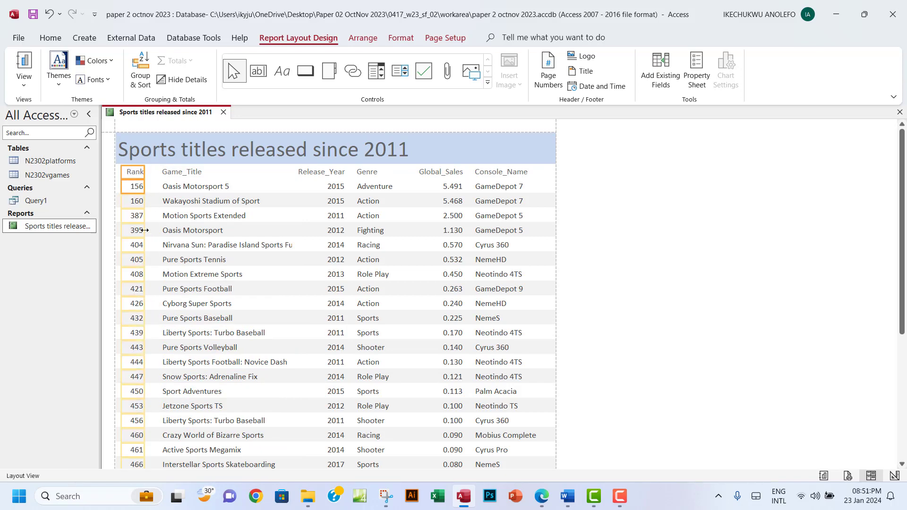
# Widen the Game_Title column a little more
pyautogui.scroll(-5, 149, 245)
pyautogui.scroll(1, 150, 245)
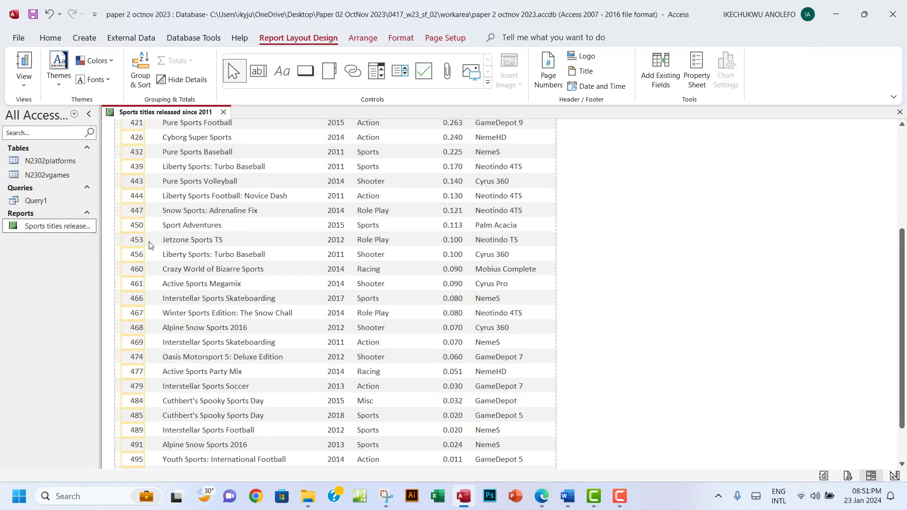
pyautogui.scroll(4, 150, 245)
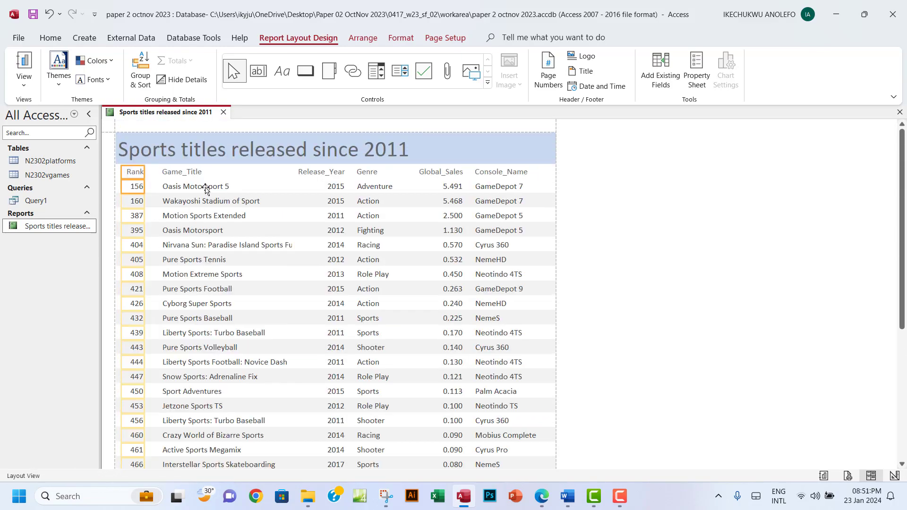
pyautogui.click(205, 188)
pyautogui.click(193, 174)
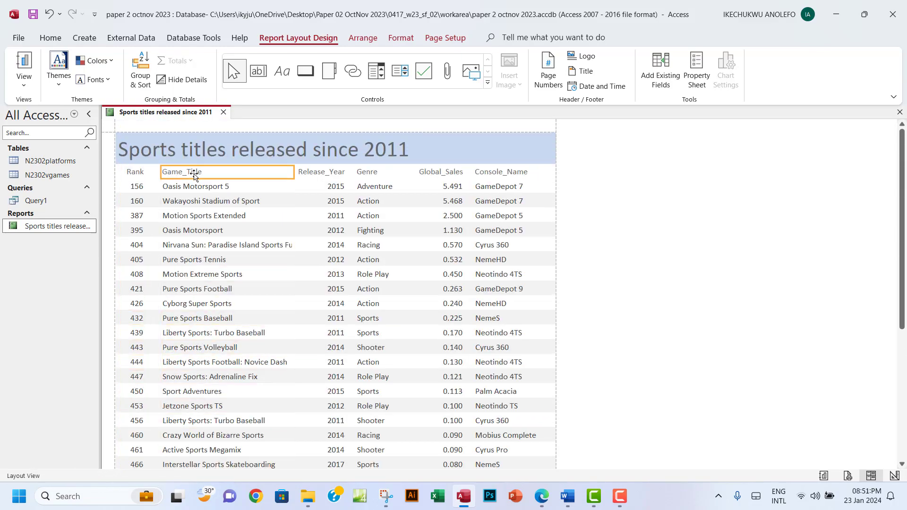
pyautogui.keyDown('shift'); pyautogui.click(232, 192); pyautogui.keyUp('shift')
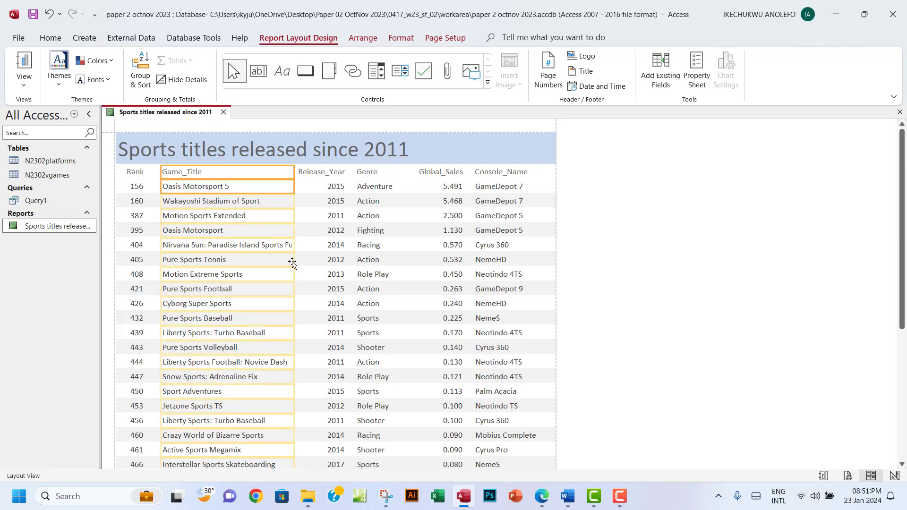
pyautogui.moveTo(294, 260); pyautogui.dragTo(300, 262)
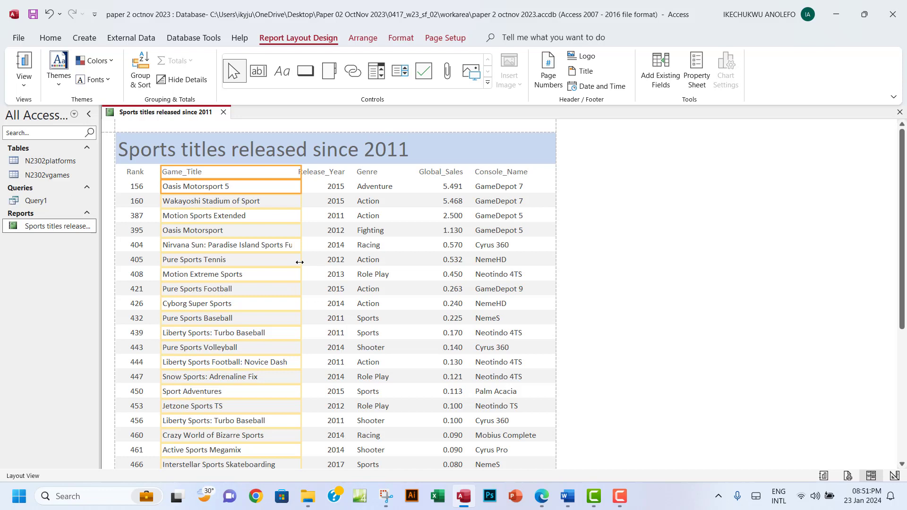
# Move Release_Year to make room for long titles, narrow Genre, and readjust Release_Year
pyautogui.click(310, 174)
pyautogui.keyDown('shift'); pyautogui.click(333, 192); pyautogui.keyUp('shift')
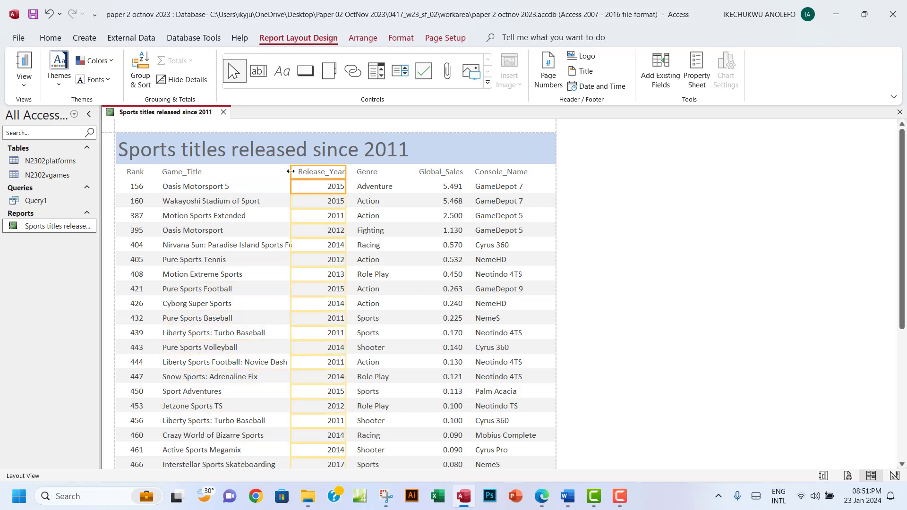
pyautogui.moveTo(291, 171); pyautogui.dragTo(352, 173)
pyautogui.click(366, 171)
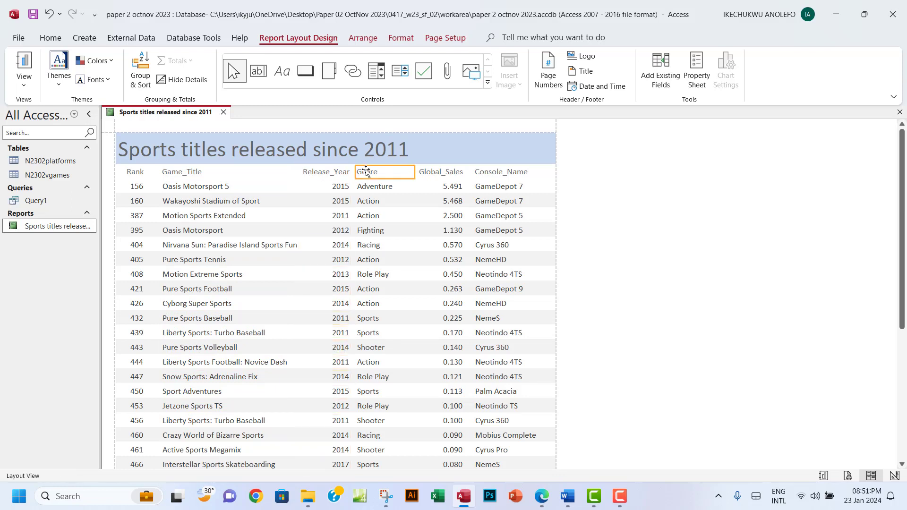
pyautogui.click(373, 187)
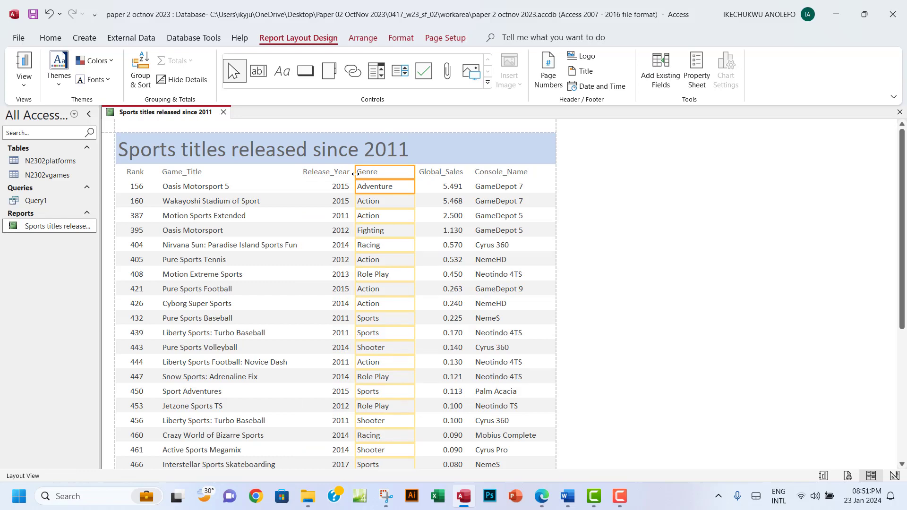
pyautogui.moveTo(356, 172); pyautogui.dragTo(367, 176)
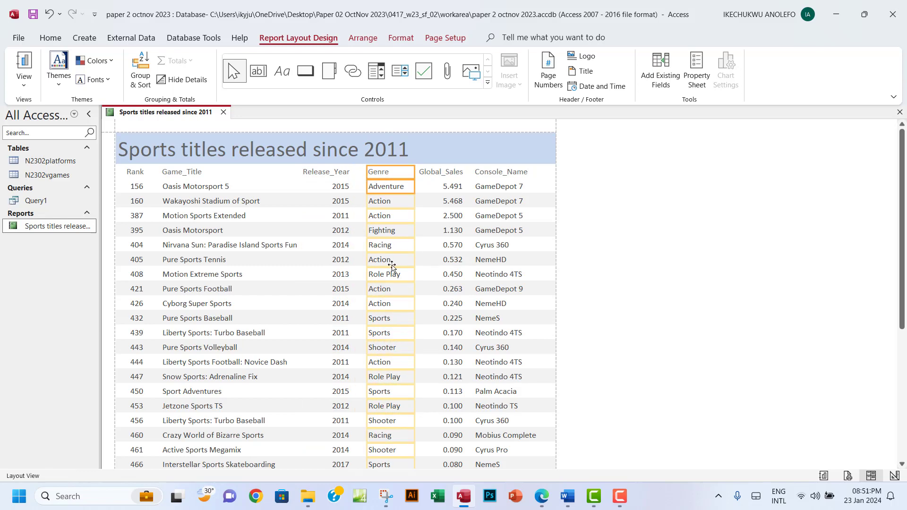
pyautogui.click(339, 172)
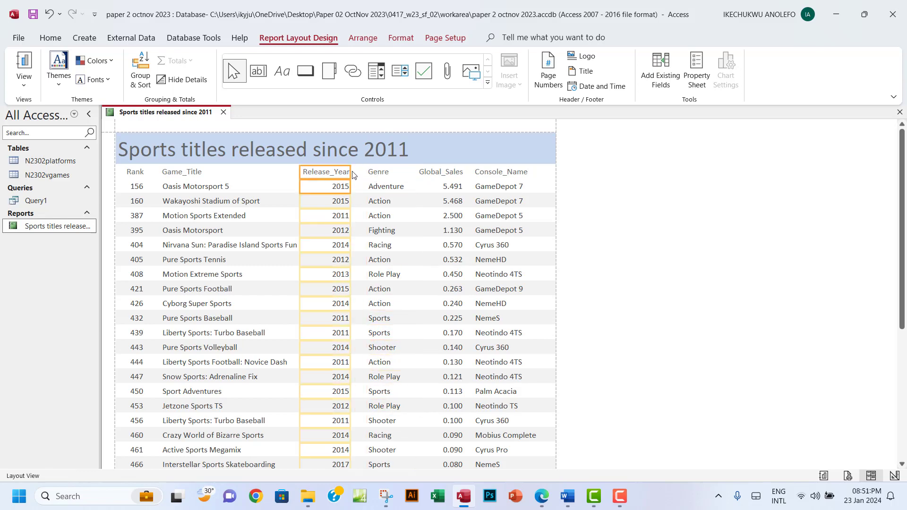
pyautogui.moveTo(350, 171); pyautogui.dragTo(359, 173)
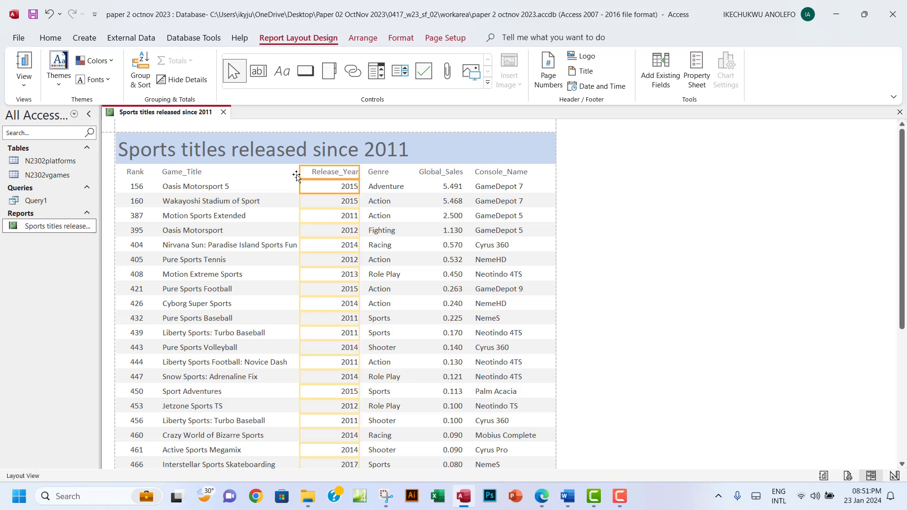
pyautogui.moveTo(300, 173); pyautogui.dragTo(306, 173)
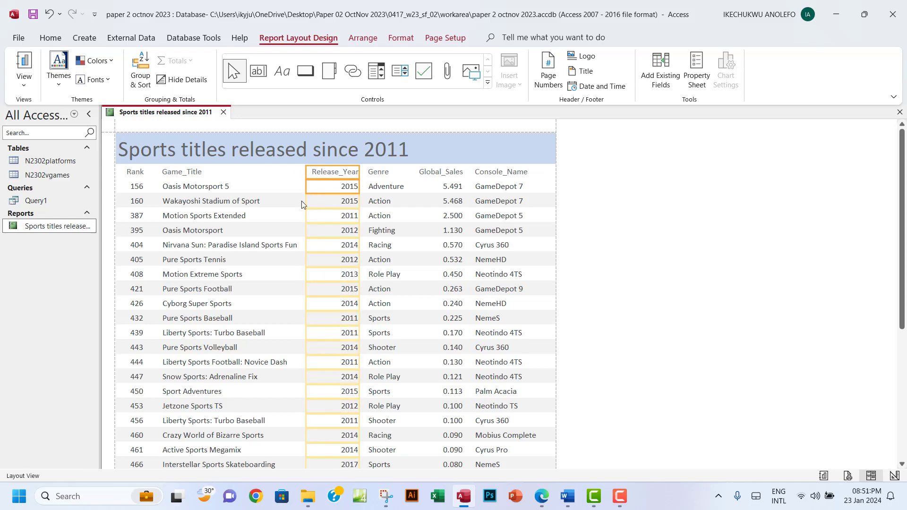
# Widen Game_Title so full titles like 'Winter Sports Edition: The Snow Challenge' show
pyautogui.click(200, 173)
pyautogui.click(210, 187)
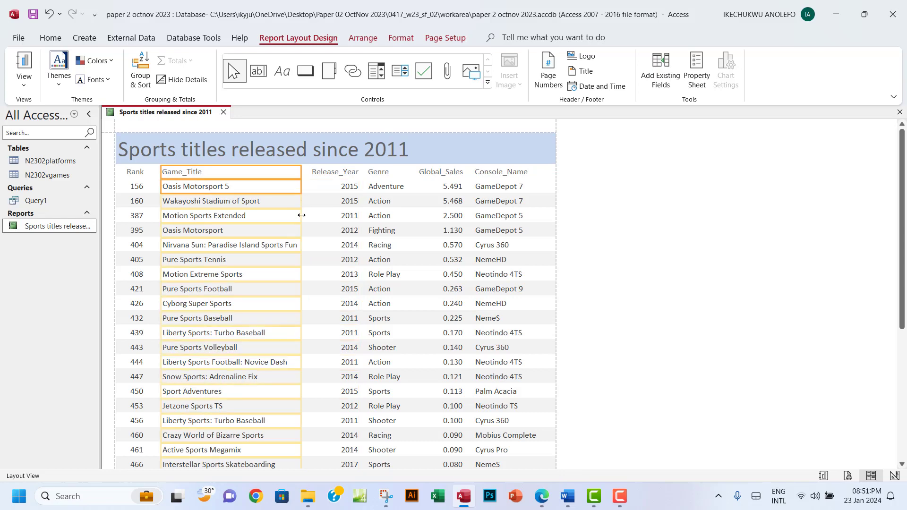
pyautogui.scroll(-1, 360, 273)
pyautogui.scroll(1, 360, 272)
pyautogui.scroll(-1, 361, 273)
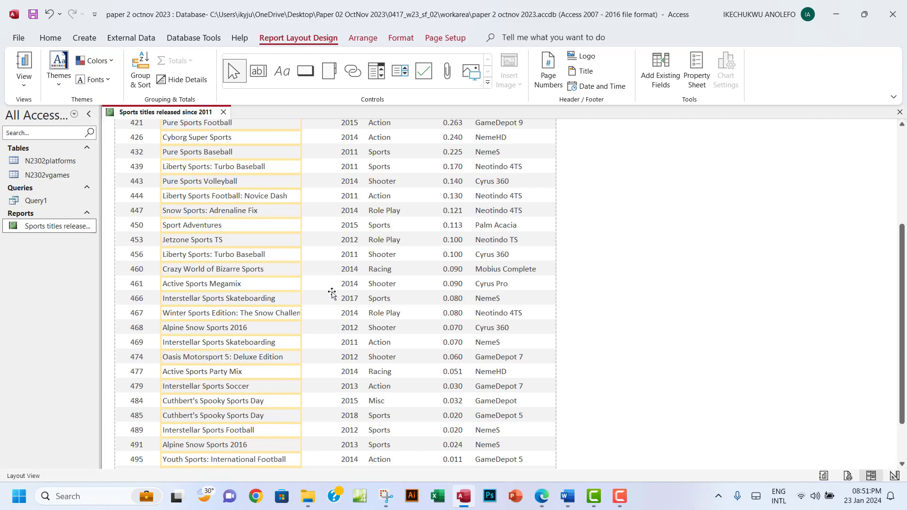
pyautogui.moveTo(300, 312); pyautogui.dragTo(314, 312)
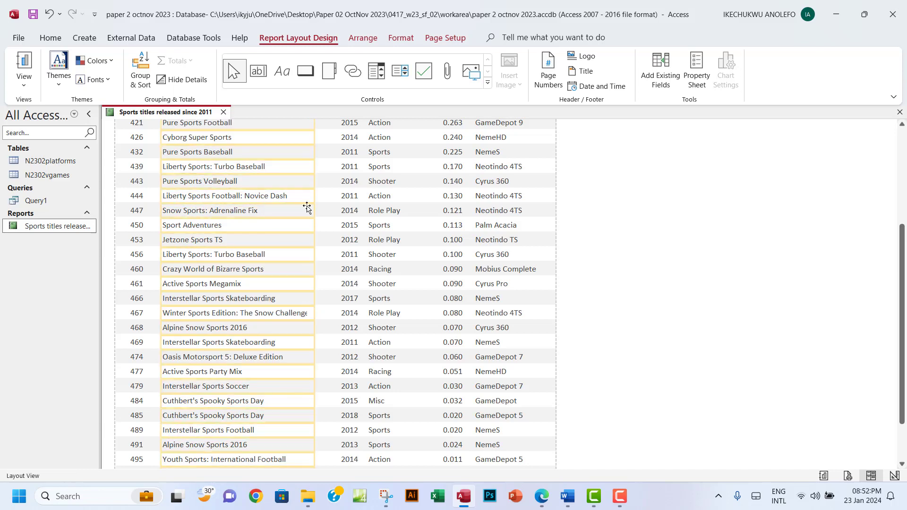
pyautogui.scroll(4, 308, 213)
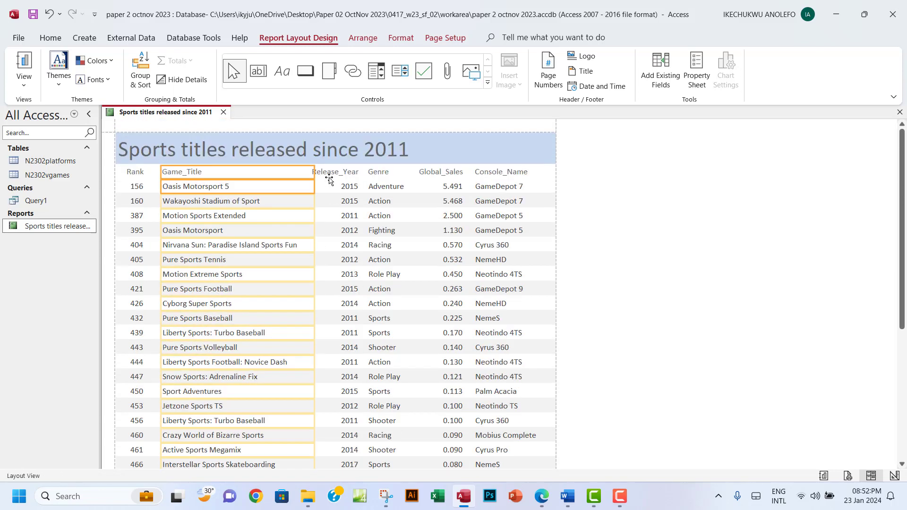
# Narrow the Release_Year column and scroll through the report to check titles fit
pyautogui.click(330, 175)
pyautogui.keyDown('shift'); pyautogui.click(339, 188); pyautogui.keyUp('shift')
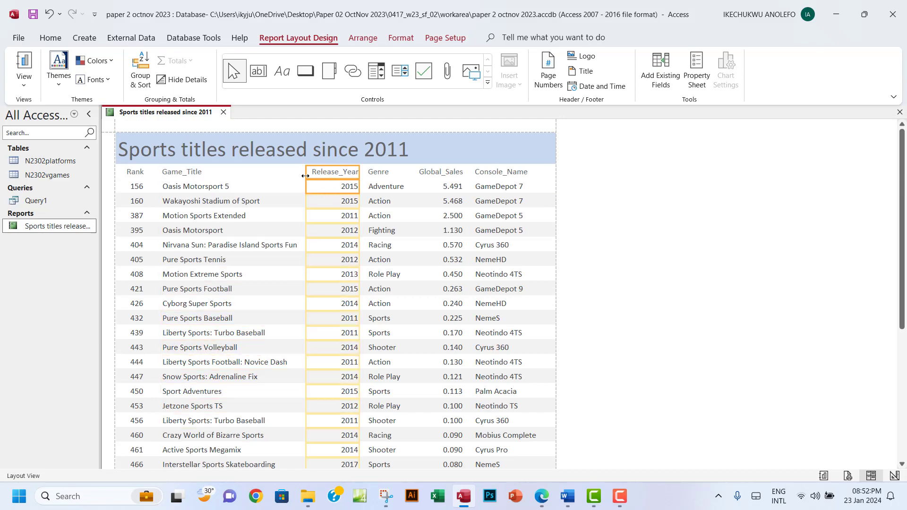
pyautogui.moveTo(305, 175); pyautogui.dragTo(310, 179)
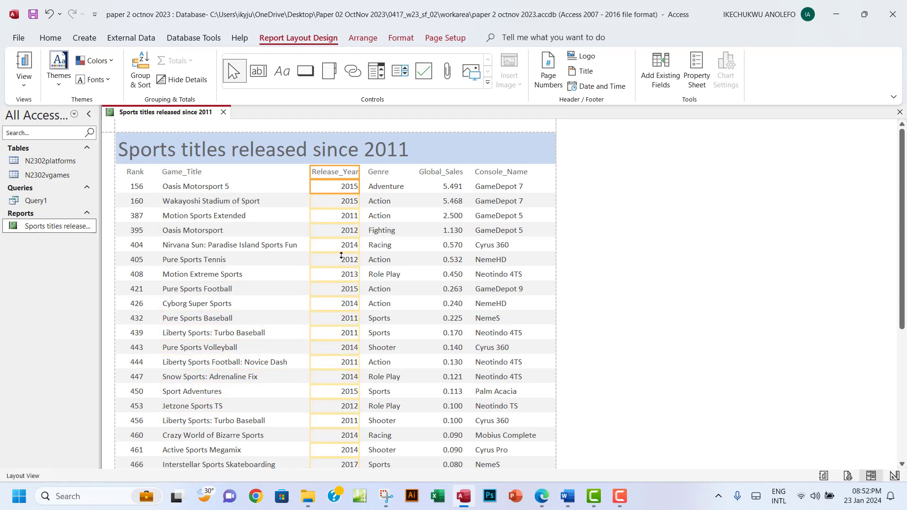
pyautogui.scroll(-4, 341, 256)
pyautogui.click(258, 288)
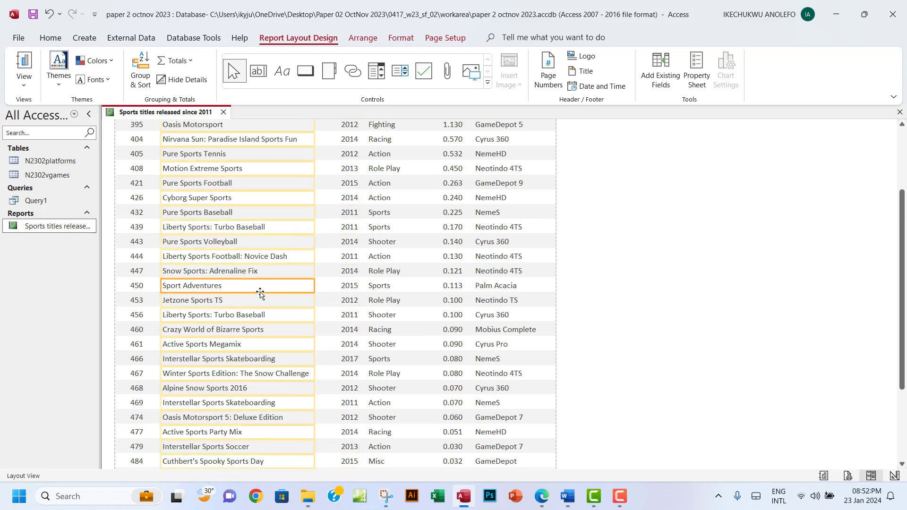
pyautogui.scroll(-4, 264, 341)
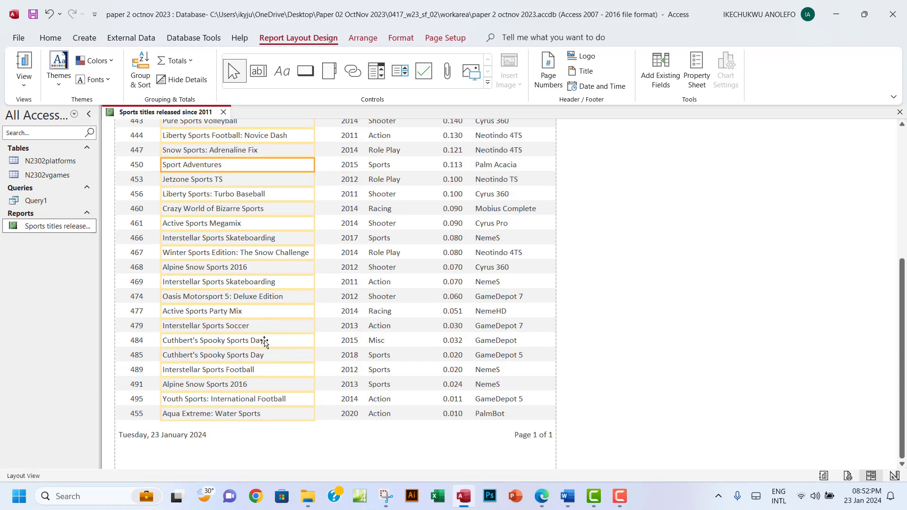
pyautogui.scroll(6, 264, 341)
pyautogui.scroll(2, 264, 341)
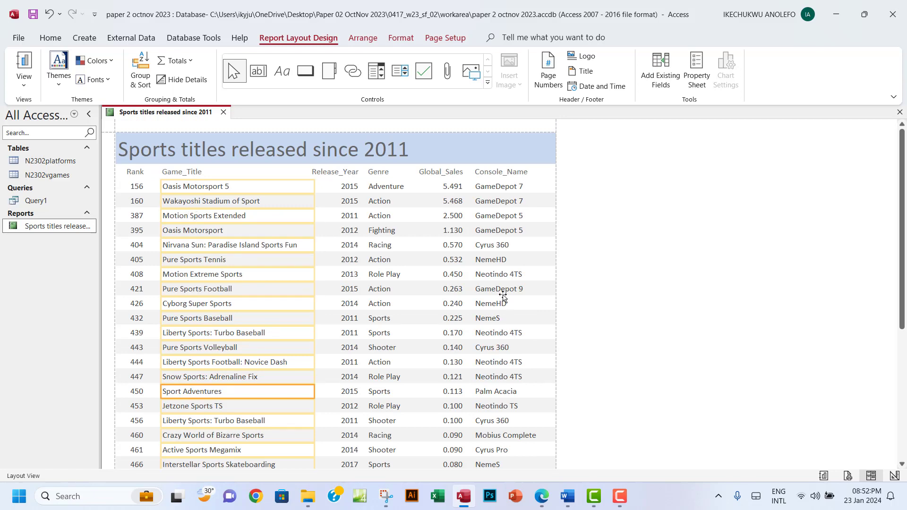
pyautogui.scroll(-5, 503, 297)
pyautogui.scroll(-3, 503, 296)
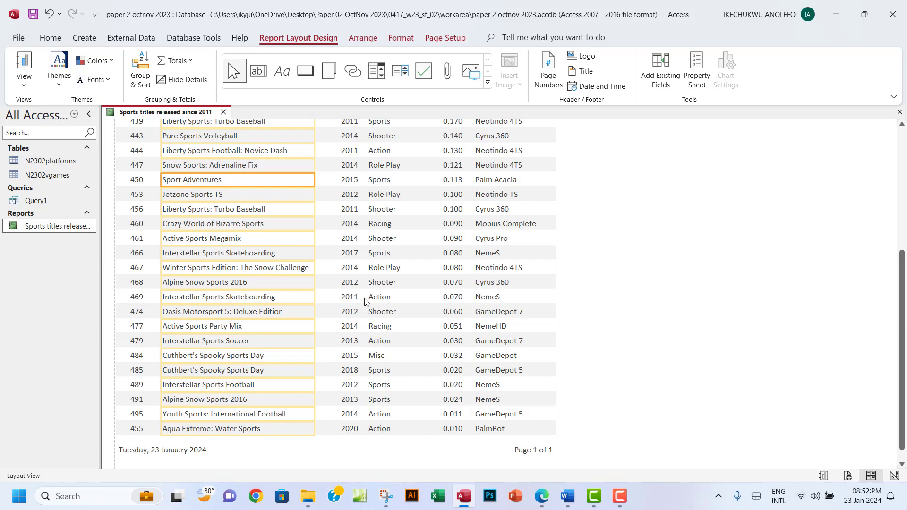
pyautogui.click(542, 497)
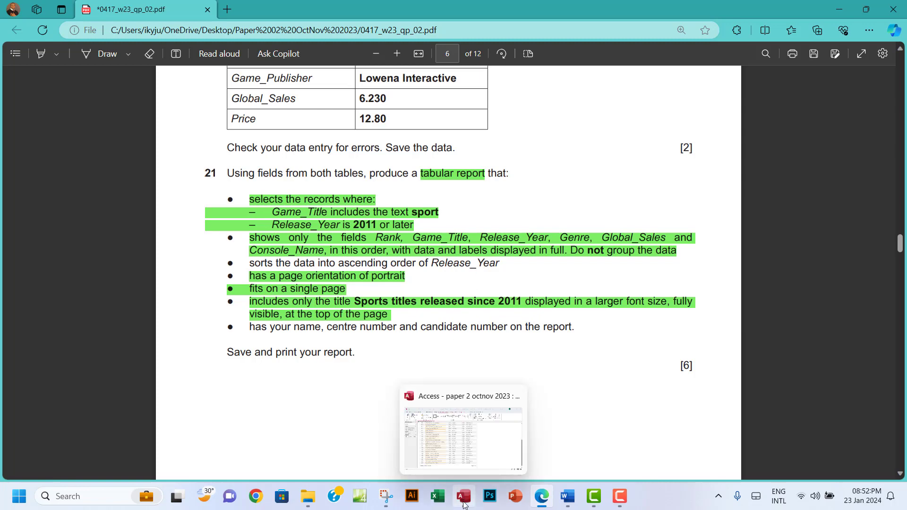
pyautogui.click(463, 502)
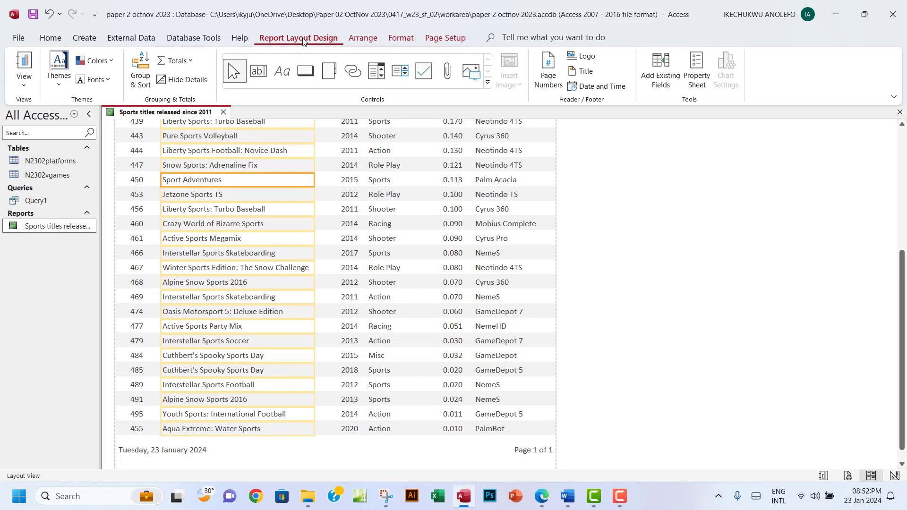
# Add a Release_Year sort, smallest to largest, in Group & Sort, then view the PDF
pyautogui.click(141, 86)
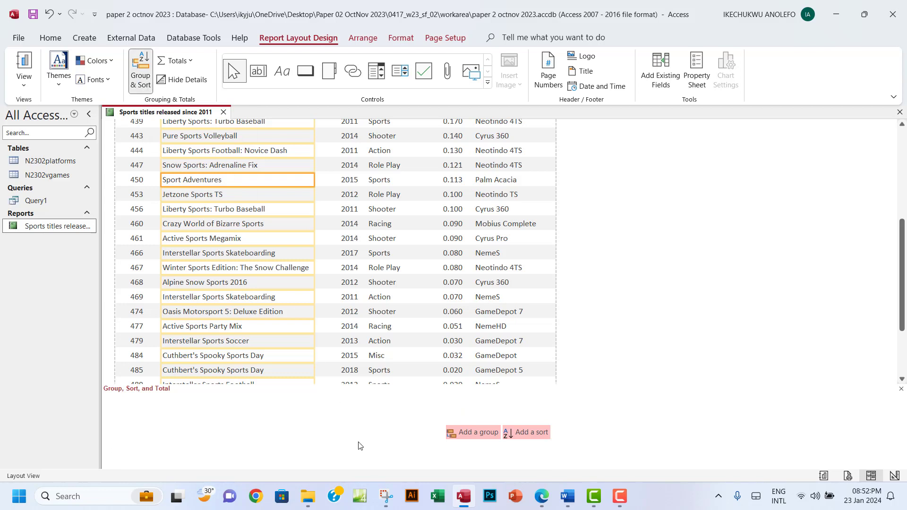
pyautogui.click(531, 438)
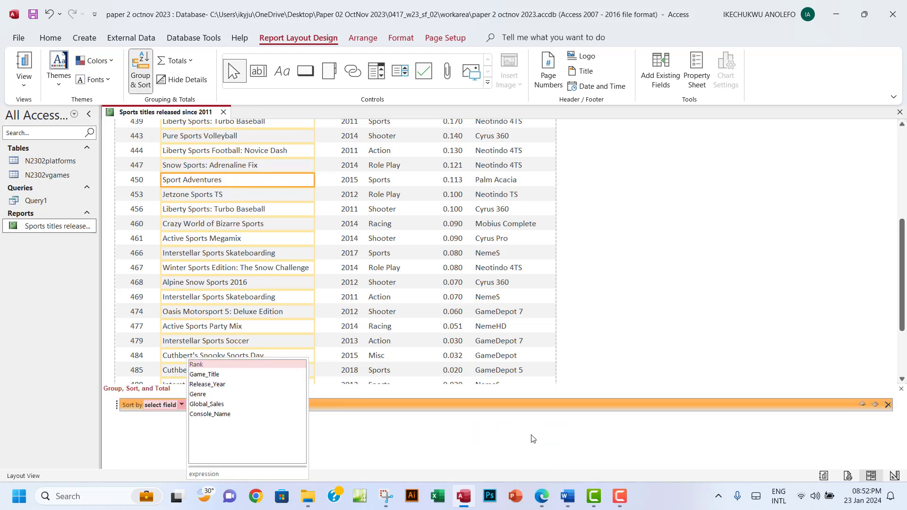
pyautogui.click(211, 386)
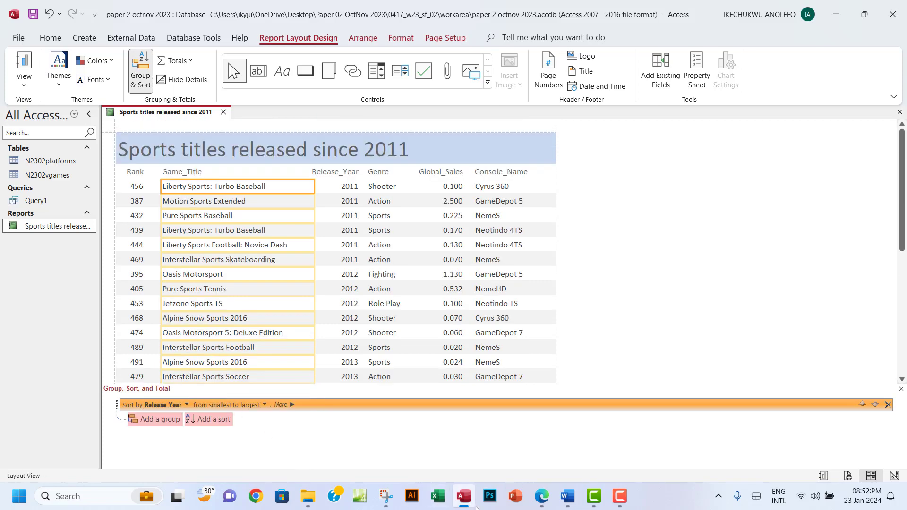
pyautogui.click(540, 497)
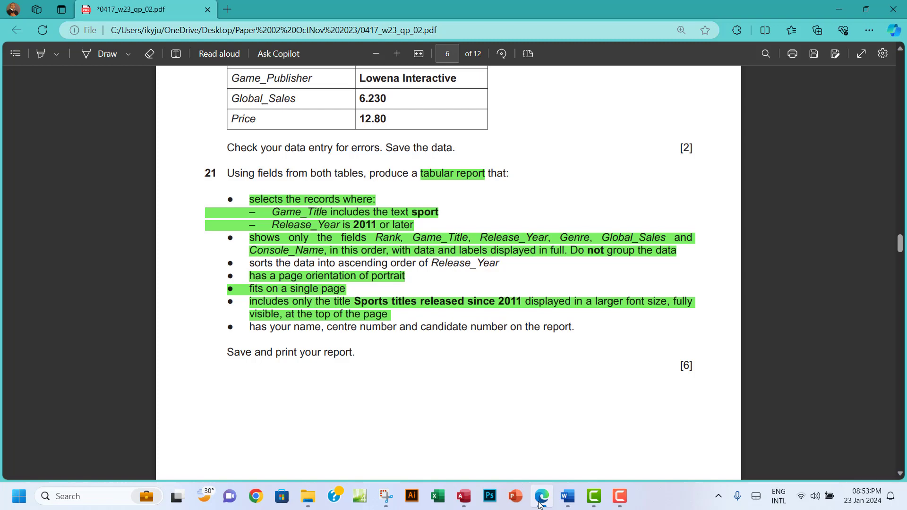
# Return to Access and minimize the exam PDF to reveal the sorted report
pyautogui.click(464, 496)
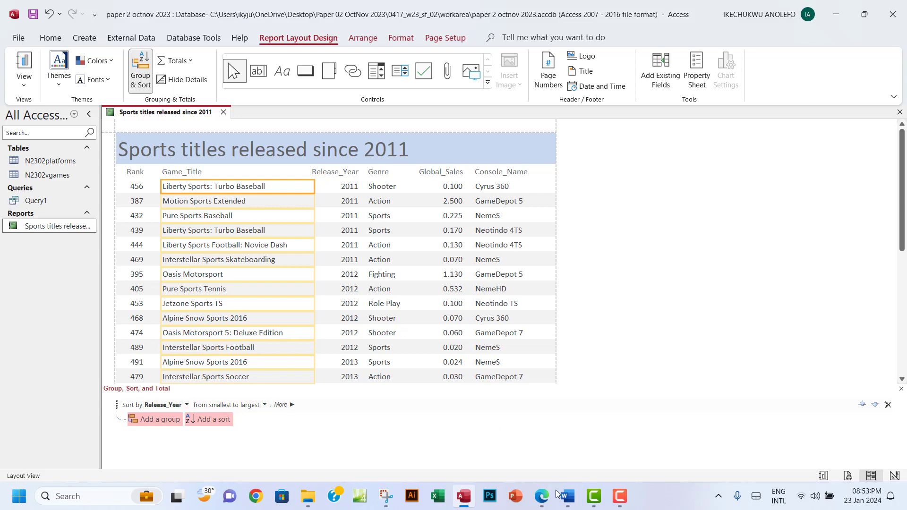
pyautogui.click(543, 499)
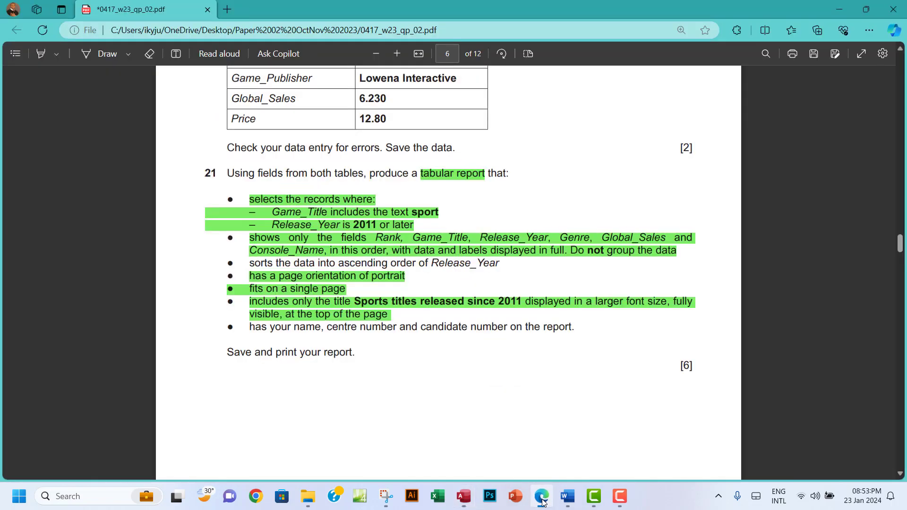
pyautogui.click(542, 499)
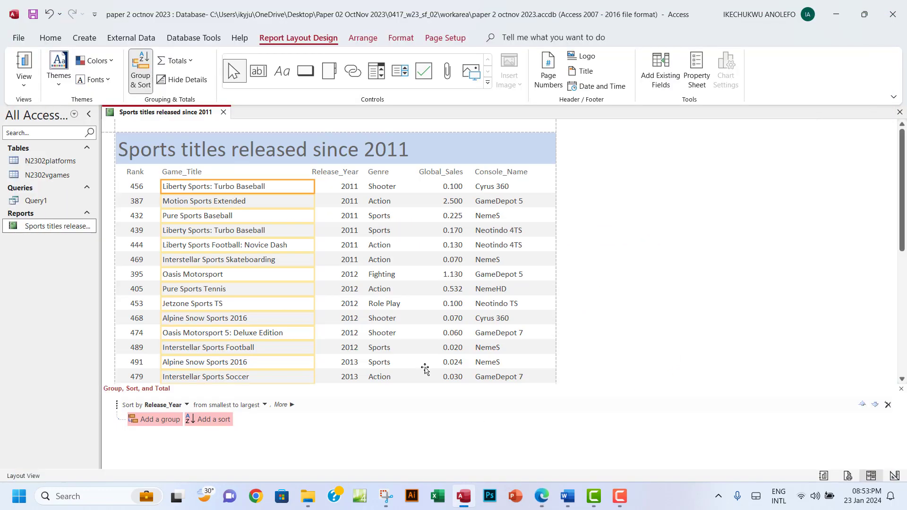
# Scroll the report to confirm Release_Year runs 2011 to 2020, then return to the PDF
pyautogui.click(348, 188)
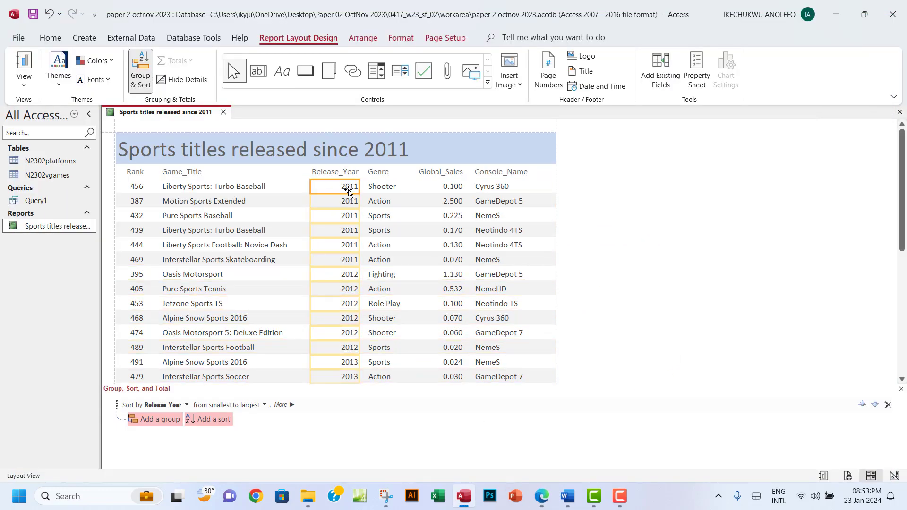
pyautogui.scroll(-1, 344, 349)
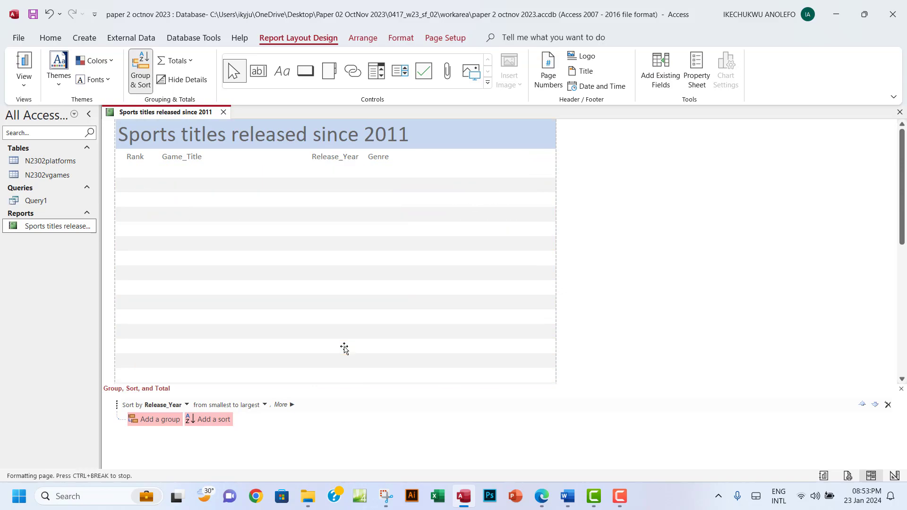
pyautogui.scroll(-10, 344, 348)
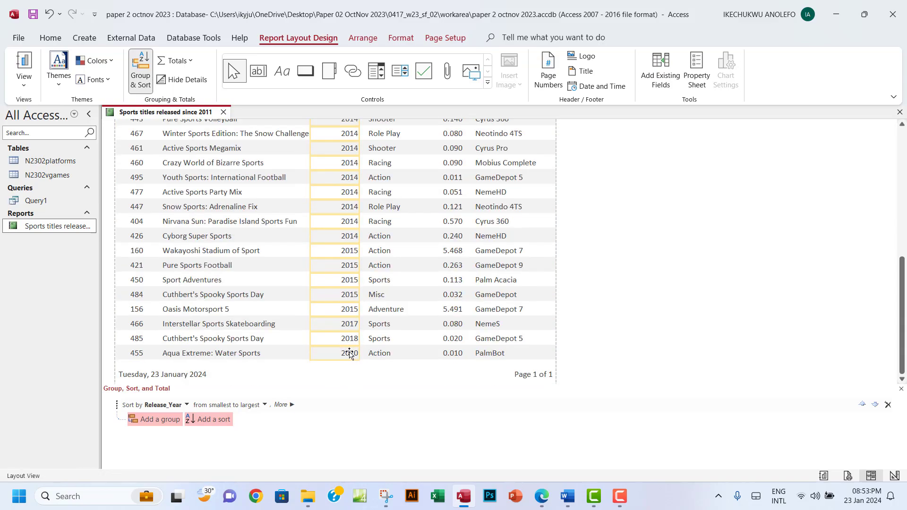
pyautogui.scroll(4, 331, 285)
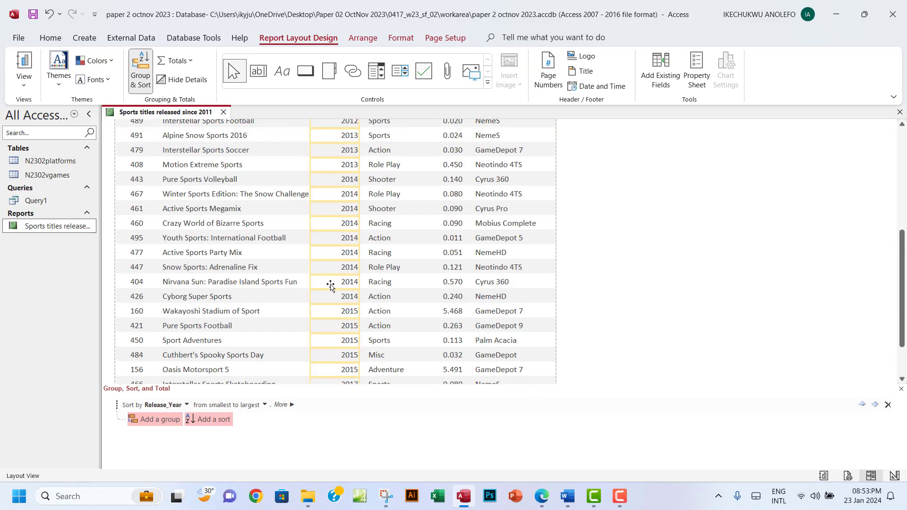
pyautogui.scroll(8, 331, 286)
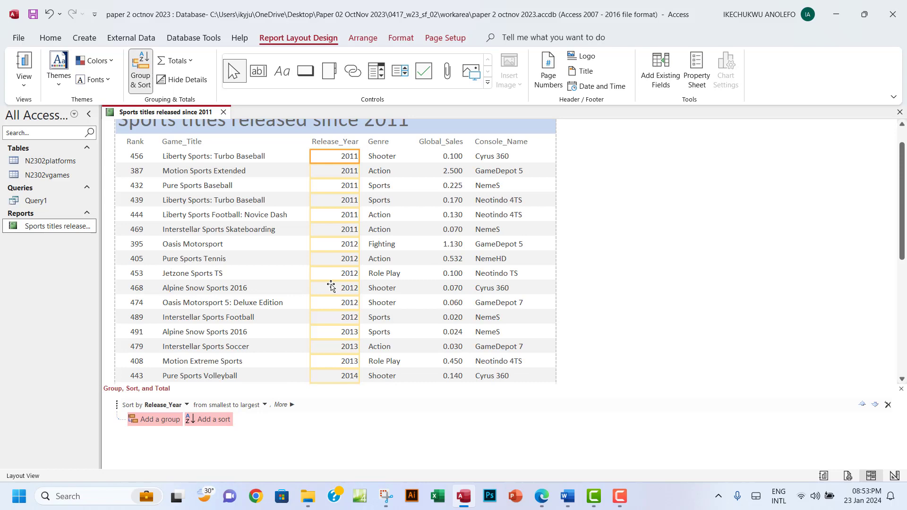
pyautogui.click(541, 498)
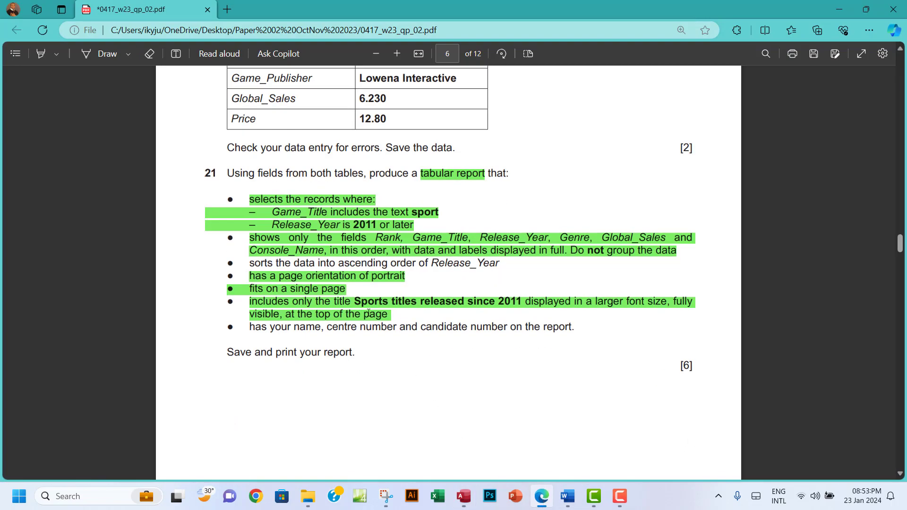
# Highlight the PDF line about sorting ascending by Release_Year in green, then return to the Access report
pyautogui.moveTo(249, 263); pyautogui.dragTo(499, 264)
pyautogui.moveTo(602, 183)
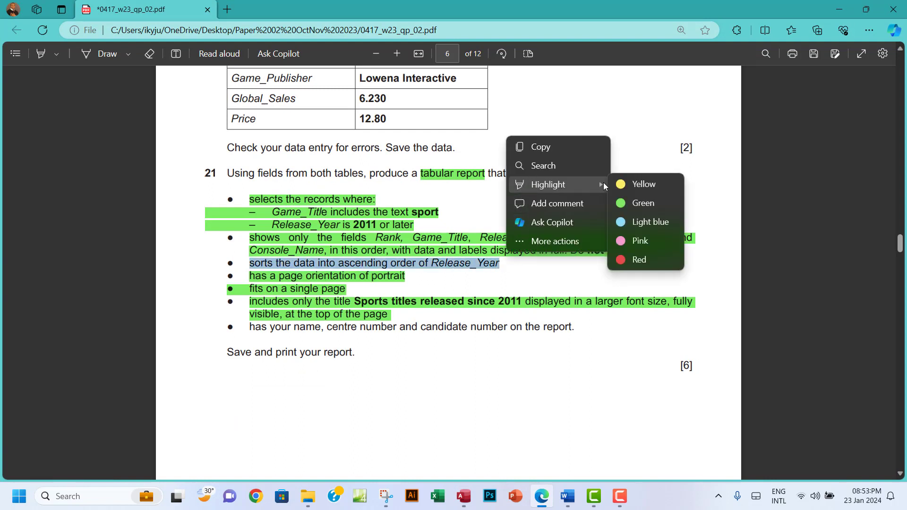
pyautogui.click(633, 209)
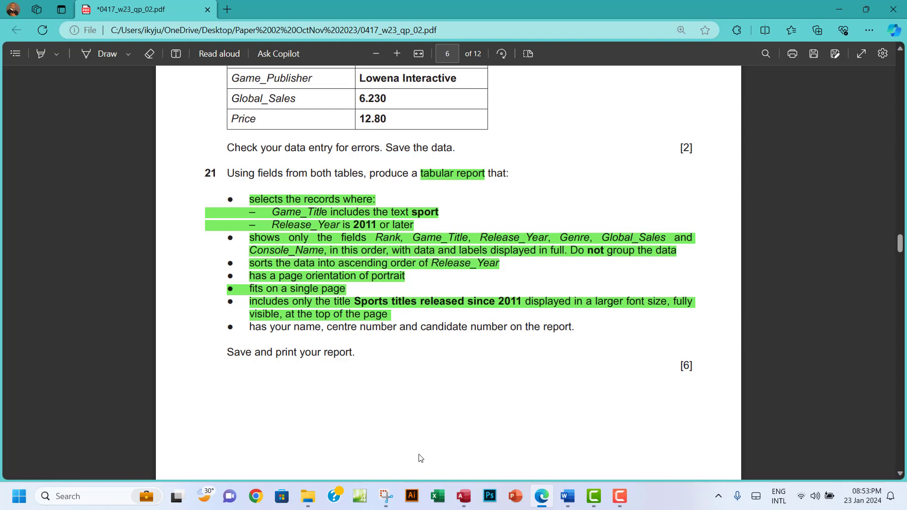
pyautogui.click(463, 497)
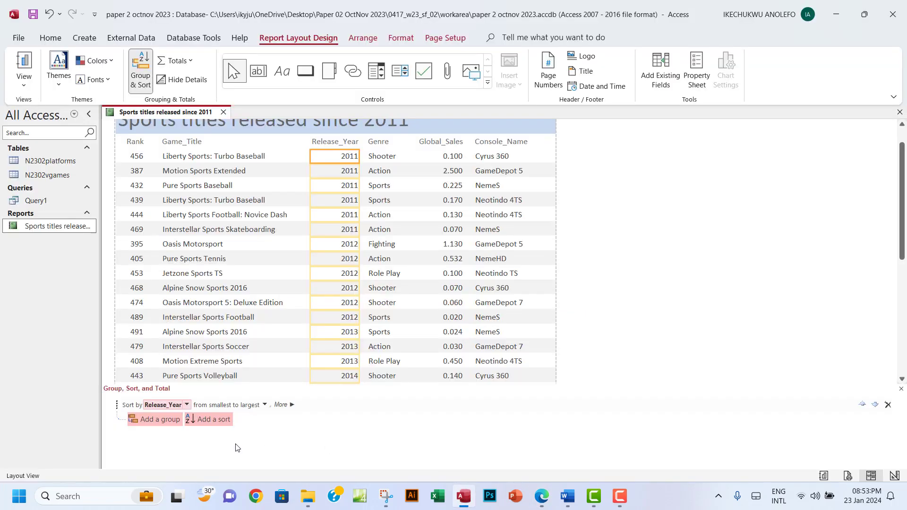
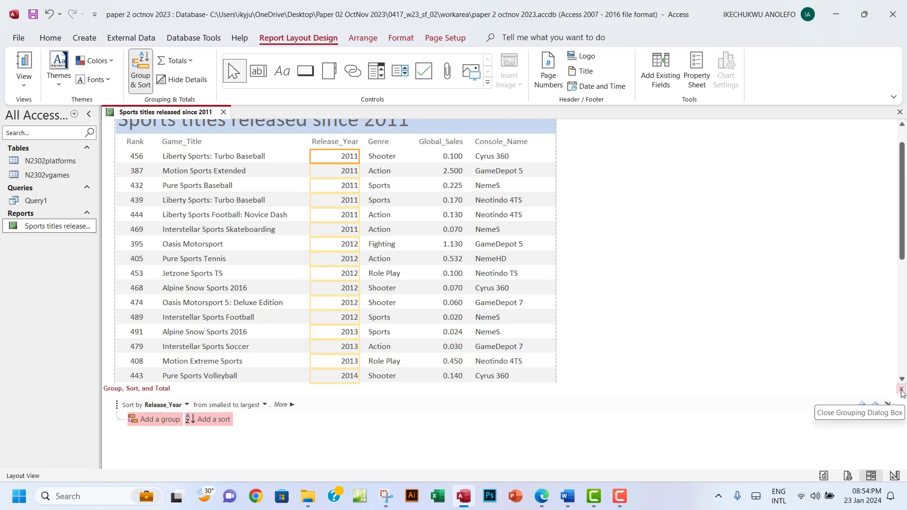
# Close the Group, Sort and Total pane and recheck the exam question before returning to the report
pyautogui.click(900, 388)
pyautogui.scroll(-1, 504, 383)
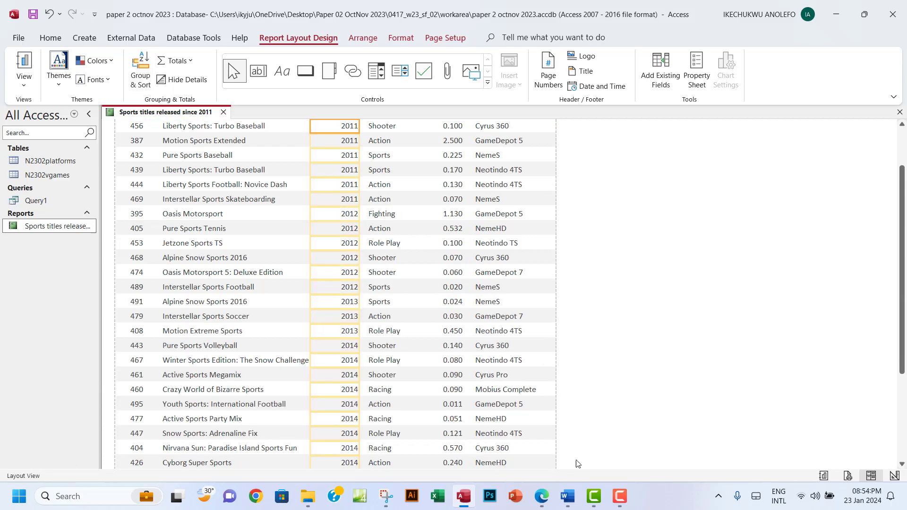
pyautogui.click(541, 495)
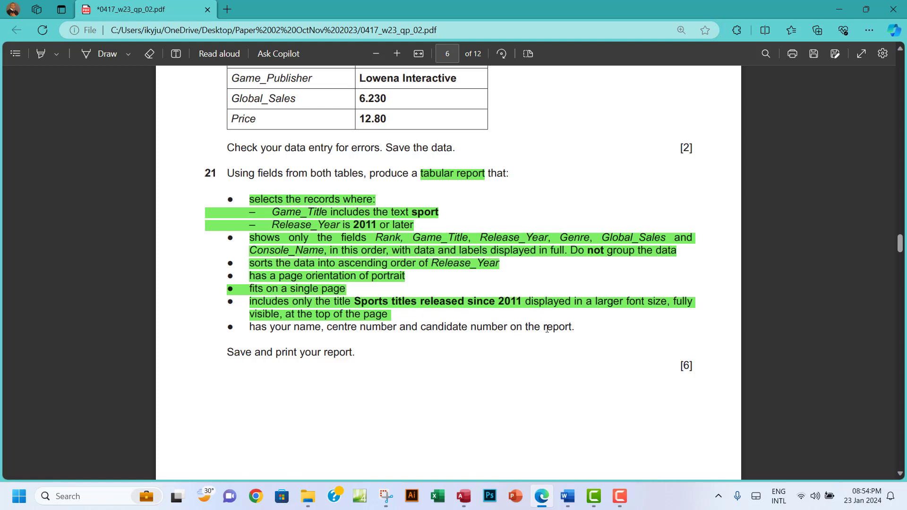
pyautogui.click(463, 495)
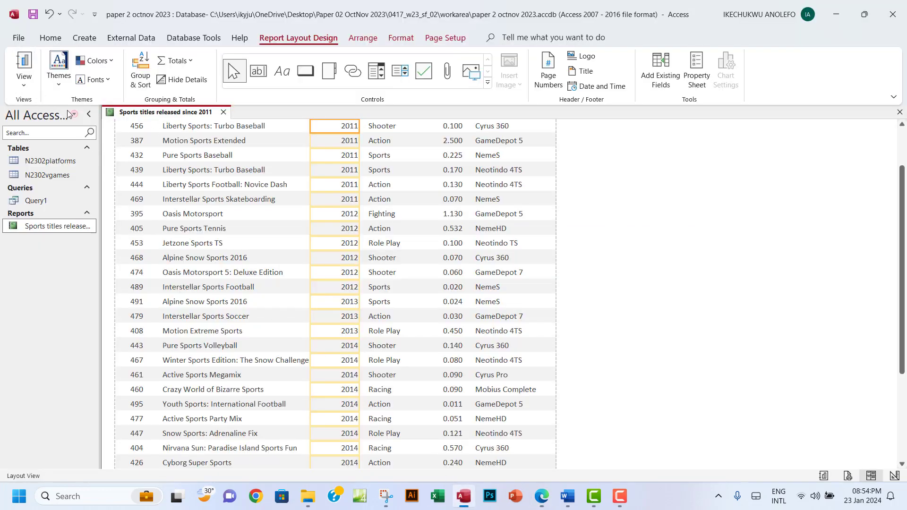
pyautogui.click(24, 84)
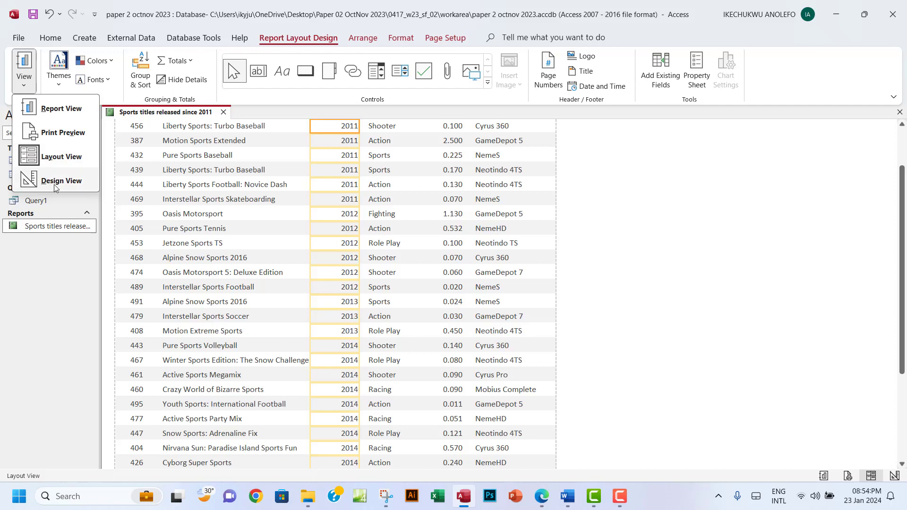
# Switch the report to Design View and make the Page Footer section taller
pyautogui.click(55, 183)
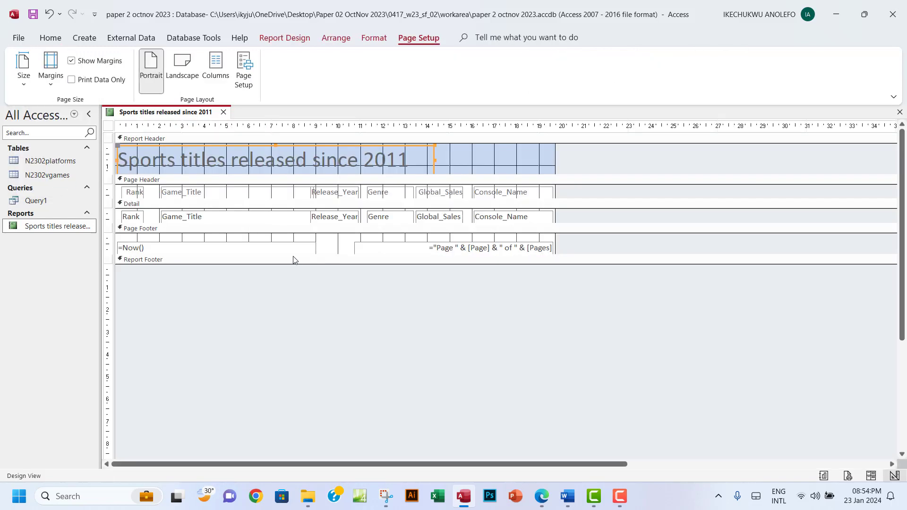
pyautogui.click(348, 256)
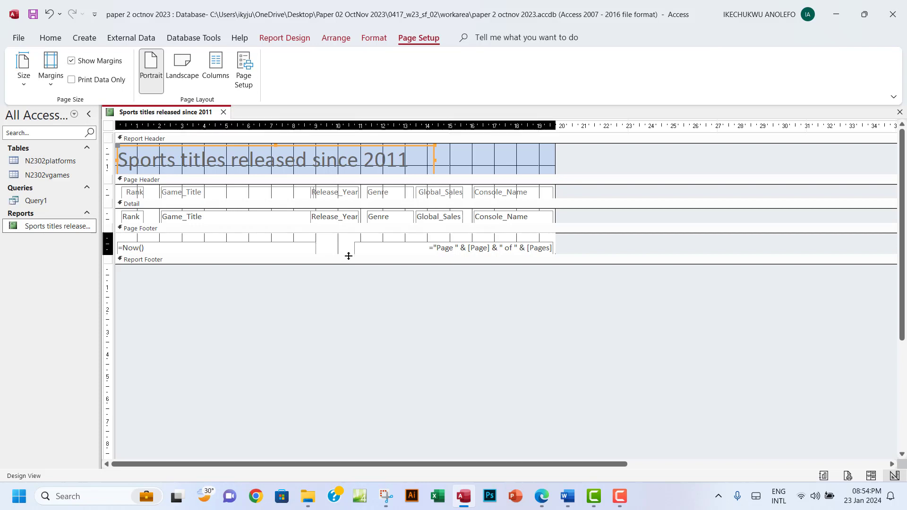
pyautogui.moveTo(348, 256); pyautogui.dragTo(347, 277)
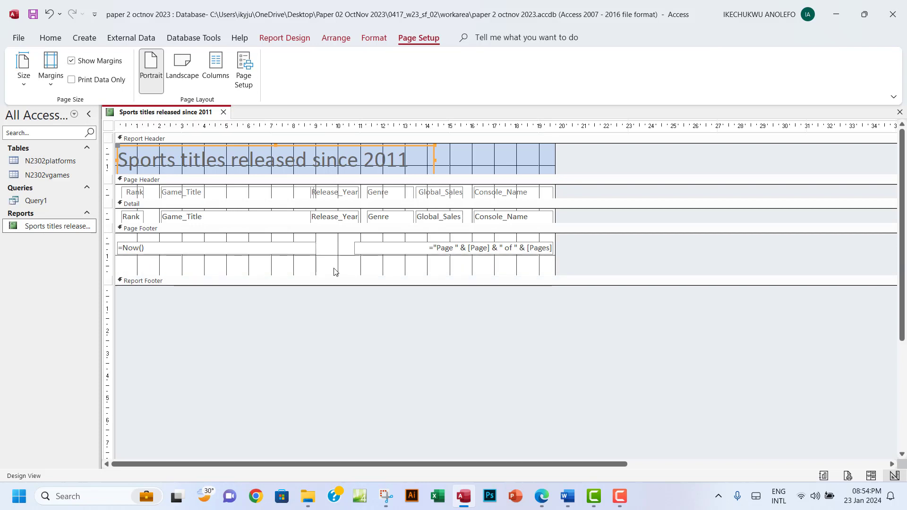
# Add a Page Footer label holding the candidate's name, centre number and candidate number
pyautogui.click(282, 40)
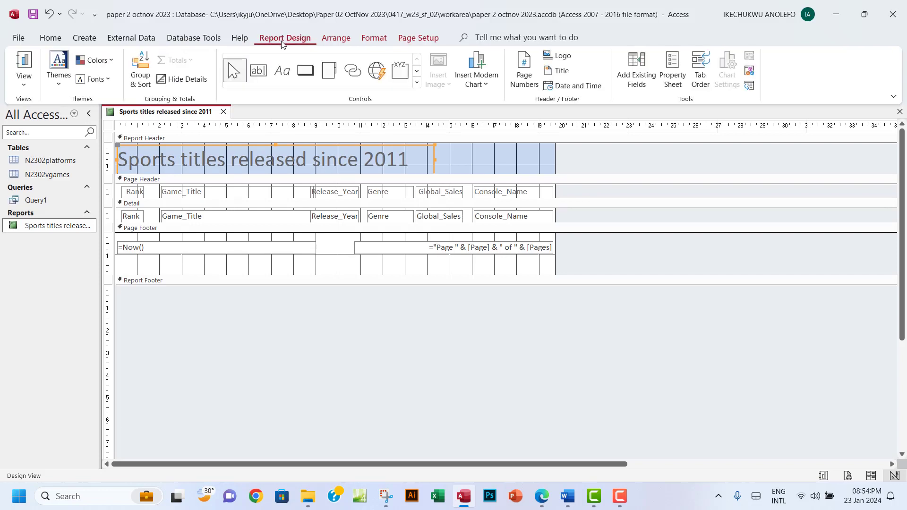
pyautogui.click(282, 73)
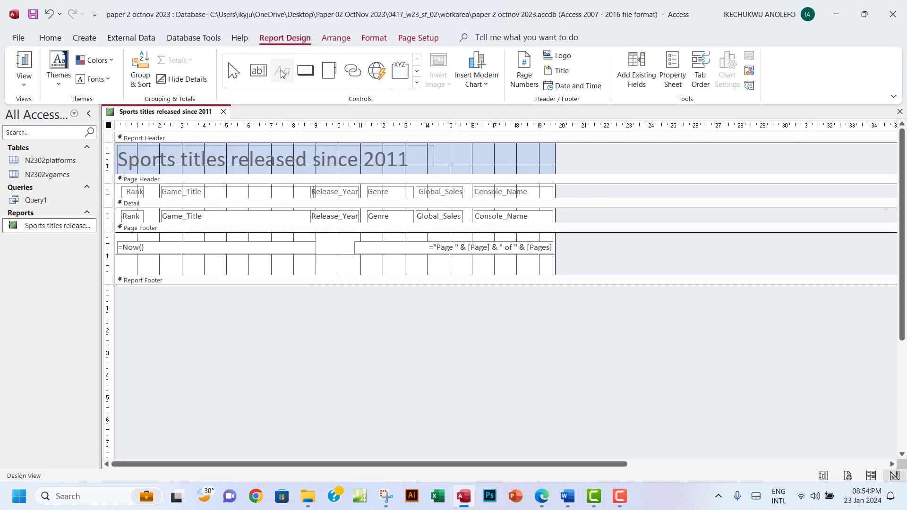
pyautogui.click(231, 262)
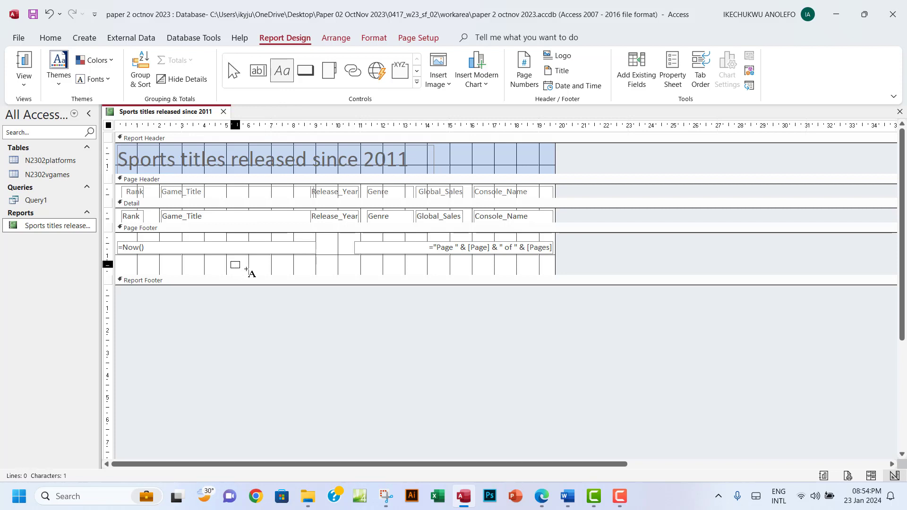
pyautogui.moveTo(246, 270); pyautogui.dragTo(404, 272)
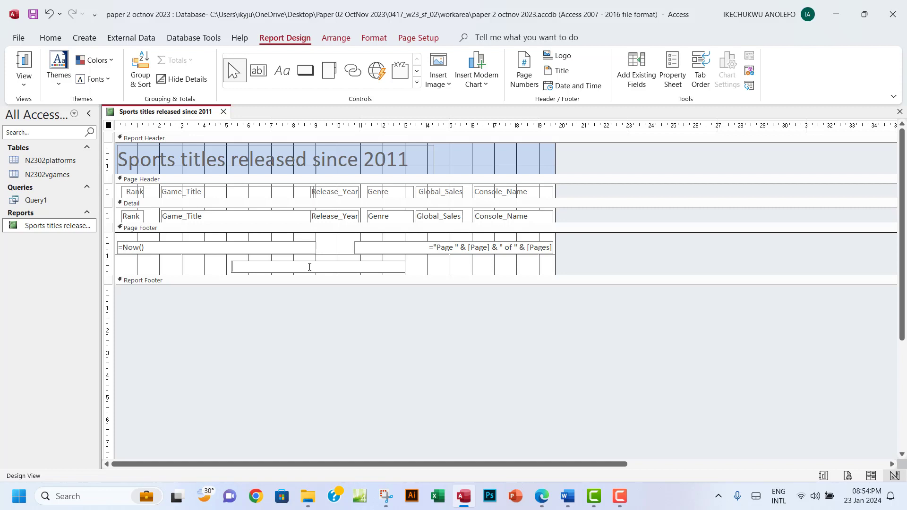
pyautogui.press('capslock')
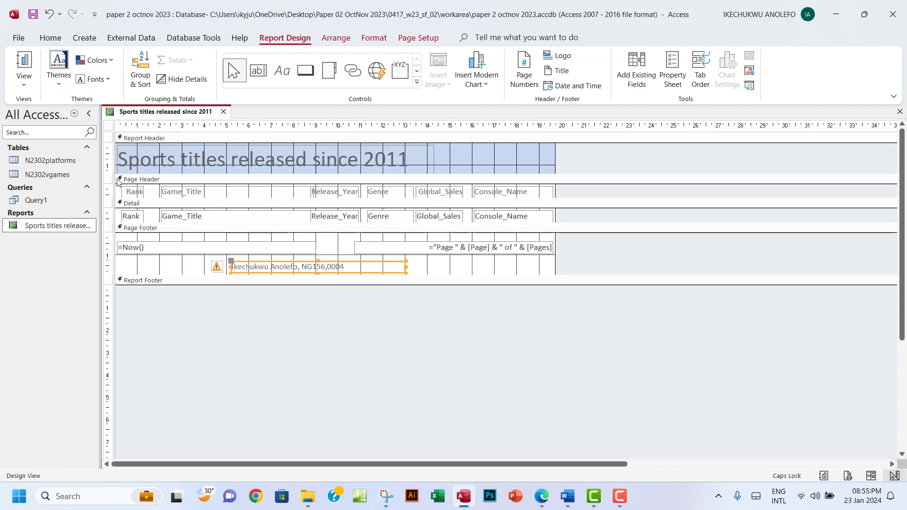
pyautogui.click(29, 84)
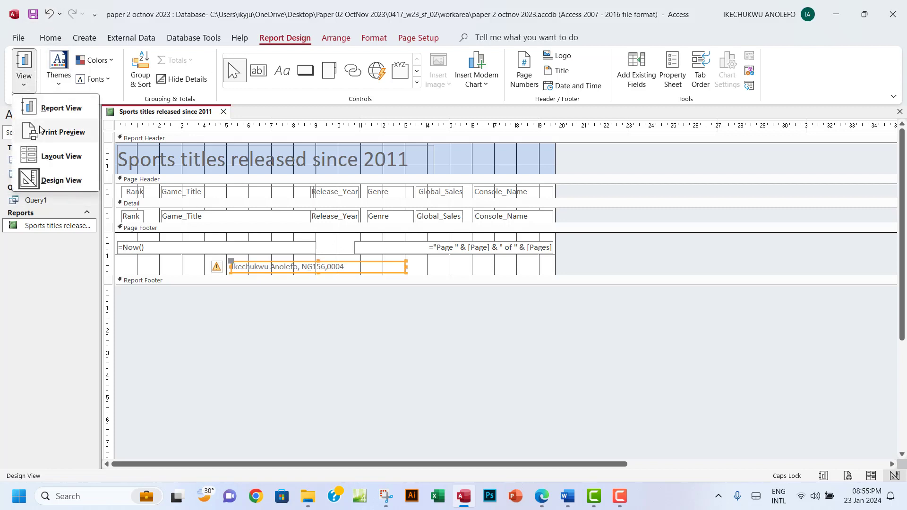
pyautogui.click(61, 133)
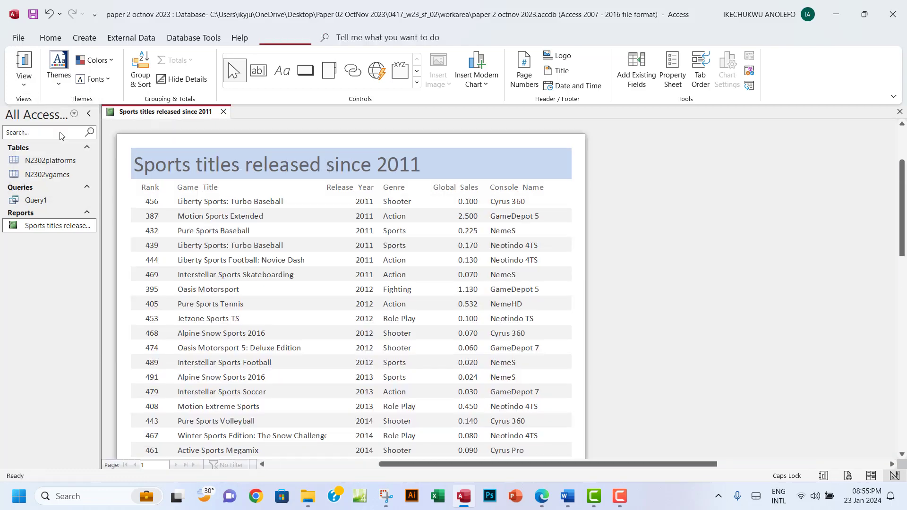
pyautogui.scroll(-5, 324, 239)
pyautogui.scroll(-10, 324, 239)
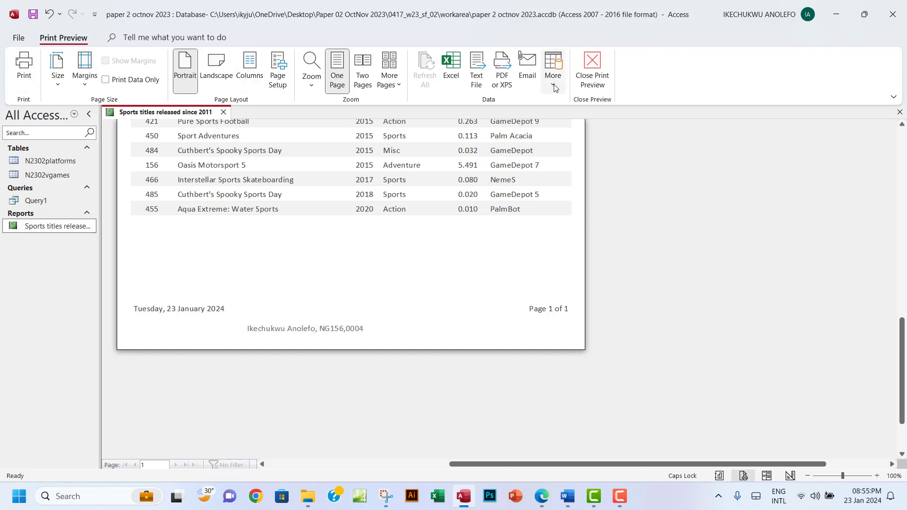
pyautogui.click(594, 73)
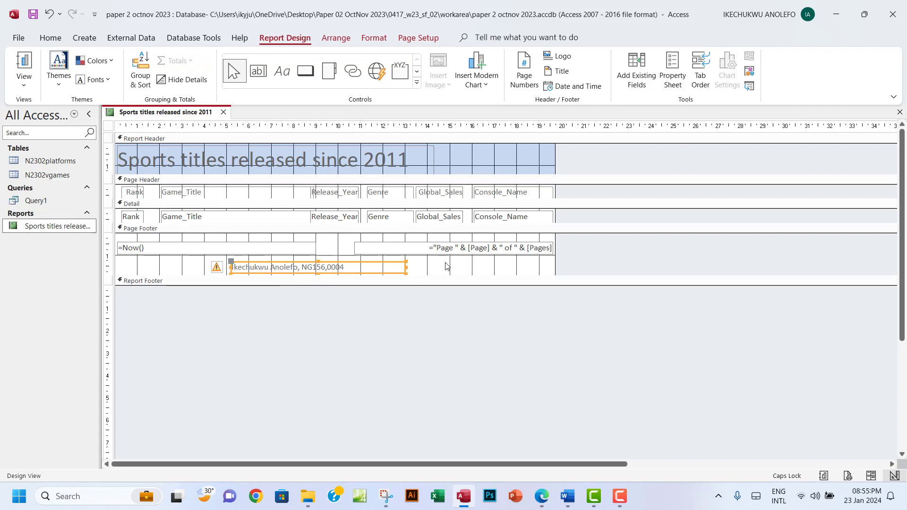
pyautogui.click(416, 249)
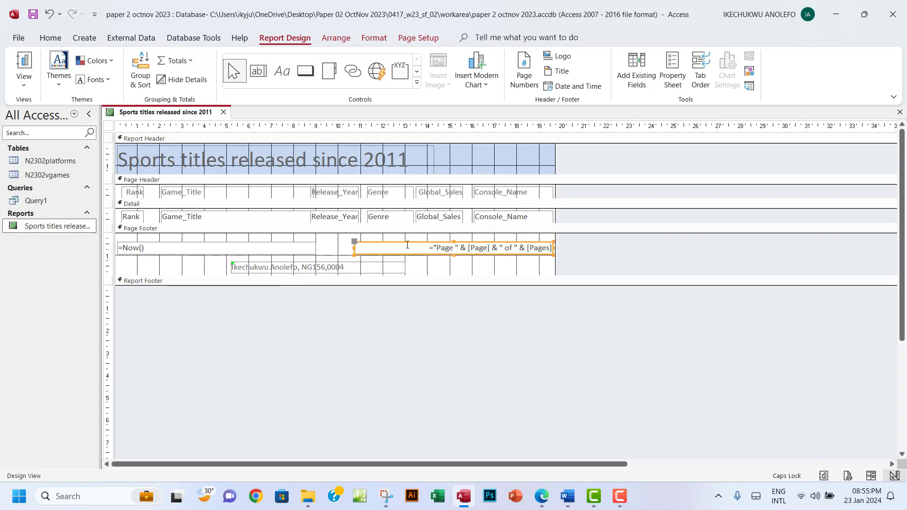
pyautogui.click(228, 248)
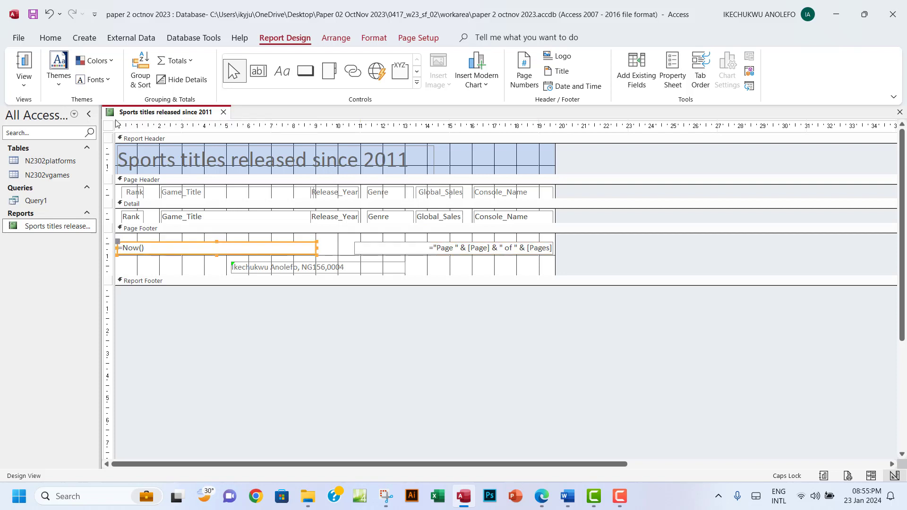
pyautogui.click(23, 86)
pyautogui.click(42, 132)
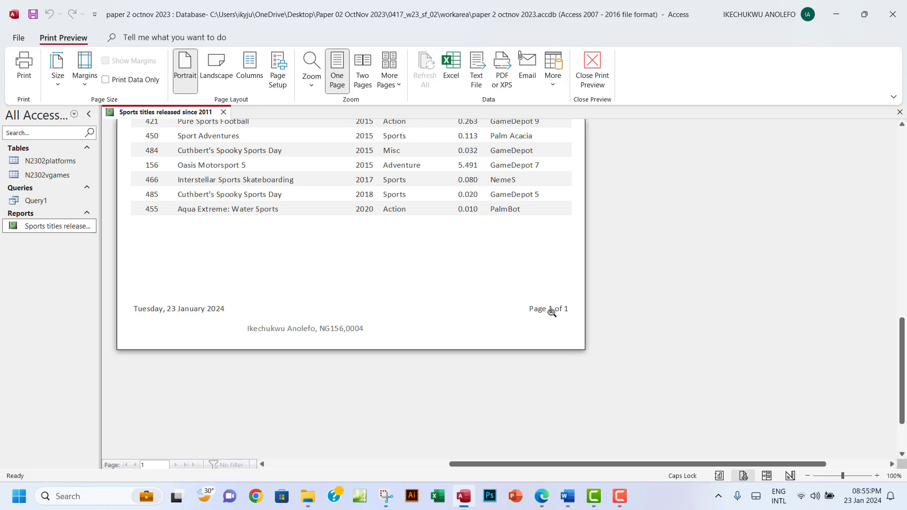
pyautogui.click(591, 78)
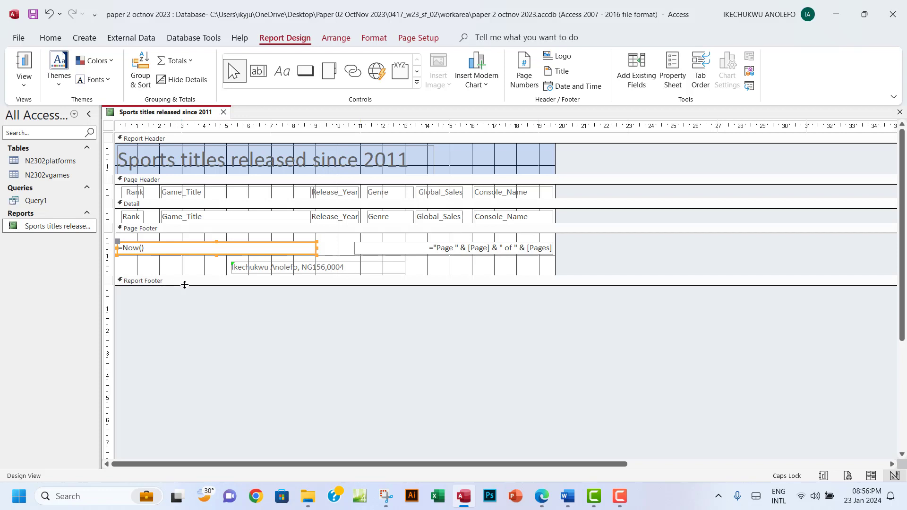
# Expand the Report Footer, then collapse it back to zero height
pyautogui.moveTo(185, 285); pyautogui.dragTo(186, 306)
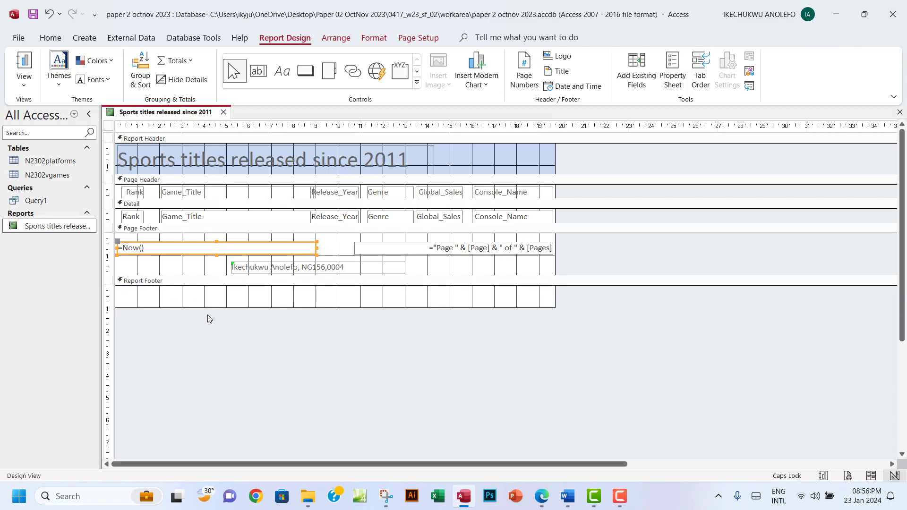
pyautogui.click(225, 308)
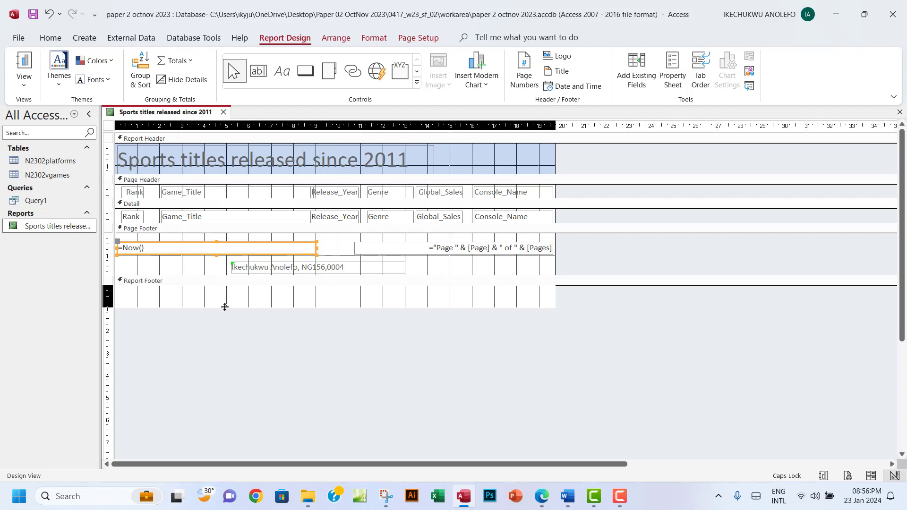
pyautogui.moveTo(224, 307); pyautogui.dragTo(232, 285)
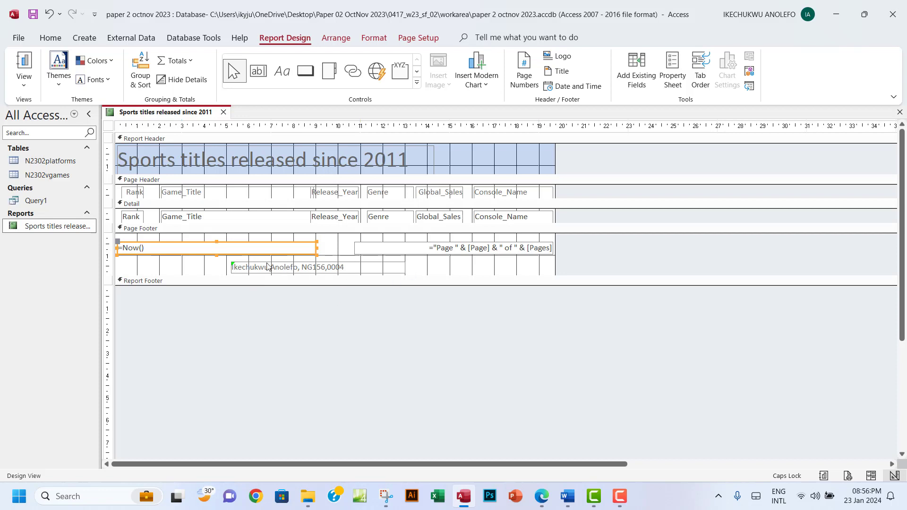
# Select the footer name label's text, then return the report to Layout View
pyautogui.click(321, 268)
pyautogui.moveTo(355, 269); pyautogui.dragTo(235, 269)
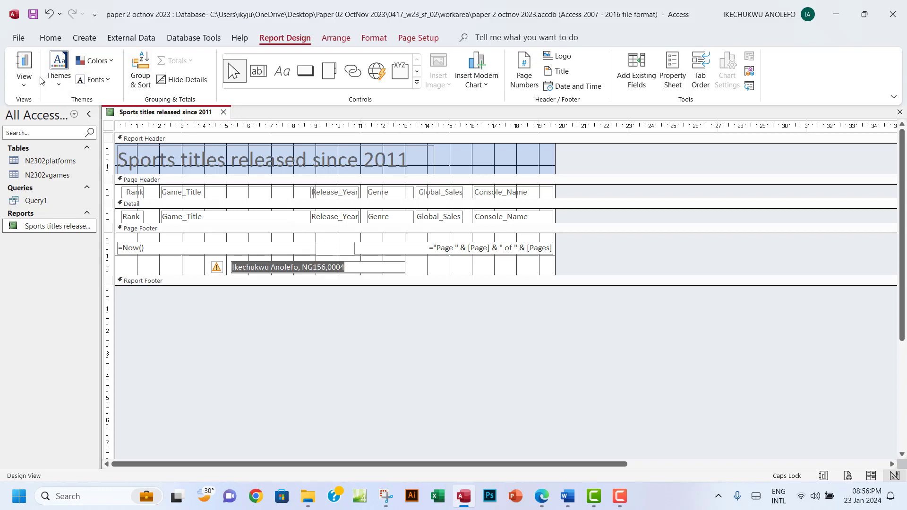
pyautogui.click(24, 85)
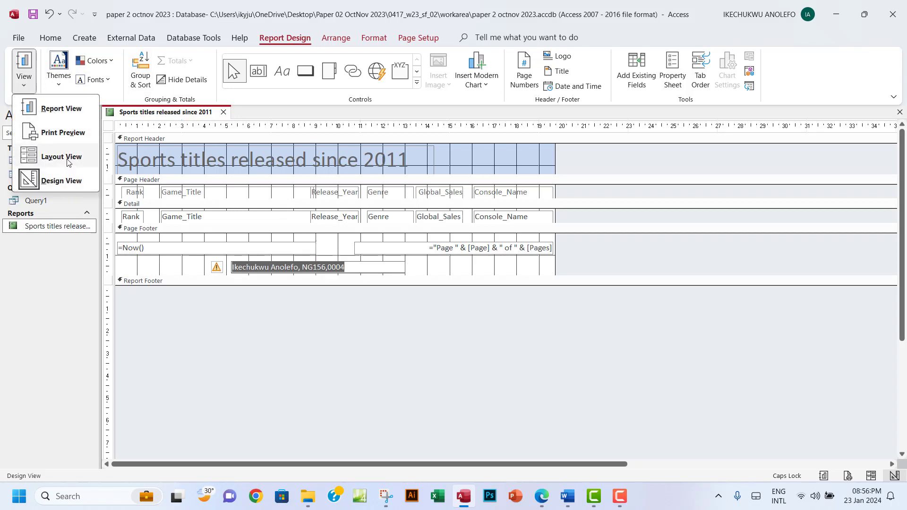
pyautogui.click(63, 157)
pyautogui.scroll(-3, 381, 229)
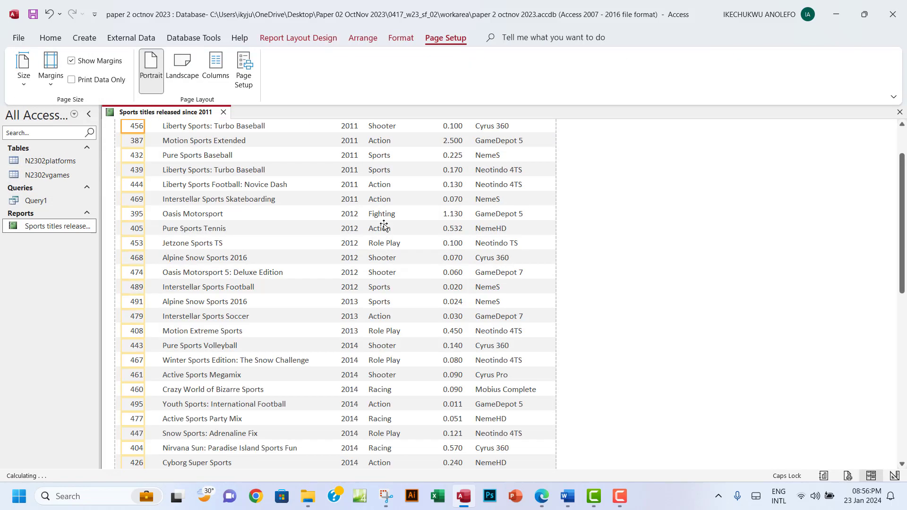
# Highlight the PDF line requiring name, centre number and candidate number in green, then return to Access
pyautogui.click(541, 496)
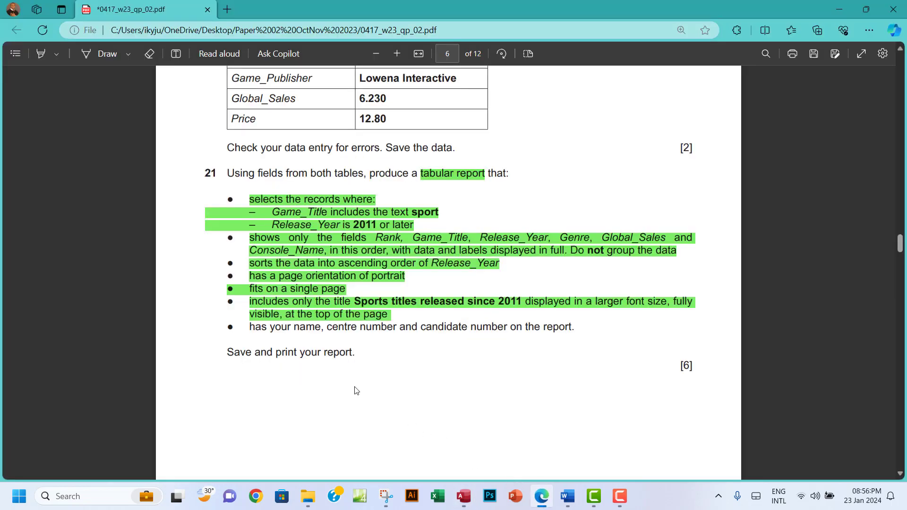
pyautogui.moveTo(250, 325); pyautogui.dragTo(579, 327)
pyautogui.moveTo(667, 254)
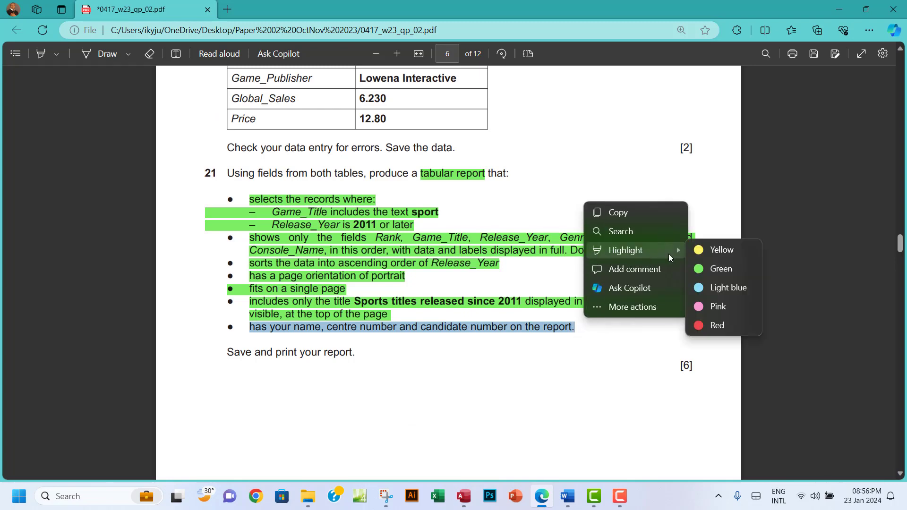
pyautogui.click(712, 267)
pyautogui.scroll(-3, 265, 235)
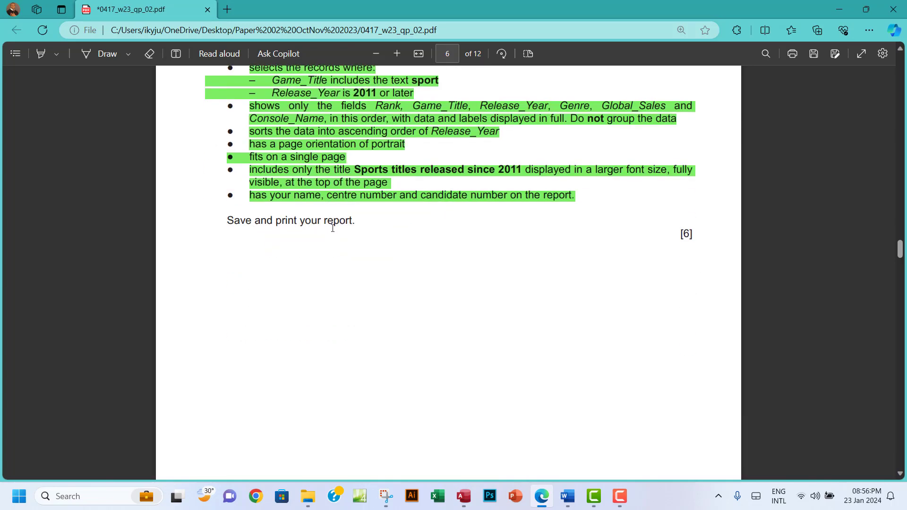
pyautogui.click(463, 496)
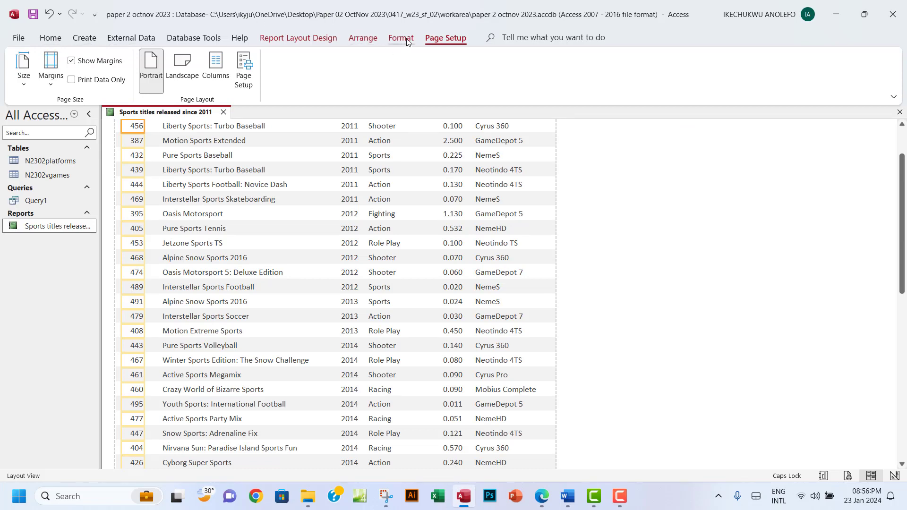
# Preview the report and print it to Microsoft Print to PDF
pyautogui.click(25, 38)
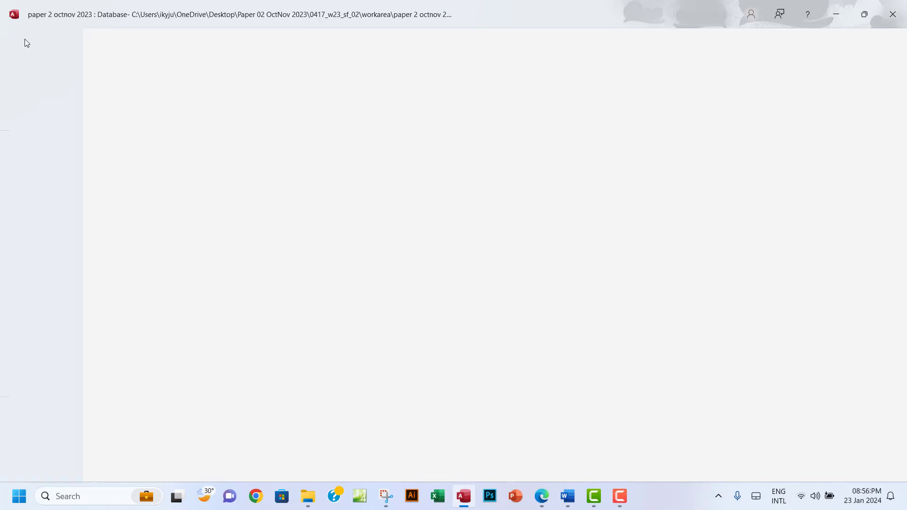
pyautogui.click(41, 219)
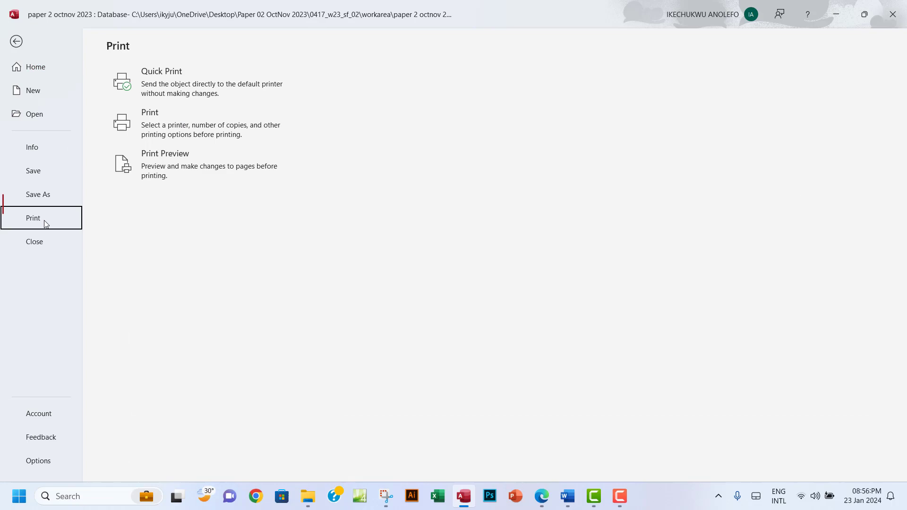
pyautogui.click(162, 163)
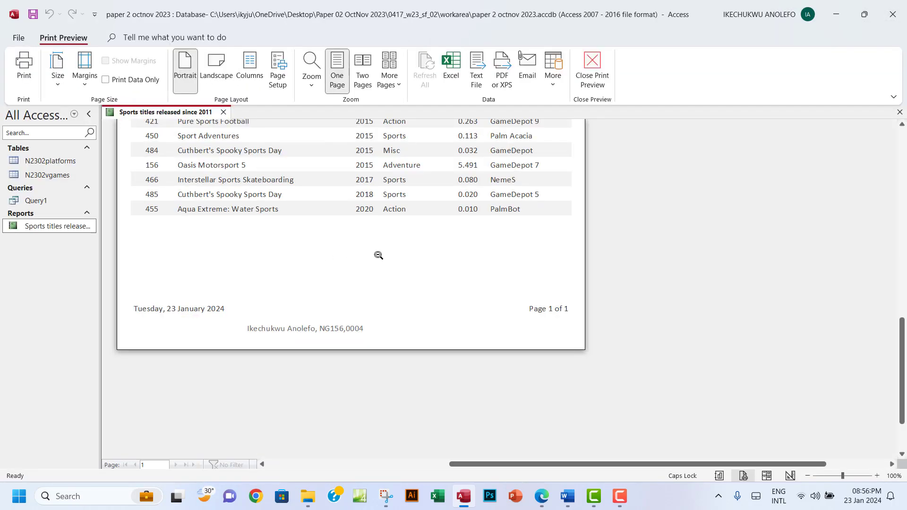
pyautogui.scroll(15, 379, 255)
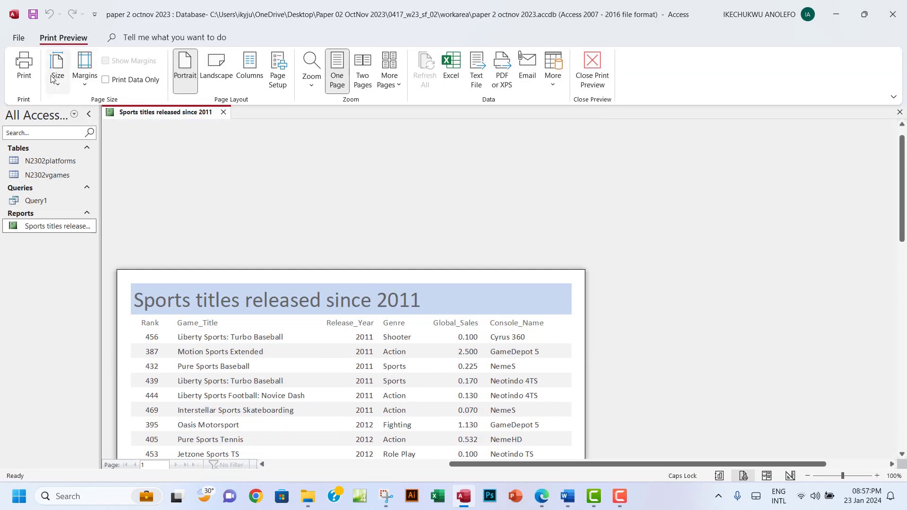
pyautogui.click(23, 66)
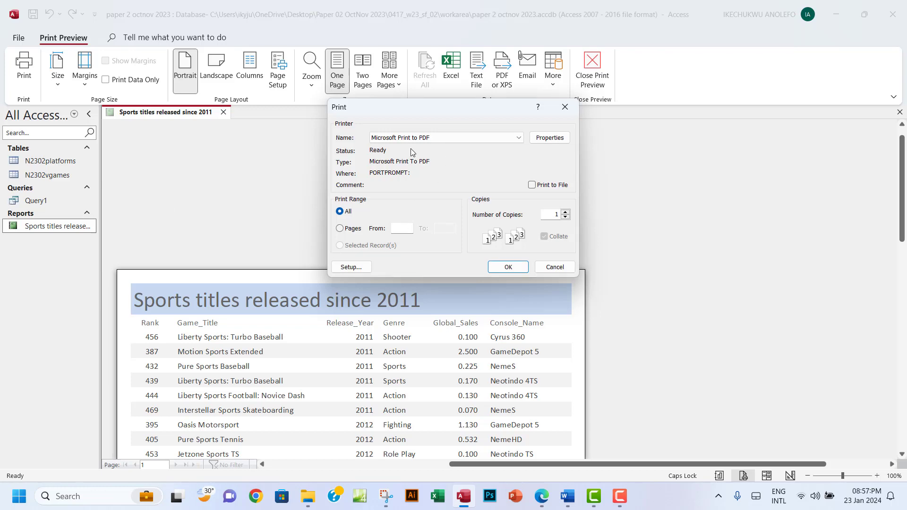
pyautogui.click(503, 267)
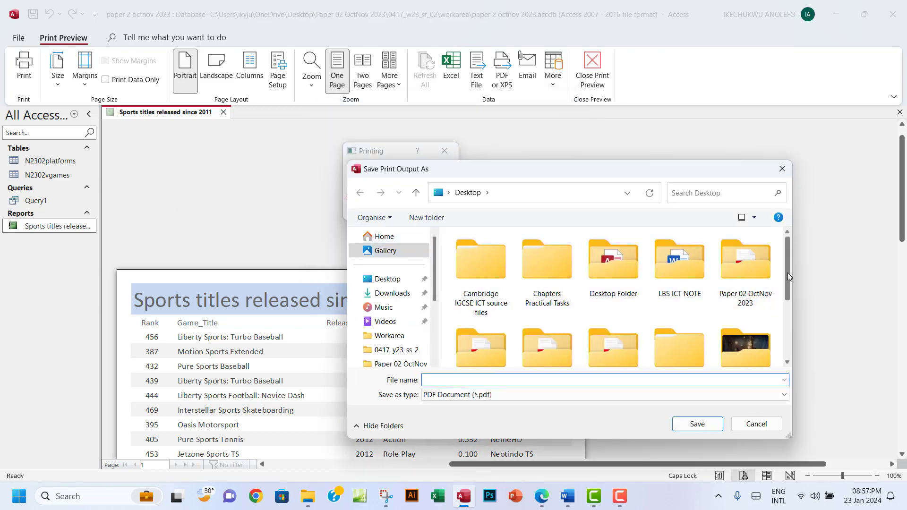
# Browse through Paper 02 OctNov 2023 and 0417_w23_sf_02 to the workarea folder and begin naming the file
pyautogui.scroll(-1, 756, 288)
pyautogui.doubleClick(745, 281)
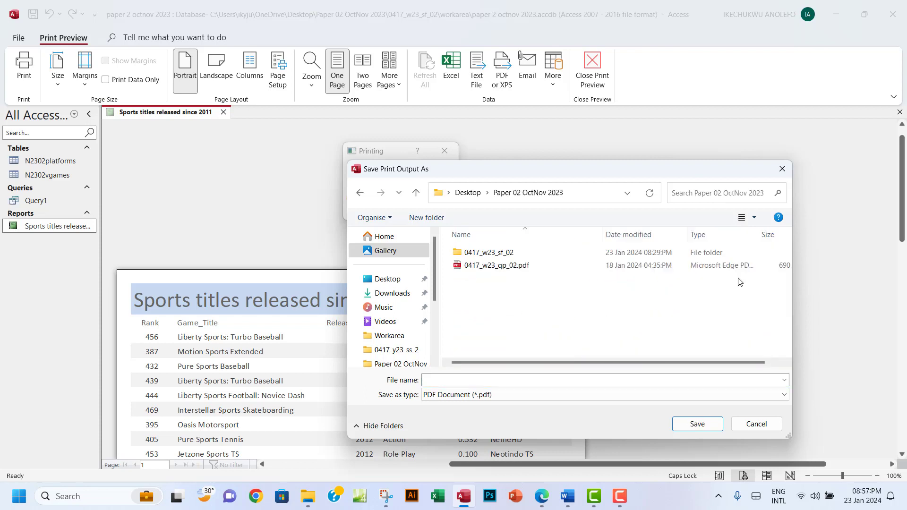
pyautogui.doubleClick(483, 255)
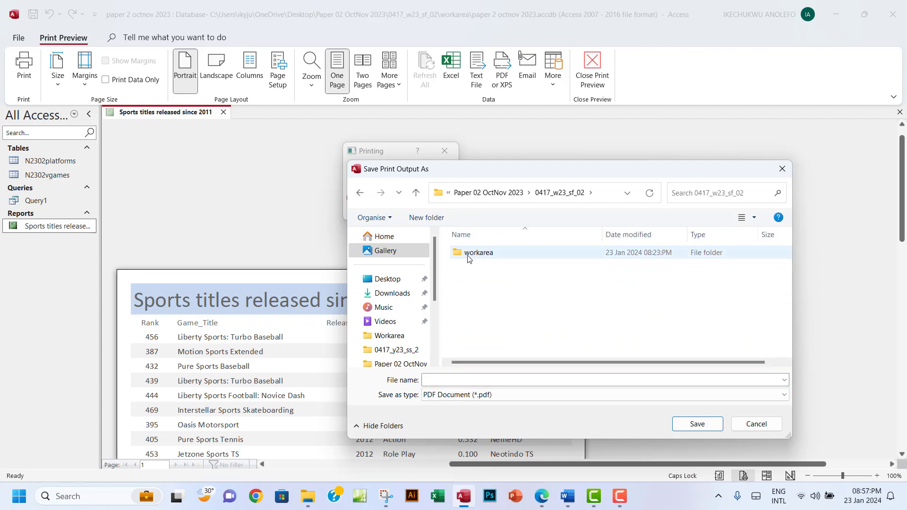
pyautogui.doubleClick(477, 257)
pyautogui.click(456, 380)
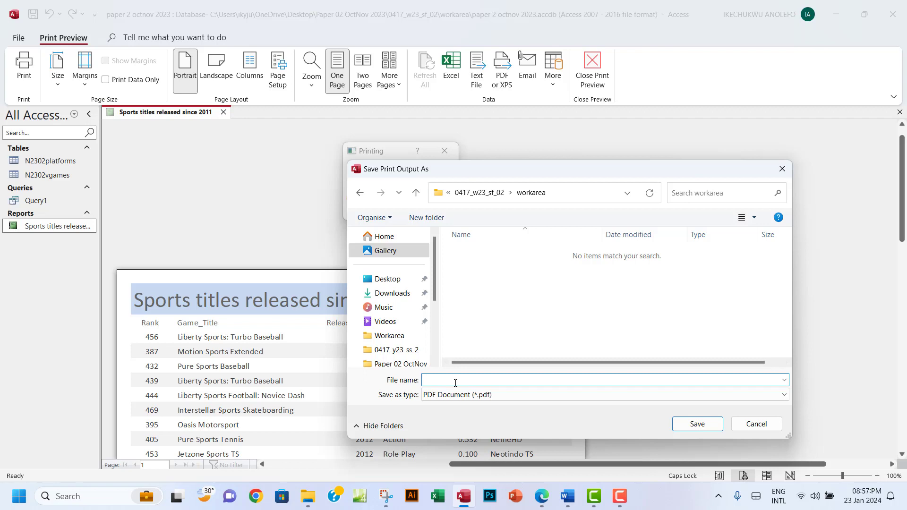
pyautogui.write('PRINTOUT 1')
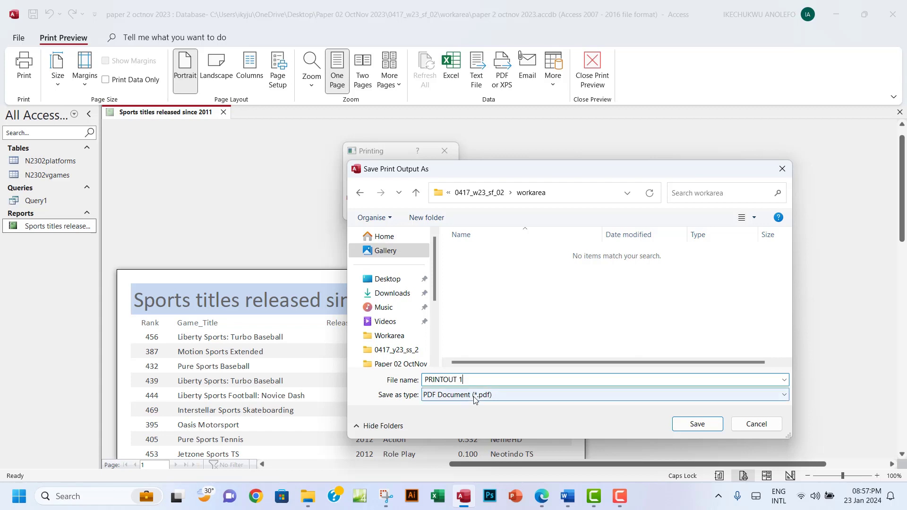
# Check the question paper for the name, then save the PDF as 'STEP 21 PRINTOUTOUT'
pyautogui.click(542, 496)
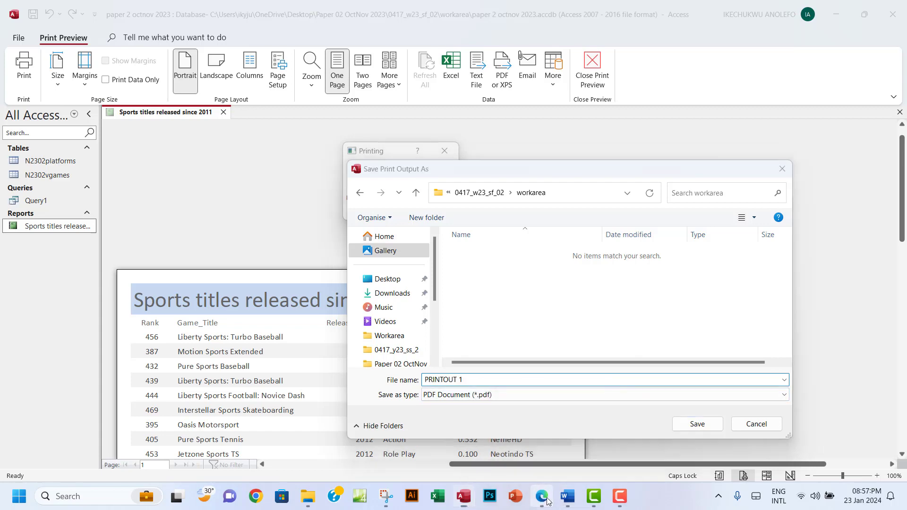
pyautogui.scroll(7, 489, 361)
pyautogui.scroll(-1, 457, 318)
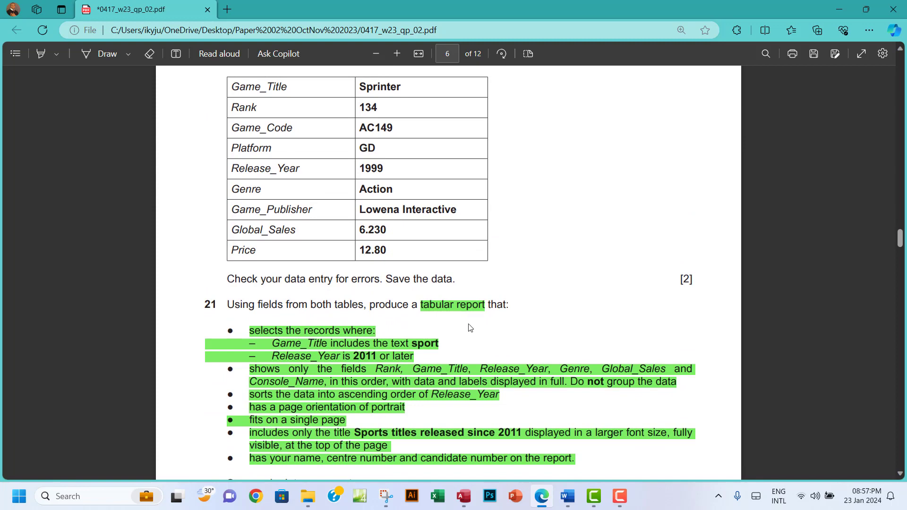
pyautogui.scroll(-2, 468, 336)
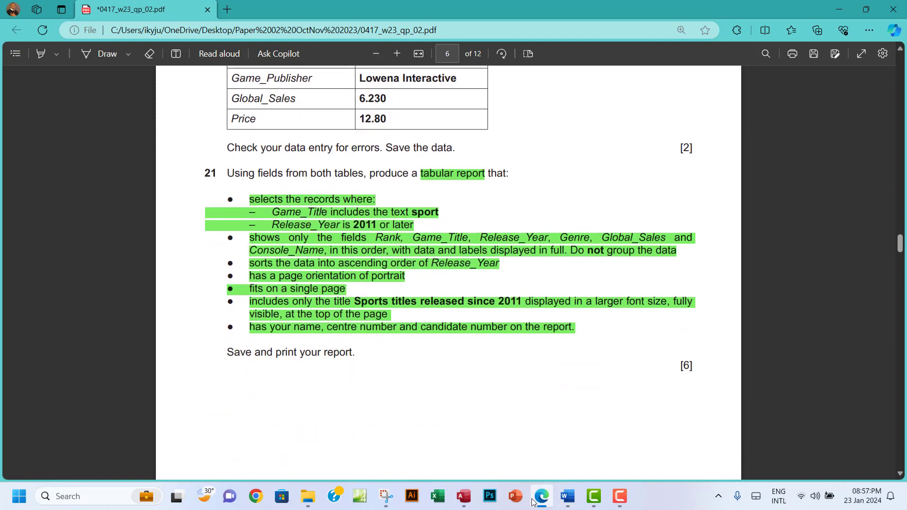
pyautogui.moveTo(471, 506)
pyautogui.click(474, 446)
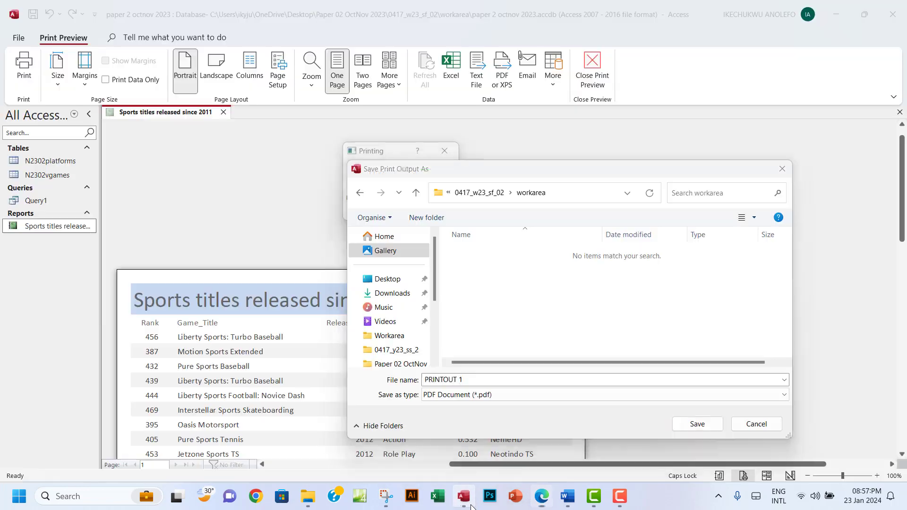
pyautogui.click(426, 379)
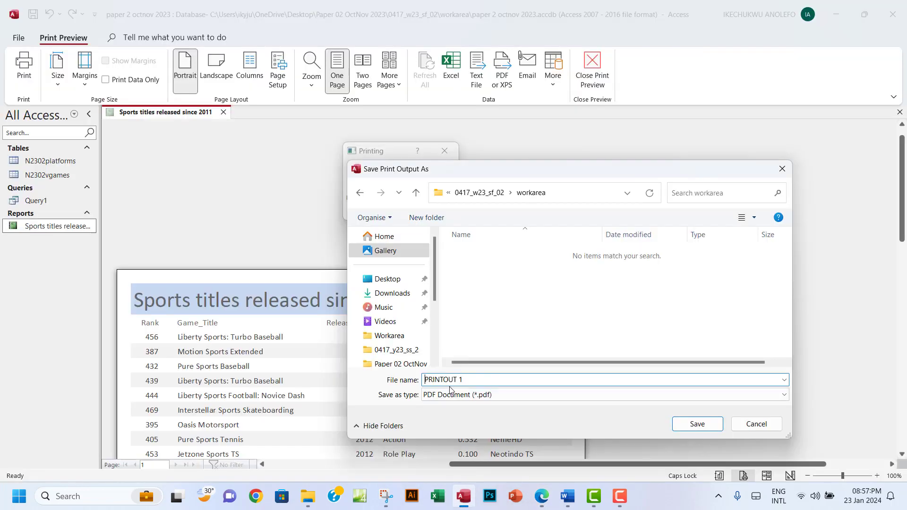
pyautogui.write('STEP 21')
pyautogui.click(693, 425)
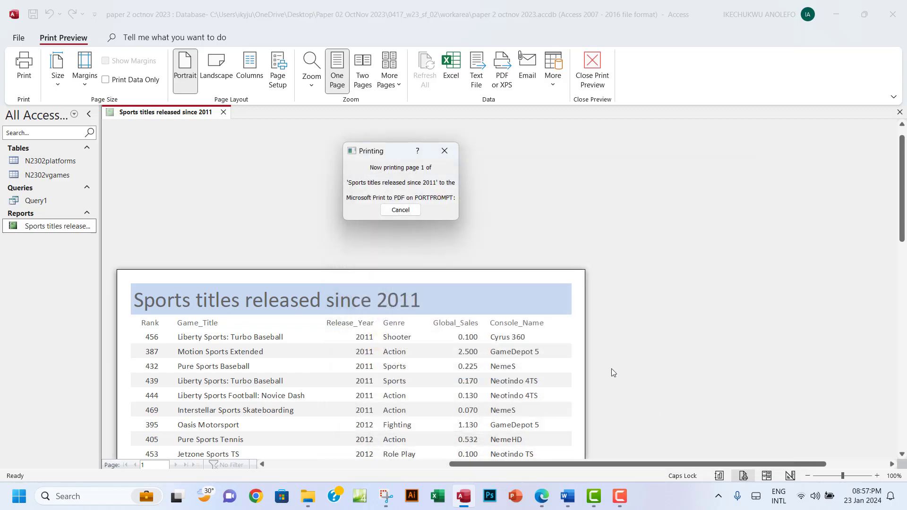
# Open STEP 21 PRINTOUTOUT.pdf from the workarea folder to check it, then close it
pyautogui.click(308, 496)
pyautogui.doubleClick(170, 106)
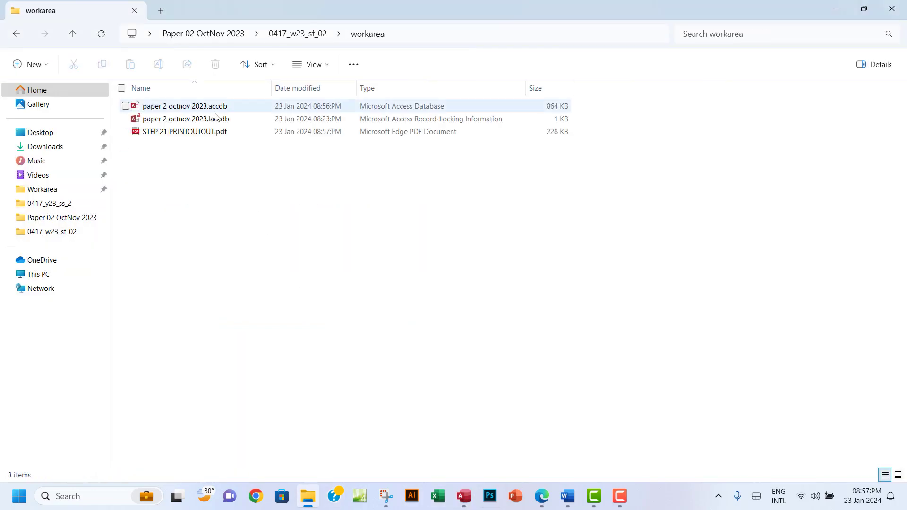
pyautogui.doubleClick(196, 137)
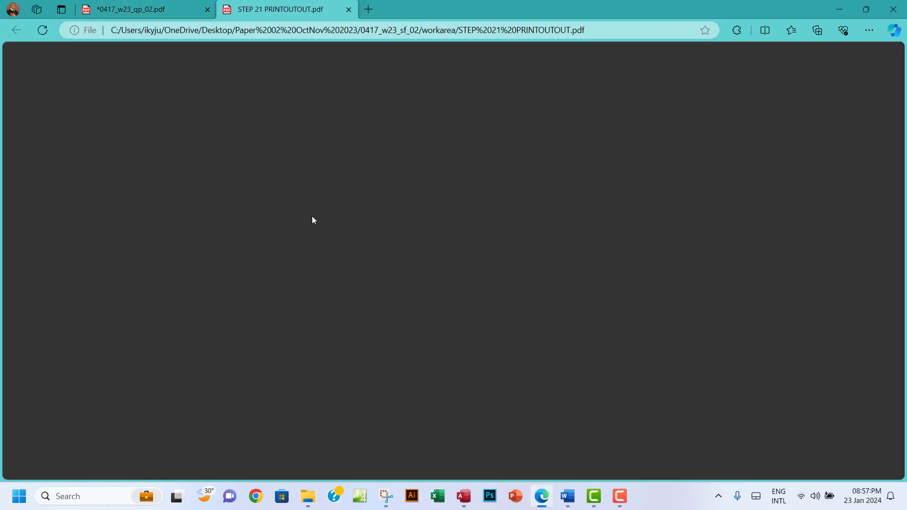
pyautogui.scroll(-2, 397, 320)
pyautogui.scroll(-3, 396, 320)
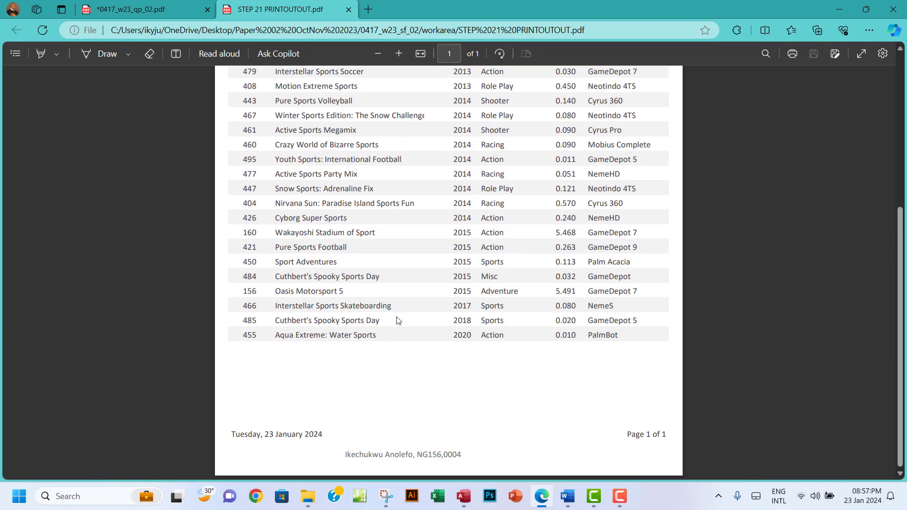
pyautogui.scroll(5, 397, 320)
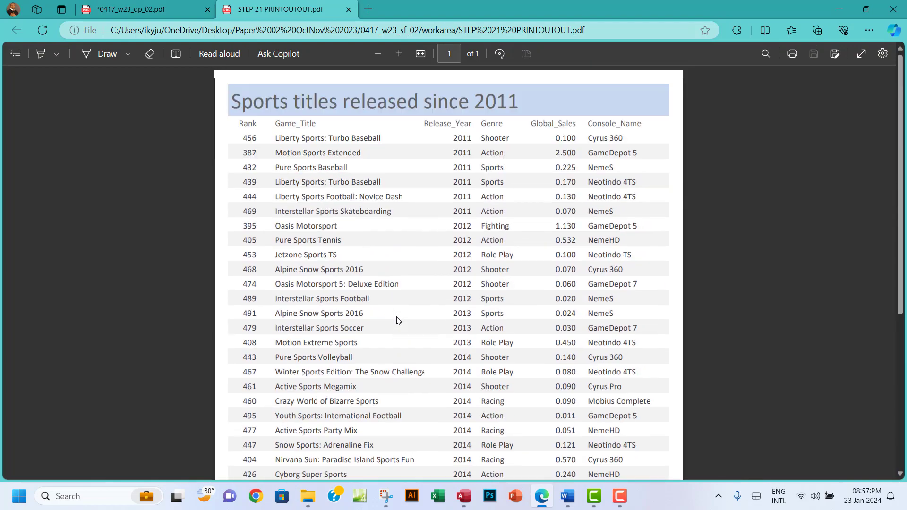
pyautogui.click(348, 9)
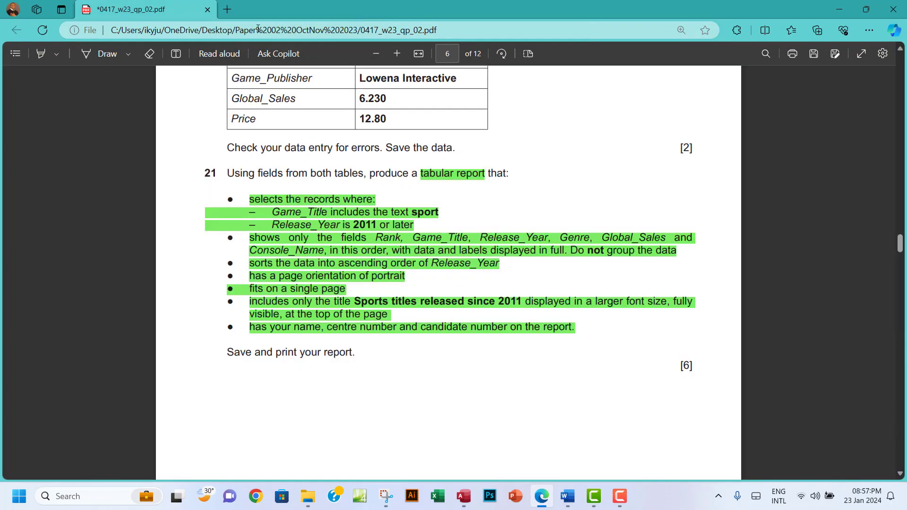
# Scroll the question paper to question 22 and select the Genre criteria Action or Adventure
pyautogui.scroll(-1, 444, 262)
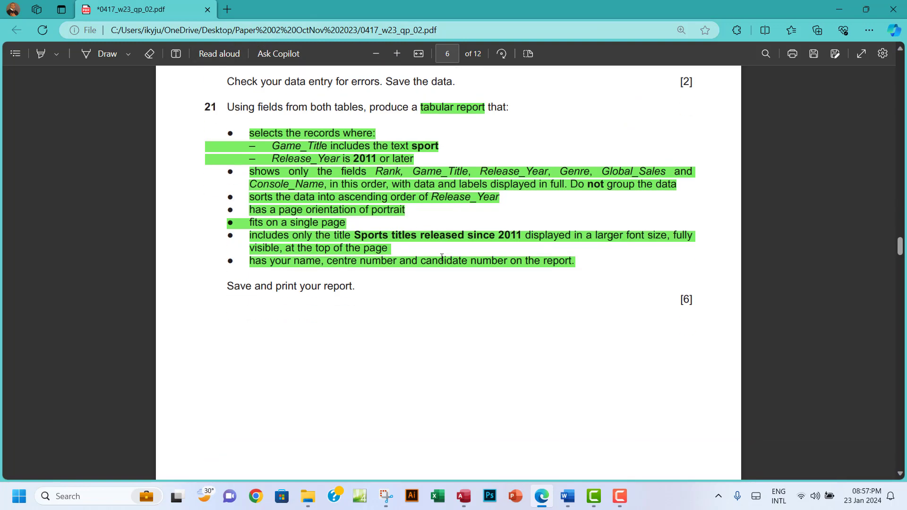
pyautogui.scroll(-4, 448, 235)
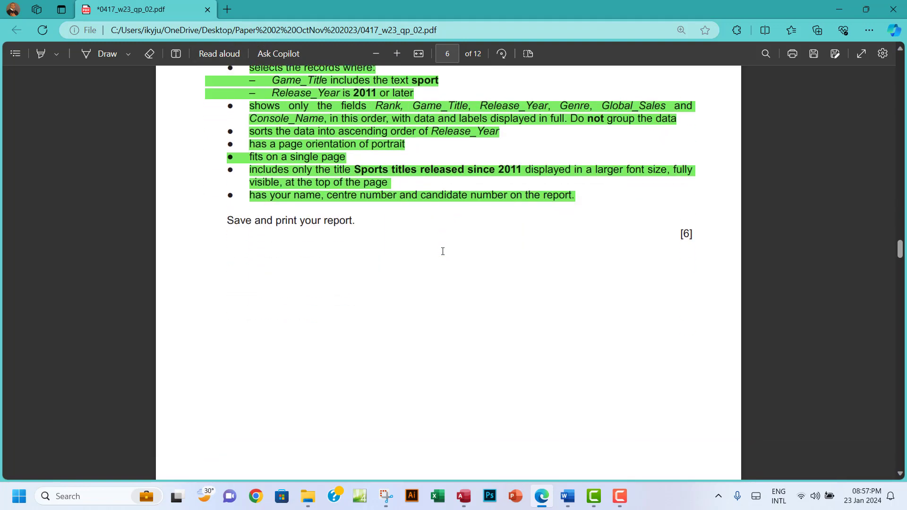
pyautogui.scroll(-2, 443, 251)
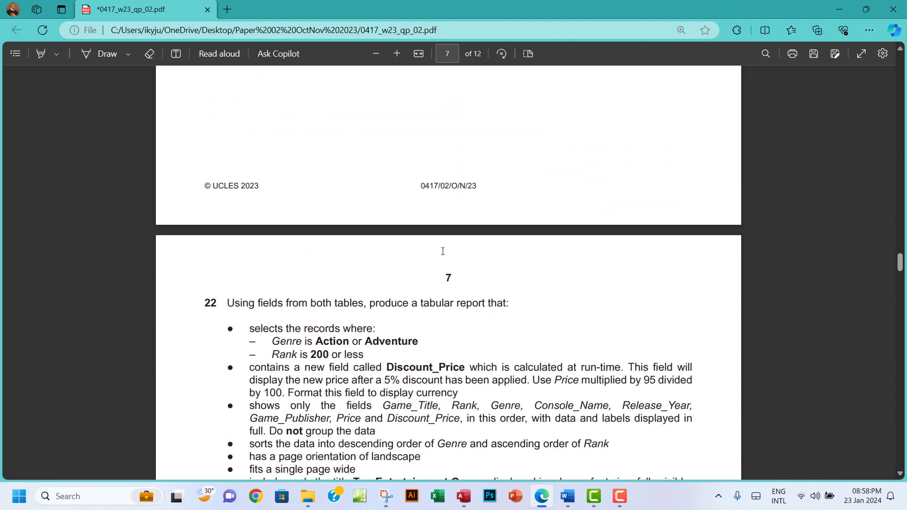
pyautogui.scroll(-2, 443, 251)
pyautogui.scroll(1, 442, 252)
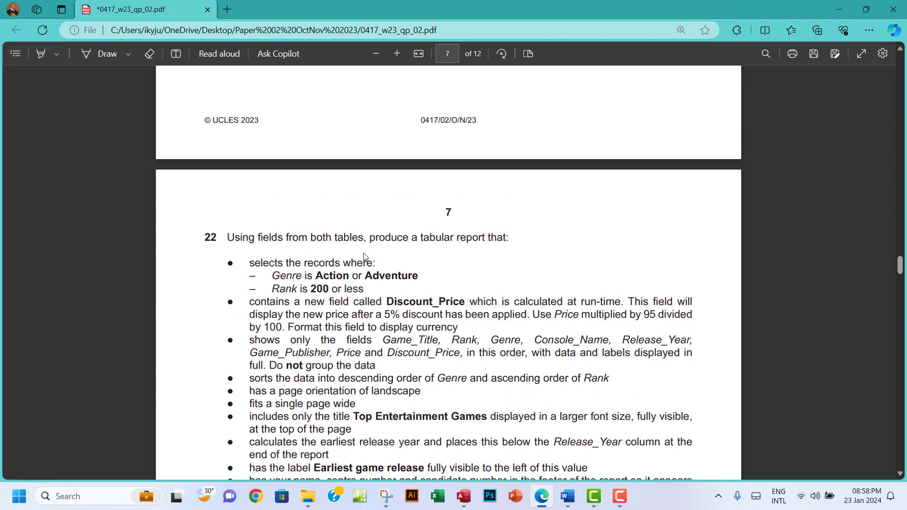
pyautogui.scroll(-1, 364, 257)
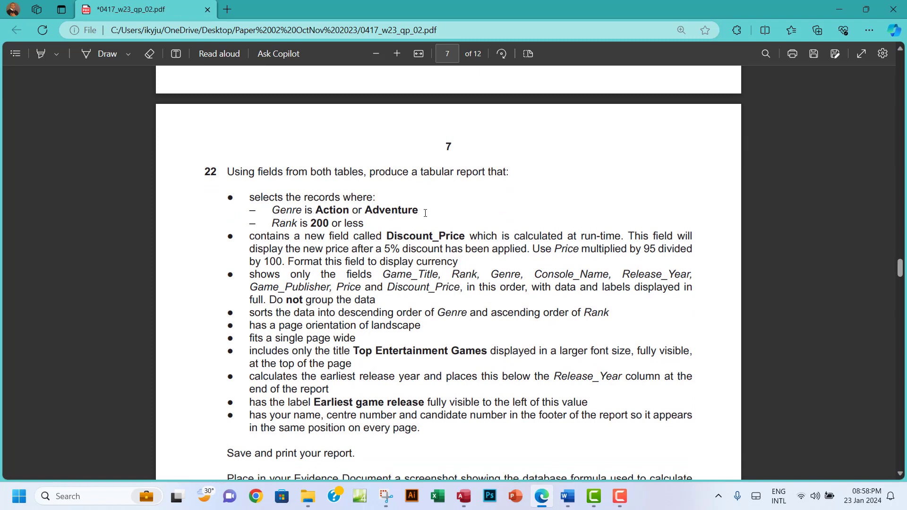
pyautogui.moveTo(425, 213); pyautogui.dragTo(336, 211)
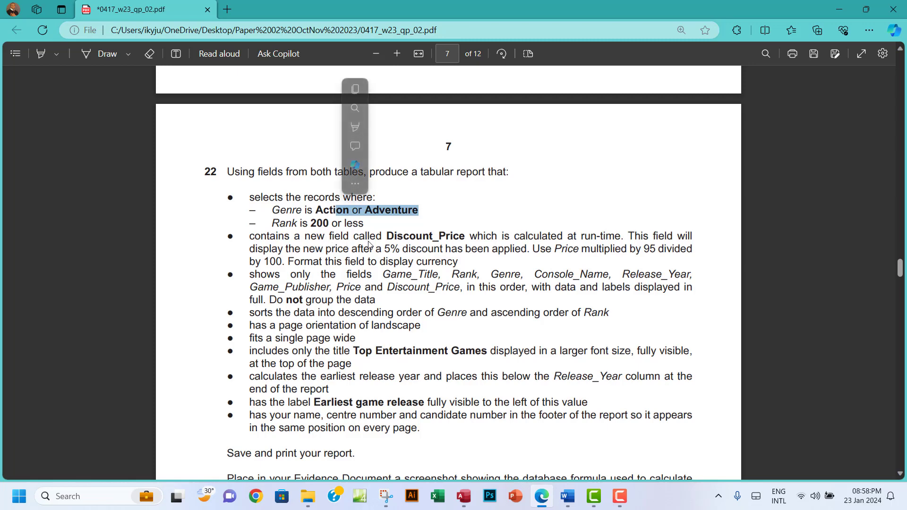
# Select parts of question 22's Discount_Price and field-order text while reading it
pyautogui.click(391, 237)
pyautogui.moveTo(388, 237); pyautogui.dragTo(452, 238)
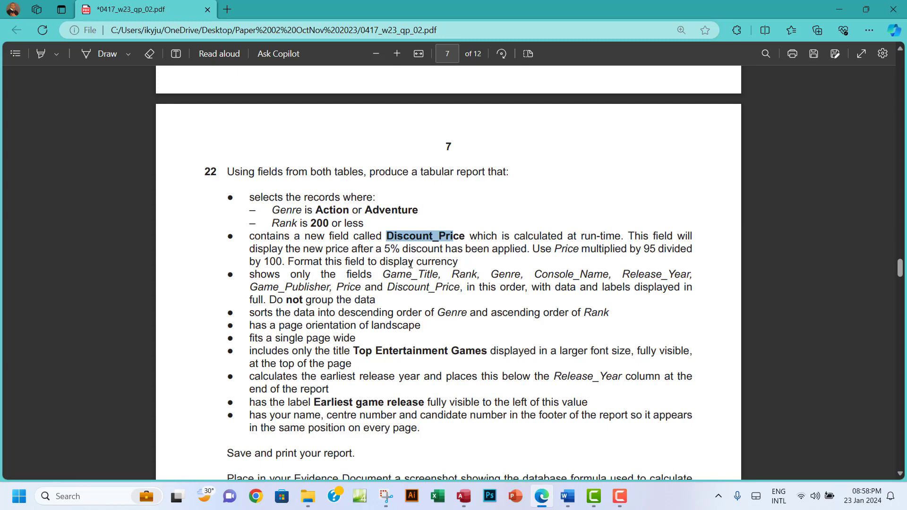
pyautogui.click(252, 237)
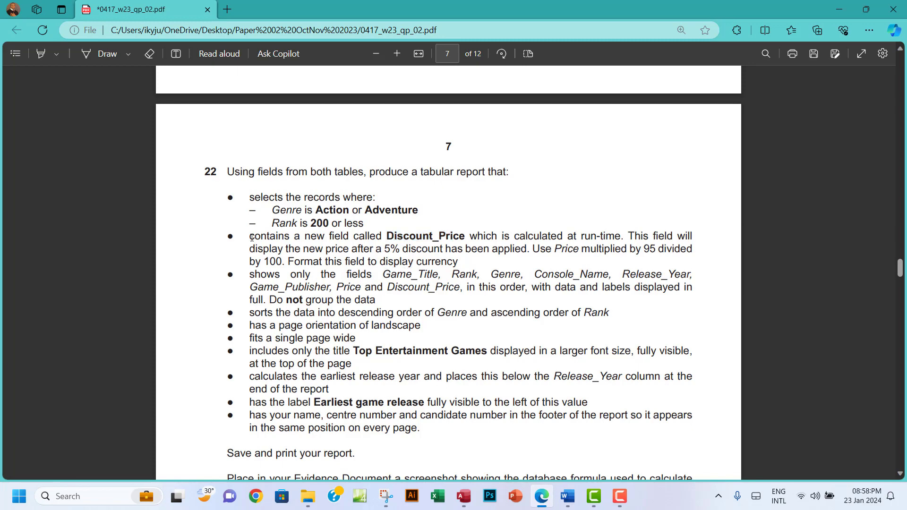
pyautogui.moveTo(251, 238); pyautogui.dragTo(367, 276)
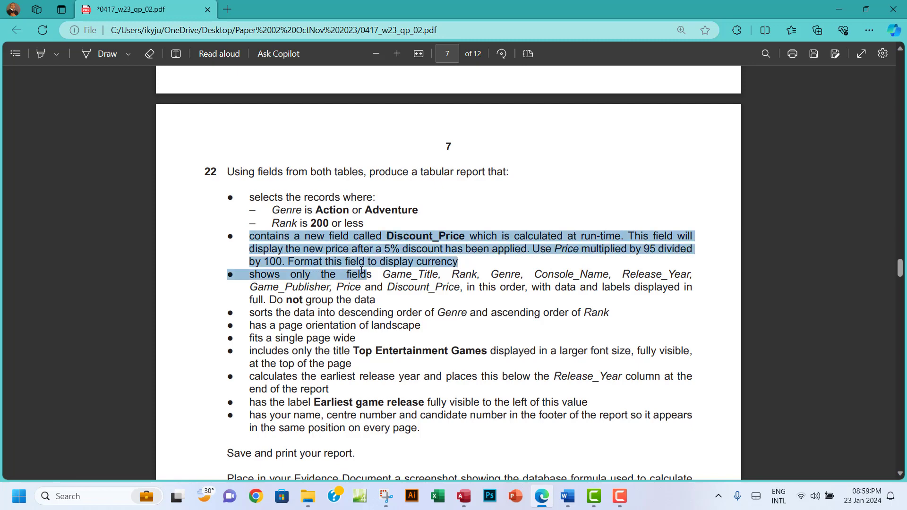
pyautogui.click(335, 278)
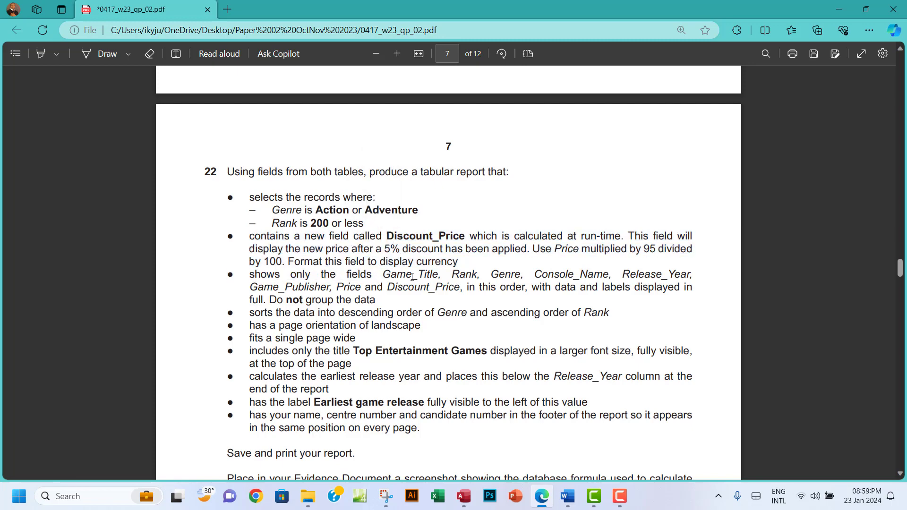
pyautogui.moveTo(412, 277); pyautogui.dragTo(439, 282)
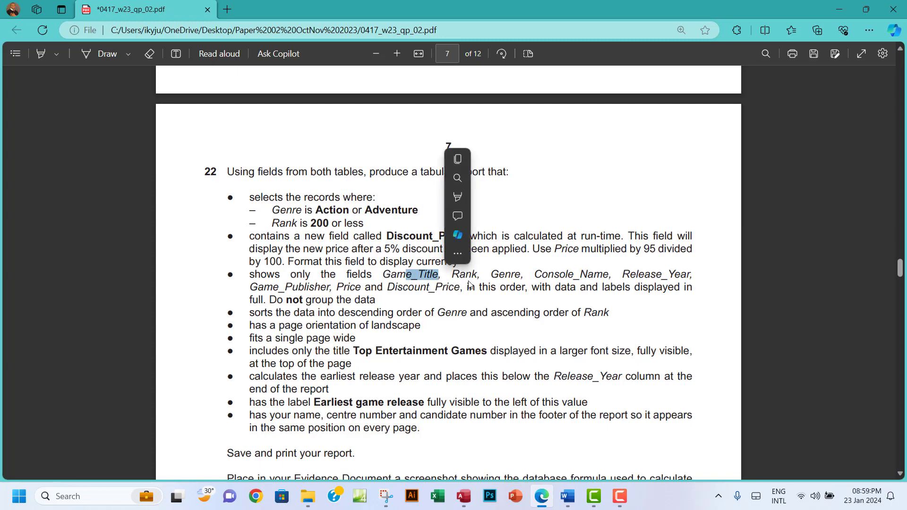
pyautogui.click(491, 291)
pyautogui.moveTo(477, 289); pyautogui.dragTo(527, 289)
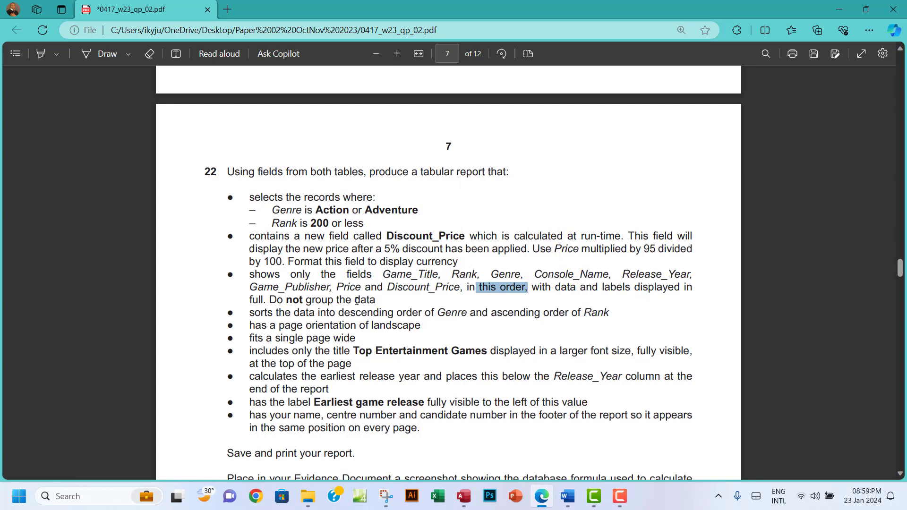
# Highlight the Discount_Price and field-list requirements in pink and return to Access
pyautogui.moveTo(249, 236); pyautogui.dragTo(378, 300)
pyautogui.moveTo(397, 218)
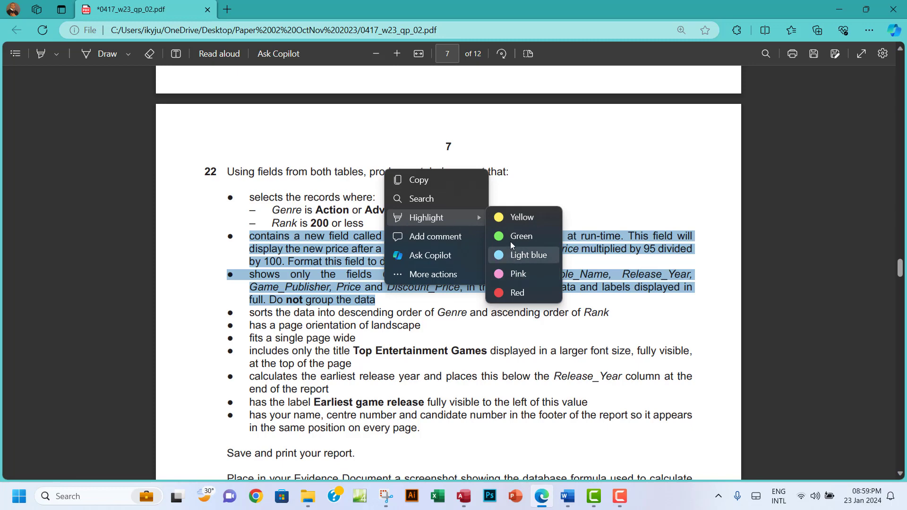
pyautogui.click(509, 276)
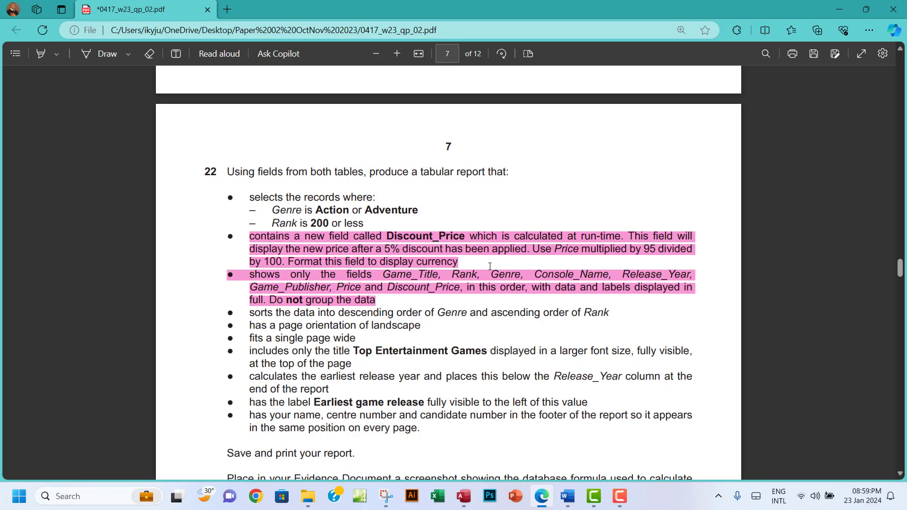
pyautogui.click(463, 496)
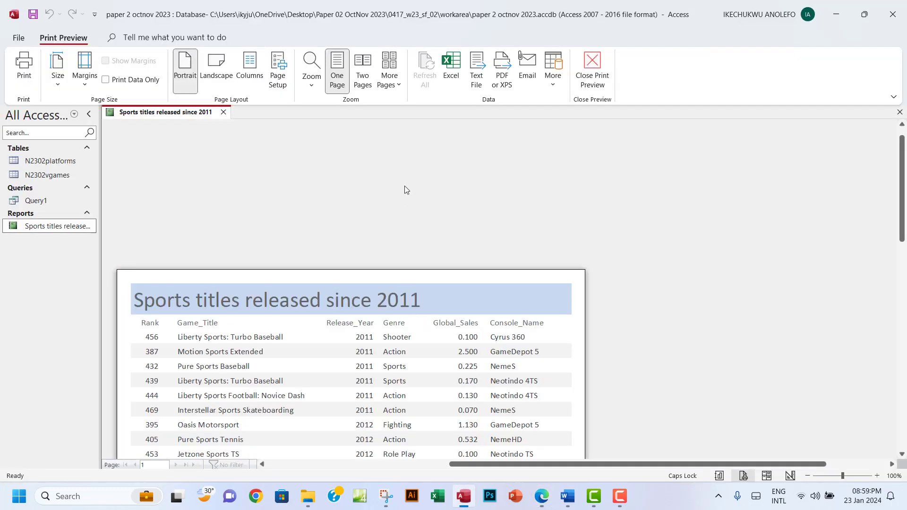
# Close the report preview and start a query design with N2302platforms and N2302vgames
pyautogui.click(899, 112)
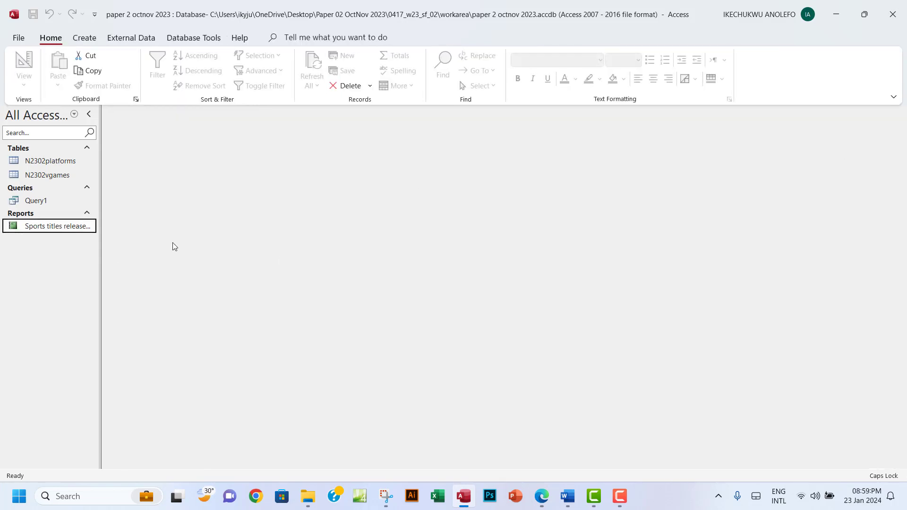
pyautogui.click(84, 38)
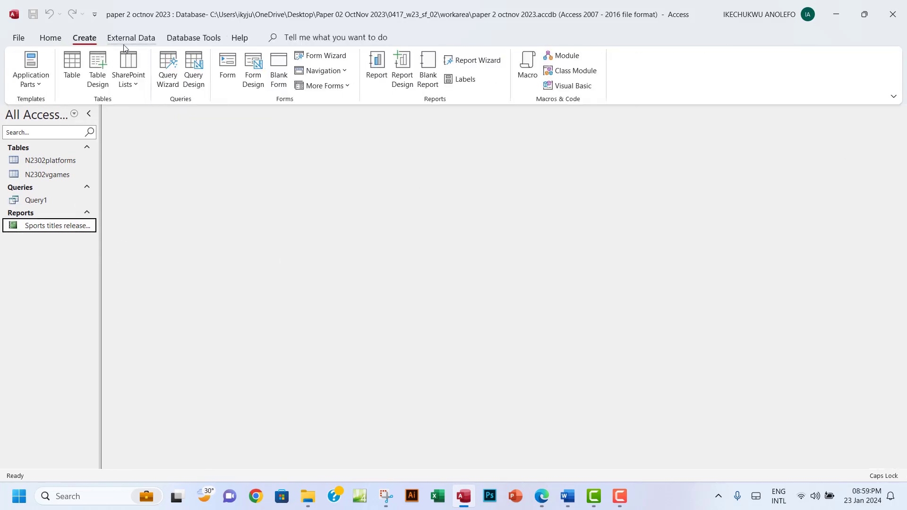
pyautogui.click(193, 79)
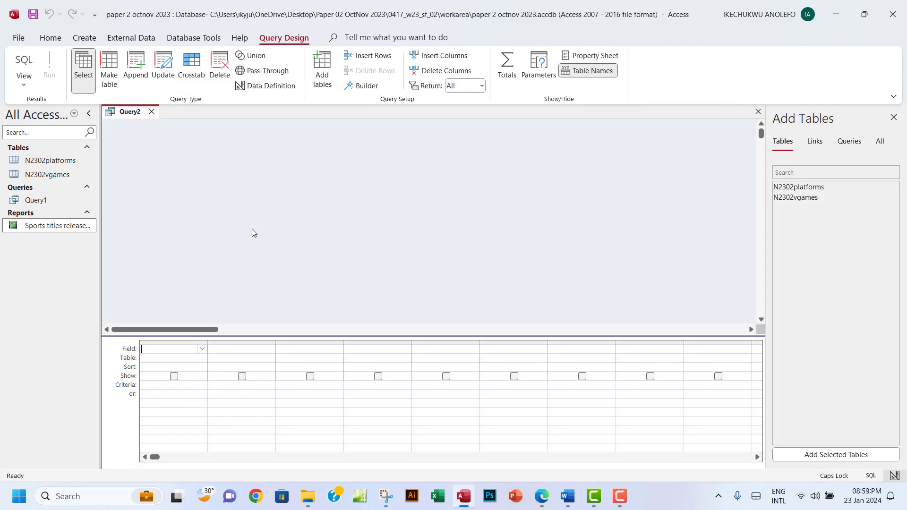
pyautogui.doubleClick(810, 186)
pyautogui.doubleClick(804, 198)
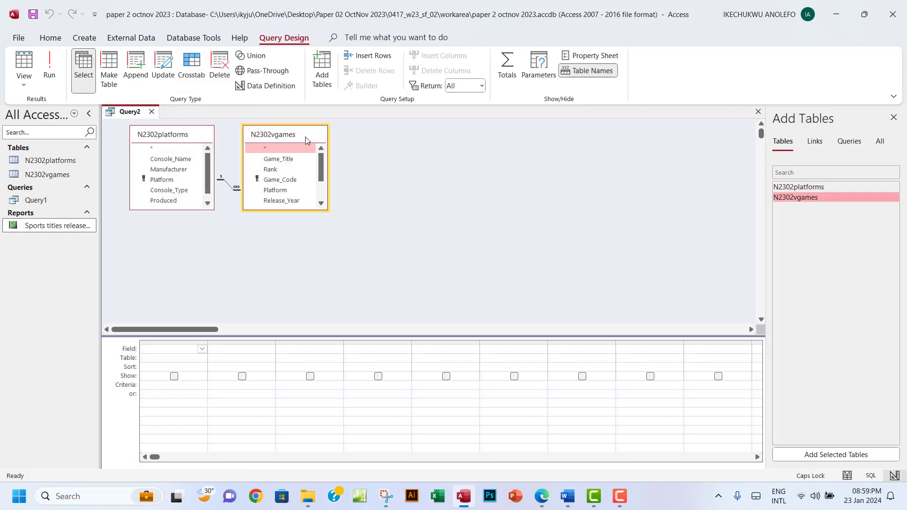
# Enlarge both table field lists to show all fields, checking the exam paper's requirements
pyautogui.moveTo(328, 211); pyautogui.dragTo(336, 253)
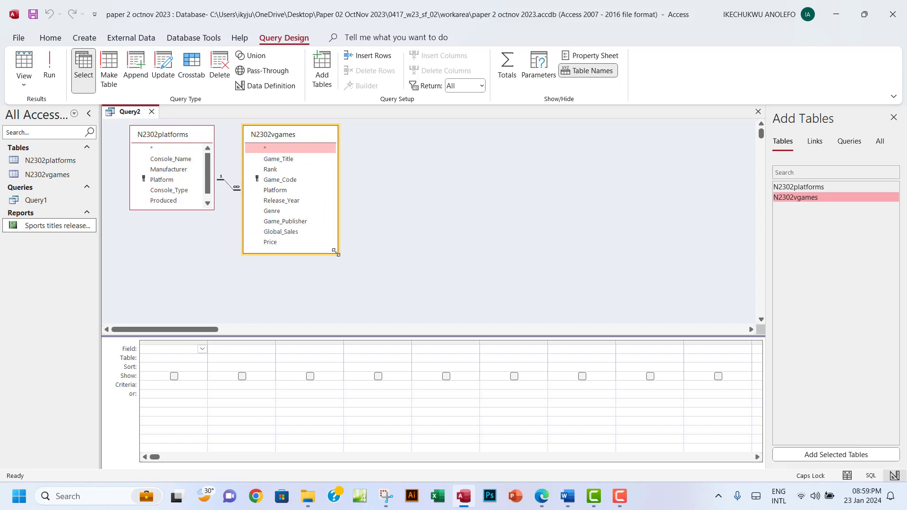
pyautogui.moveTo(214, 210); pyautogui.dragTo(220, 231)
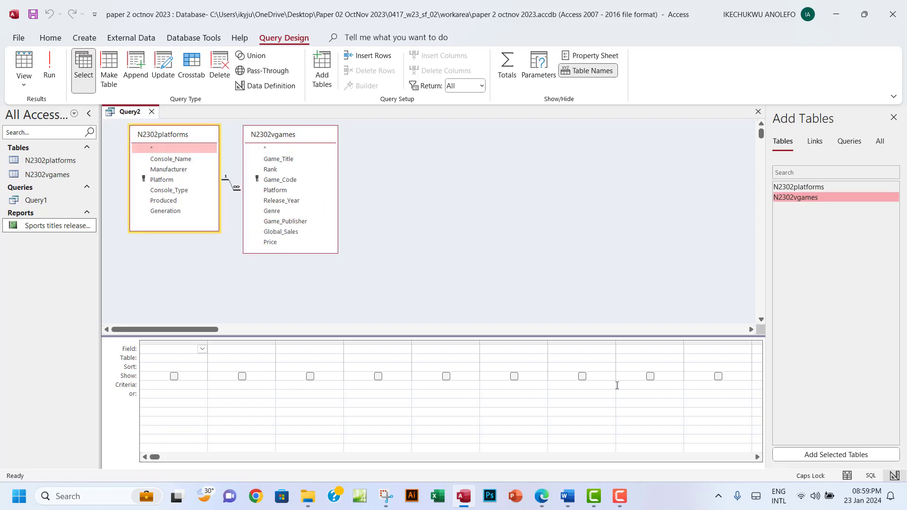
pyautogui.click(542, 499)
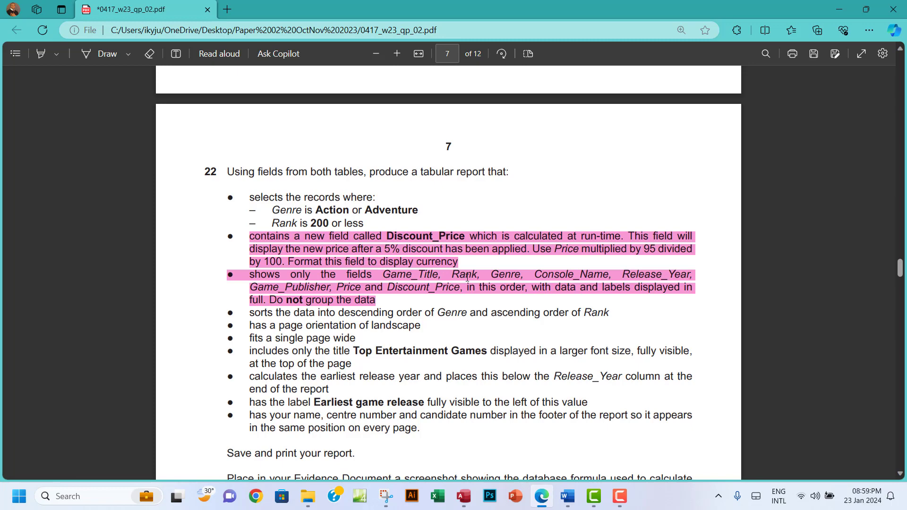
pyautogui.click(463, 496)
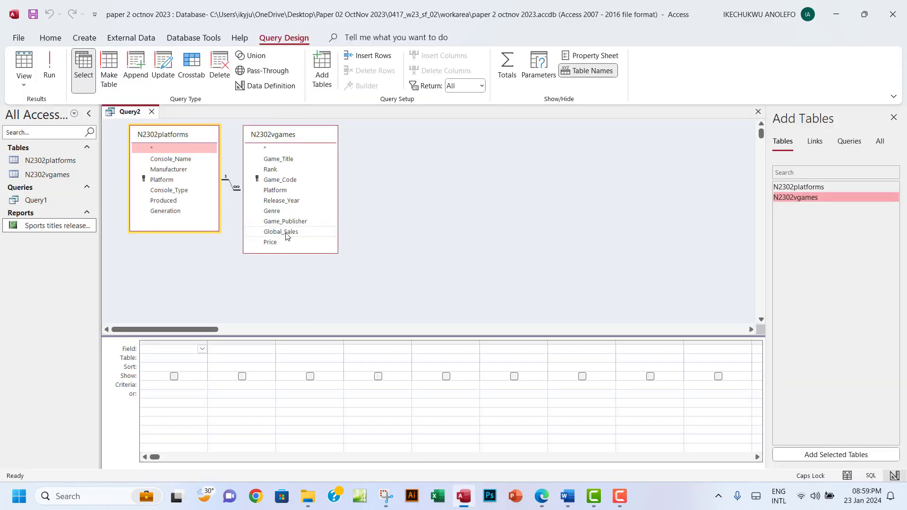
# Add Game_Title, Rank and Genre from N2302vgames to the query grid
pyautogui.click(294, 161)
pyautogui.doubleClick(294, 162)
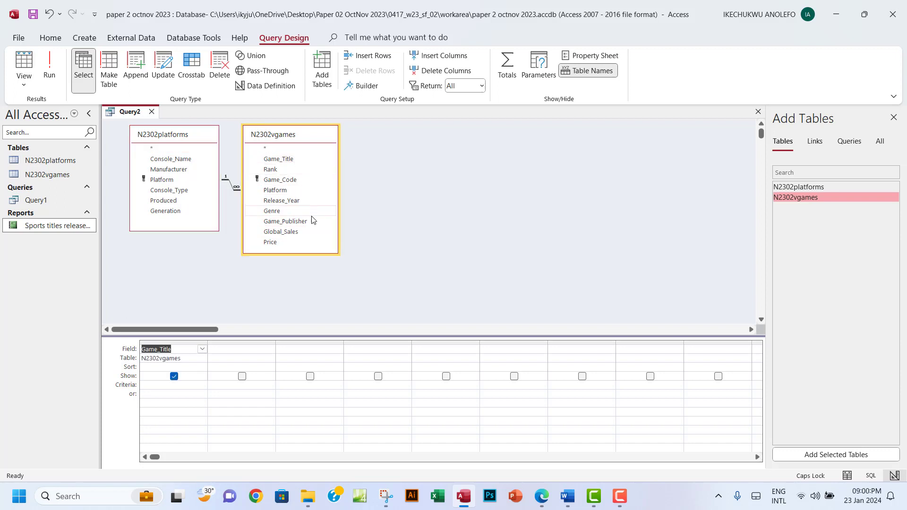
pyautogui.doubleClick(271, 169)
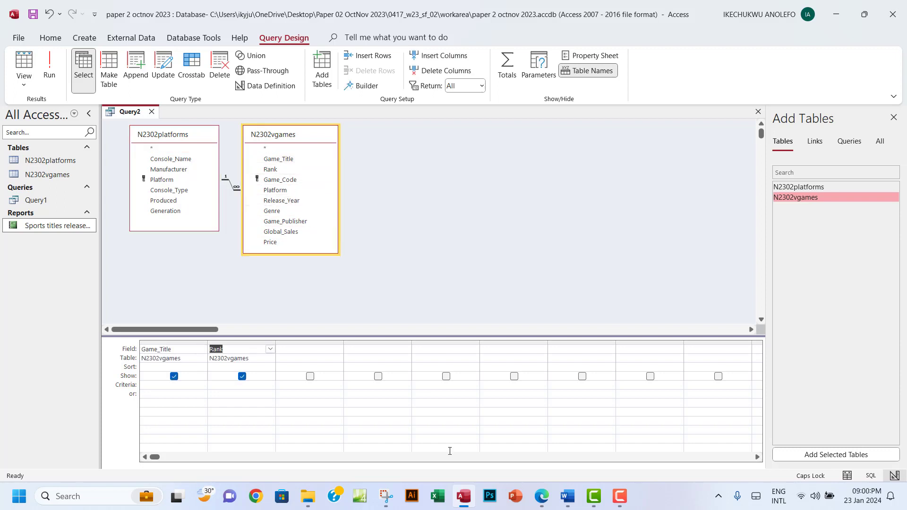
pyautogui.click(543, 499)
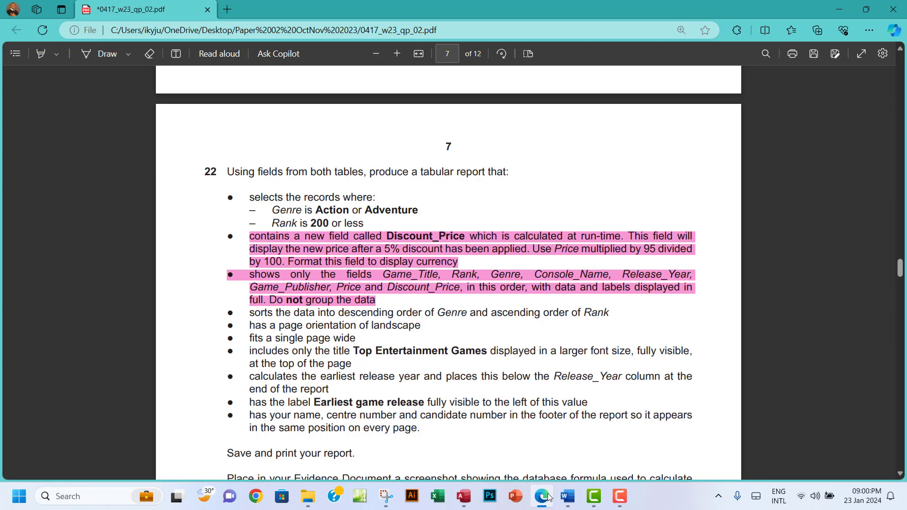
pyautogui.click(543, 497)
pyautogui.click(276, 211)
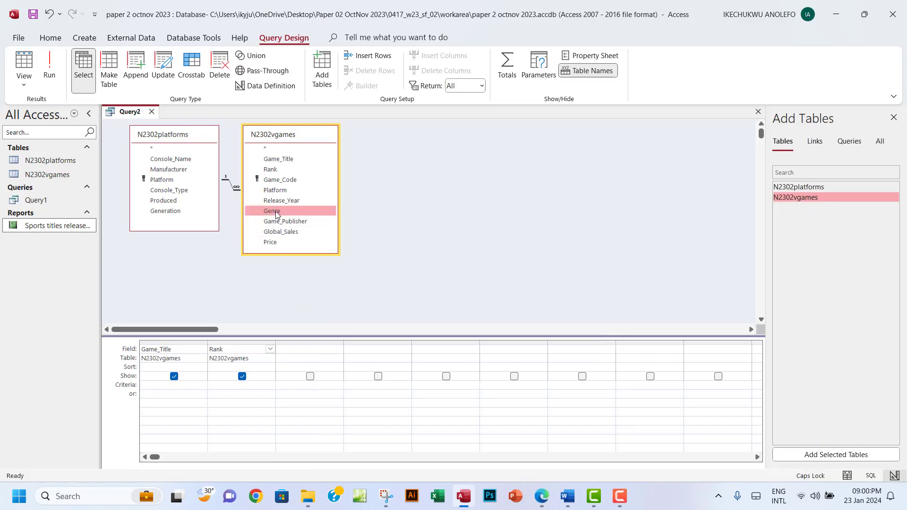
pyautogui.doubleClick(275, 211)
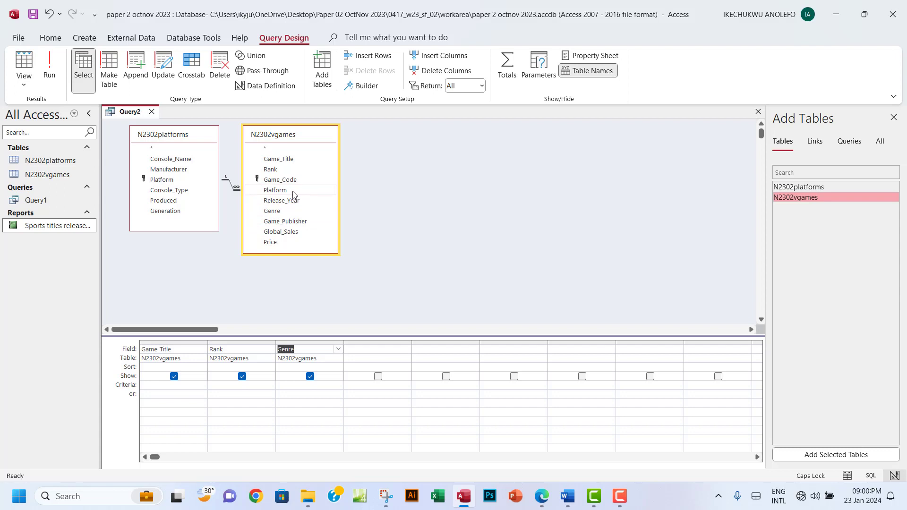
# Add Console_Name, Release_Year, Game_Publisher and Price, then mark Discount_Price in the exam paper
pyautogui.doubleClick(181, 162)
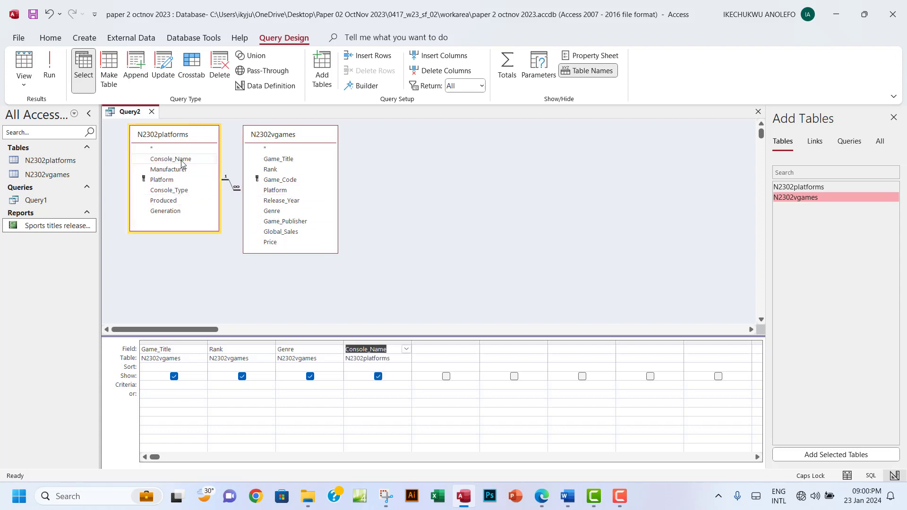
pyautogui.click(541, 496)
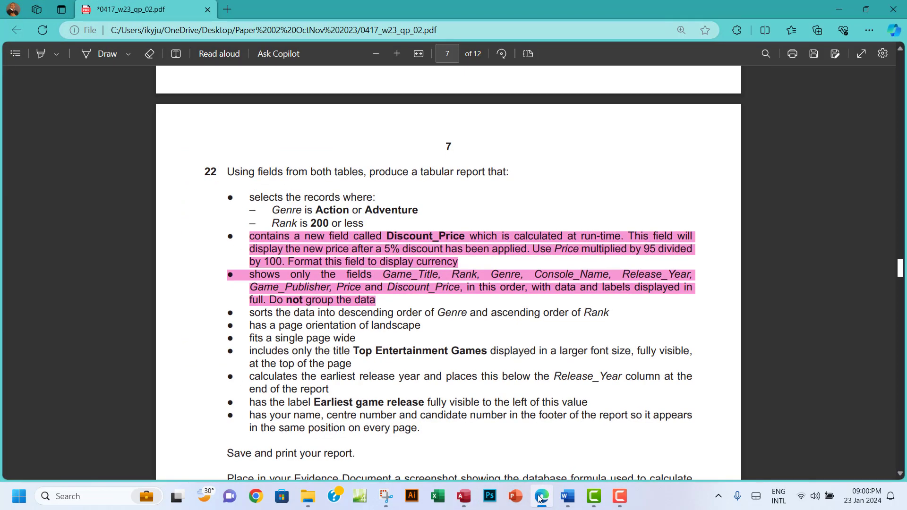
pyautogui.click(541, 495)
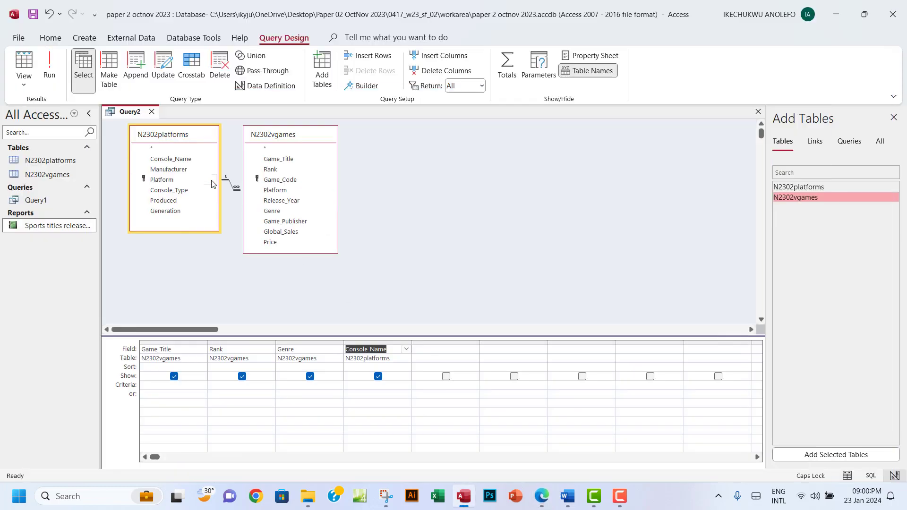
pyautogui.doubleClick(292, 204)
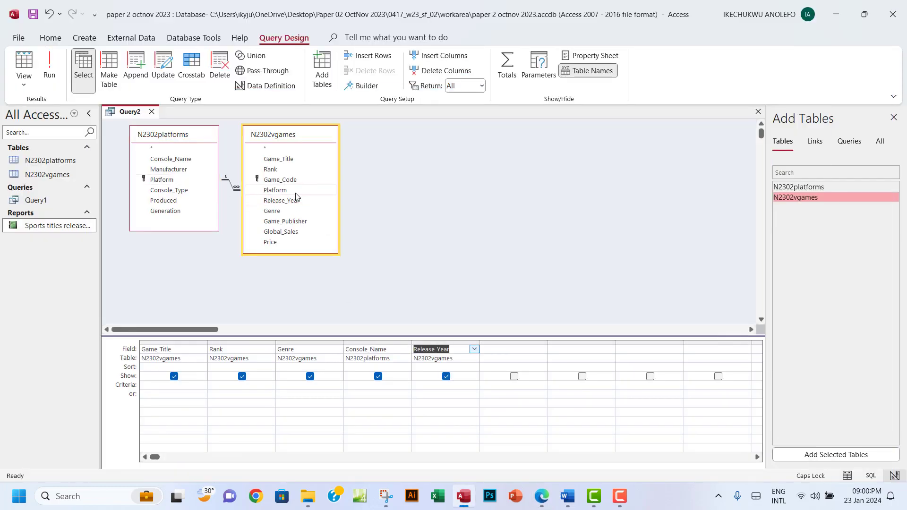
pyautogui.doubleClick(293, 221)
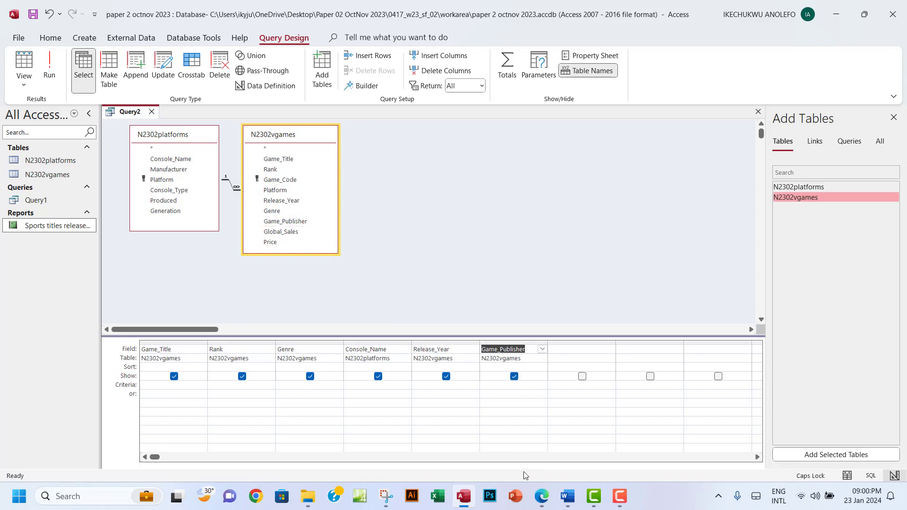
pyautogui.click(542, 497)
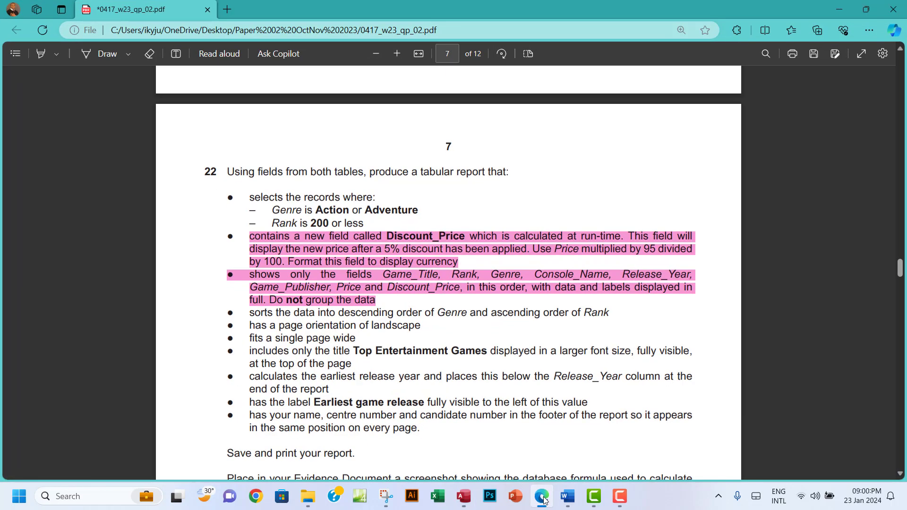
pyautogui.click(542, 497)
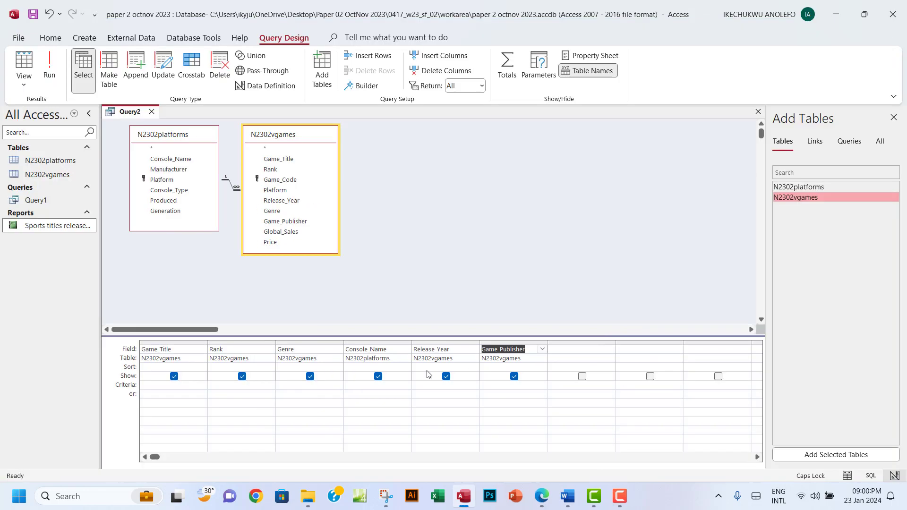
pyautogui.doubleClick(283, 243)
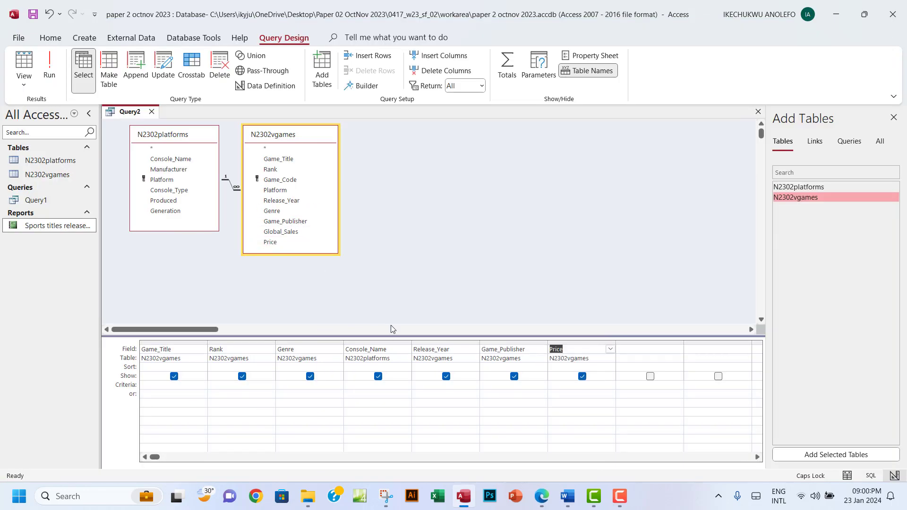
pyautogui.click(542, 497)
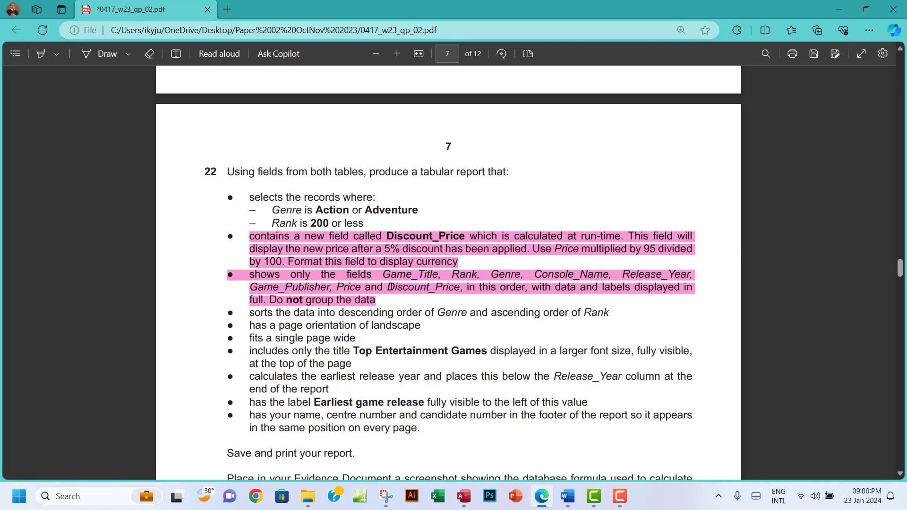
pyautogui.moveTo(388, 287); pyautogui.dragTo(458, 288)
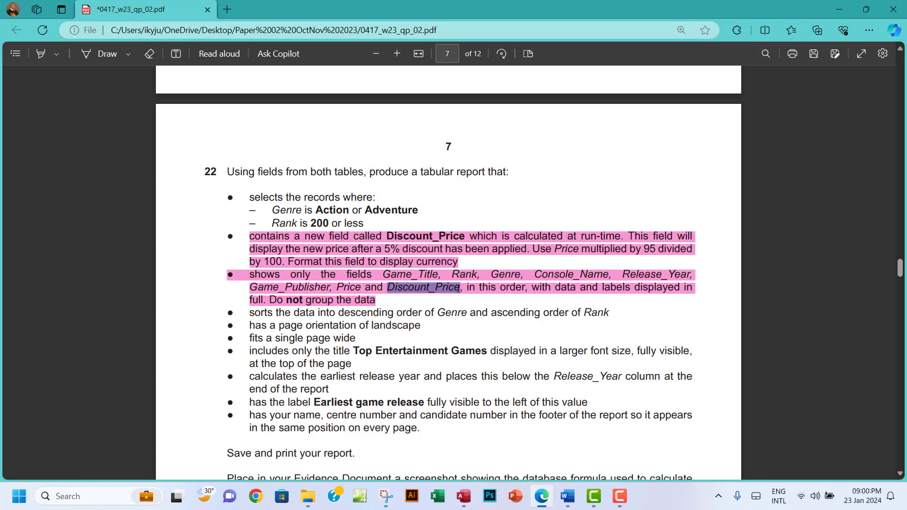
# Reread the Discount_Price requirement on page 7, then go back to Query2 in Access
pyautogui.click(388, 235)
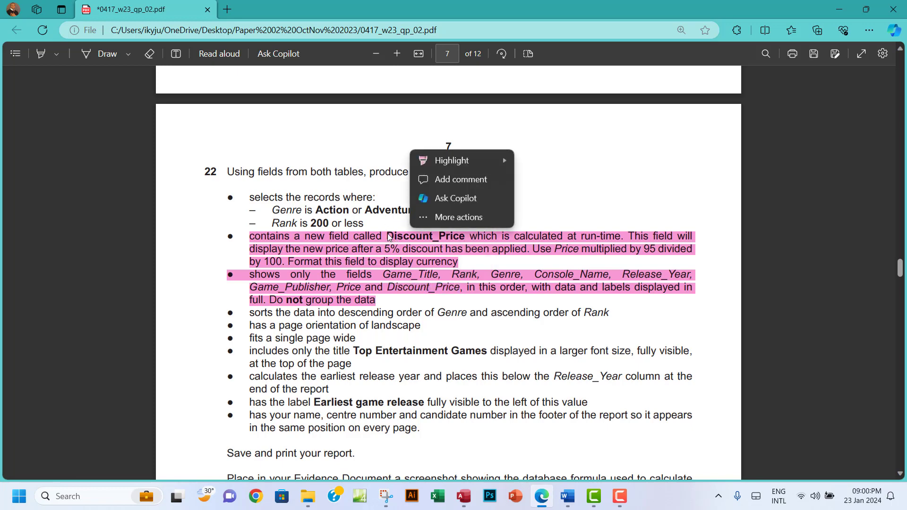
pyautogui.click(392, 287)
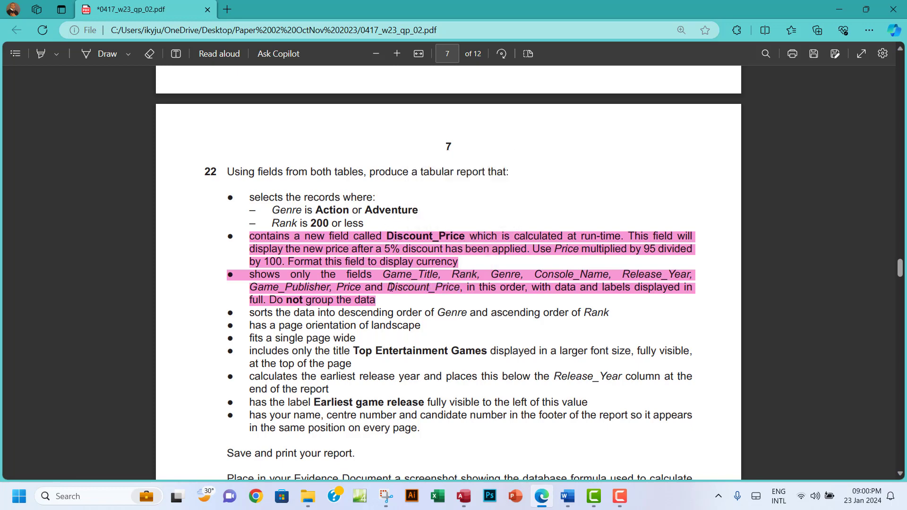
pyautogui.moveTo(388, 288); pyautogui.dragTo(456, 291)
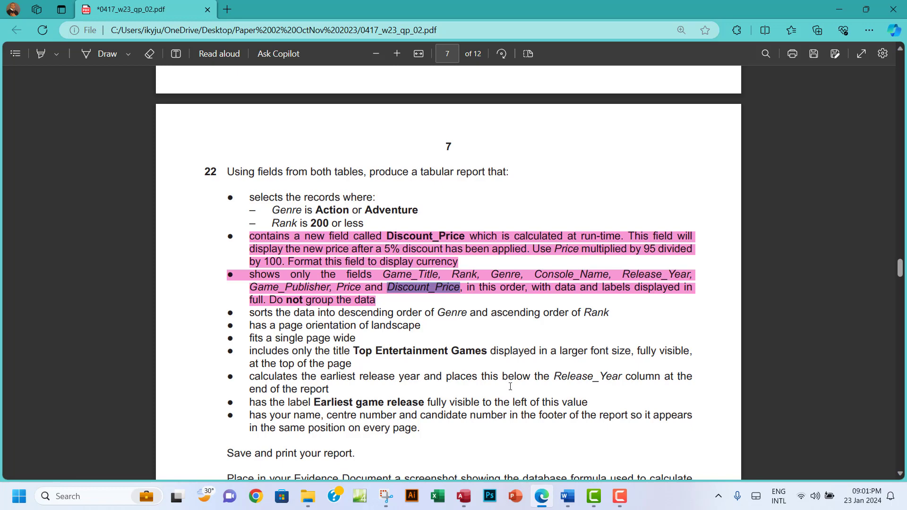
pyautogui.click(463, 495)
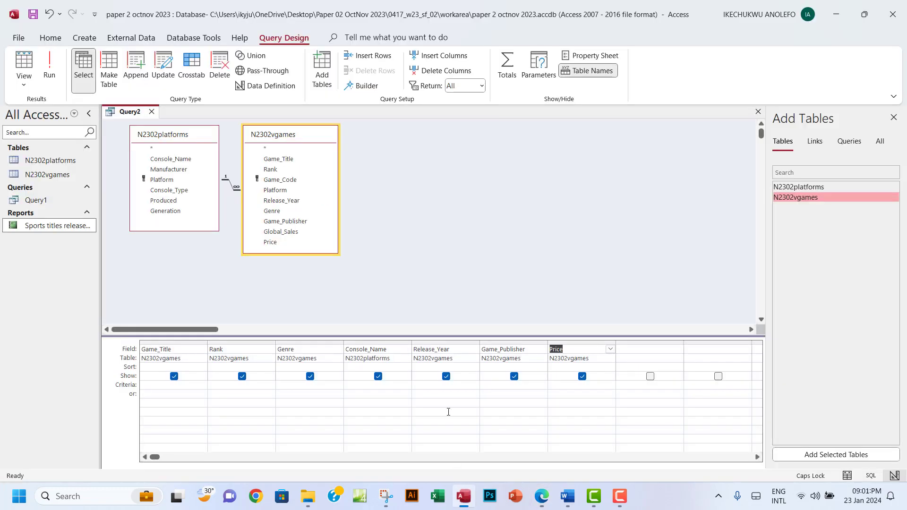
# Start a calculated field in the next empty column by inserting the N2302vgames Price field with the Expression Builder
pyautogui.click(627, 348)
pyautogui.click(364, 86)
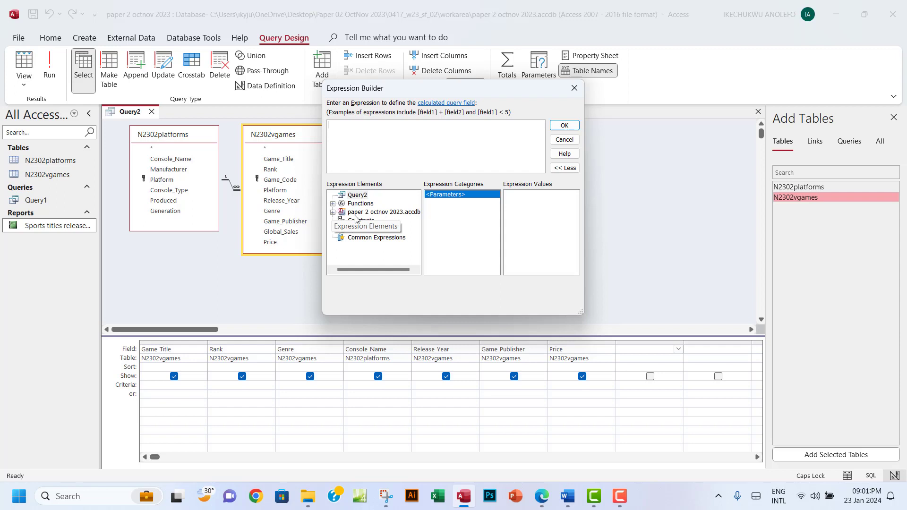
pyautogui.click(333, 213)
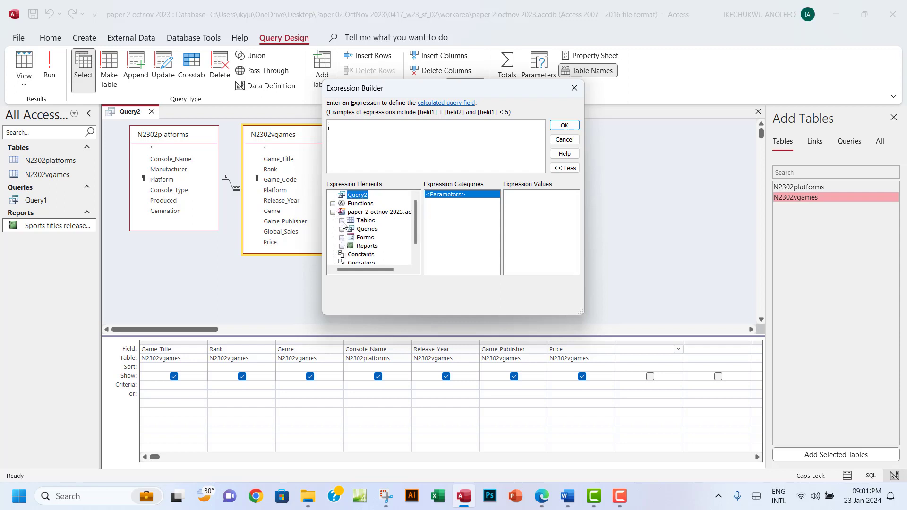
pyautogui.click(341, 221)
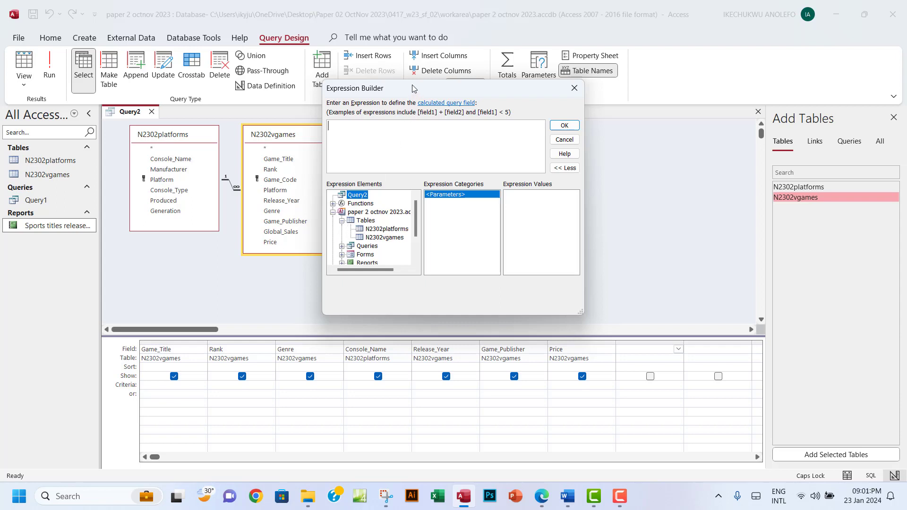
pyautogui.moveTo(411, 89); pyautogui.dragTo(479, 102)
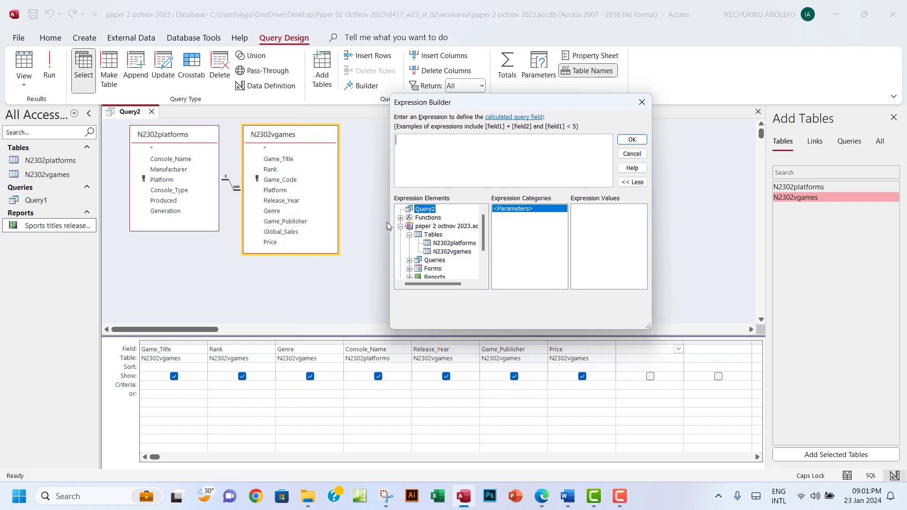
pyautogui.click(441, 254)
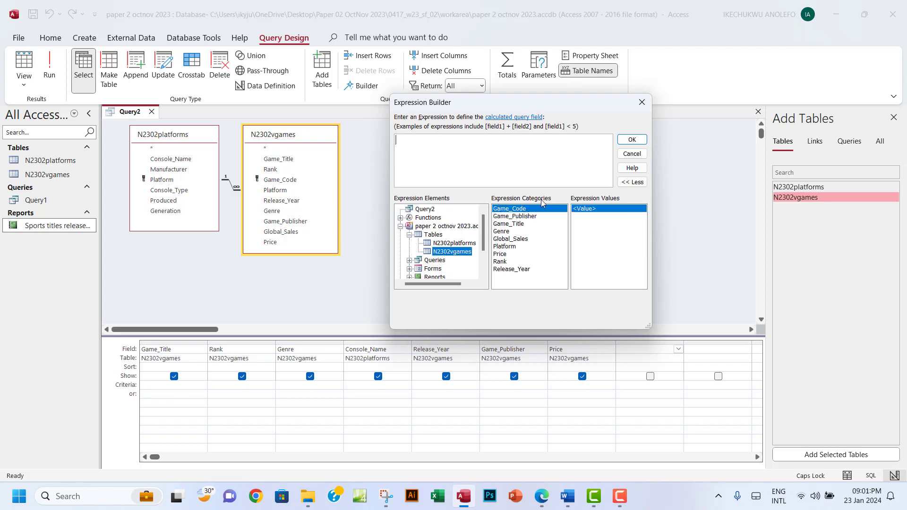
pyautogui.doubleClick(500, 255)
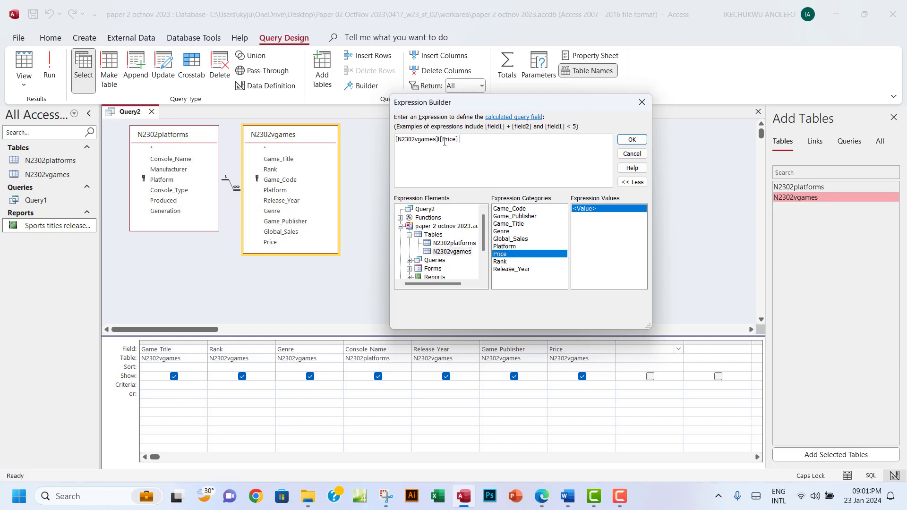
# Complete the expression as Price*(95/100) and add it to the query grid
pyautogui.moveTo(452, 141); pyautogui.dragTo(393, 143)
pyautogui.click(427, 138)
pyautogui.moveTo(455, 140); pyautogui.dragTo(440, 138)
pyautogui.click(461, 138)
pyautogui.write('*')
pyautogui.click(541, 503)
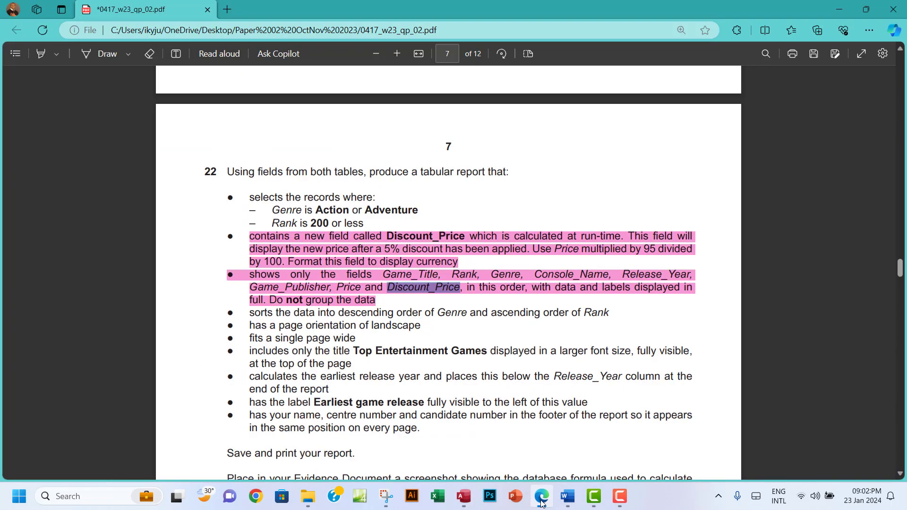
pyautogui.click(542, 503)
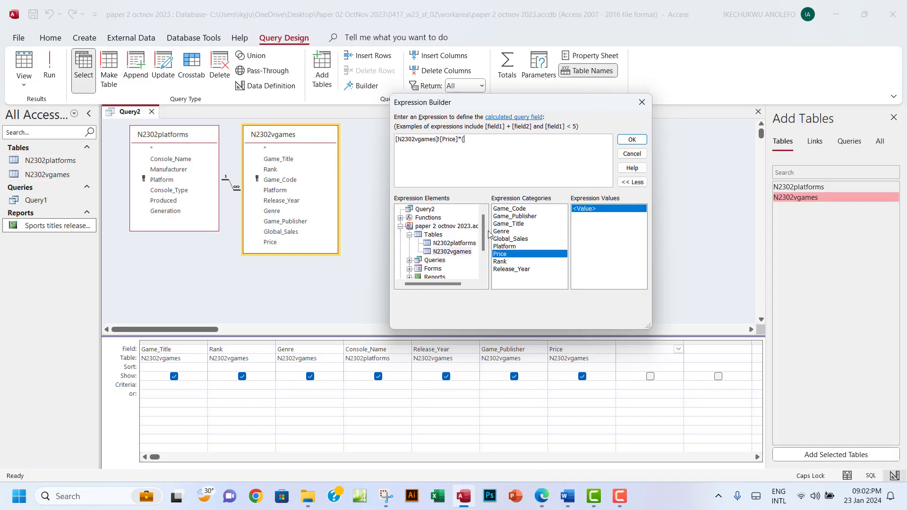
pyautogui.write('95/100)')
pyautogui.click(631, 139)
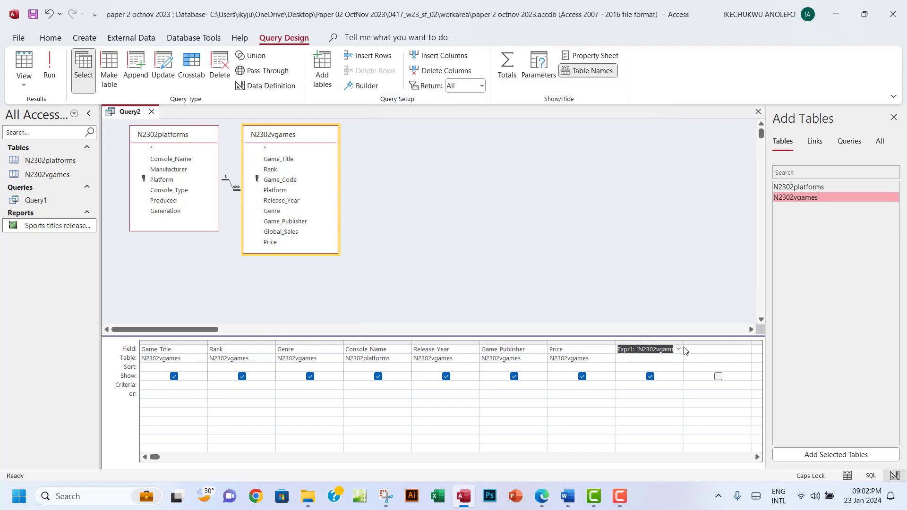
# Rename the calculated Expr1 column to Discount_Price
pyautogui.moveTo(683, 344); pyautogui.dragTo(745, 348)
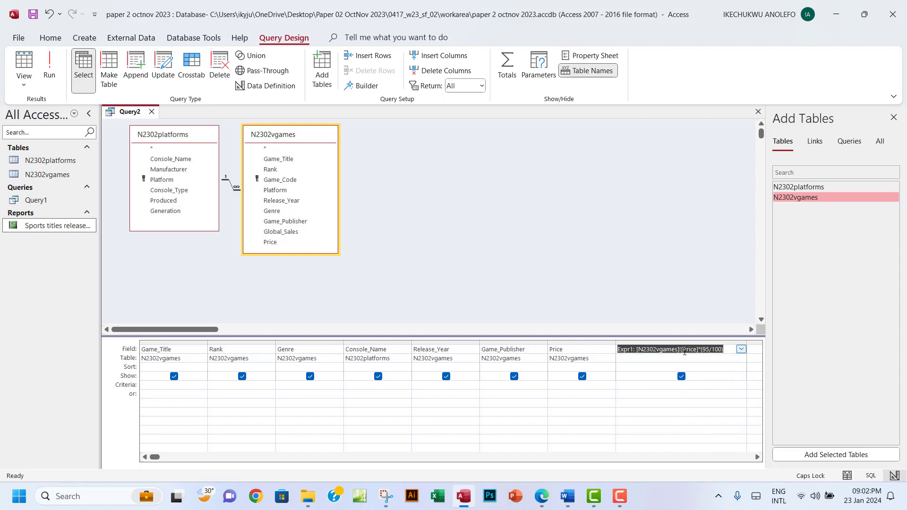
pyautogui.click(686, 349)
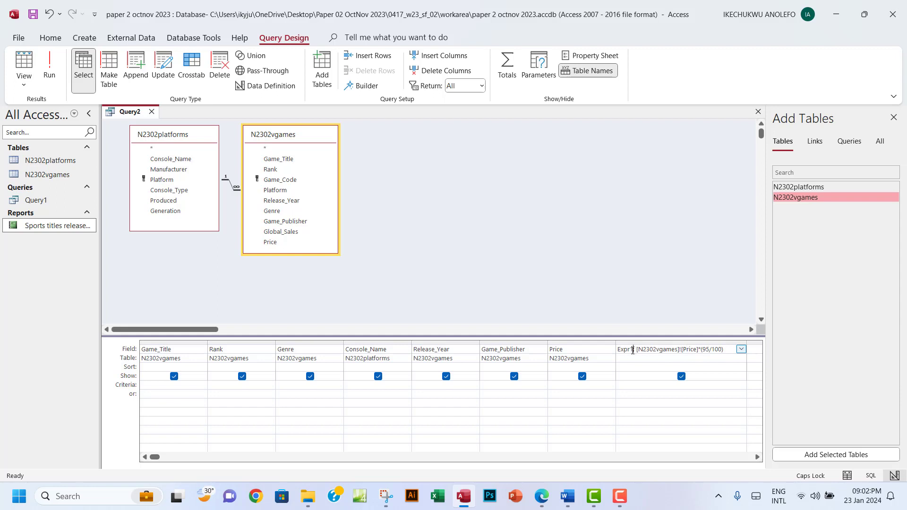
pyautogui.moveTo(633, 350); pyautogui.dragTo(619, 352)
pyautogui.write('Discount_Price')
pyautogui.moveTo(659, 353); pyautogui.dragTo(657, 353)
pyautogui.click(659, 351)
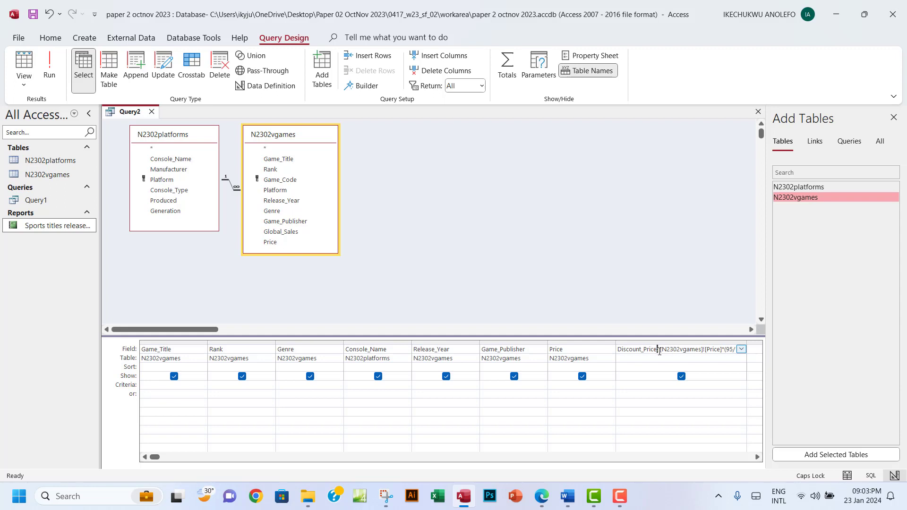
pyautogui.moveTo(660, 350); pyautogui.dragTo(738, 350)
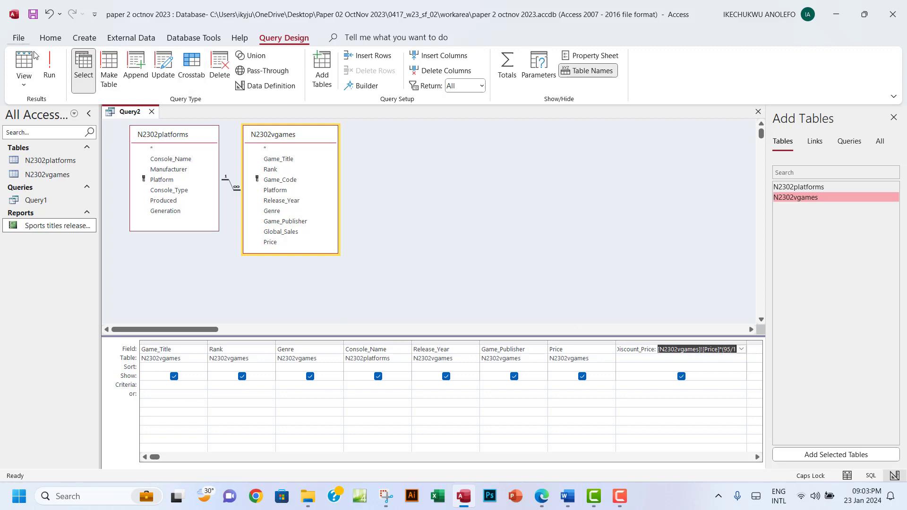
# Run Query2, compare the unformatted Discount_Price values with the paper's currency requirement, and return to design view
pyautogui.click(49, 66)
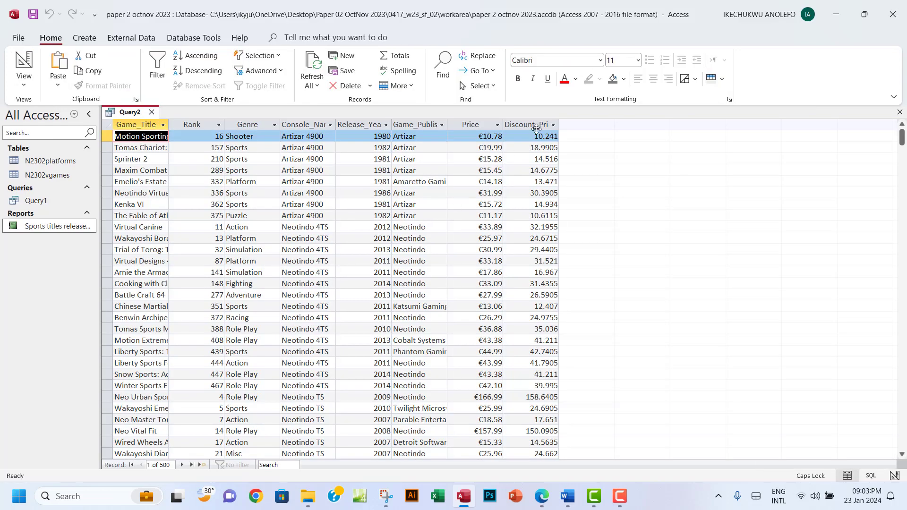
pyautogui.click(541, 123)
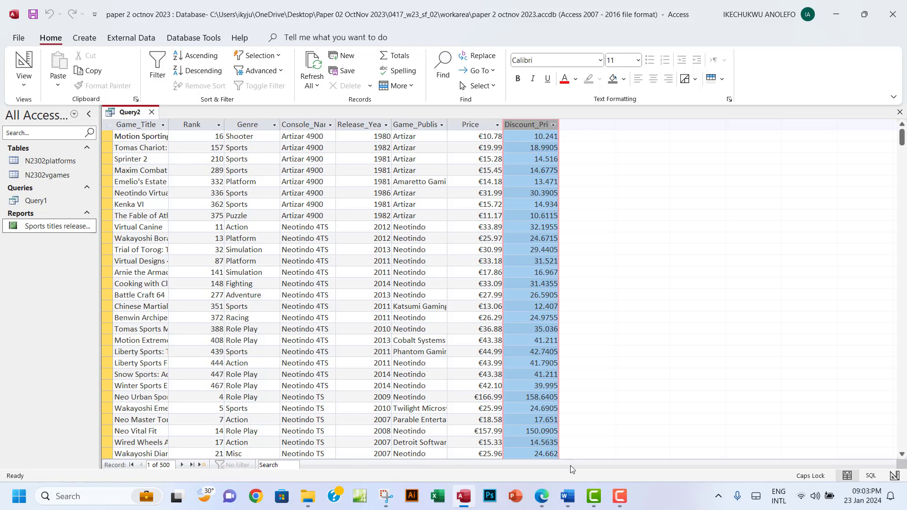
pyautogui.click(542, 497)
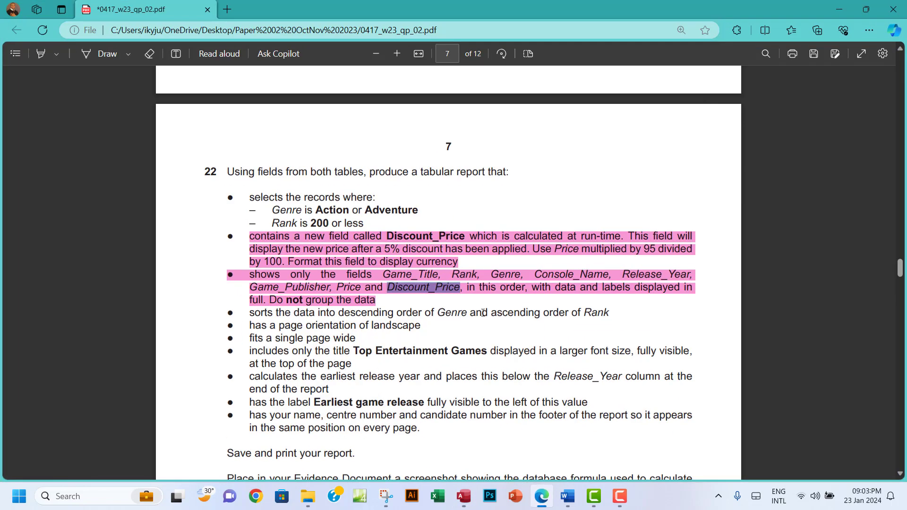
pyautogui.moveTo(288, 262); pyautogui.dragTo(465, 262)
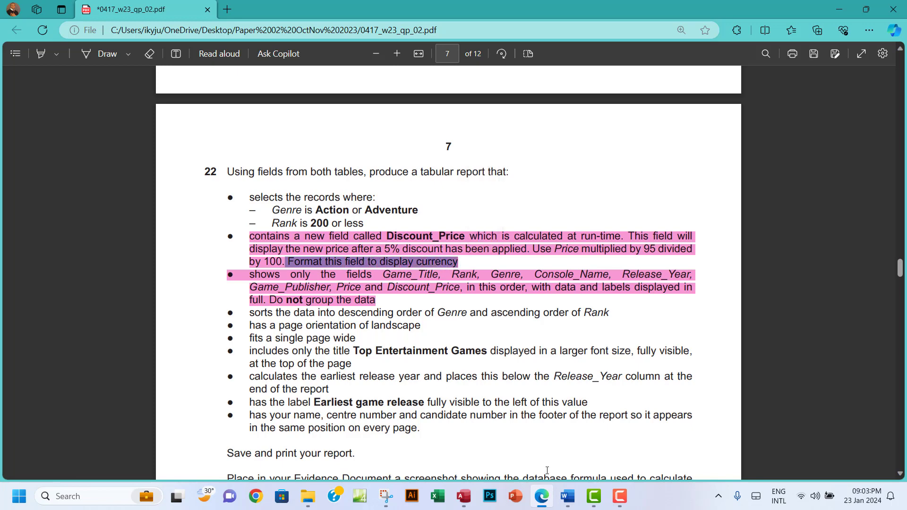
pyautogui.click(463, 496)
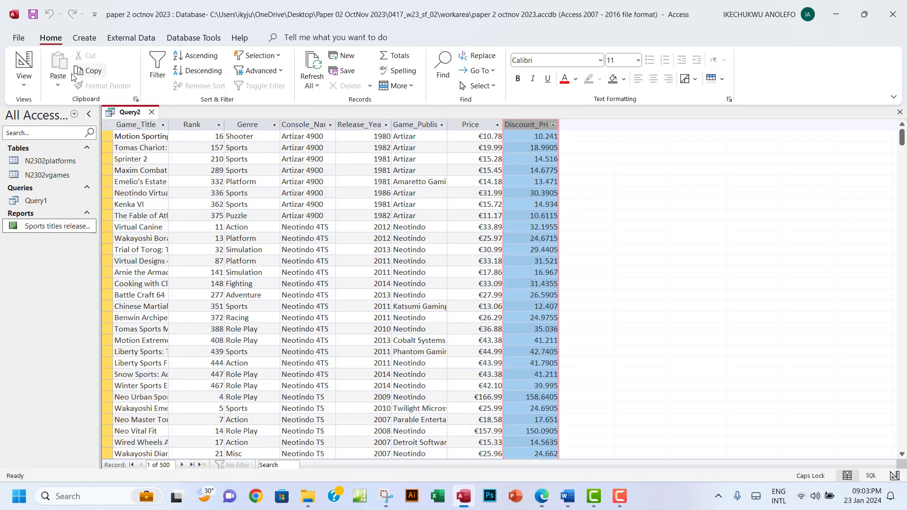
pyautogui.click(24, 85)
pyautogui.click(52, 156)
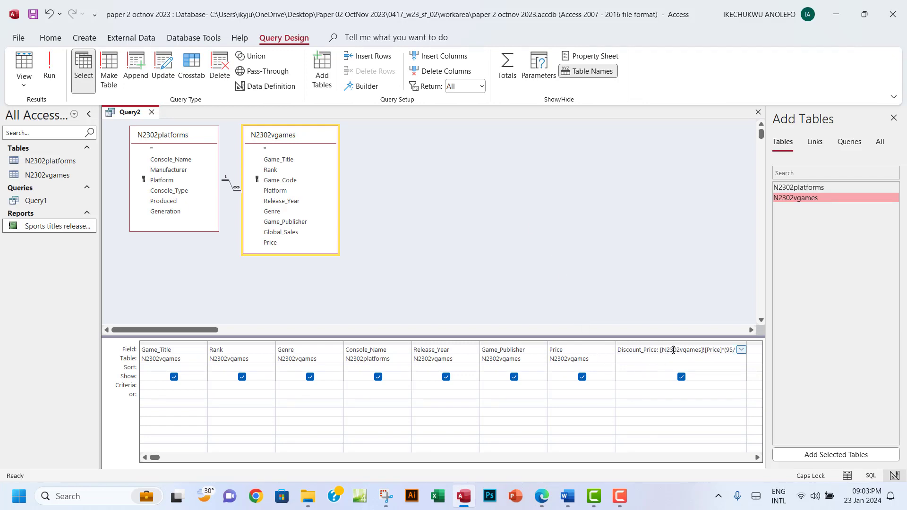
# Set the Discount_Price field's Format property to Euro
pyautogui.click(591, 57)
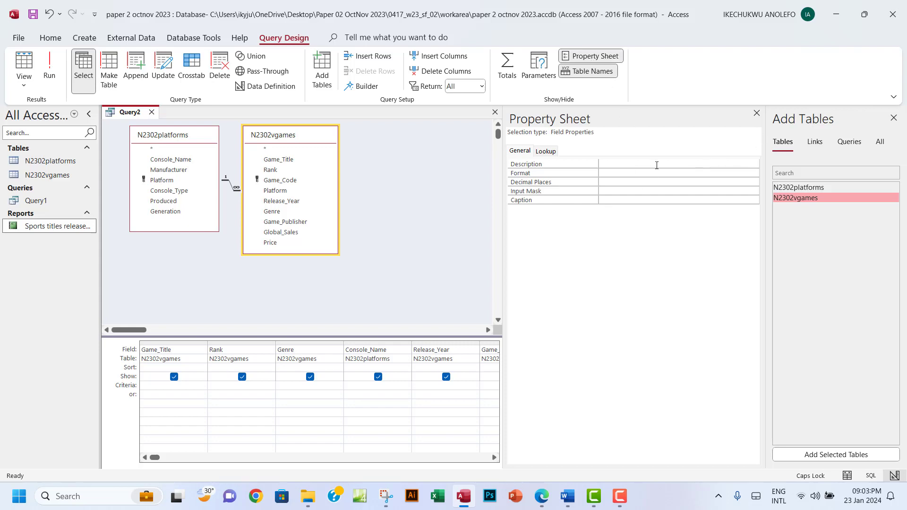
pyautogui.click(609, 173)
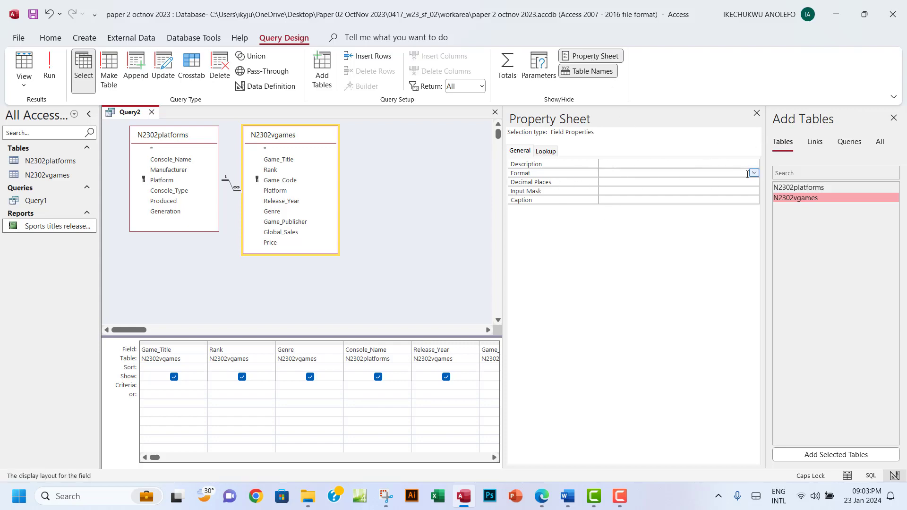
pyautogui.click(754, 173)
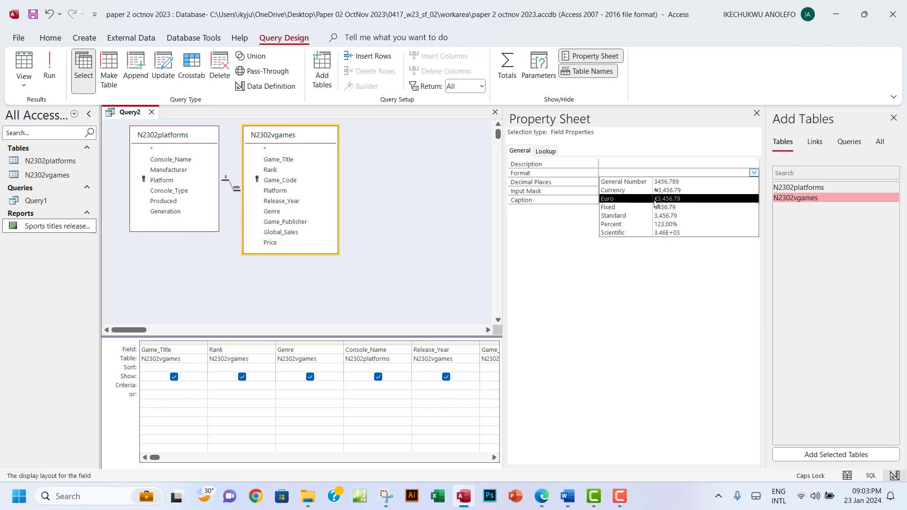
pyautogui.click(656, 199)
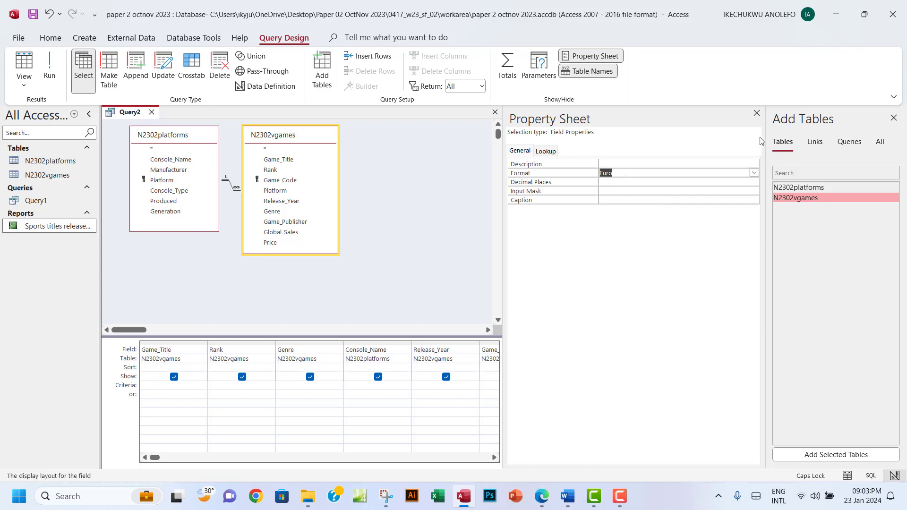
# Run the query to compare the Euro-formatted Discount_Price with Price, then return to design view
pyautogui.click(49, 66)
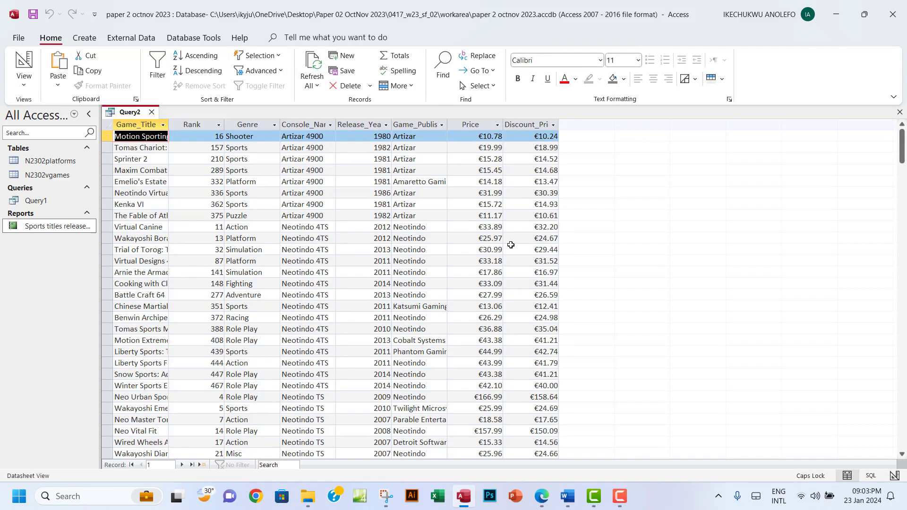
pyautogui.click(537, 125)
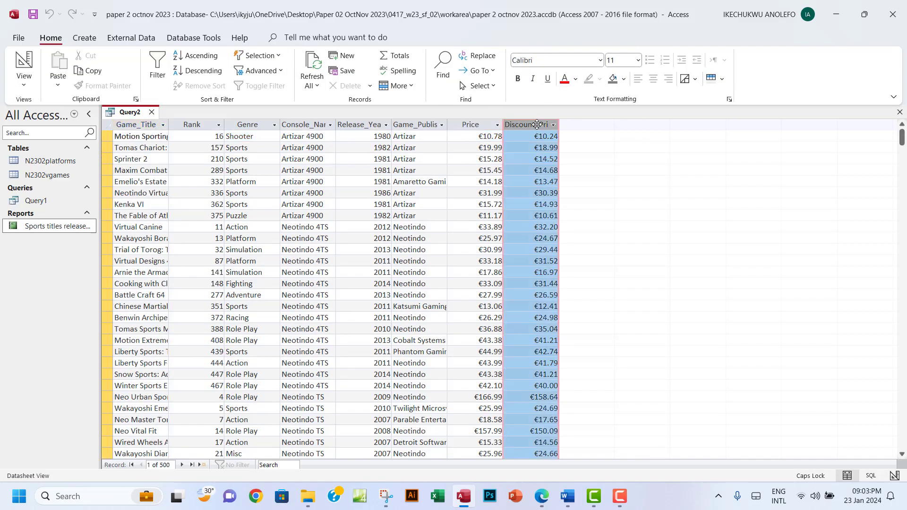
pyautogui.click(475, 125)
pyautogui.click(526, 125)
pyautogui.click(23, 85)
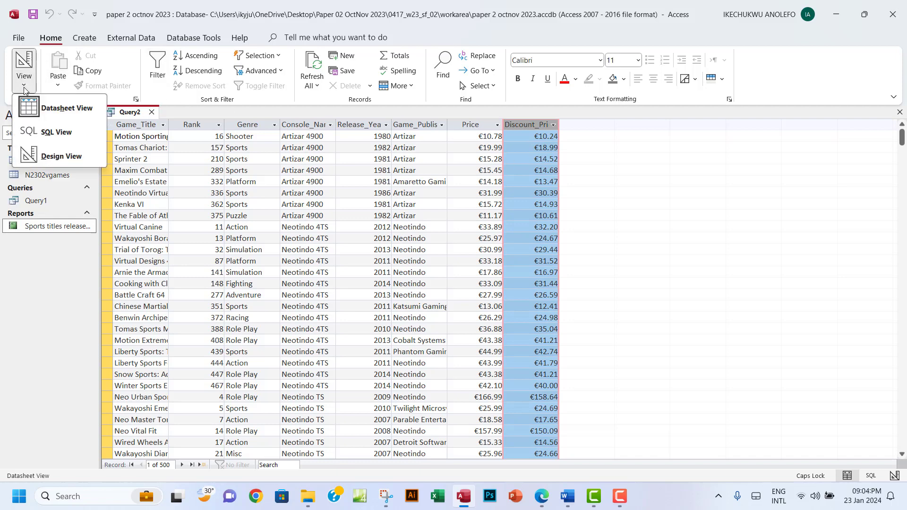
pyautogui.click(63, 155)
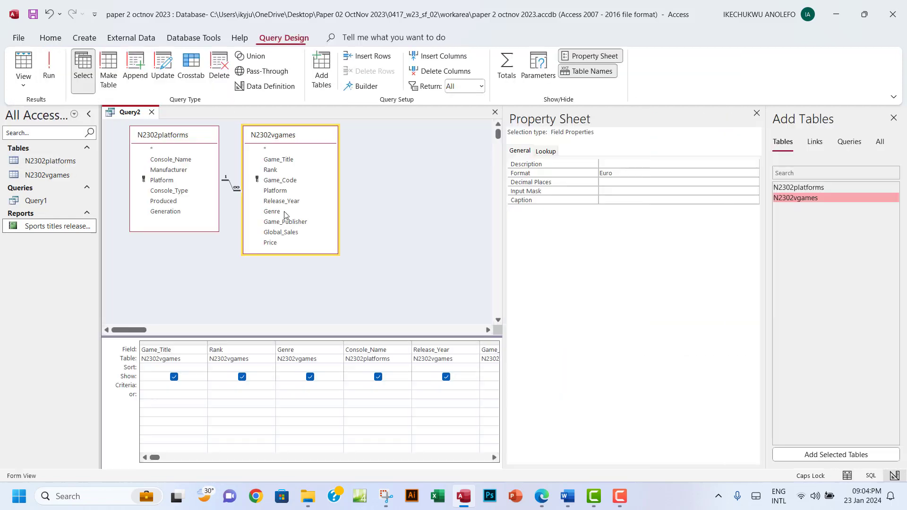
# Close the Property Sheet and change the Discount_Price formula to Price*0.95
pyautogui.click(757, 113)
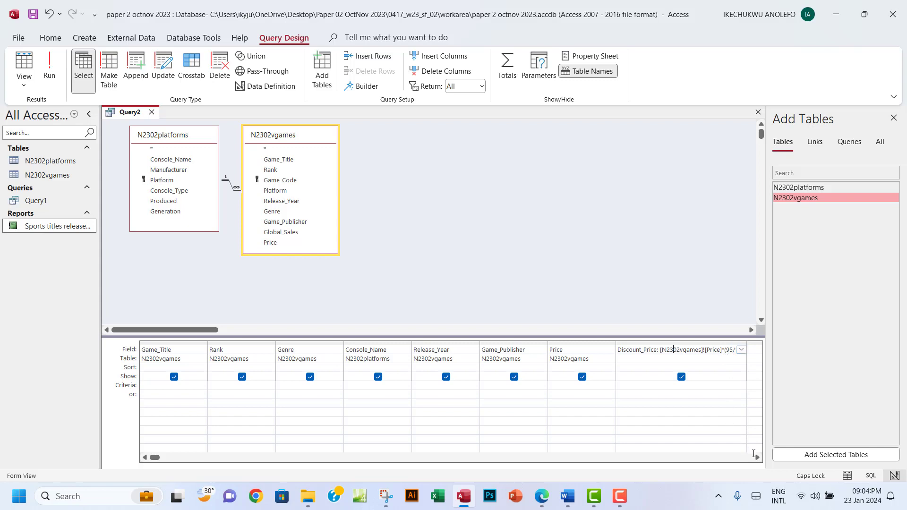
pyautogui.click(756, 458)
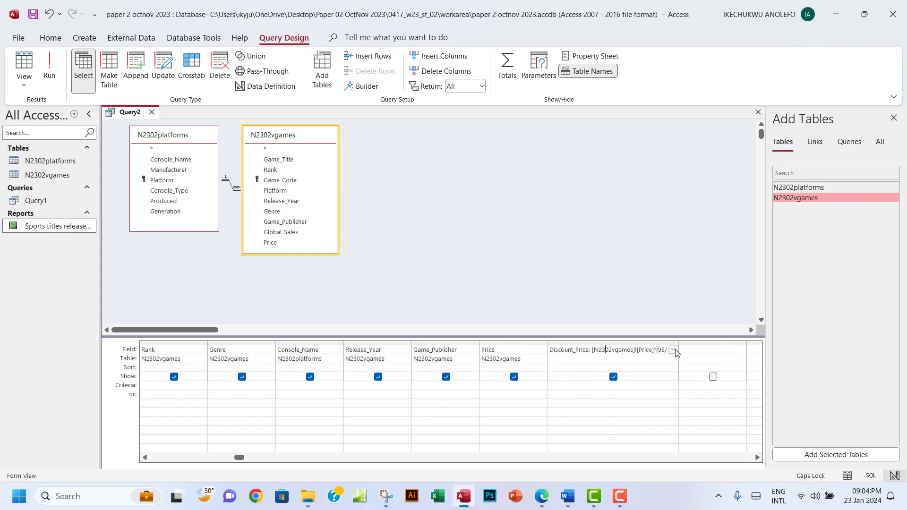
pyautogui.moveTo(678, 343); pyautogui.dragTo(660, 353)
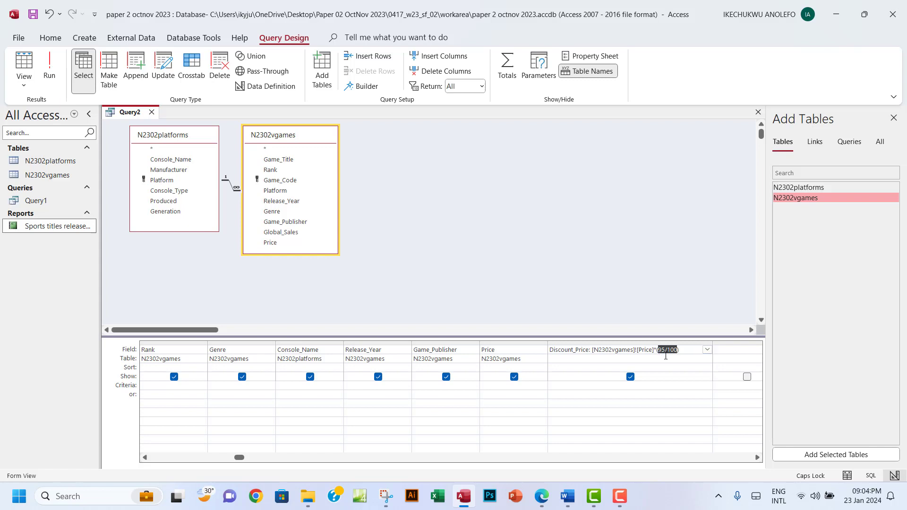
pyautogui.moveTo(693, 351); pyautogui.dragTo(658, 350)
pyautogui.click(684, 351)
pyautogui.press('BackSpace')
pyautogui.write('0.95')
# Run the query to check discounted prices, then return to design view and the question paper
pyautogui.click(49, 66)
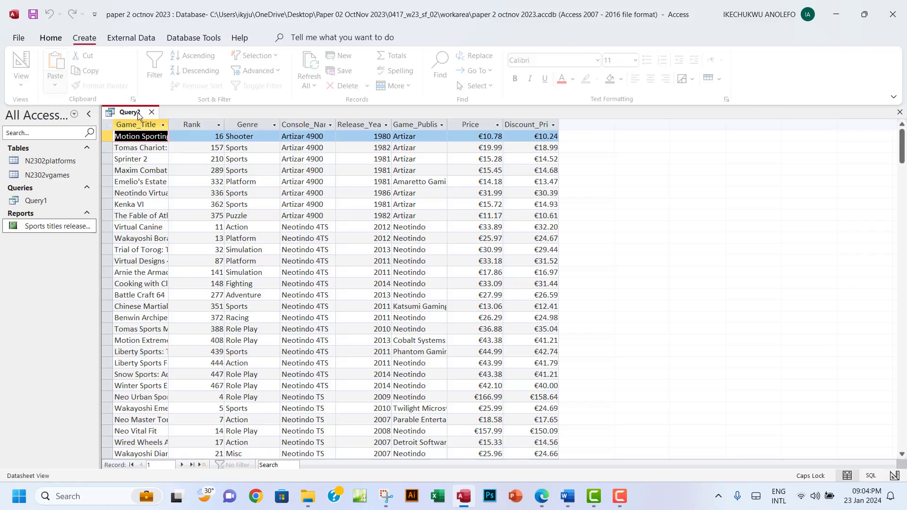
pyautogui.click(537, 125)
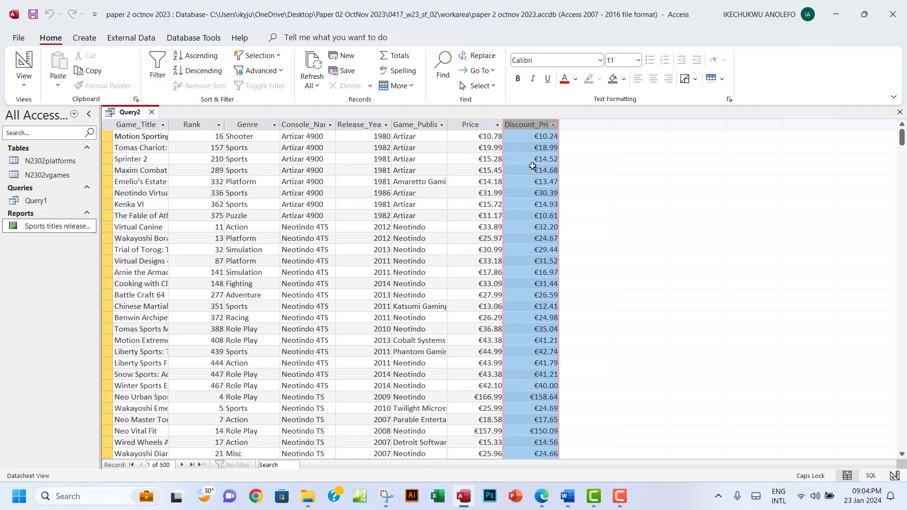
pyautogui.click(24, 81)
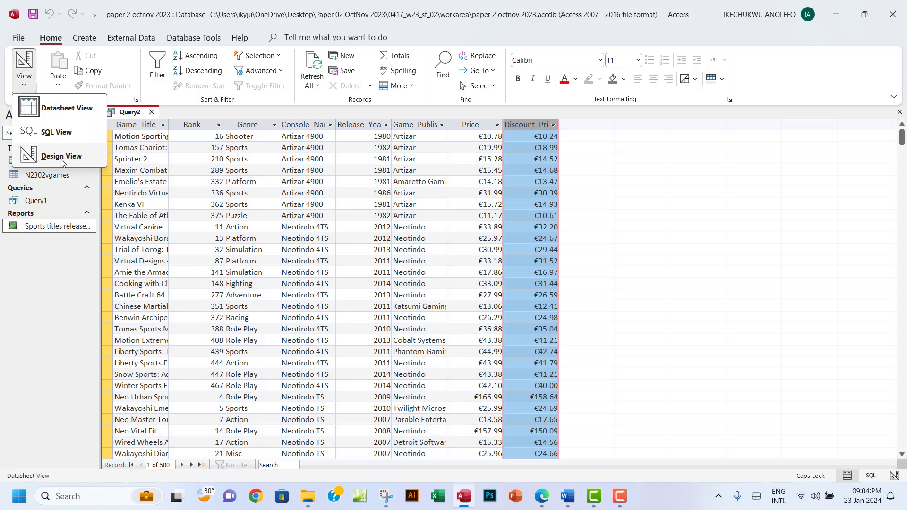
pyautogui.click(54, 156)
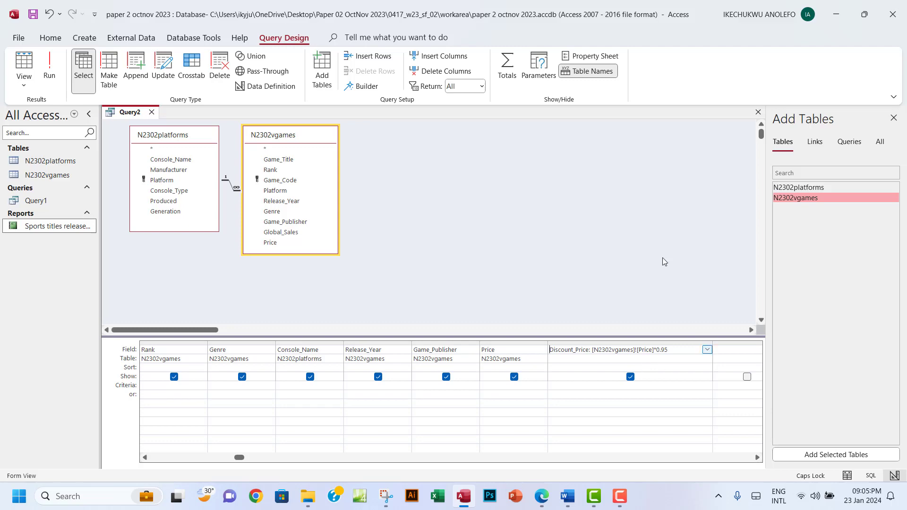
pyautogui.click(892, 118)
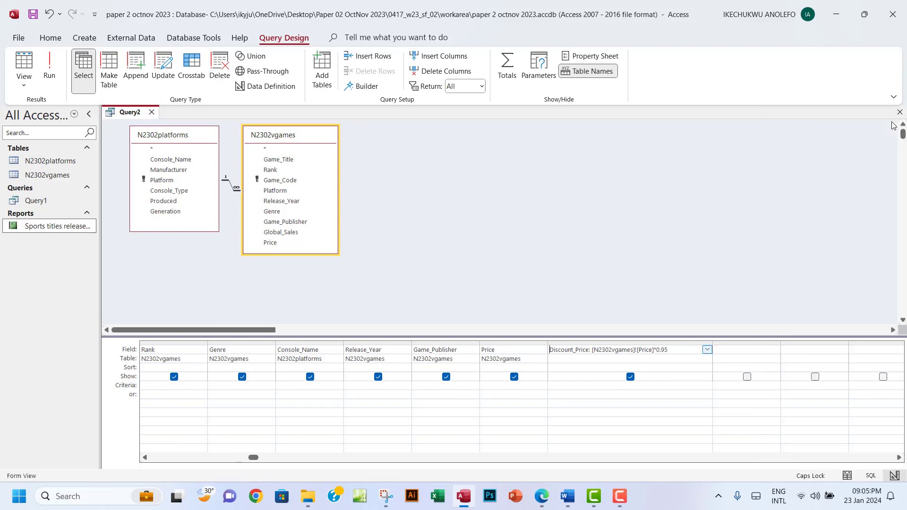
pyautogui.click(541, 496)
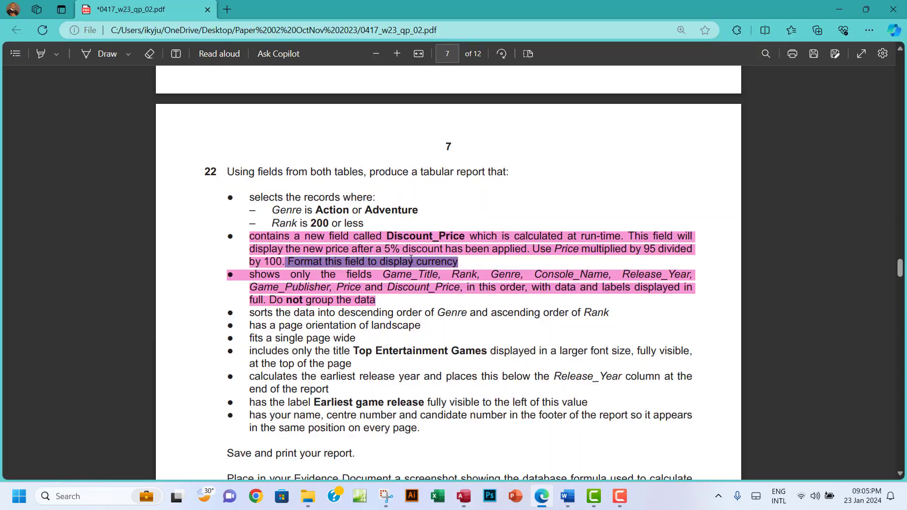
# Highlight the Discount_Price and field-list requirements in green
pyautogui.moveTo(254, 241); pyautogui.dragTo(375, 302)
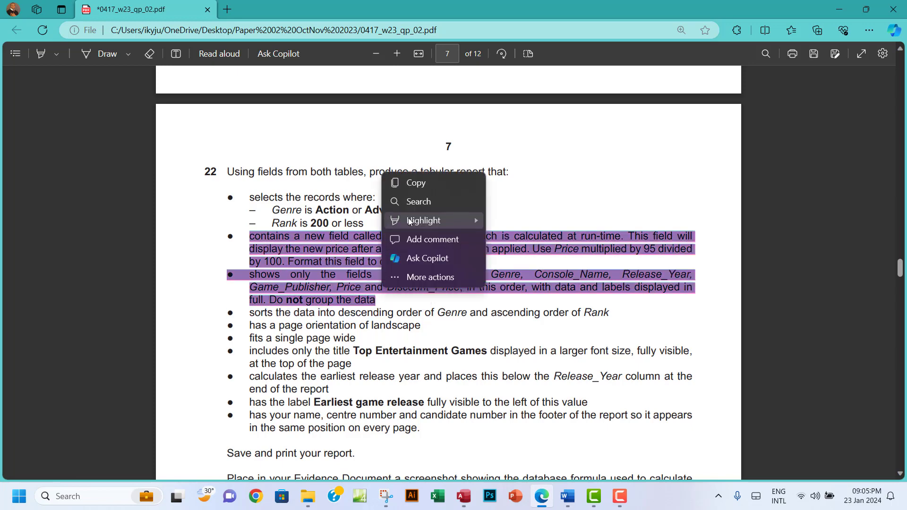
pyautogui.moveTo(472, 221)
pyautogui.click(517, 239)
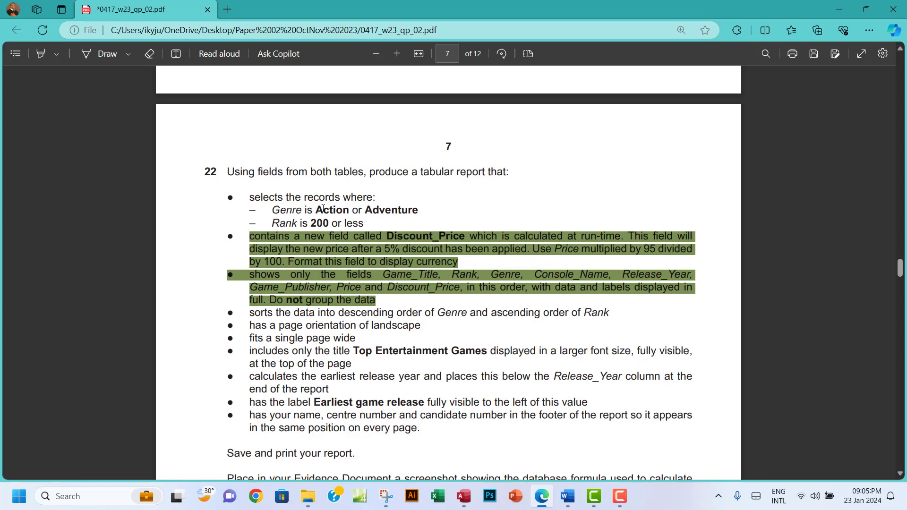
# Copy the text 'Action or Adventure' from the paper and return to Access
pyautogui.moveTo(316, 209); pyautogui.dragTo(352, 211)
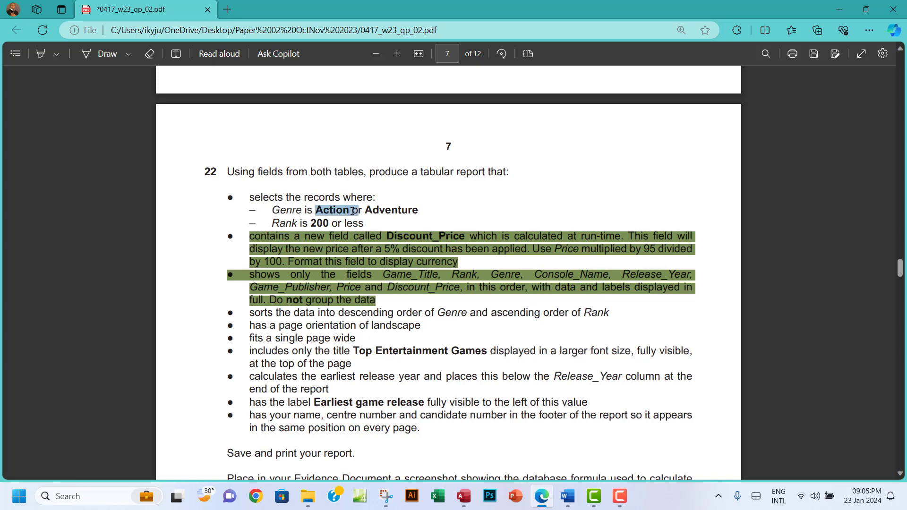
pyautogui.moveTo(353, 211); pyautogui.dragTo(419, 211)
pyautogui.click(434, 93)
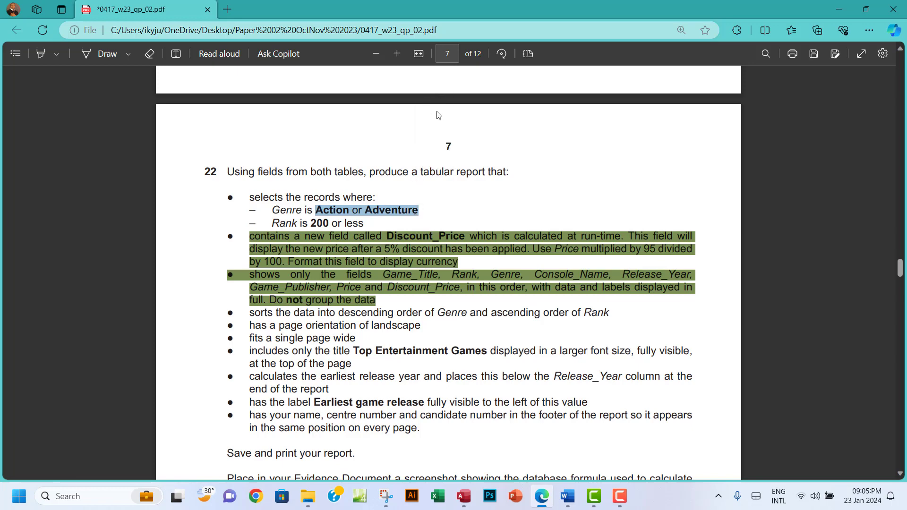
pyautogui.click(464, 496)
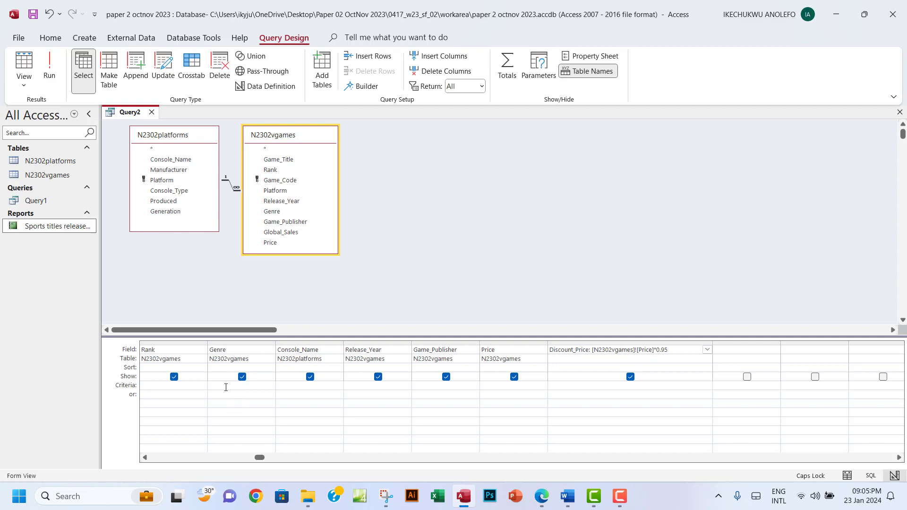
# Set the Genre criterion to Action or Adventure and run the query, returning 97 records
pyautogui.click(225, 386)
pyautogui.hotkey('ctrl', 'v')
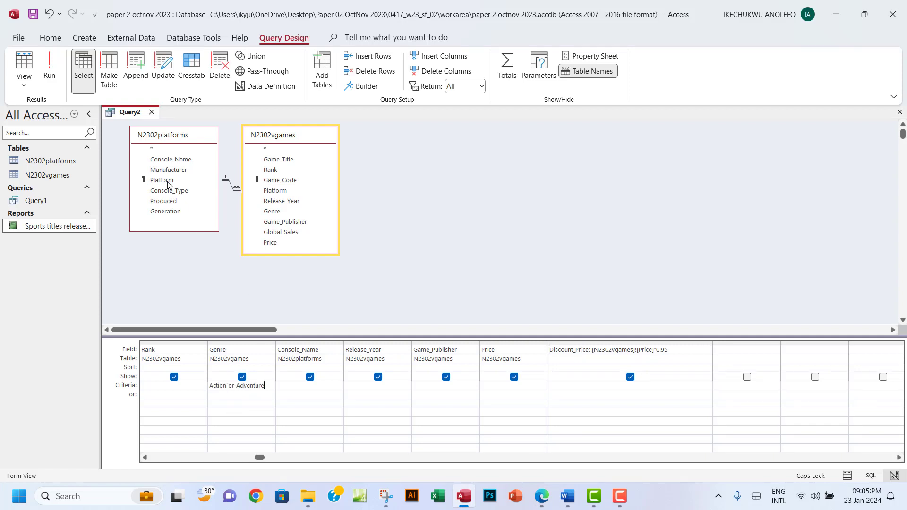
pyautogui.click(56, 76)
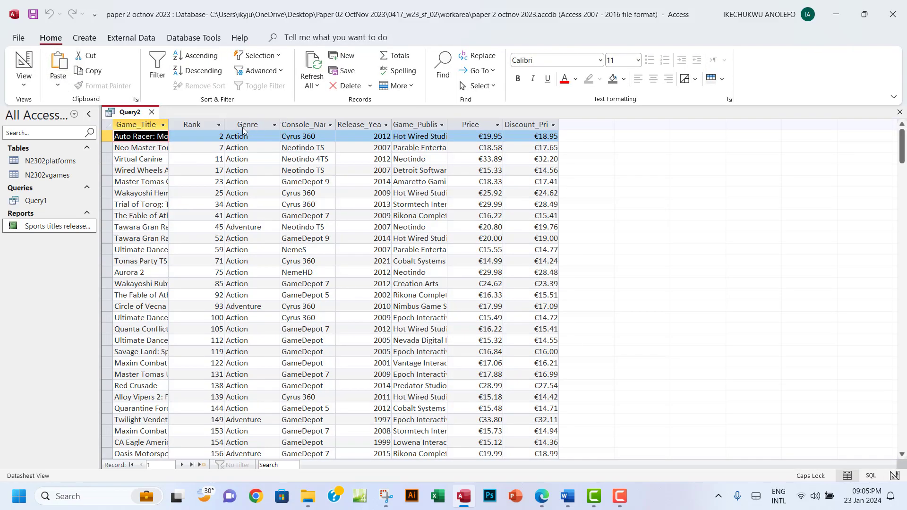
pyautogui.click(242, 125)
pyautogui.scroll(-5, 236, 253)
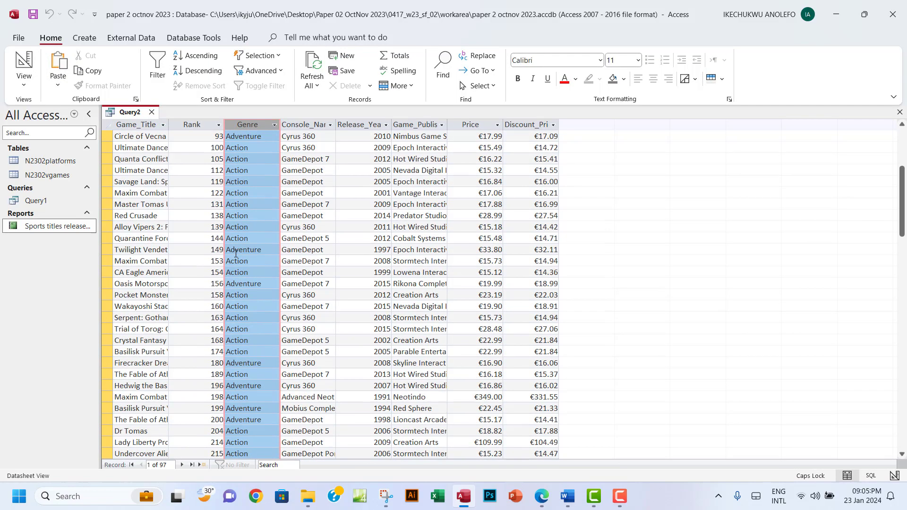
pyautogui.scroll(-20, 236, 254)
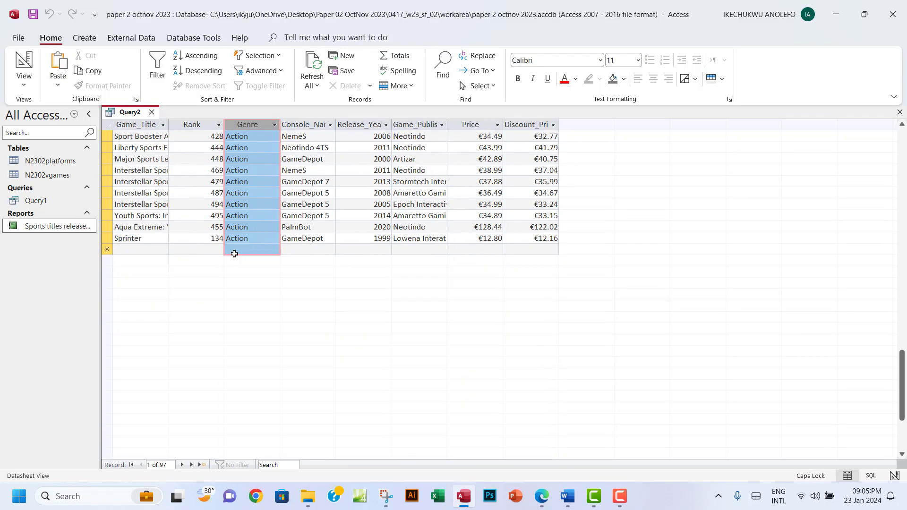
pyautogui.scroll(6, 234, 253)
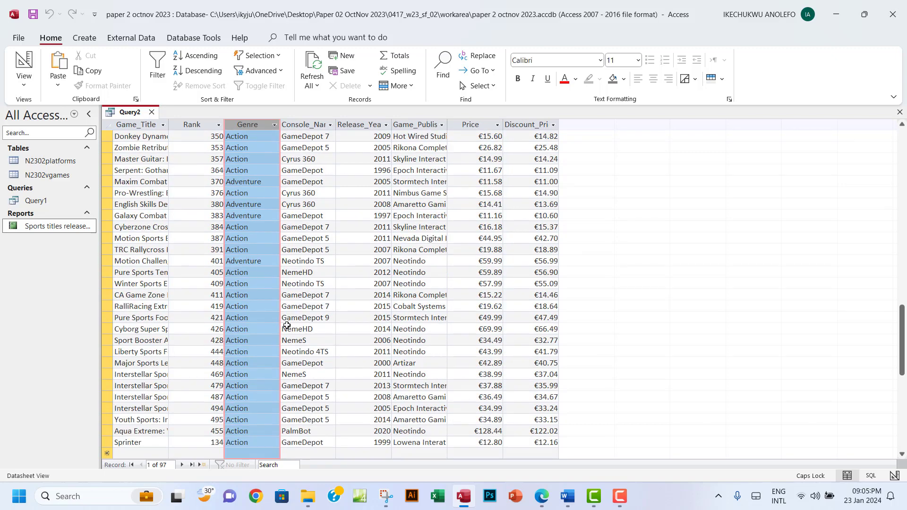
pyautogui.click(535, 496)
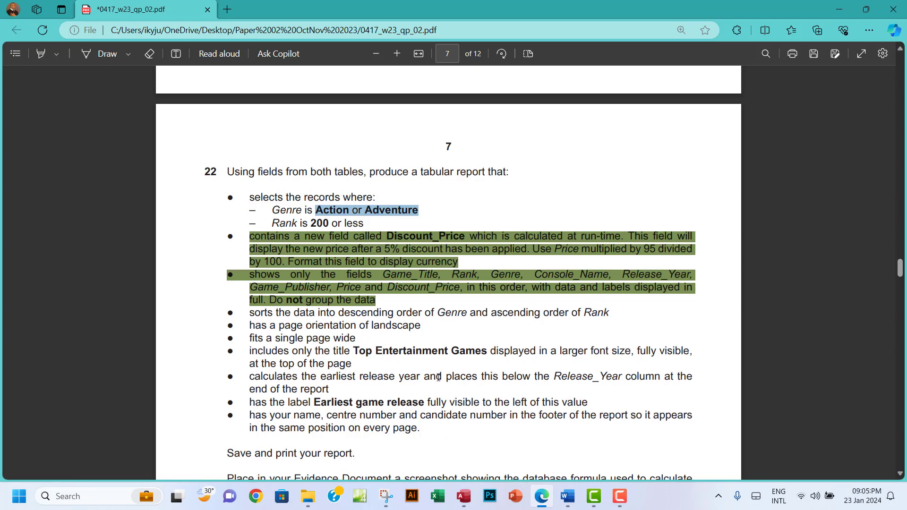
# Bring Access back and switch Query2 to design view
pyautogui.click(465, 504)
pyautogui.click(26, 66)
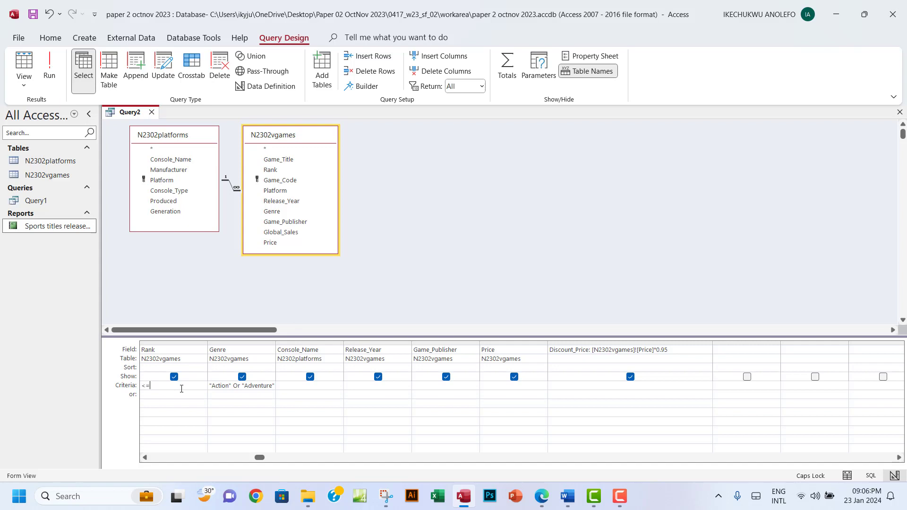
# Add a Rank criterion of <=200 and run the query, leaving 42 records
pyautogui.click(181, 389)
pyautogui.write('<=200')
pyautogui.click(49, 68)
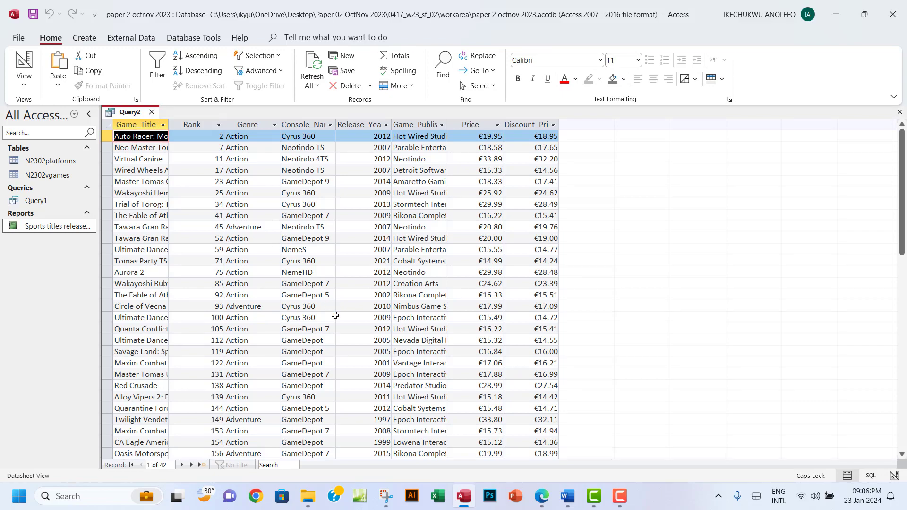
pyautogui.scroll(-6, 334, 315)
pyautogui.scroll(6, 334, 315)
pyautogui.click(196, 126)
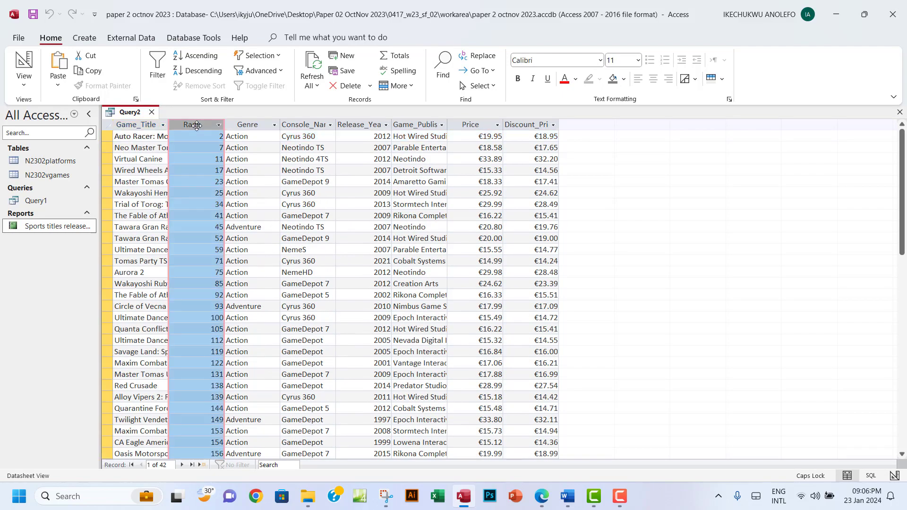
pyautogui.scroll(-6, 212, 259)
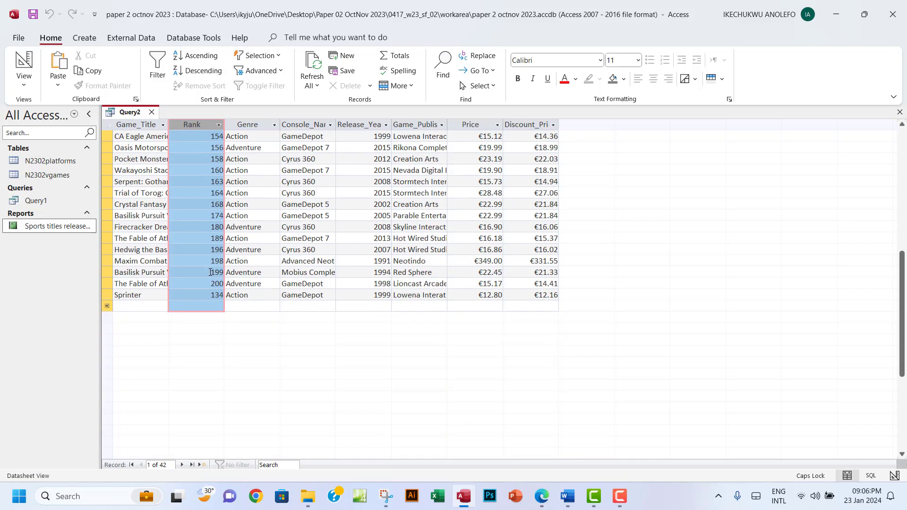
pyautogui.scroll(6, 211, 275)
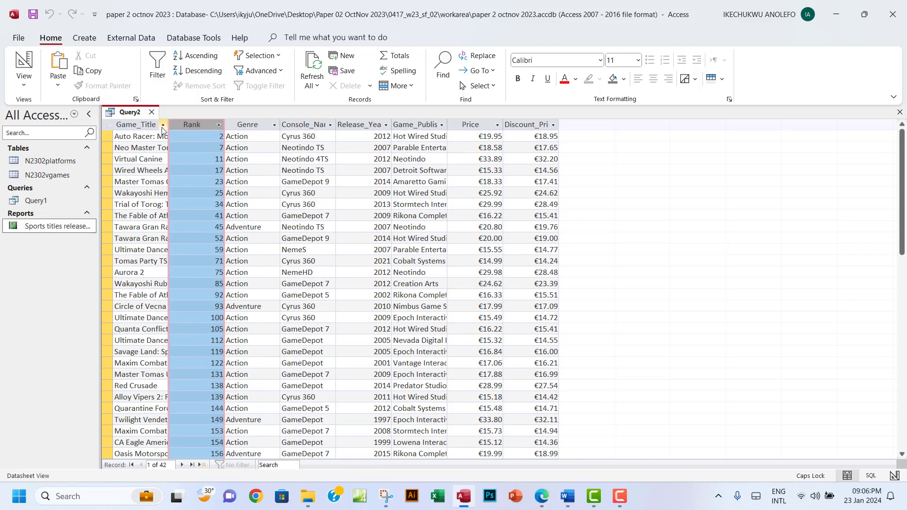
# Auto-fit the Game_Title, Rank, Genre, Game_Publisher and Console_Name columns to their contents
pyautogui.moveTo(168, 123); pyautogui.dragTo(214, 123)
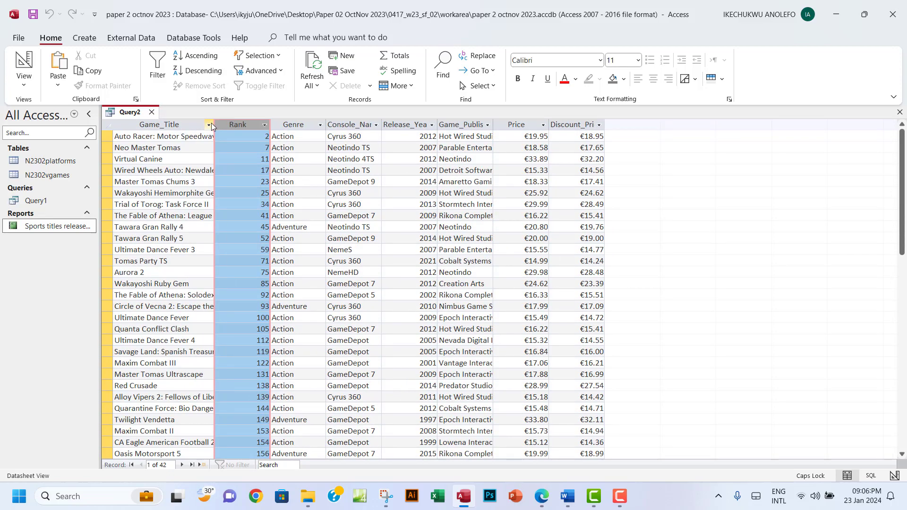
pyautogui.doubleClick(214, 124)
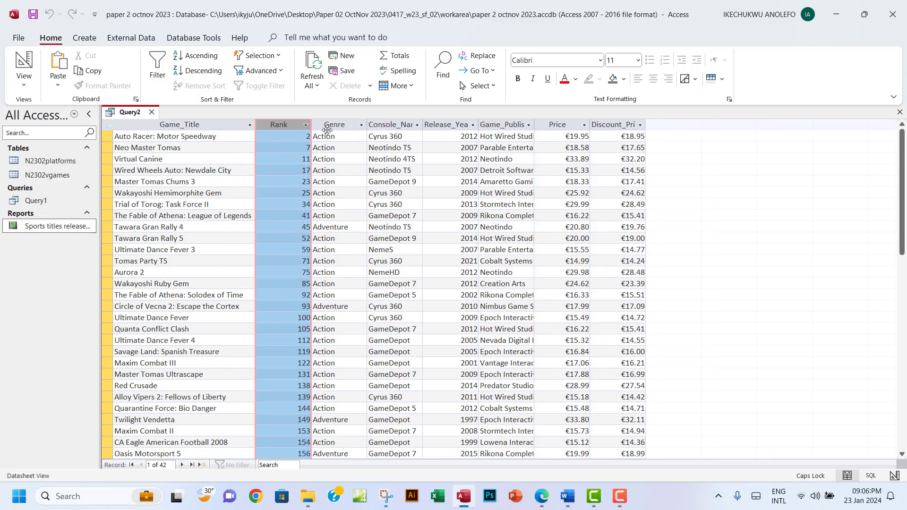
pyautogui.doubleClick(311, 124)
pyautogui.doubleClick(343, 124)
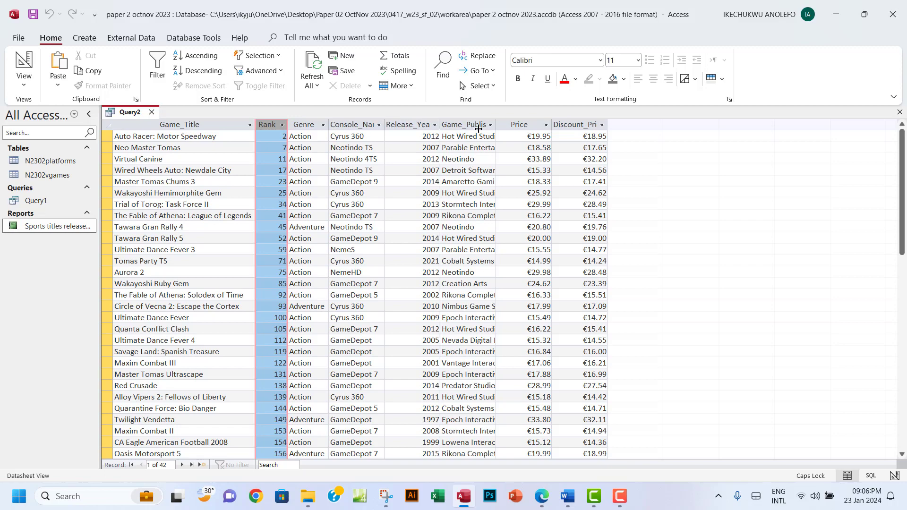
pyautogui.doubleClick(496, 125)
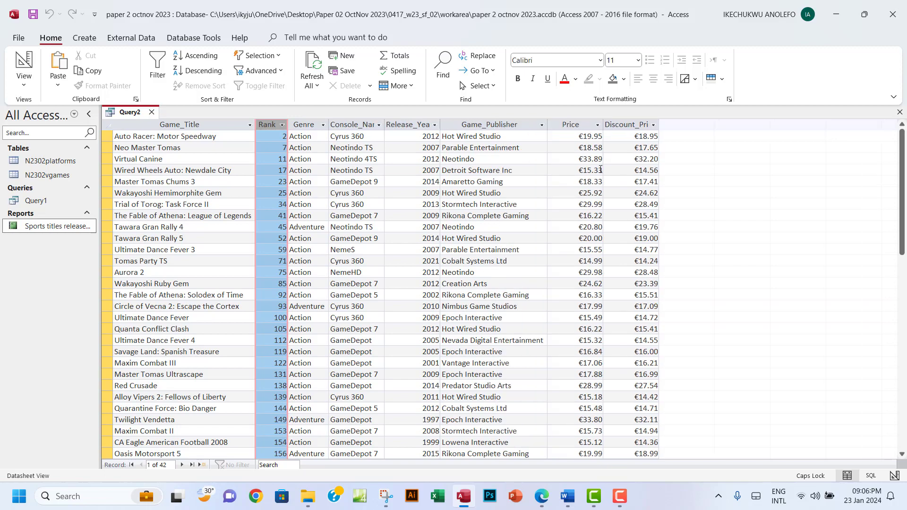
pyautogui.scroll(-7, 570, 226)
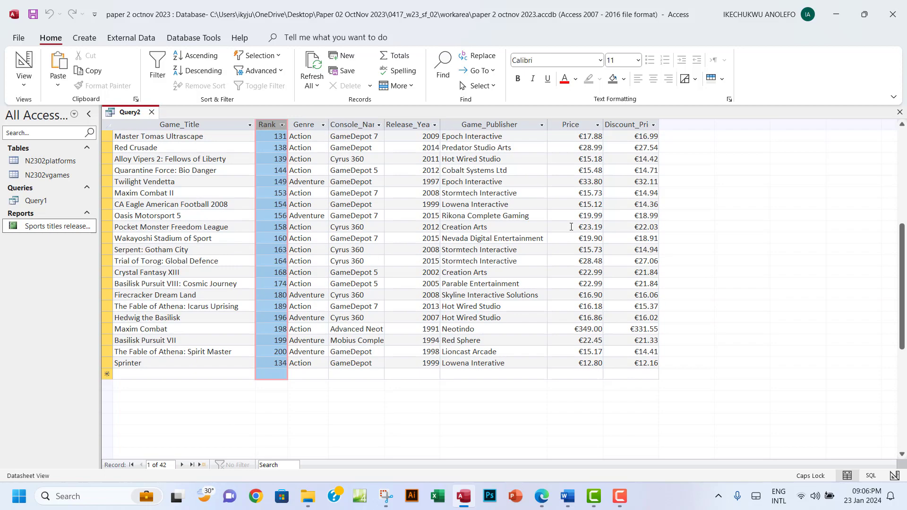
pyautogui.doubleClick(384, 125)
pyautogui.scroll(7, 426, 243)
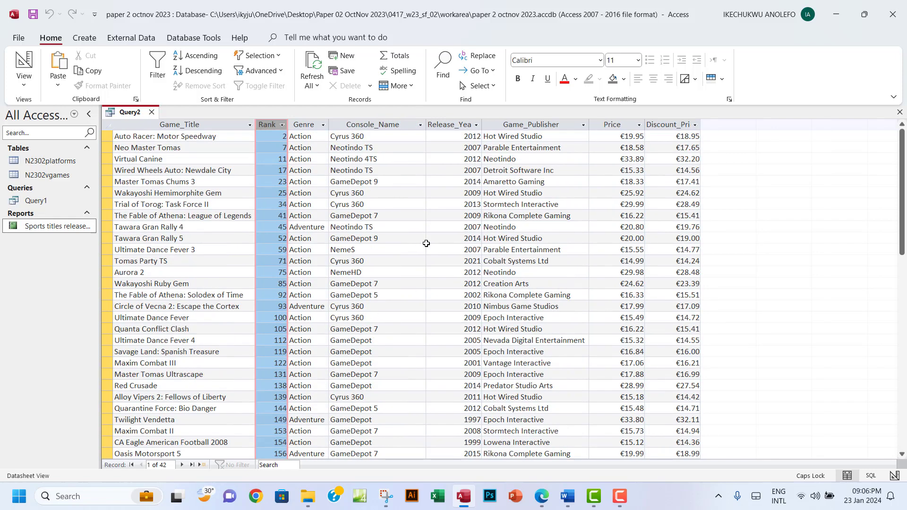
pyautogui.click(543, 496)
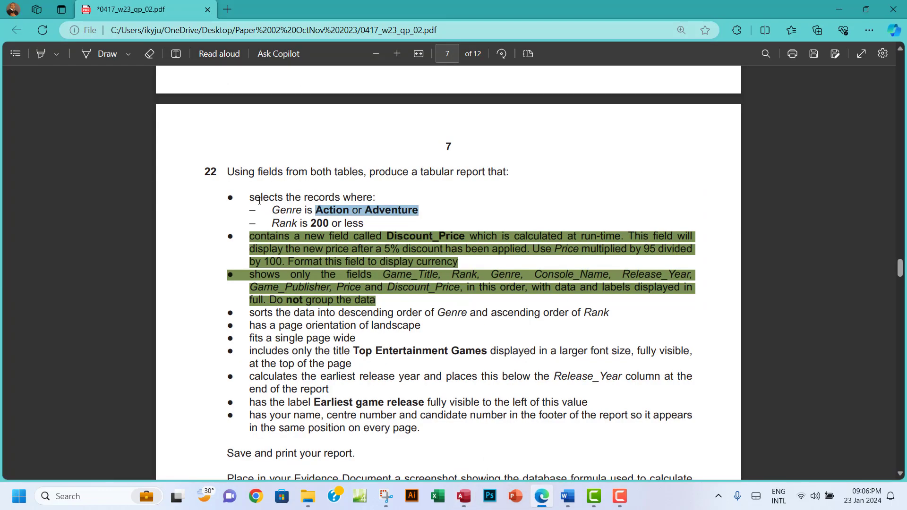
# Highlight the Genre and Rank record-selection criteria in green
pyautogui.moveTo(249, 197); pyautogui.dragTo(368, 224)
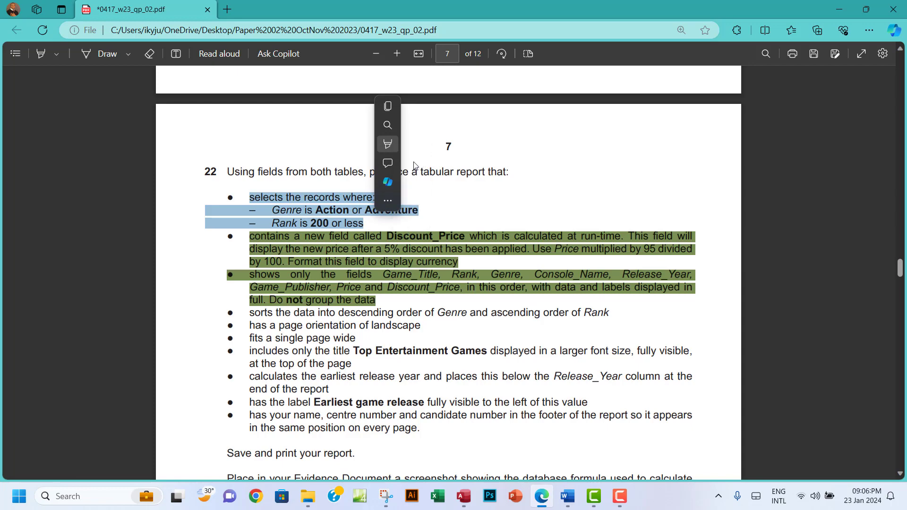
pyautogui.moveTo(454, 145)
pyautogui.click(501, 161)
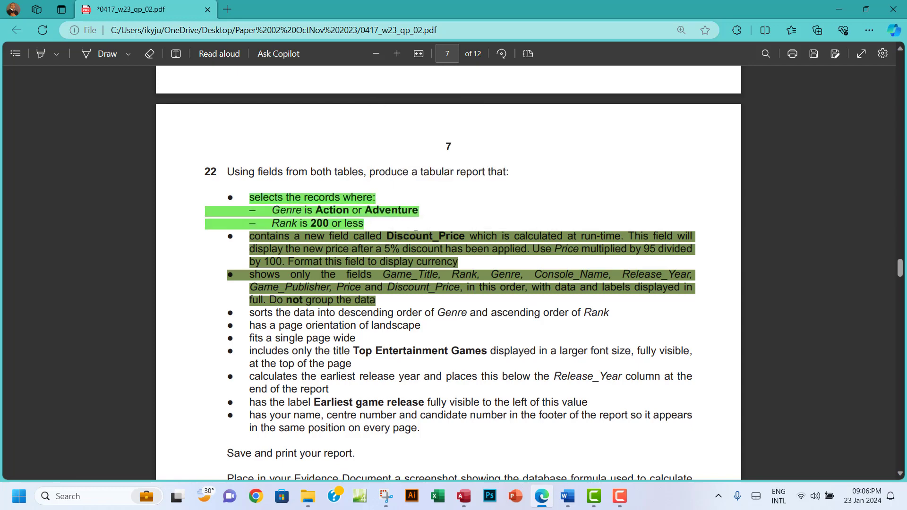
# Select the remaining report requirement bullets in the paper
pyautogui.scroll(-2, 397, 265)
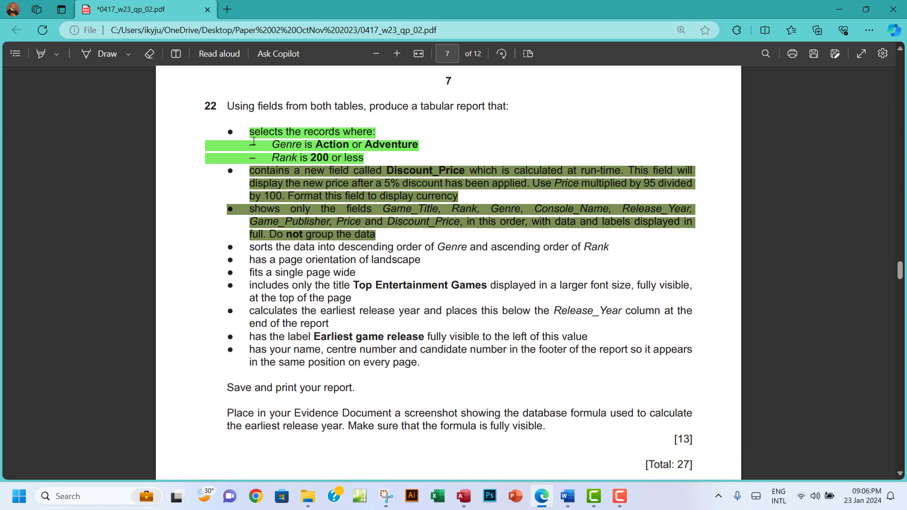
pyautogui.moveTo(273, 176); pyautogui.dragTo(384, 235)
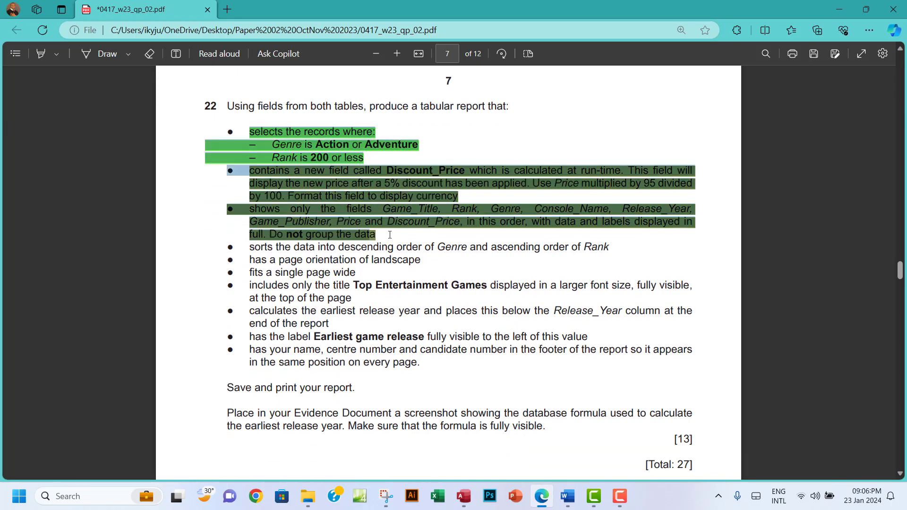
pyautogui.click(385, 259)
pyautogui.moveTo(249, 247); pyautogui.dragTo(417, 362)
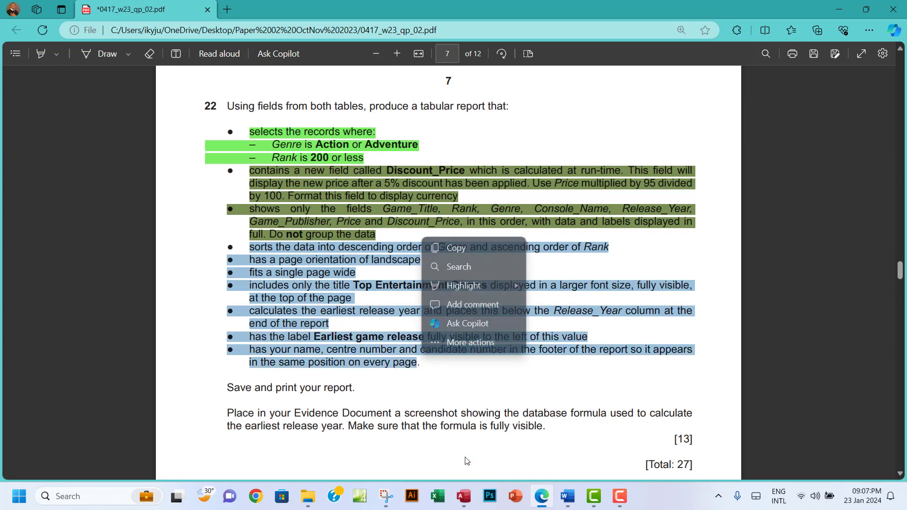
pyautogui.click(462, 503)
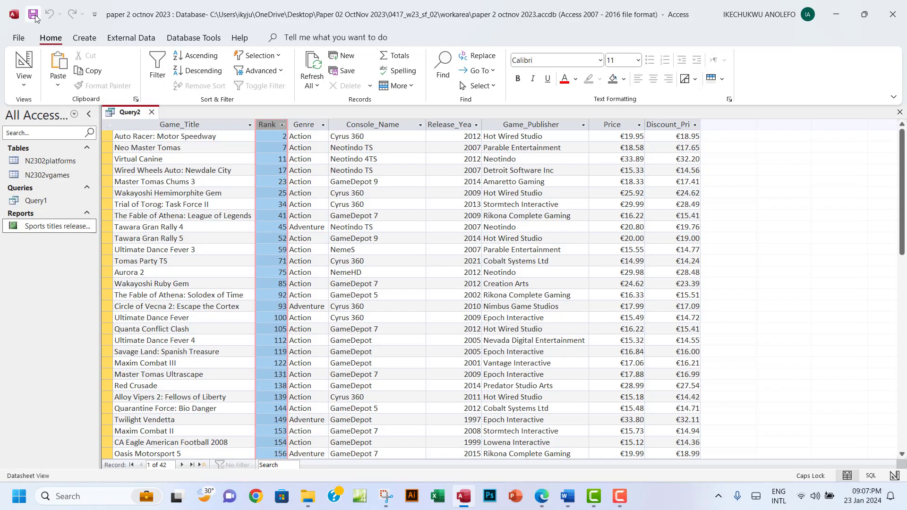
# Save the query under the default name Query2 and close its datasheet
pyautogui.click(34, 16)
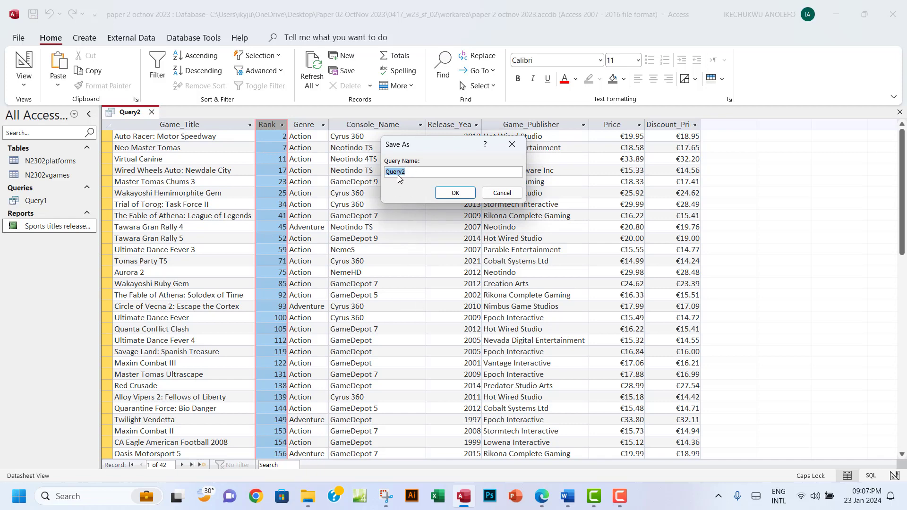
pyautogui.click(453, 195)
pyautogui.click(47, 218)
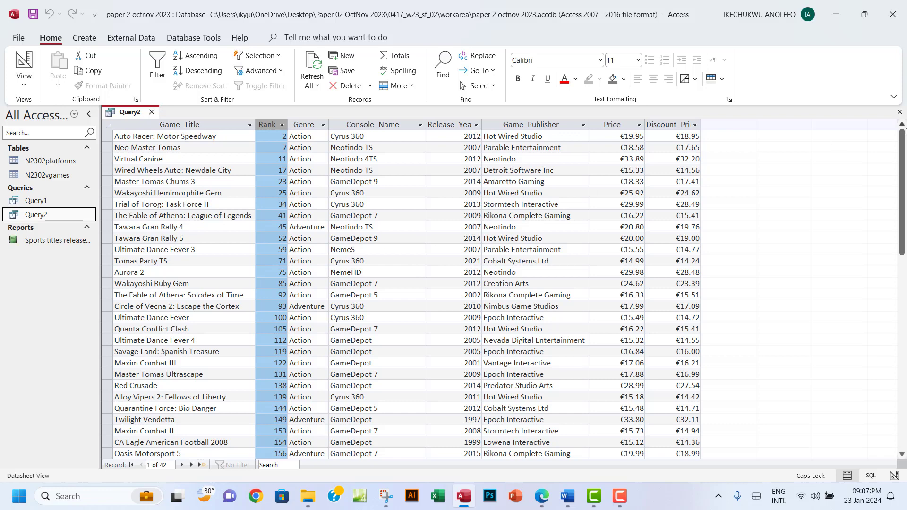
pyautogui.click(899, 112)
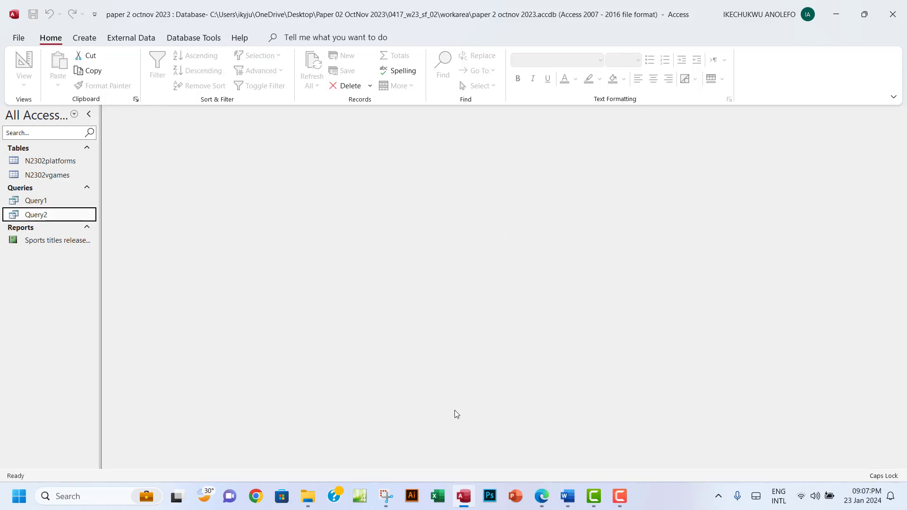
# Start the Report Wizard on Query2 and add all eight fields
pyautogui.click(87, 39)
pyautogui.click(487, 66)
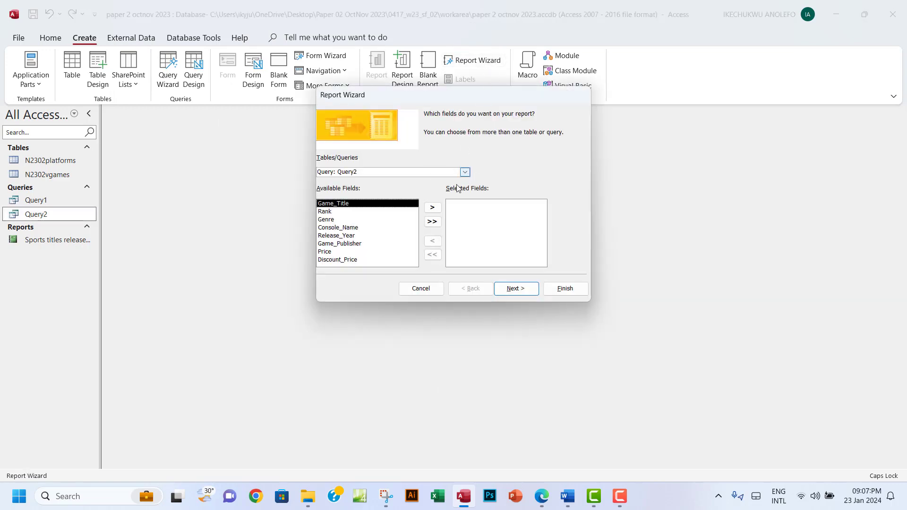
pyautogui.moveTo(335, 171); pyautogui.dragTo(364, 172)
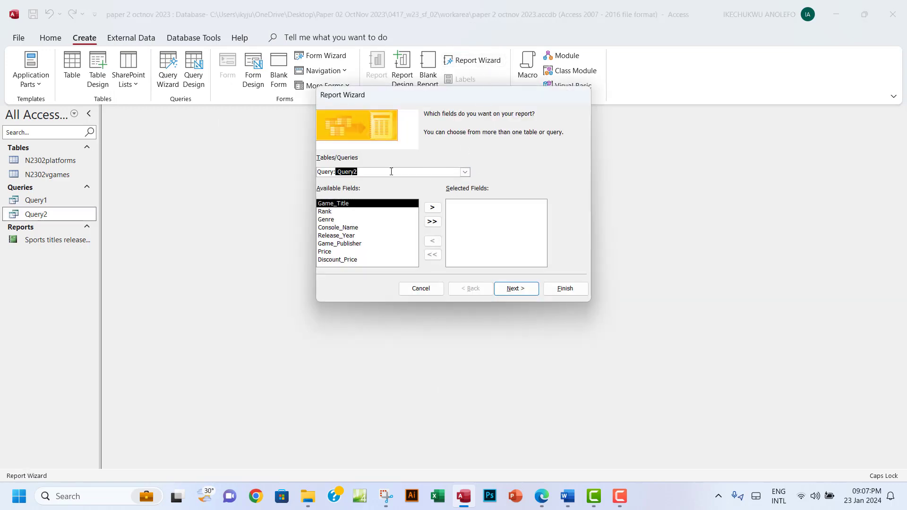
pyautogui.click(466, 173)
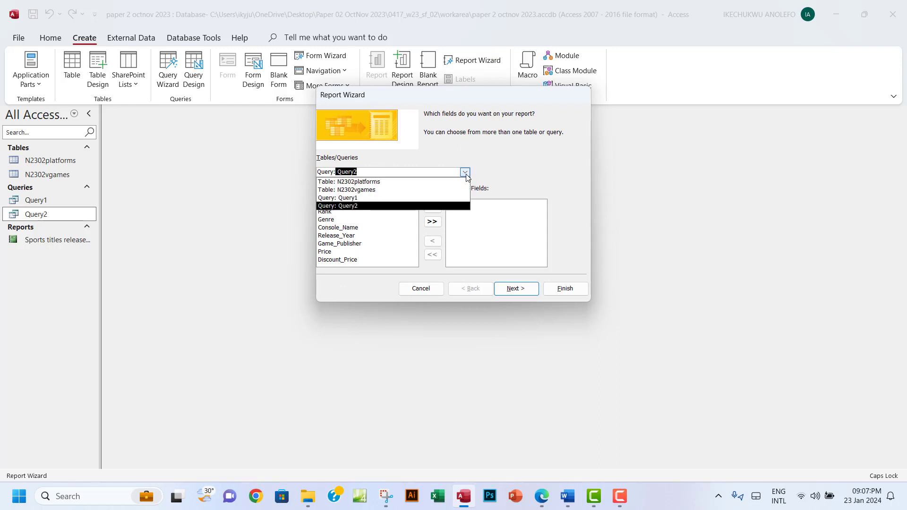
pyautogui.click(415, 206)
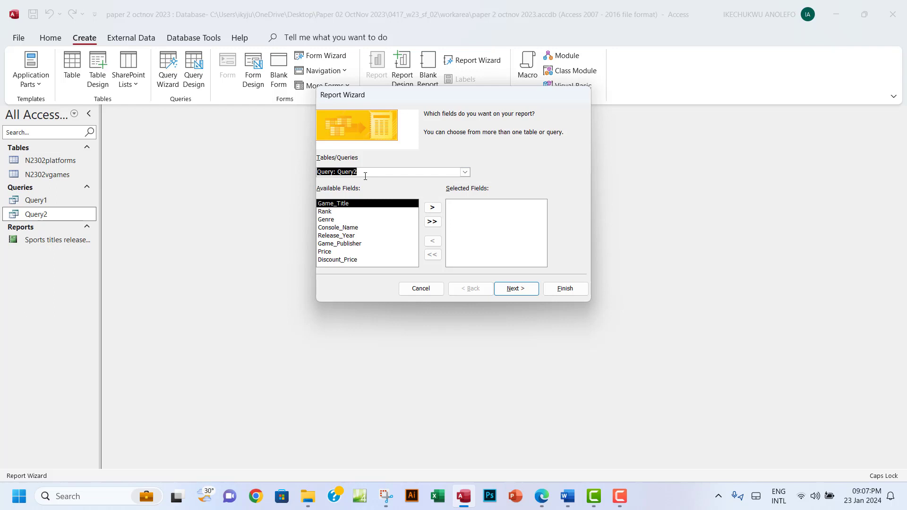
pyautogui.click(433, 222)
# Keep the default data view, with no grouping levels and no sorting, to reach the layout page
pyautogui.click(521, 289)
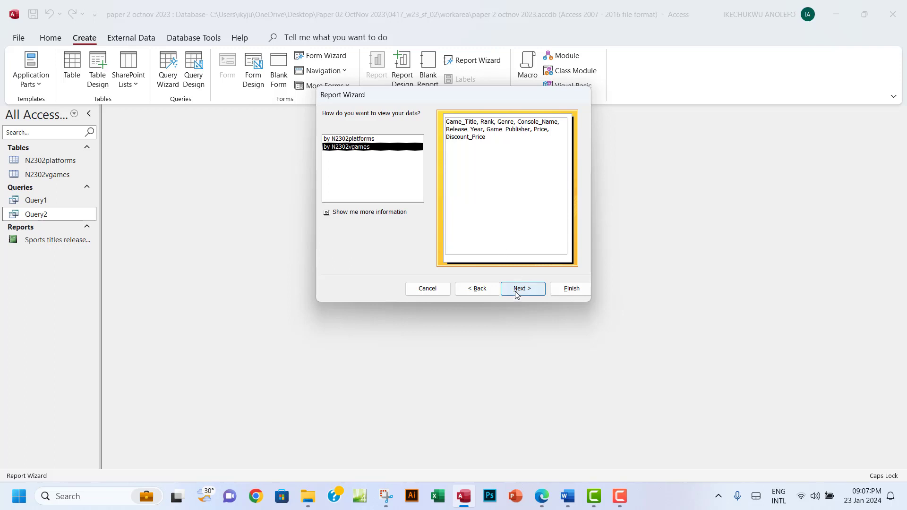
pyautogui.click(517, 293)
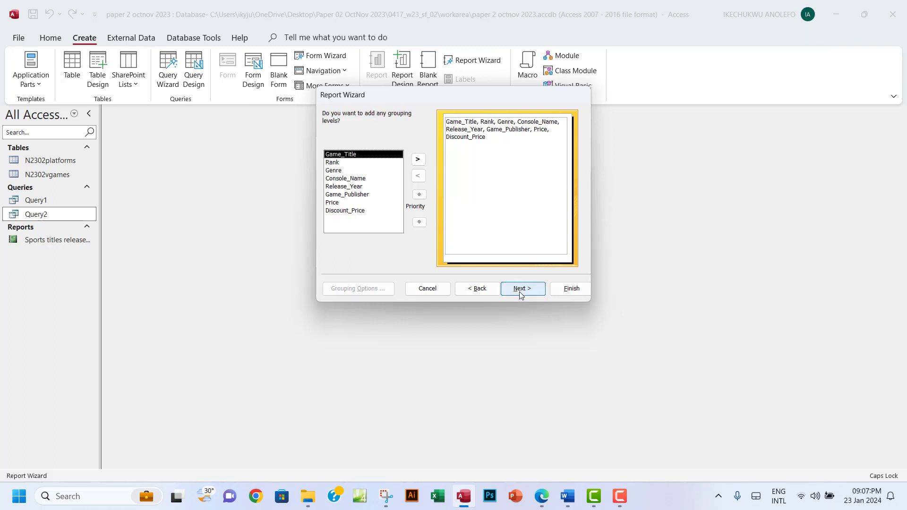
pyautogui.click(520, 289)
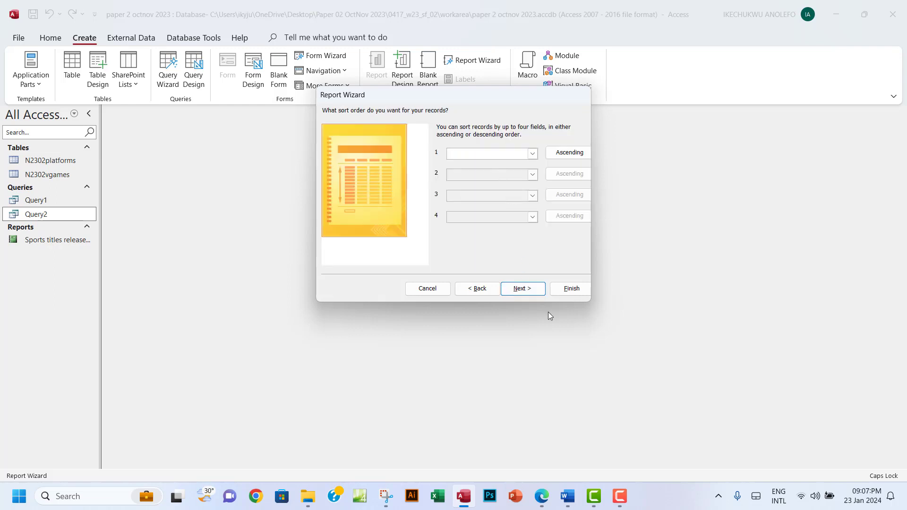
pyautogui.click(528, 292)
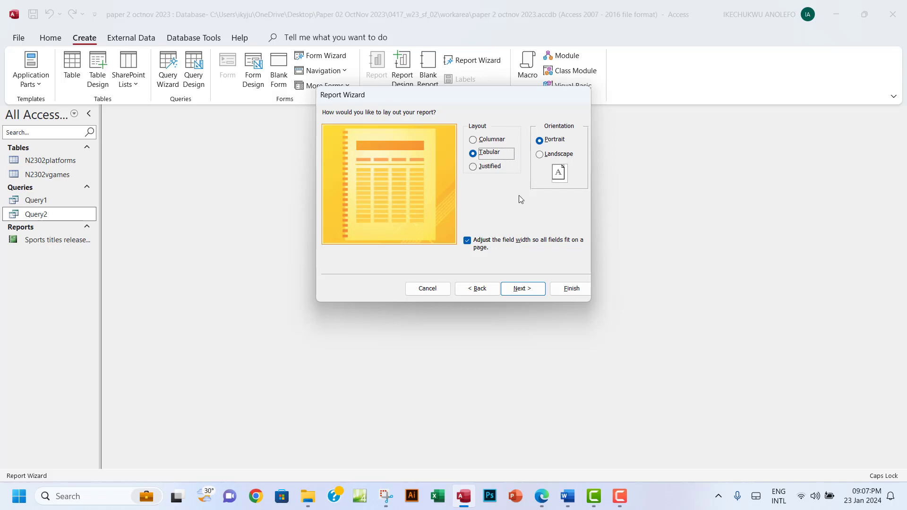
pyautogui.click(542, 496)
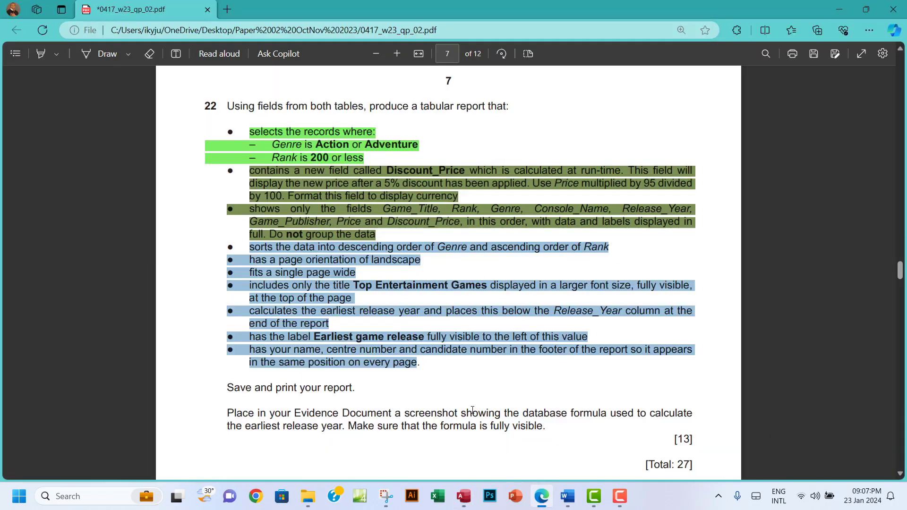
# Highlight the landscape-orientation and single-page-width requirements in the exam PDF in green
pyautogui.click(252, 261)
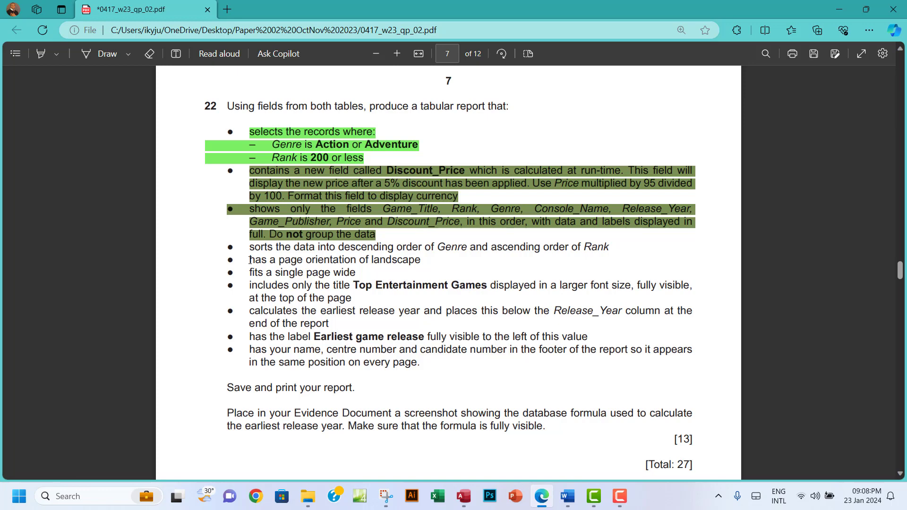
pyautogui.moveTo(251, 260); pyautogui.dragTo(362, 281)
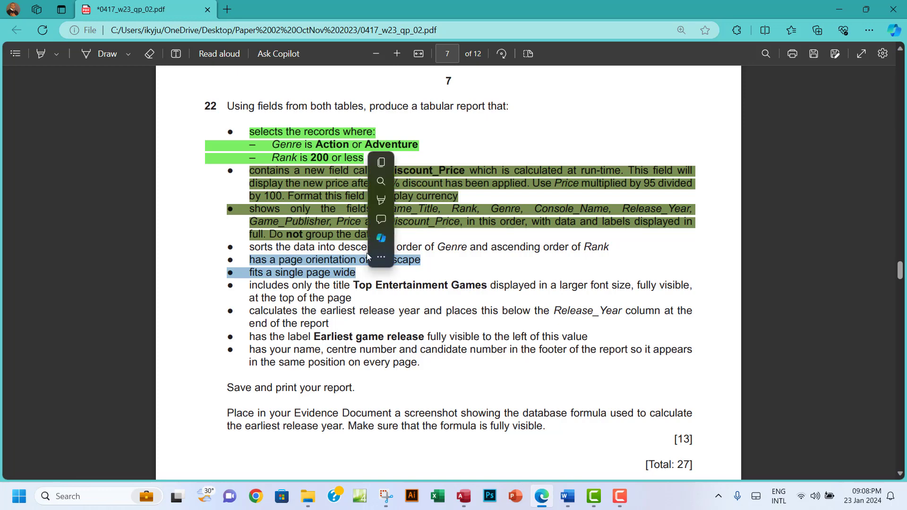
pyautogui.moveTo(411, 201)
pyautogui.click(501, 219)
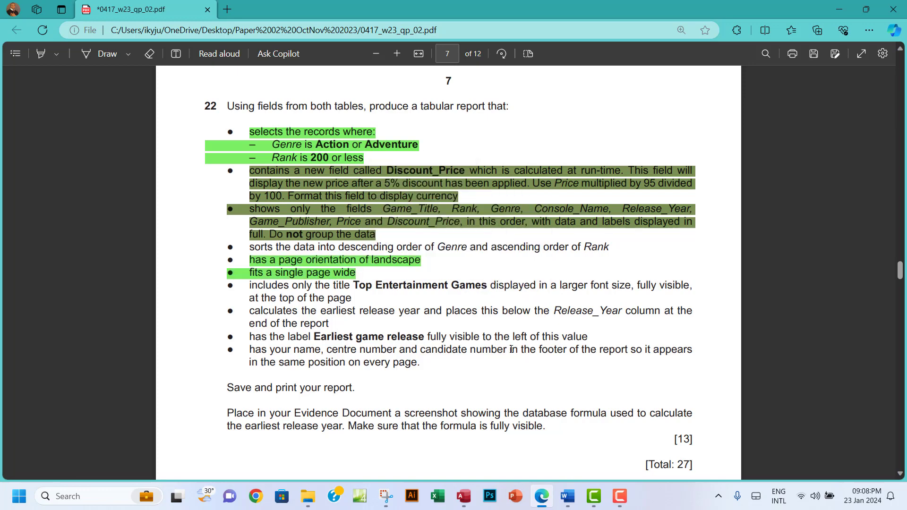
pyautogui.click(463, 496)
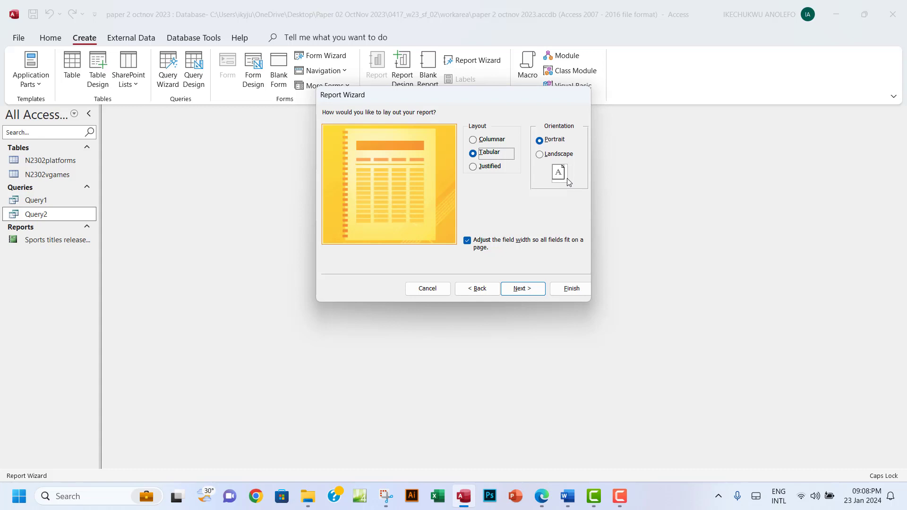
# Choose Landscape orientation in the wizard, keeping the Tabular layout and fit-to-page-width option
pyautogui.click(540, 155)
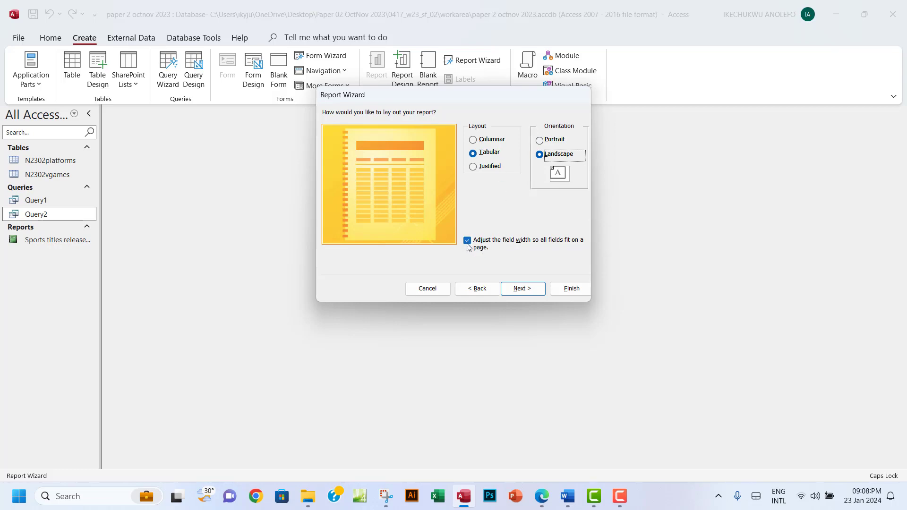
pyautogui.click(547, 499)
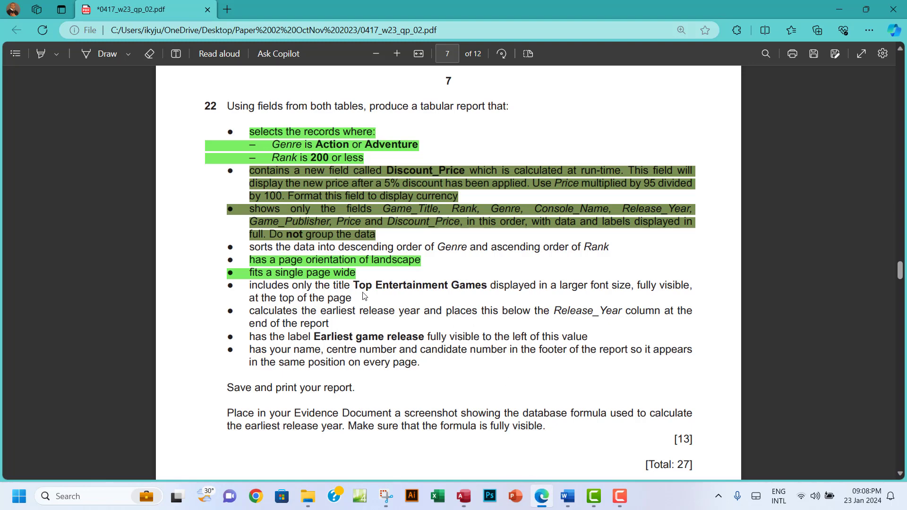
# Select the required title 'Top Entertainment Games' in the exam paper
pyautogui.moveTo(355, 285); pyautogui.dragTo(487, 286)
pyautogui.hotkey('ctrl', 'c')
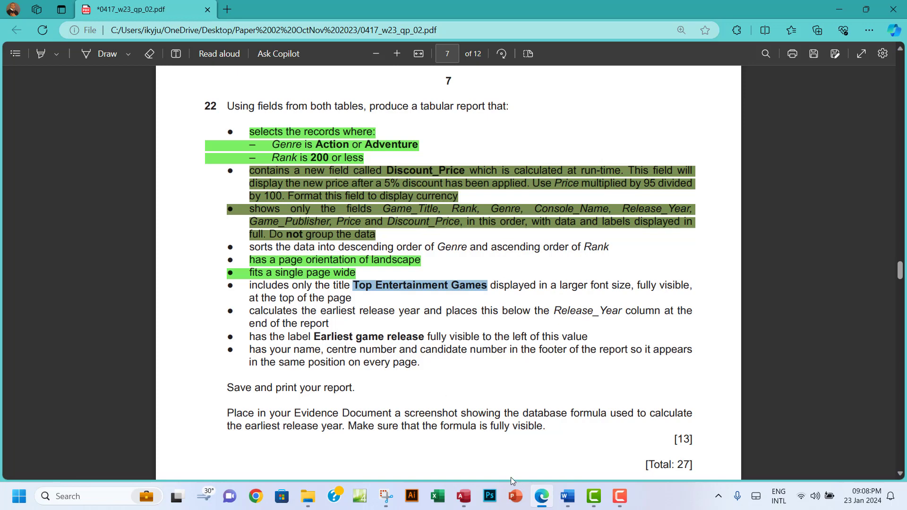
# Title the report 'Top Entertainment Games' and finish the wizard with a preview
pyautogui.click(463, 495)
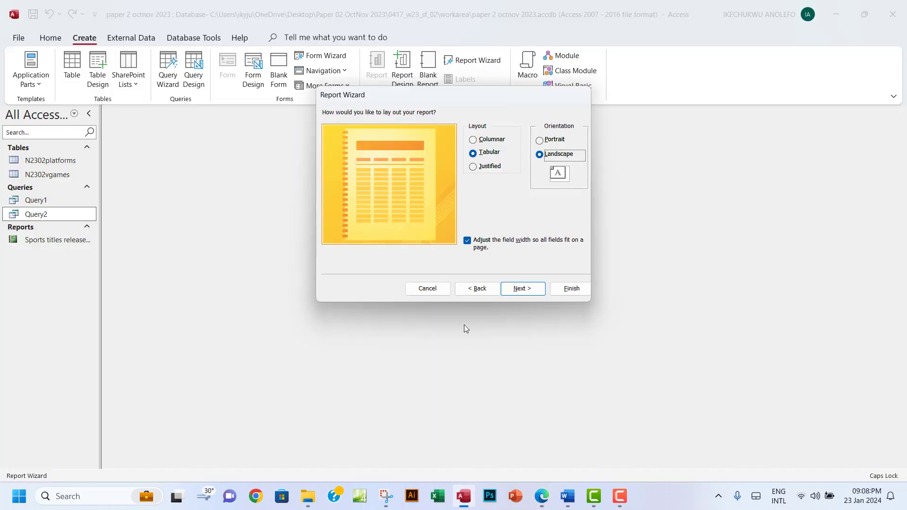
pyautogui.click(528, 293)
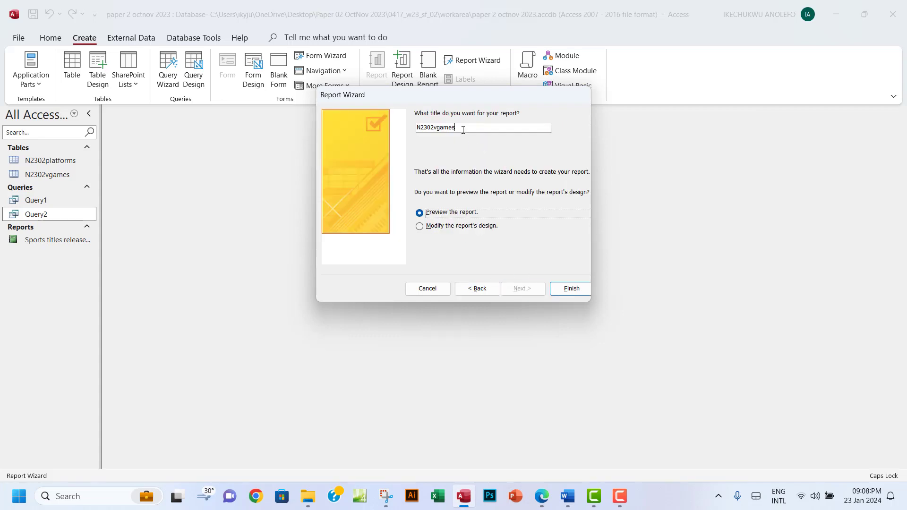
pyautogui.moveTo(463, 130); pyautogui.dragTo(401, 127)
pyautogui.hotkey('ctrl', 'v')
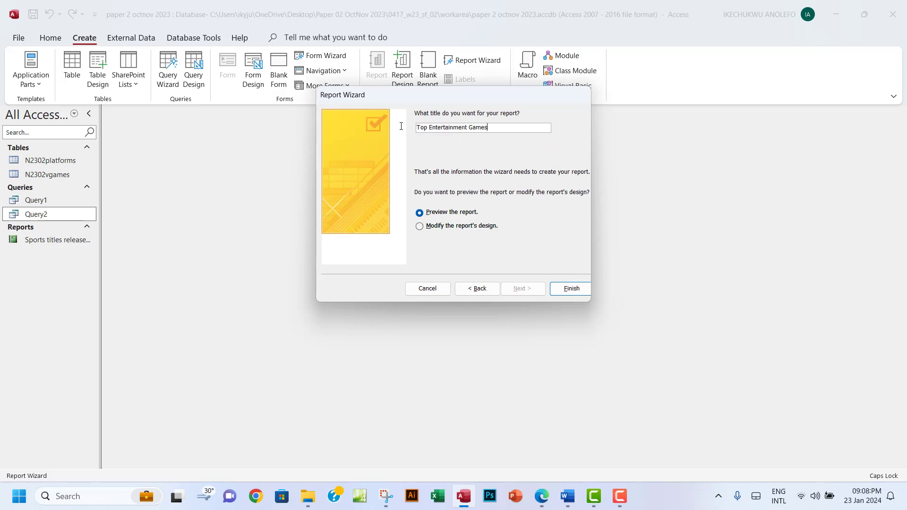
pyautogui.click(569, 288)
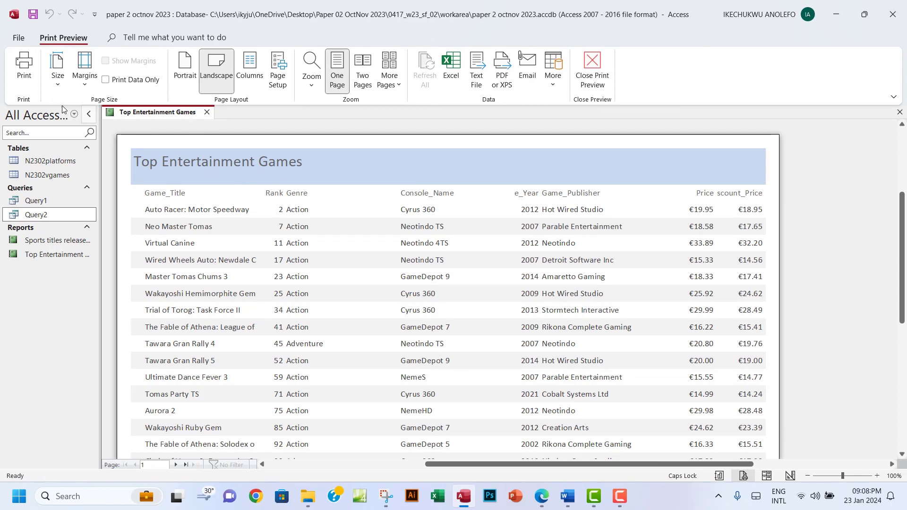
# Close the print preview and switch the report to Layout View, then Design View
pyautogui.click(596, 76)
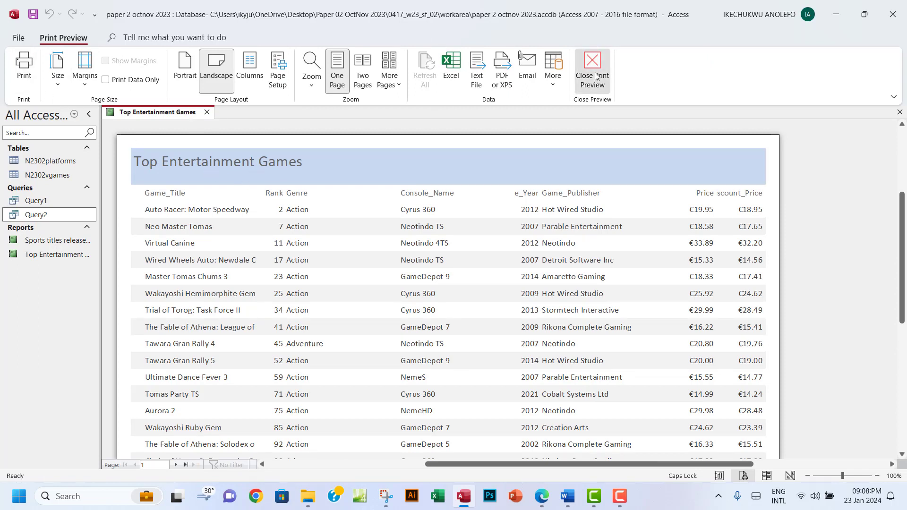
pyautogui.click(27, 82)
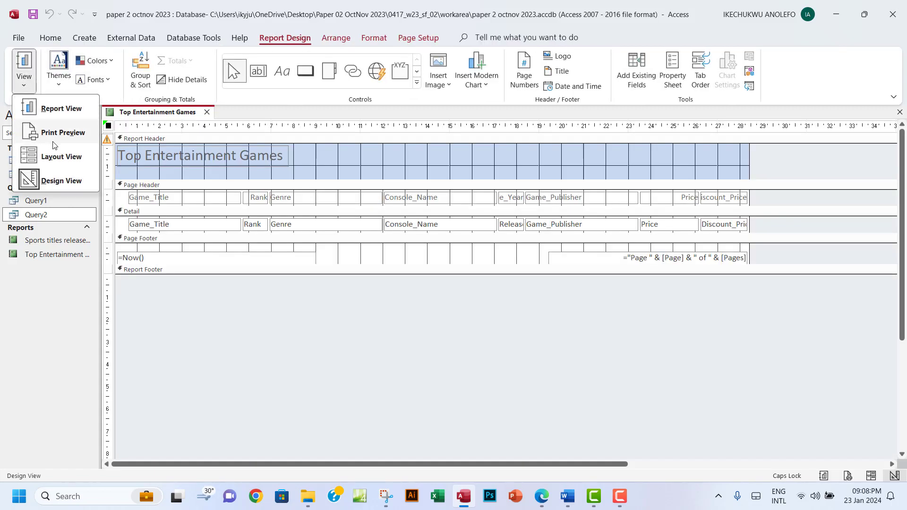
pyautogui.click(67, 166)
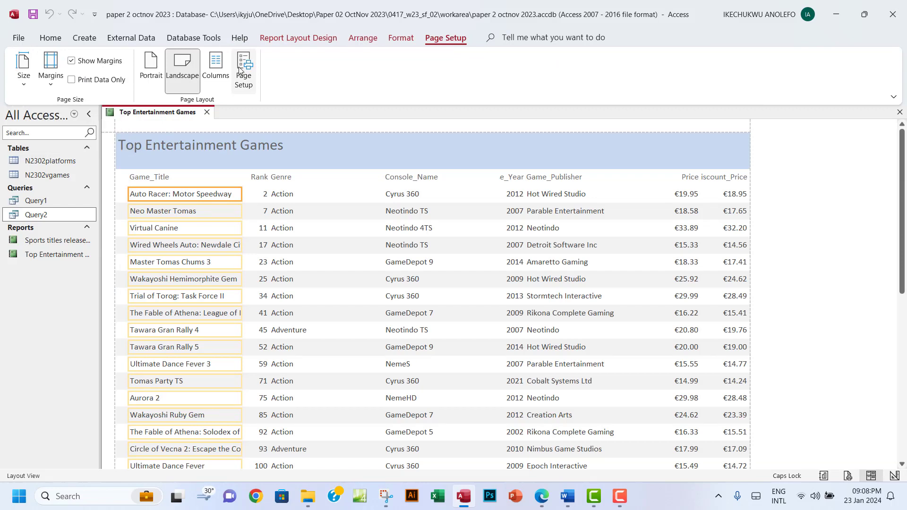
pyautogui.click(51, 37)
pyautogui.click(24, 78)
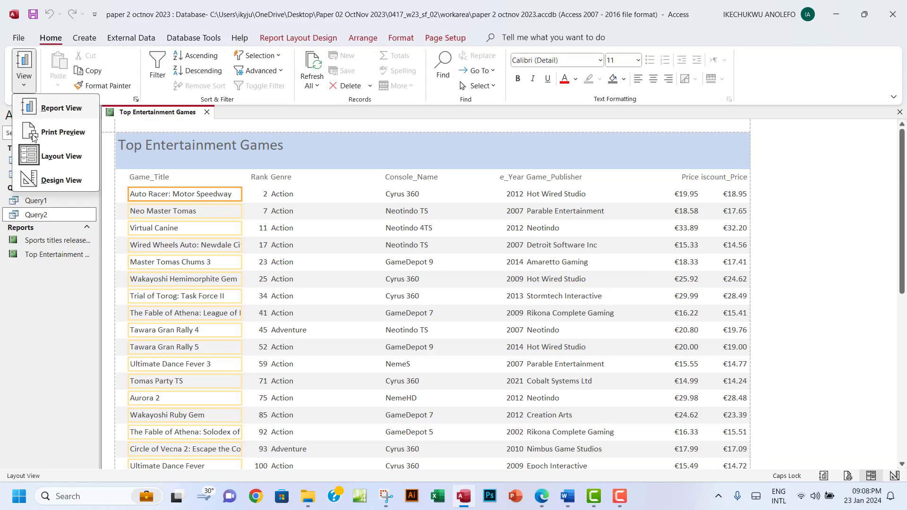
pyautogui.click(64, 183)
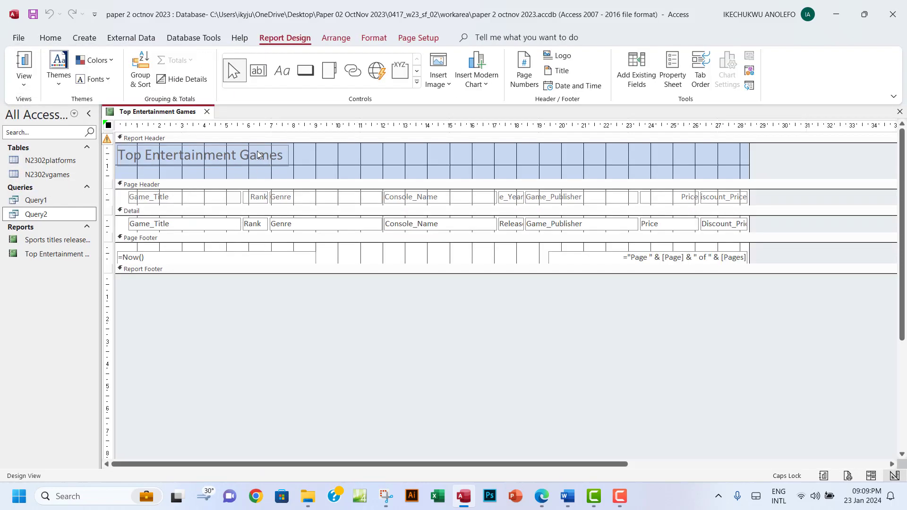
# Make the title text 28 point and widen and heighten its label to show it fully
pyautogui.click(262, 155)
pyautogui.click(283, 156)
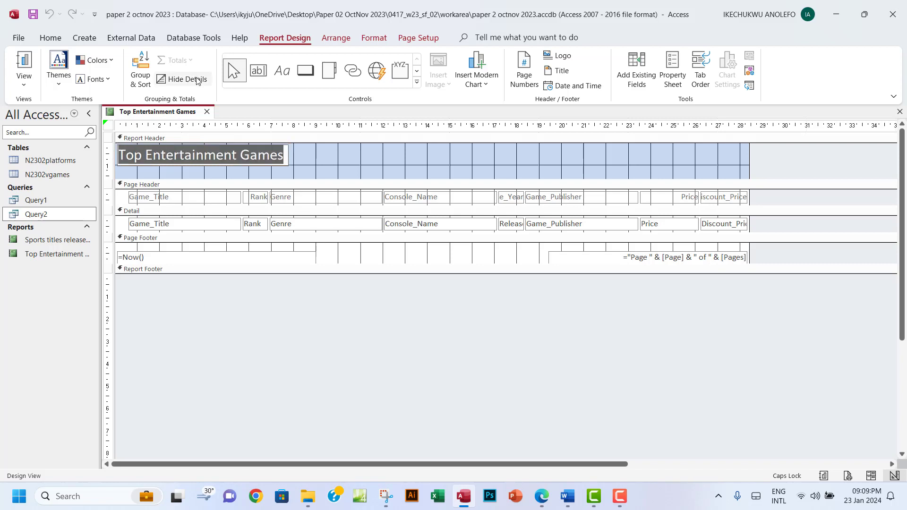
pyautogui.click(374, 38)
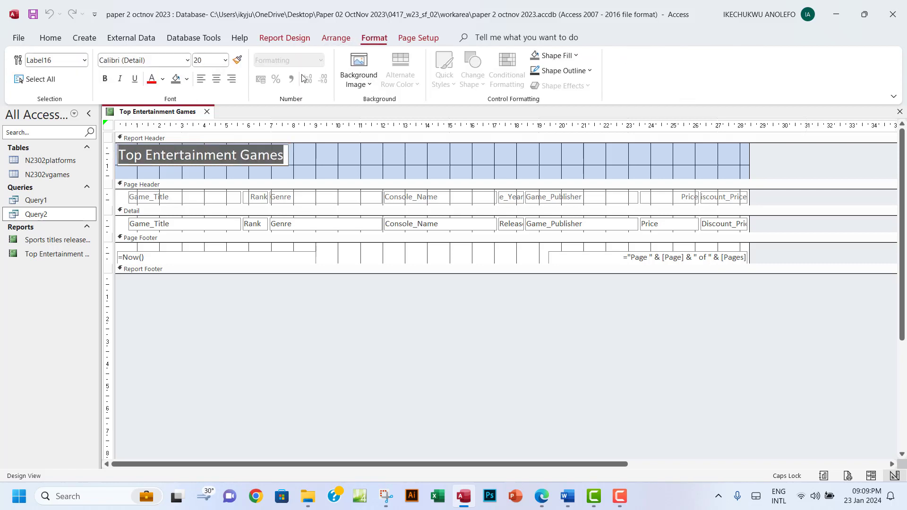
pyautogui.click(224, 61)
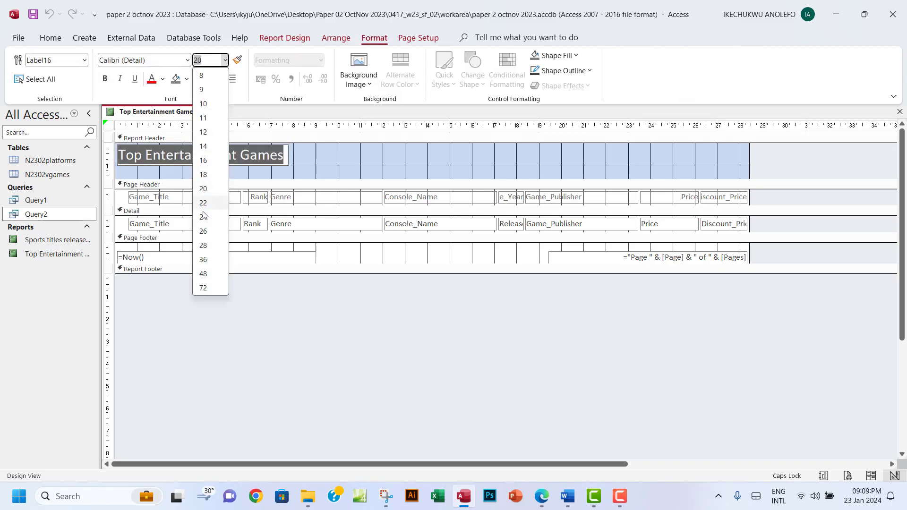
pyautogui.click(204, 232)
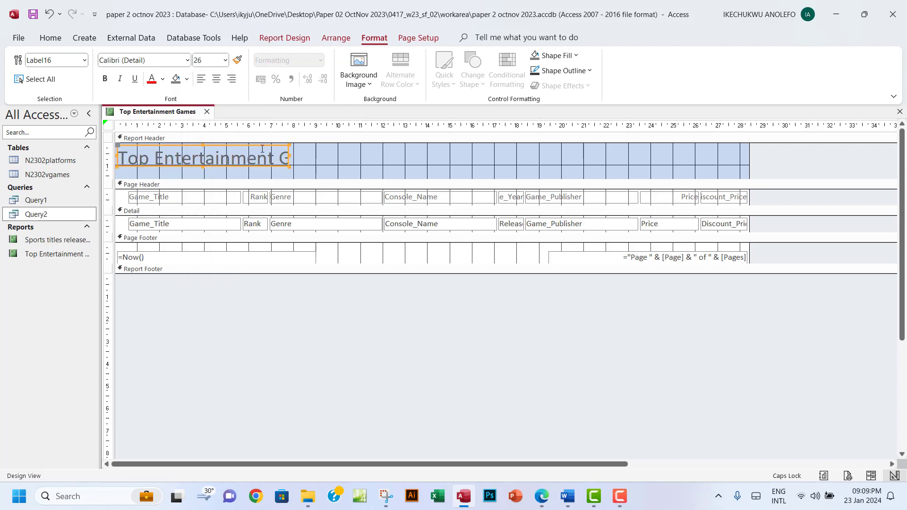
pyautogui.click(225, 60)
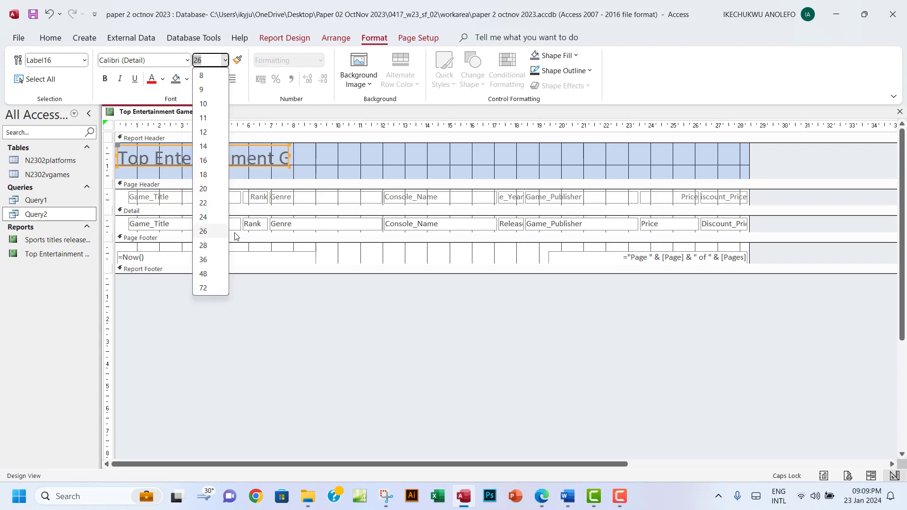
pyautogui.click(212, 246)
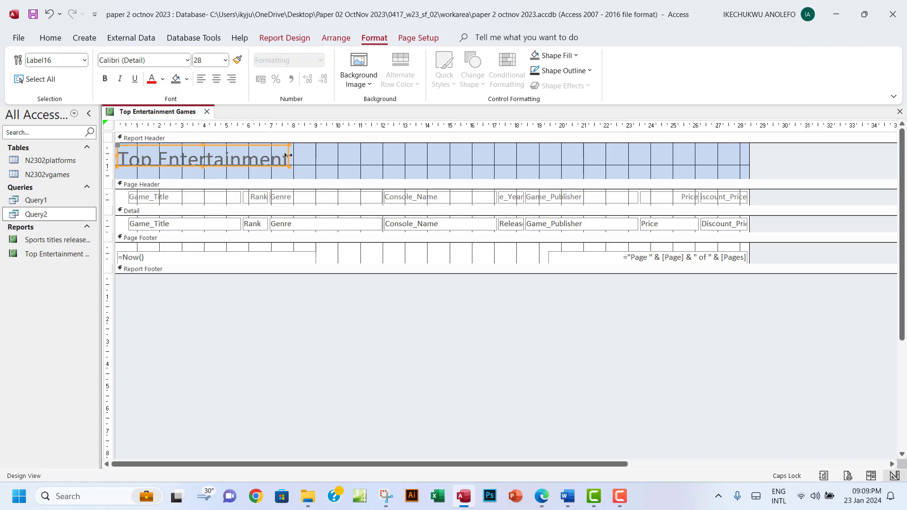
pyautogui.moveTo(288, 155); pyautogui.dragTo(430, 156)
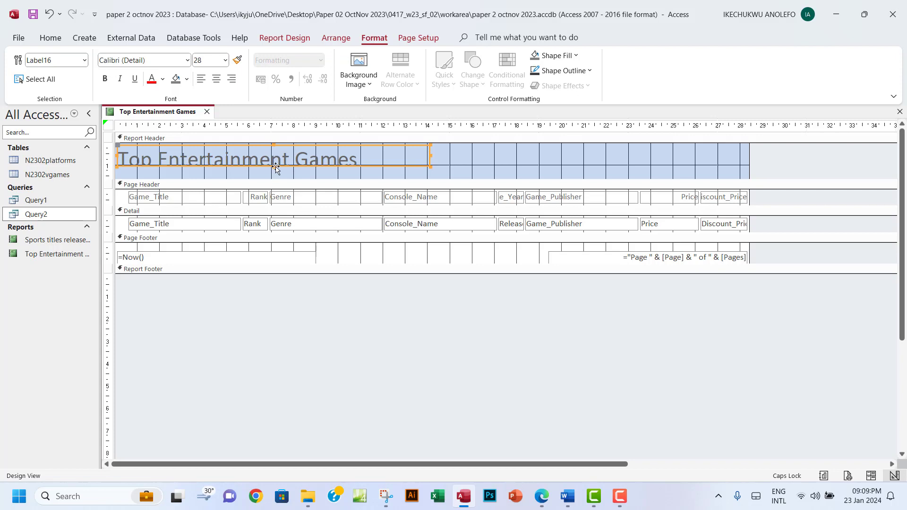
pyautogui.moveTo(274, 166); pyautogui.dragTo(272, 177)
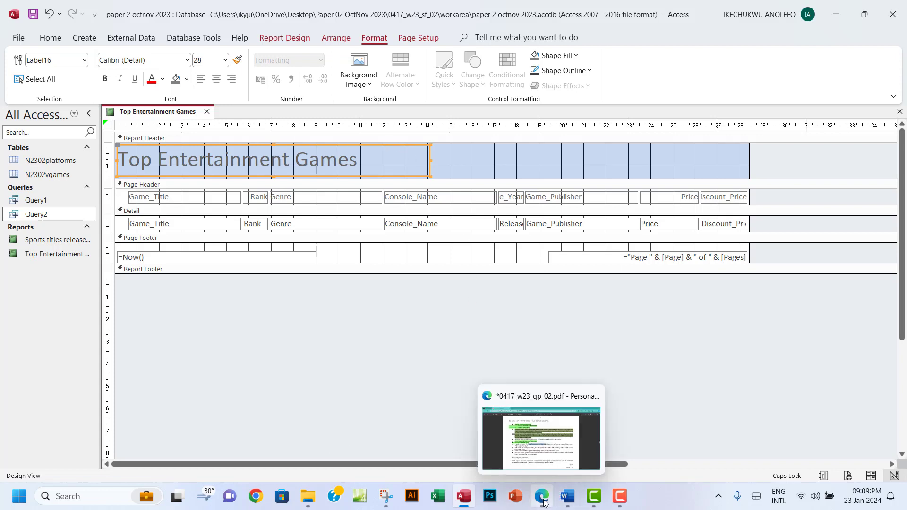
# Switch to Layout View and narrow the Price column
pyautogui.click(50, 37)
pyautogui.click(23, 80)
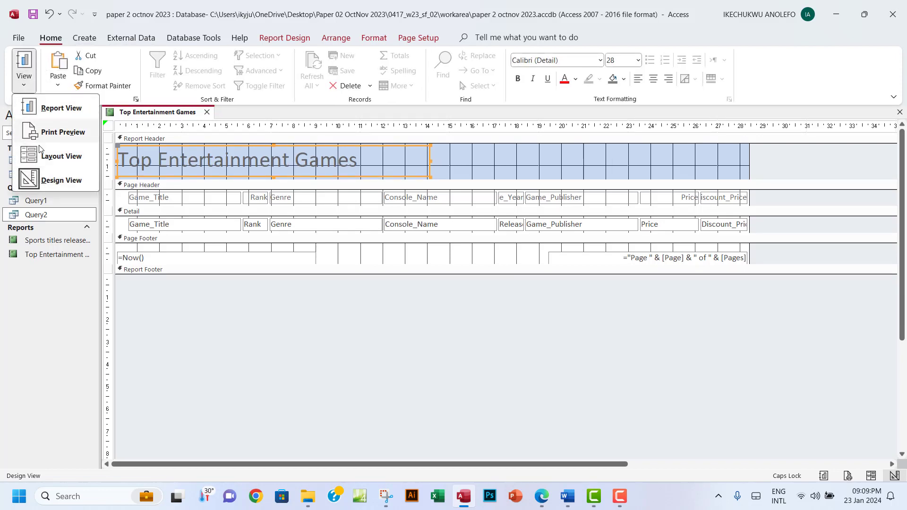
pyautogui.click(59, 155)
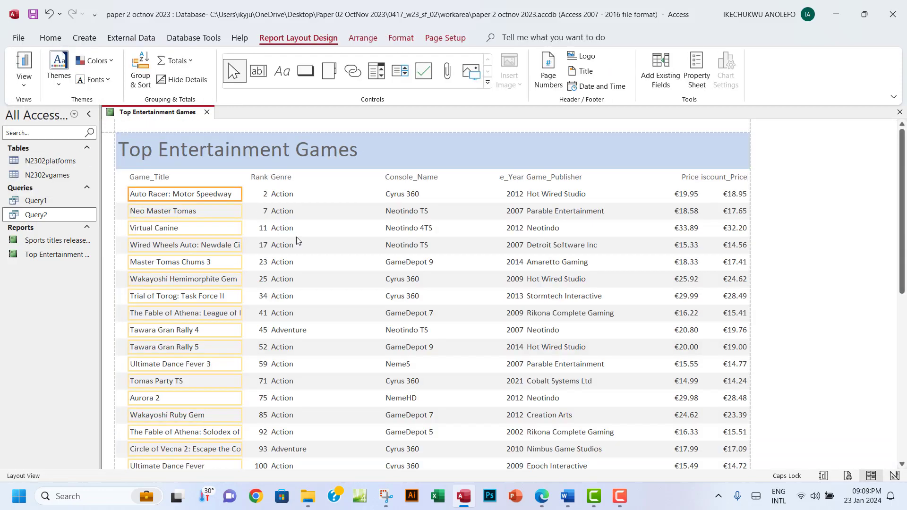
pyautogui.click(293, 190)
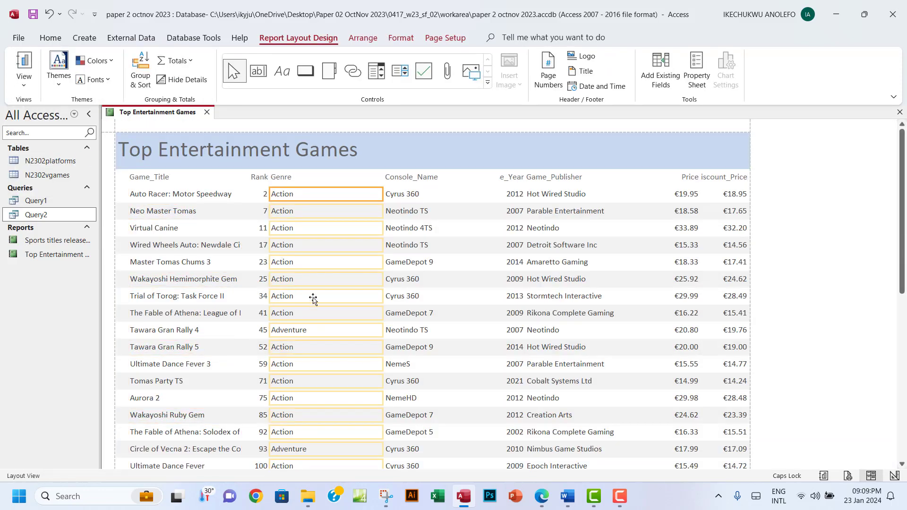
pyautogui.click(550, 184)
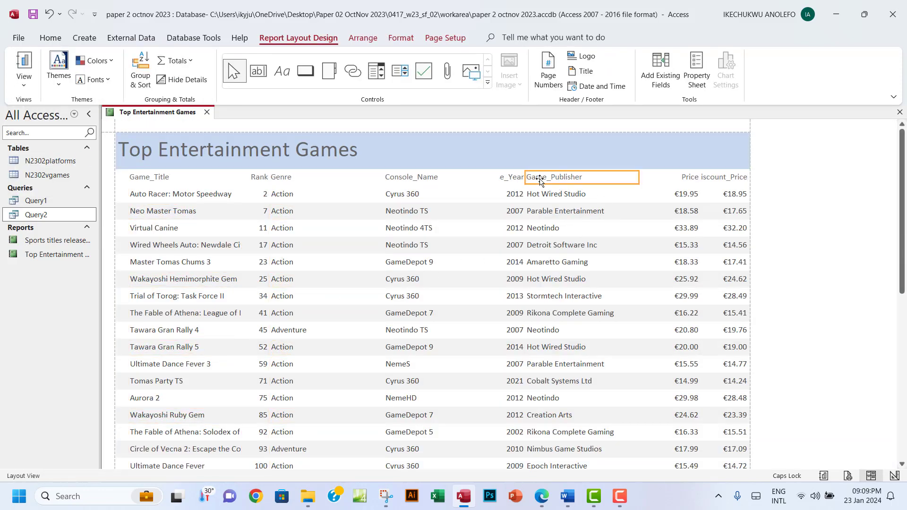
pyautogui.click(714, 180)
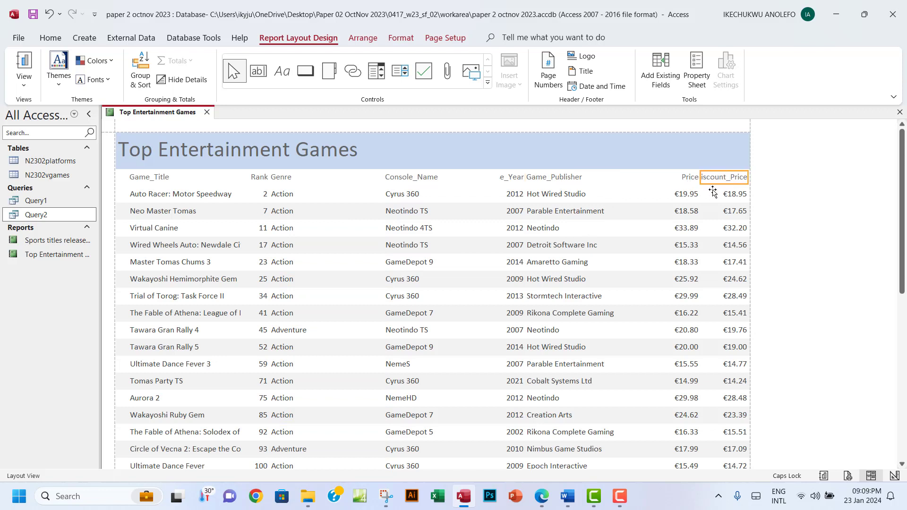
pyautogui.click(683, 178)
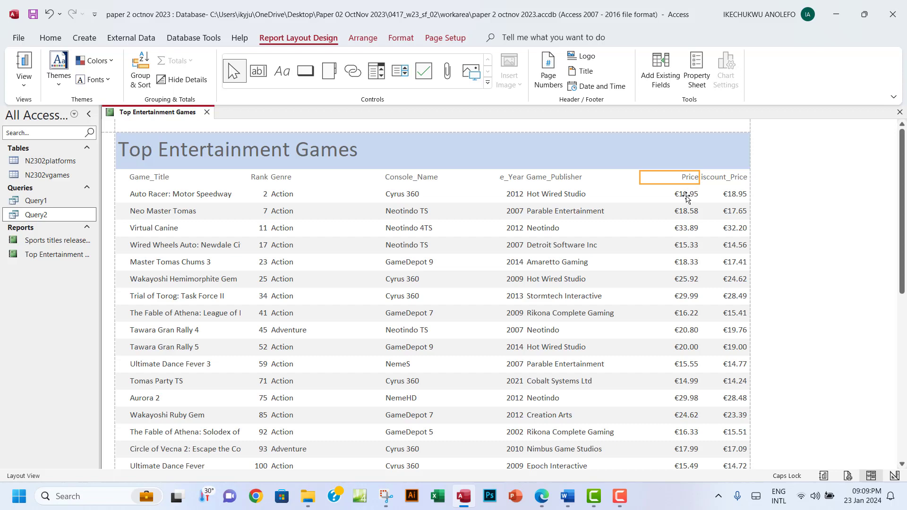
pyautogui.keyDown('shift'); pyautogui.click(686, 197); pyautogui.keyUp('shift')
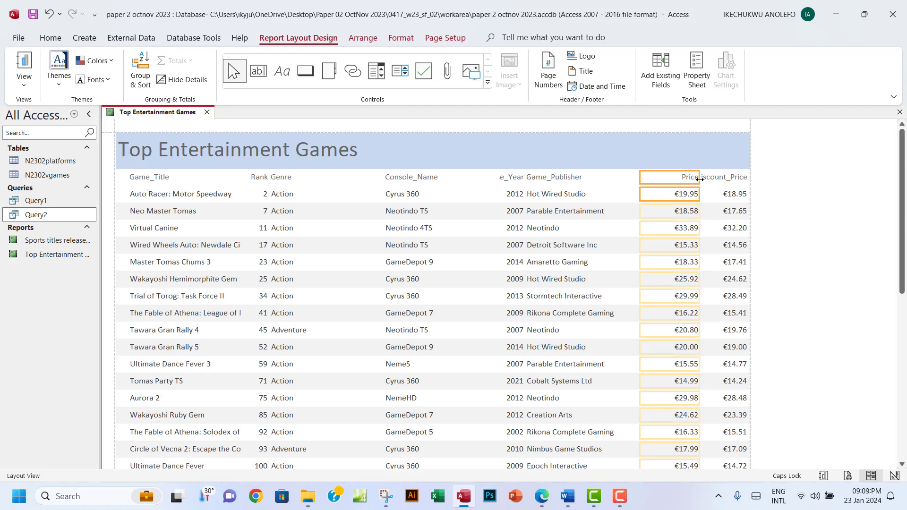
pyautogui.moveTo(699, 180); pyautogui.dragTo(687, 182)
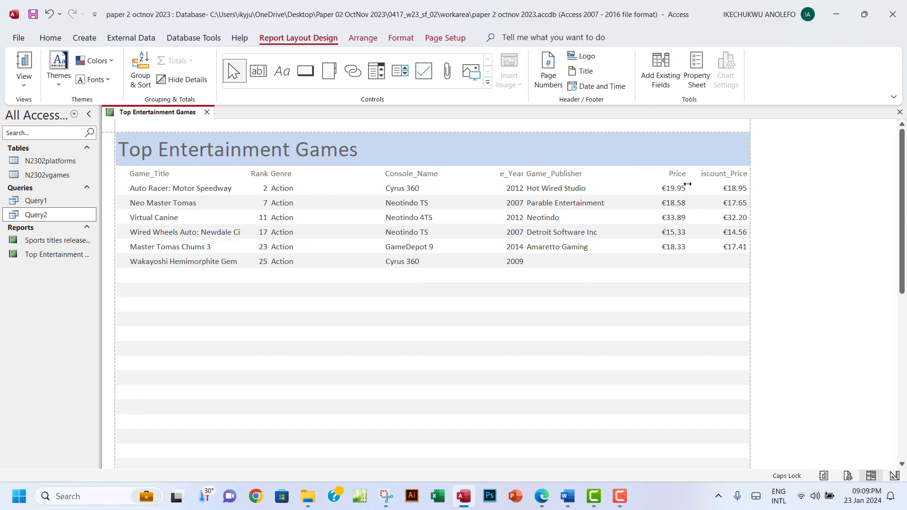
# Widen the Discount_Price column so its heading is fully visible
pyautogui.click(703, 178)
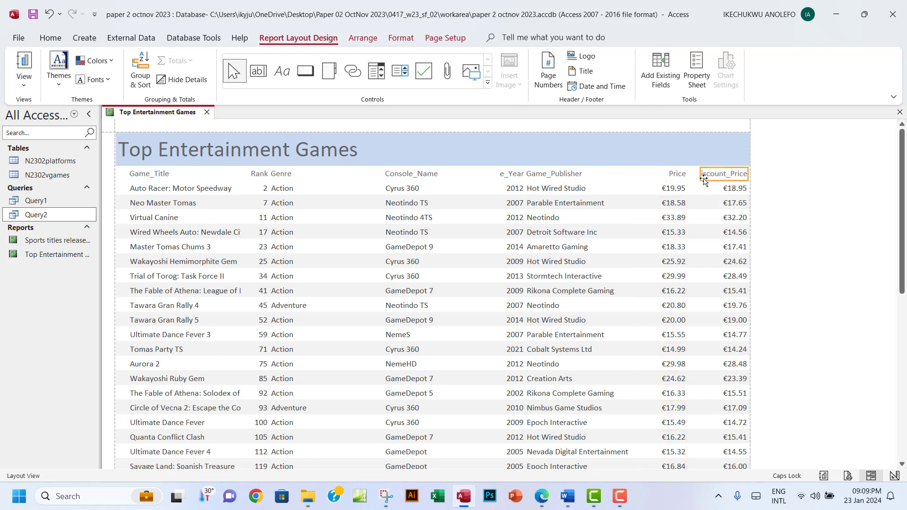
pyautogui.click(728, 191)
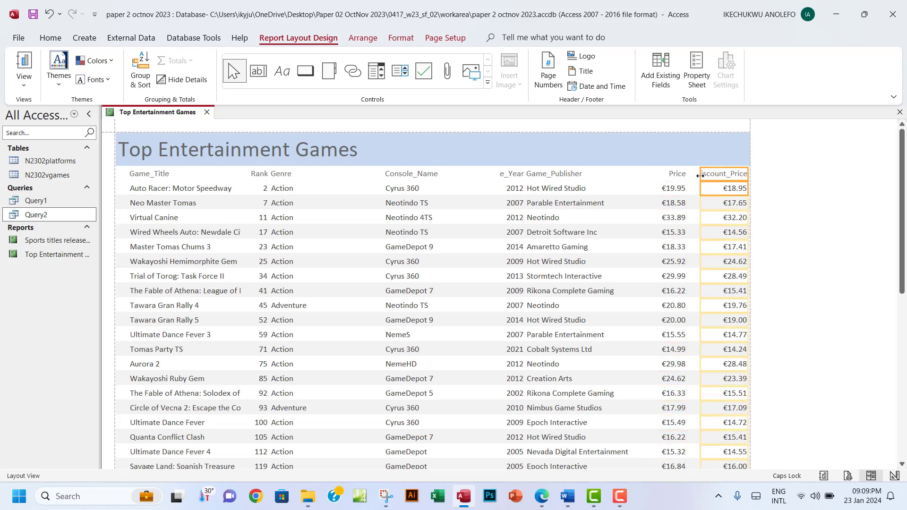
pyautogui.moveTo(700, 177); pyautogui.dragTo(690, 179)
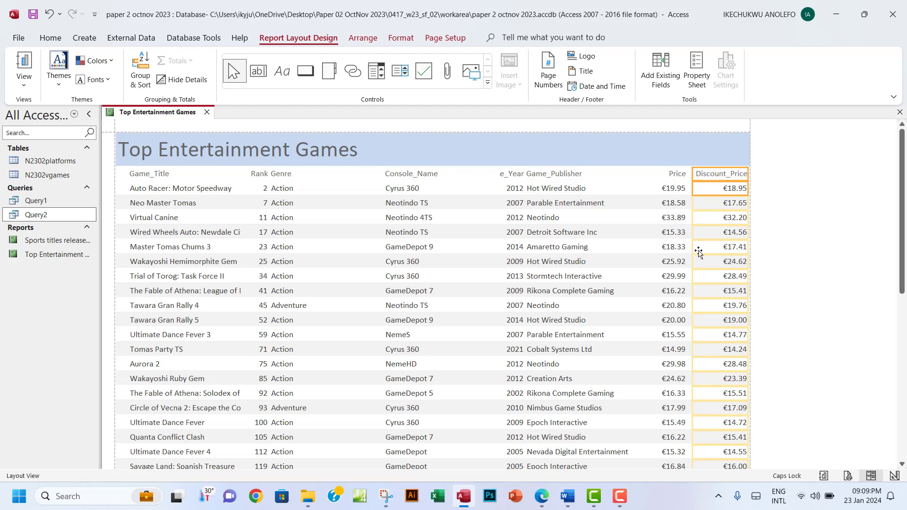
# Centre the Discount_Price values in their cells
pyautogui.click(734, 193)
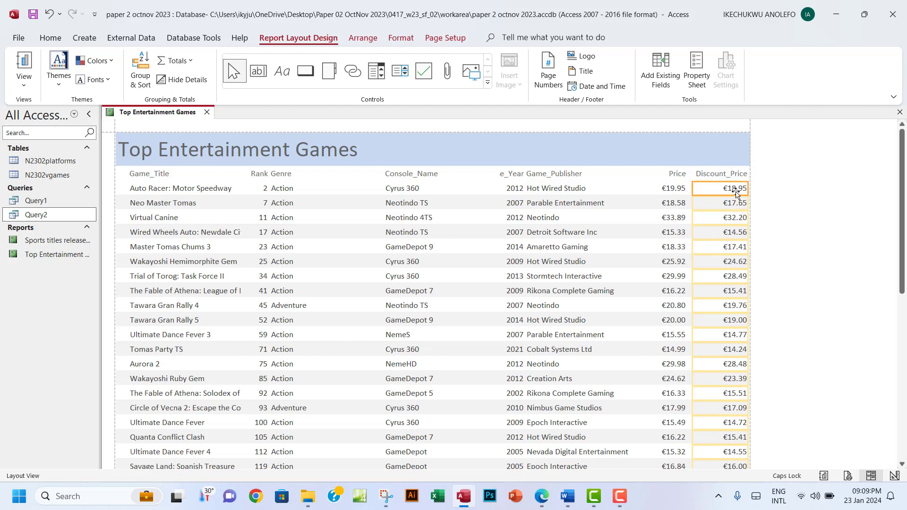
pyautogui.click(401, 38)
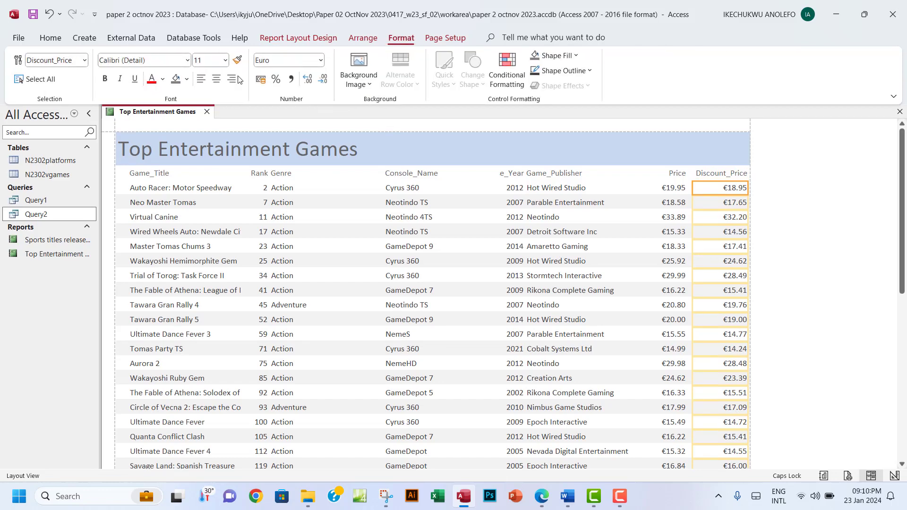
pyautogui.click(216, 78)
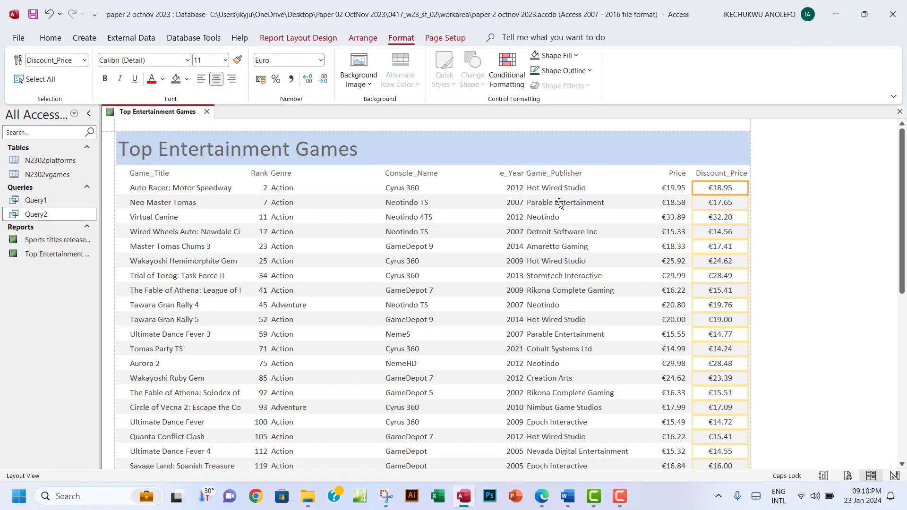
# Narrow the Price column from its left edge and centre its heading
pyautogui.click(717, 175)
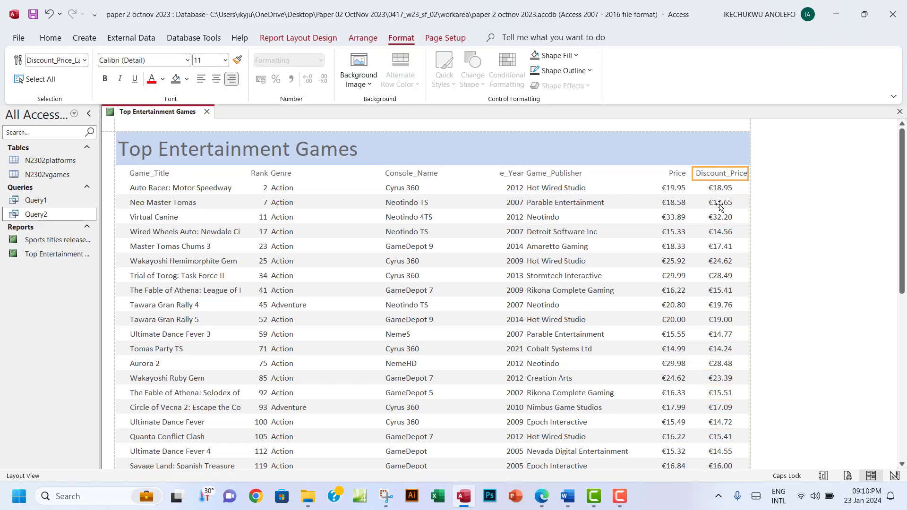
pyautogui.click(674, 176)
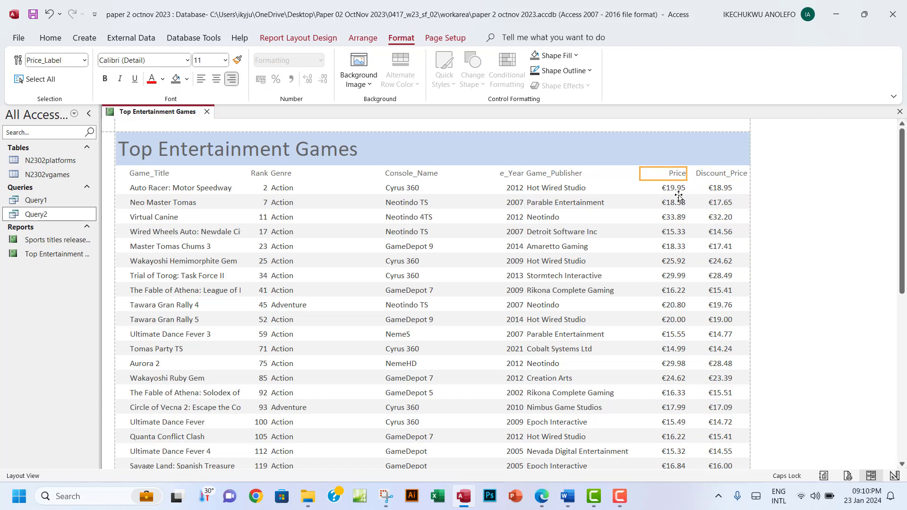
pyautogui.keyDown('ctrl'); pyautogui.click(676, 189); pyautogui.keyUp('ctrl')
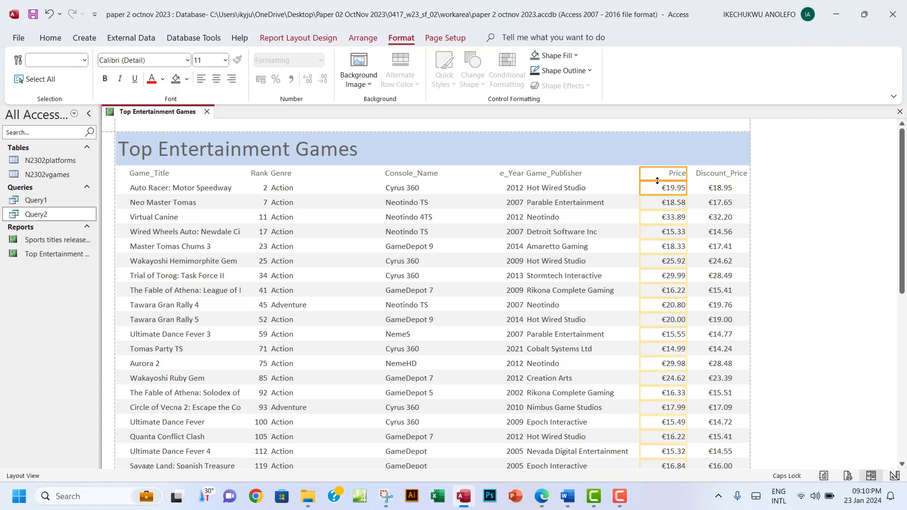
pyautogui.moveTo(639, 176); pyautogui.dragTo(658, 177)
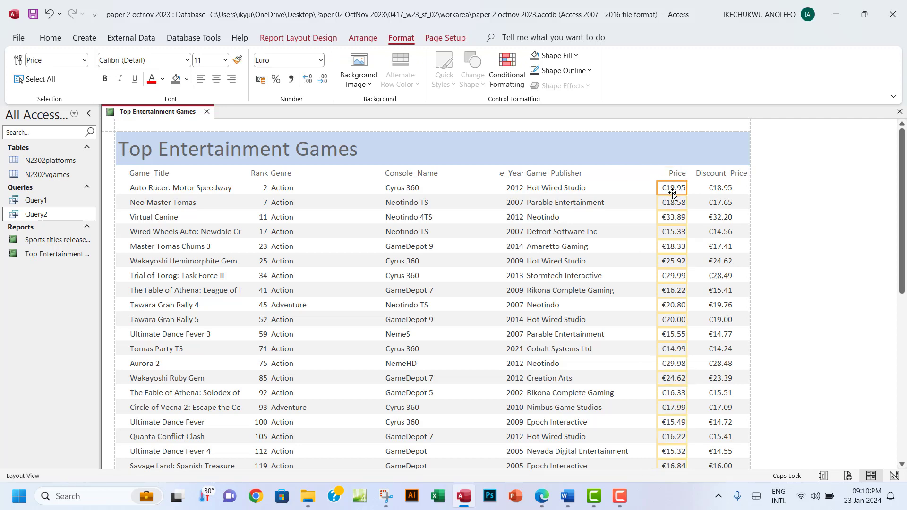
pyautogui.click(677, 182)
pyautogui.click(672, 175)
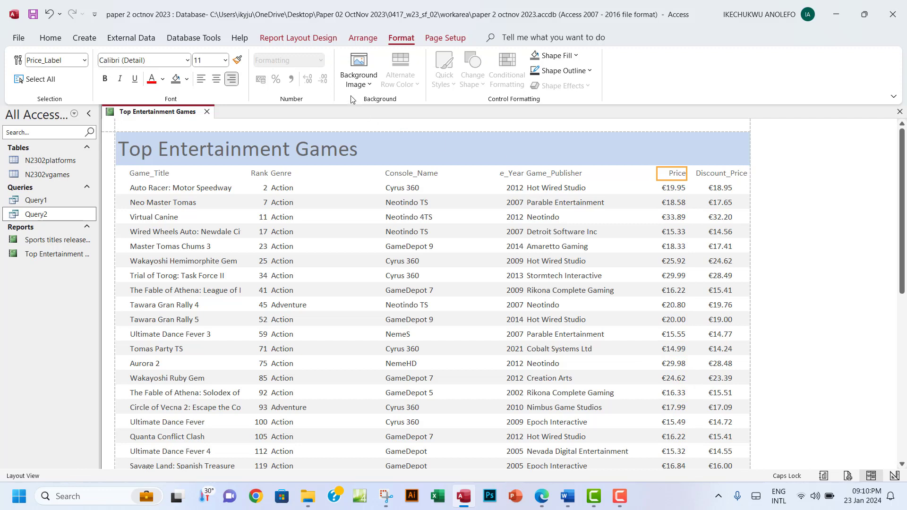
pyautogui.click(216, 80)
# Widen the Price column so Maxim Combat's price shows as €349.00 instead of ######
pyautogui.click(674, 203)
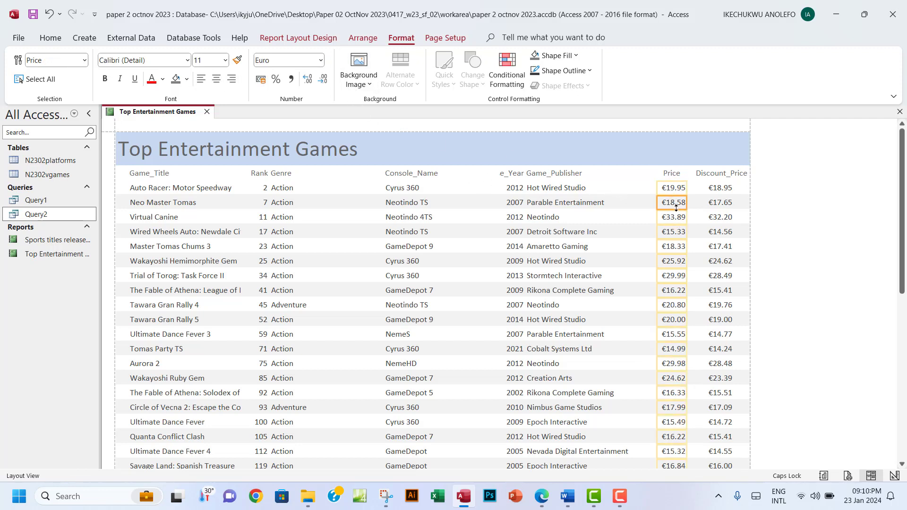
pyautogui.click(674, 176)
pyautogui.click(674, 204)
pyautogui.scroll(-5, 671, 269)
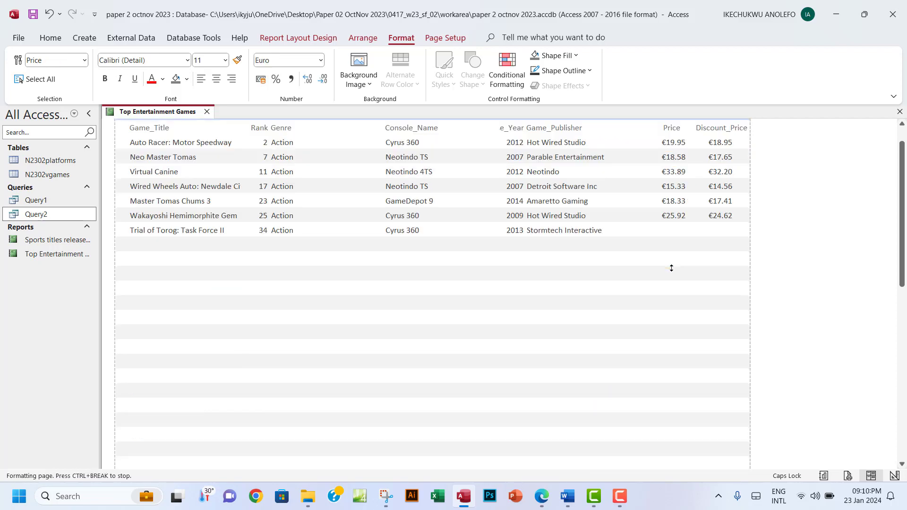
pyautogui.scroll(-3, 671, 269)
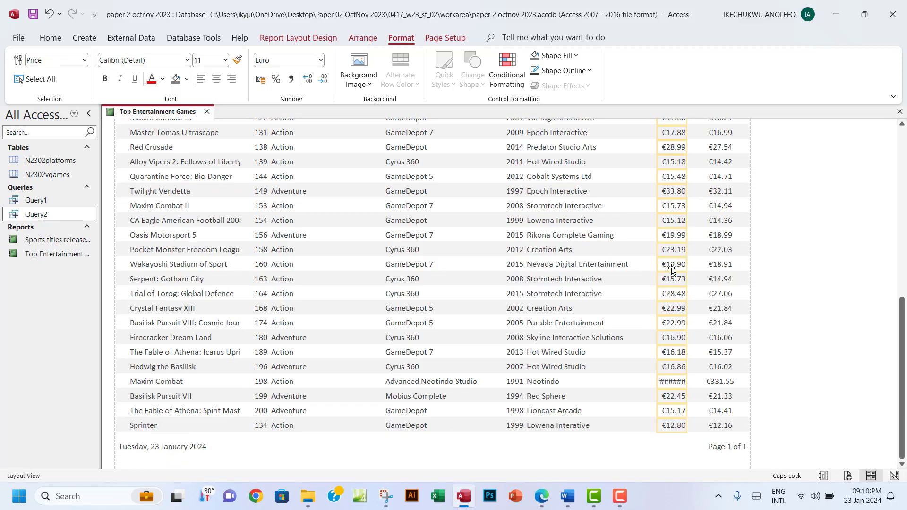
pyautogui.click(667, 383)
pyautogui.moveTo(658, 356); pyautogui.dragTo(655, 358)
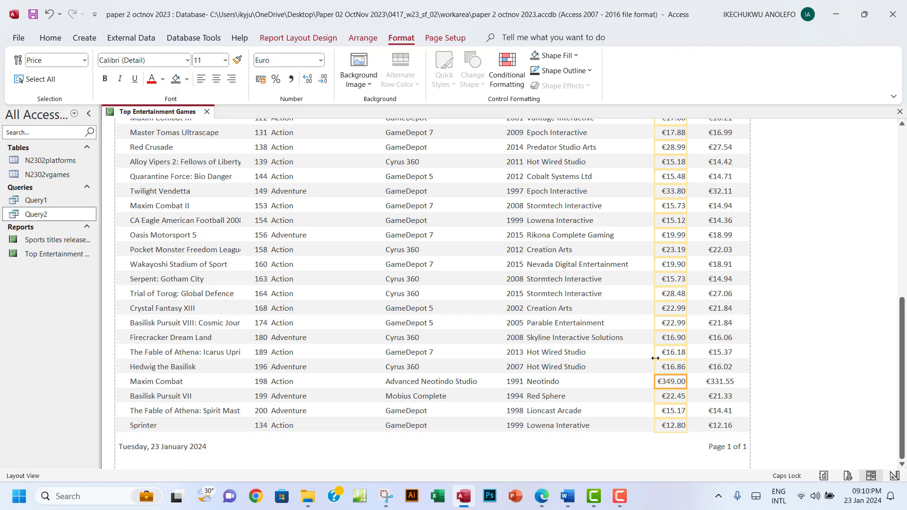
pyautogui.scroll(6, 655, 359)
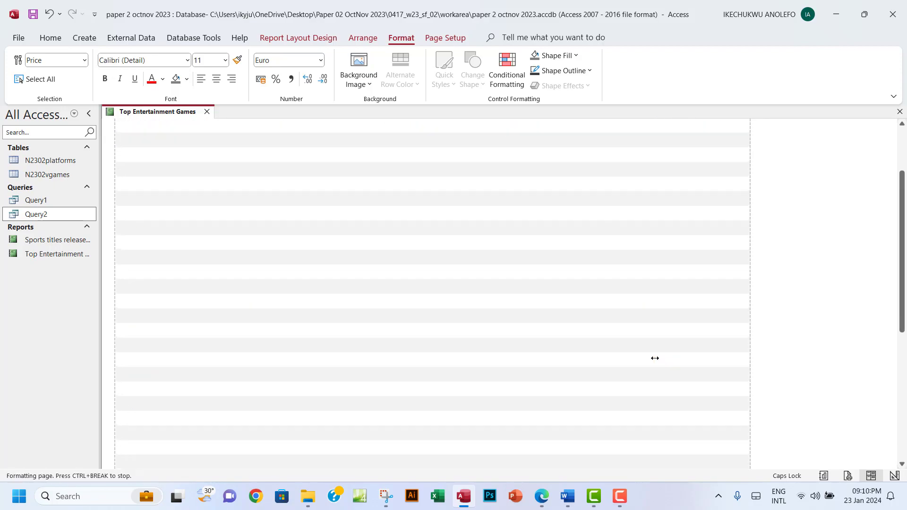
pyautogui.scroll(2, 654, 358)
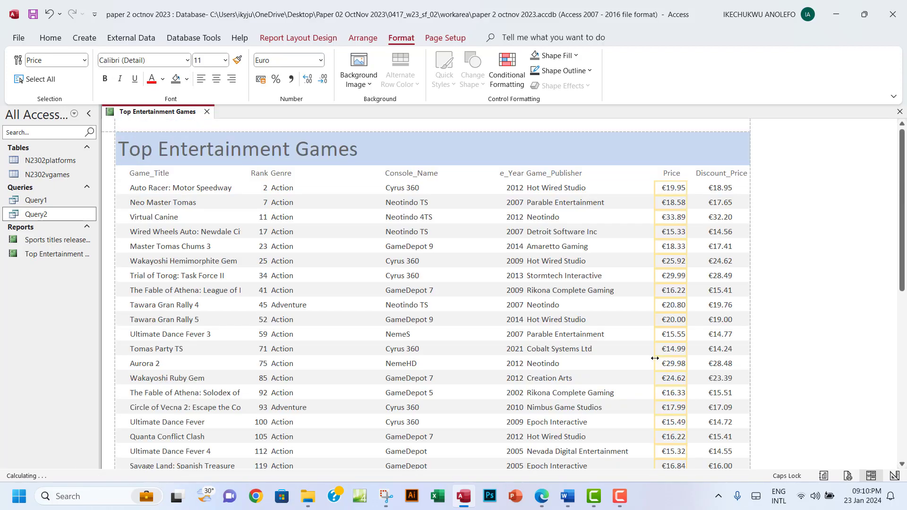
# Select the Game_Publisher heading and values and narrow the column from its left edge
pyautogui.click(554, 175)
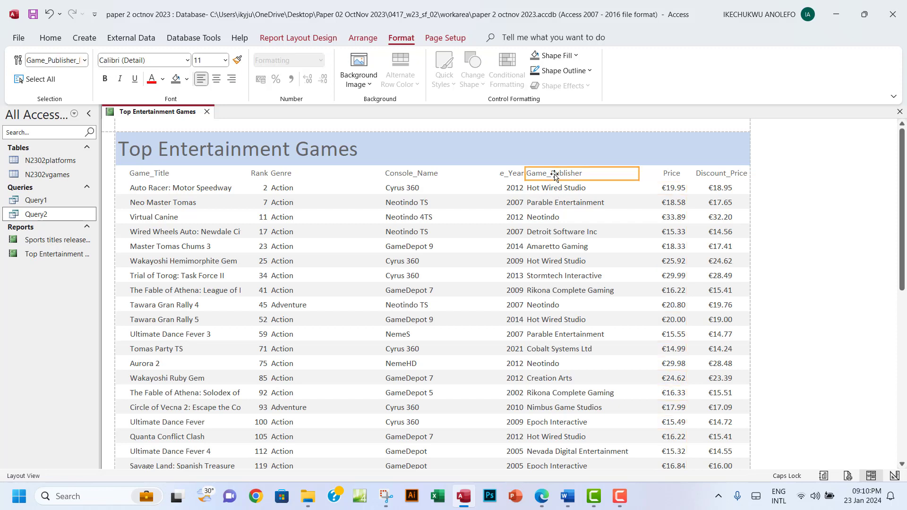
pyautogui.keyDown('ctrl'); pyautogui.click(566, 188); pyautogui.keyUp('ctrl')
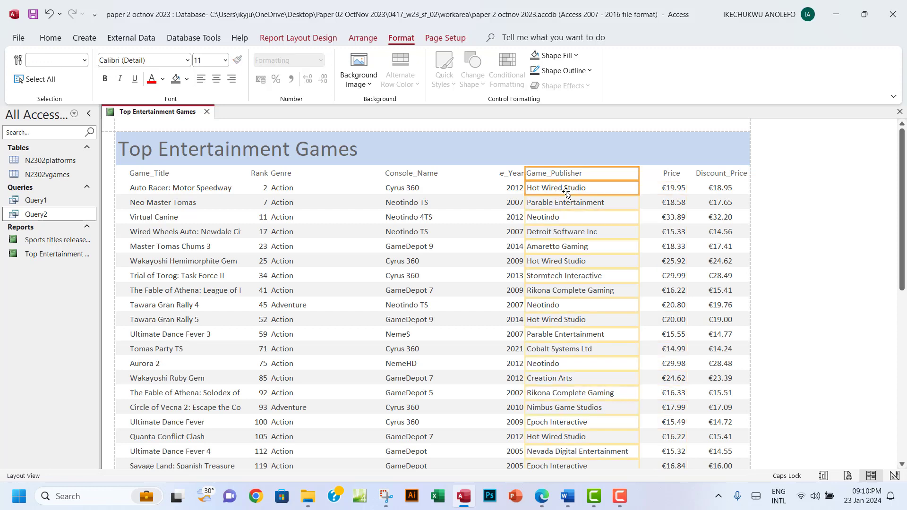
pyautogui.moveTo(638, 179); pyautogui.dragTo(658, 182)
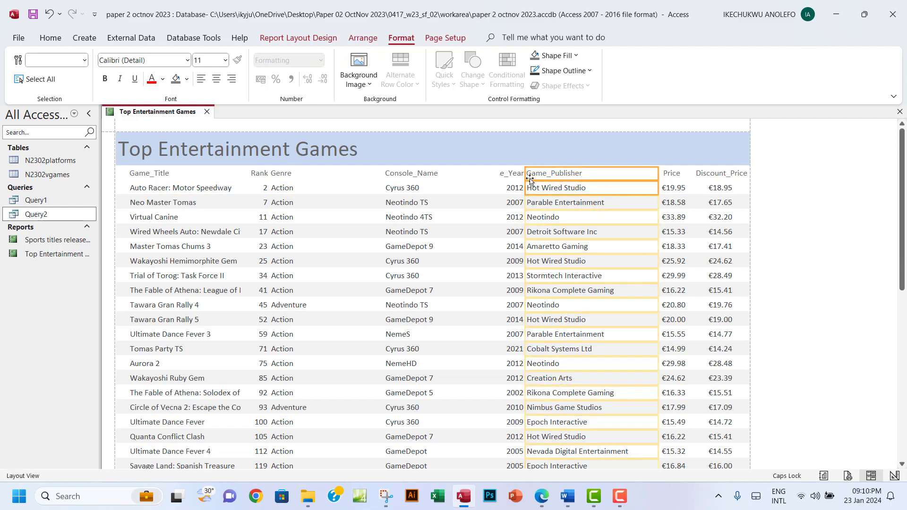
pyautogui.moveTo(526, 176); pyautogui.dragTo(563, 175)
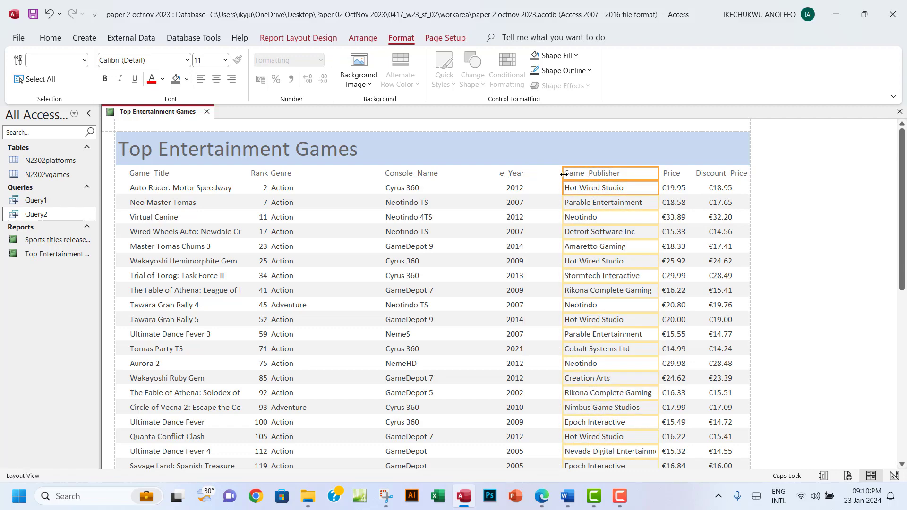
pyautogui.scroll(-6, 628, 253)
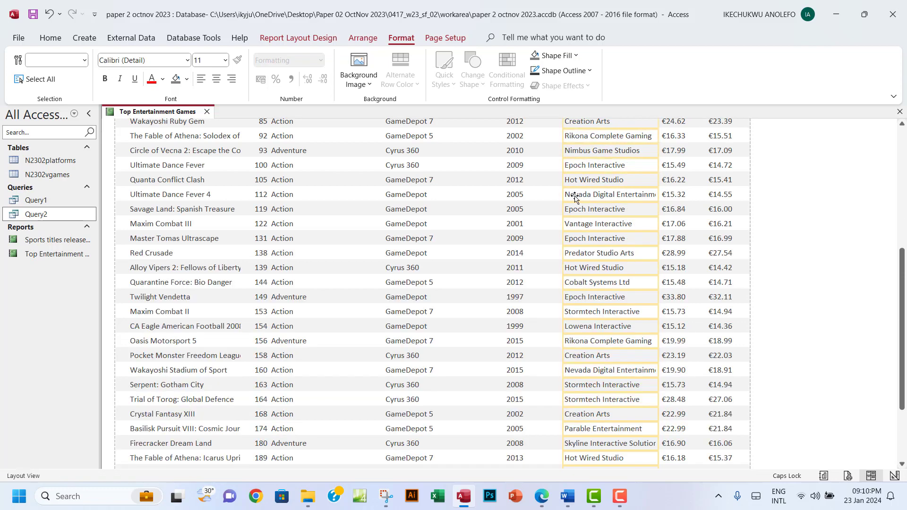
# Fine-tune the Game_Publisher width until Nevada Digital Entertainment fits in full
pyautogui.moveTo(563, 195); pyautogui.dragTo(548, 196)
pyautogui.scroll(-1, 633, 295)
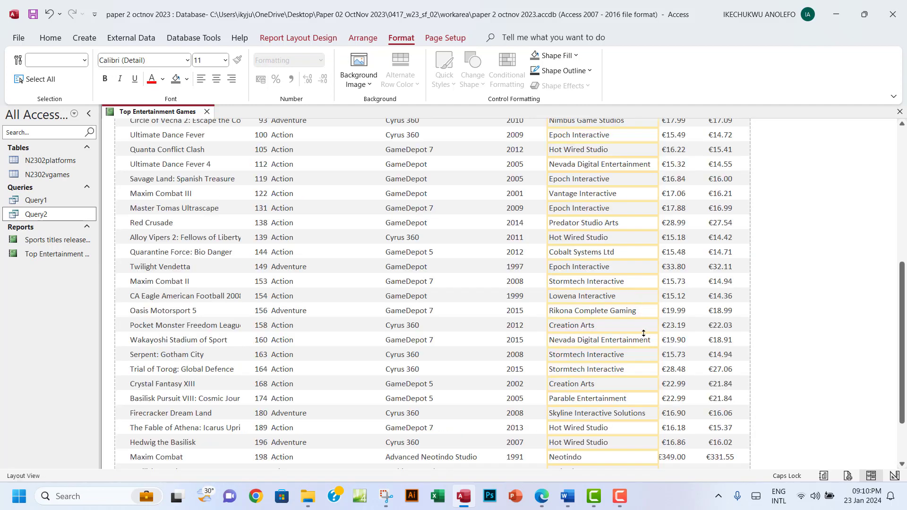
pyautogui.scroll(-3, 647, 348)
pyautogui.scroll(5, 645, 348)
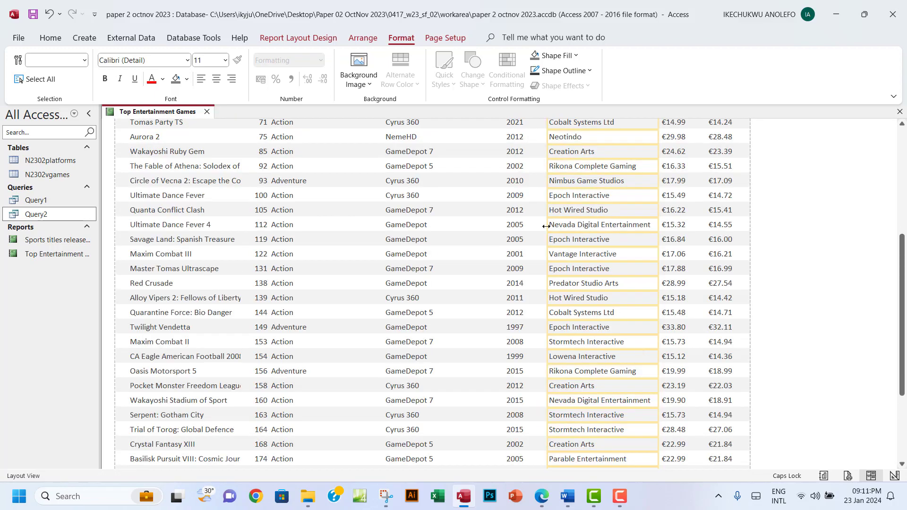
pyautogui.moveTo(545, 226); pyautogui.dragTo(553, 224)
pyautogui.scroll(-2, 577, 248)
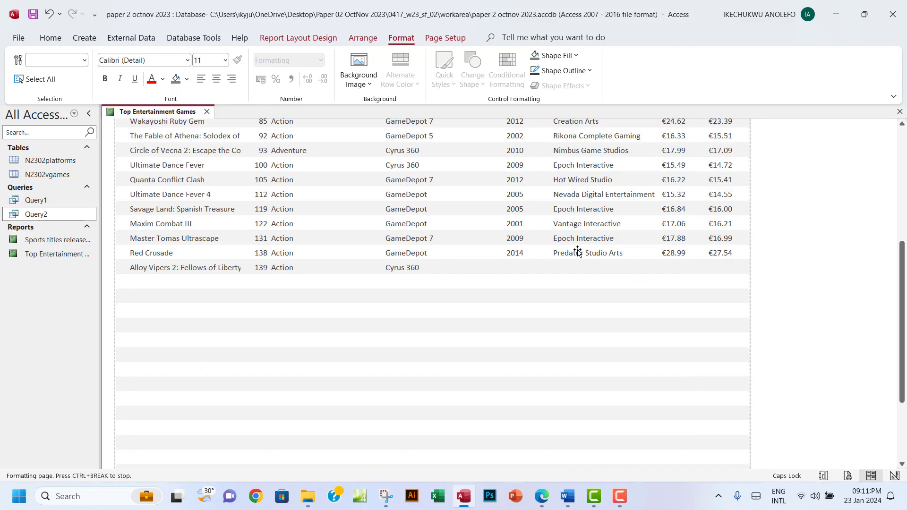
pyautogui.scroll(6, 577, 251)
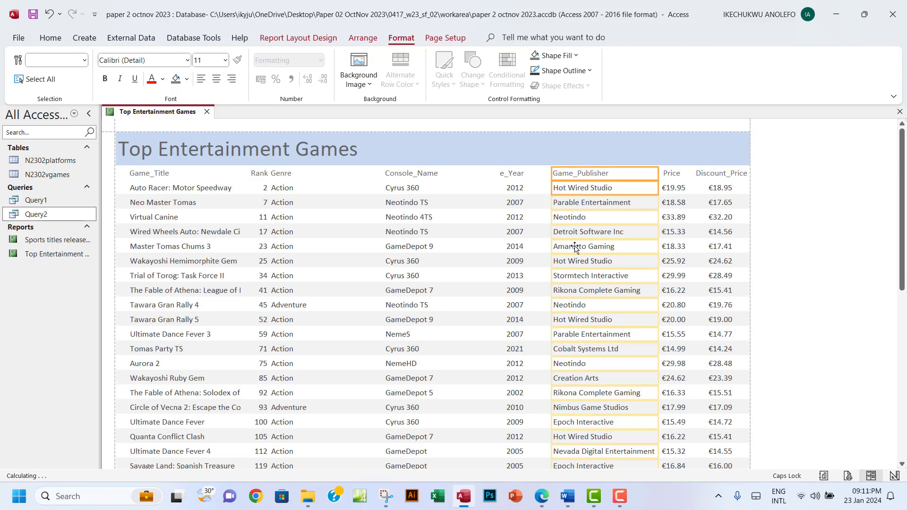
# Widen Release_Year so its heading shows fully, and centre the year values
pyautogui.click(510, 175)
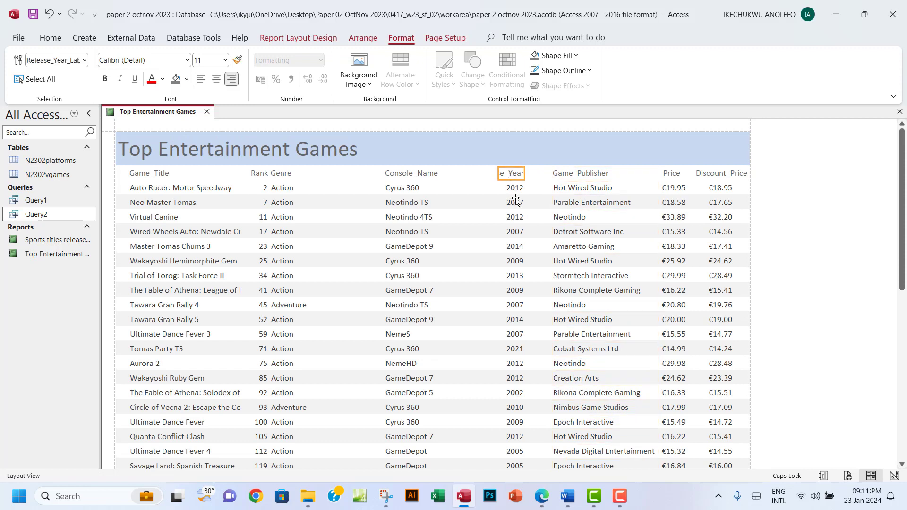
pyautogui.keyDown('ctrl'); pyautogui.click(514, 191); pyautogui.keyUp('ctrl')
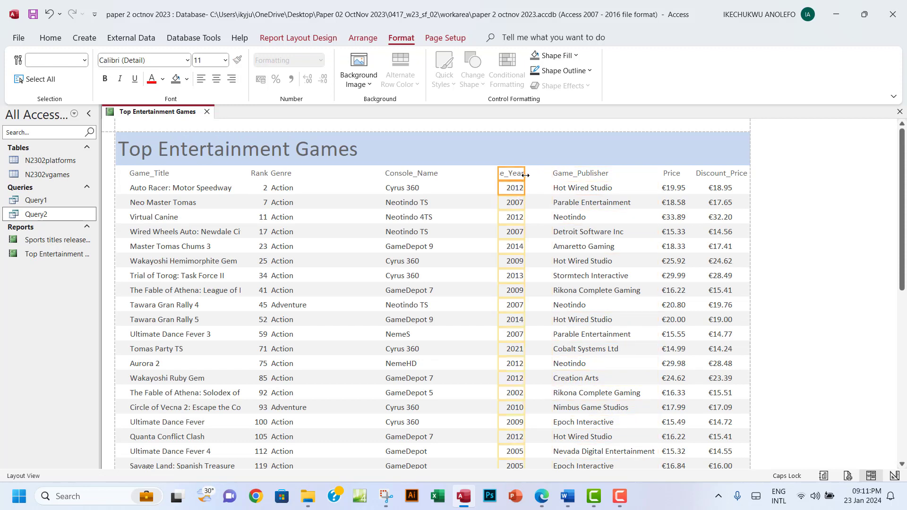
pyautogui.moveTo(525, 176); pyautogui.dragTo(547, 183)
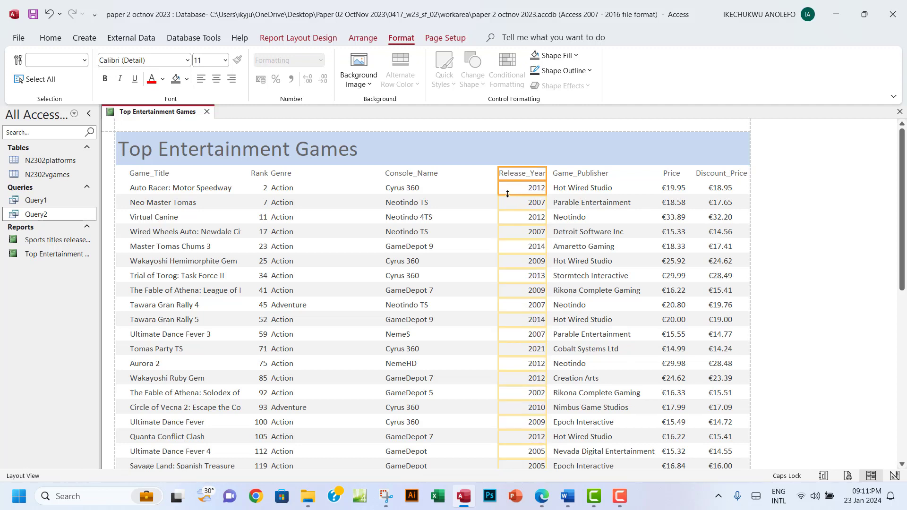
pyautogui.click(533, 193)
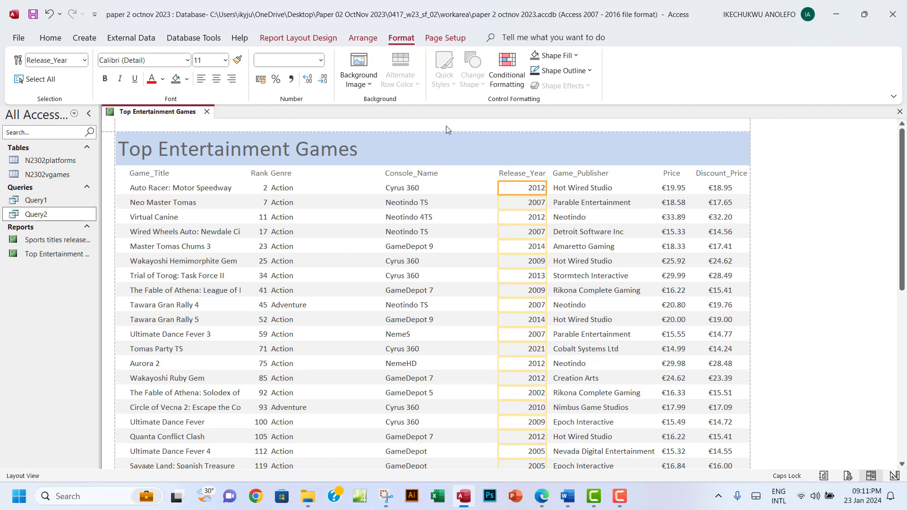
pyautogui.click(216, 78)
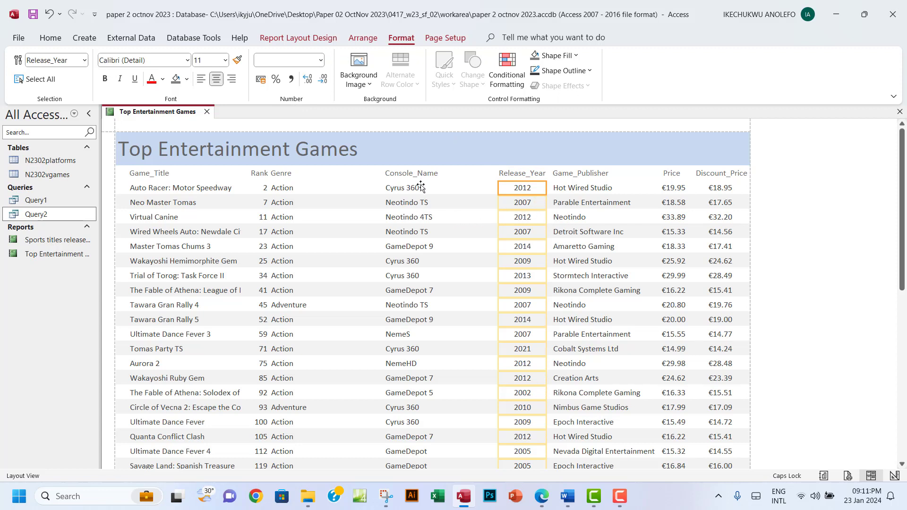
# Narrow the Console_Name column to just fit Advanced Neotindo Studio
pyautogui.click(409, 178)
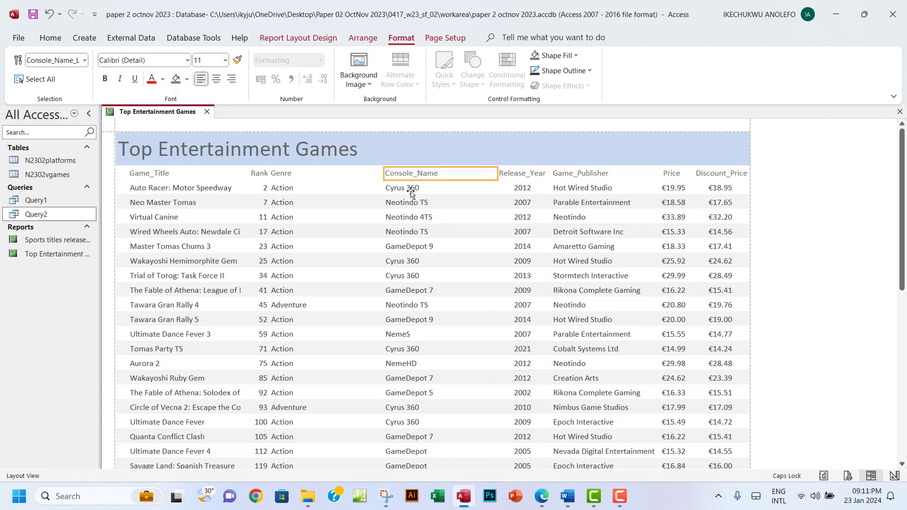
pyautogui.click(409, 192)
pyautogui.click(416, 179)
pyautogui.keyDown('ctrl'); pyautogui.click(429, 189); pyautogui.keyUp('ctrl')
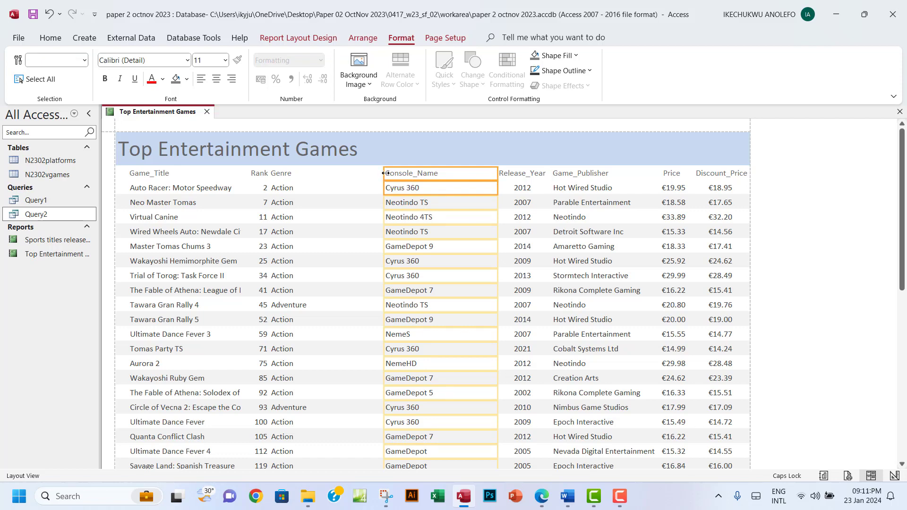
pyautogui.moveTo(385, 173); pyautogui.dragTo(412, 188)
pyautogui.scroll(-10, 465, 259)
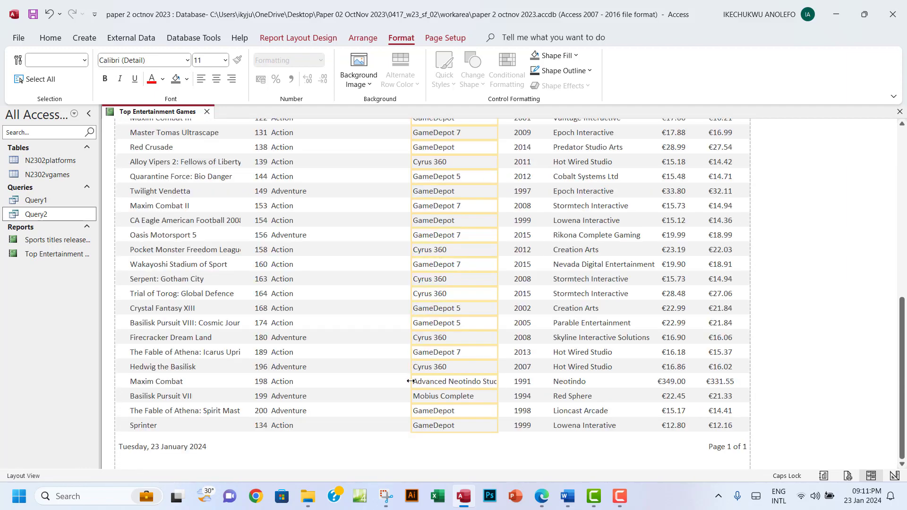
pyautogui.moveTo(410, 381); pyautogui.dragTo(402, 382)
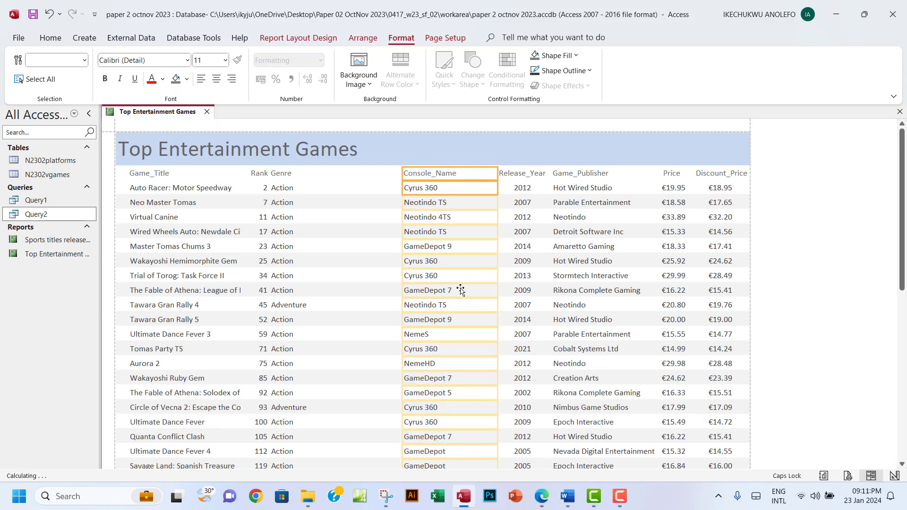
# Resize the Genre heading and values so Adventure displays in full
pyautogui.click(284, 181)
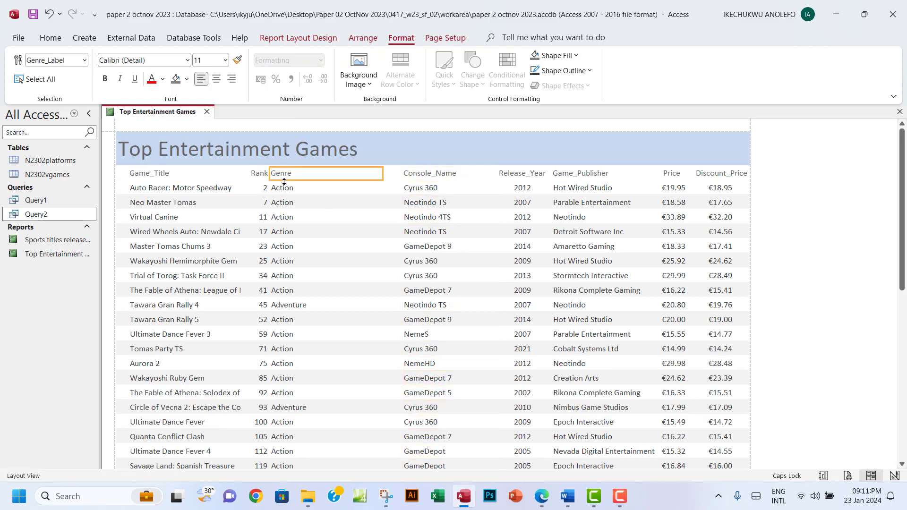
pyautogui.keyDown('ctrl'); pyautogui.click(293, 191); pyautogui.keyUp('ctrl')
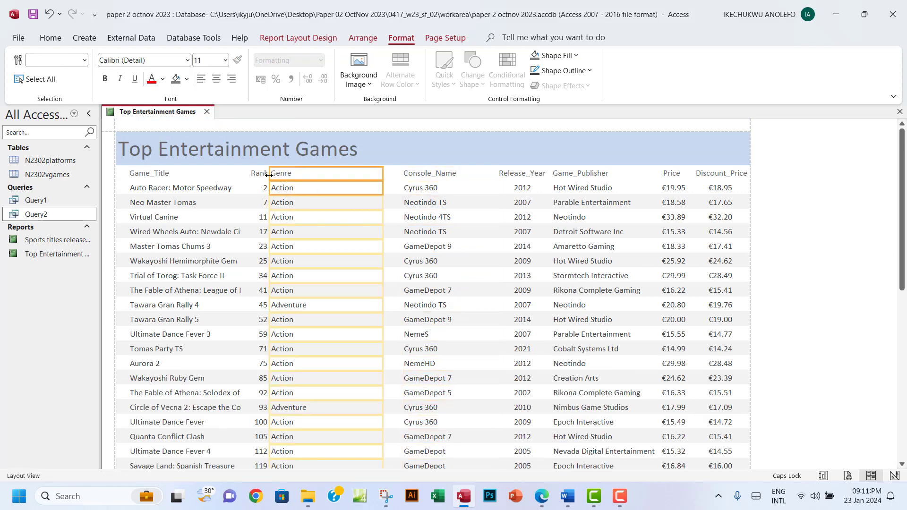
pyautogui.moveTo(268, 175); pyautogui.dragTo(341, 182)
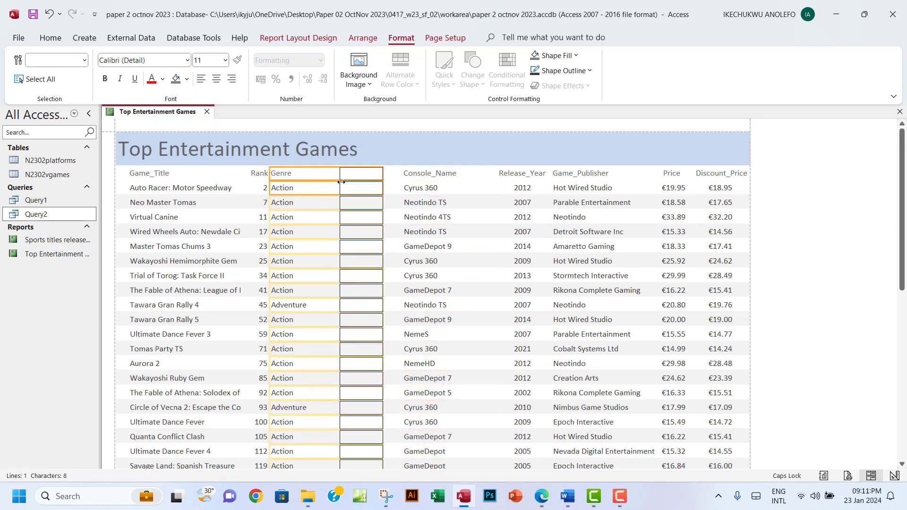
pyautogui.click(386, 178)
pyautogui.click(352, 175)
pyautogui.keyDown('shift'); pyautogui.click(360, 188); pyautogui.keyUp('shift')
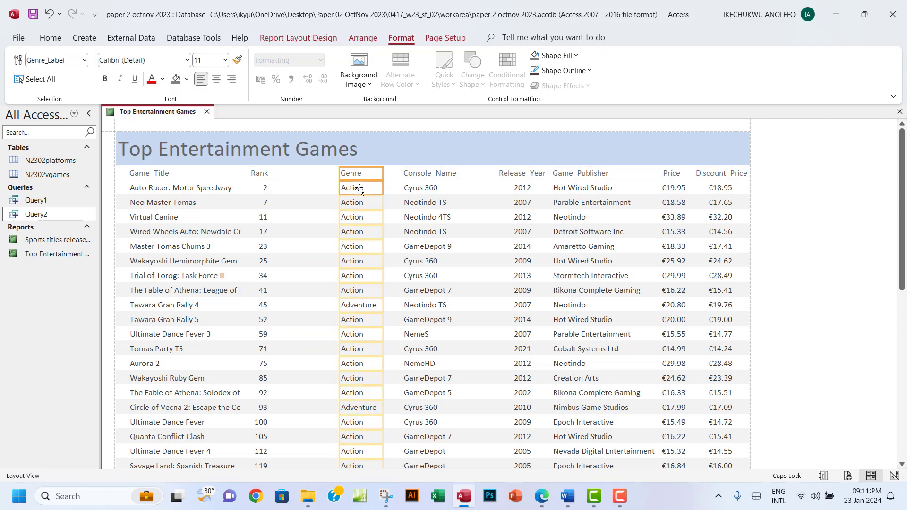
pyautogui.moveTo(382, 183); pyautogui.dragTo(393, 184)
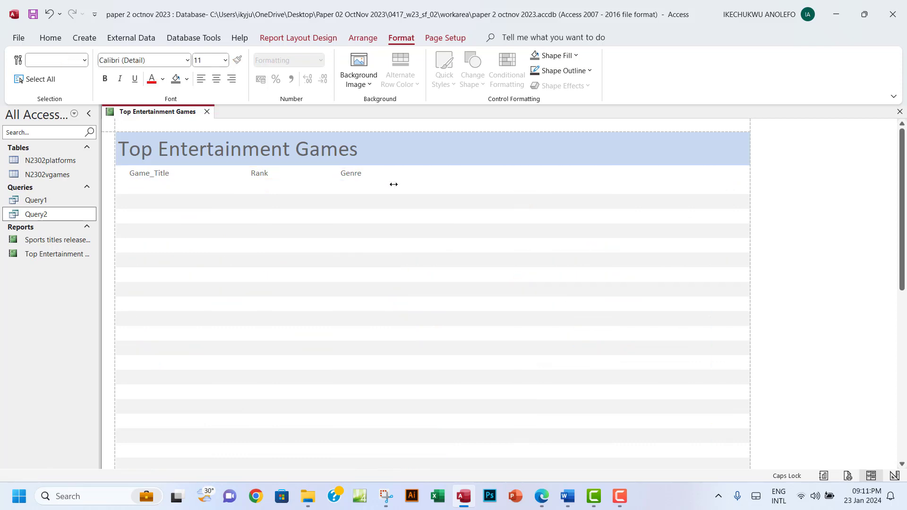
pyautogui.moveTo(339, 175); pyautogui.dragTo(360, 174)
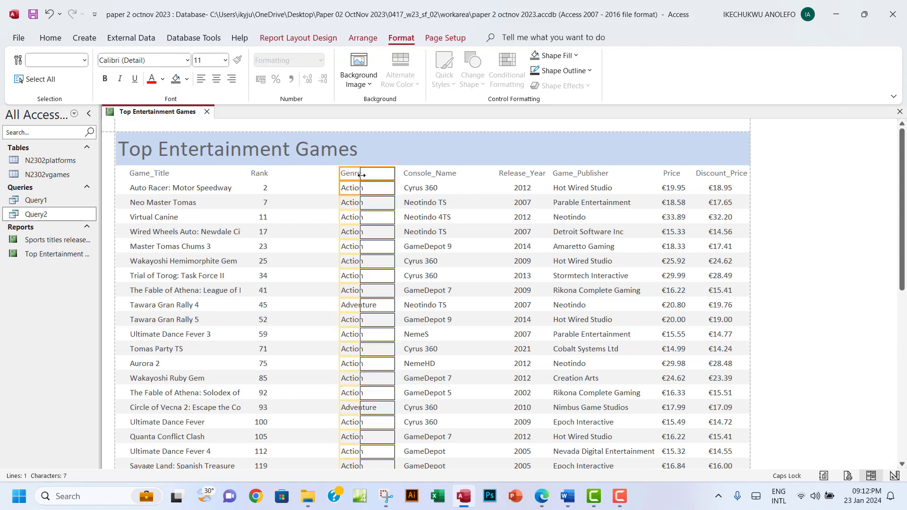
pyautogui.scroll(-5, 366, 220)
pyautogui.scroll(-1, 366, 220)
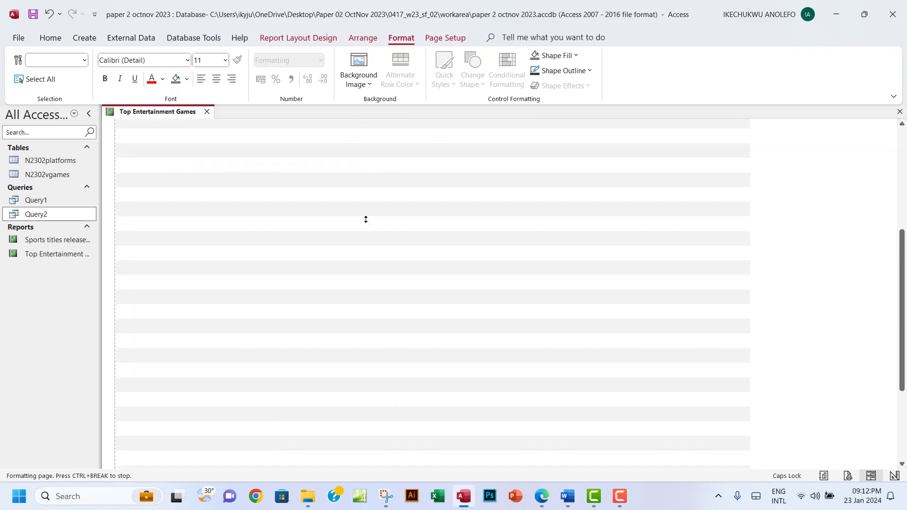
pyautogui.moveTo(361, 324); pyautogui.dragTo(355, 325)
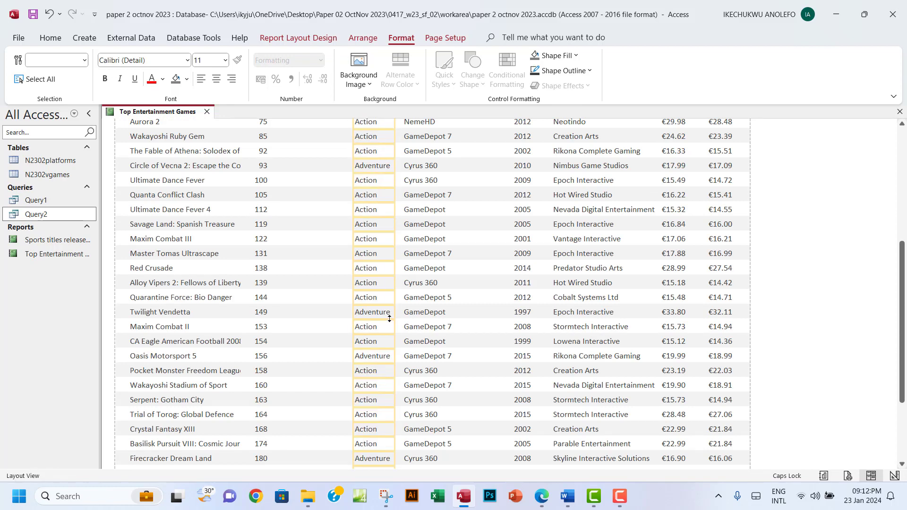
pyautogui.scroll(-3, 388, 316)
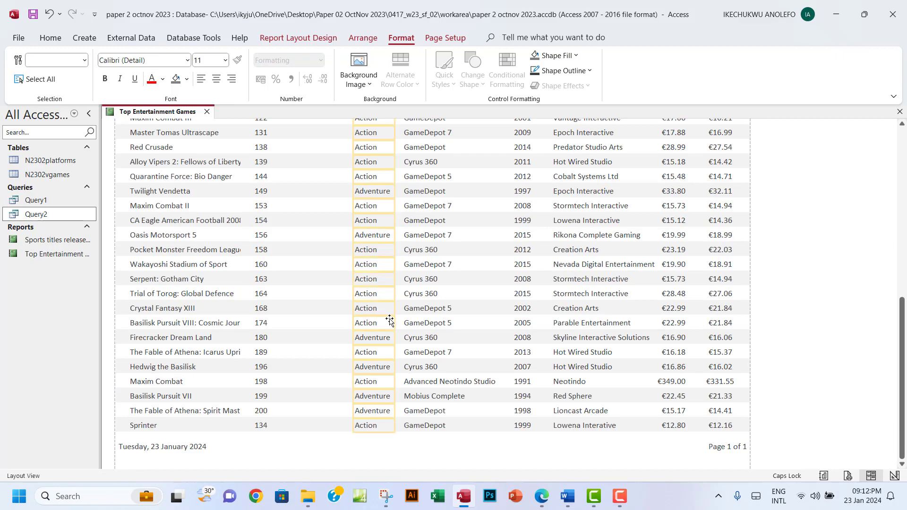
pyautogui.scroll(10, 390, 320)
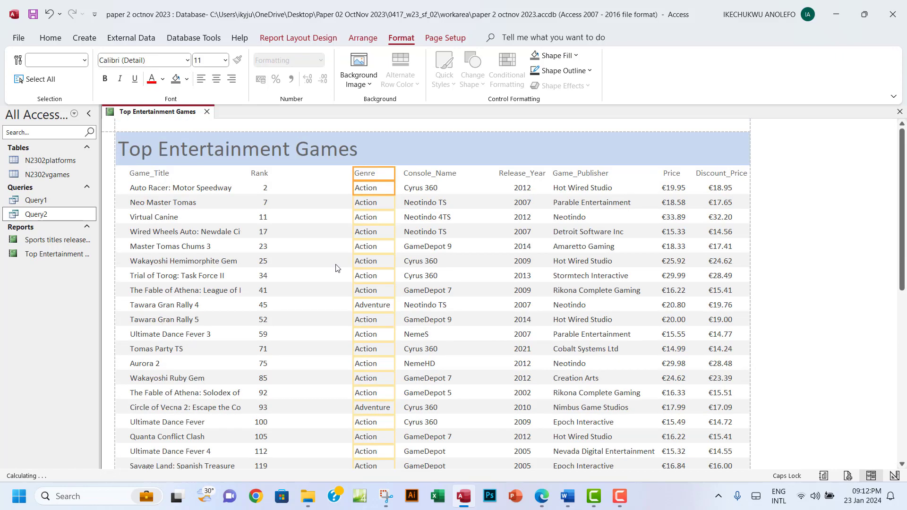
# Resize the Rank column so it sits directly beside Genre
pyautogui.click(263, 175)
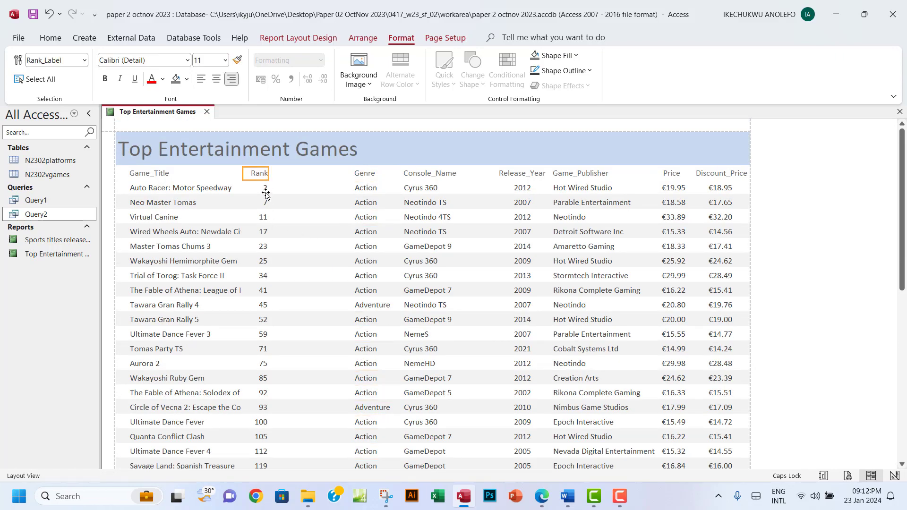
pyautogui.keyDown('ctrl'); pyautogui.click(265, 189); pyautogui.keyUp('ctrl')
pyautogui.moveTo(273, 175); pyautogui.dragTo(350, 181)
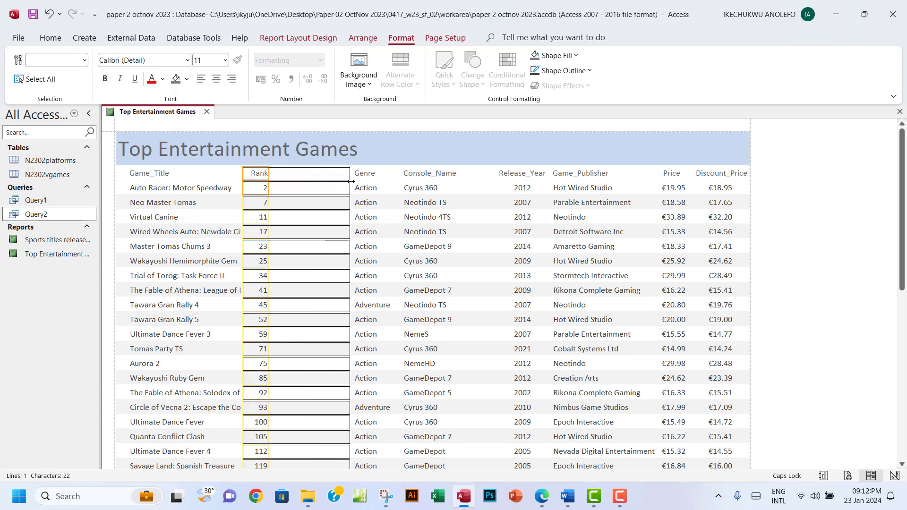
pyautogui.moveTo(245, 176); pyautogui.dragTo(323, 177)
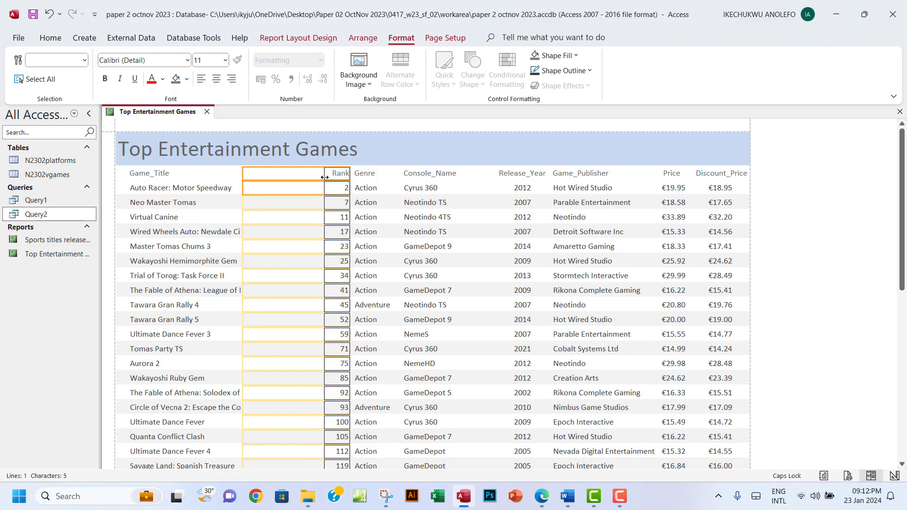
pyautogui.scroll(-1, 382, 239)
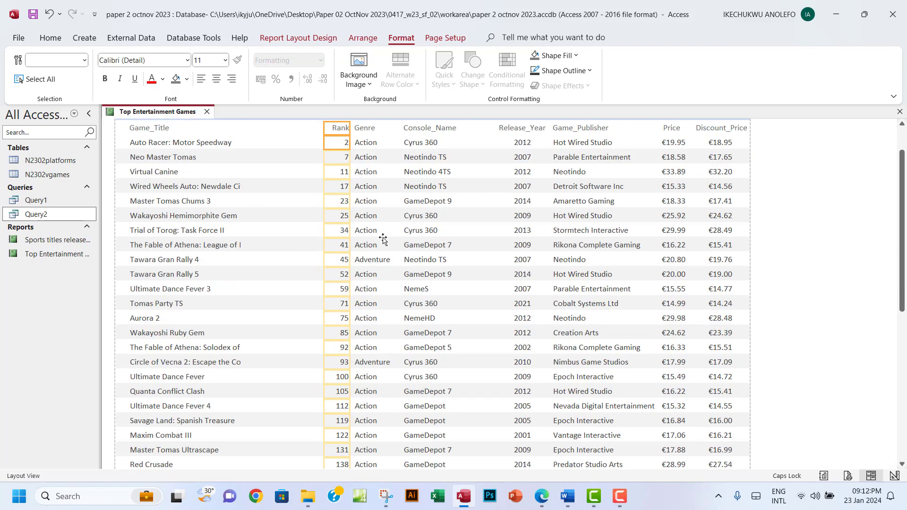
pyautogui.scroll(-4, 382, 238)
pyautogui.scroll(-2, 382, 239)
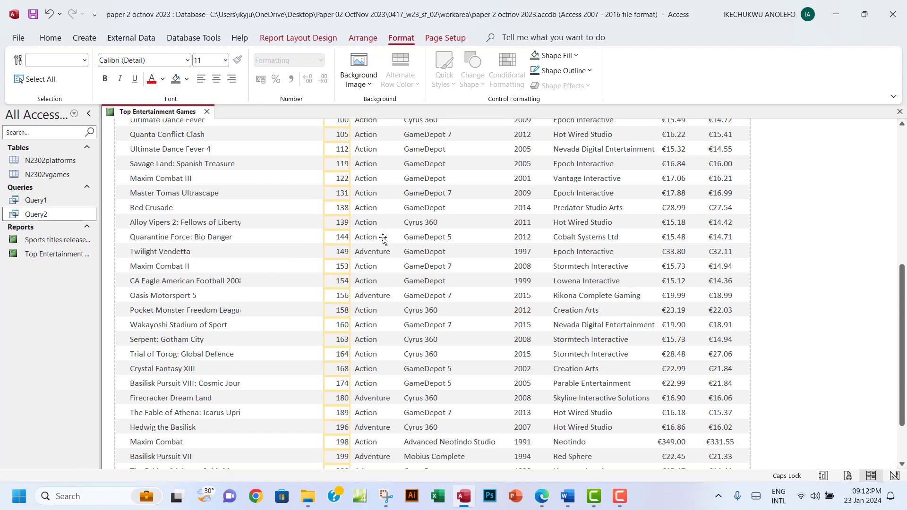
pyautogui.scroll(-3, 382, 239)
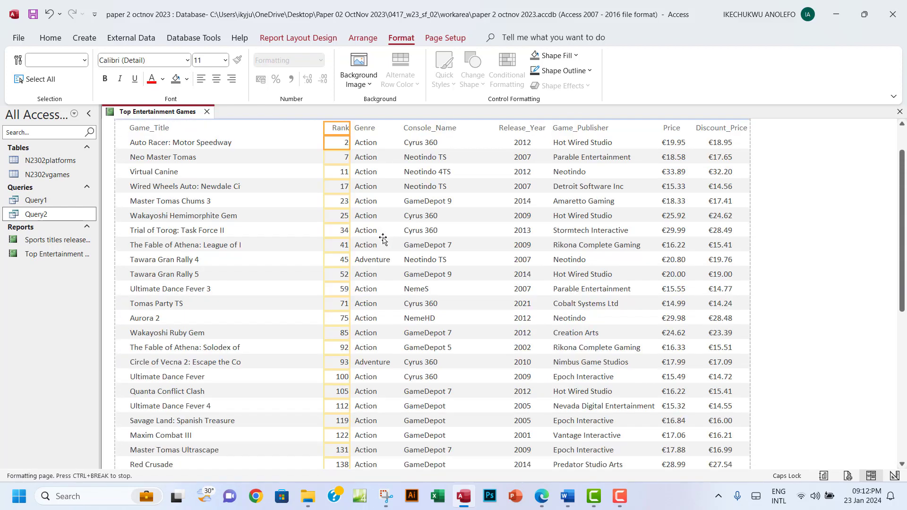
# Widen the Game_Title column so every game title shows in full
pyautogui.click(163, 174)
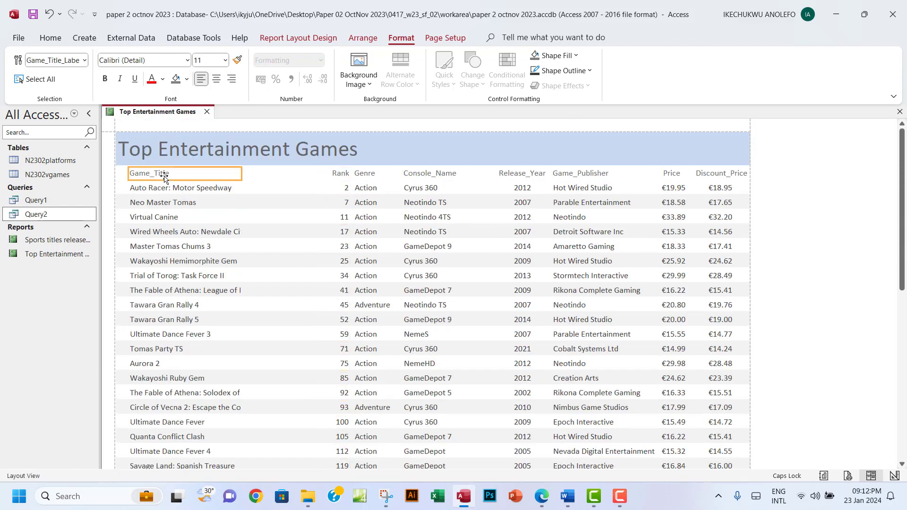
pyautogui.keyDown('shift'); pyautogui.click(163, 188); pyautogui.keyUp('shift')
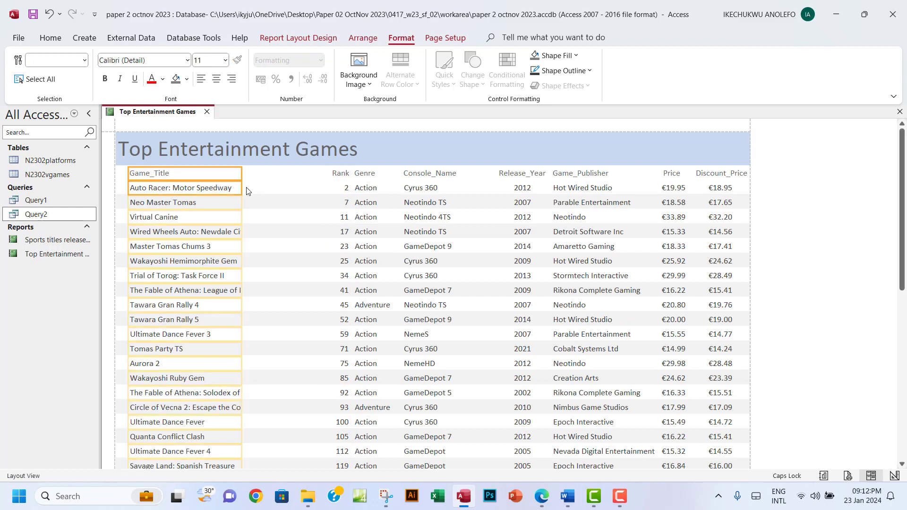
pyautogui.moveTo(242, 188); pyautogui.dragTo(303, 207)
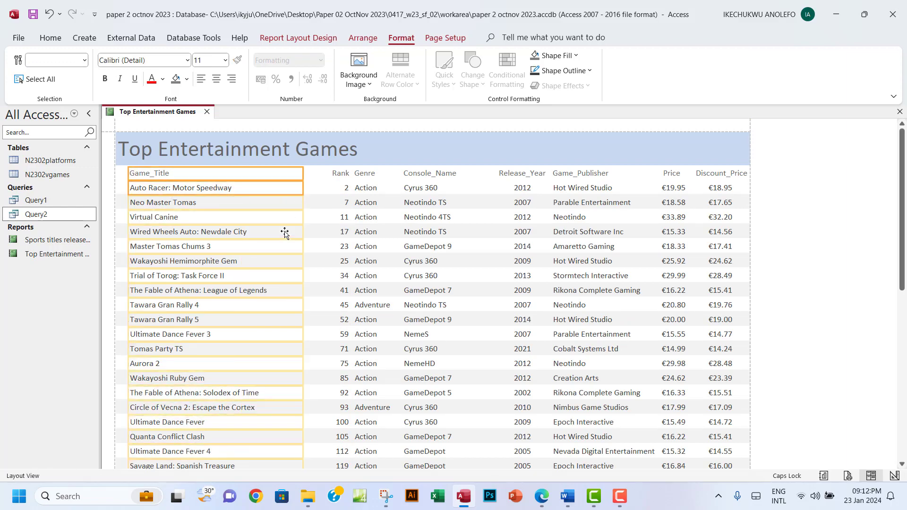
pyautogui.scroll(-15, 271, 278)
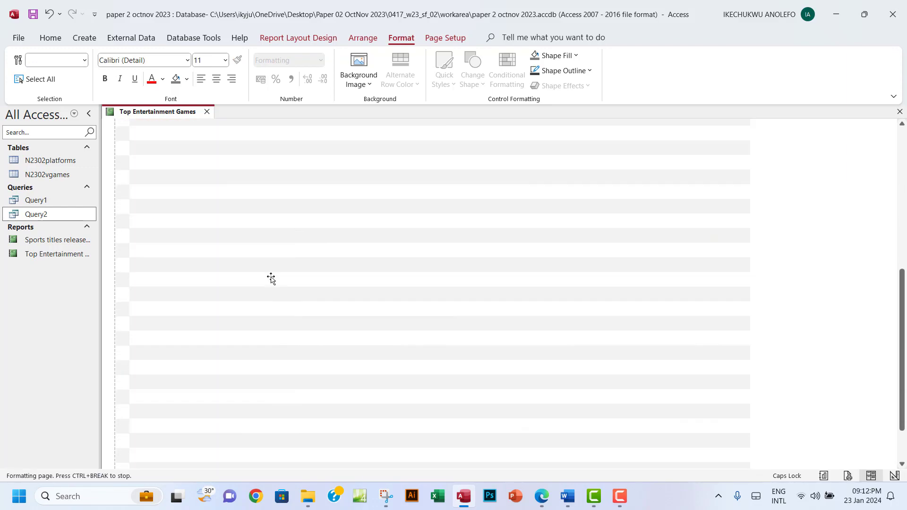
pyautogui.scroll(-3, 271, 278)
pyautogui.scroll(18, 271, 278)
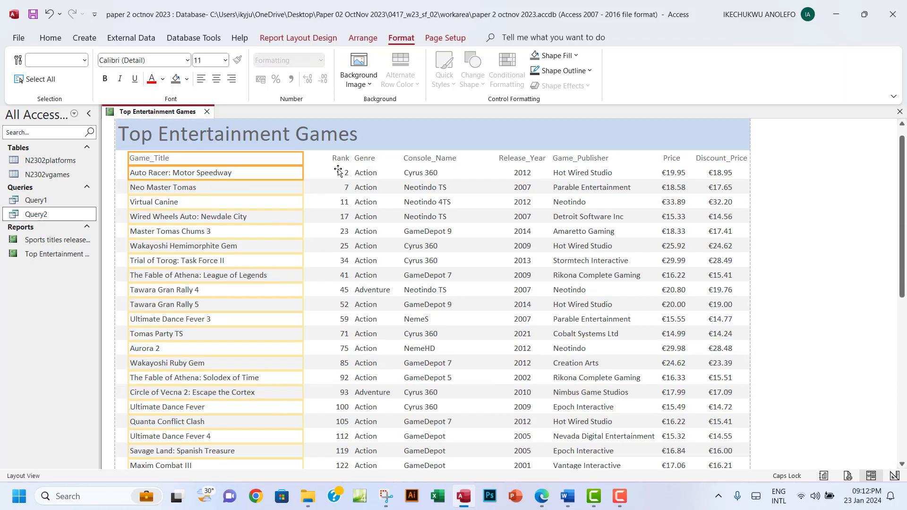
# Extend the Rank column toward Game_Title and confirm the report stays Page 1 of 1
pyautogui.click(341, 162)
pyautogui.keyDown('shift'); pyautogui.click(342, 175); pyautogui.keyUp('shift')
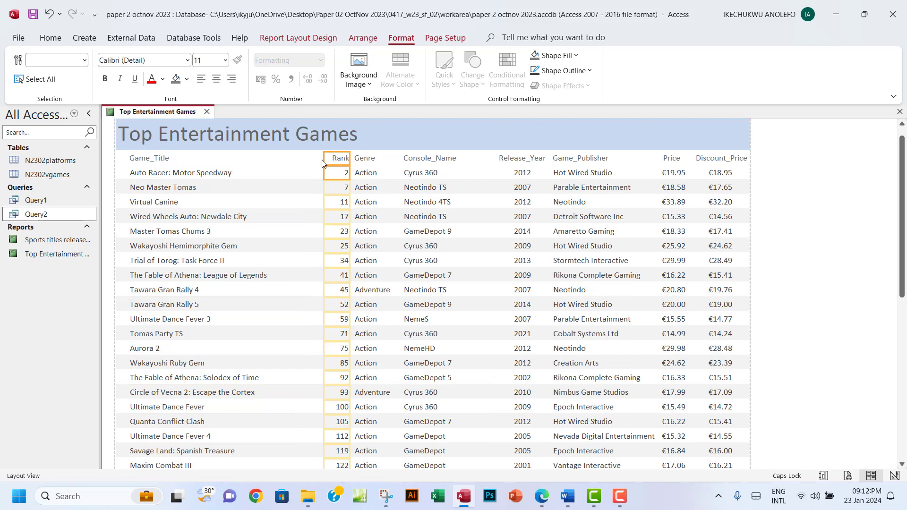
pyautogui.moveTo(323, 159)
pyautogui.mouseDown()
pyautogui.moveTo(302, 159)
pyautogui.moveTo(342, 158)
pyautogui.moveTo(334, 159)
pyautogui.mouseUp()
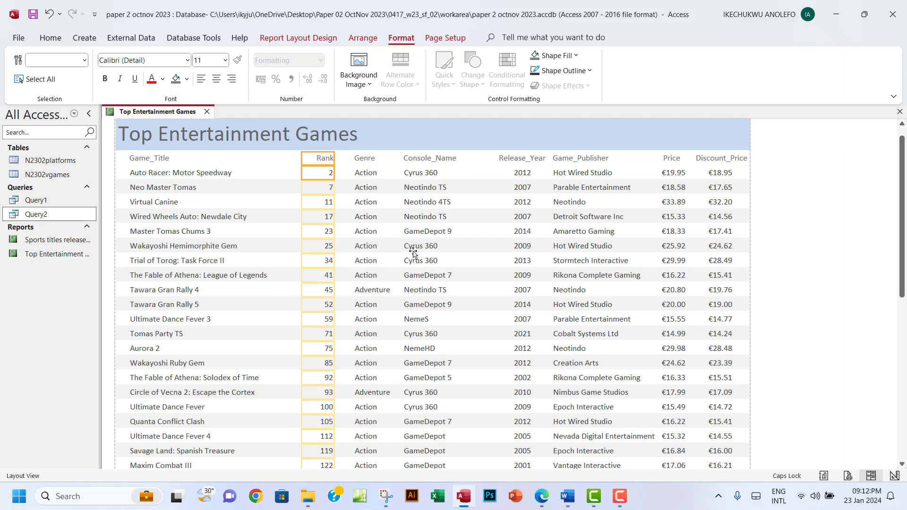
pyautogui.scroll(-5, 468, 293)
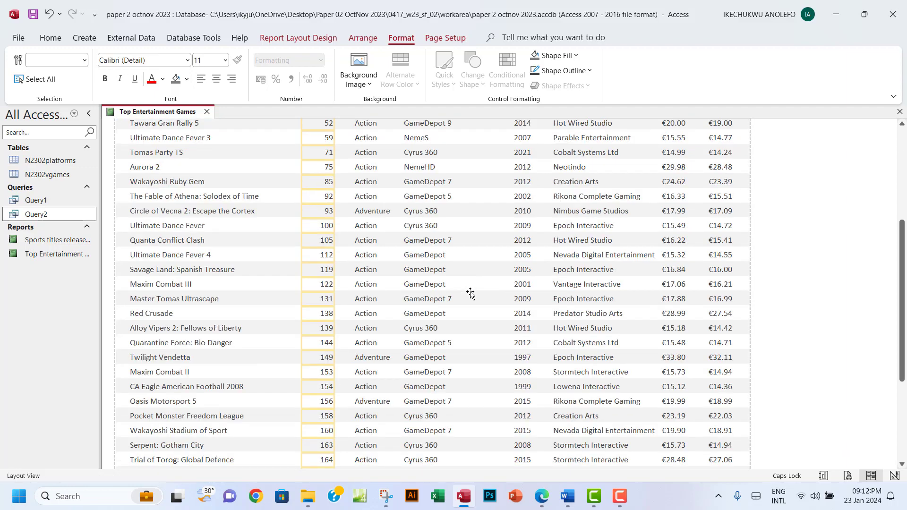
pyautogui.scroll(-5, 470, 293)
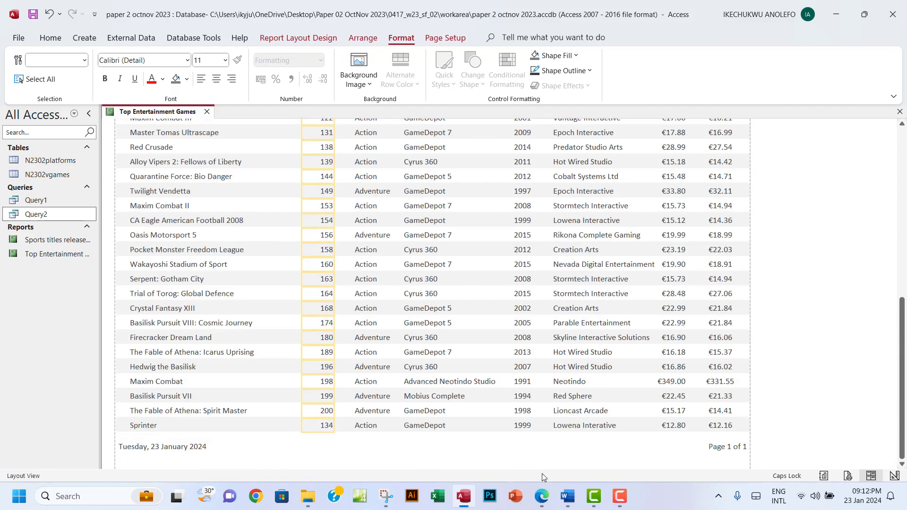
pyautogui.click(541, 496)
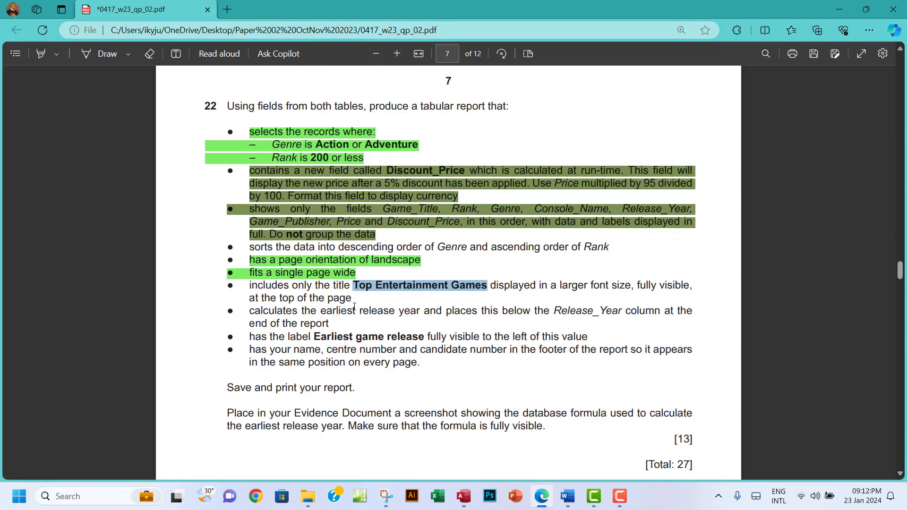
# Highlight the report-title requirement green, then select the sorting requirement for marking
pyautogui.moveTo(249, 286); pyautogui.dragTo(355, 299)
pyautogui.moveTo(376, 223)
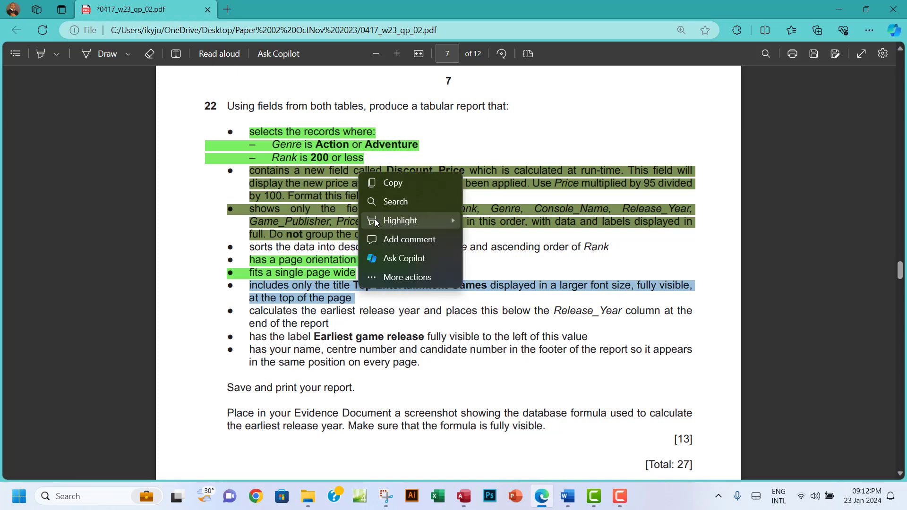
pyautogui.moveTo(444, 221)
pyautogui.click(493, 238)
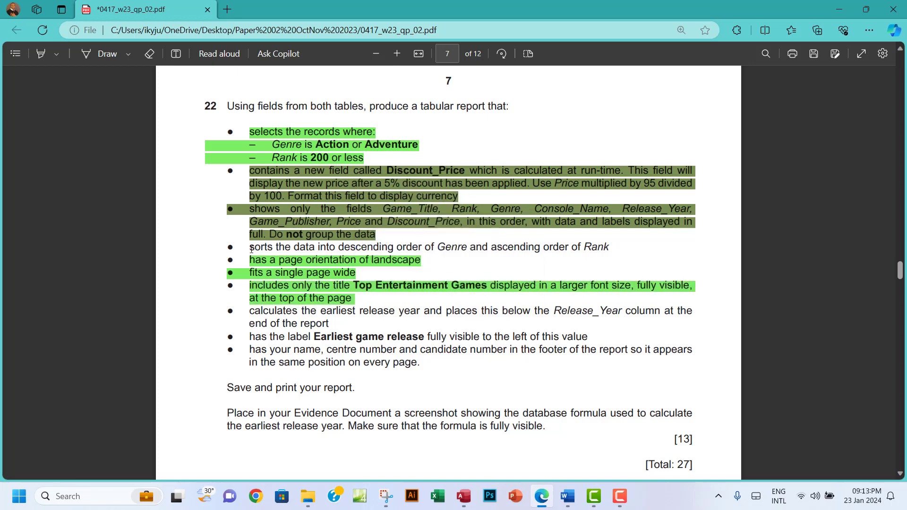
pyautogui.moveTo(252, 249); pyautogui.dragTo(442, 258)
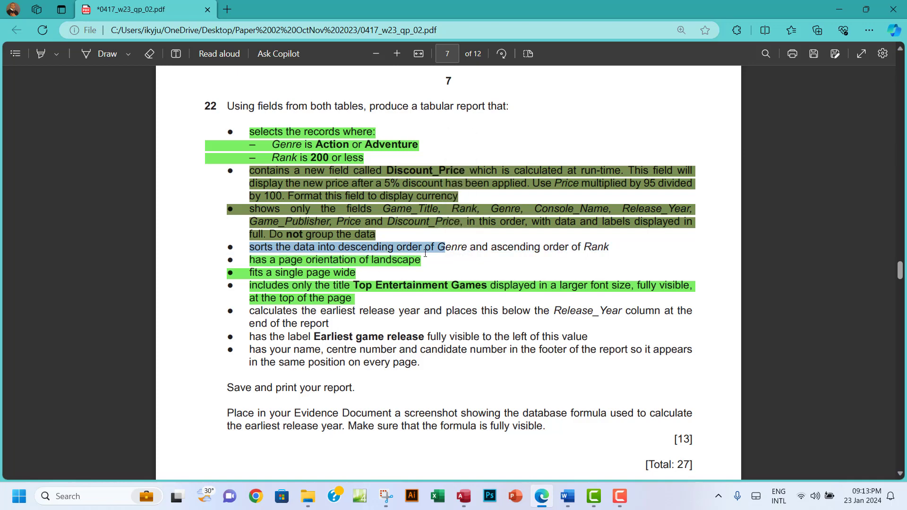
pyautogui.rightClick(420, 252)
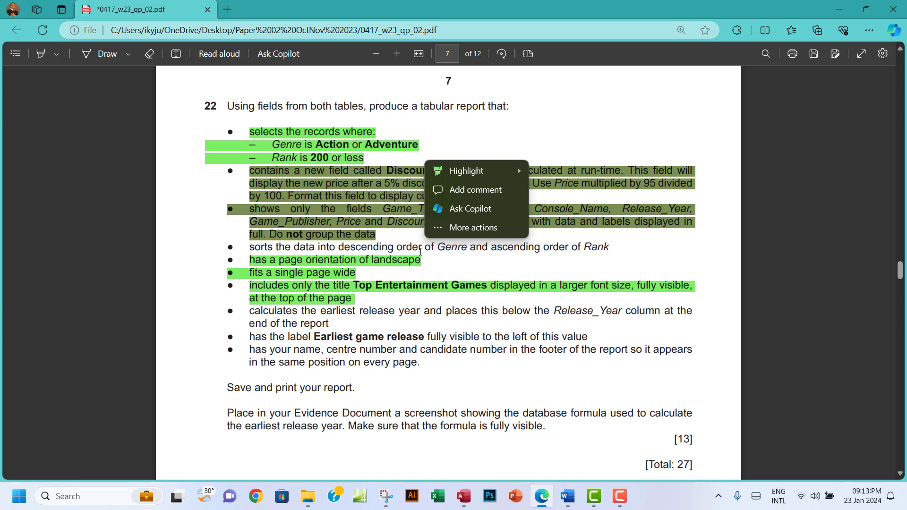
# Mark the word 'Genre' in question 22's sorting requirement, then return to Access
pyautogui.rightClick(338, 246)
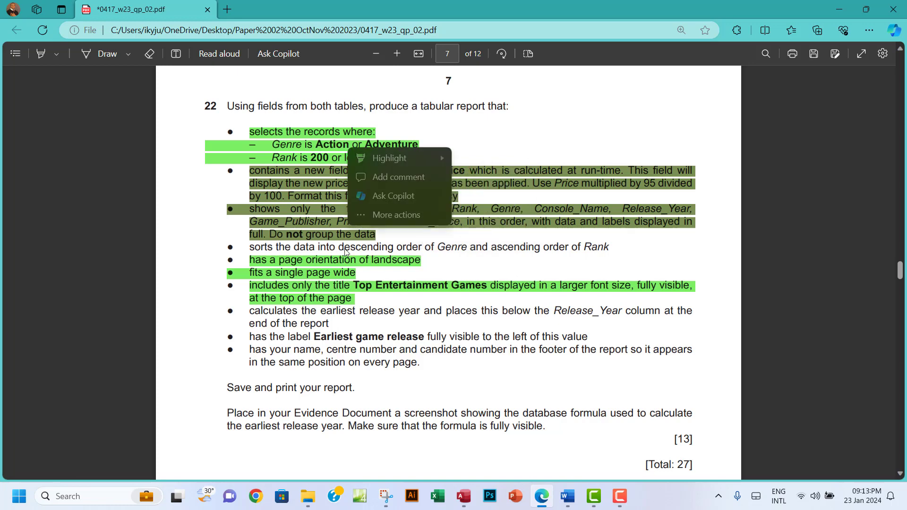
pyautogui.click(394, 260)
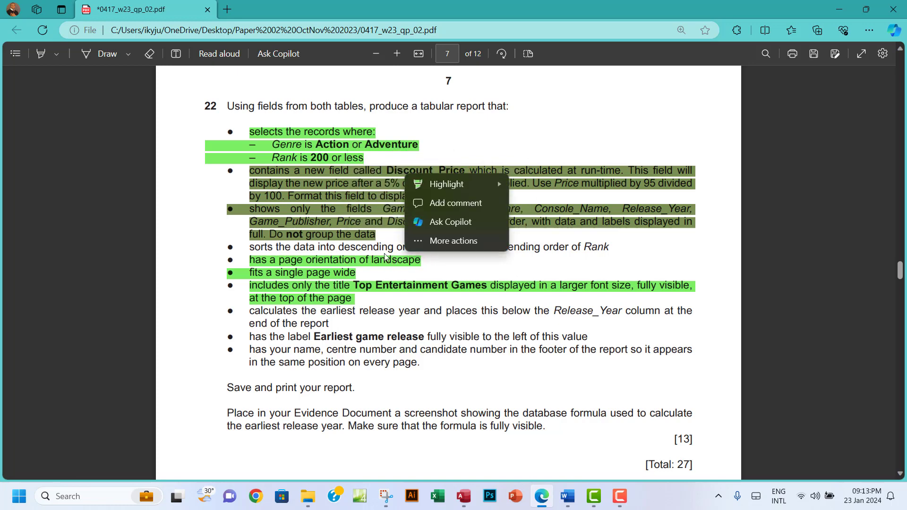
pyautogui.click(423, 254)
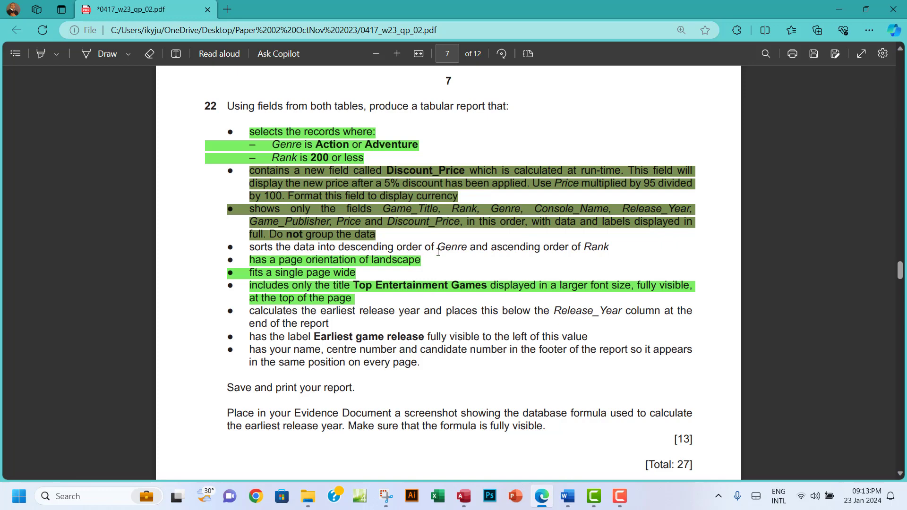
pyautogui.moveTo(438, 251); pyautogui.dragTo(461, 249)
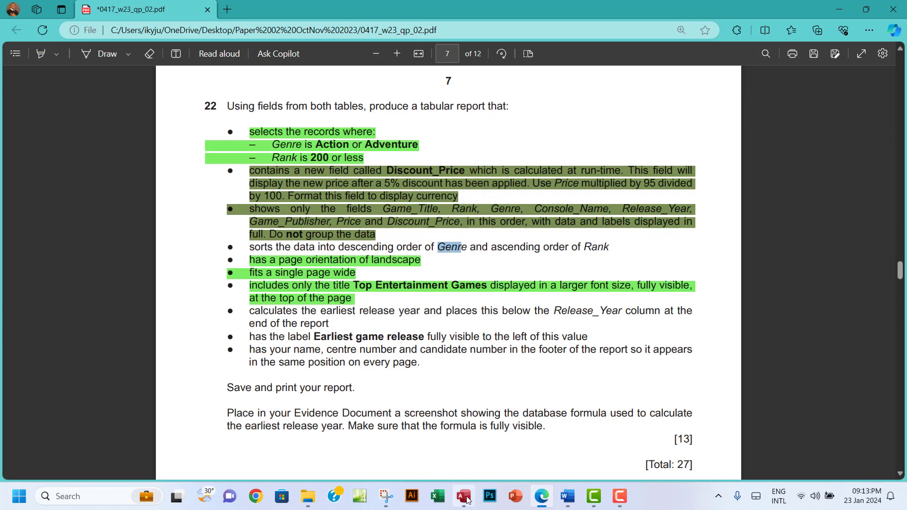
pyautogui.click(465, 497)
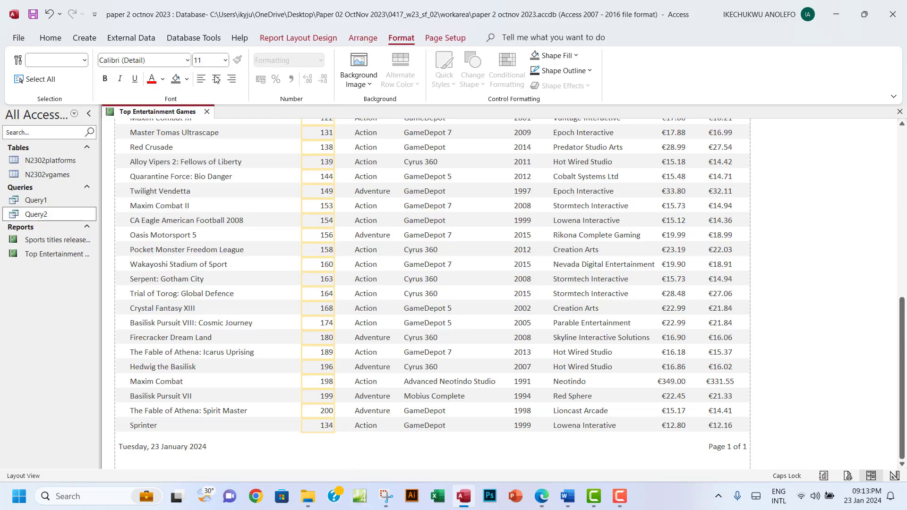
# Add a Genre sort with A on top to the report, then recheck the question paper
pyautogui.click(289, 39)
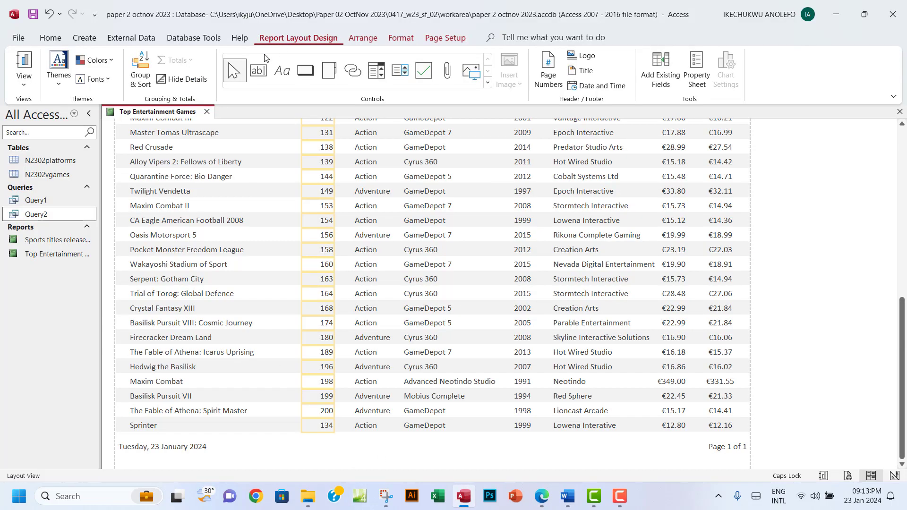
pyautogui.click(138, 83)
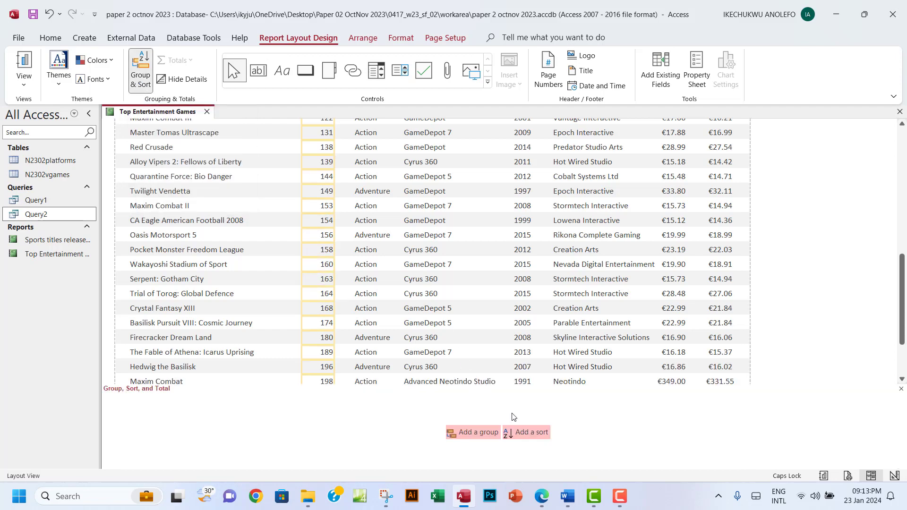
pyautogui.click(526, 433)
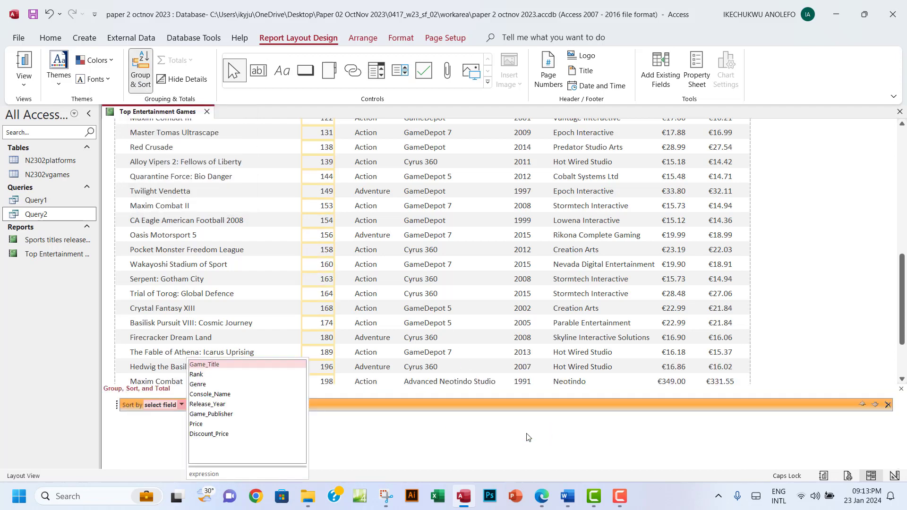
pyautogui.click(202, 384)
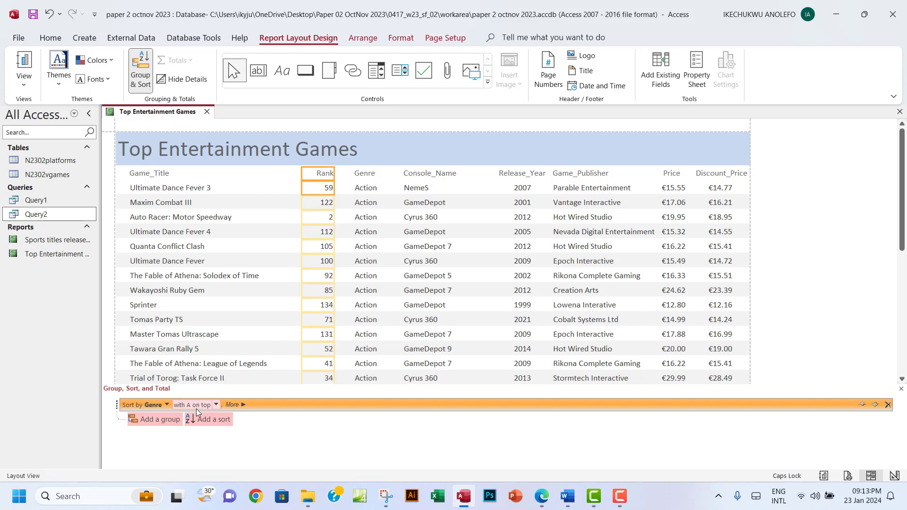
pyautogui.click(215, 405)
pyautogui.click(216, 405)
pyautogui.scroll(-5, 378, 277)
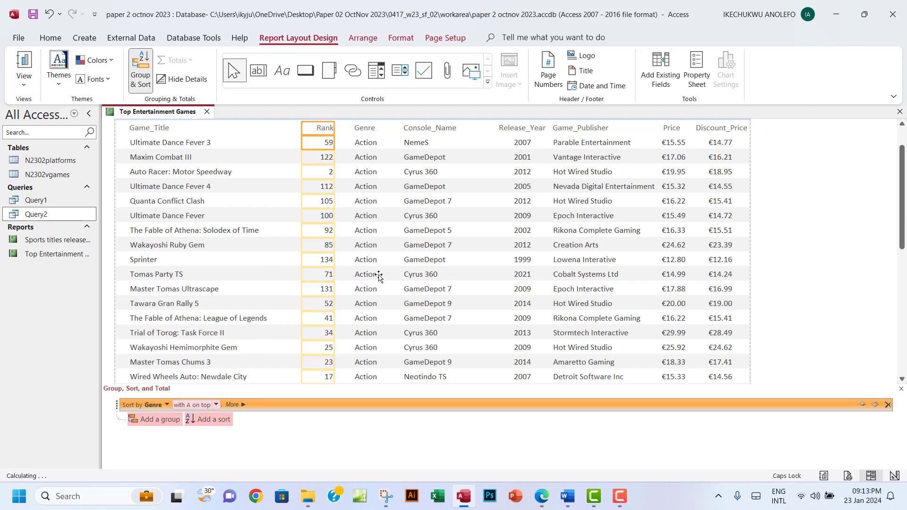
pyautogui.scroll(-12, 378, 276)
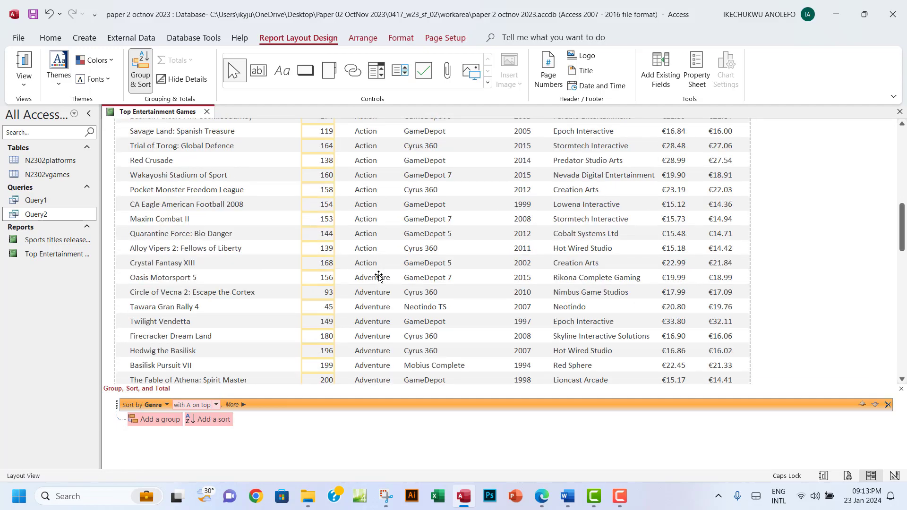
pyautogui.scroll(4, 378, 277)
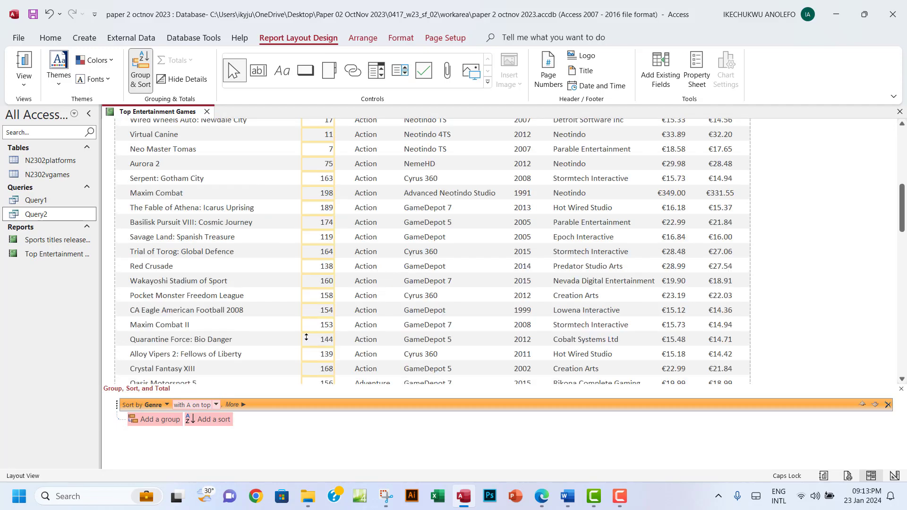
pyautogui.click(543, 497)
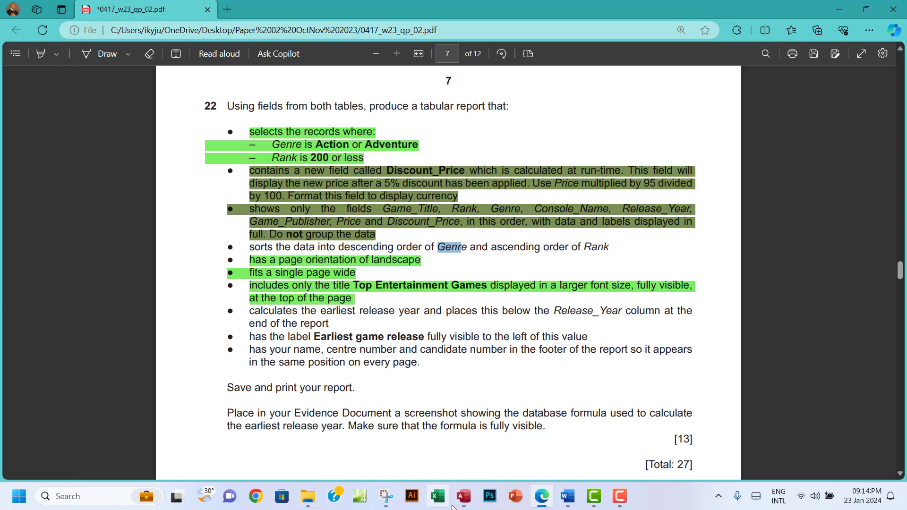
# Change the Genre sort to 'with Z on top', listing Adventure before Action
pyautogui.click(463, 495)
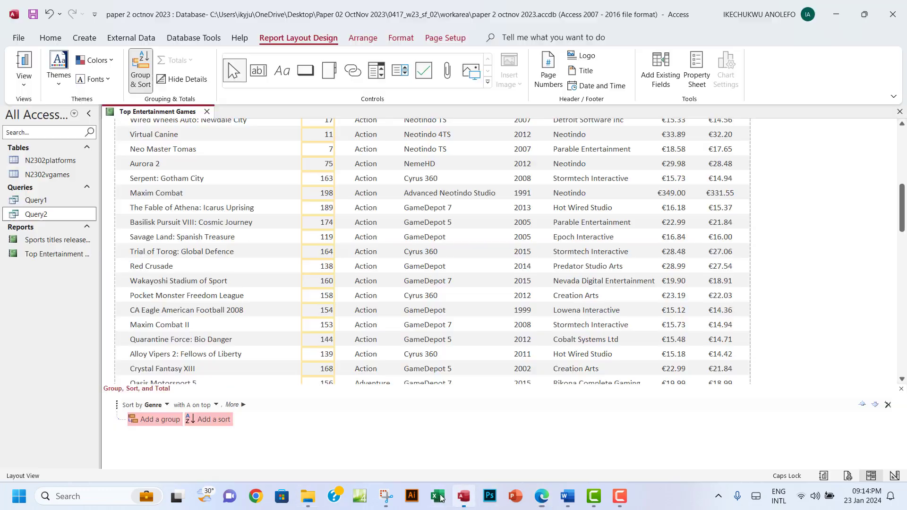
pyautogui.click(214, 405)
pyautogui.click(193, 426)
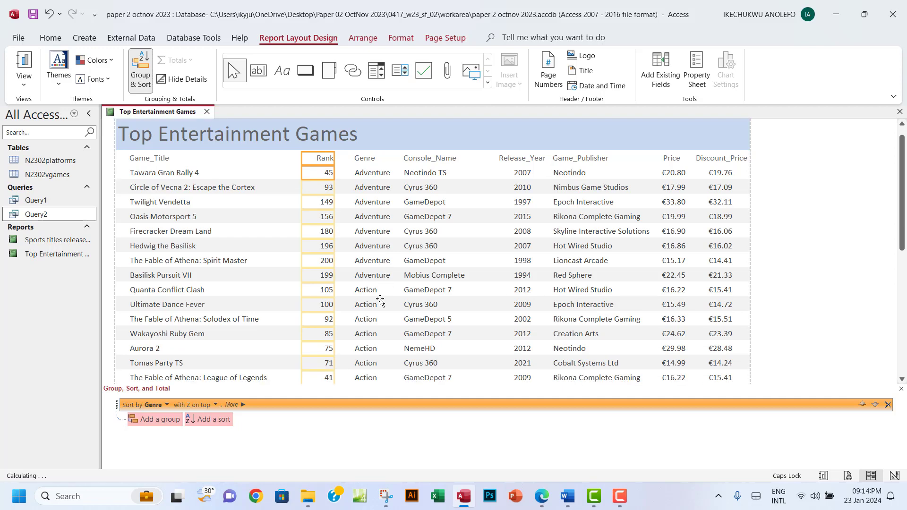
pyautogui.click(370, 291)
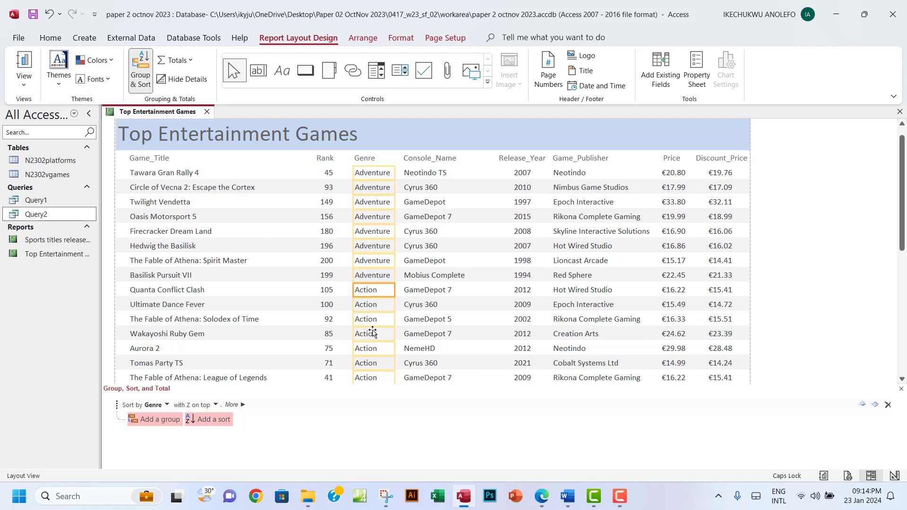
pyautogui.click(541, 495)
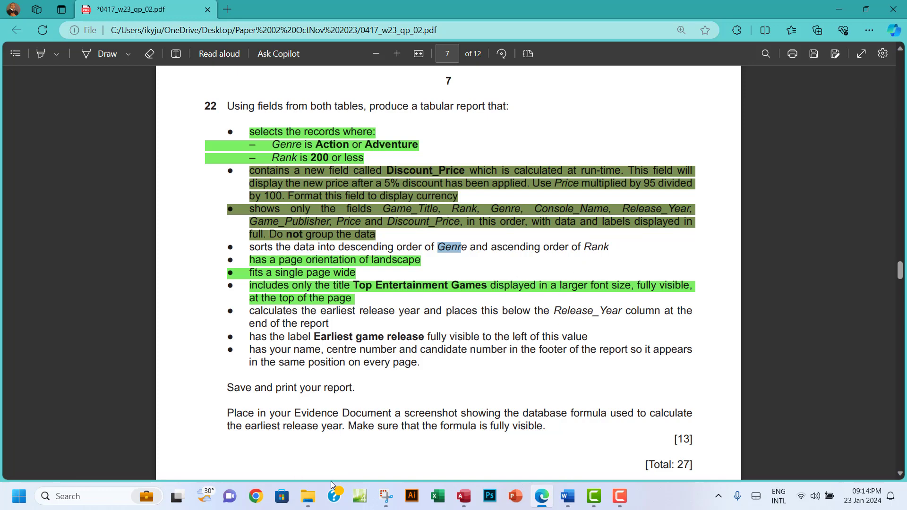
pyautogui.click(453, 495)
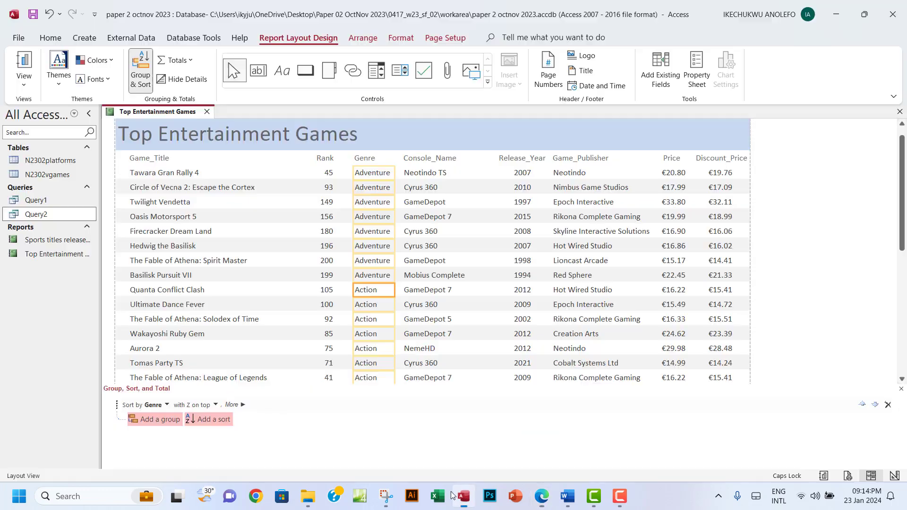
# Add a second sort by Rank, smallest to largest, and check the Rank and Genre columns
pyautogui.click(209, 419)
pyautogui.click(208, 374)
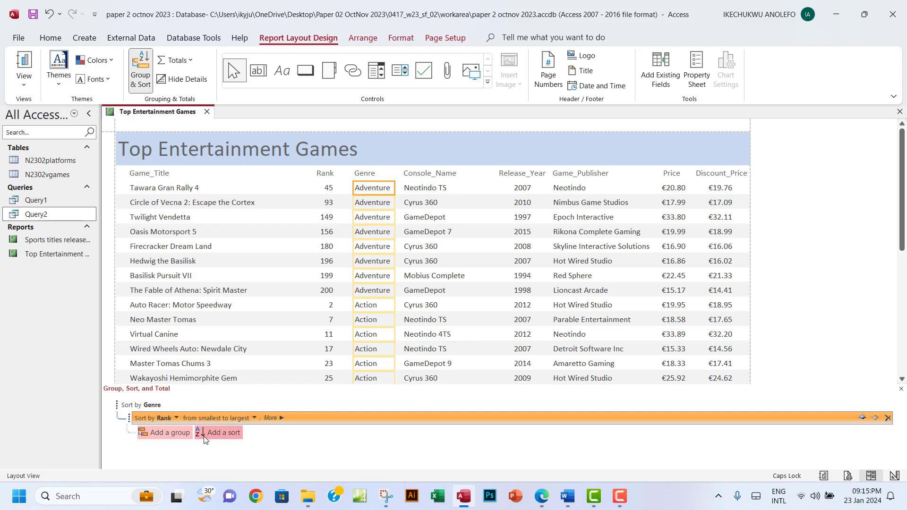
pyautogui.click(324, 175)
pyautogui.click(325, 187)
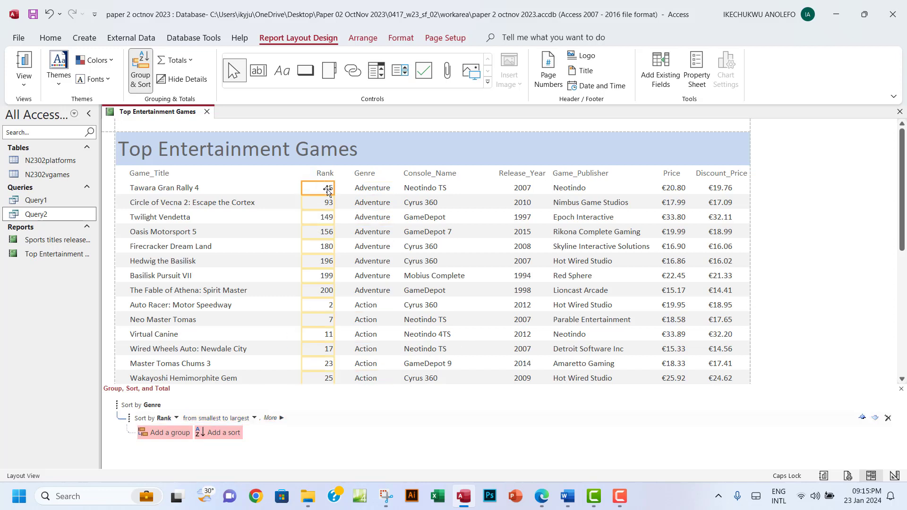
pyautogui.scroll(-1, 313, 268)
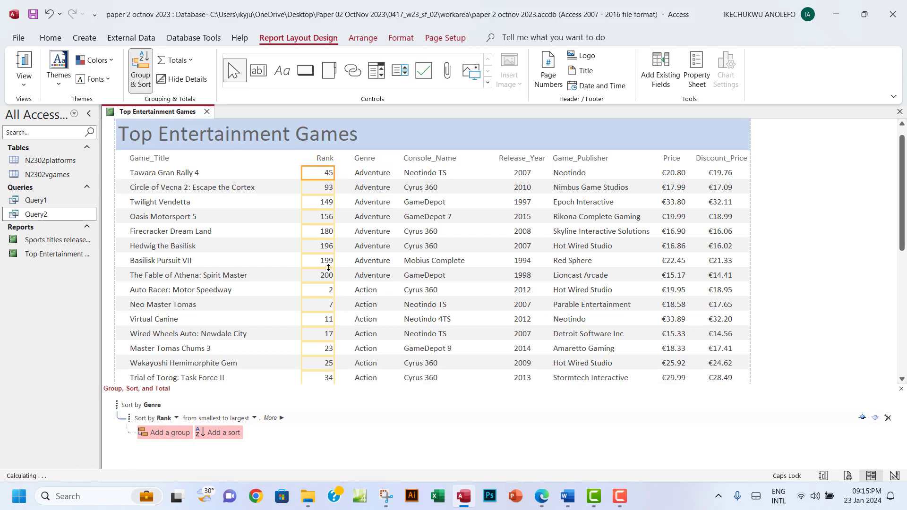
pyautogui.click(365, 174)
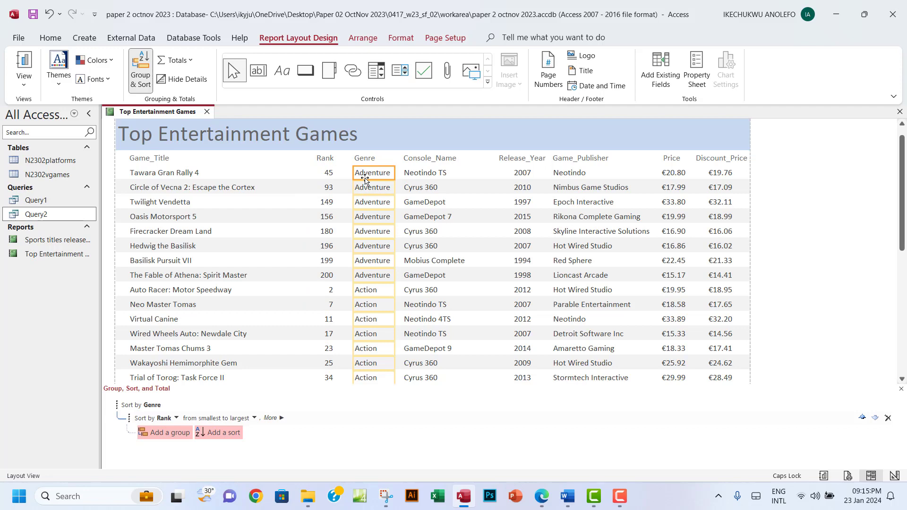
pyautogui.click(325, 187)
pyautogui.scroll(-3, 321, 274)
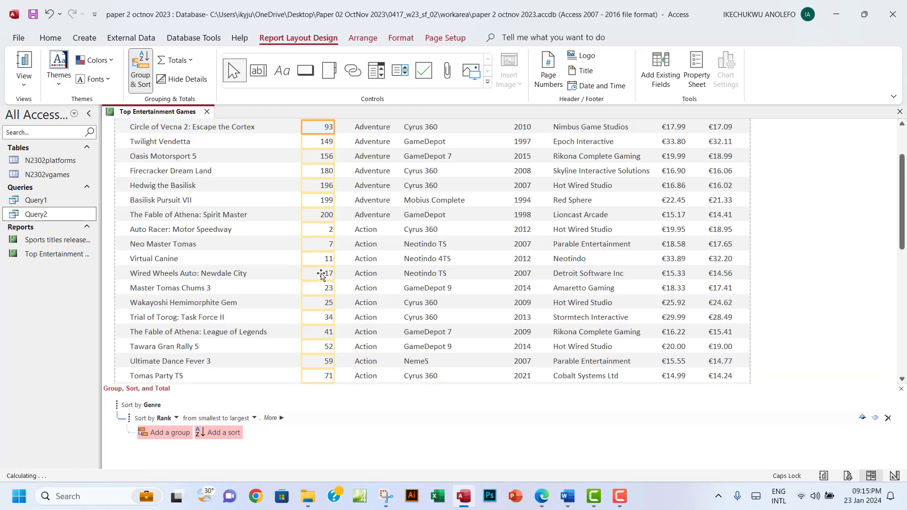
pyautogui.scroll(-4, 321, 274)
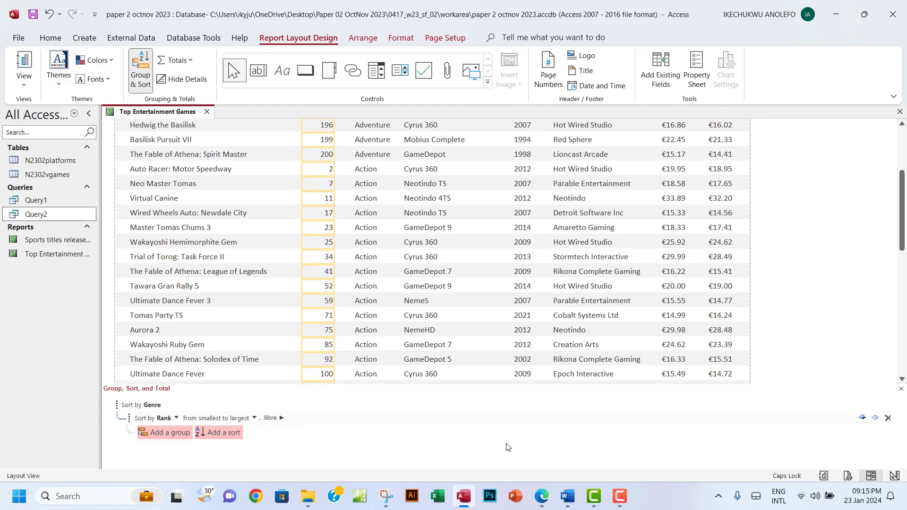
pyautogui.click(547, 501)
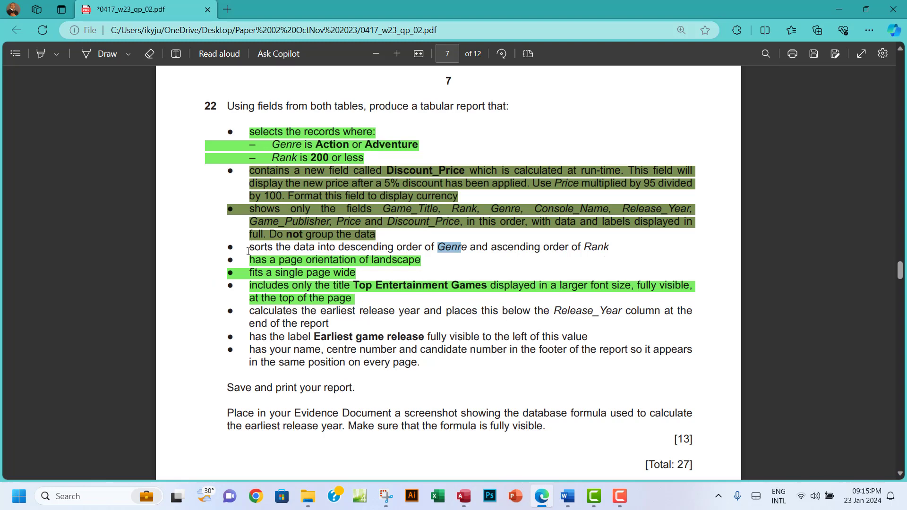
# Highlight question 22's sorting requirement line in green
pyautogui.moveTo(249, 246); pyautogui.dragTo(604, 247)
pyautogui.moveTo(638, 136)
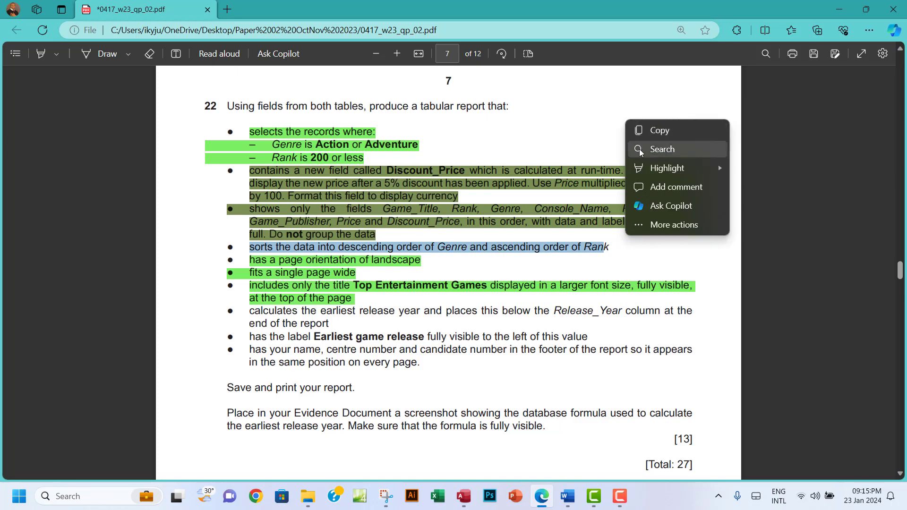
pyautogui.moveTo(699, 168)
pyautogui.click(758, 187)
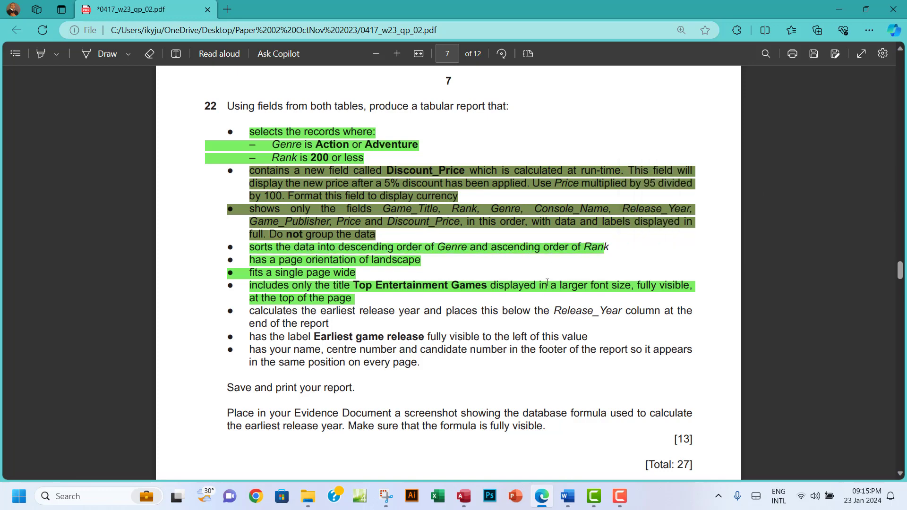
pyautogui.scroll(-3, 523, 306)
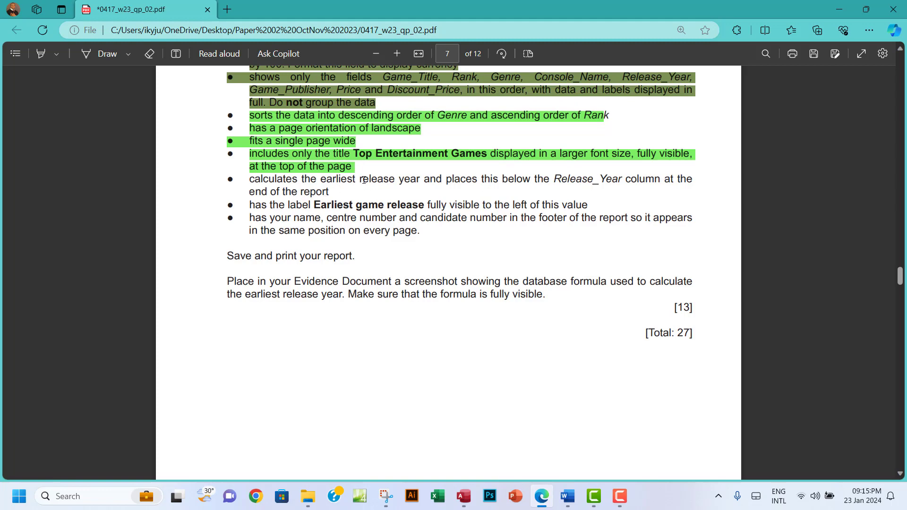
# Select 'earliest release year' in the next requirement and return to the Access report
pyautogui.moveTo(321, 179); pyautogui.dragTo(412, 179)
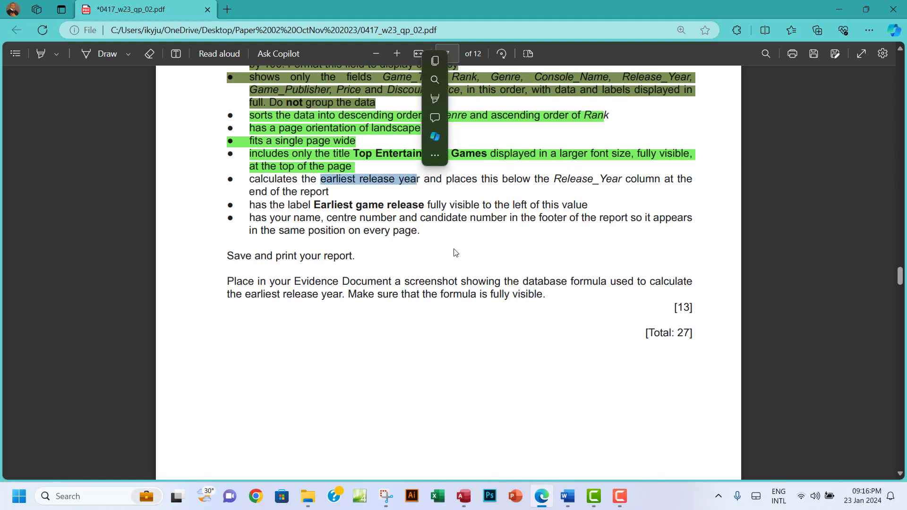
pyautogui.scroll(-3, 446, 305)
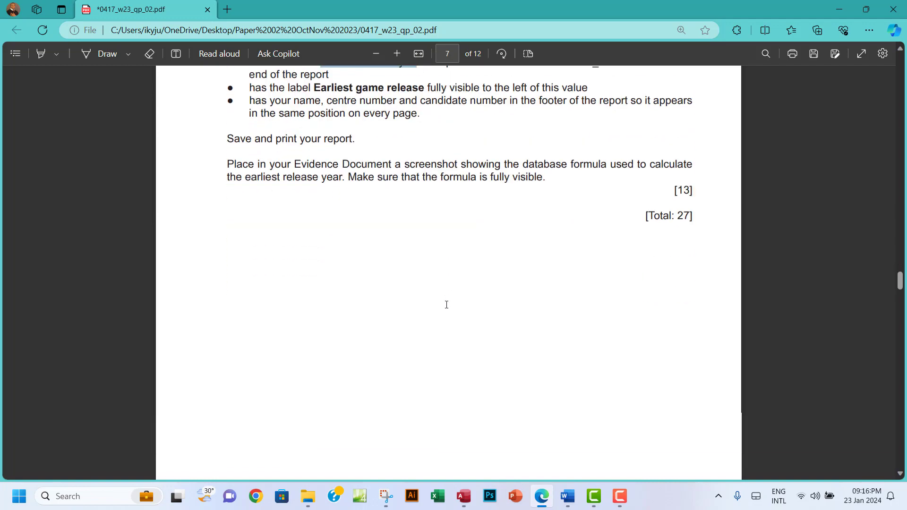
pyautogui.scroll(4, 446, 304)
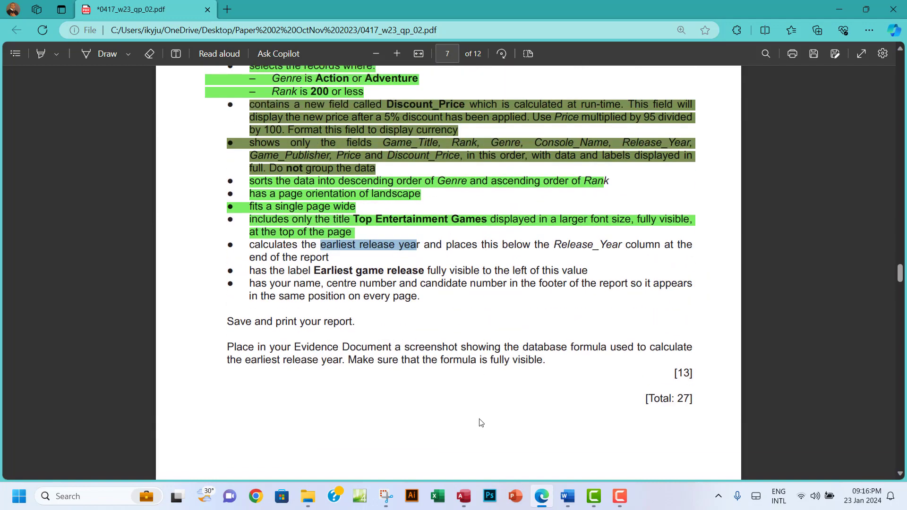
pyautogui.click(460, 498)
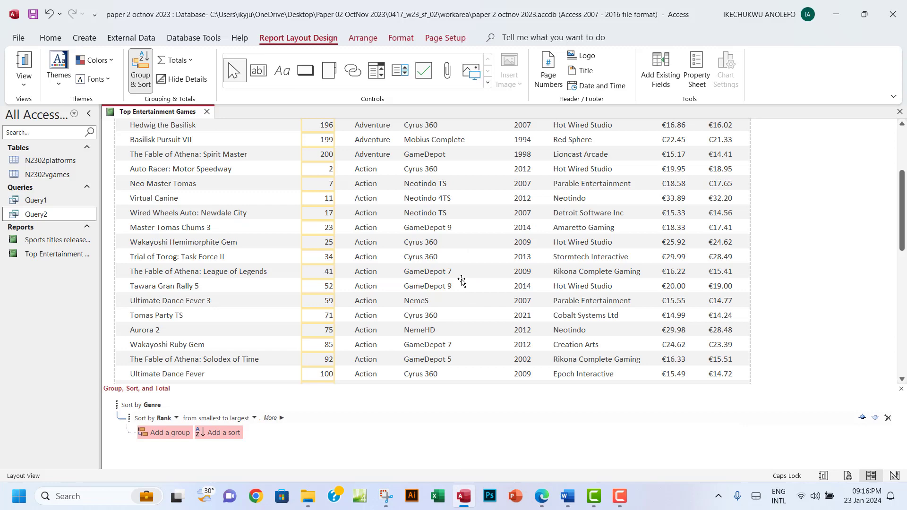
# Add a Min total of 1991 beneath the Release_Year column
pyautogui.scroll(5, 461, 280)
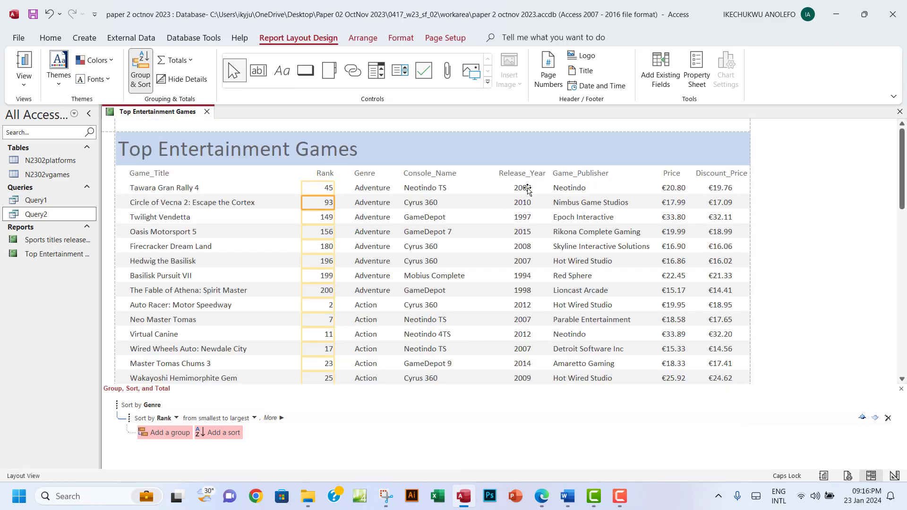
pyautogui.click(519, 190)
pyautogui.scroll(-3, 521, 260)
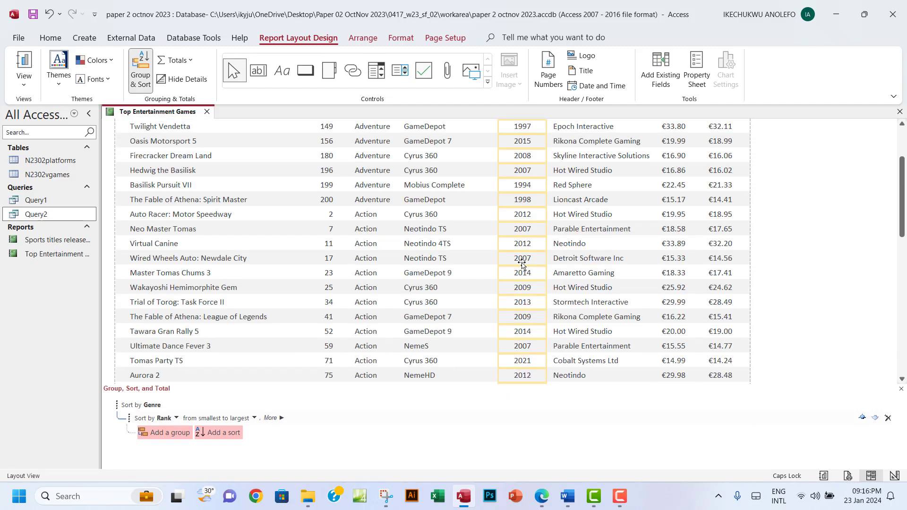
pyautogui.rightClick(521, 263)
pyautogui.moveTo(590, 188)
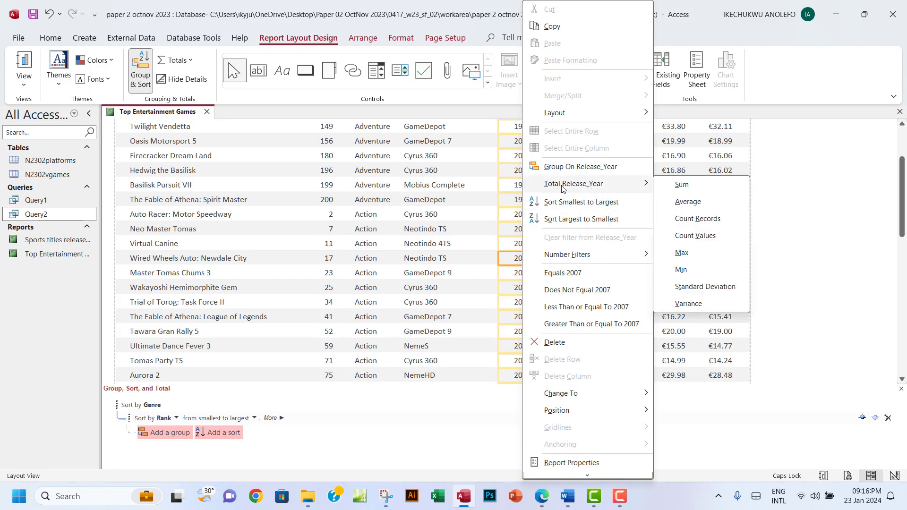
pyautogui.click(680, 270)
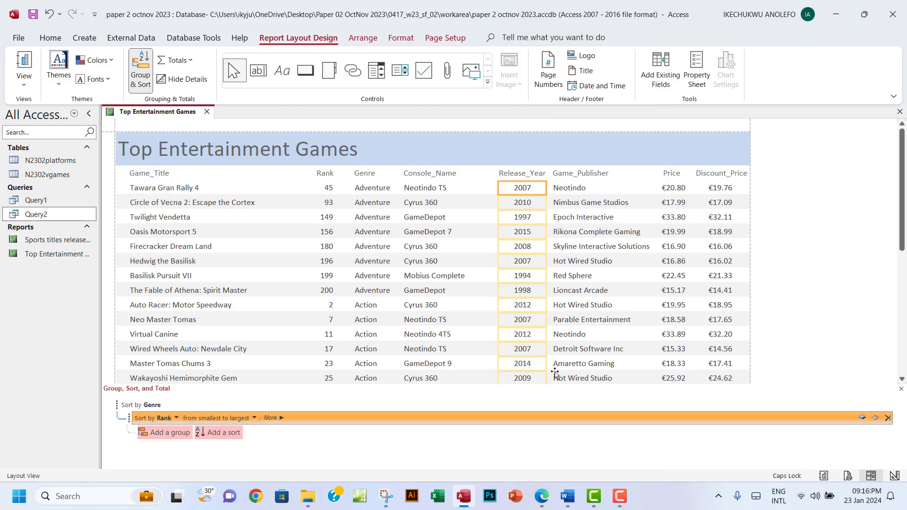
pyautogui.scroll(-10, 537, 364)
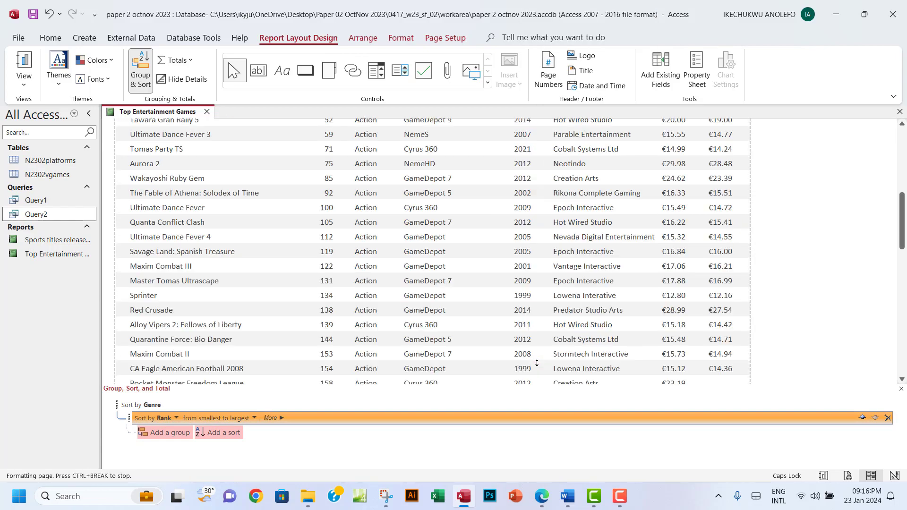
# Close the Group, Sort and Total pane and check the new 1991 total
pyautogui.click(900, 389)
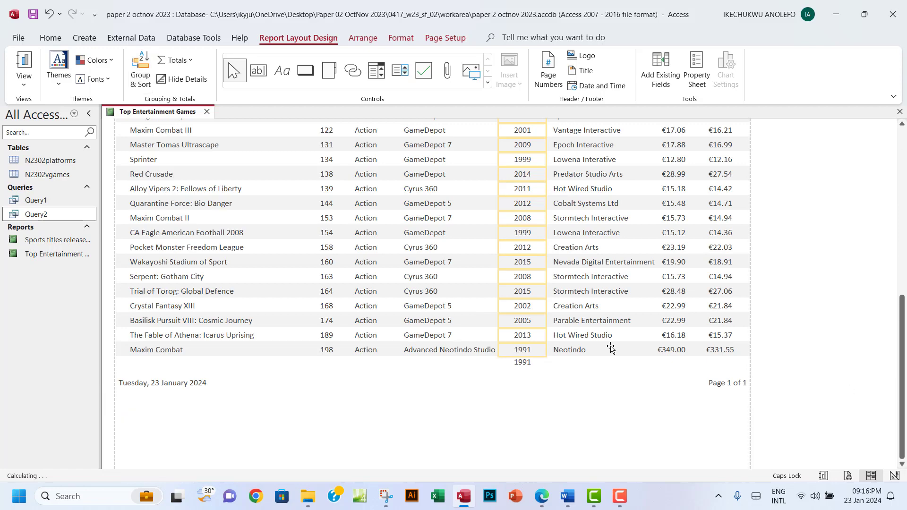
pyautogui.click(524, 362)
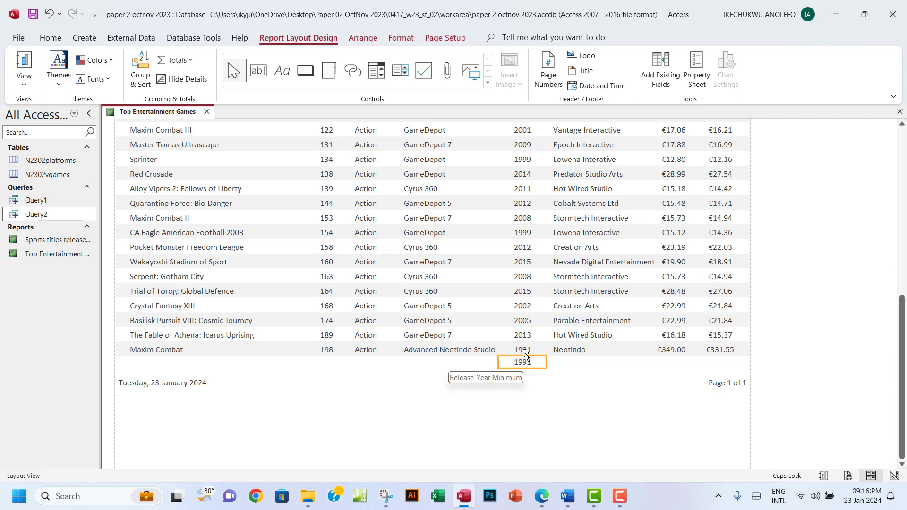
pyautogui.scroll(3, 533, 236)
pyautogui.scroll(1, 533, 236)
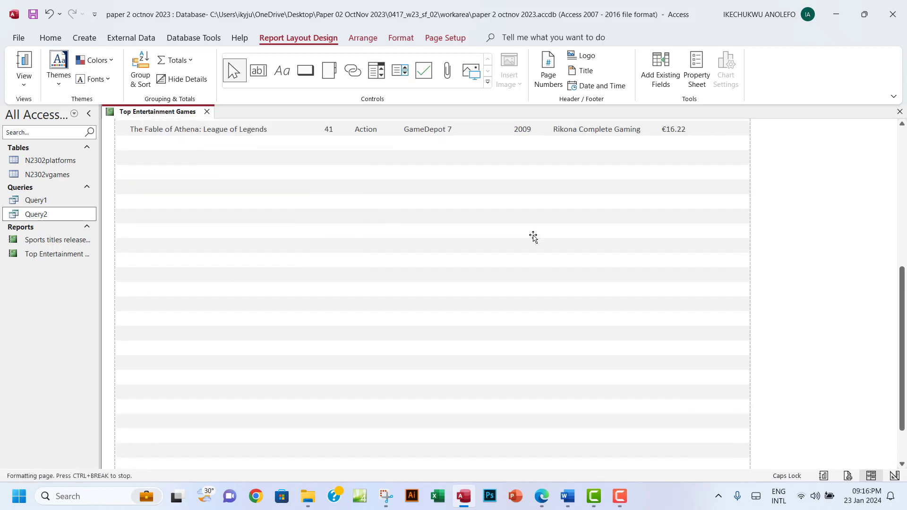
pyautogui.scroll(-2, 533, 236)
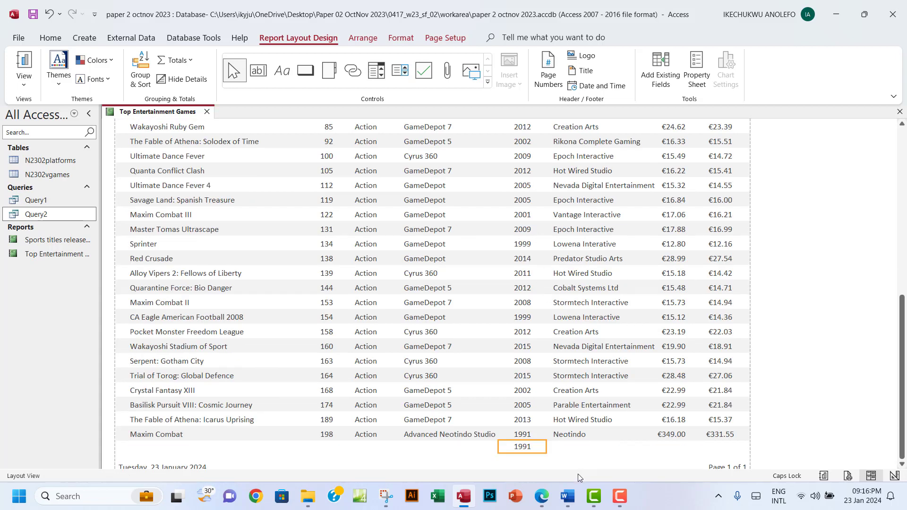
pyautogui.click(543, 500)
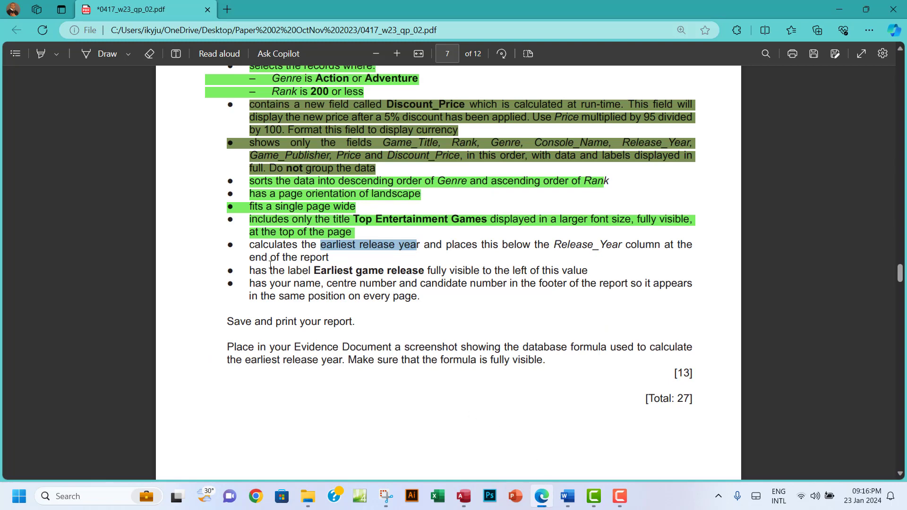
# Highlight the earliest-release-year bullet green in the question paper
pyautogui.moveTo(250, 245); pyautogui.dragTo(329, 257)
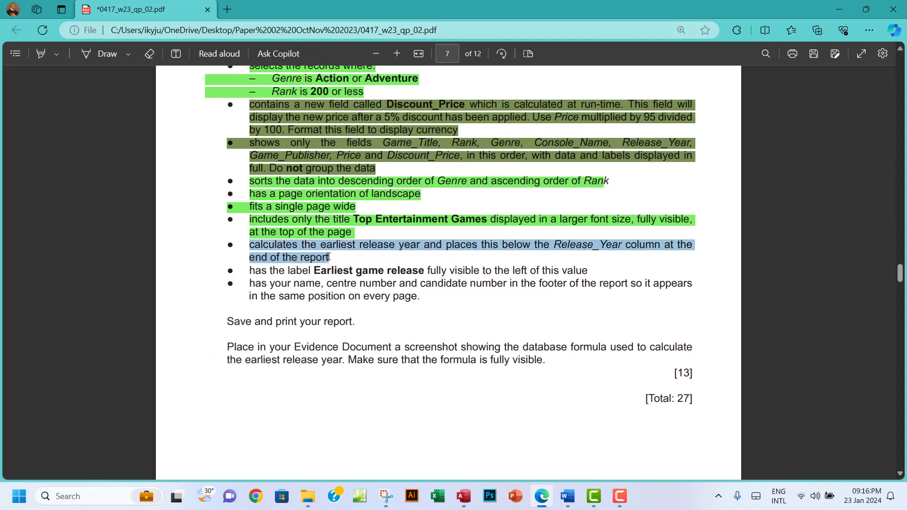
pyautogui.moveTo(377, 175)
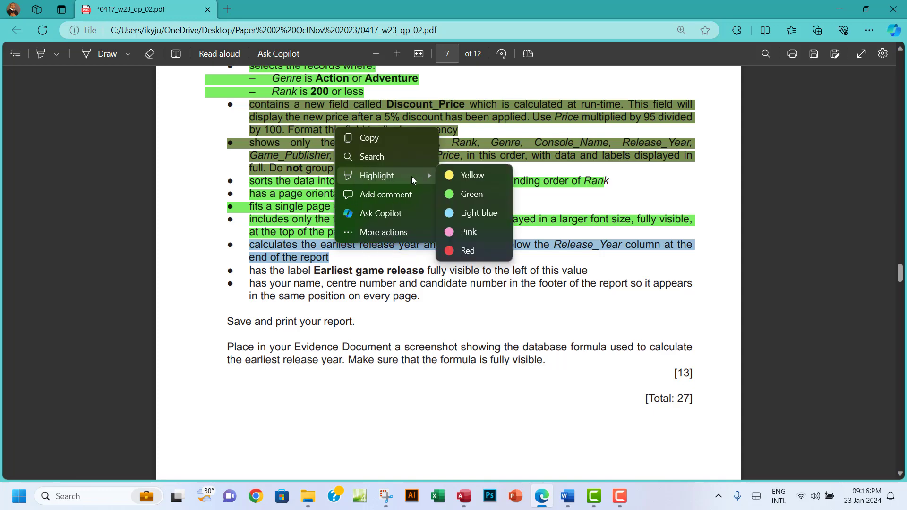
pyautogui.click(466, 194)
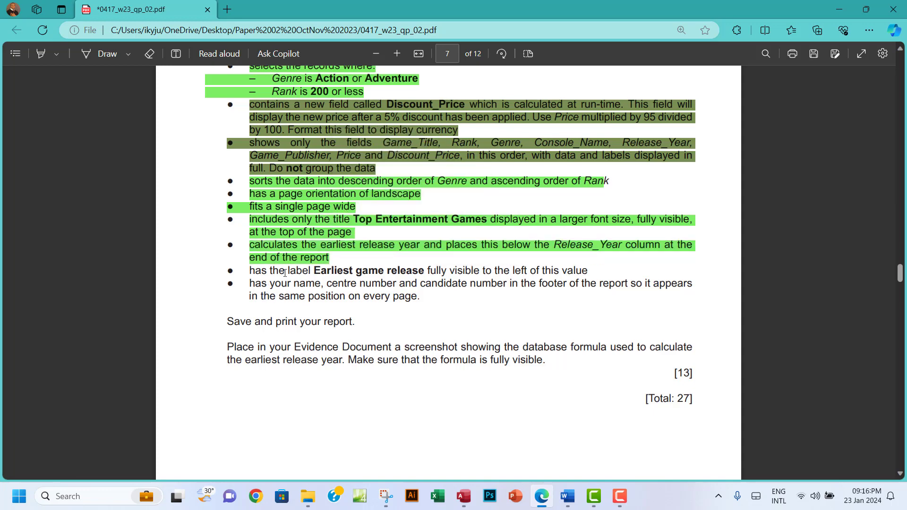
# Copy the text 'Earliest game release' and return to the Access report
pyautogui.moveTo(316, 270); pyautogui.dragTo(424, 270)
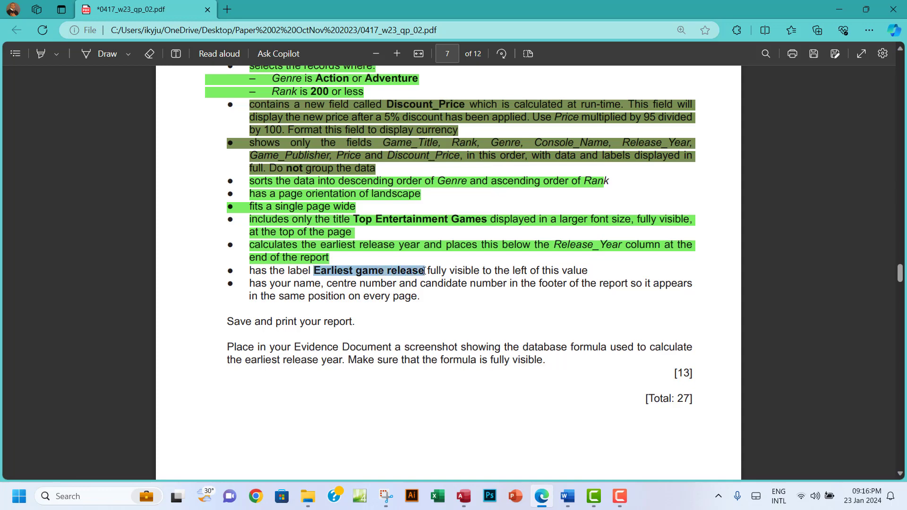
pyautogui.rightClick(423, 270)
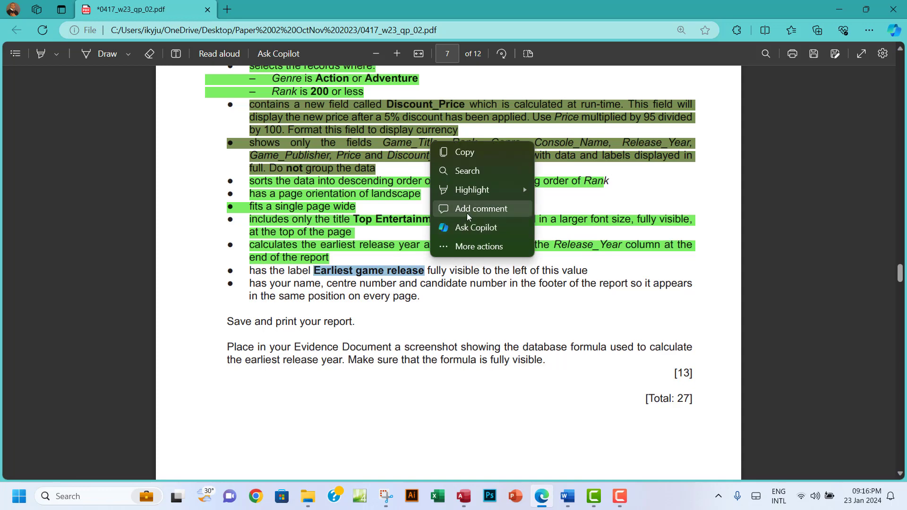
pyautogui.click(465, 152)
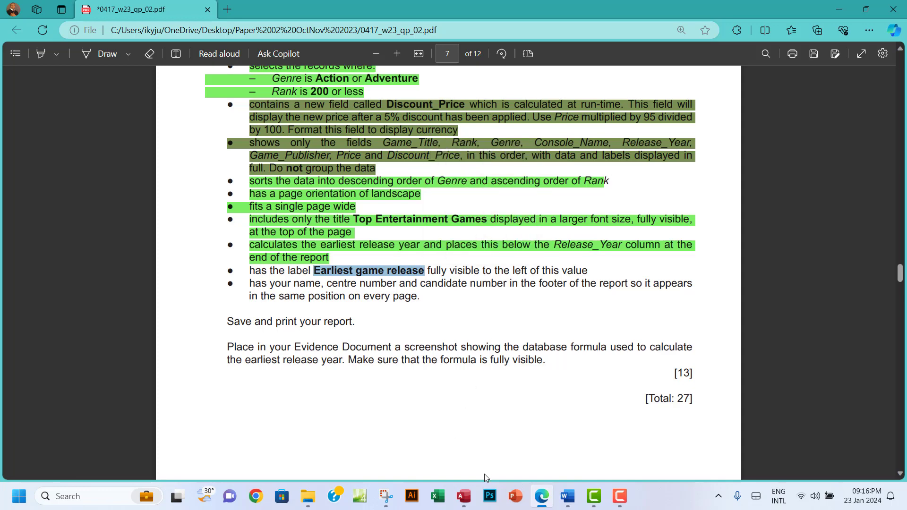
pyautogui.click(463, 496)
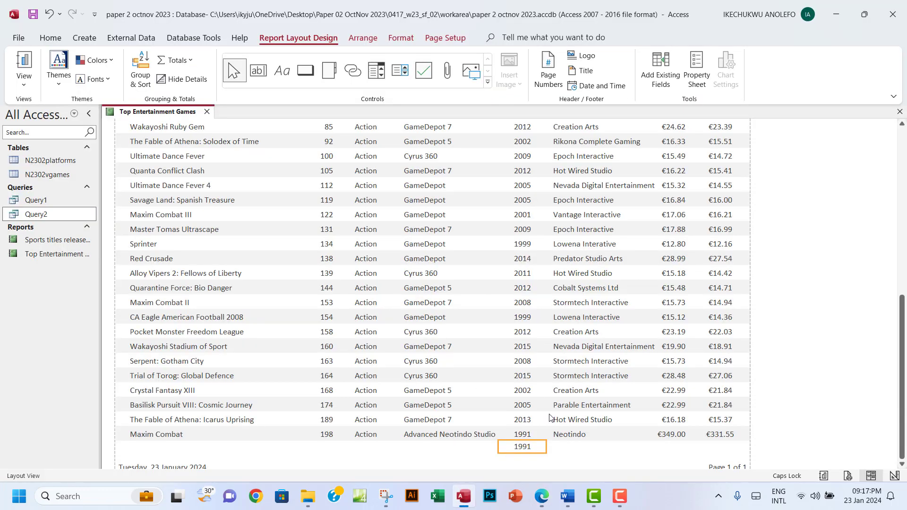
# Add a caption label beside the 1991 total and paste 'Earliest game release' as its text
pyautogui.rightClick(530, 450)
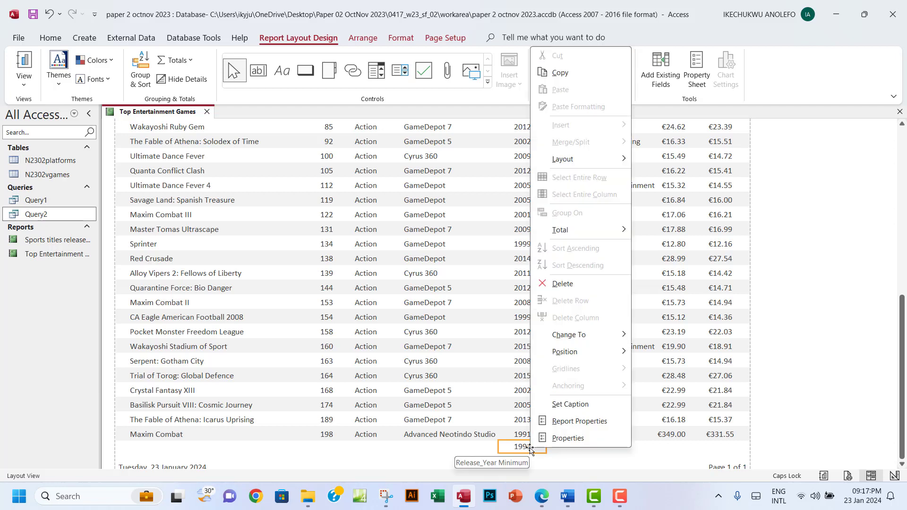
pyautogui.click(570, 404)
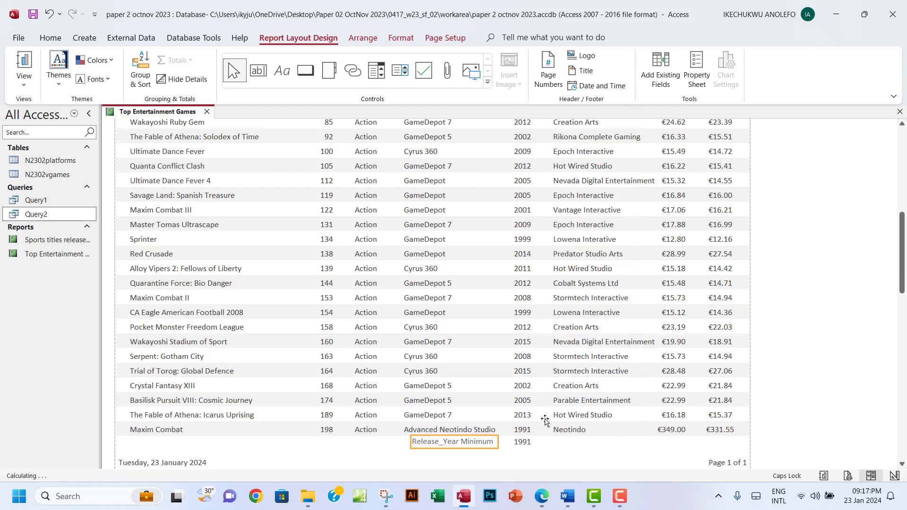
pyautogui.click(487, 443)
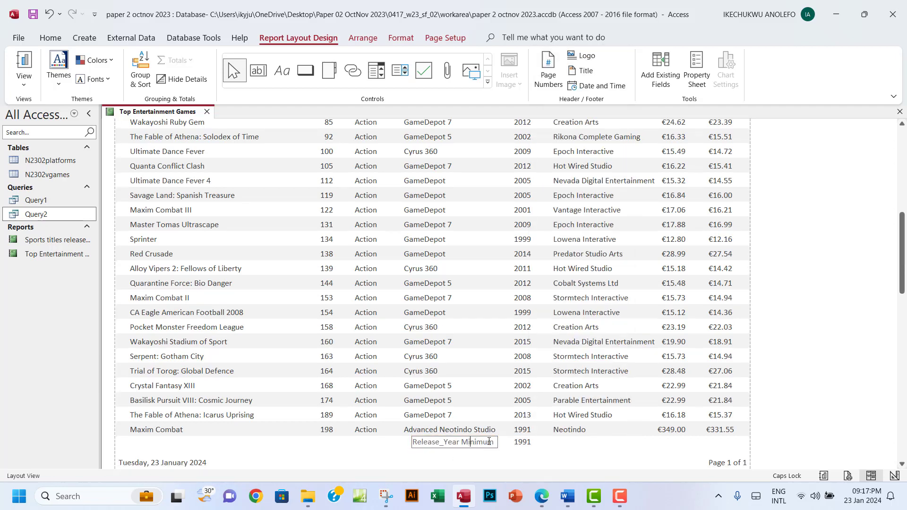
pyautogui.moveTo(493, 443); pyautogui.dragTo(412, 443)
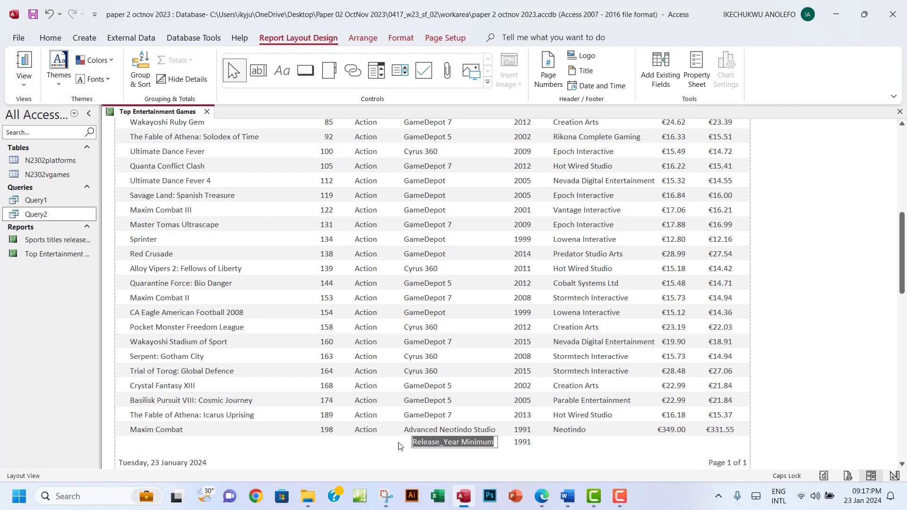
pyautogui.hotkey('ctrl', 'v')
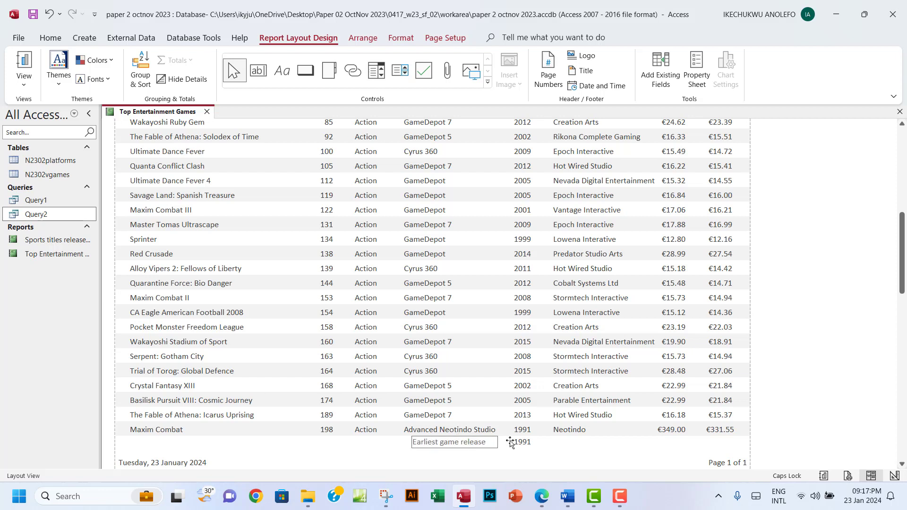
# Resize the label and 1991 box until 'Earliest game release' shows in full
pyautogui.moveTo(498, 442); pyautogui.dragTo(510, 443)
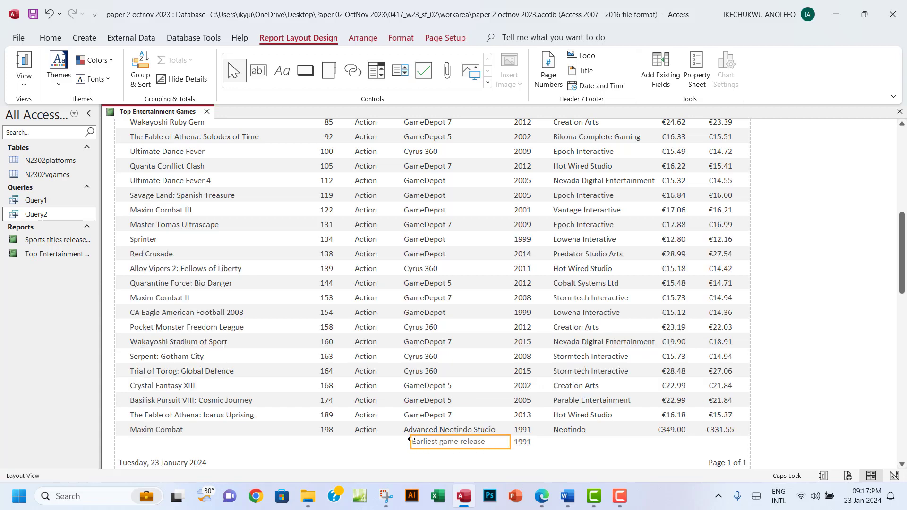
pyautogui.moveTo(409, 441); pyautogui.dragTo(426, 441)
pyautogui.click(524, 445)
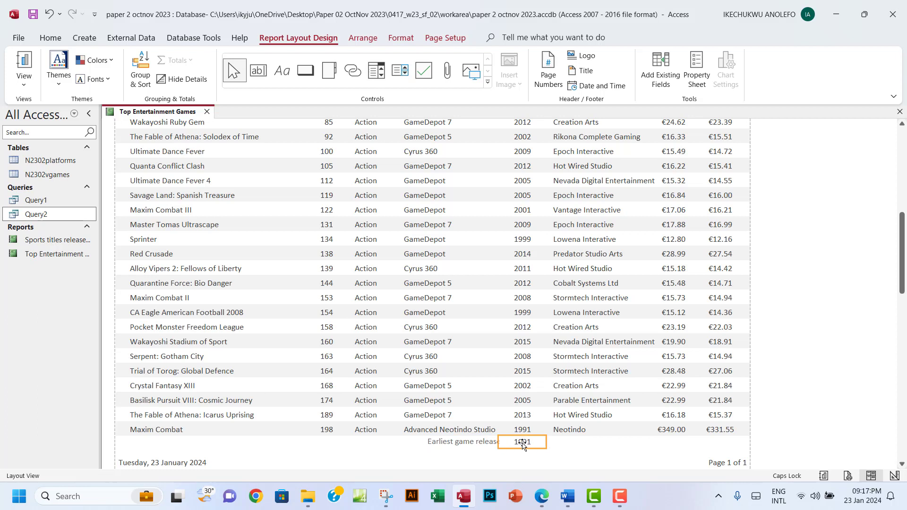
pyautogui.moveTo(510, 442); pyautogui.dragTo(497, 443)
pyautogui.click(491, 443)
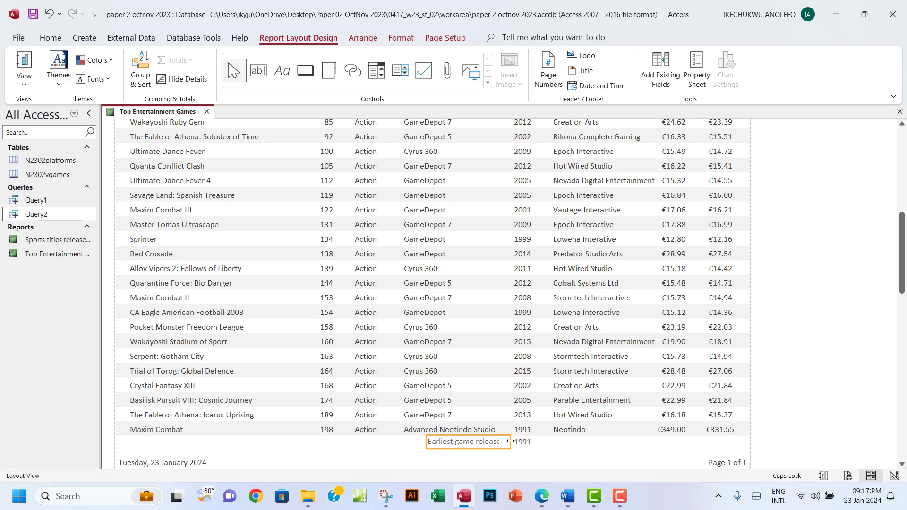
pyautogui.moveTo(510, 443); pyautogui.dragTo(500, 443)
pyautogui.moveTo(427, 443); pyautogui.dragTo(415, 442)
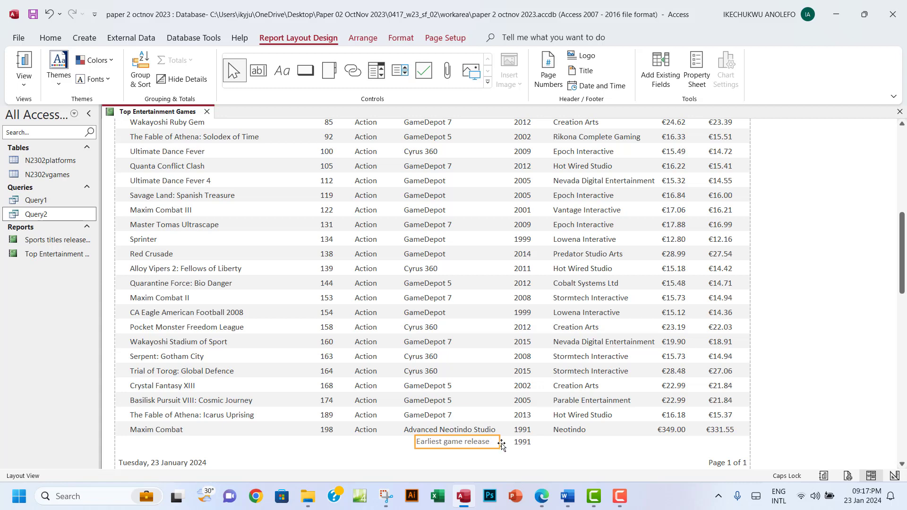
pyautogui.moveTo(414, 440); pyautogui.dragTo(420, 439)
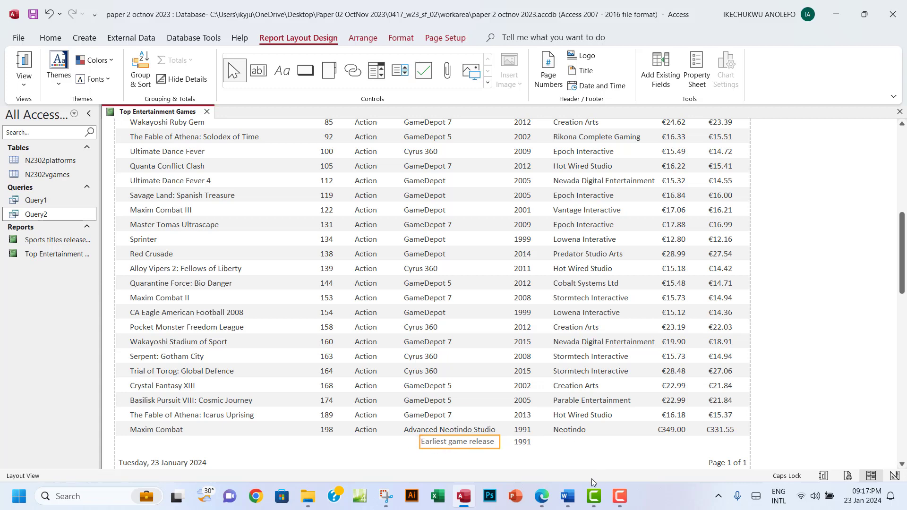
pyautogui.click(541, 496)
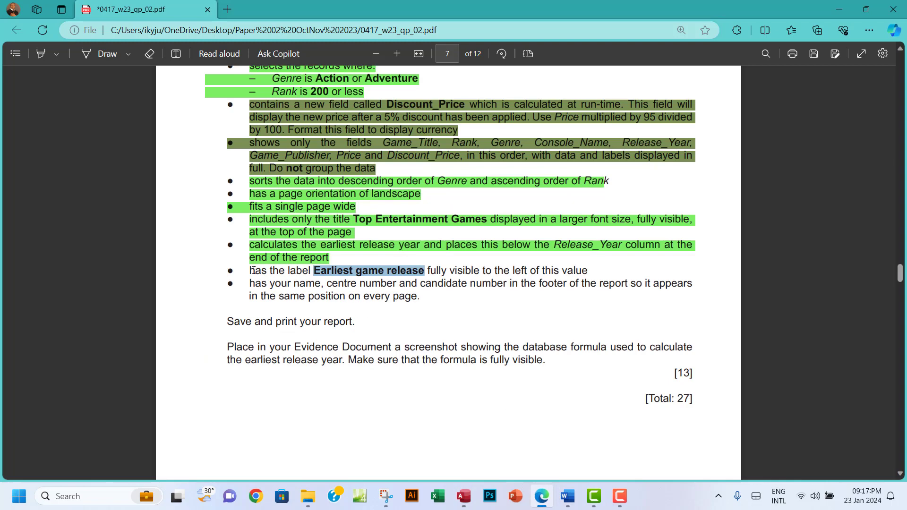
pyautogui.moveTo(250, 270); pyautogui.dragTo(287, 271)
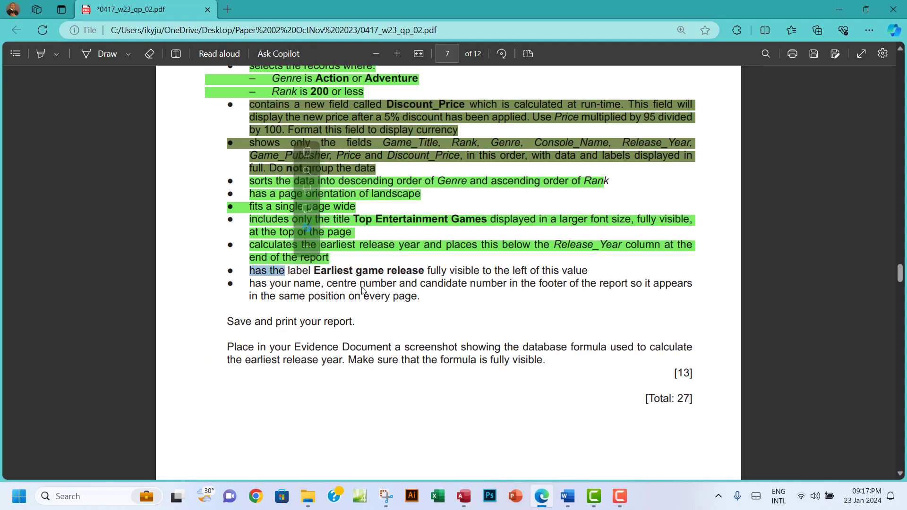
pyautogui.moveTo(359, 283); pyautogui.dragTo(472, 285)
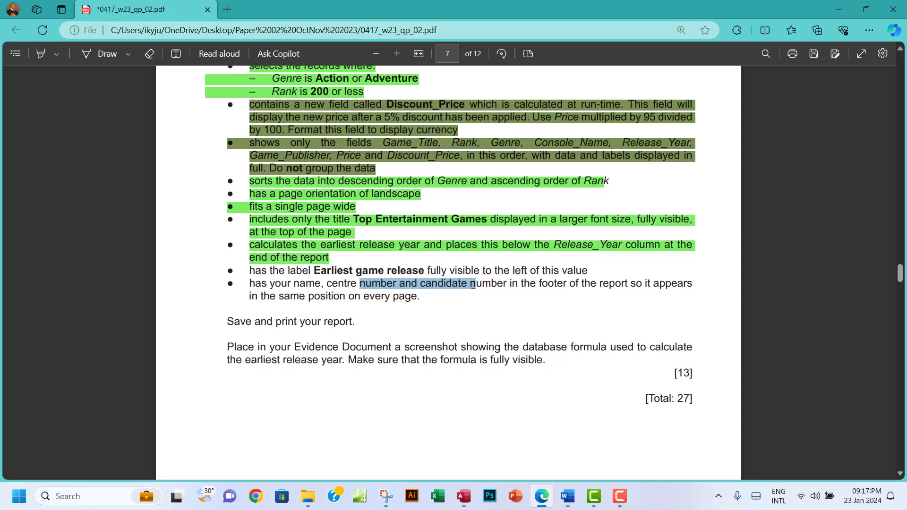
pyautogui.moveTo(472, 284); pyautogui.dragTo(474, 283)
pyautogui.click(463, 496)
# Switch to Design View and draw a new label in the centre of the Page Footer
pyautogui.click(28, 81)
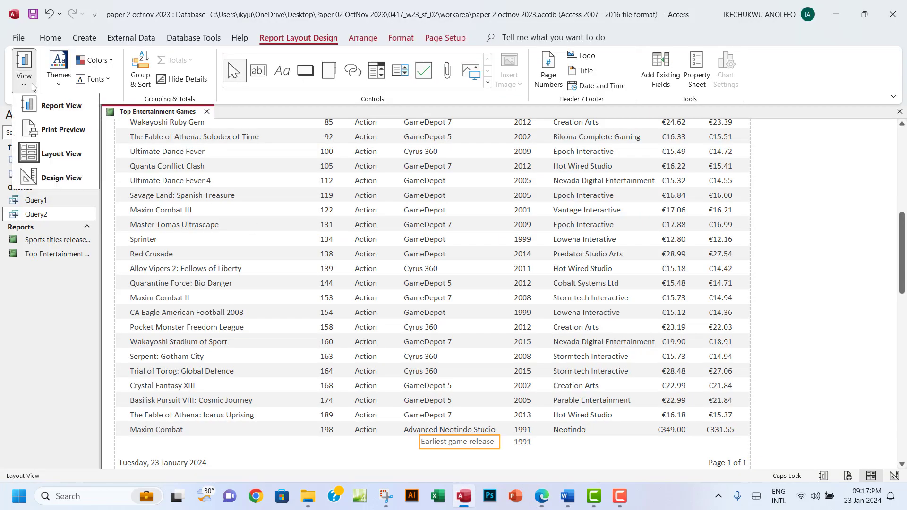
pyautogui.click(63, 185)
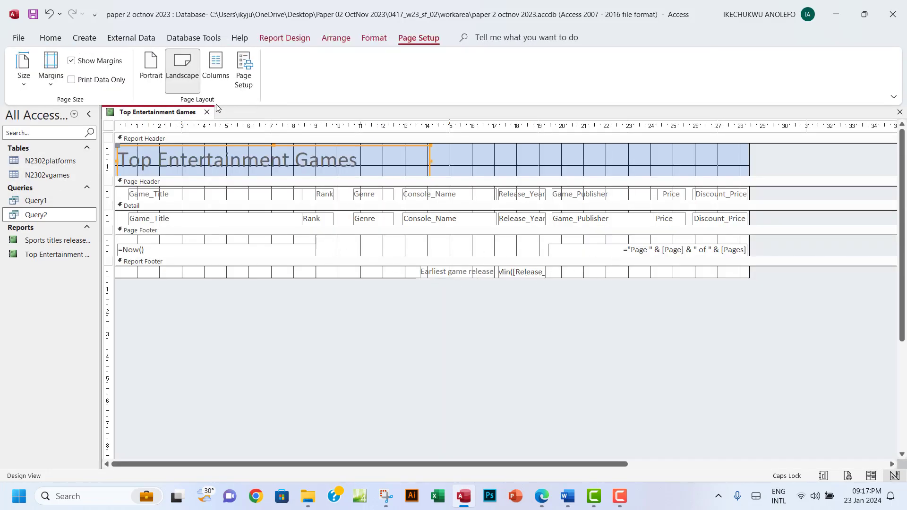
pyautogui.click(280, 39)
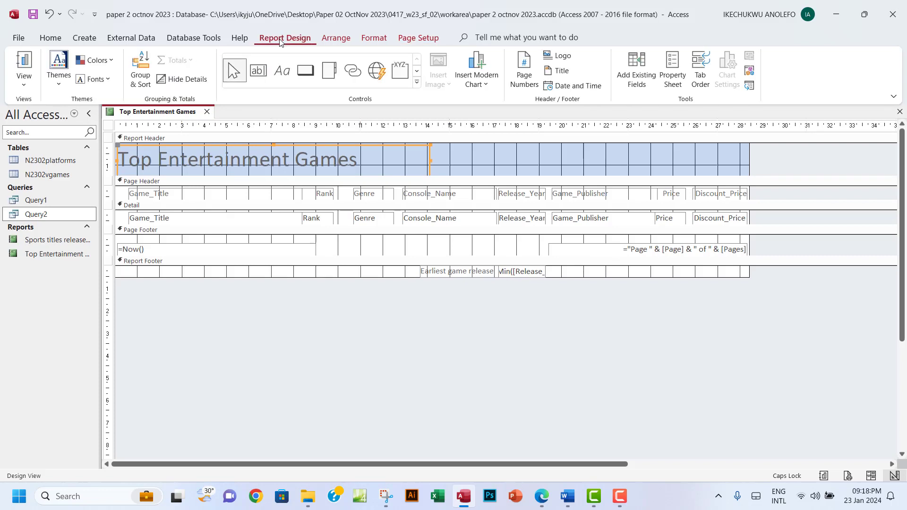
pyautogui.click(282, 71)
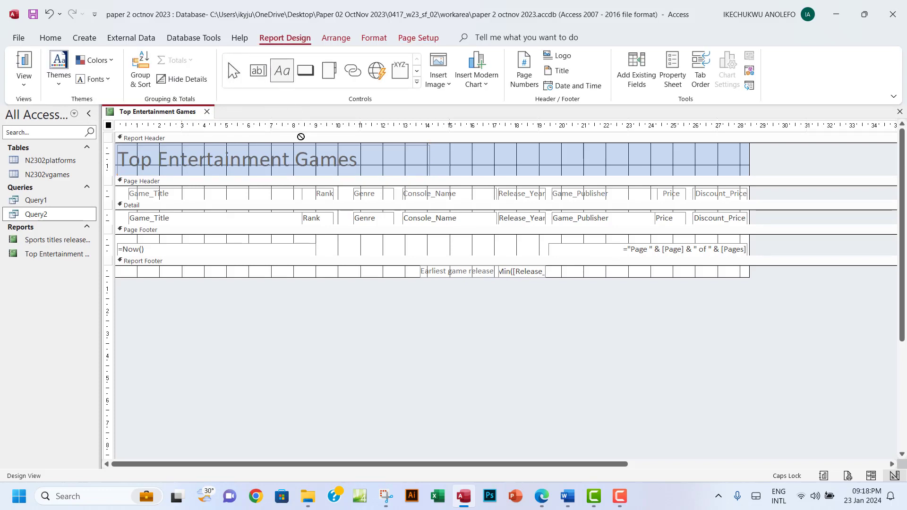
pyautogui.moveTo(329, 240); pyautogui.dragTo(531, 254)
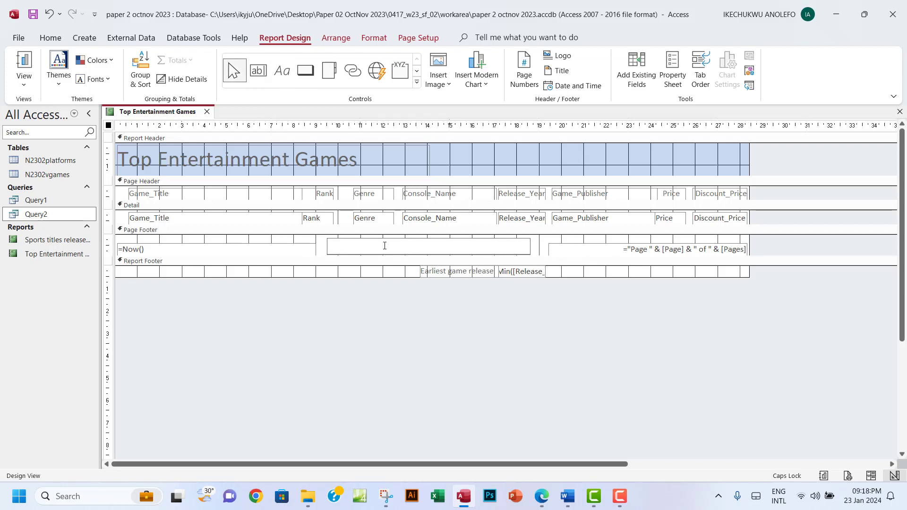
# Type the candidate's name, centre number and candidate number into the footer label
pyautogui.write('IK')
pyautogui.press('BackSpace')
pyautogui.press('BackSpace')
pyautogui.press('capslock')
pyautogui.press('capslock')
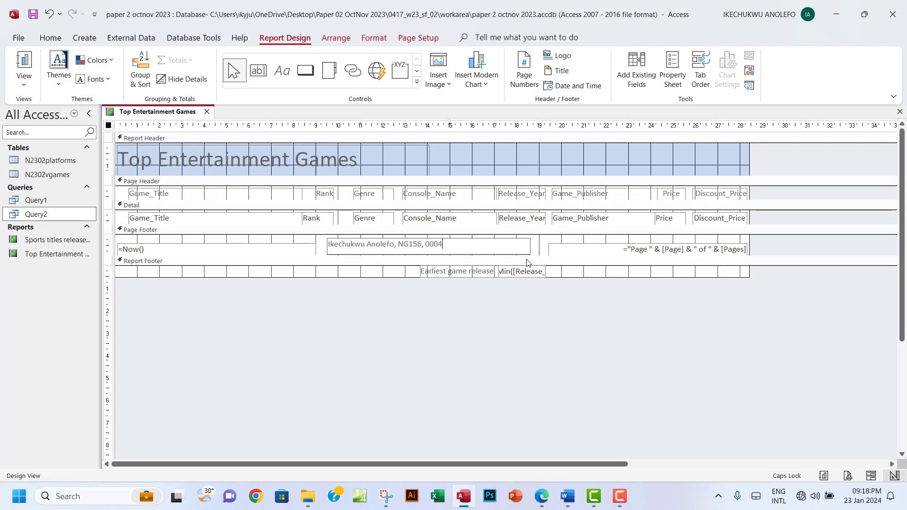
pyautogui.click(236, 249)
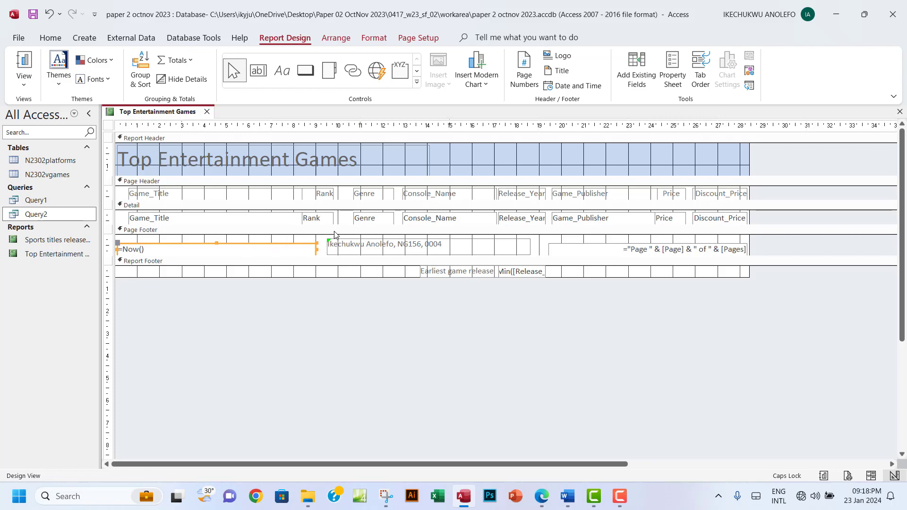
pyautogui.click(26, 84)
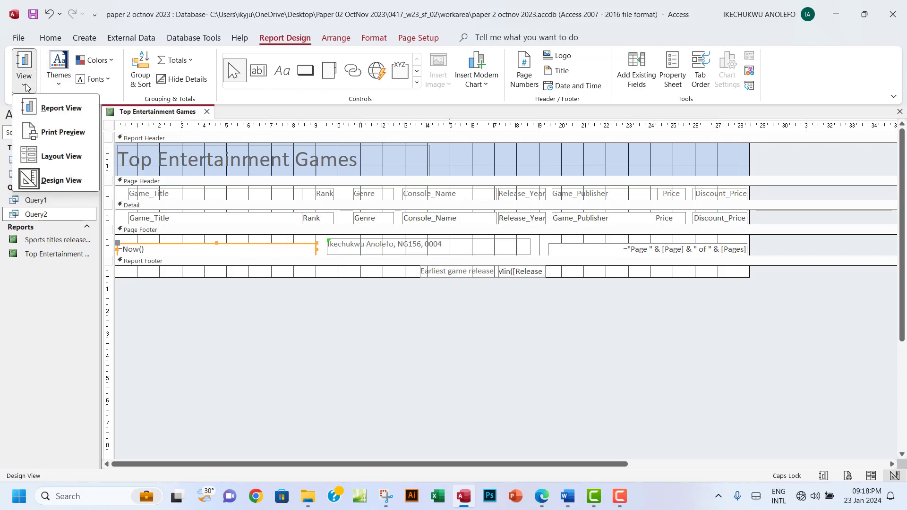
pyautogui.click(56, 133)
pyautogui.scroll(-10, 390, 289)
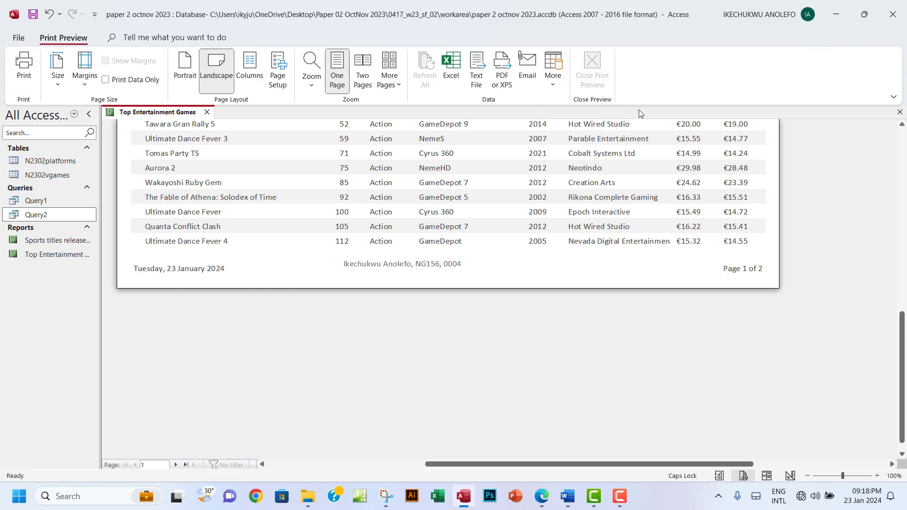
pyautogui.click(19, 38)
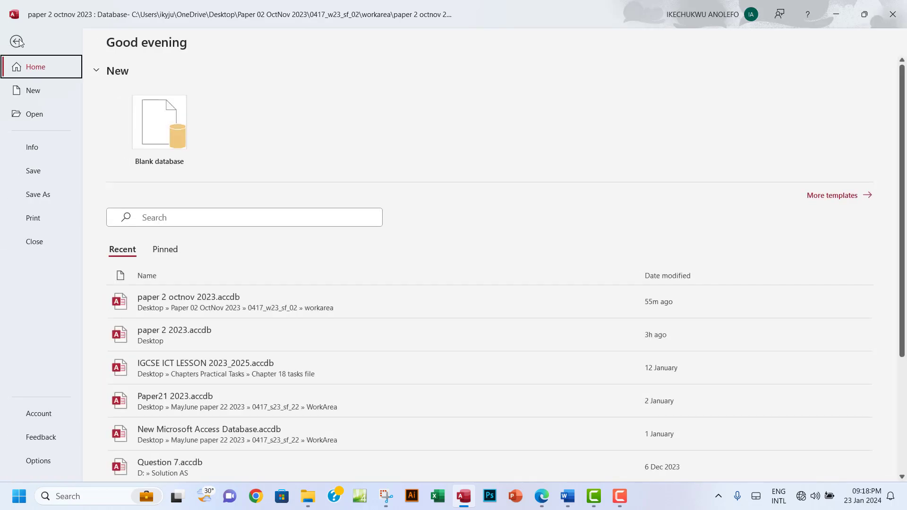
pyautogui.click(20, 42)
pyautogui.click(549, 186)
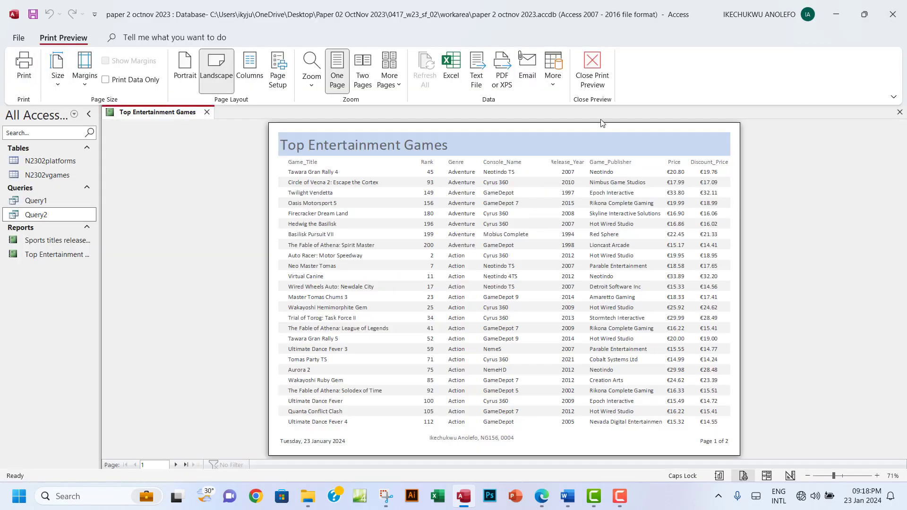
pyautogui.click(592, 71)
pyautogui.click(24, 81)
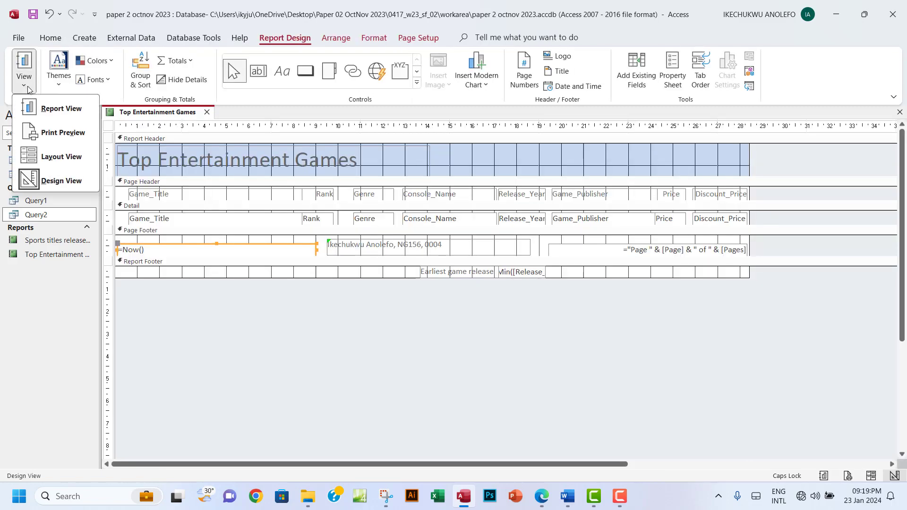
pyautogui.click(60, 182)
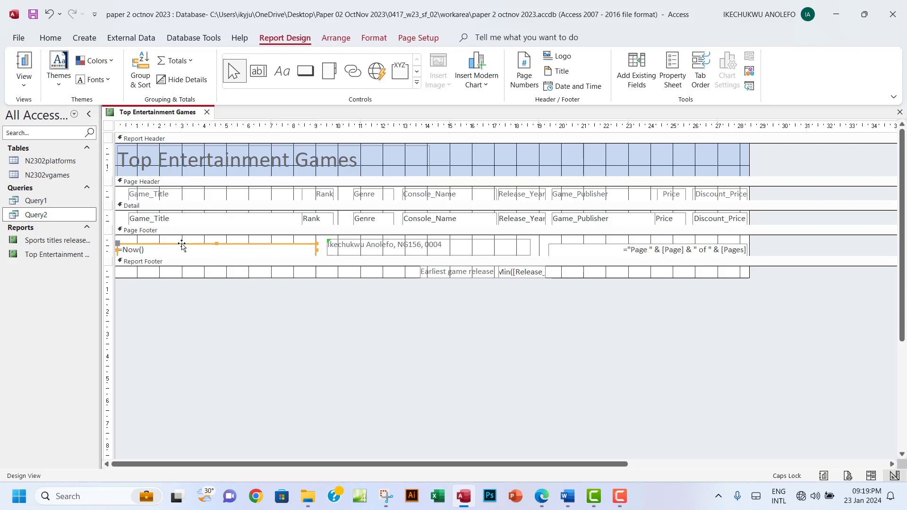
# Preview the report without the page-footer date box, then restore it and preview again
pyautogui.press('Delete')
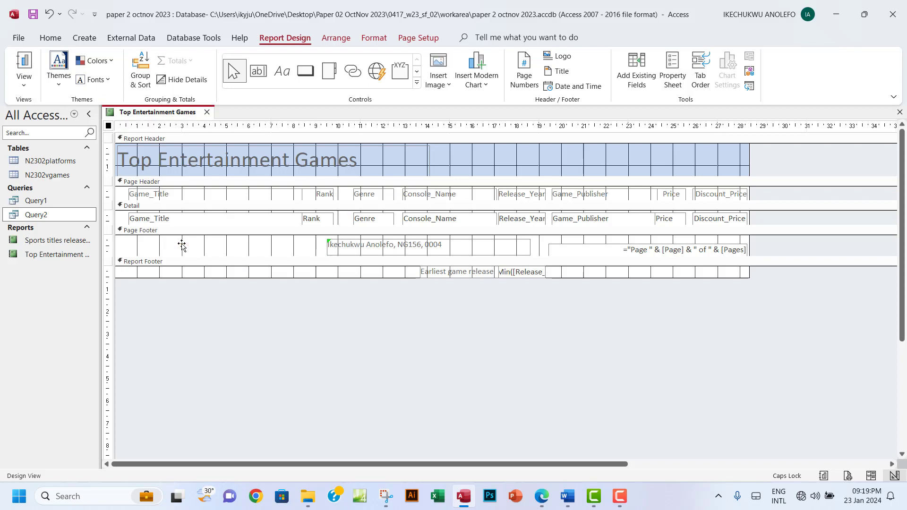
pyautogui.click(24, 81)
pyautogui.click(56, 132)
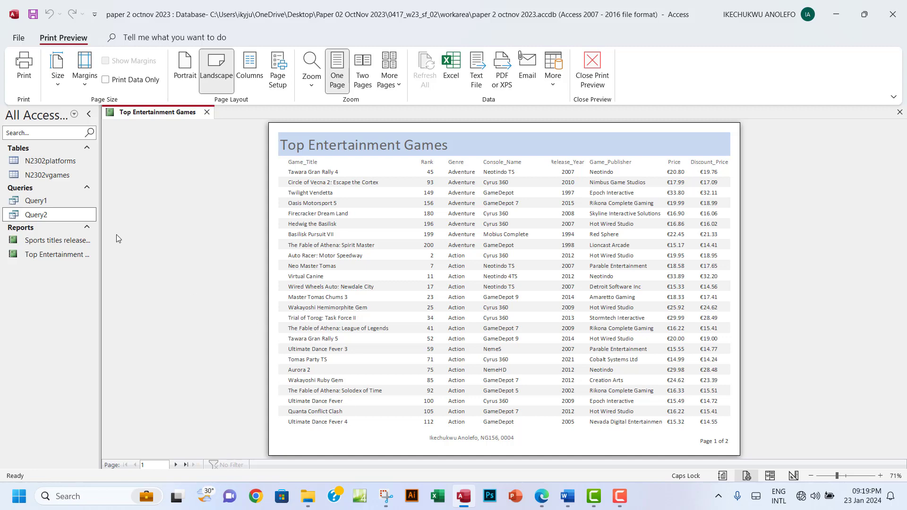
pyautogui.click(597, 79)
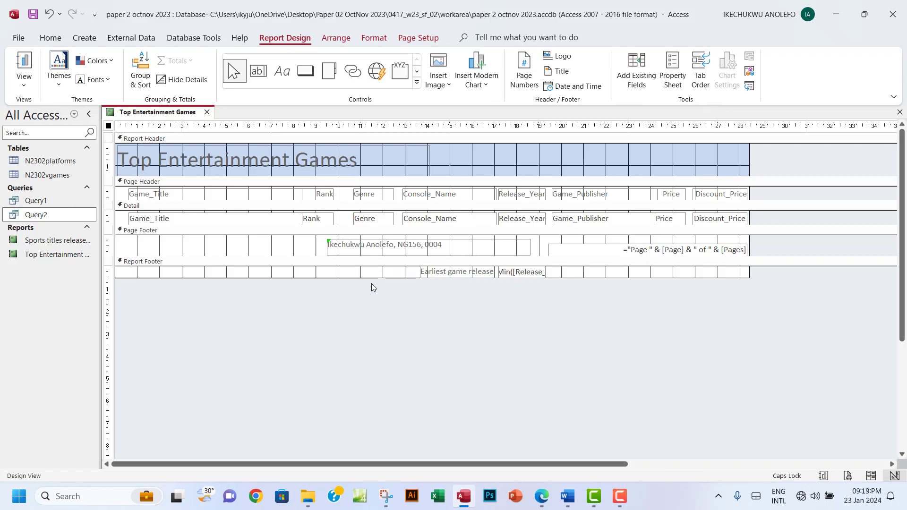
pyautogui.hotkey('ctrl', 'z')
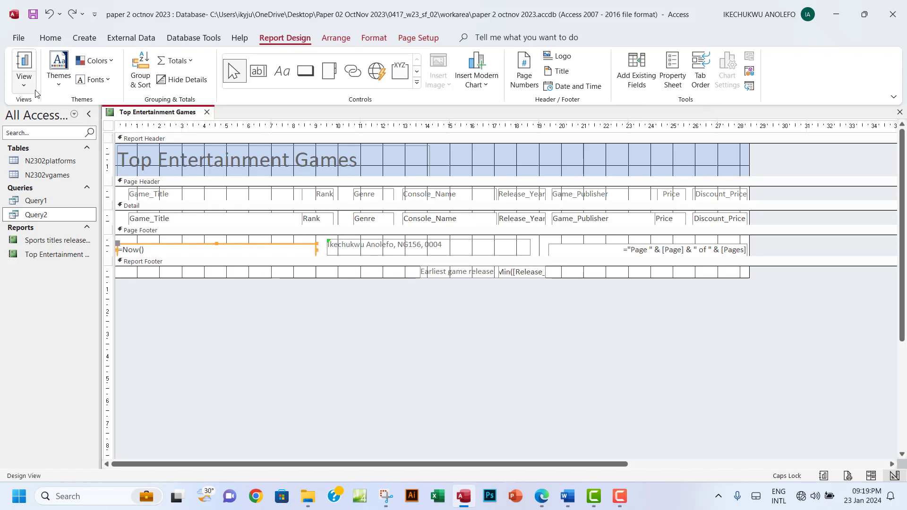
pyautogui.click(23, 81)
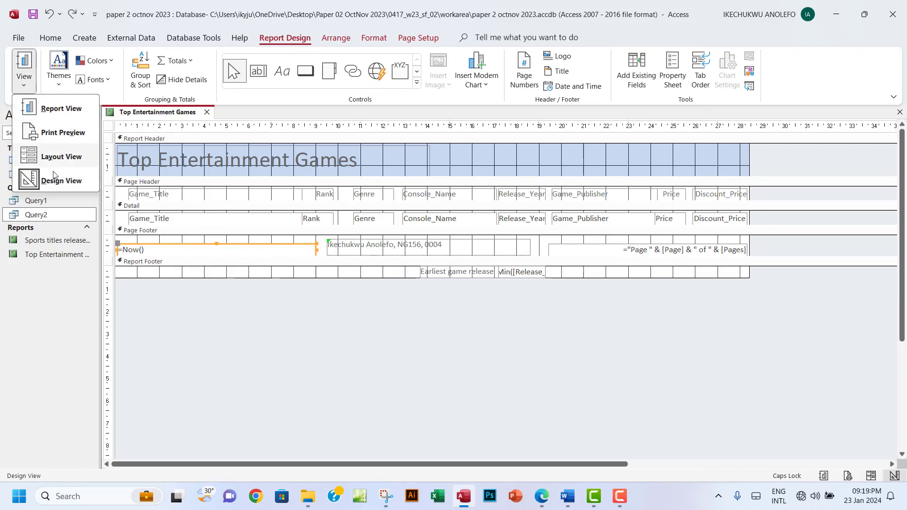
pyautogui.click(57, 135)
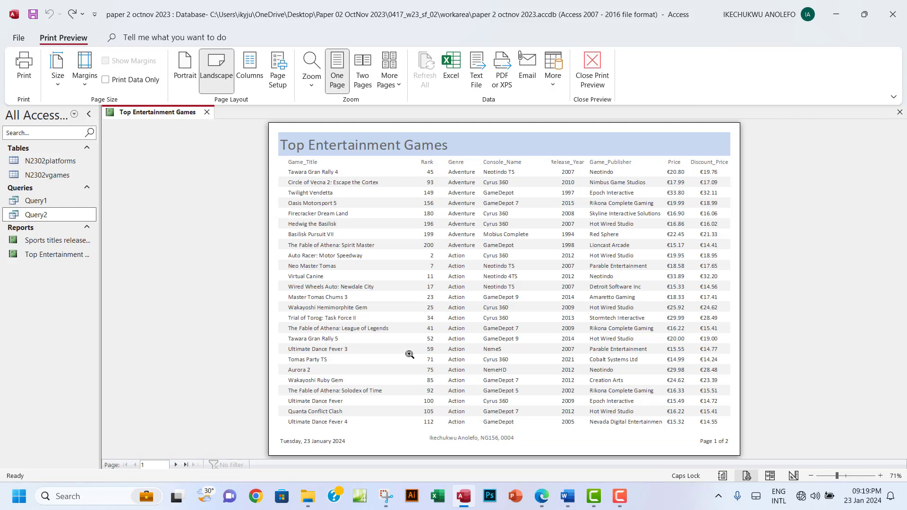
pyautogui.click(600, 89)
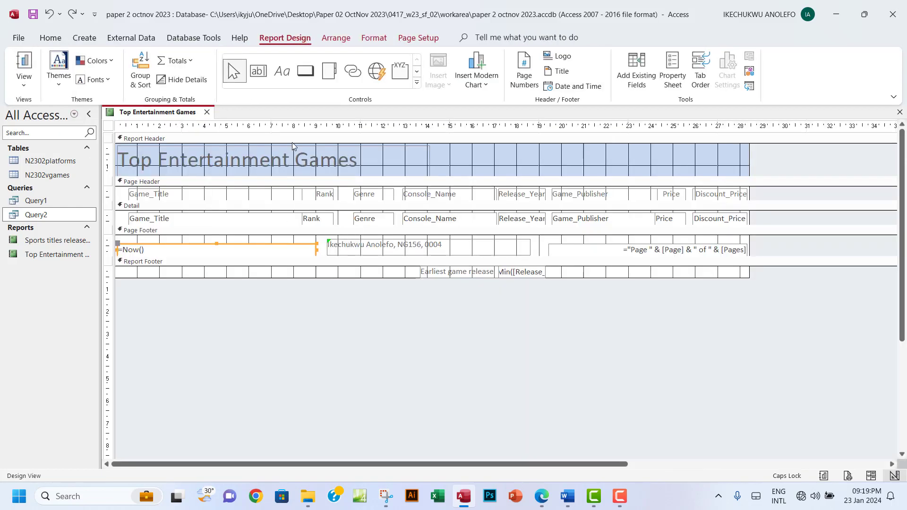
# Check both Print Preview pages, then return to Design View and select the candidate-details footer box
pyautogui.click(24, 81)
pyautogui.click(58, 136)
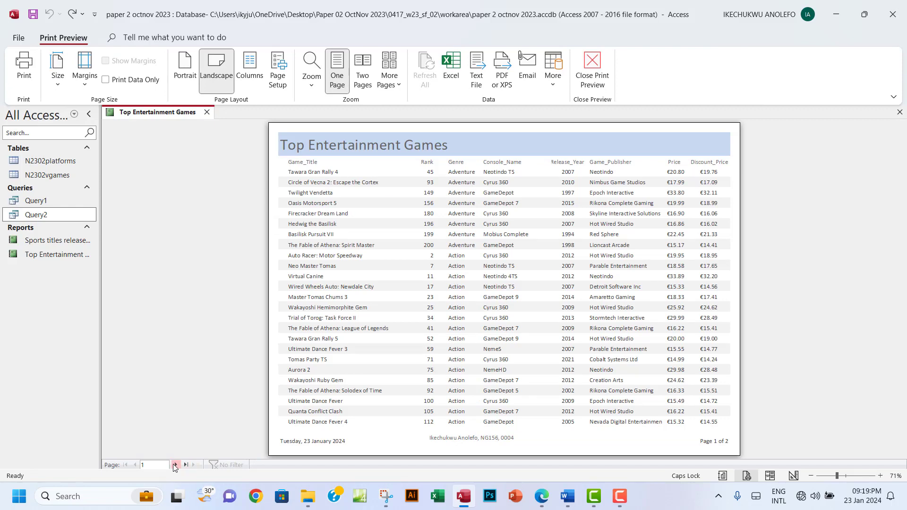
pyautogui.click(175, 465)
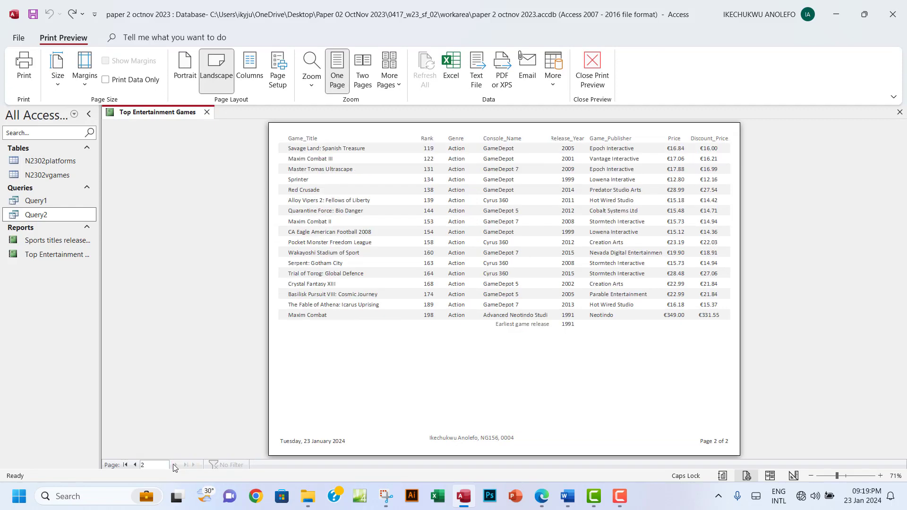
pyautogui.click(135, 465)
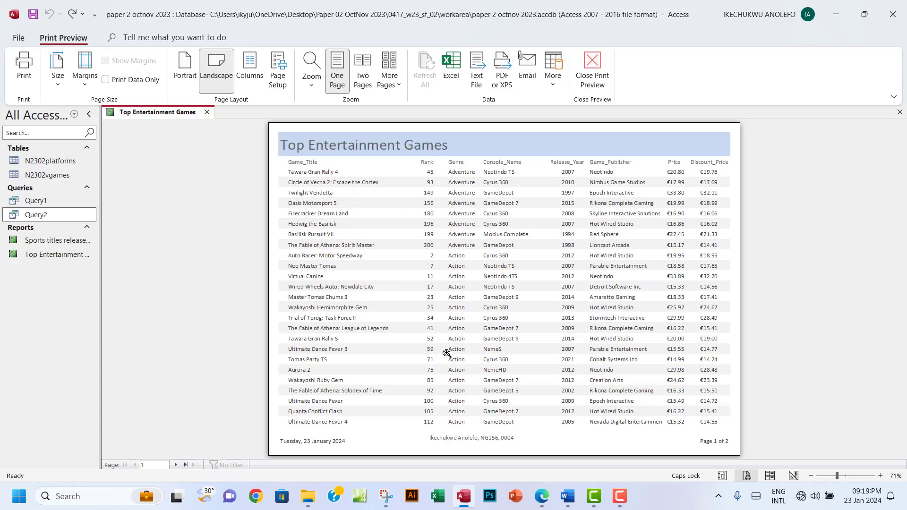
pyautogui.click(595, 76)
pyautogui.click(398, 246)
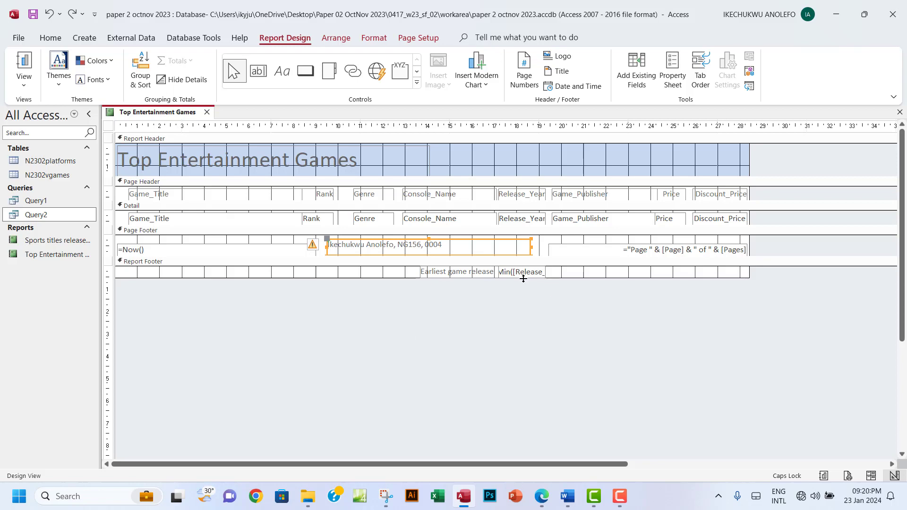
# Highlight the last two report requirements in the exam question PDF green
pyautogui.click(541, 496)
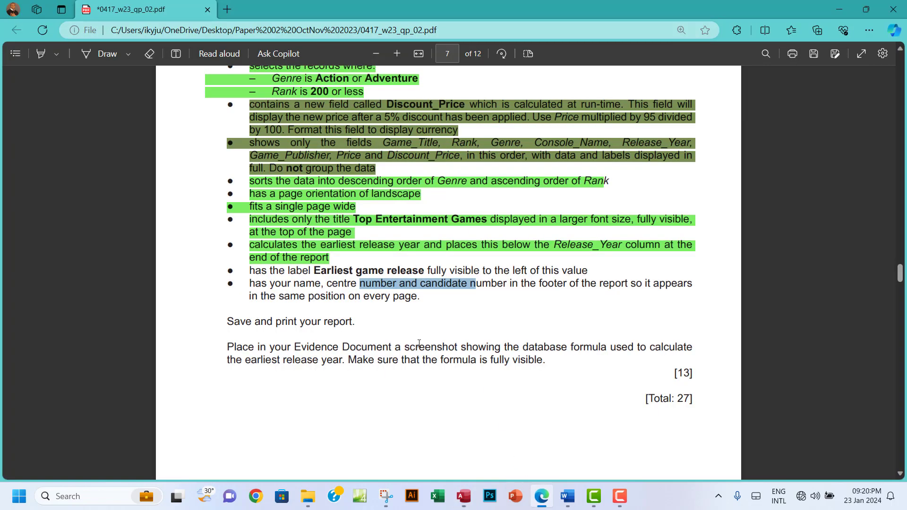
pyautogui.moveTo(250, 270); pyautogui.dragTo(421, 301)
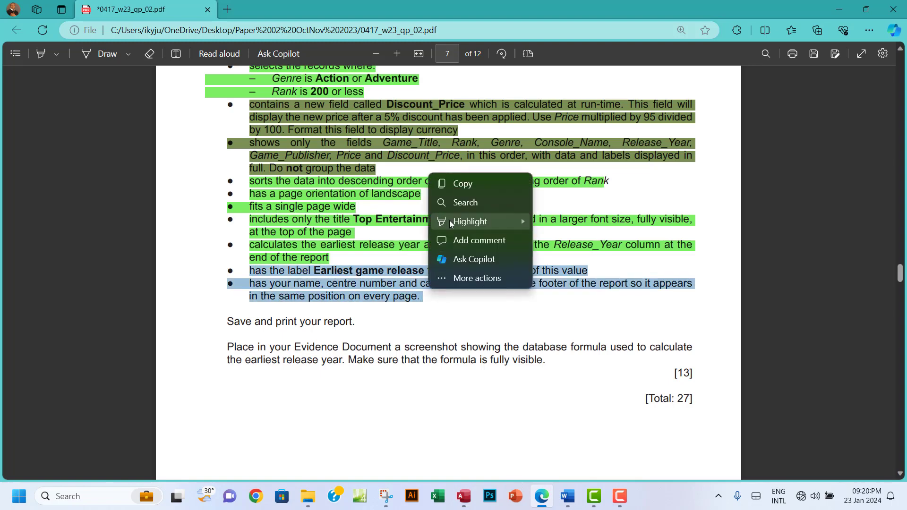
pyautogui.moveTo(472, 221)
pyautogui.click(562, 241)
pyautogui.scroll(-2, 455, 330)
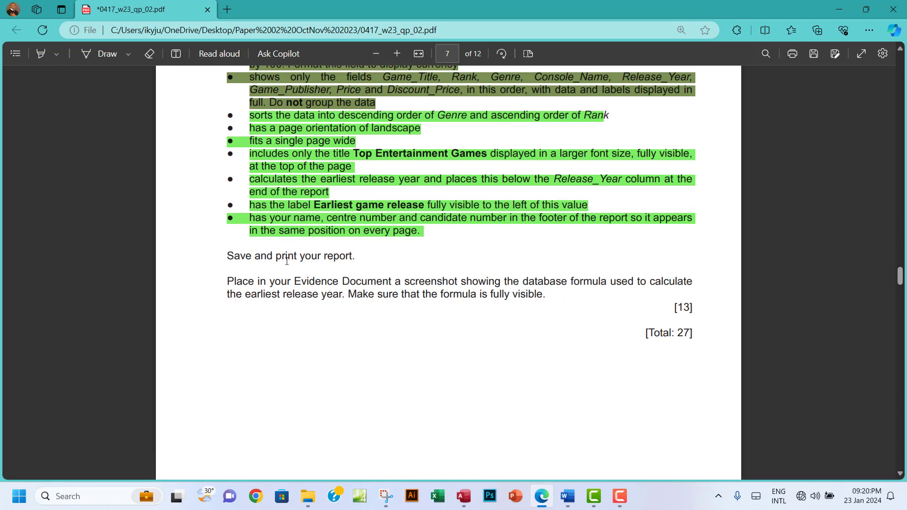
# Show the Access report in Print Preview
pyautogui.click(463, 496)
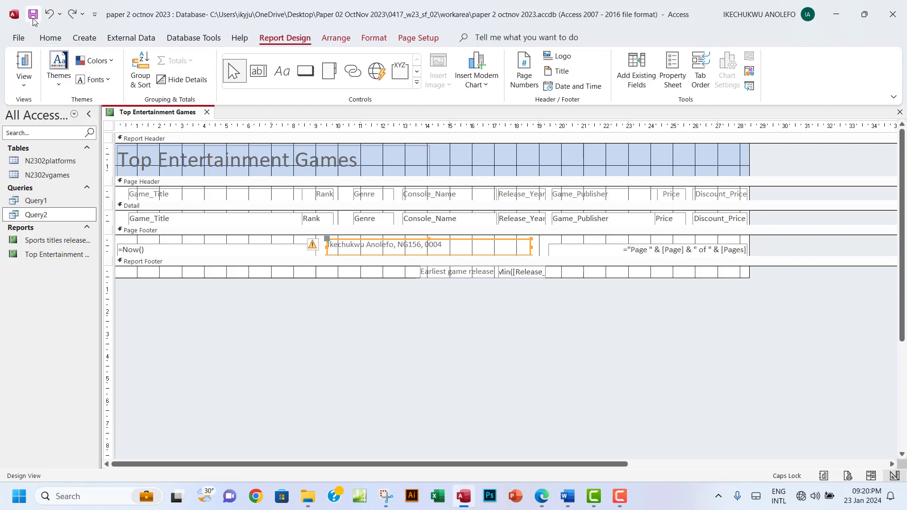
pyautogui.click(24, 84)
pyautogui.click(55, 131)
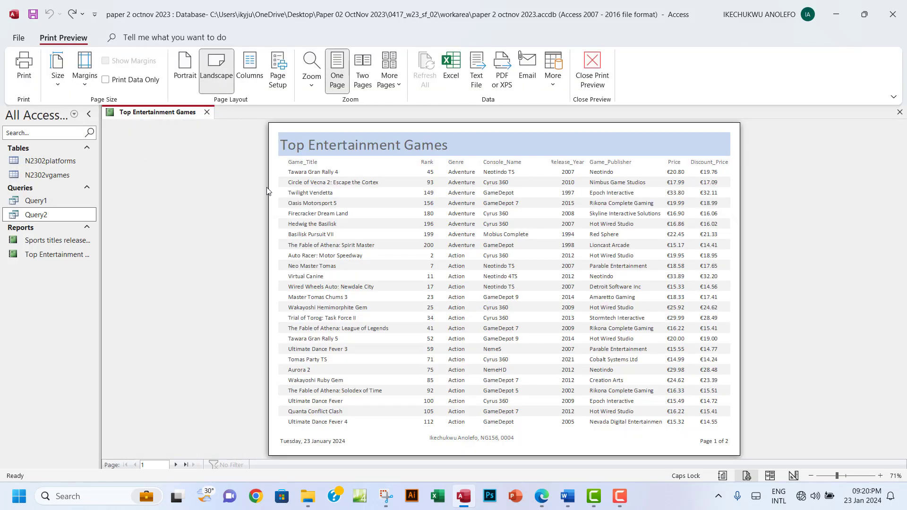
# Print the report with Microsoft Print to PDF as STEP 22 PRINTOUT in the workarea folder
pyautogui.click(23, 68)
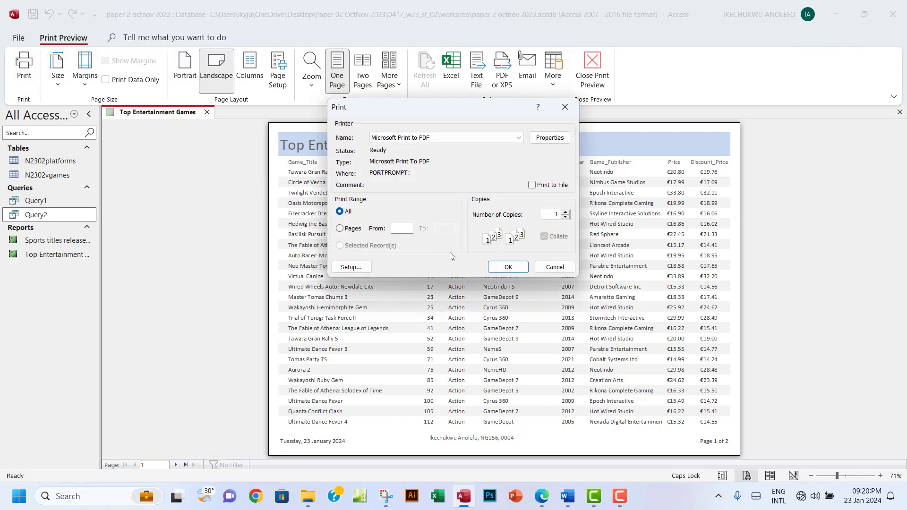
pyautogui.click(507, 266)
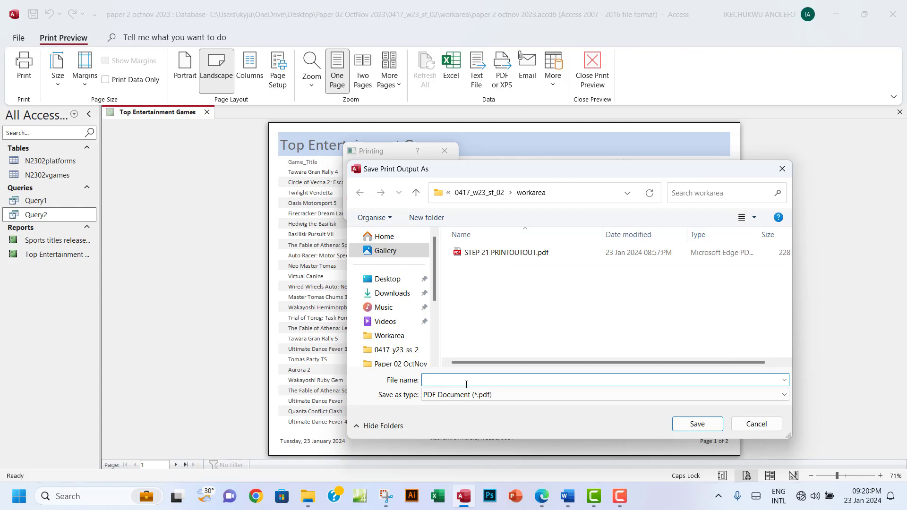
pyautogui.write('s')
pyautogui.press('BackSpace')
pyautogui.press('capslock')
pyautogui.write('ST')
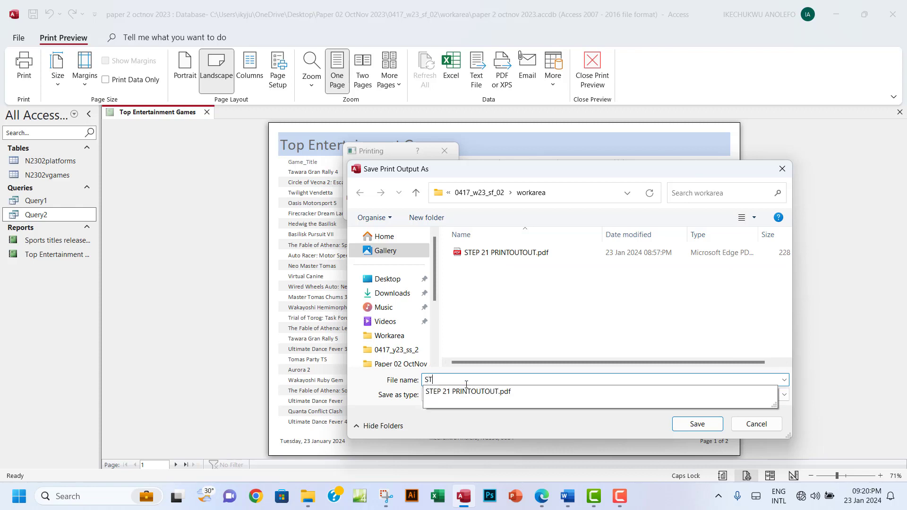
pyautogui.write('EP 22 ')
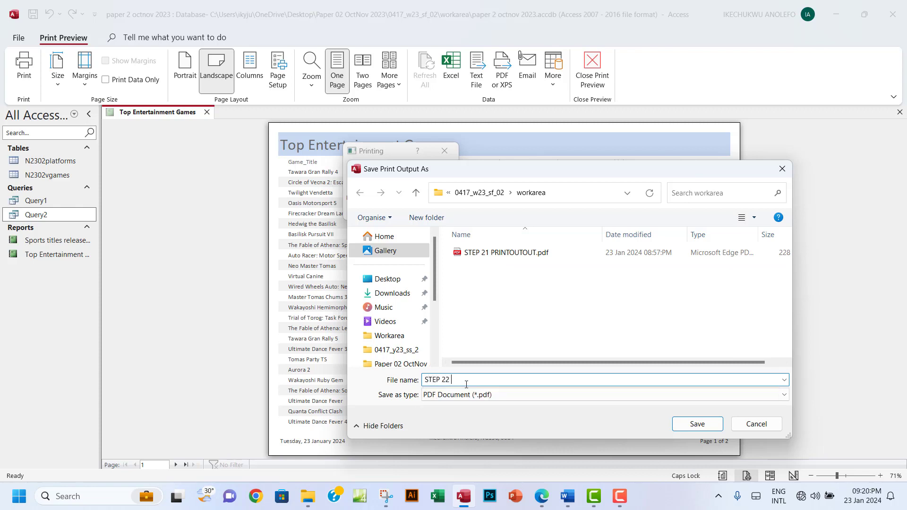
pyautogui.write('PRINTOUT')
pyautogui.click(697, 424)
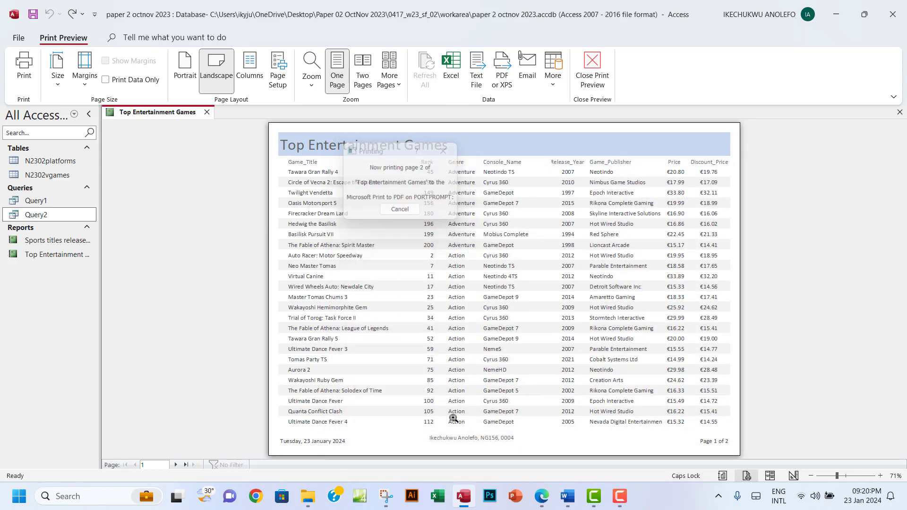
pyautogui.click(311, 500)
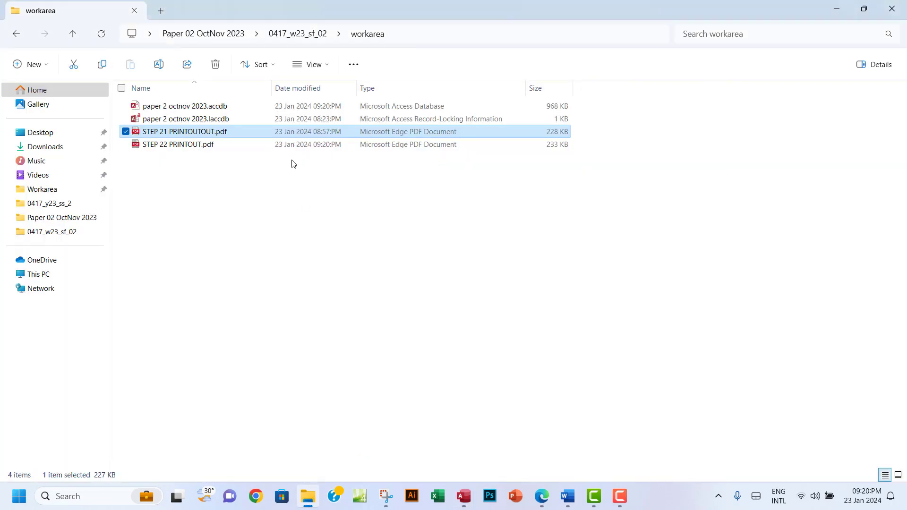
# Open STEP 22 PRINTOUT.pdf and scroll through its two landscape pages
pyautogui.click(195, 145)
pyautogui.press('Return')
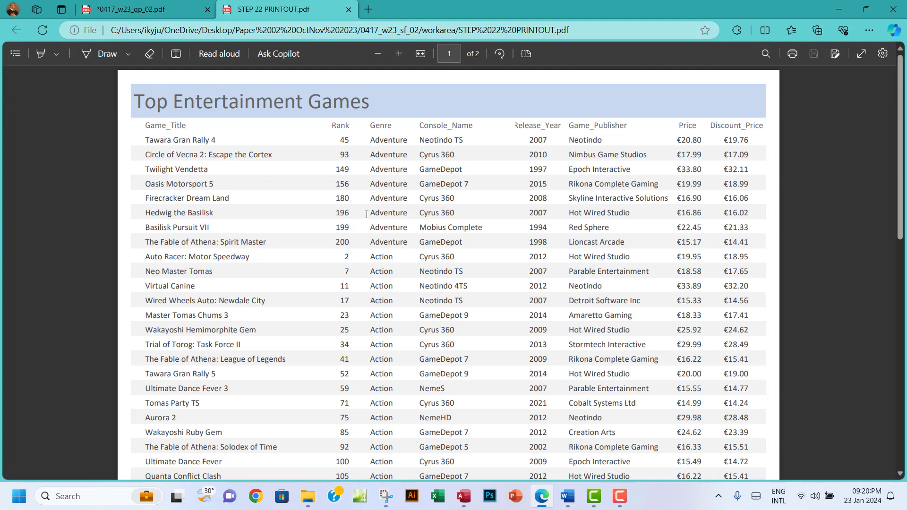
pyautogui.scroll(-4, 366, 214)
pyautogui.scroll(-5, 367, 214)
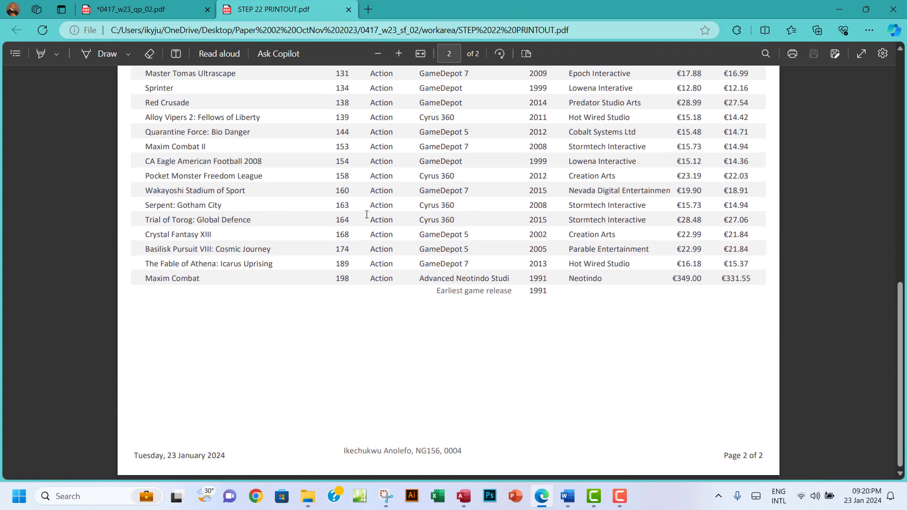
pyautogui.scroll(10, 366, 215)
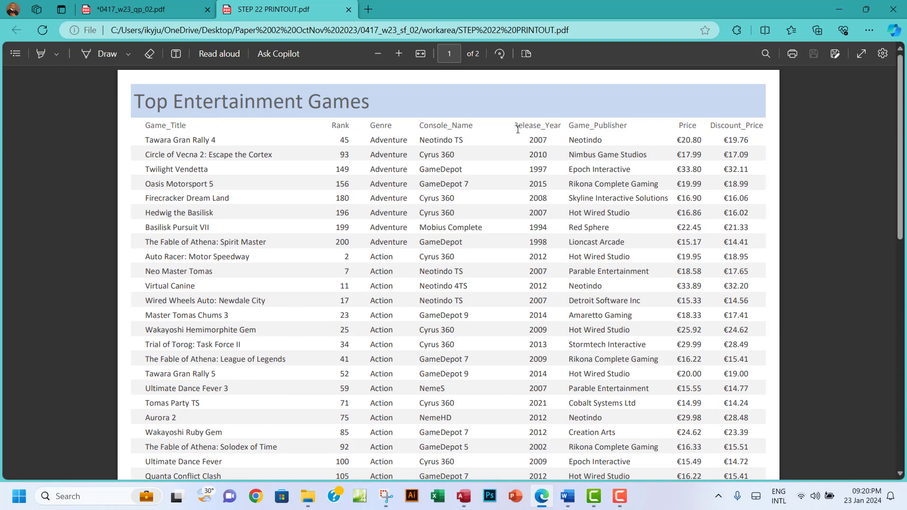
# Inspect the Release_Year heading in the PDF, then return to the Access report
pyautogui.moveTo(517, 126); pyautogui.dragTo(551, 124)
pyautogui.moveTo(558, 124); pyautogui.dragTo(559, 125)
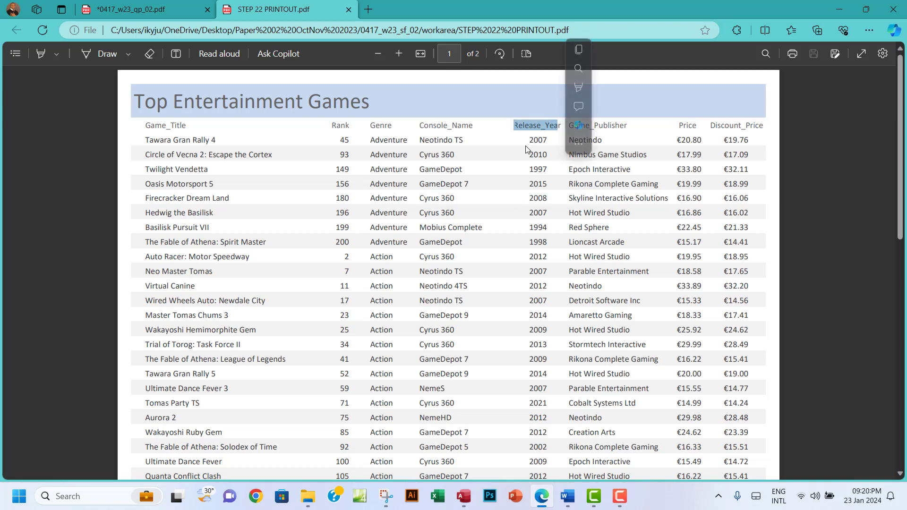
pyautogui.click(526, 131)
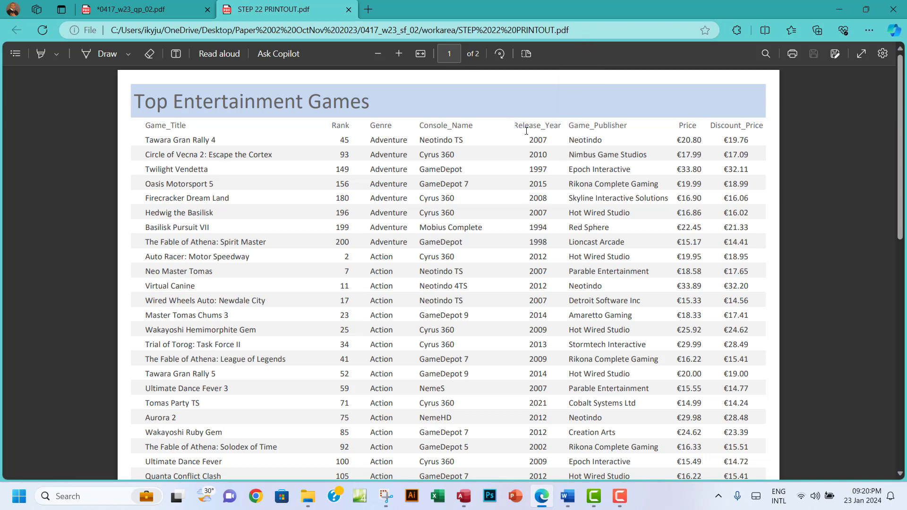
pyautogui.click(463, 496)
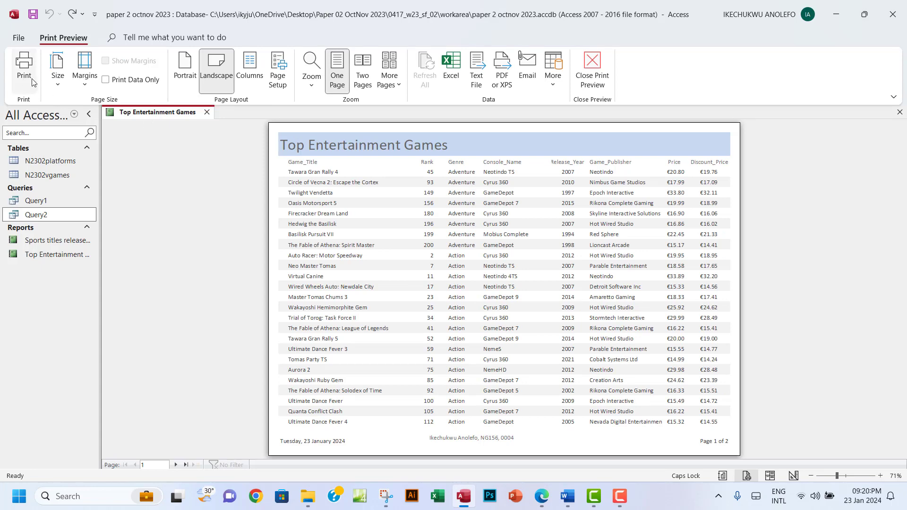
# In Layout View, widen the Release_Year column heading slightly and centre its text
pyautogui.click(591, 68)
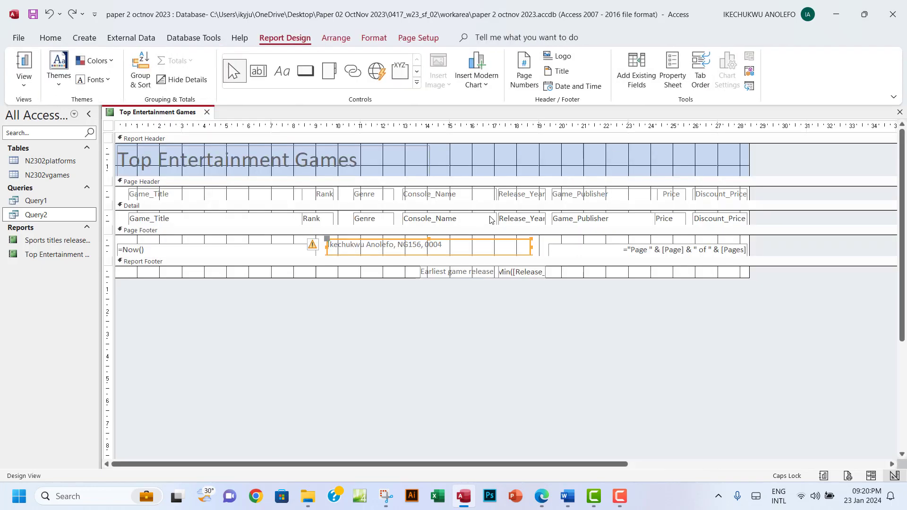
pyautogui.click(23, 90)
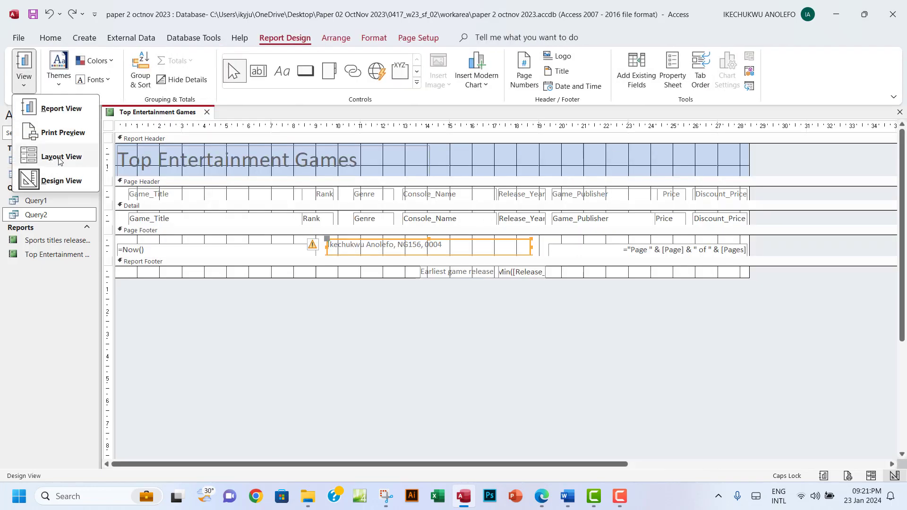
pyautogui.click(58, 158)
pyautogui.click(503, 174)
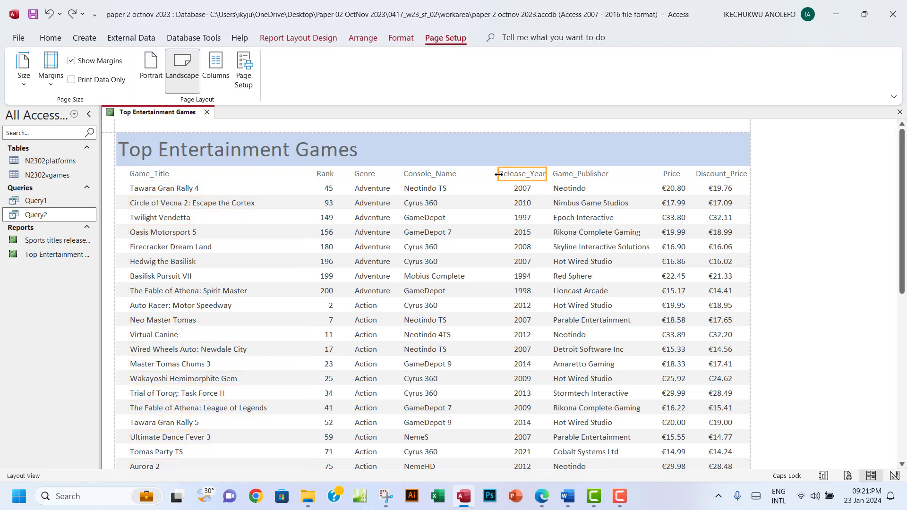
pyautogui.click(499, 174)
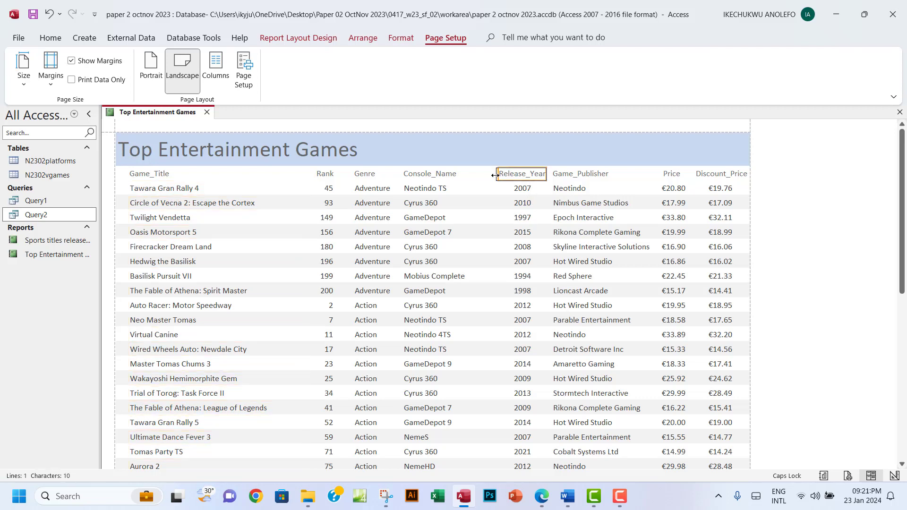
pyautogui.press('Escape')
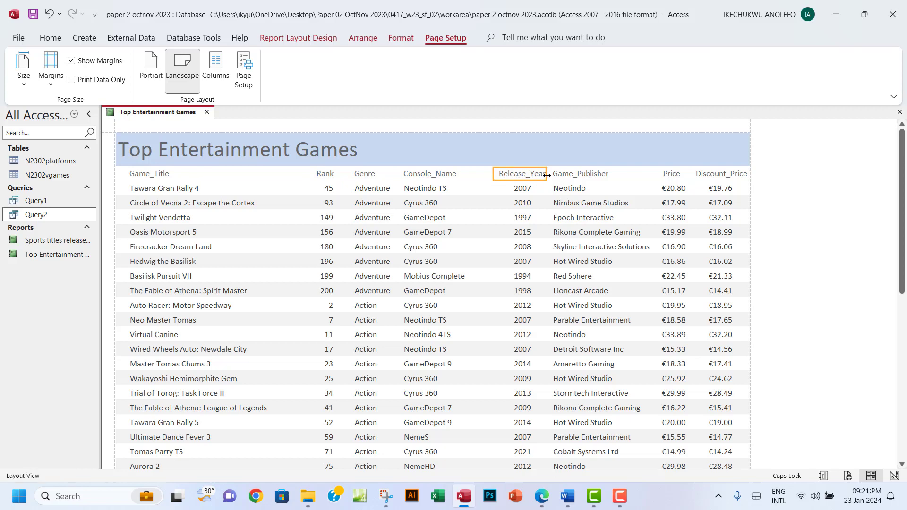
pyautogui.moveTo(546, 174); pyautogui.dragTo(549, 175)
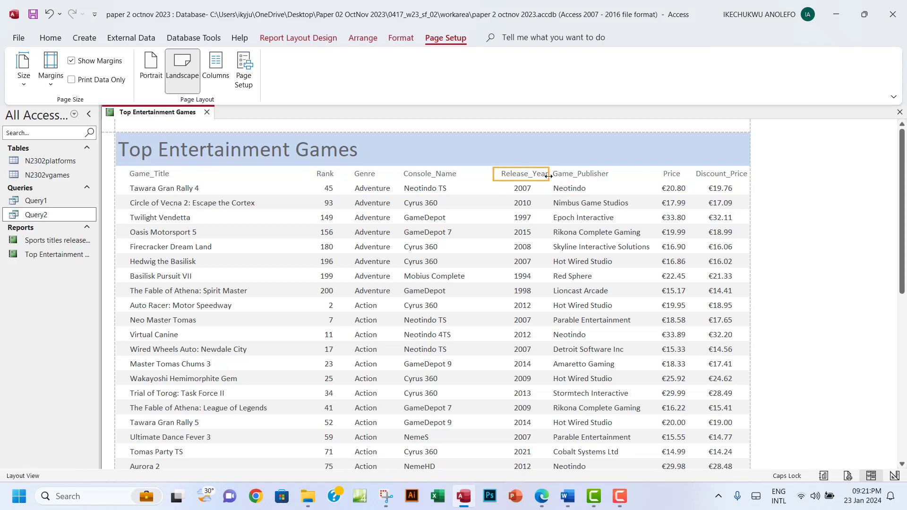
pyautogui.click(522, 177)
pyautogui.click(521, 177)
pyautogui.click(400, 38)
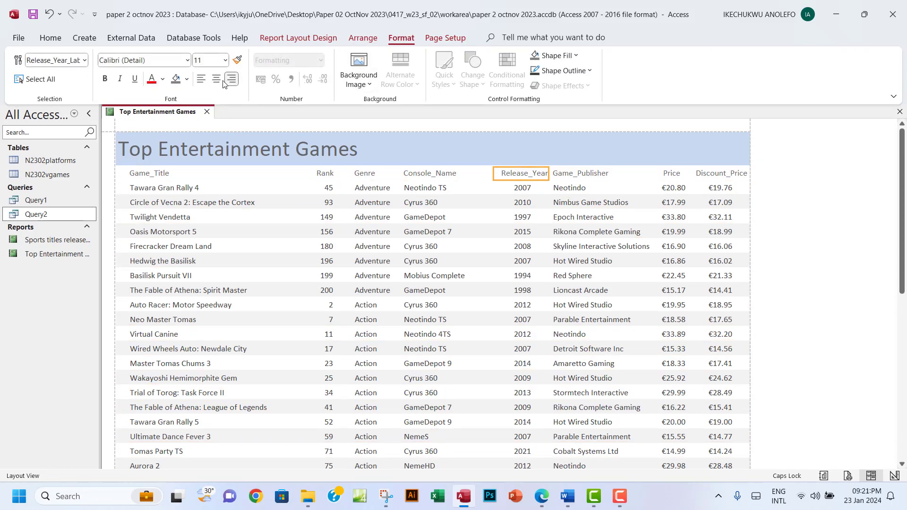
pyautogui.click(217, 79)
# Preview the report as it will print, then close Print Preview
pyautogui.click(51, 37)
pyautogui.click(21, 88)
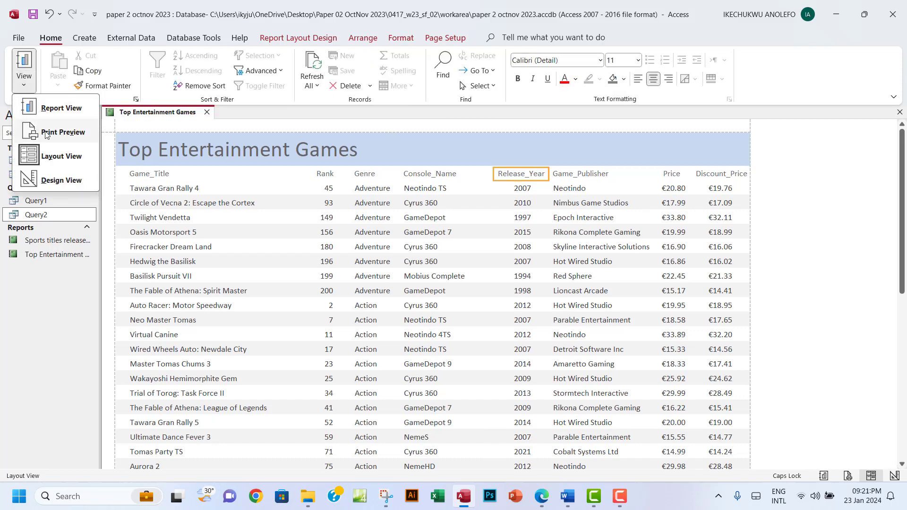
pyautogui.click(52, 132)
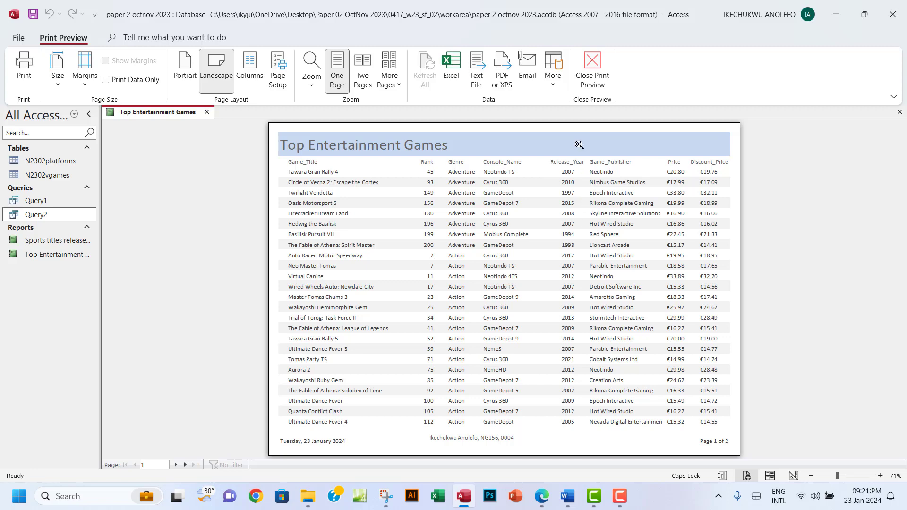
pyautogui.click(593, 77)
# Recheck STEP 22 PRINTOUT.pdf in Edge and close its tab
pyautogui.click(541, 504)
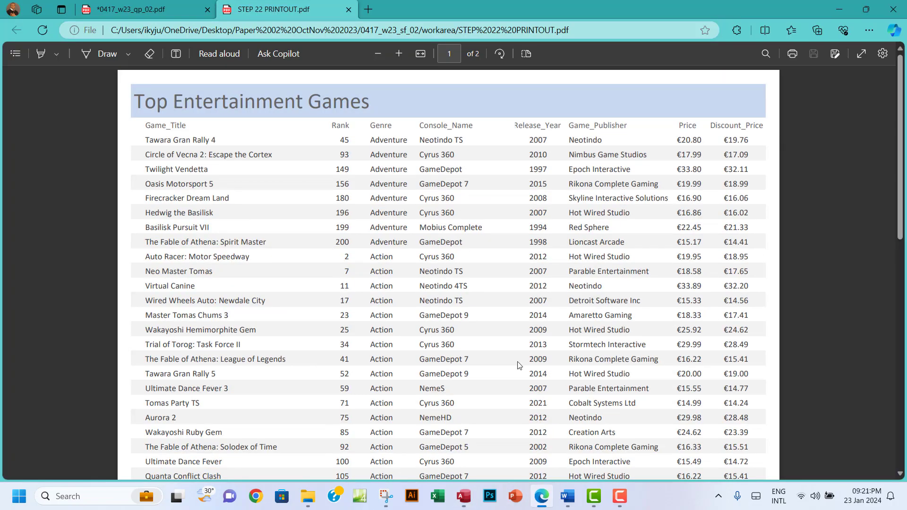
pyautogui.click(541, 496)
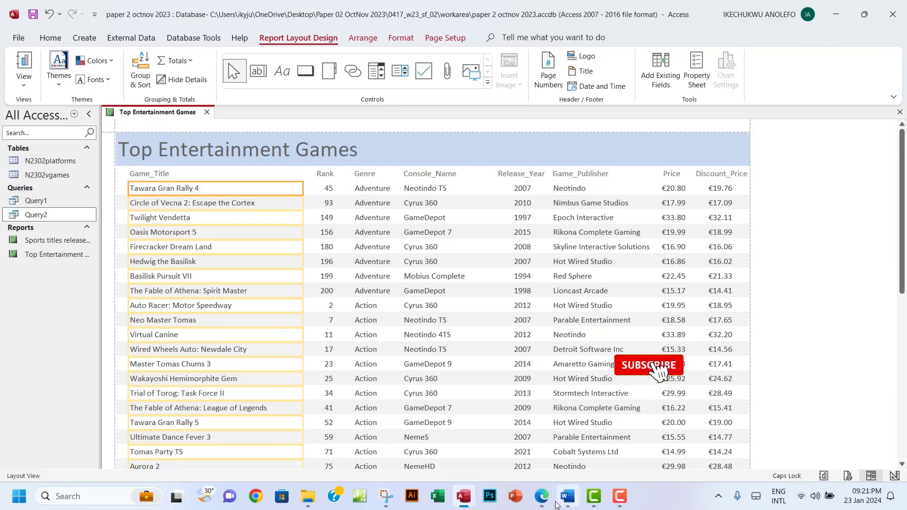
pyautogui.click(542, 497)
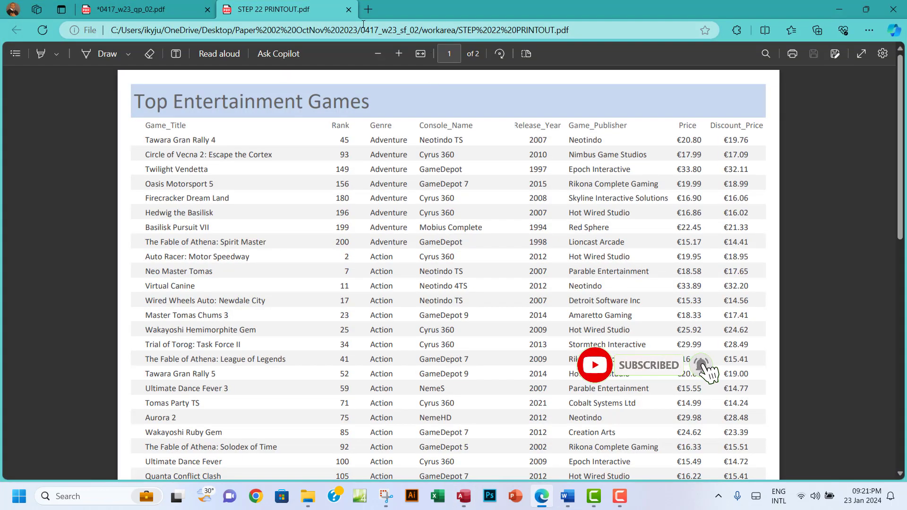
pyautogui.click(349, 9)
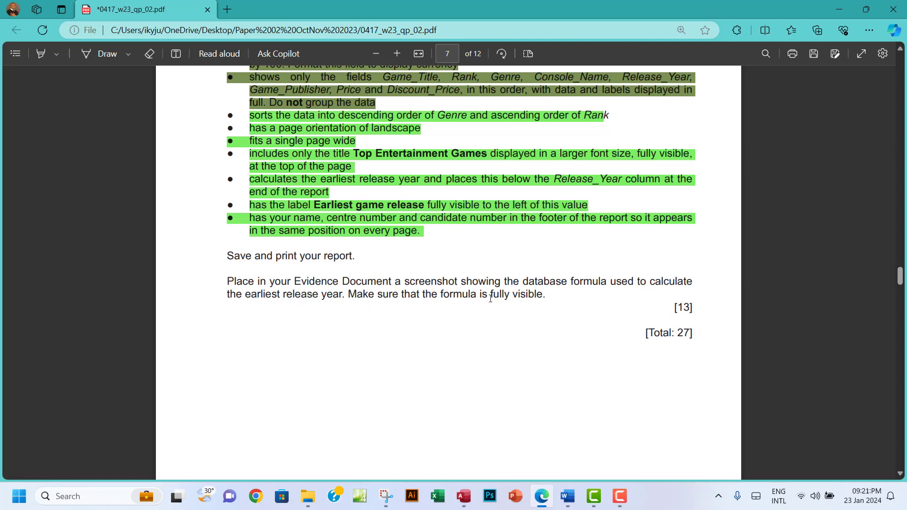
# In Design View, widen the footer formula box so =CDbl(Min([Release_Year])) shows fully
pyautogui.click(463, 496)
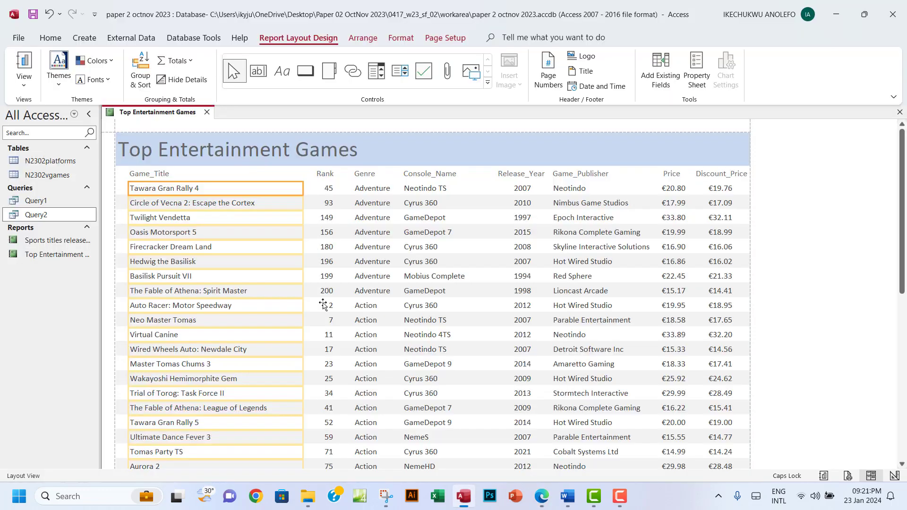
pyautogui.click(25, 85)
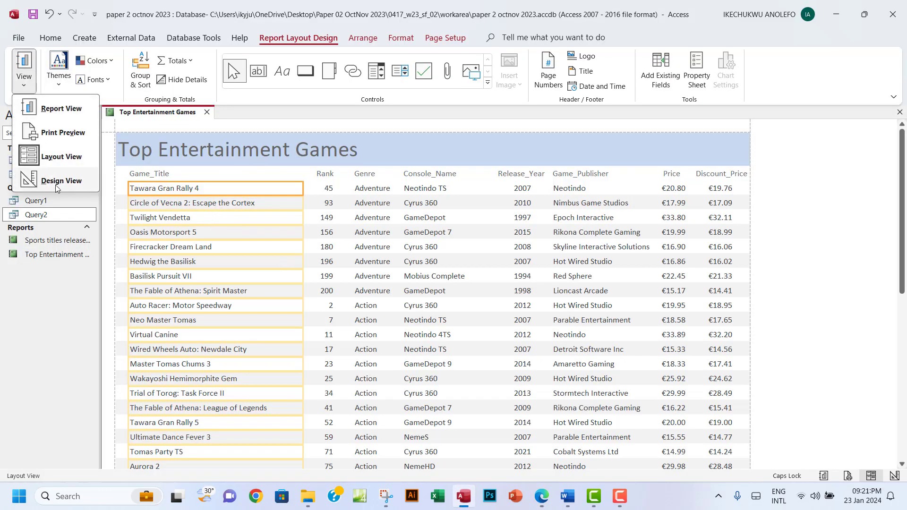
pyautogui.click(57, 180)
pyautogui.click(464, 273)
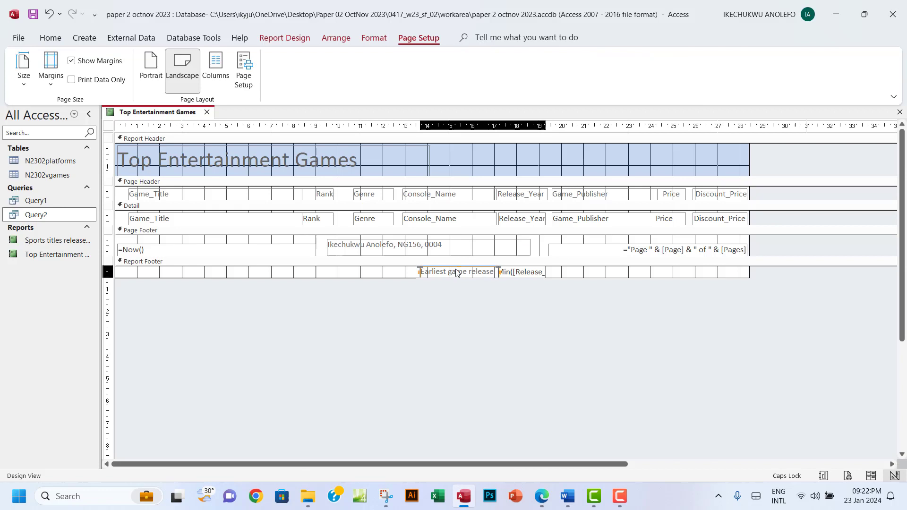
pyautogui.moveTo(533, 276); pyautogui.dragTo(633, 275)
pyautogui.click(543, 273)
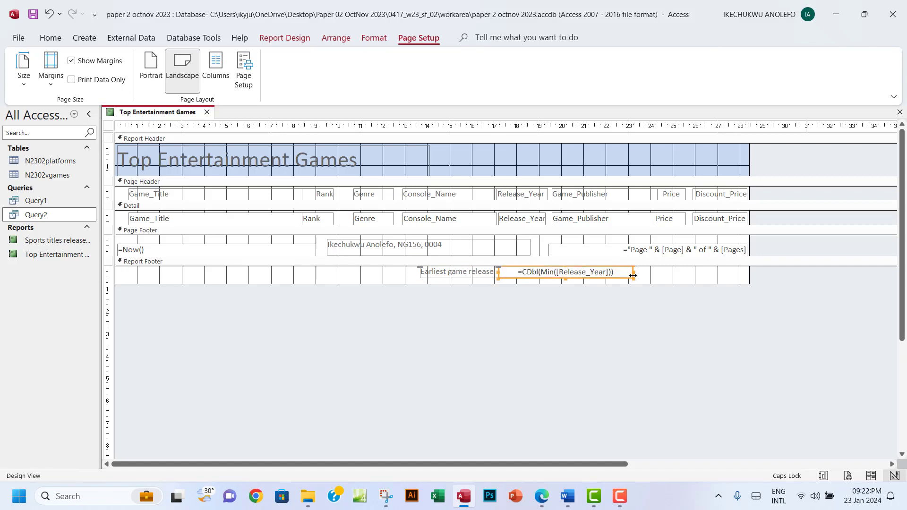
pyautogui.click(483, 282)
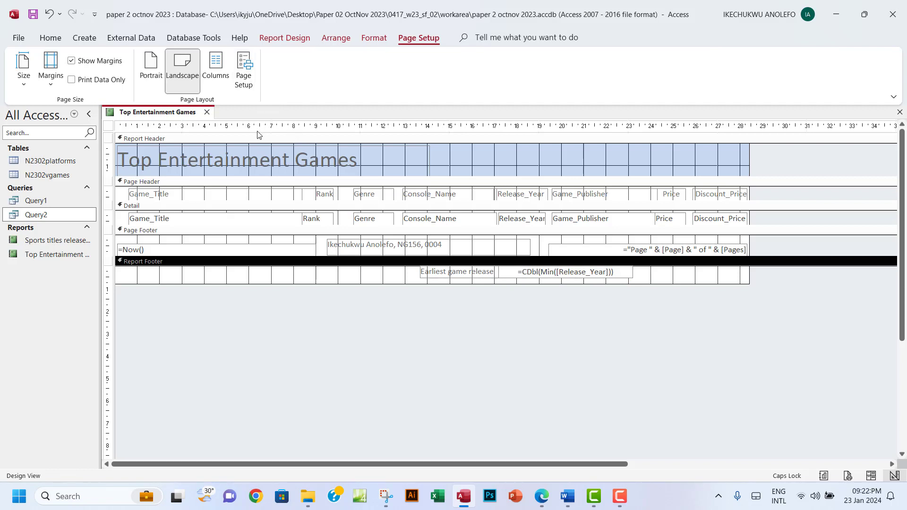
pyautogui.click(281, 40)
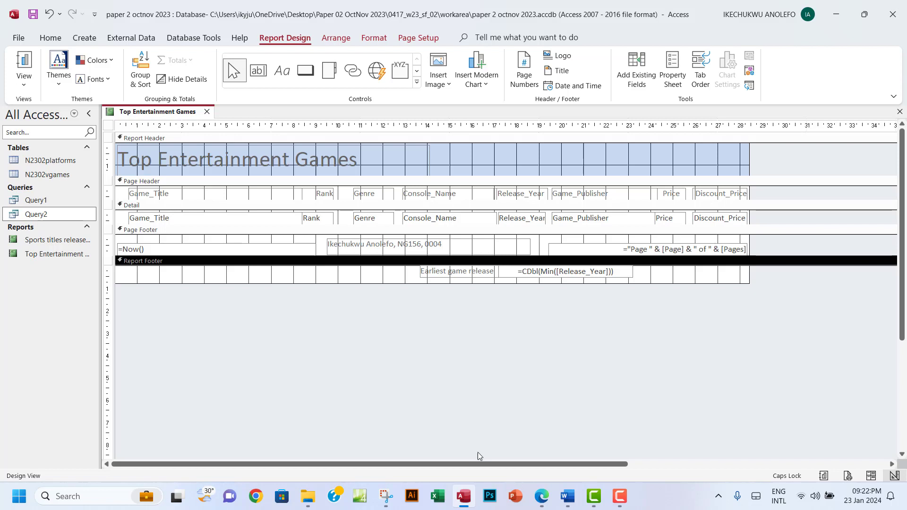
# Snip the Earliest game release label and its =CDbl(Min([Release_Year])) formula box
pyautogui.click(384, 486)
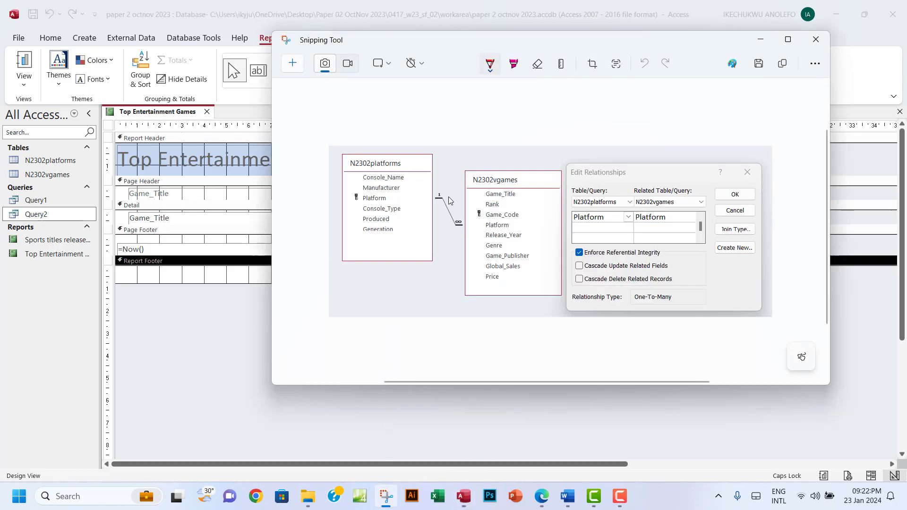
pyautogui.click(293, 64)
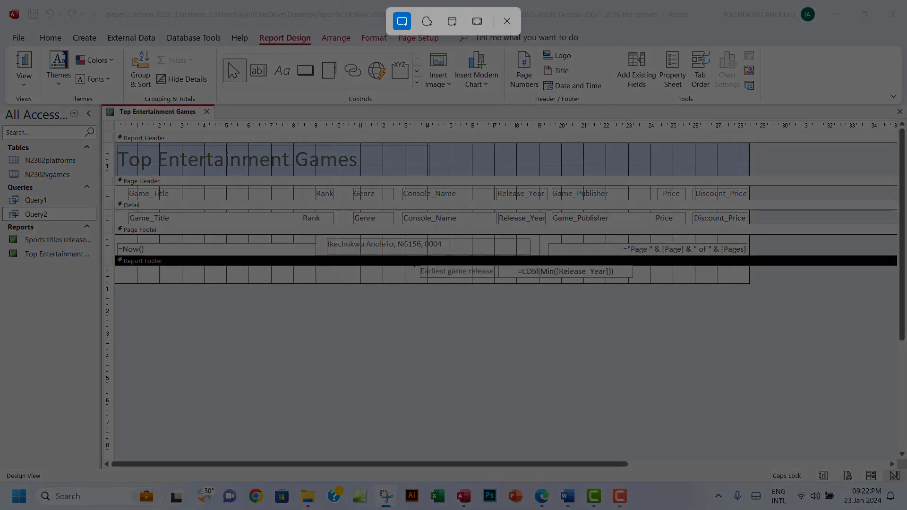
pyautogui.moveTo(410, 262); pyautogui.dragTo(660, 286)
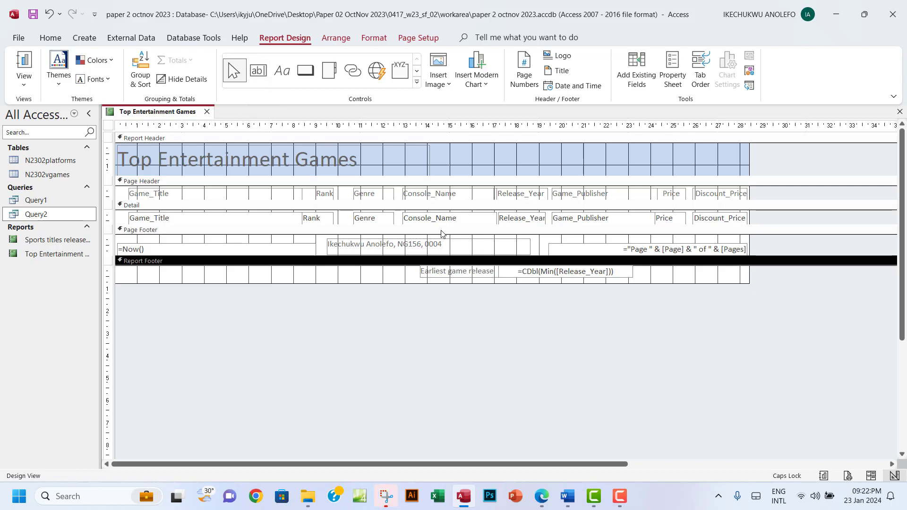
pyautogui.click(386, 496)
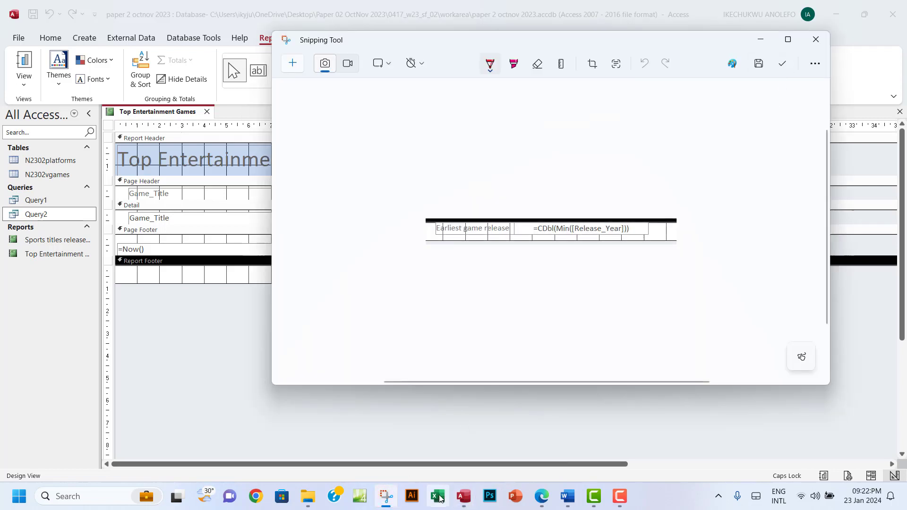
pyautogui.moveTo(567, 501)
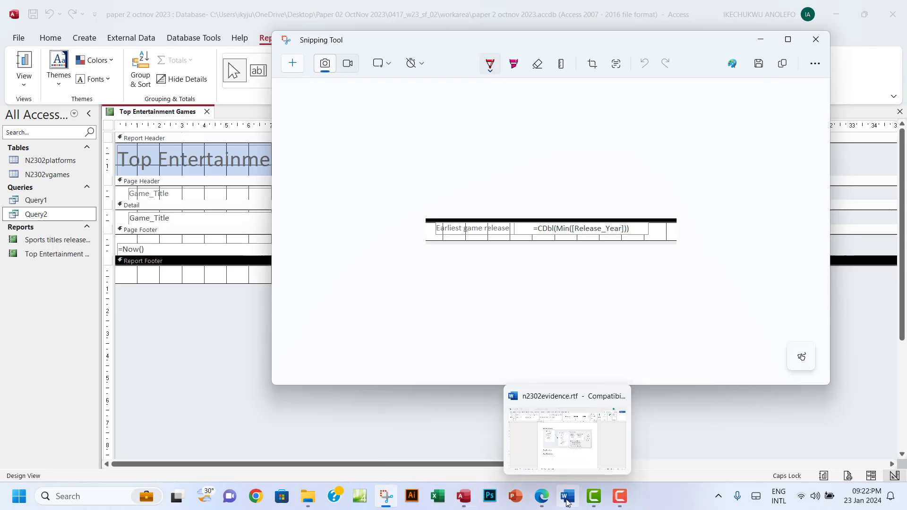
pyautogui.click(540, 505)
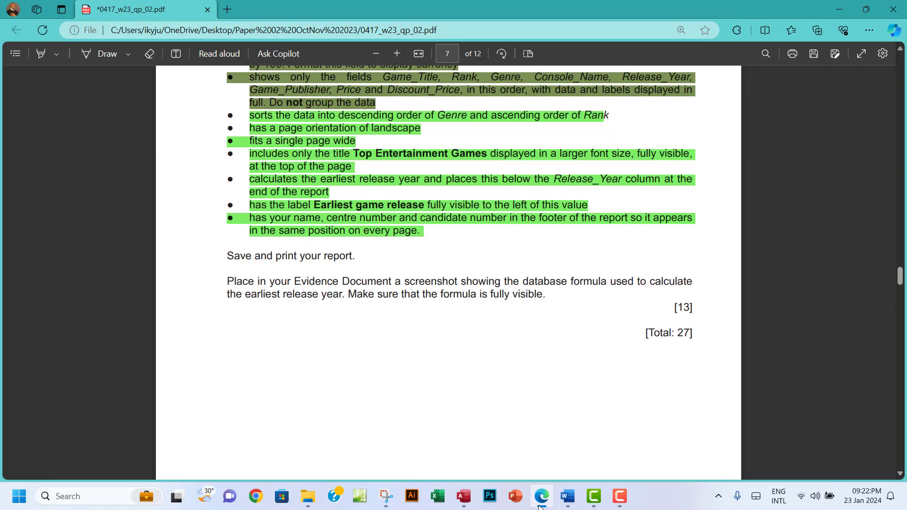
# Paste the formula snip under 'Step 22 evidence:' in n2302evidence.rtf
pyautogui.click(567, 498)
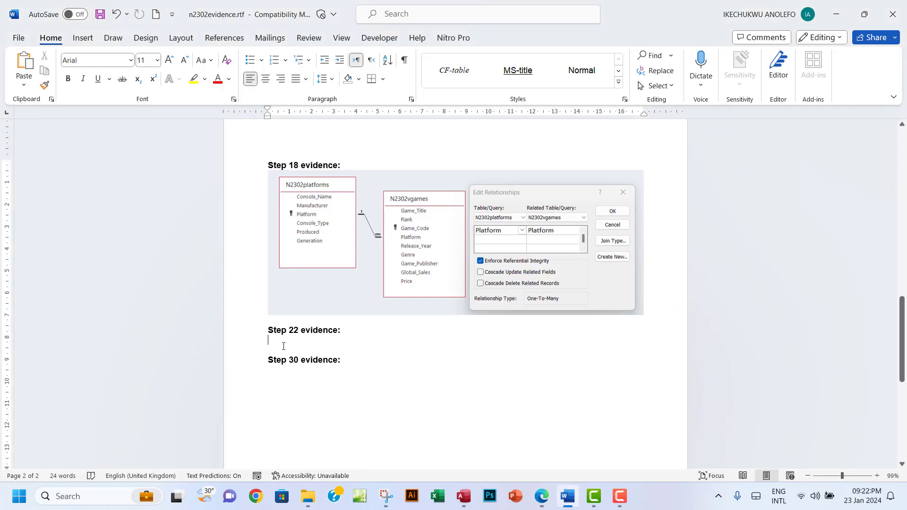
pyautogui.hotkey('ctrl', 'v')
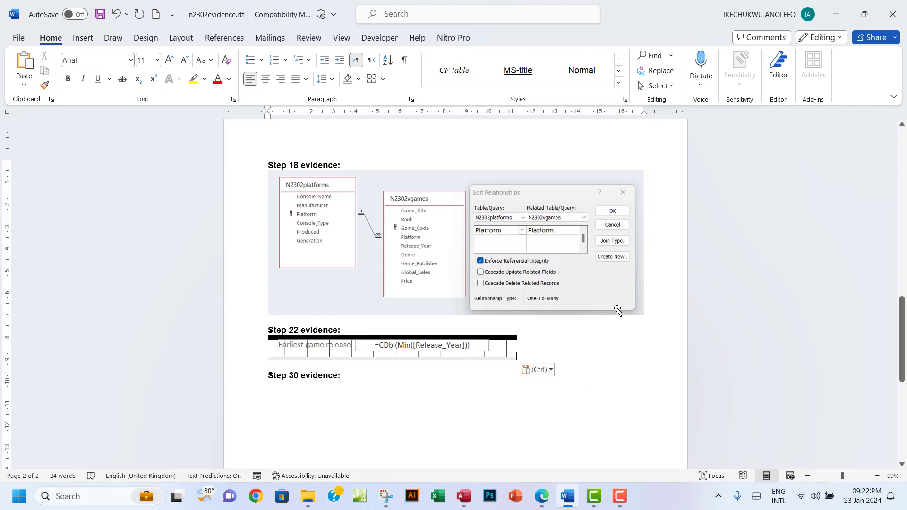
pyautogui.click(541, 496)
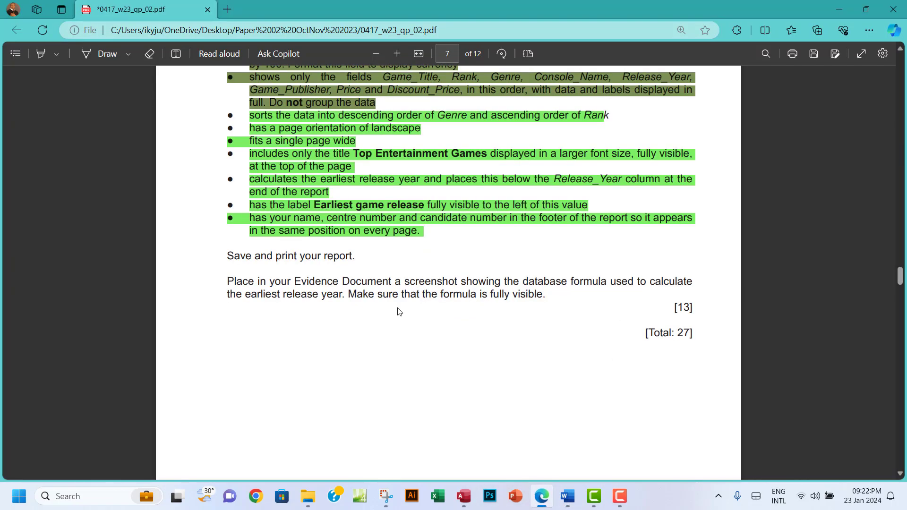
# Highlight green the paragraph about placing the formula screenshot in the Evidence Document
pyautogui.moveTo(227, 281); pyautogui.dragTo(544, 294)
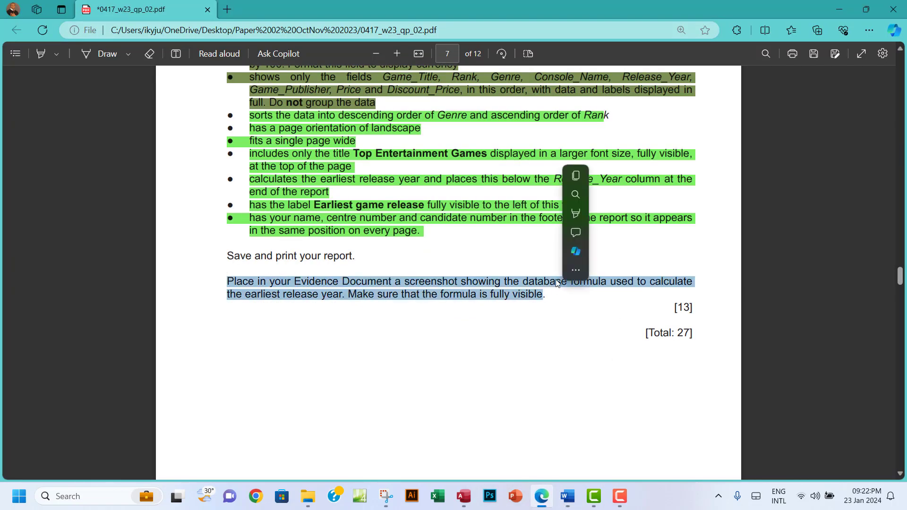
pyautogui.moveTo(610, 214)
pyautogui.click(698, 231)
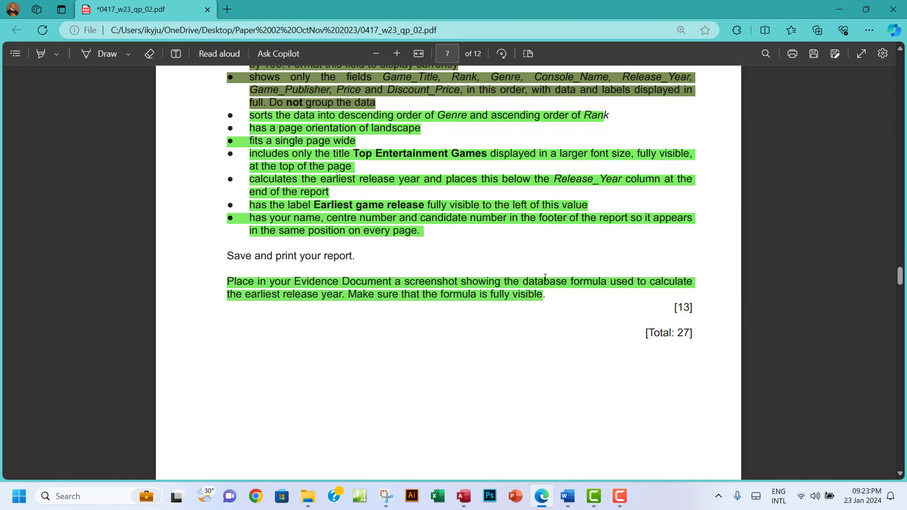
pyautogui.scroll(-5, 538, 282)
pyautogui.scroll(-10, 538, 282)
pyautogui.scroll(4, 538, 282)
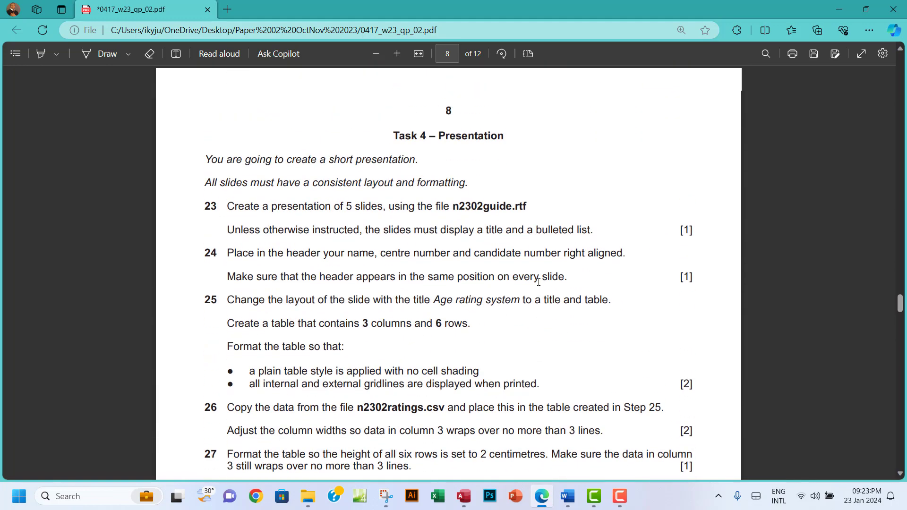
pyautogui.scroll(15, 538, 281)
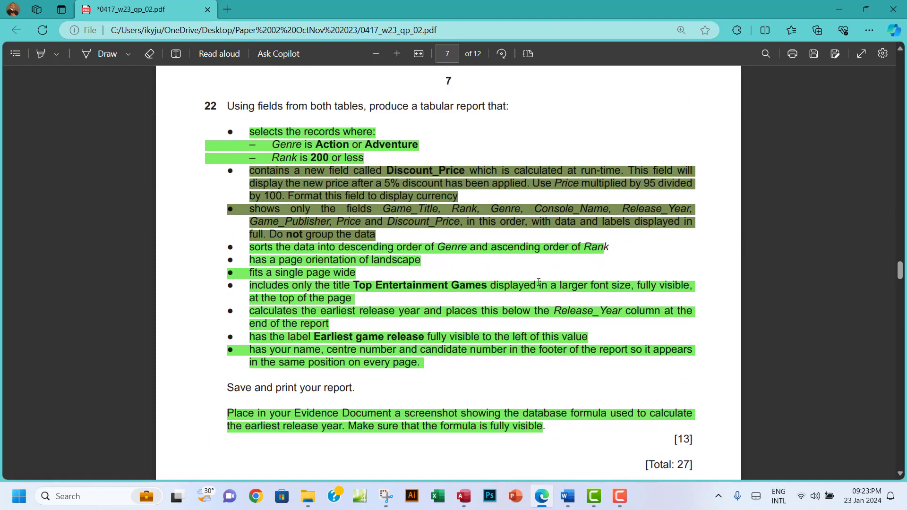
pyautogui.scroll(-7, 538, 281)
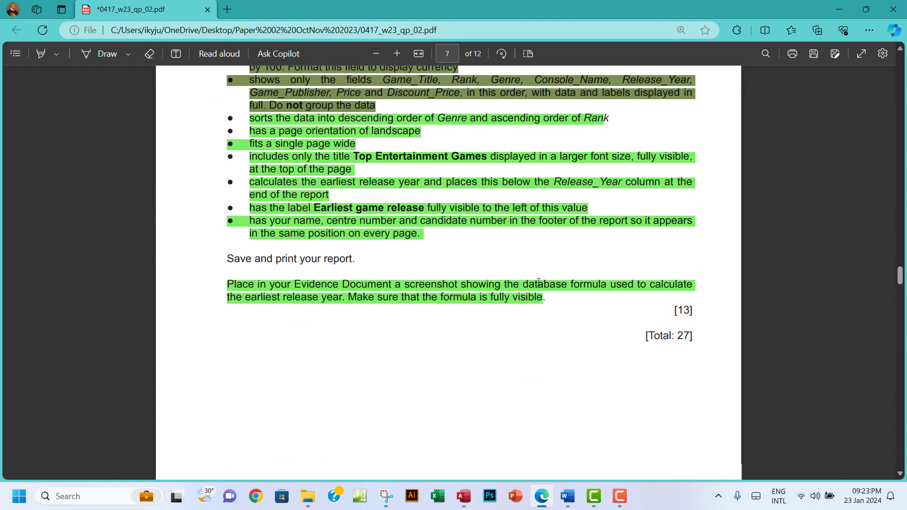